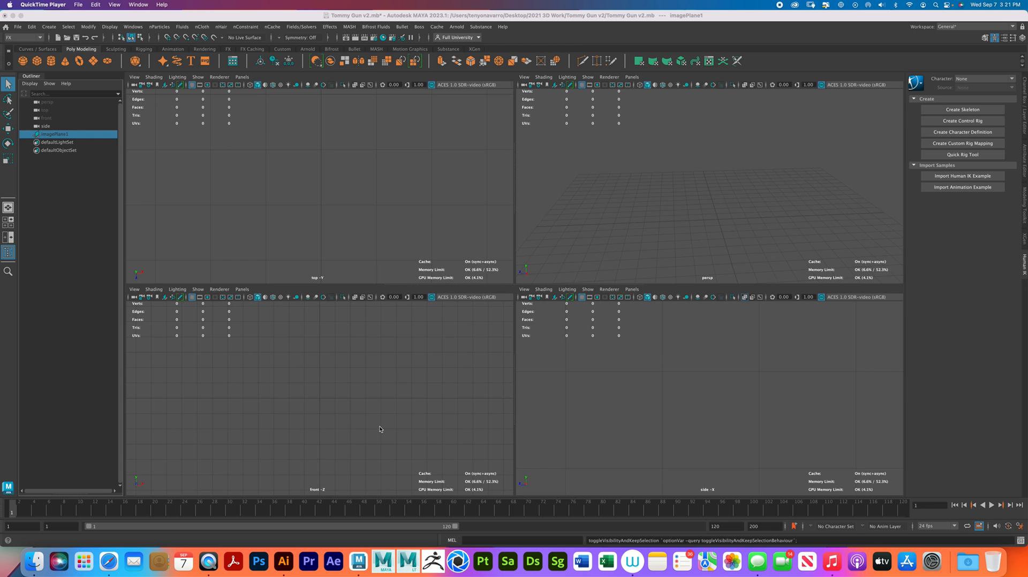
- Unhide the gun reference image plane and bring most of the gun into the side view
left_click(75, 138)
key("h")
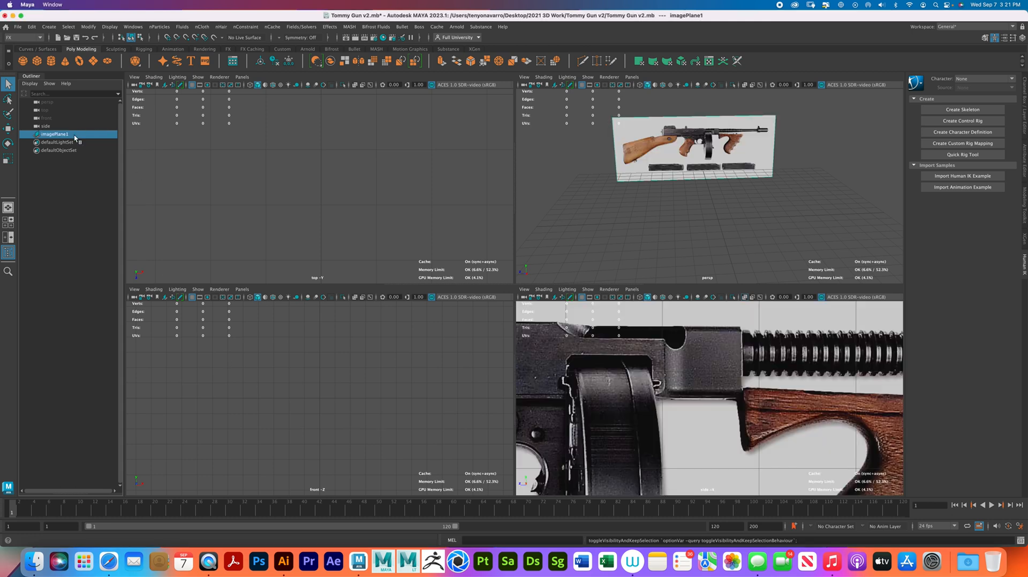
scroll(753, 398, "down", 10)
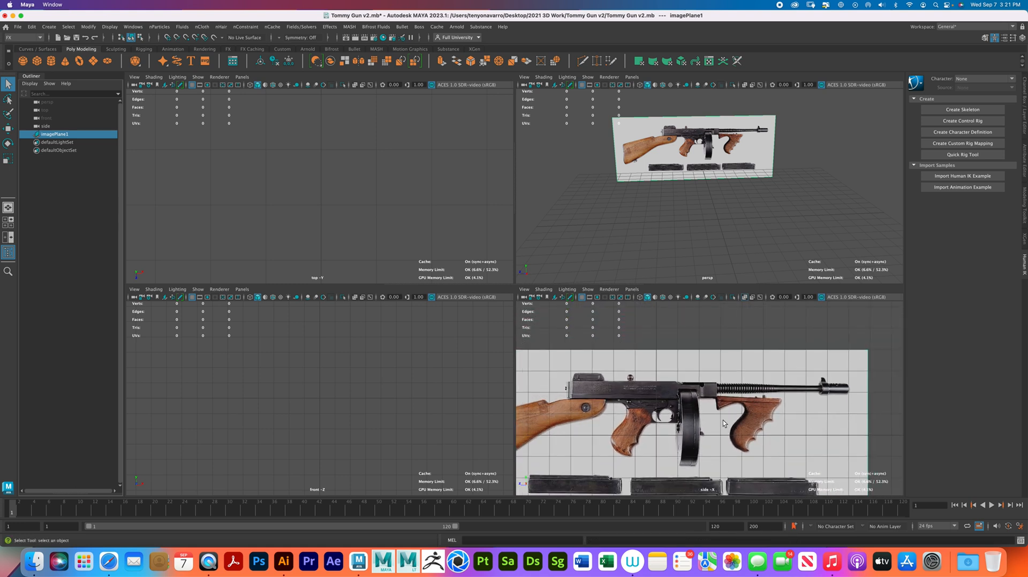
- Hide the image plane and start an image plane import for the side view, browsing to the Downloads folder
key("h")
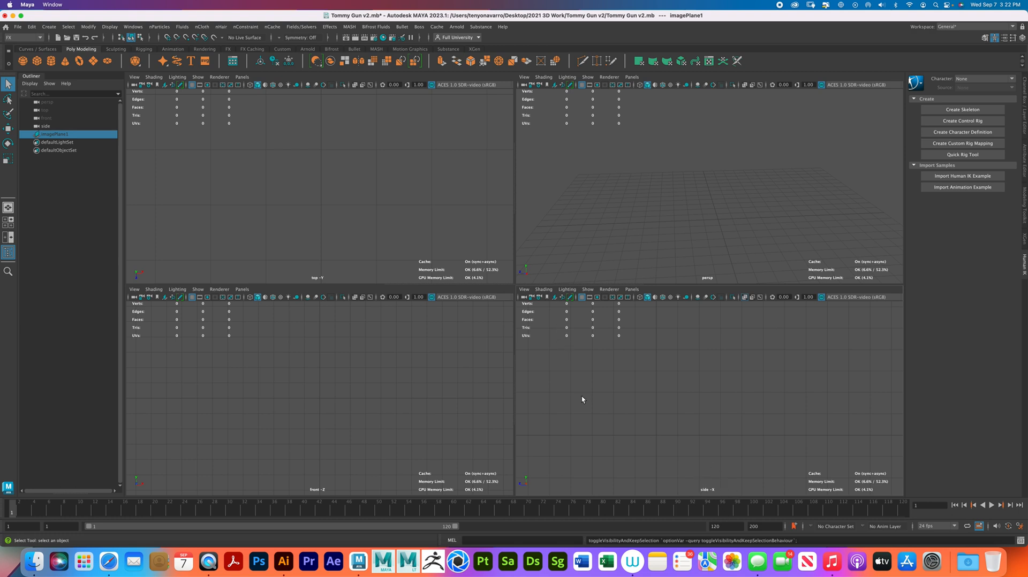
left_click(524, 289)
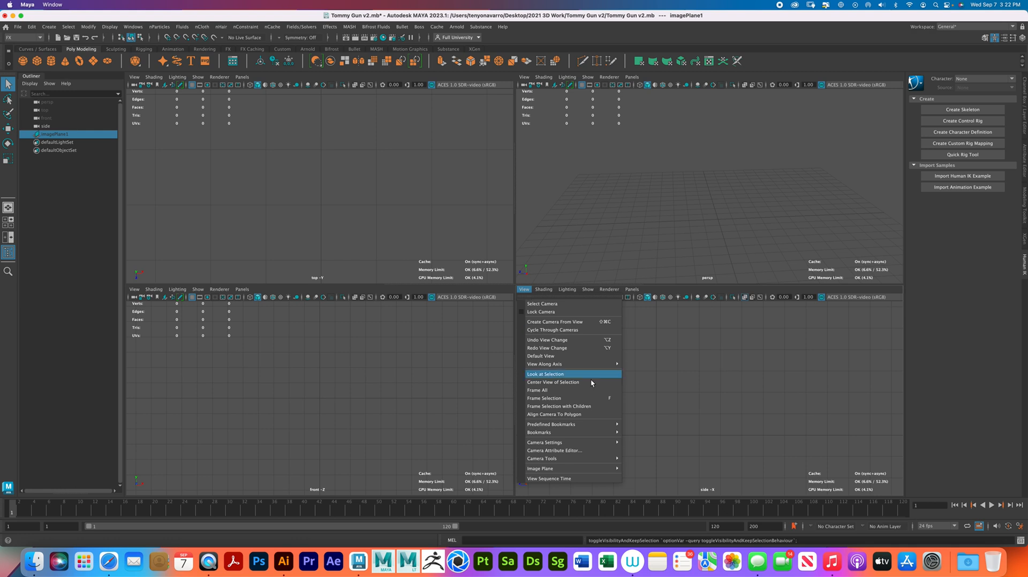
mouse_move(618, 470)
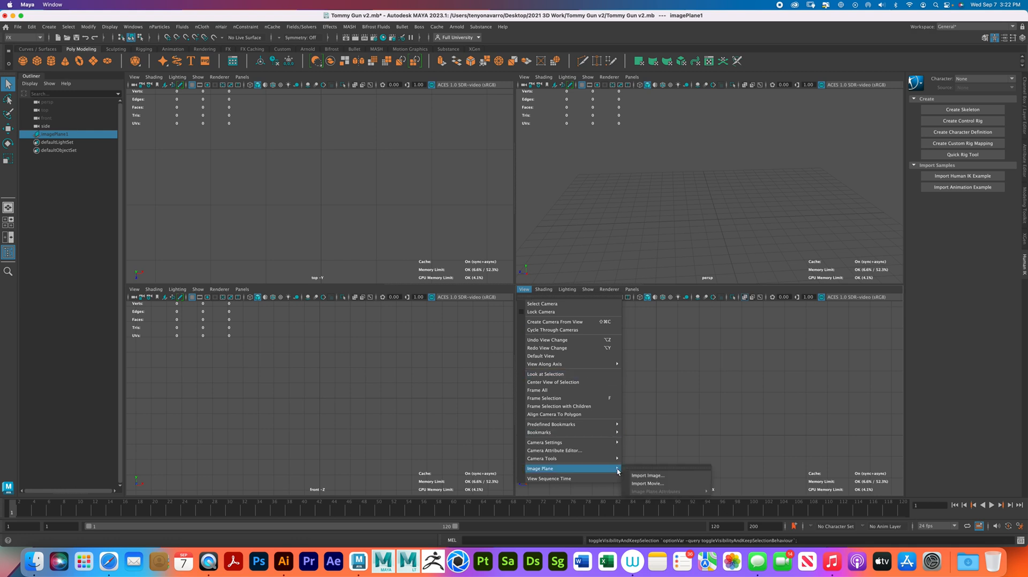
left_click(649, 476)
scroll(239, 240, "down", 2)
left_click(238, 240)
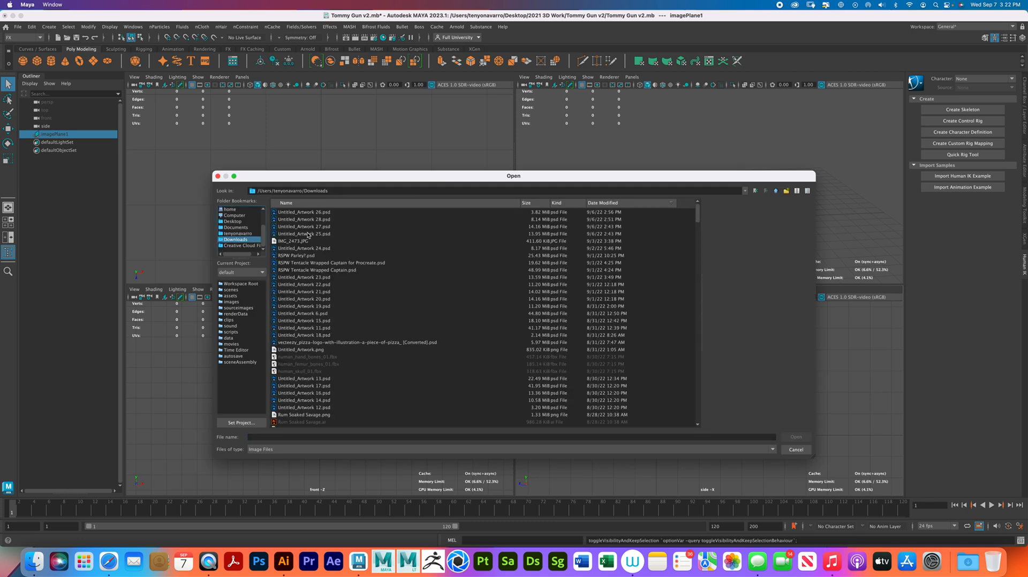
- Preview candidate reference images in the Downloads folder, including IMG_2473.JPG and the gun screenshots, and cancel the import
left_click(299, 247)
left_click(298, 241)
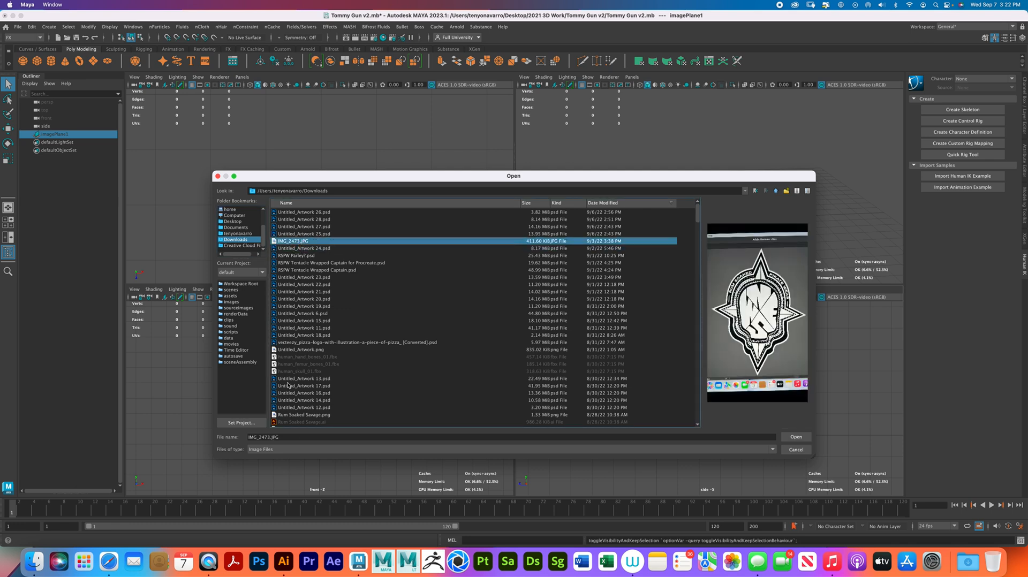
scroll(307, 351, "down", 3)
scroll(306, 351, "down", 8)
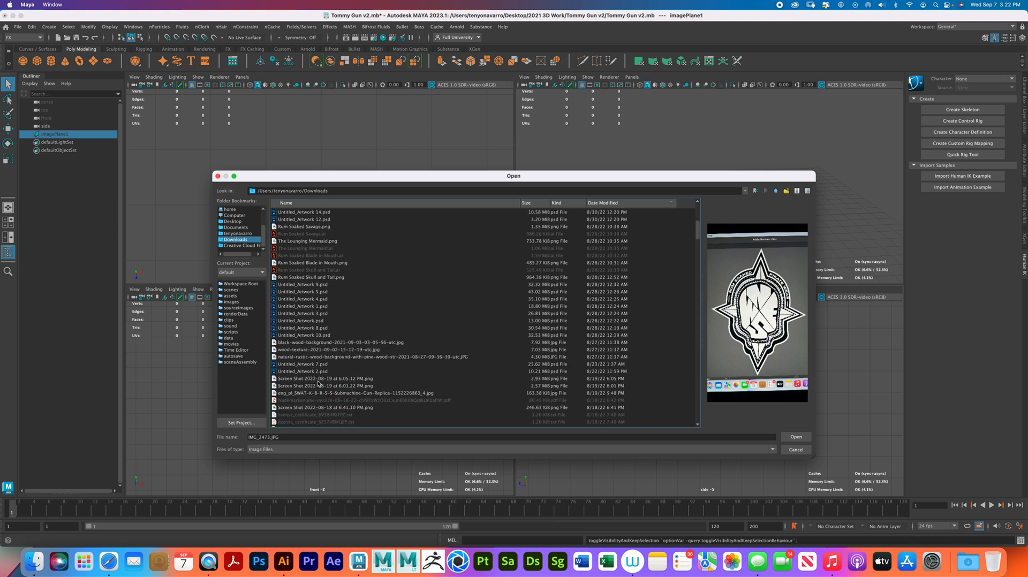
scroll(319, 382, "down", 2)
scroll(319, 381, "down", 1)
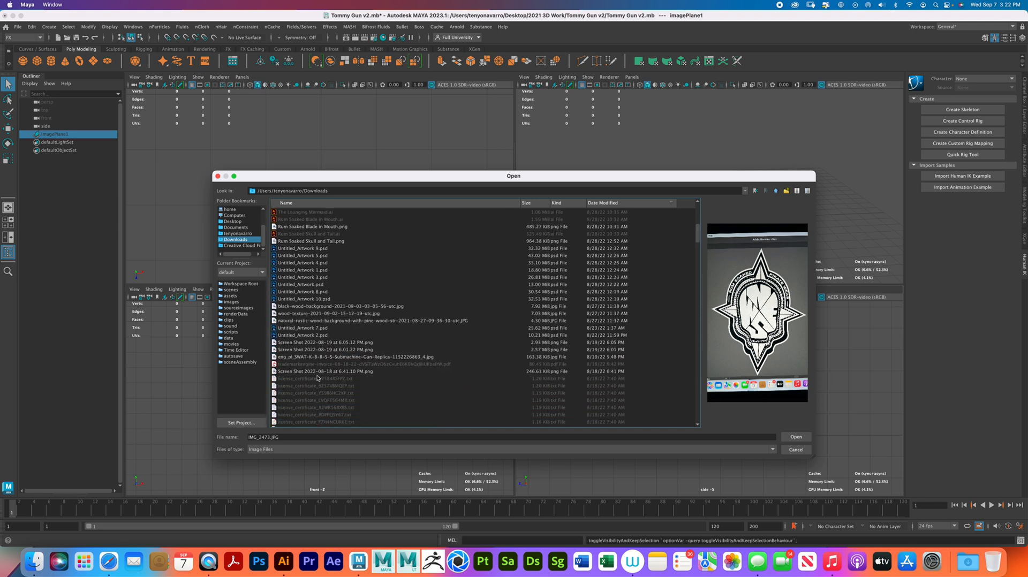
left_click(314, 344)
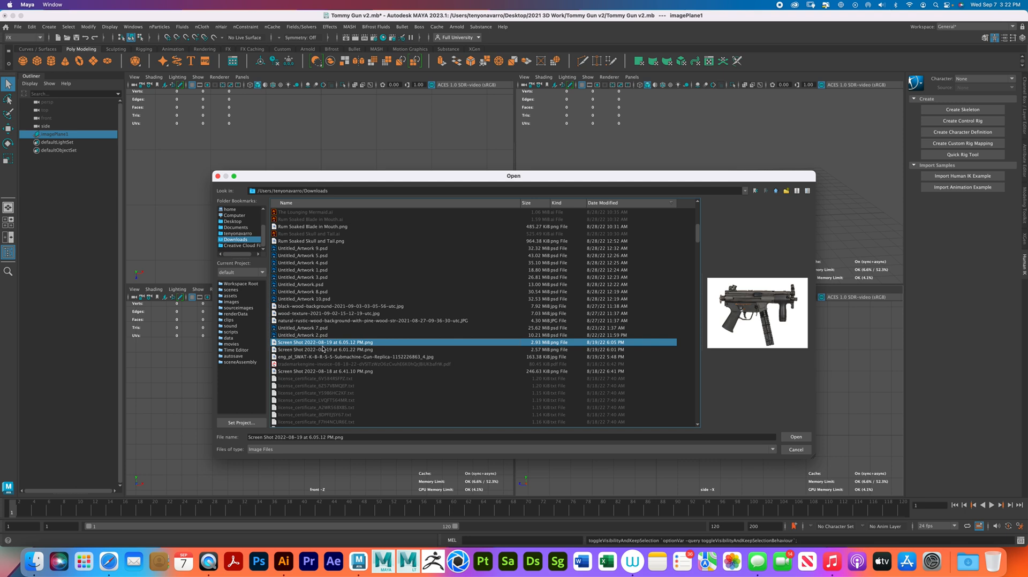
left_click(323, 349)
scroll(323, 351, "up", 1)
scroll(323, 351, "up", 4)
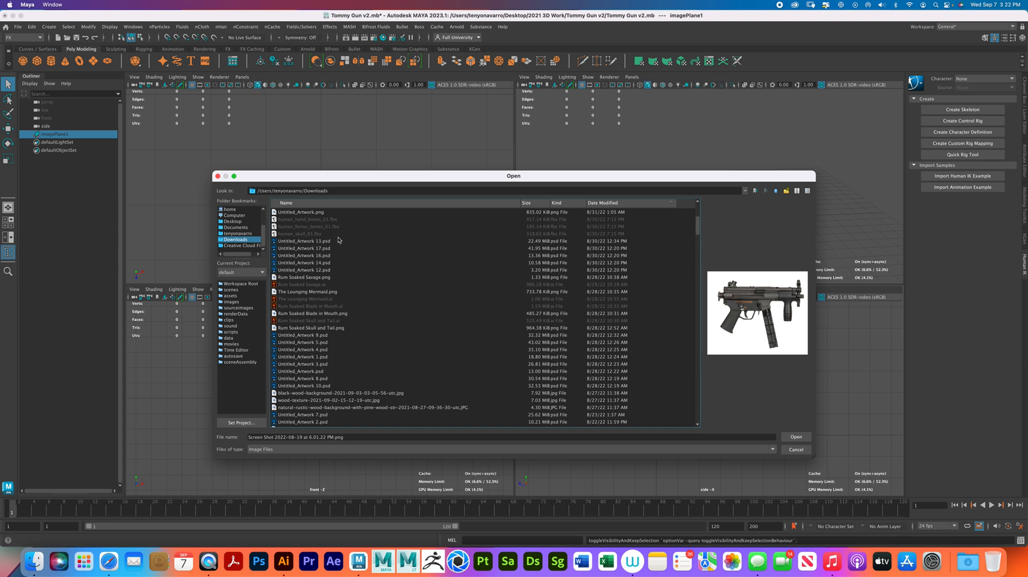
scroll(324, 223, "up", 3)
scroll(348, 290, "up", 3)
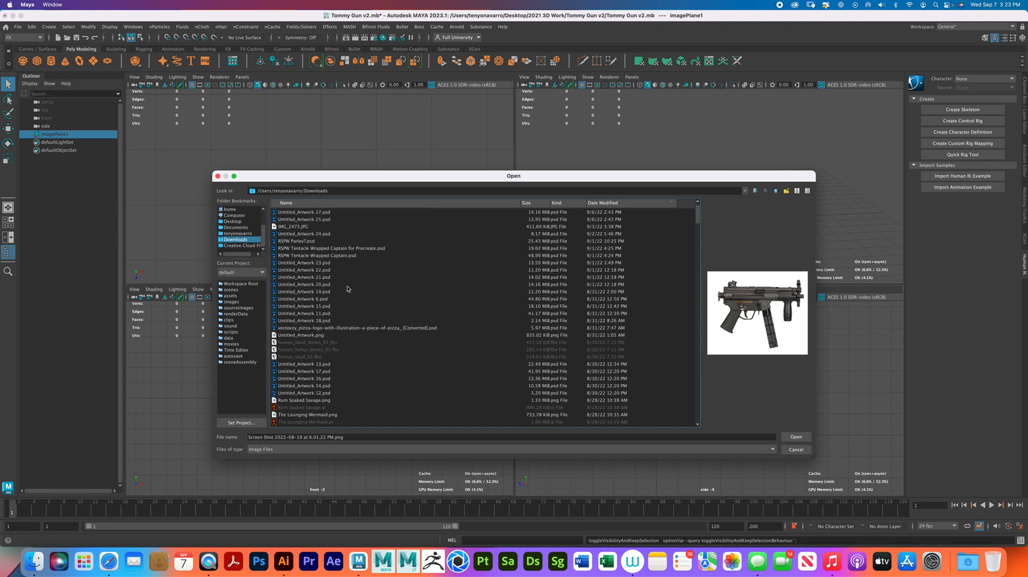
left_click(296, 241)
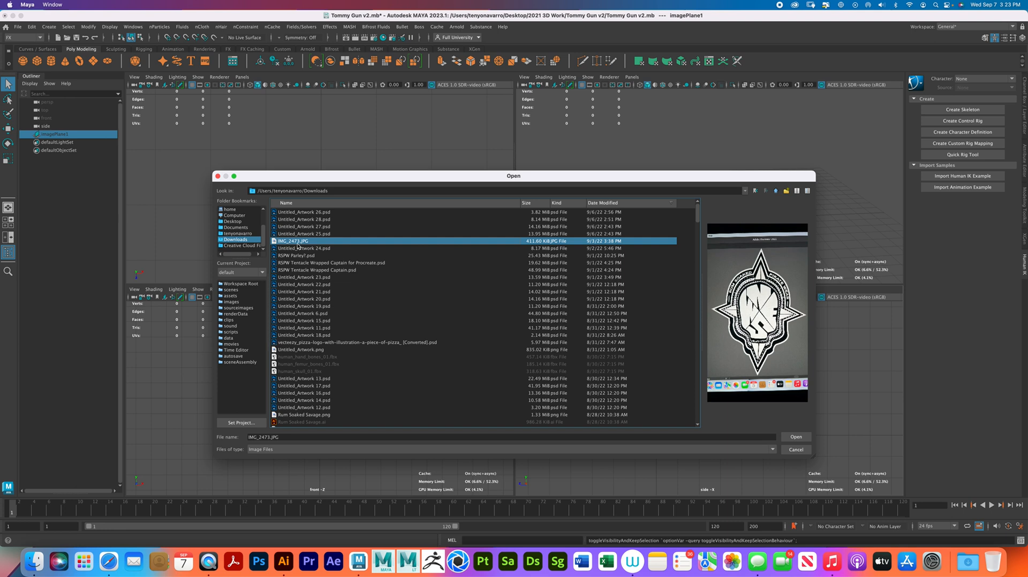
scroll(298, 246, "down", 3)
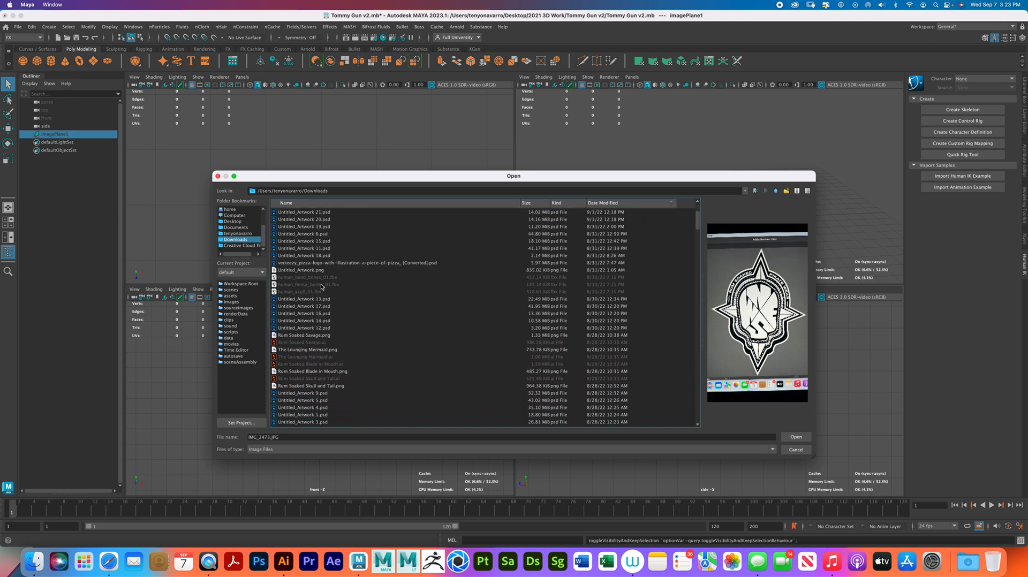
left_click(332, 305)
scroll(328, 316, "down", 1)
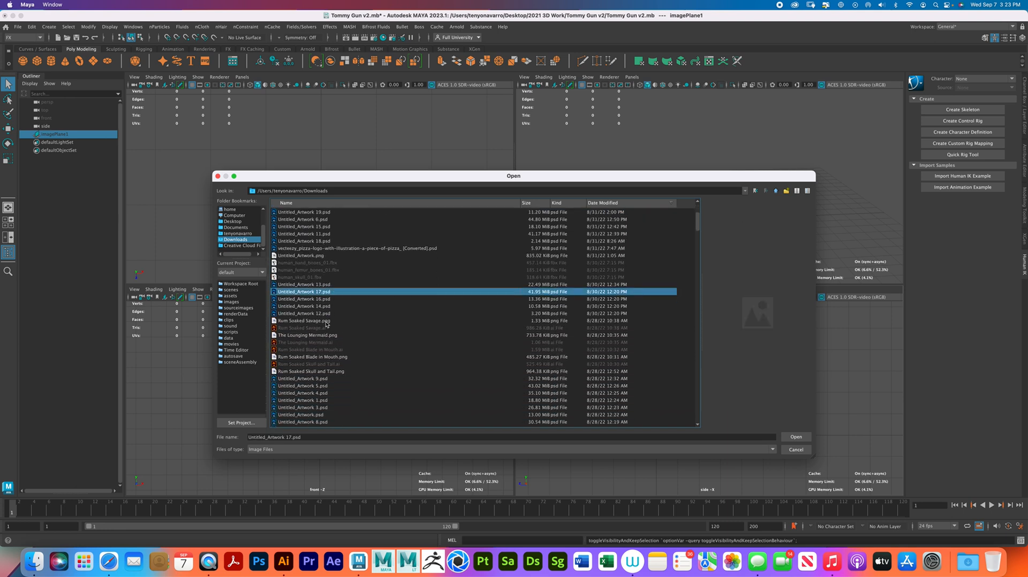
scroll(328, 360, "down", 5)
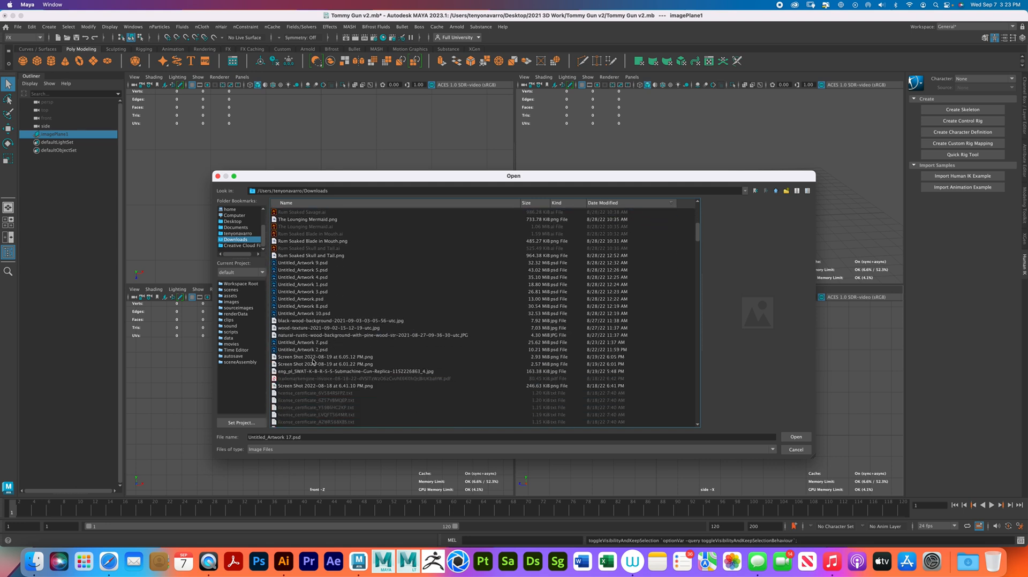
left_click(314, 357)
left_click(314, 365)
scroll(314, 367, "down", 1)
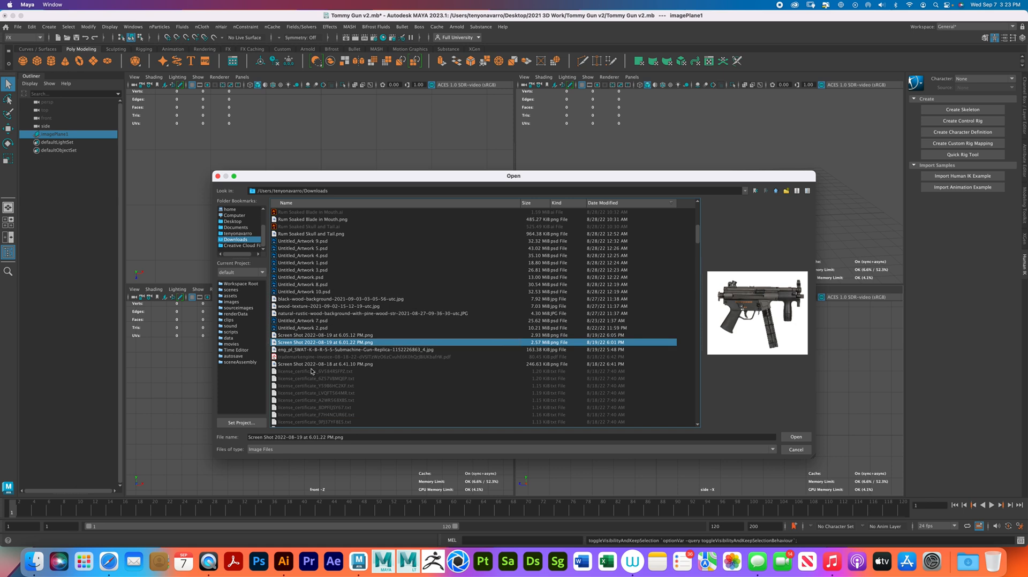
left_click(314, 364)
scroll(314, 368, "down", 6)
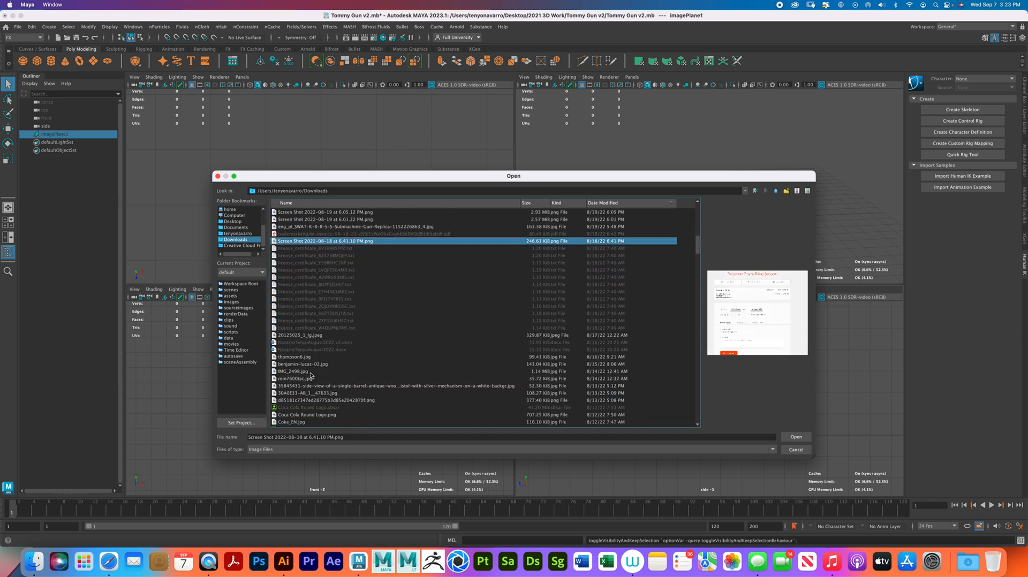
left_click(310, 371)
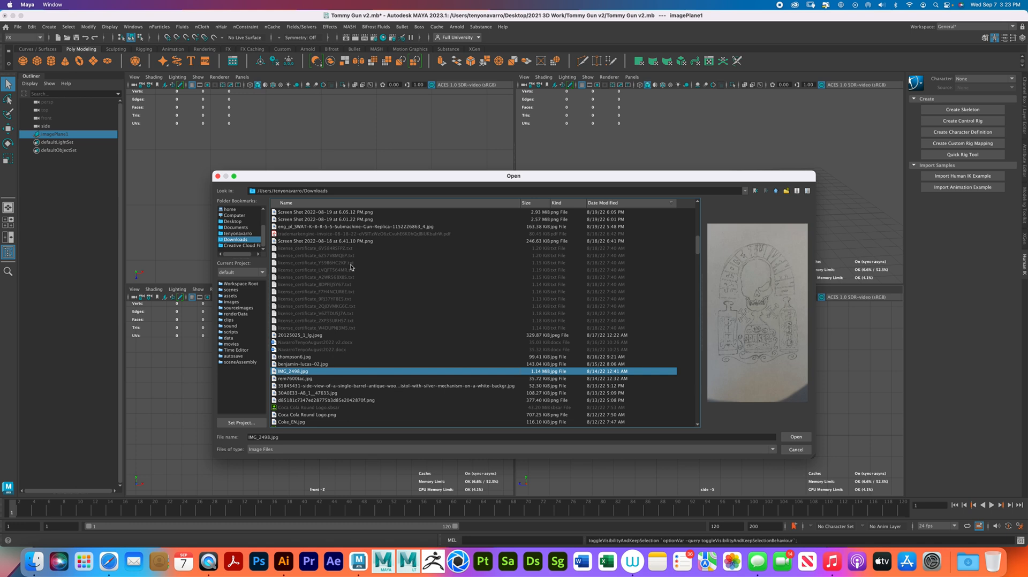
left_click(796, 450)
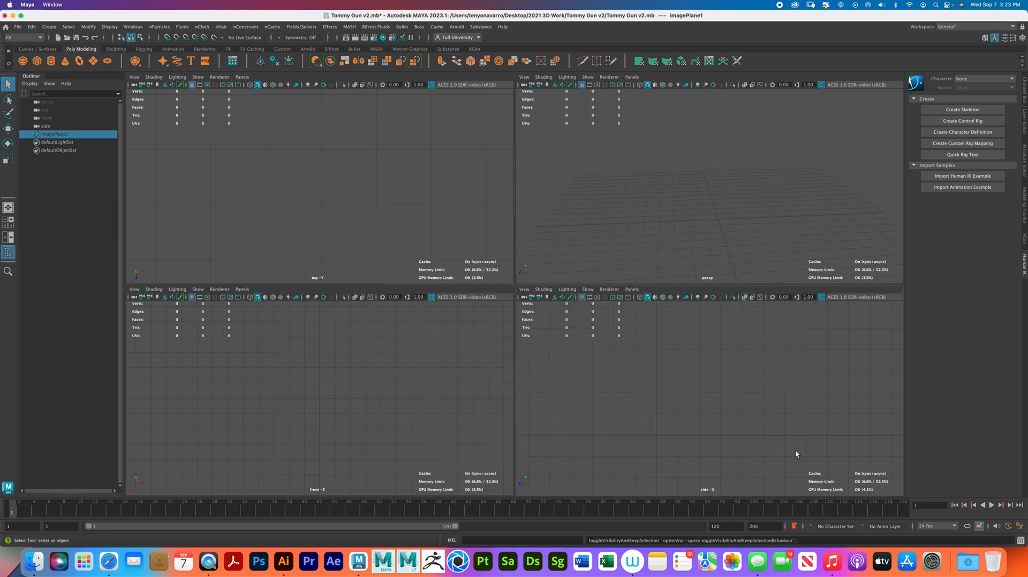
- Unhide the gun reference image plane, activate the Scale tool and clear the selection
left_click(89, 135)
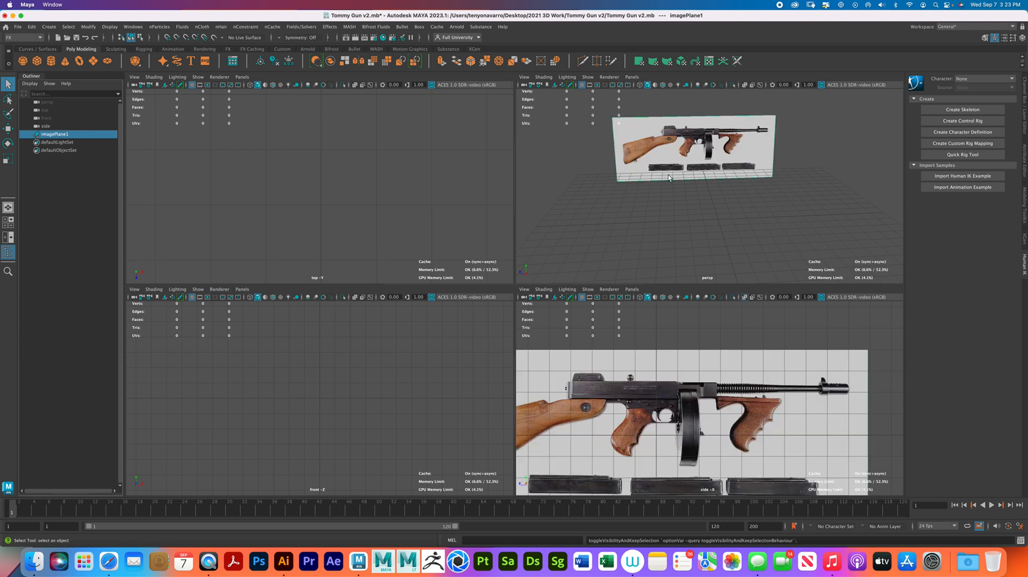
left_click_drag(661, 202, 675, 204, "alt")
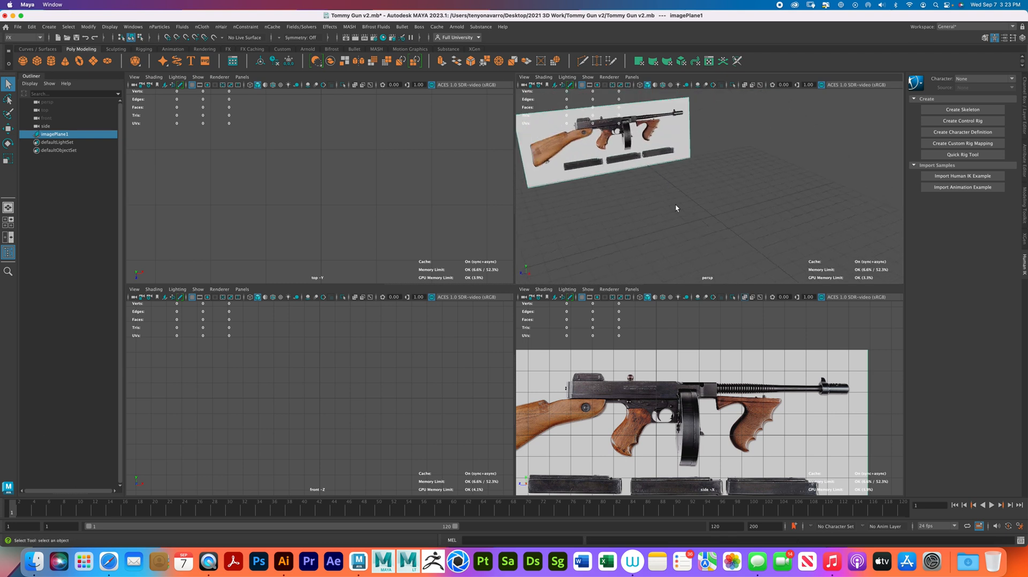
left_click(609, 149)
key("r")
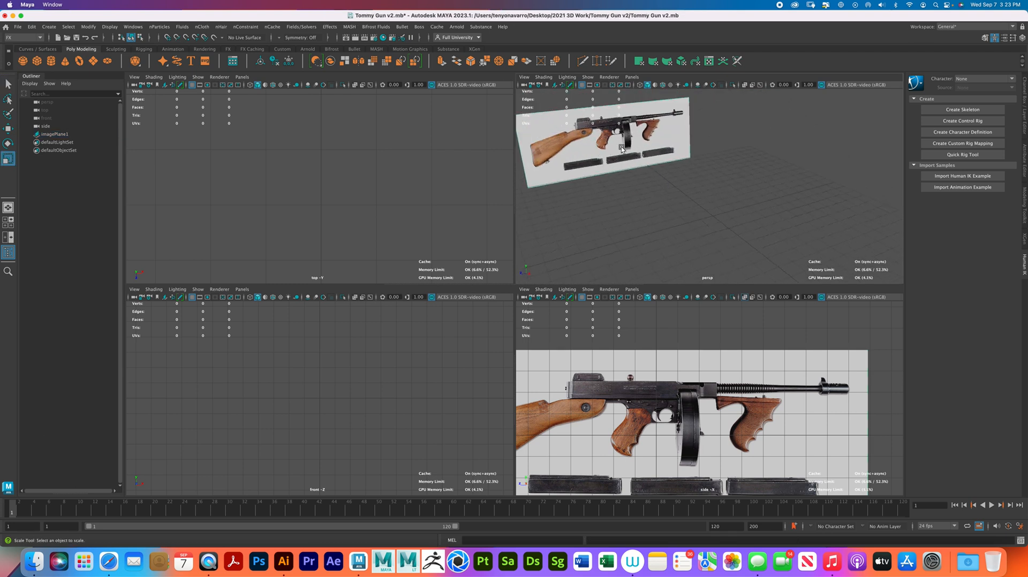
left_click(679, 210)
- Review the world coordinate and working unit settings in the general application preferences, and save the preferences
left_click(19, 27)
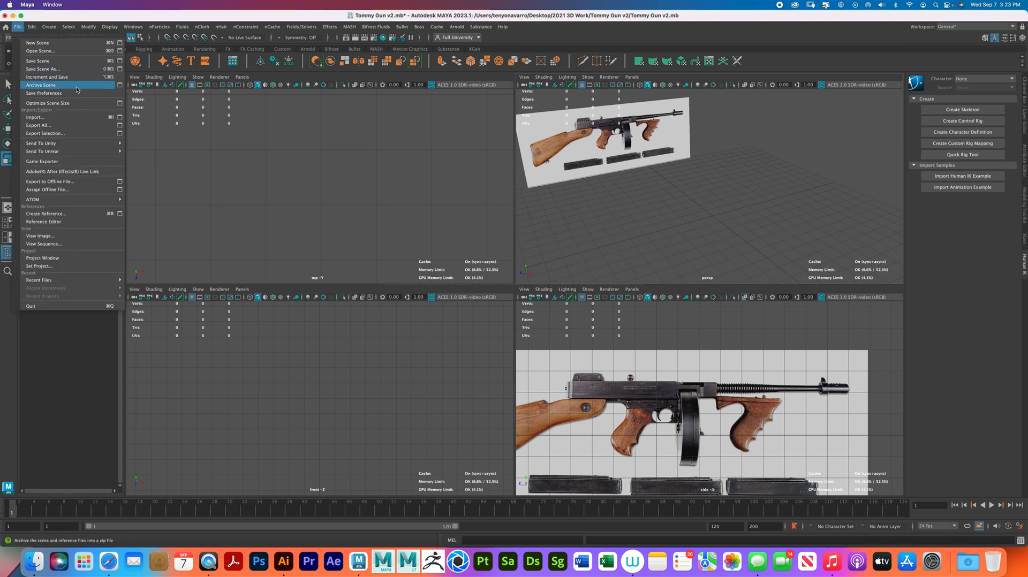
left_click(26, 4)
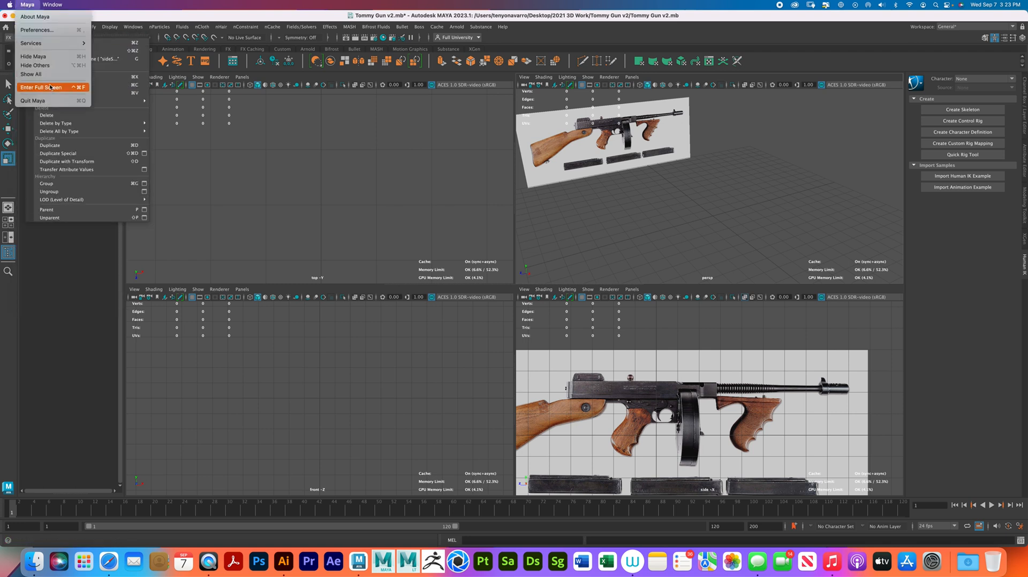
left_click(45, 31)
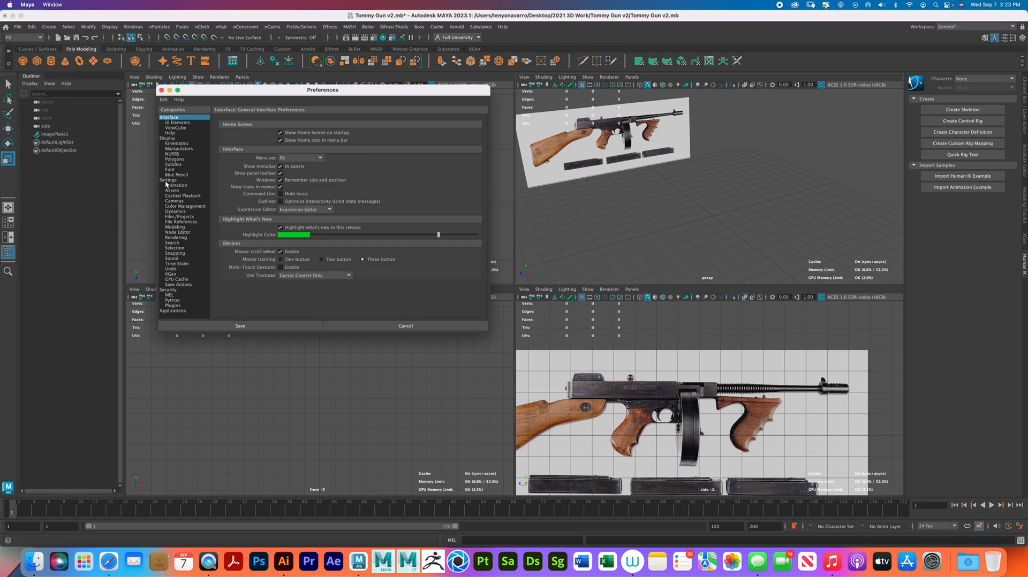
left_click(168, 180)
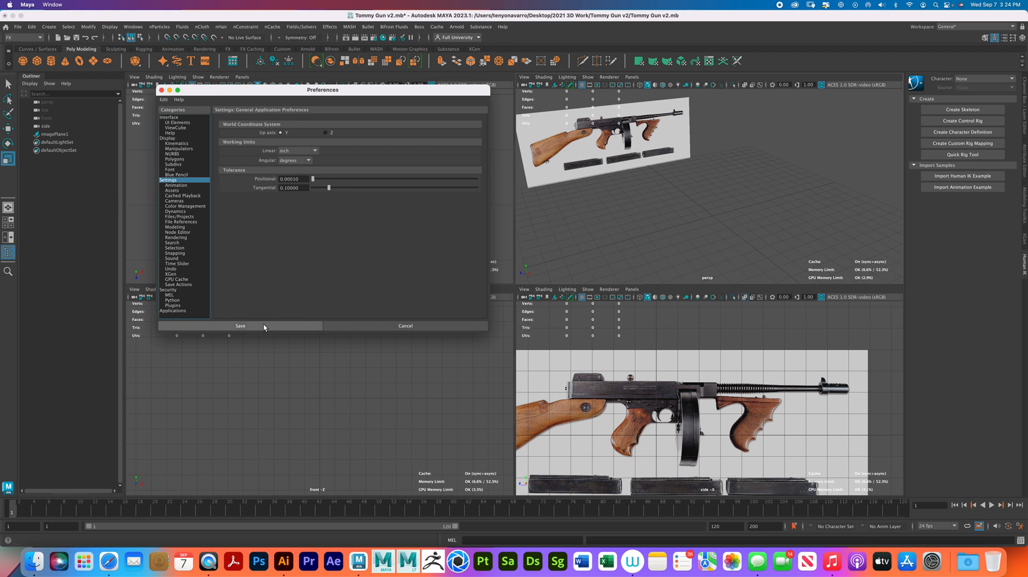
left_click(241, 326)
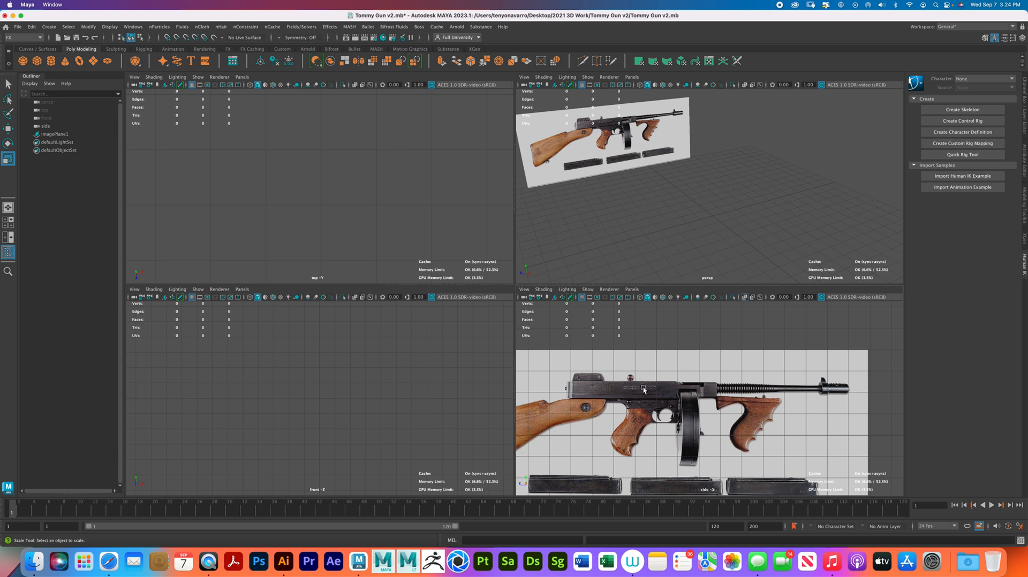
- Maximize the side view and frame the gun's stock, receiver and foregrip
key("space")
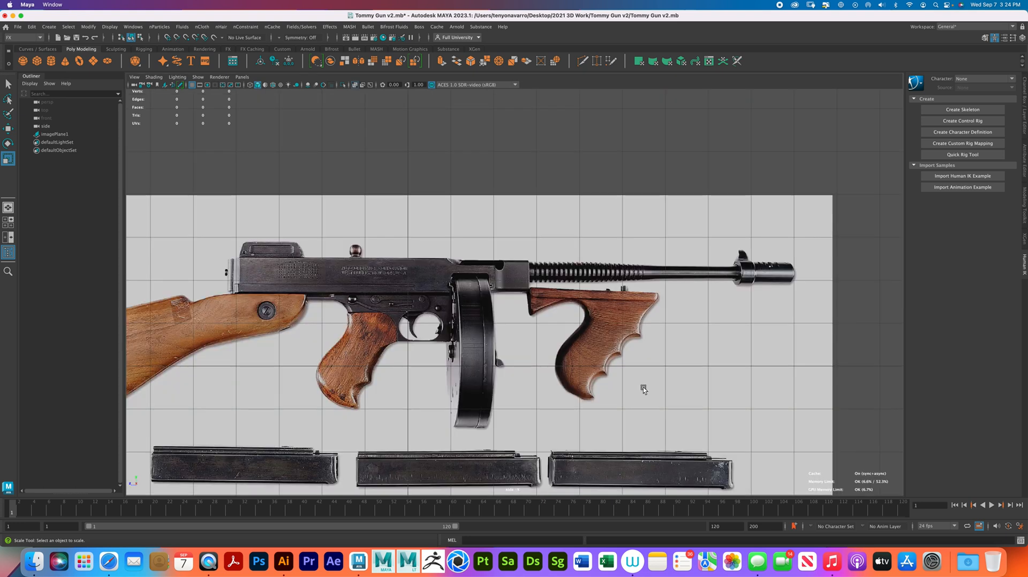
scroll(631, 383, "down", 2)
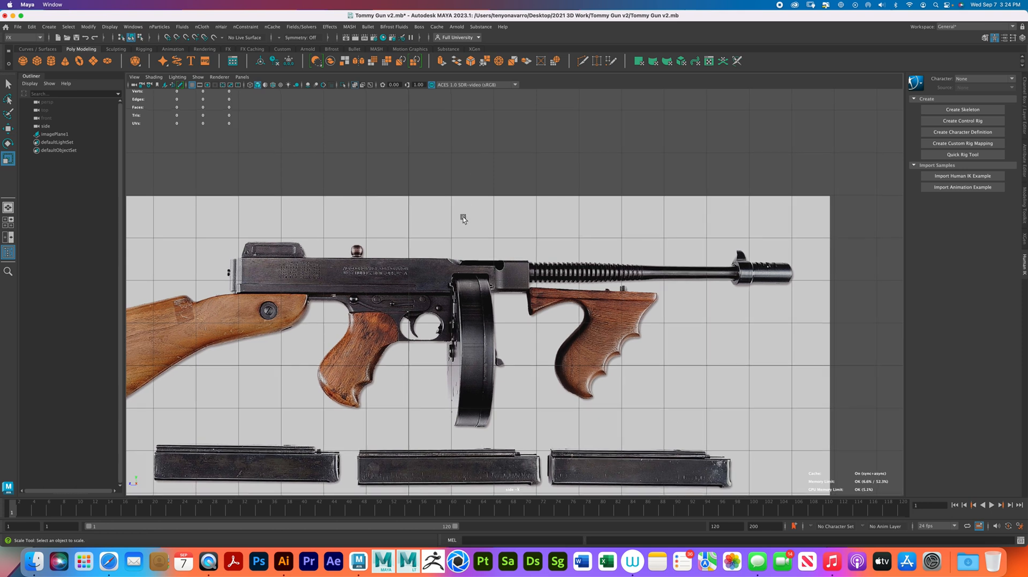
middle_click_drag(383, 273, 578, 225, "alt")
right_click_drag(485, 257, 492, 258, "alt")
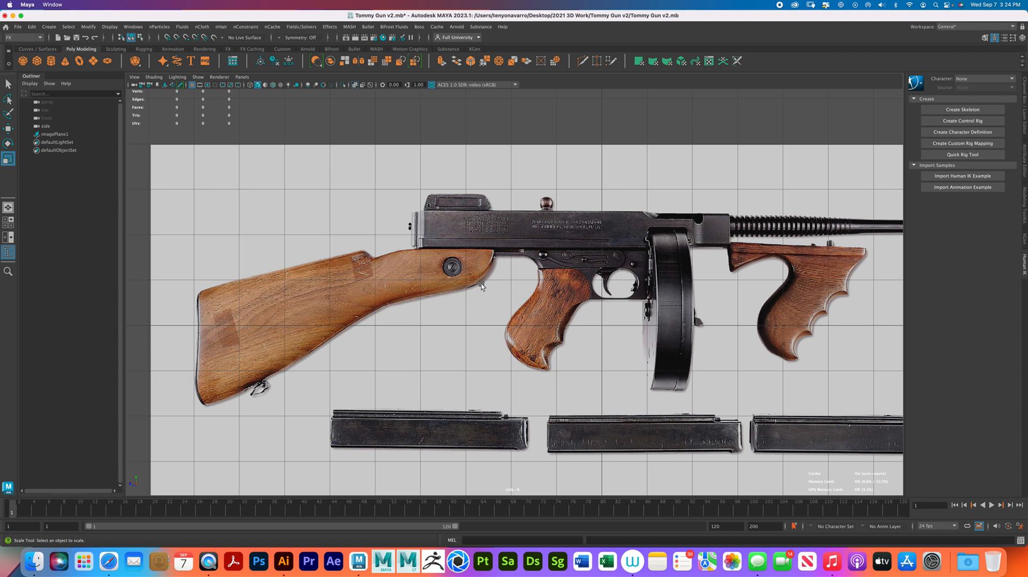
- Cycle through the Animation and FX menu sets and finish with the Modeling menu set active
left_click(30, 38)
left_click(29, 46)
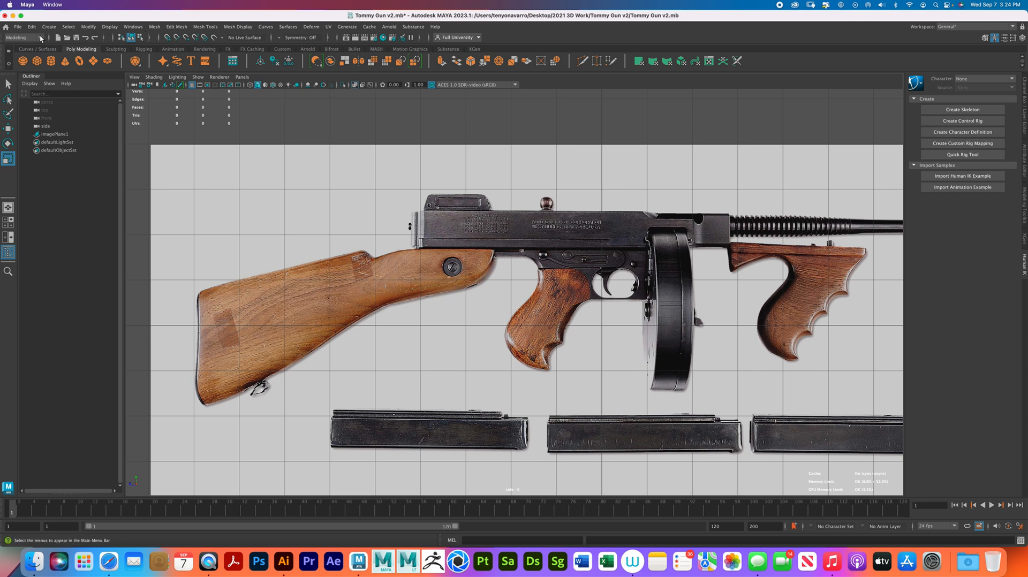
left_click(23, 37)
left_click(29, 63)
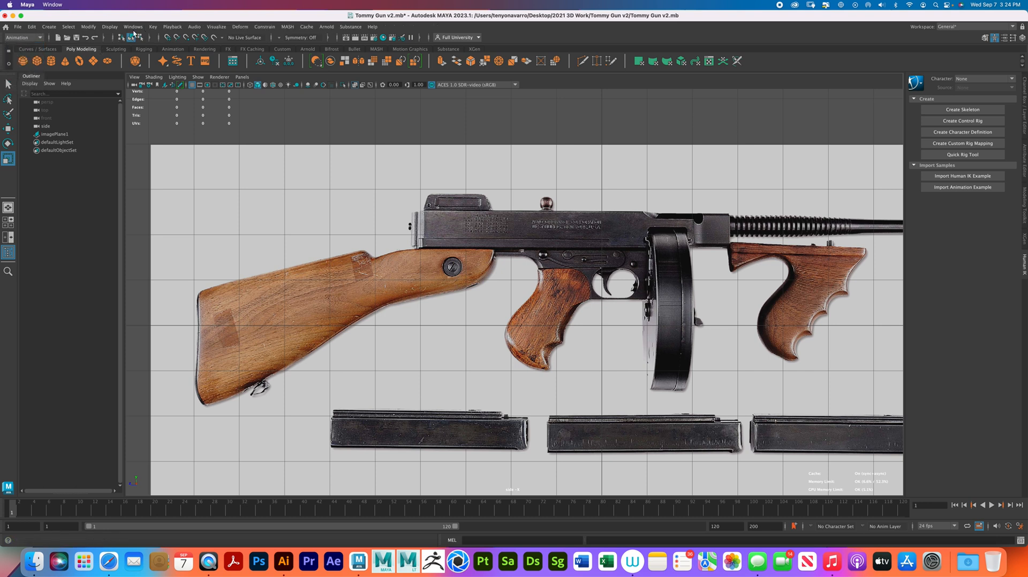
left_click(32, 36)
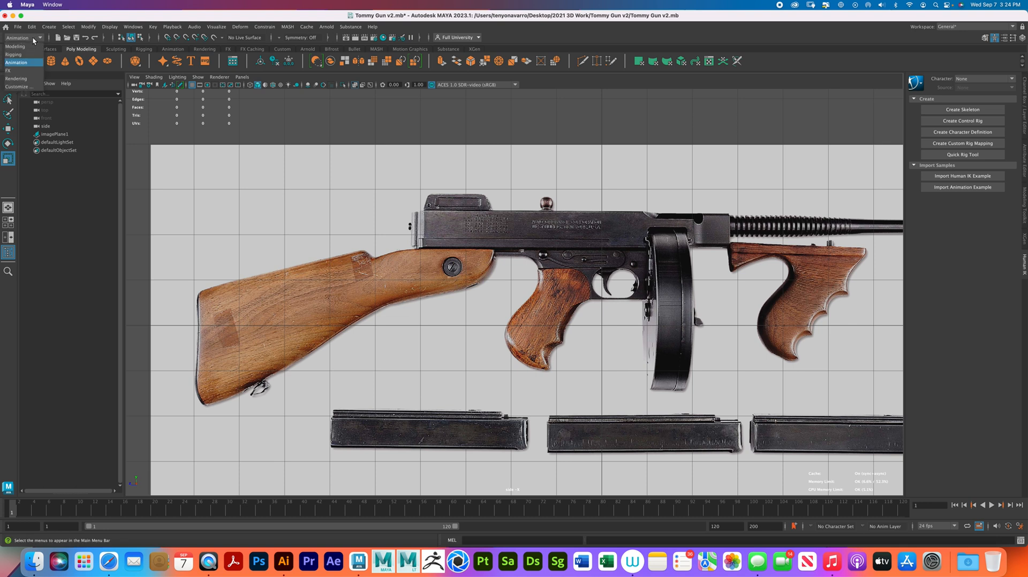
left_click(32, 49)
left_click(38, 37)
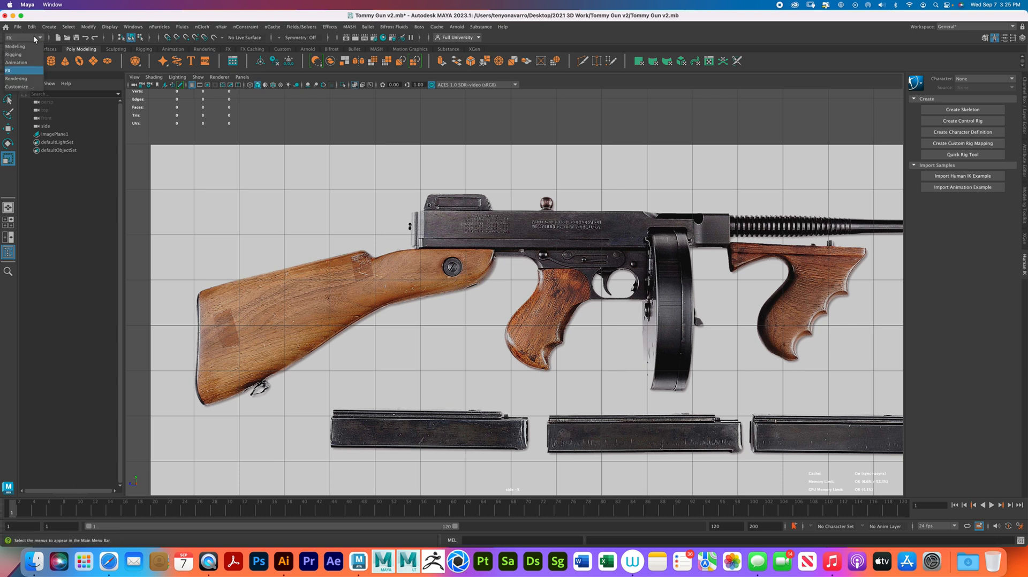
left_click(32, 50)
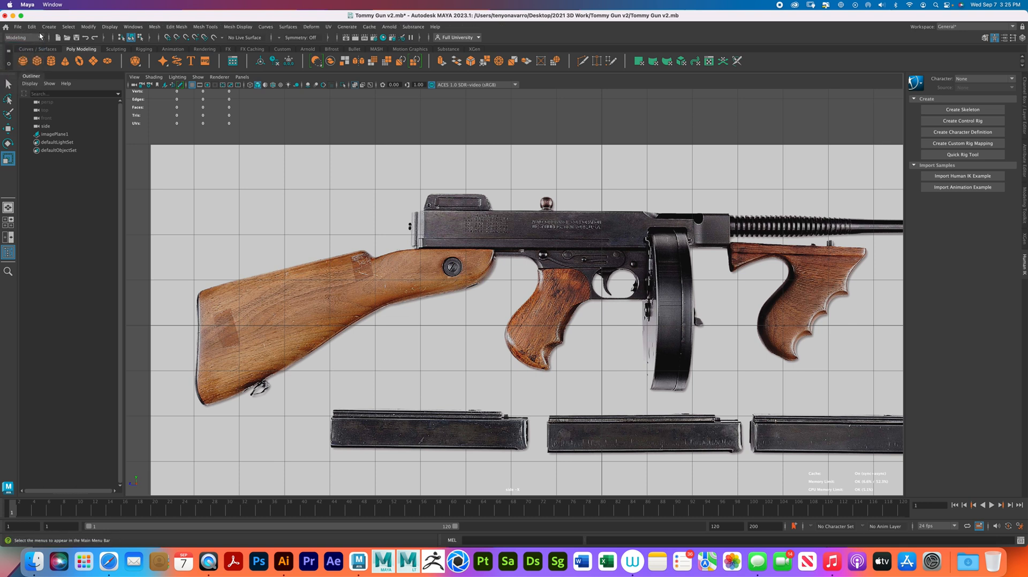
- Create a polygon plane at the origin, rotate it -90 degrees in Z to face the side view, and check it in the four-view layout
left_click(93, 63)
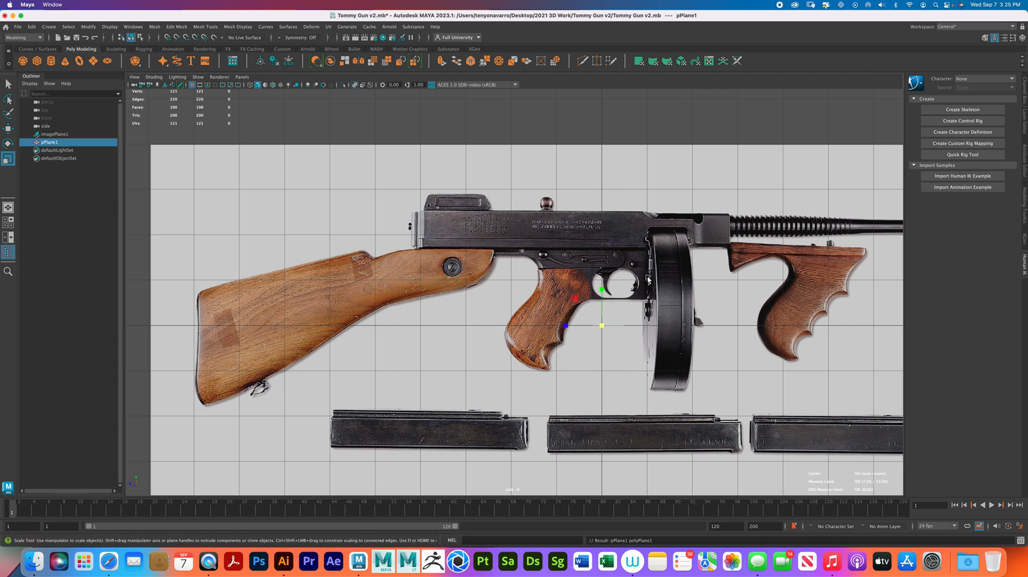
key("e")
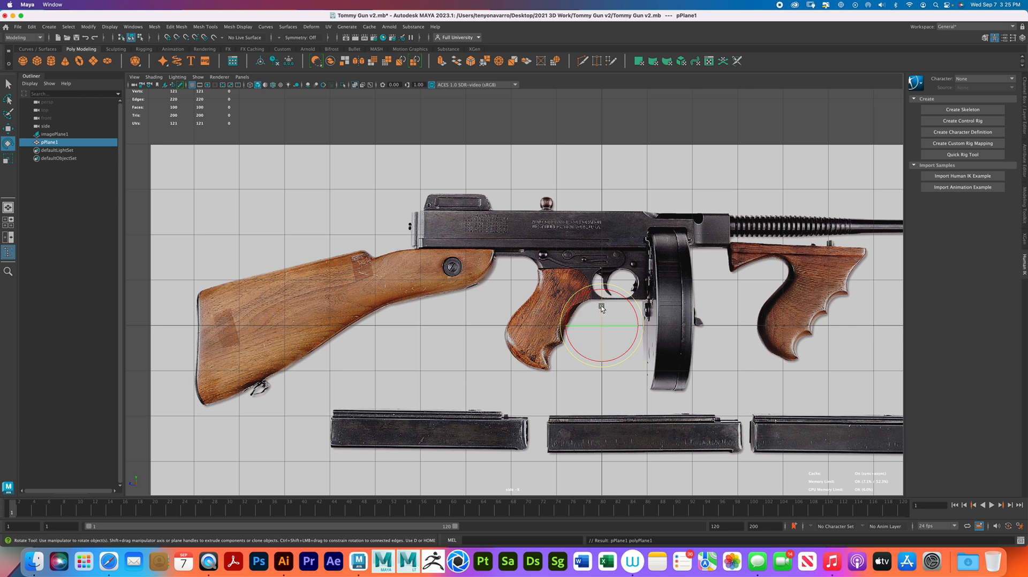
mouse_move(602, 307)
left_mouse_down()
mouse_move(612, 338)
mouse_move(615, 329)
left_mouse_up()
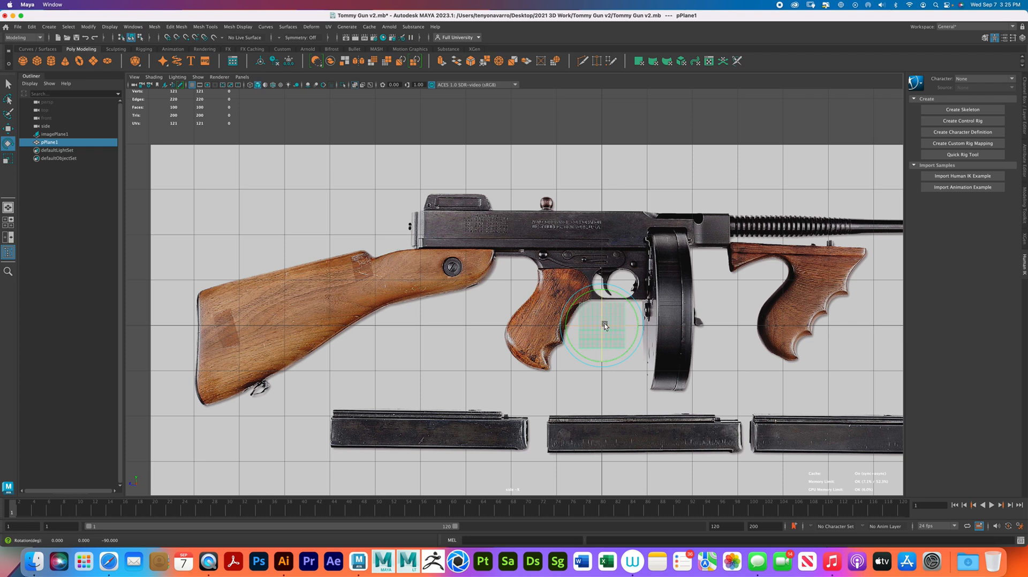
key("space")
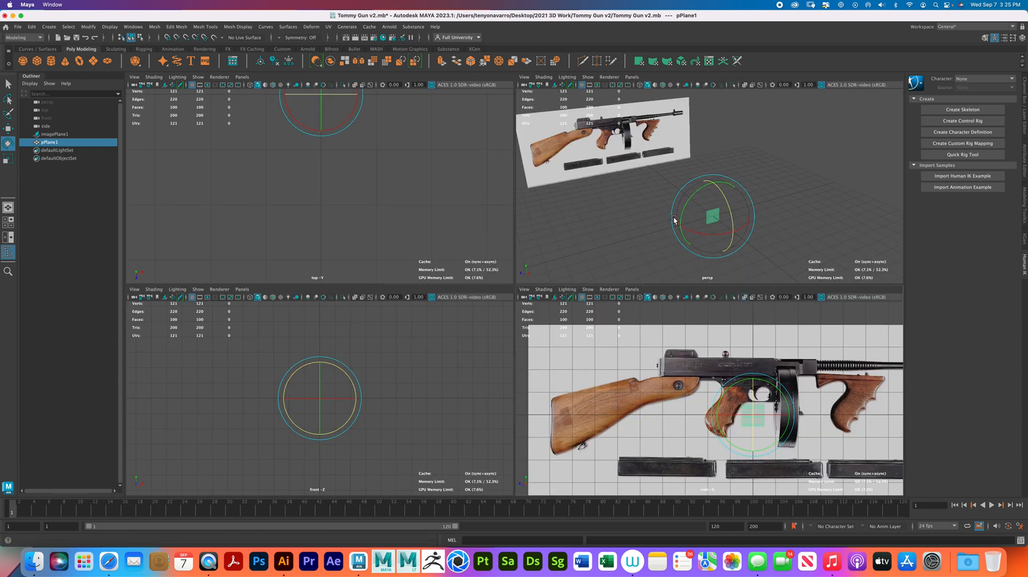
key("space")
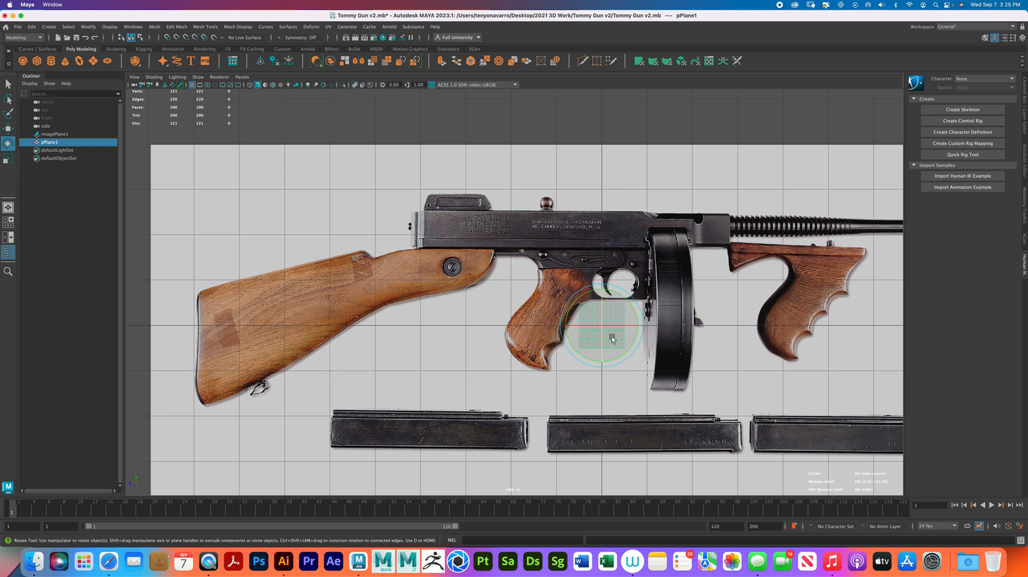
- Reduce the new plane's width and height subdivisions to 1
scroll(594, 325, "up", 2)
scroll(599, 323, "up", 1)
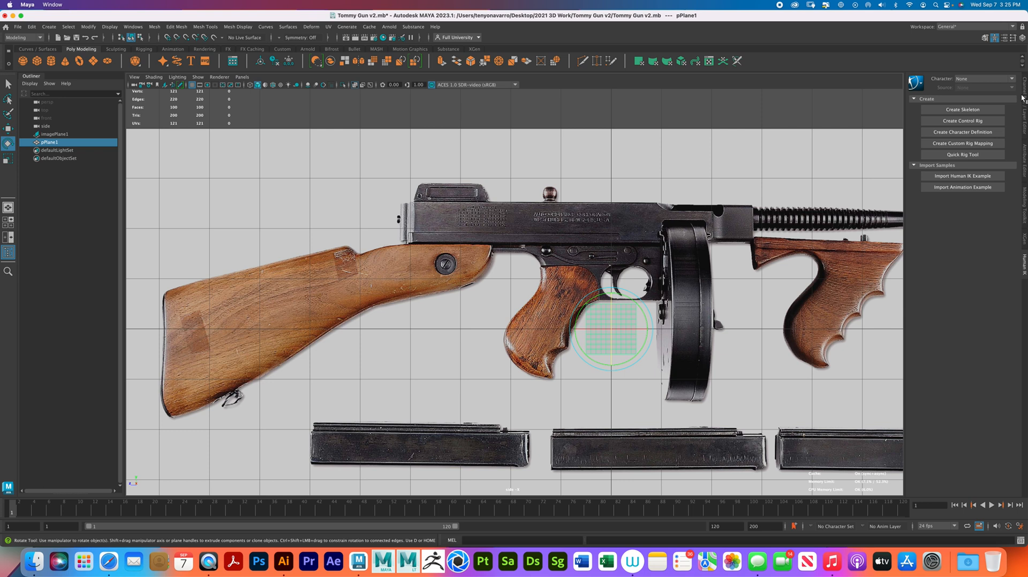
left_click(1025, 154)
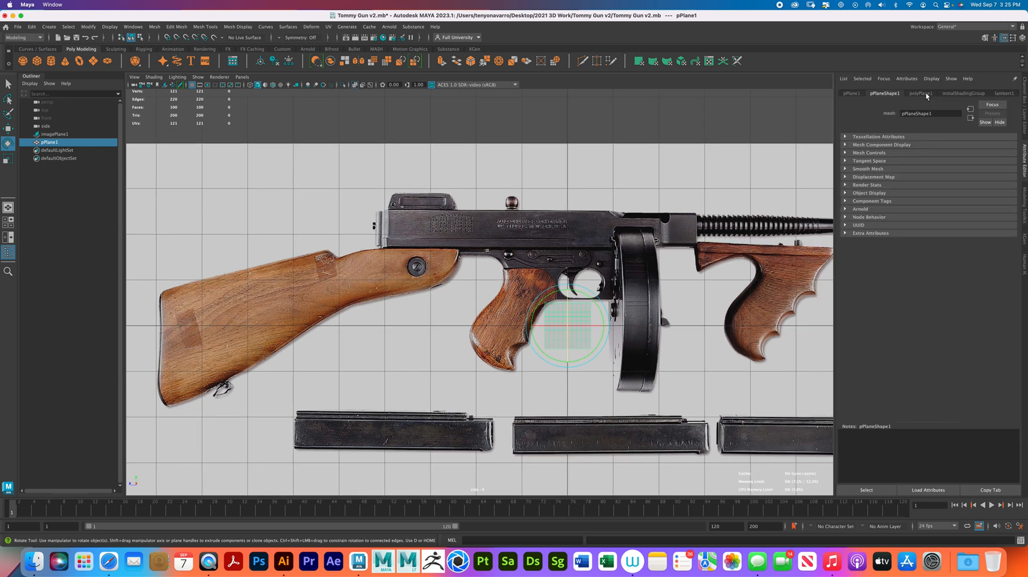
left_click(926, 94)
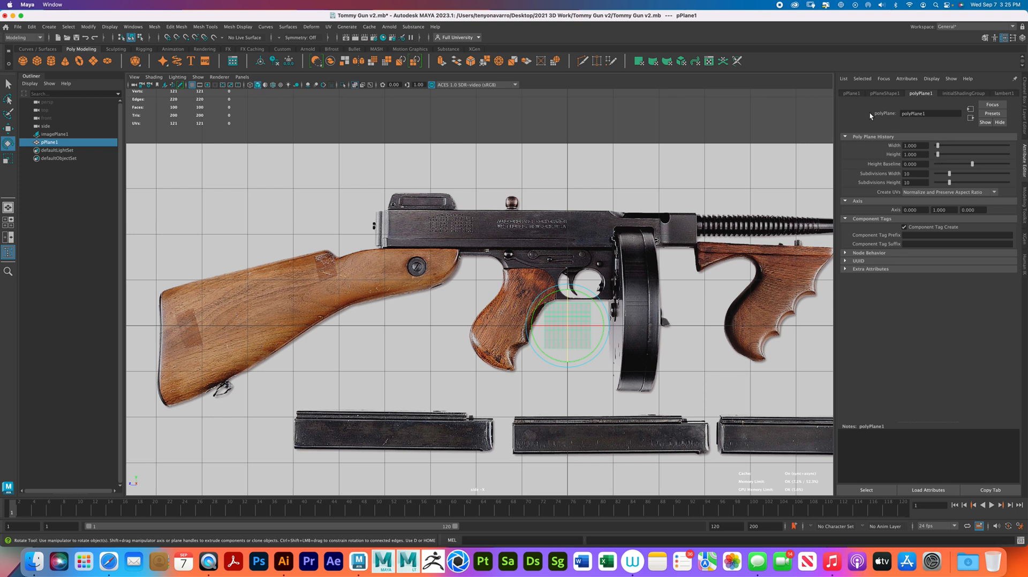
left_click_drag(949, 174, 937, 183)
- Toggle X-Ray shading off and back on in the side view, and choose Wireframe on Shaded
left_click(148, 77)
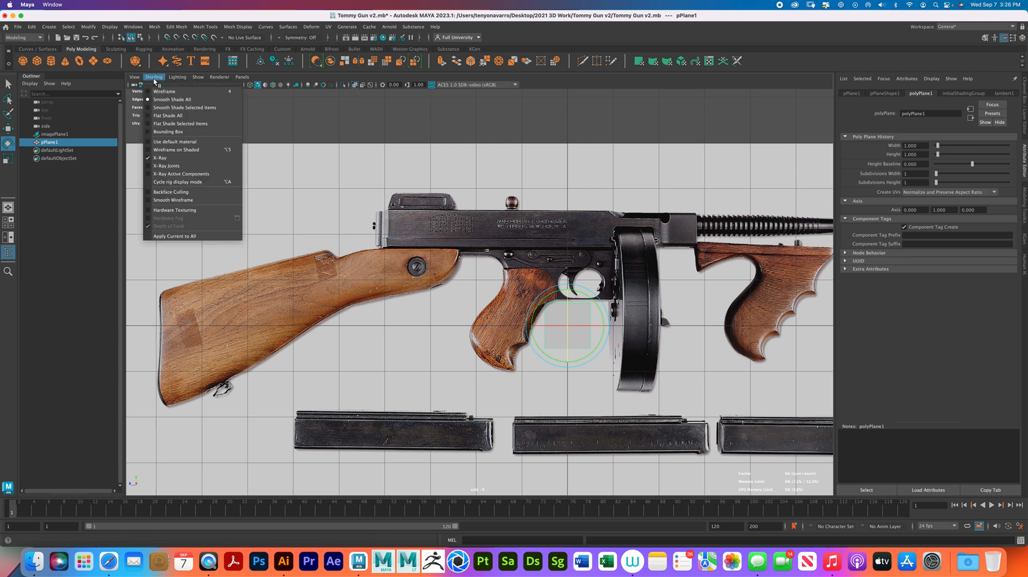
left_click(187, 158)
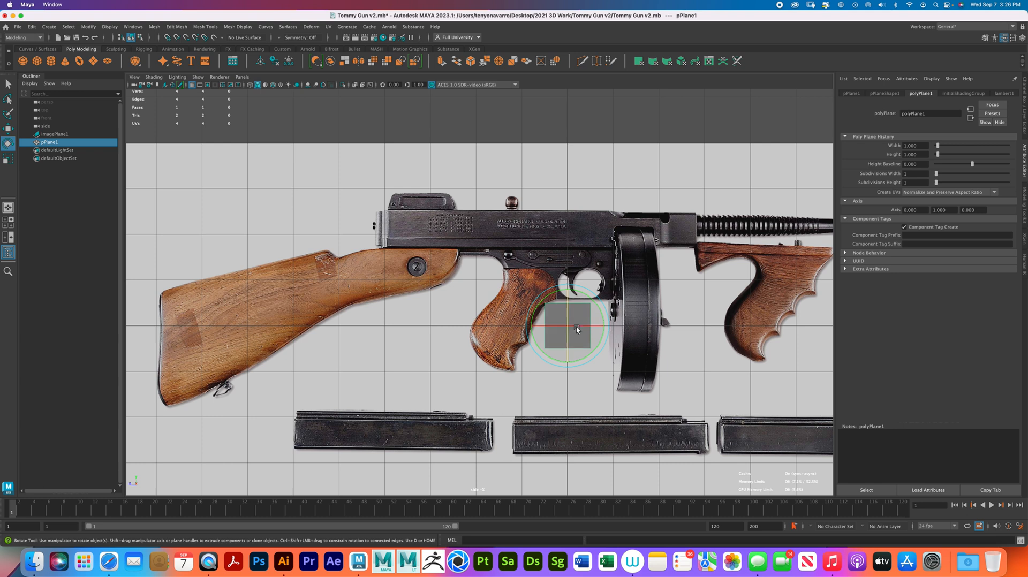
key("q")
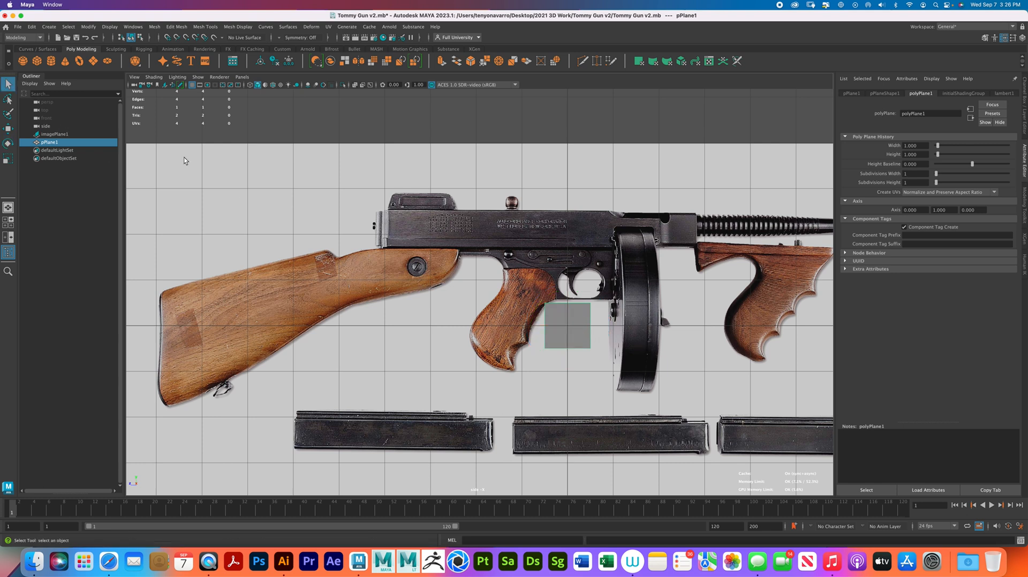
left_click(153, 77)
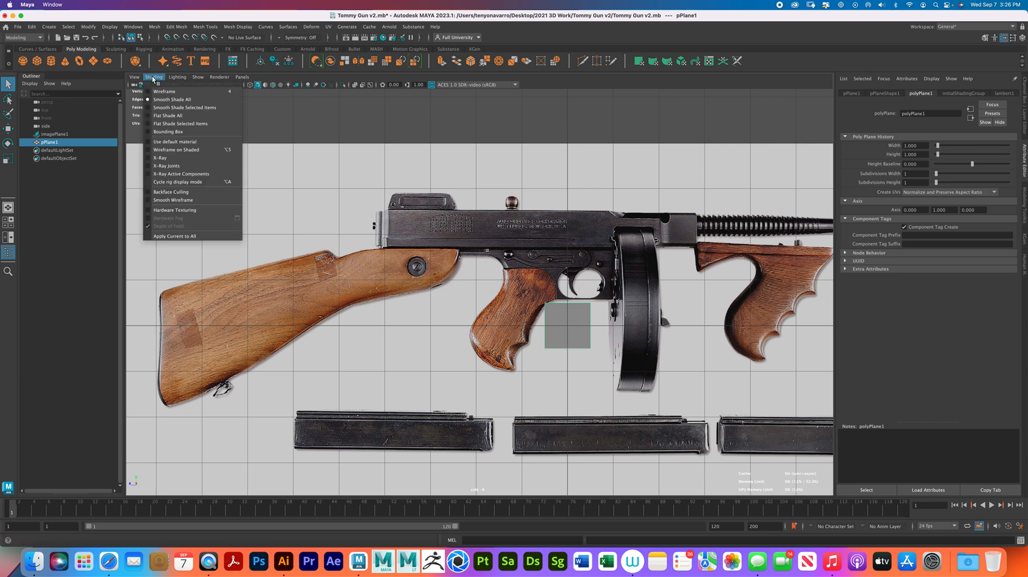
left_click(177, 158)
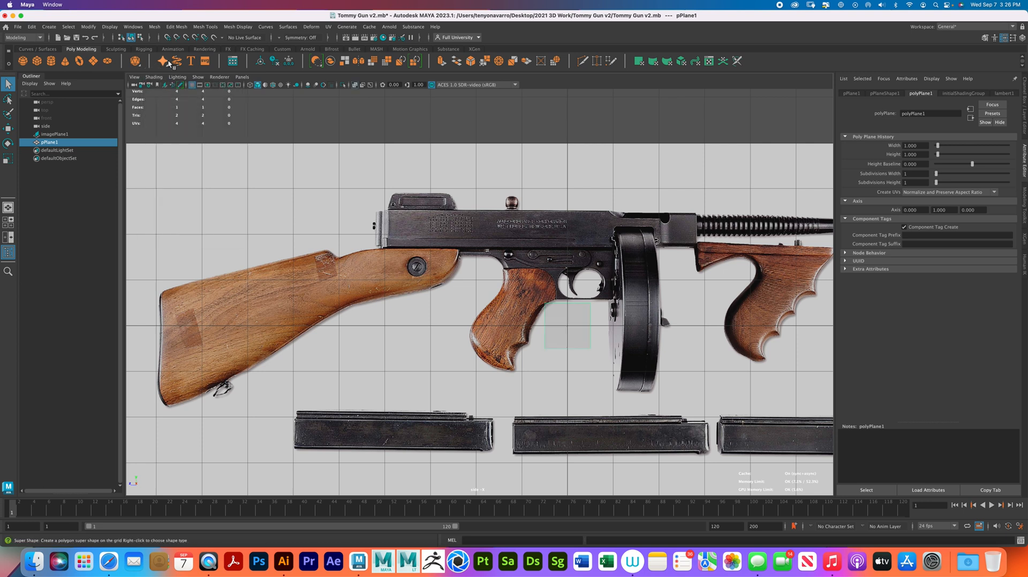
left_click(153, 77)
left_click(180, 150)
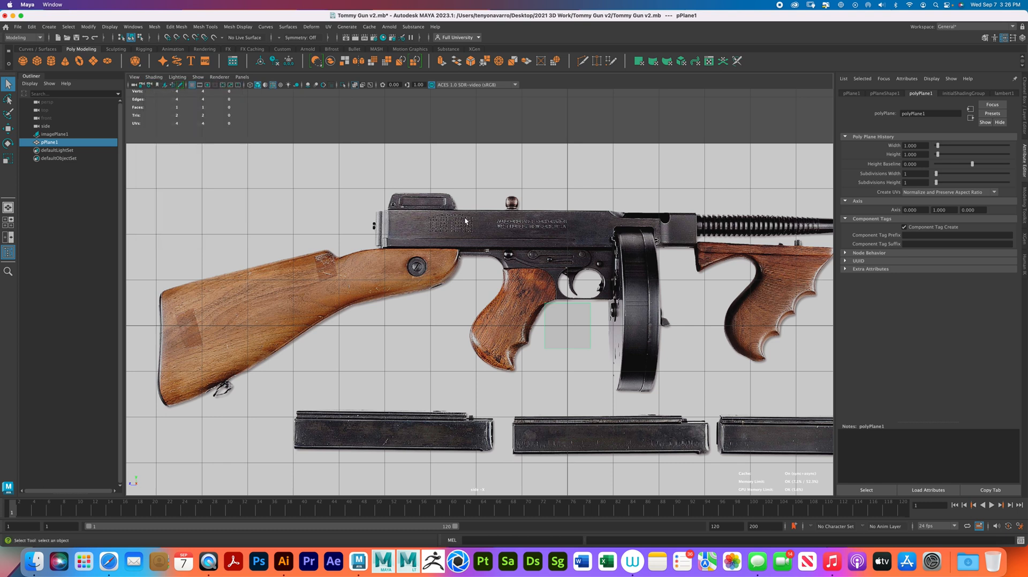
- Review the plane's component selection modes and bring up Wacom Desktop Center
right_click(570, 308)
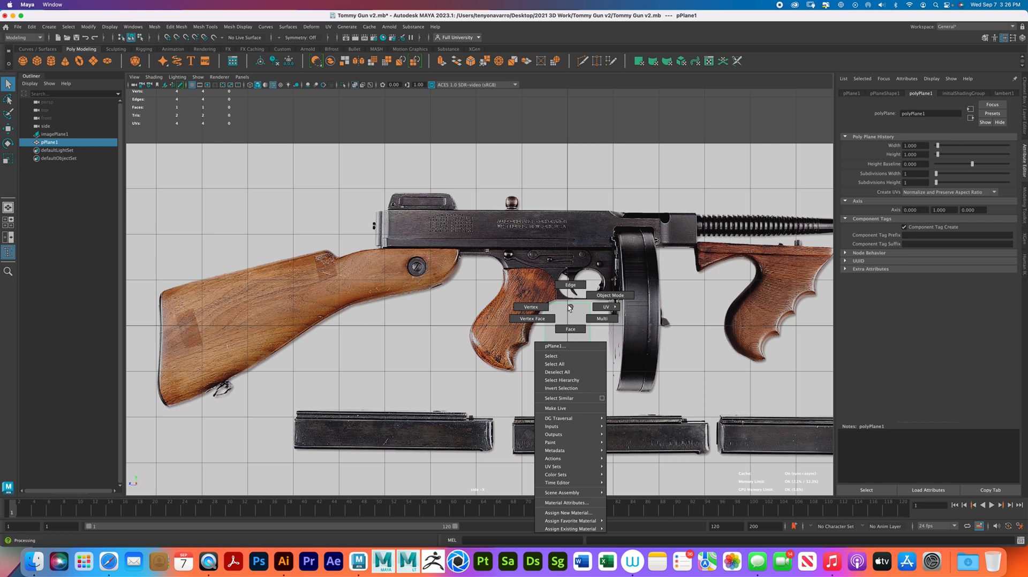
left_click(570, 308)
left_click(633, 560)
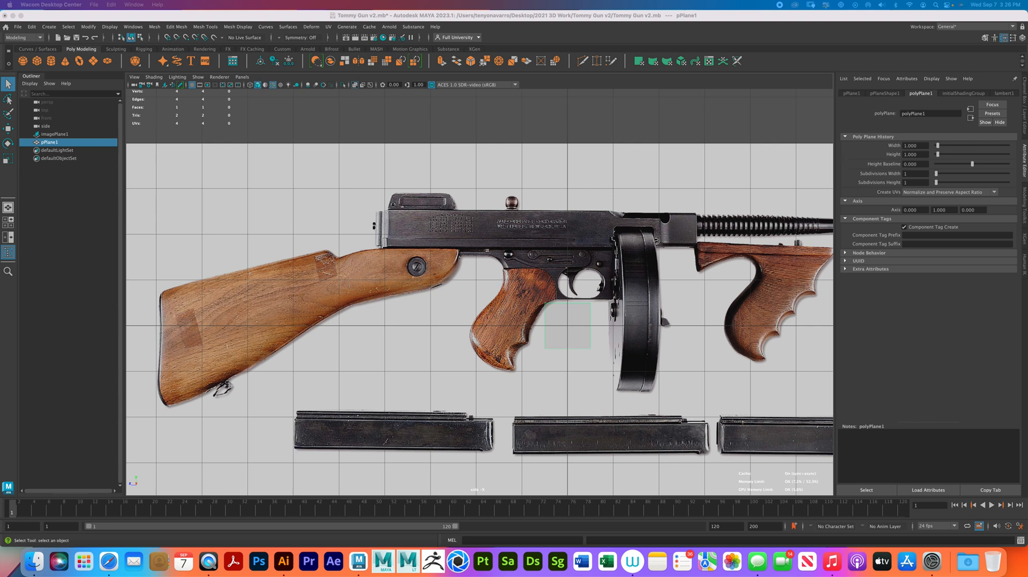
right_click(554, 307)
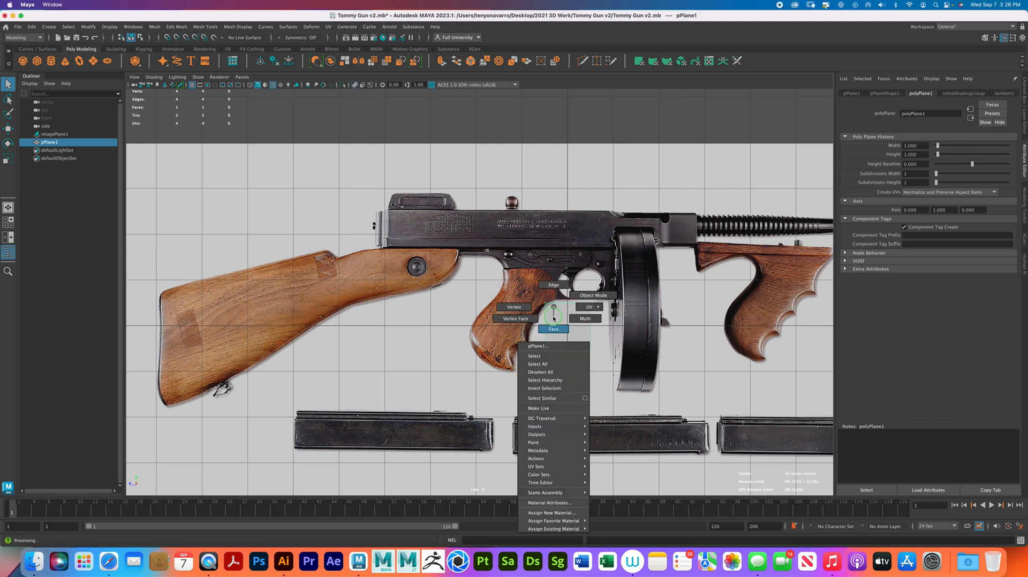
right_click_drag(553, 306, 574, 298)
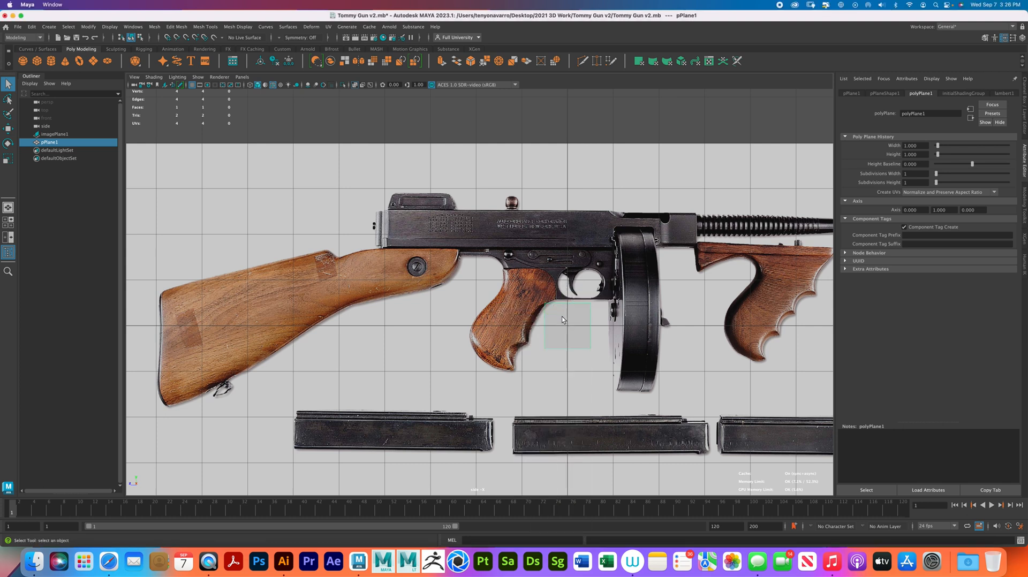
- Move the plane over the front of the wooden stock around its screw, to about Y 1.18 and Z 3.32
key("w")
left_click_drag(562, 322, 405, 271)
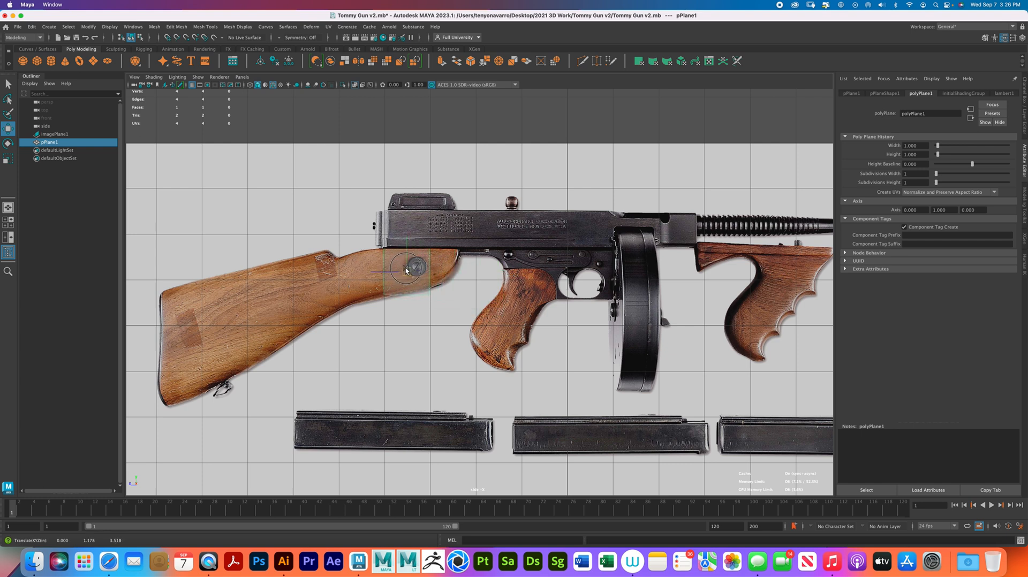
scroll(449, 303, "up", 3)
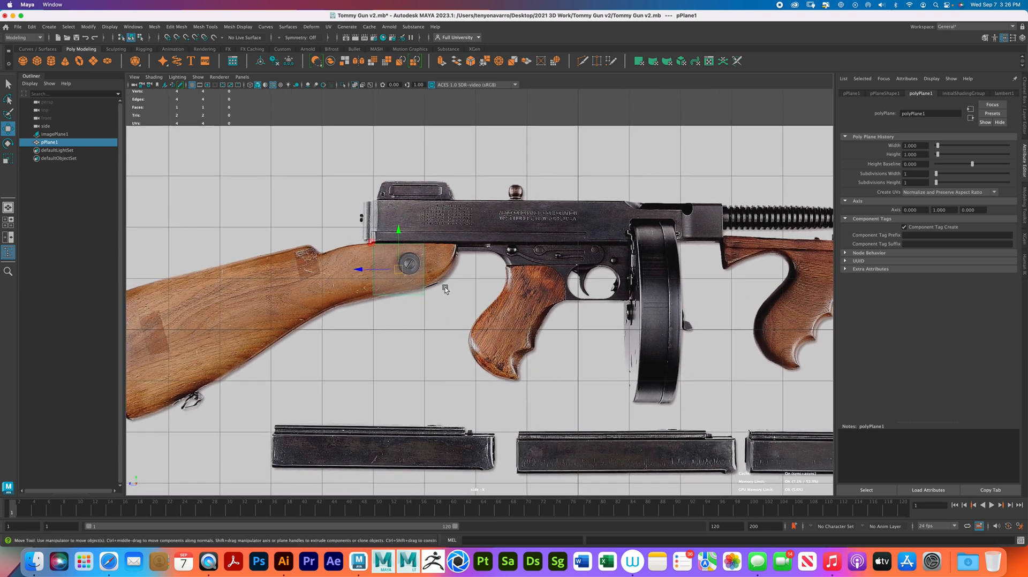
right_click_drag(426, 267, 481, 364, "alt")
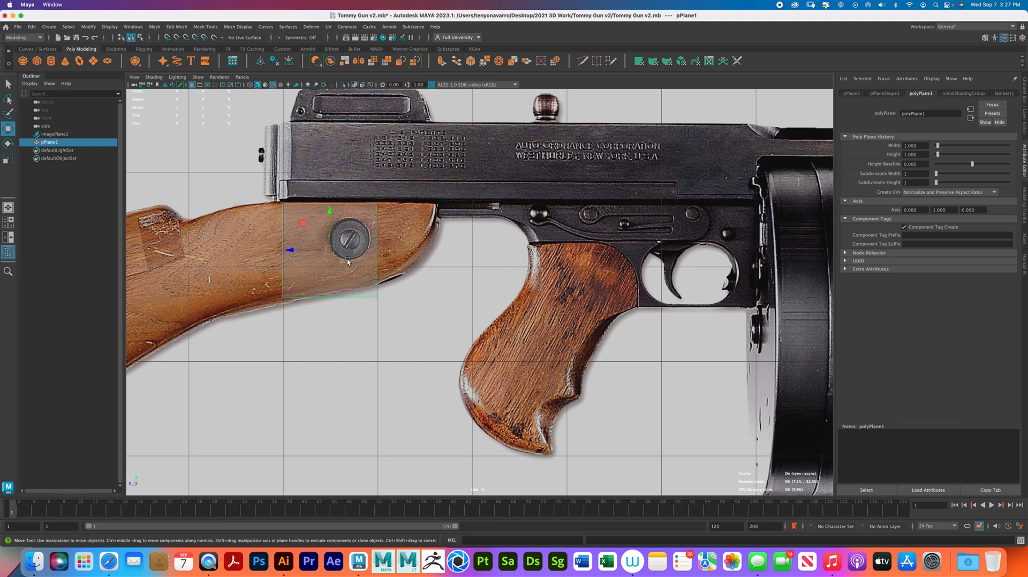
middle_click_drag(347, 262, 481, 236, "alt")
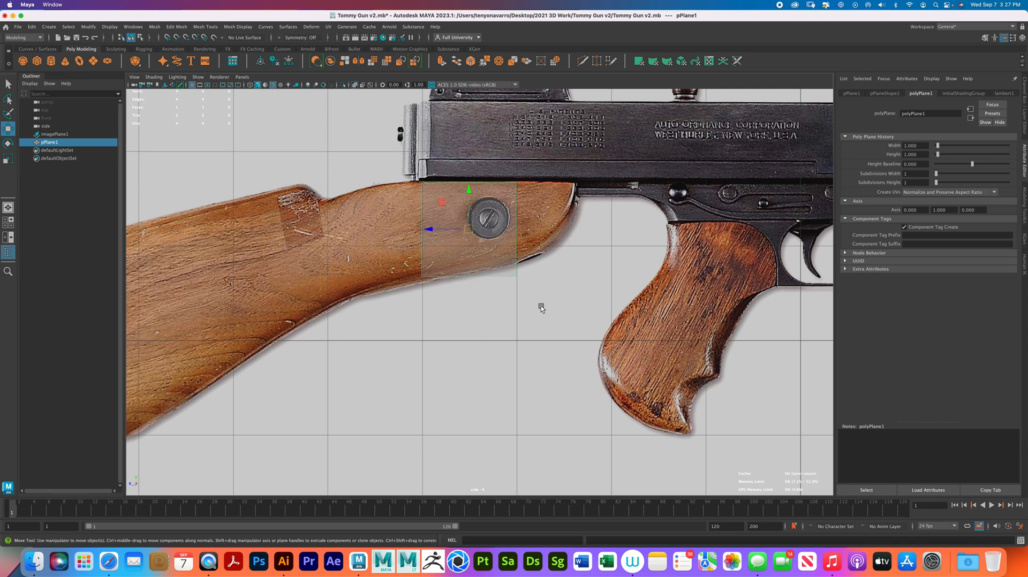
- Switch the plane to vertex editing and move its two front vertices forward to the stock's front end
left_click_drag(516, 305, 513, 330, "alt")
right_click_drag(466, 243, 435, 241)
left_click_drag(499, 178, 550, 212)
left_click_drag(551, 271, 485, 160)
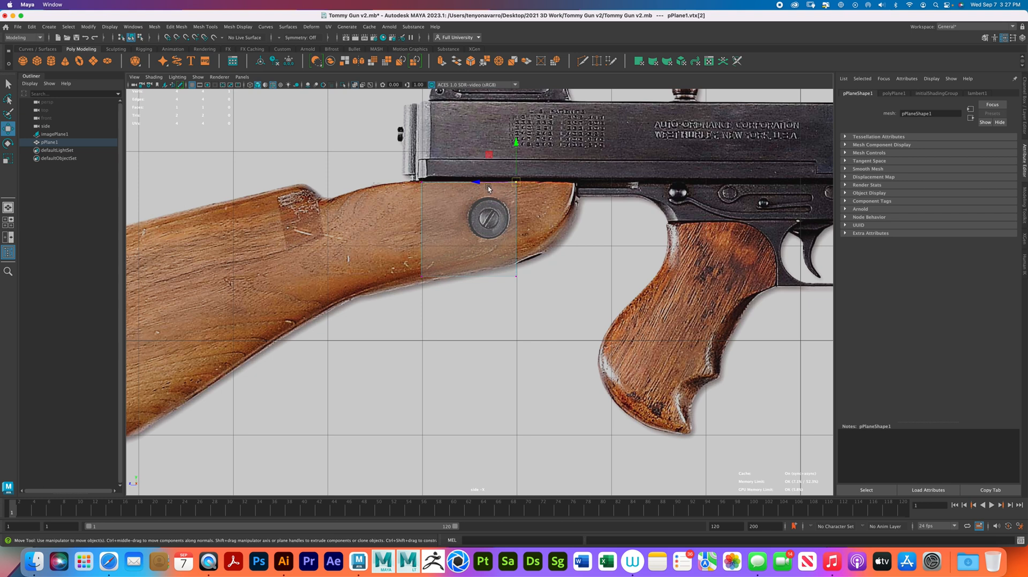
left_click_drag(477, 183, 504, 186)
key("super+z")
left_click_drag(548, 295, 461, 143)
left_click_drag(479, 230, 577, 222)
left_click(576, 277)
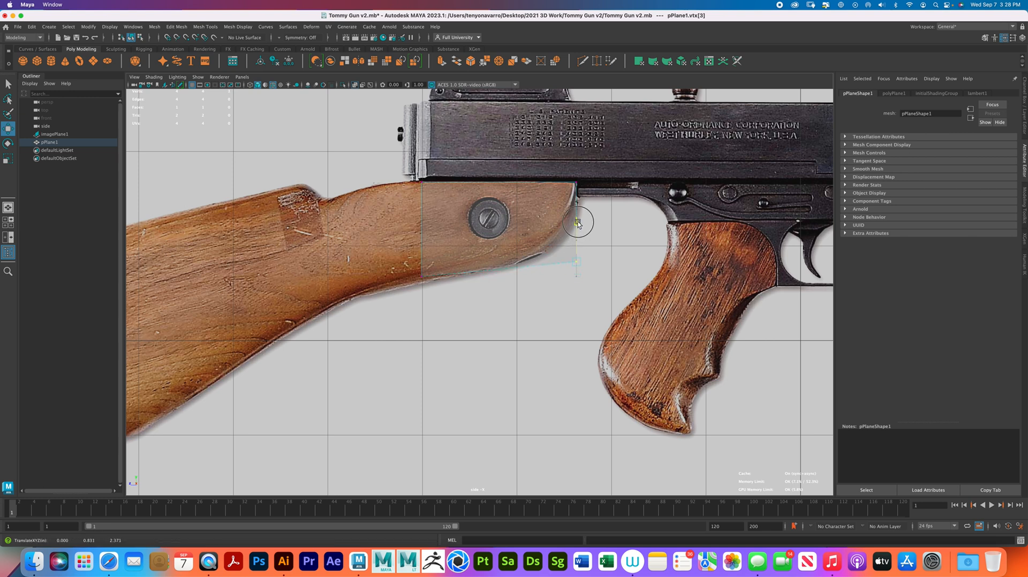
- Adjust the plane's lower rear and front vertices to follow the underside and tip of the stock, and clear the selection
left_click(422, 277)
left_click_drag(427, 234, 422, 239)
left_click_drag(568, 271, 576, 223)
key("ctrl+z")
left_click_drag(592, 277, 548, 161)
left_click_drag(541, 217, 543, 217)
left_click(579, 257)
mouse_move(540, 257)
left_mouse_down()
mouse_move(528, 256)
mouse_move(537, 259)
left_mouse_up()
left_click(591, 246)
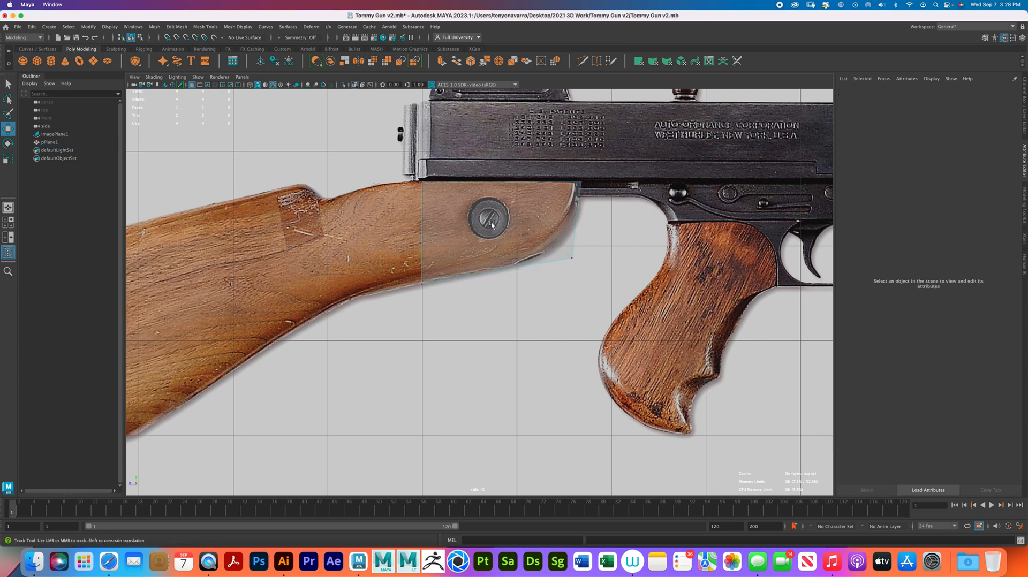
- Extrude the plane's rear edge backward along the stock to just in front of the notch in its upper edge
middle_click_drag(447, 196, 548, 205, "alt")
right_click_drag(545, 215, 544, 187)
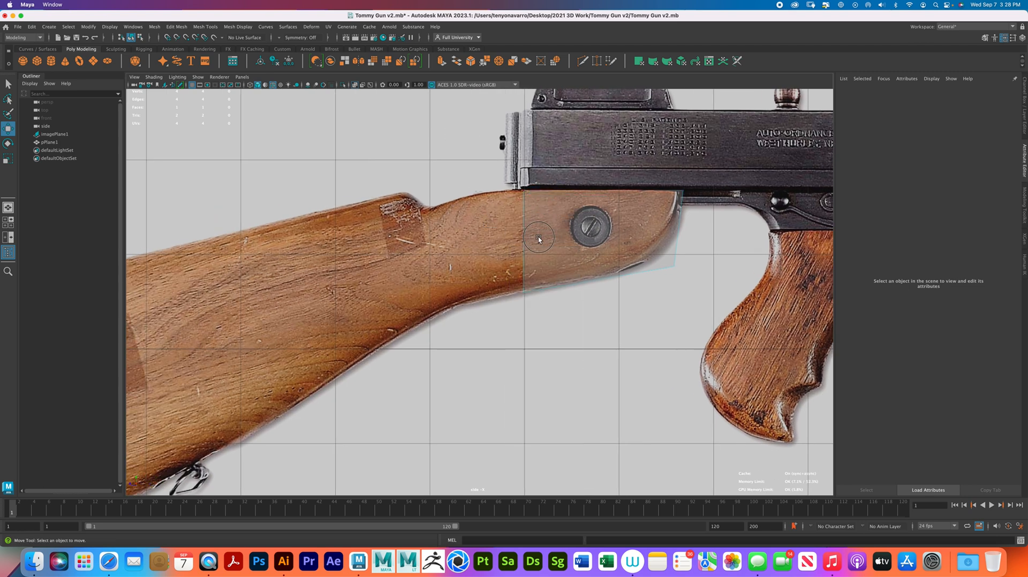
left_click(490, 235)
left_click_drag(490, 239, 433, 243, "shift")
left_click_drag(474, 200, 469, 204)
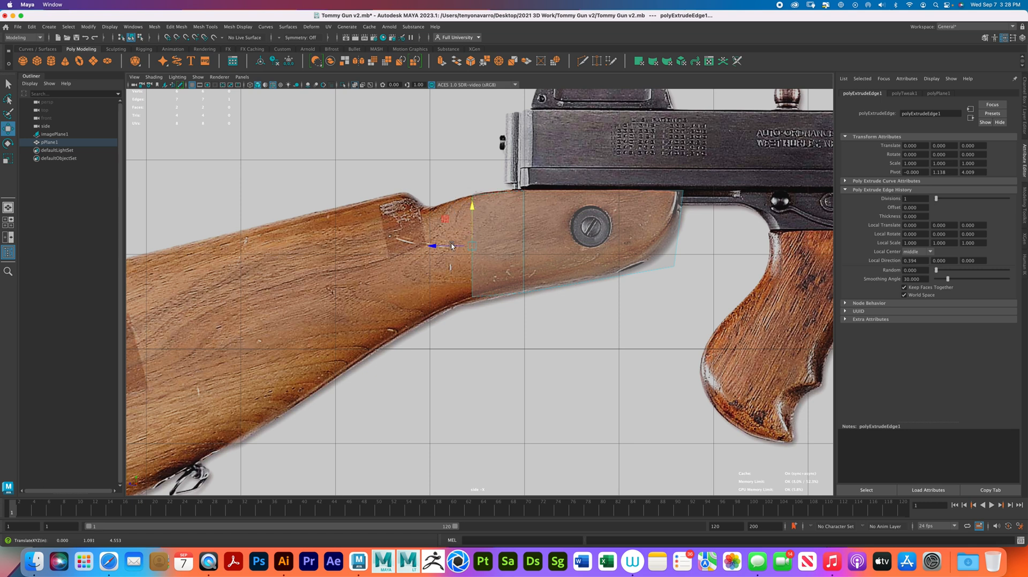
left_click_drag(431, 245, 392, 245)
left_click_drag(436, 208, 436, 216)
- Move the upper and lower vertices of the extruded edge onto the stock's outline so the edge slants
right_click_drag(450, 262, 412, 265)
left_click_drag(410, 293, 457, 308)
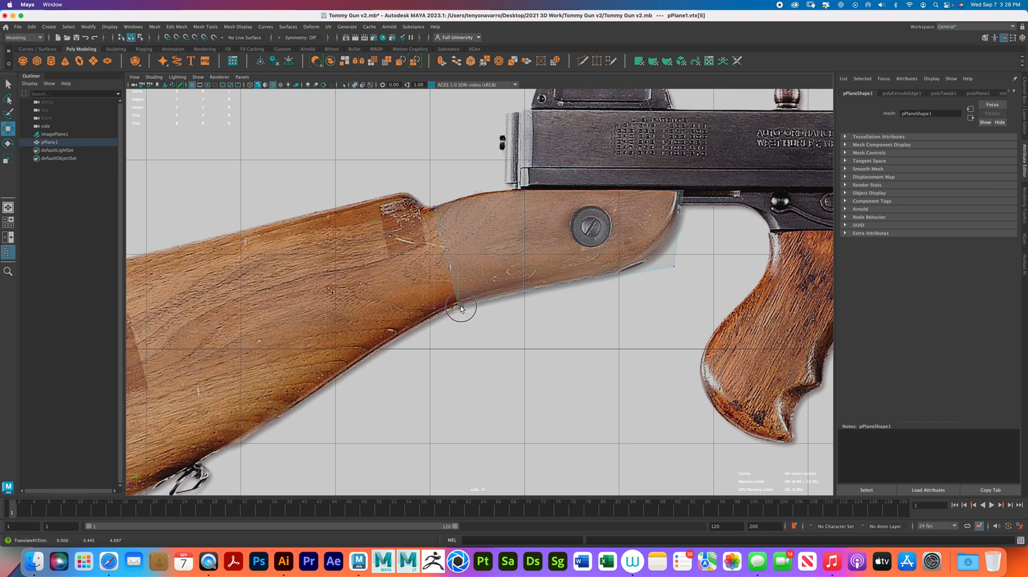
left_click_drag(425, 199, 454, 217)
mouse_move(467, 300)
left_mouse_down()
mouse_move(436, 318)
mouse_move(465, 306)
left_mouse_up()
- Extrude the slanted rear edge a short distance farther back, to the notch in the stock's upper edge
right_click_drag(470, 250, 464, 230)
left_click(445, 250)
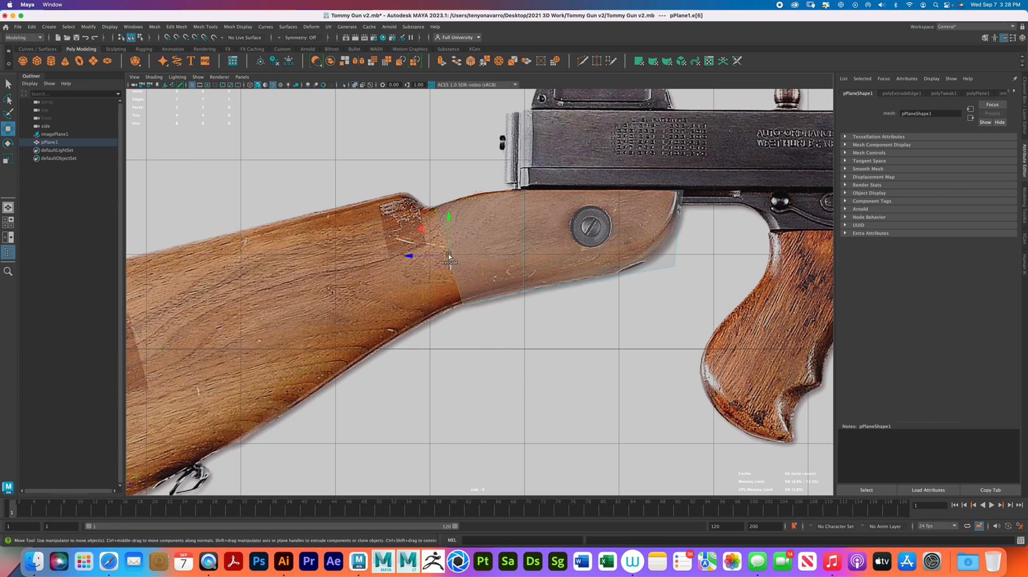
left_click_drag(449, 255, 420, 262, "shift")
right_click_drag(446, 266, 410, 267)
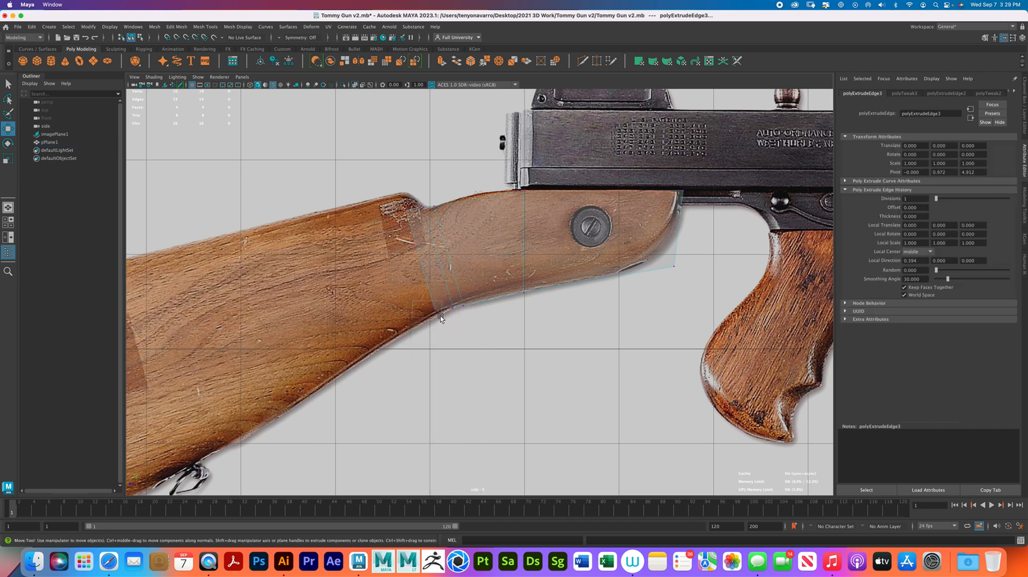
- Fit the plane's upper and lower vertices around the notch to the stock's outline, placing the rearmost upper vertex on the hump's peak
left_click(435, 271)
left_click_drag(434, 272, 457, 315)
left_click_drag(452, 267, 452, 271)
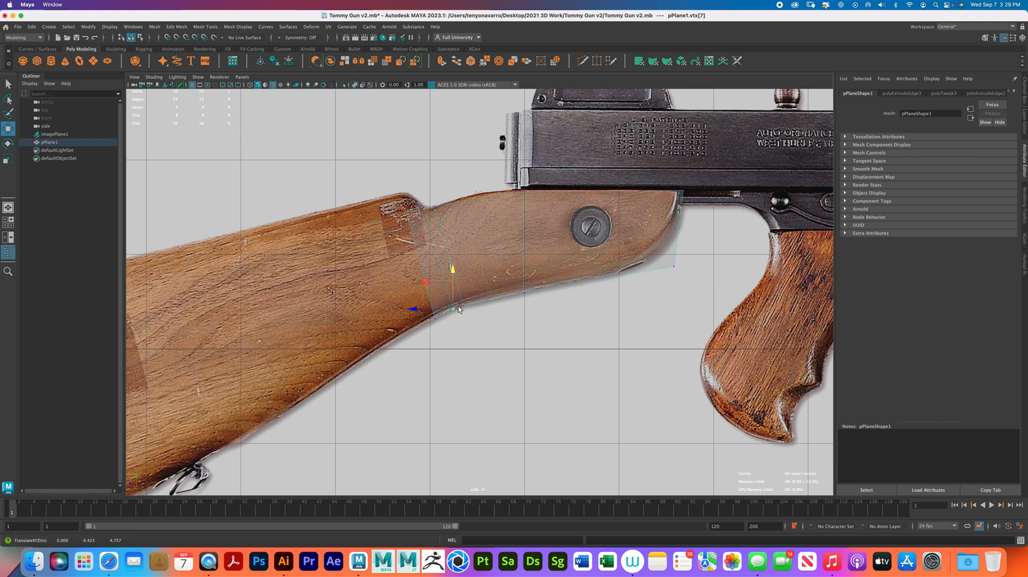
left_click(428, 205)
left_click_drag(424, 167, 424, 169)
left_click_drag(382, 206, 404, 147)
key("super+z")
left_click_drag(367, 188, 368, 190)
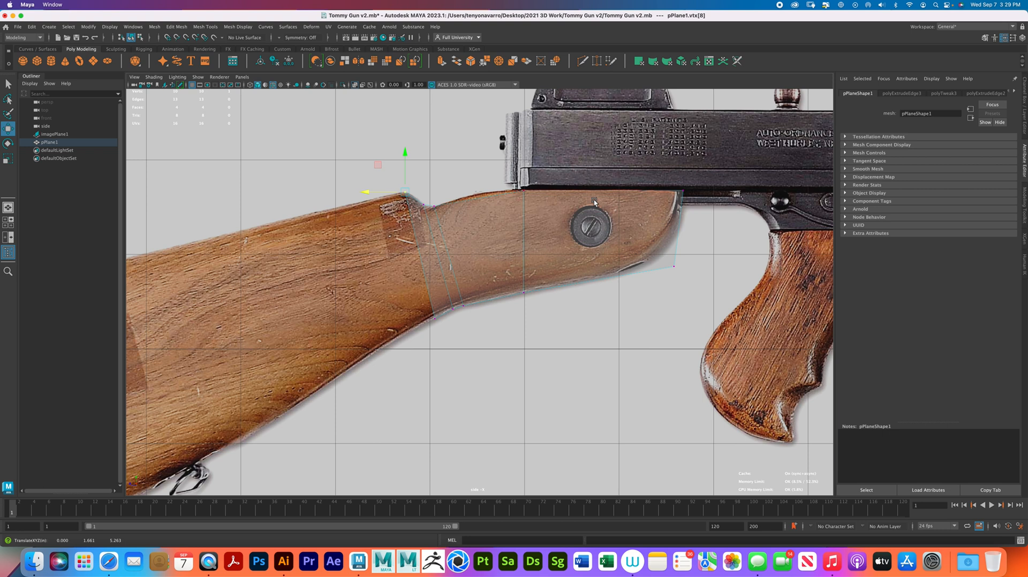
- Extrude the plane's rear edge from the hump backward over most of the butt section
middle_click_drag(353, 261, 475, 219, "alt")
scroll(472, 217, "down", 1)
right_click_drag(581, 199, 580, 179)
left_click(541, 220)
left_click_drag(540, 220, 321, 271, "shift")
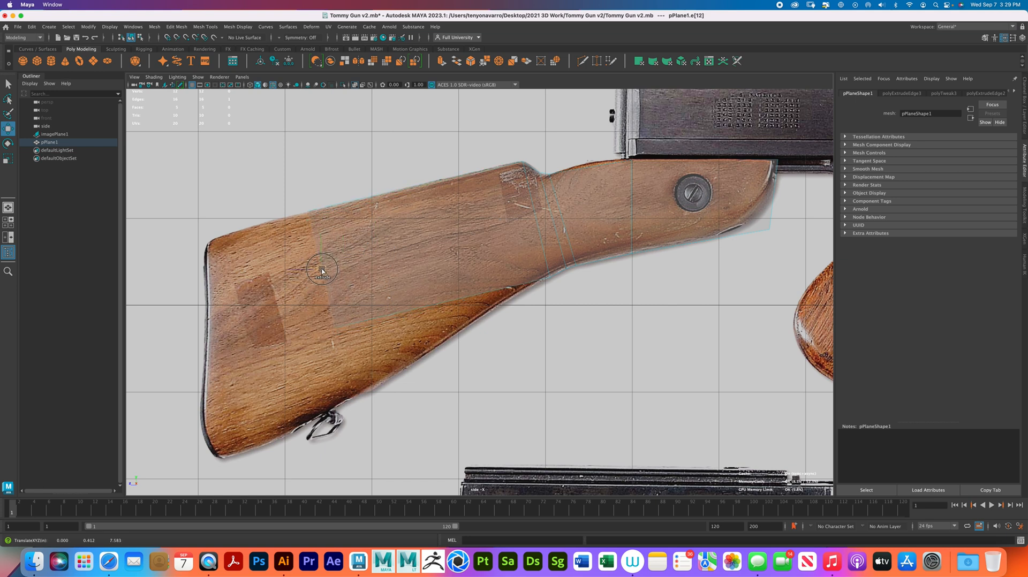
- Move the lower vertex of the extruded rear edge down onto the stock's underside, just ahead of the sling swivel
right_click_drag(348, 300, 310, 299)
left_click(334, 327)
left_click_drag(334, 328, 358, 397)
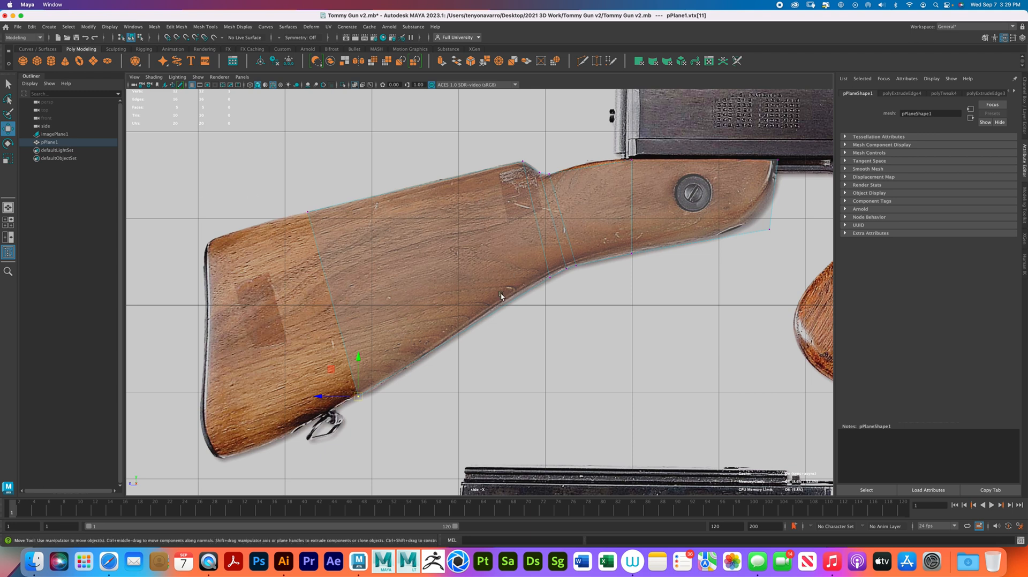
left_click_drag(359, 356, 358, 359)
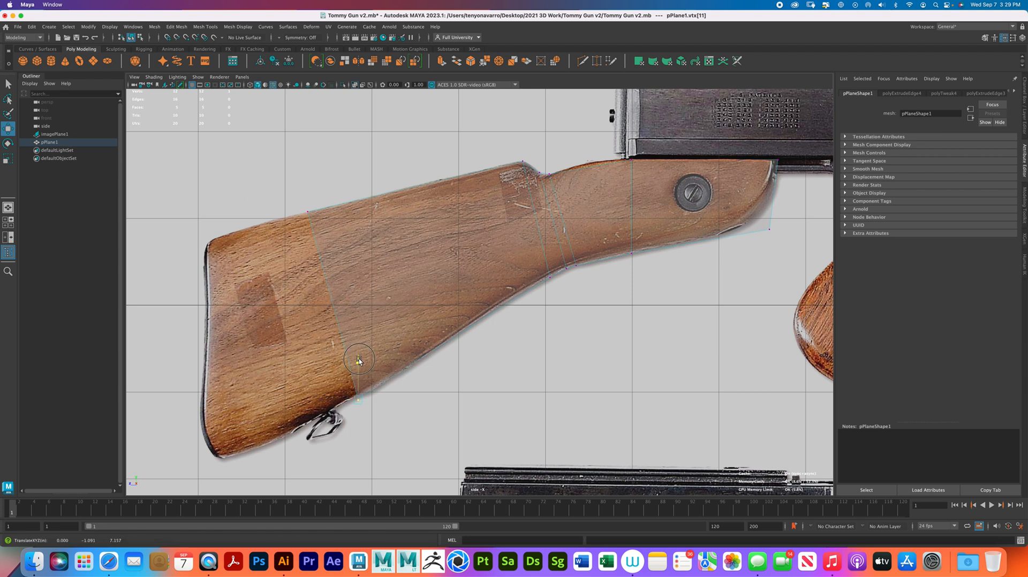
- Extrude the rear edge farther back and down toward the butt end of the stock
right_click_drag(369, 305, 370, 285)
left_click(330, 295)
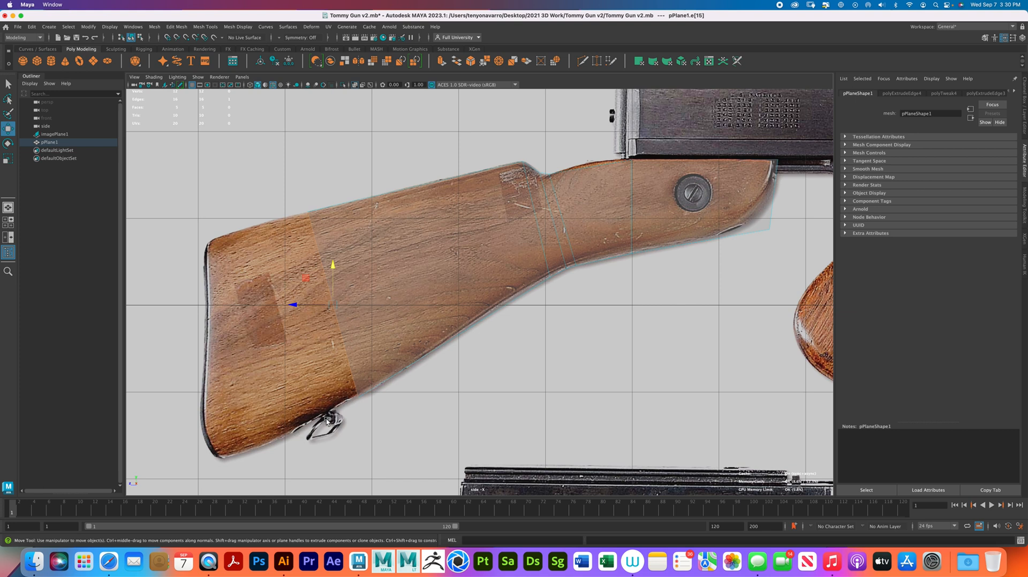
mouse_move(331, 305)
left_mouse_down("shift")
mouse_move(289, 308)
mouse_move(267, 340)
mouse_move(232, 348)
left_mouse_up("shift")
- Fit the upper vertices near the butt to the stock's top edge, placing the last one at the butt's upper corner
right_click_drag(265, 256, 228, 254)
left_click(235, 239)
left_click_drag(238, 233, 301, 222)
left_click_drag(298, 176, 300, 173)
left_click_drag(222, 239, 239, 259)
left_click_drag(233, 210, 235, 193)
mouse_move(197, 244)
left_mouse_down()
mouse_move(215, 260)
mouse_move(212, 236)
left_mouse_up()
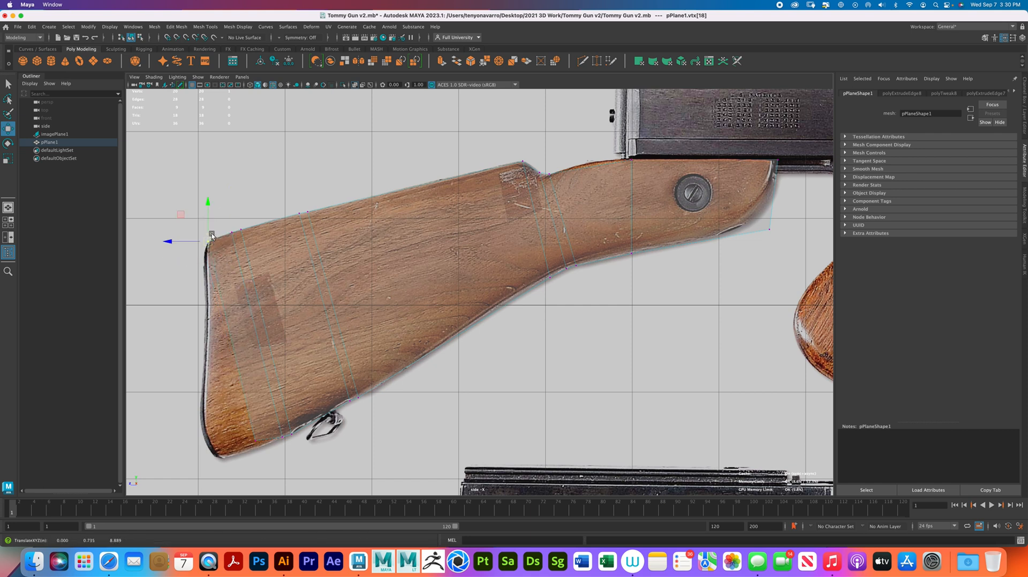
- Align the lower vertices near the butt with the underside and shift the neighbouring upper vertices slightly forward along the top edge
left_click_drag(247, 430, 283, 448)
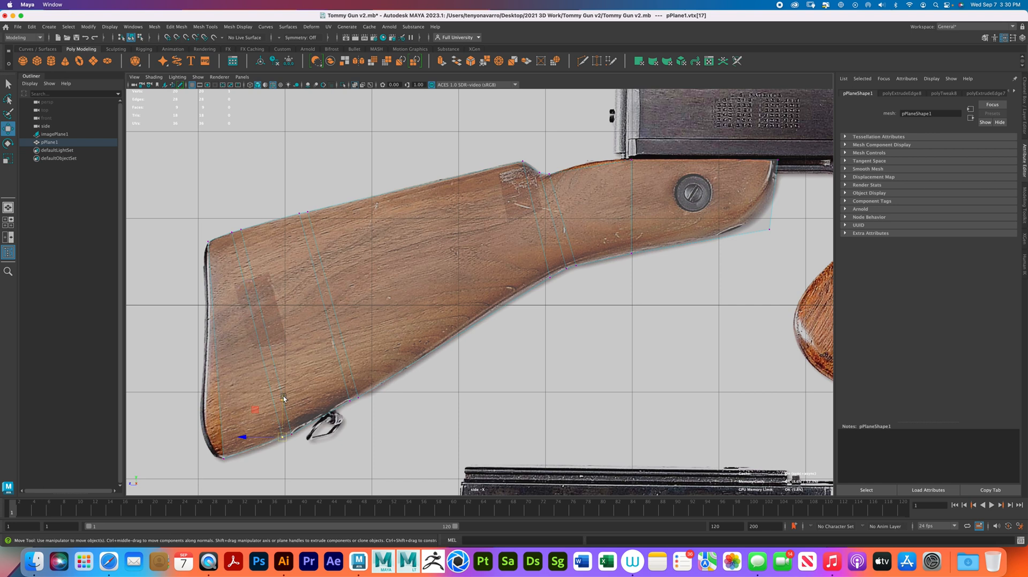
left_click(282, 396)
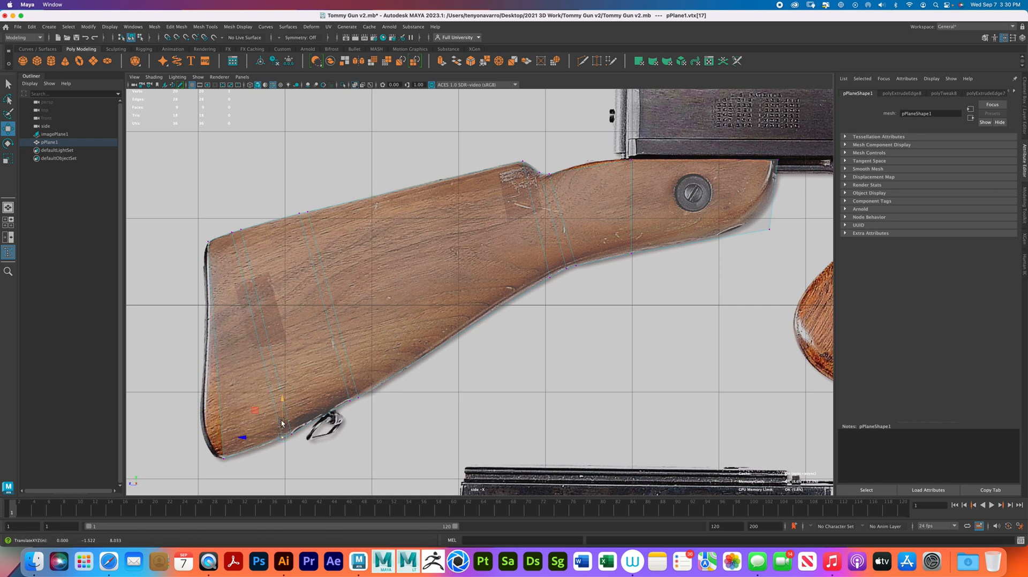
left_click_drag(281, 435, 271, 439)
mouse_move(375, 407)
left_mouse_down()
mouse_move(345, 386)
mouse_move(366, 395)
left_mouse_up()
left_click_drag(307, 212, 324, 209)
left_click_drag(240, 229, 257, 225)
- Reset the Insert Edge Loop tool, set it to 5 multiple edge loops, and insert them in the section ahead of the notch
left_click(212, 26)
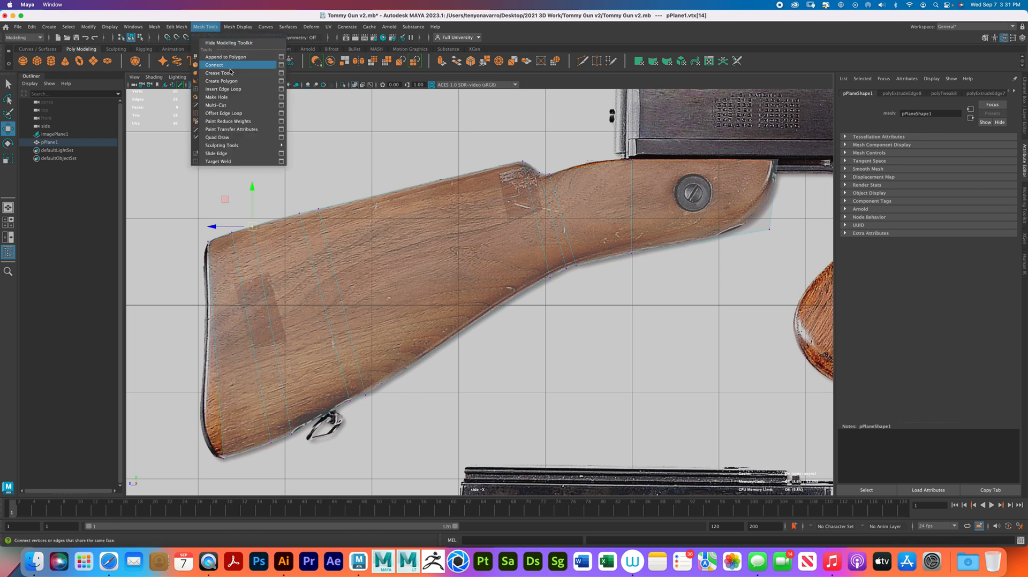
left_click(281, 90)
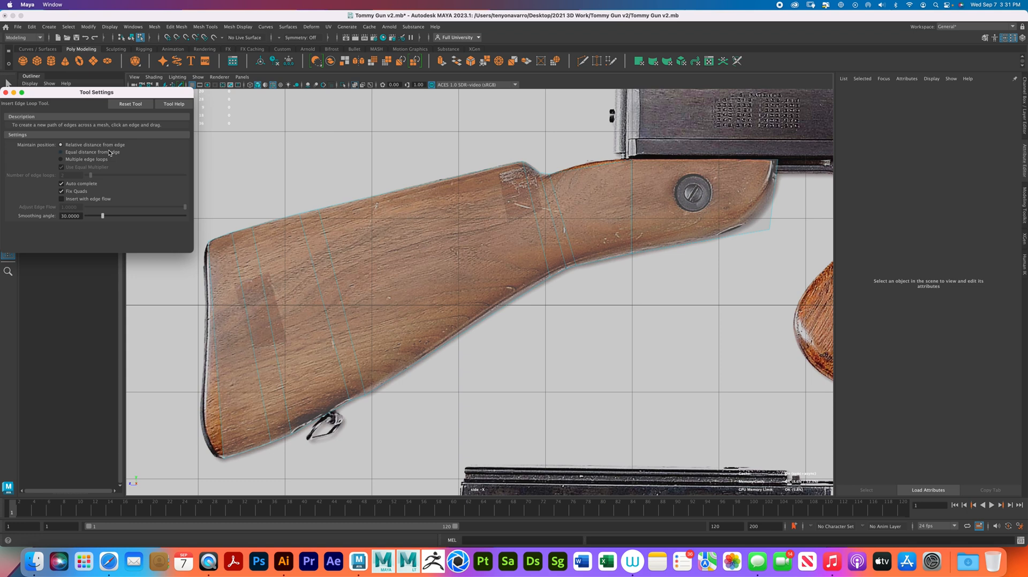
left_click(134, 105)
left_click(61, 160)
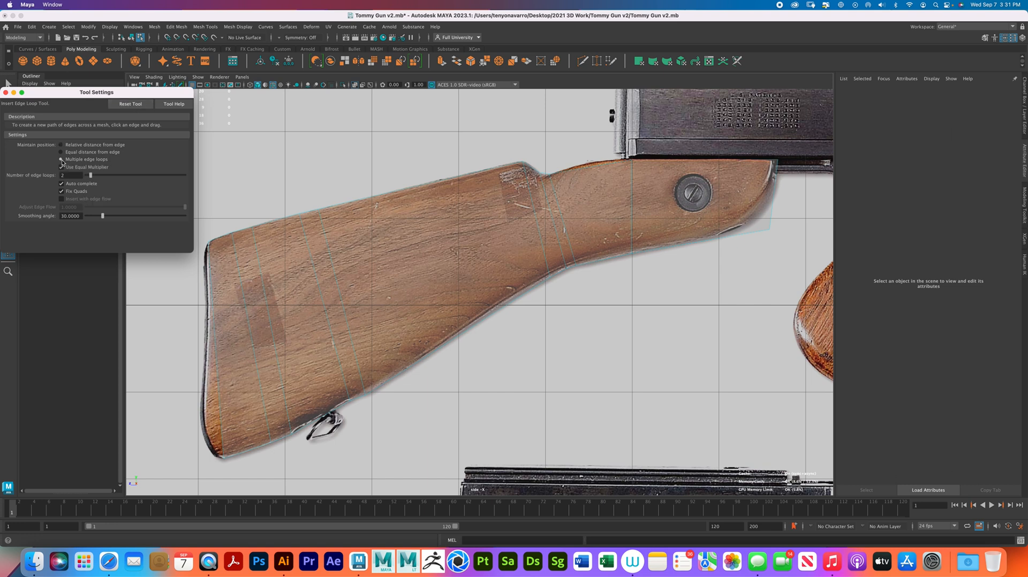
left_click(63, 175)
left_click(592, 168)
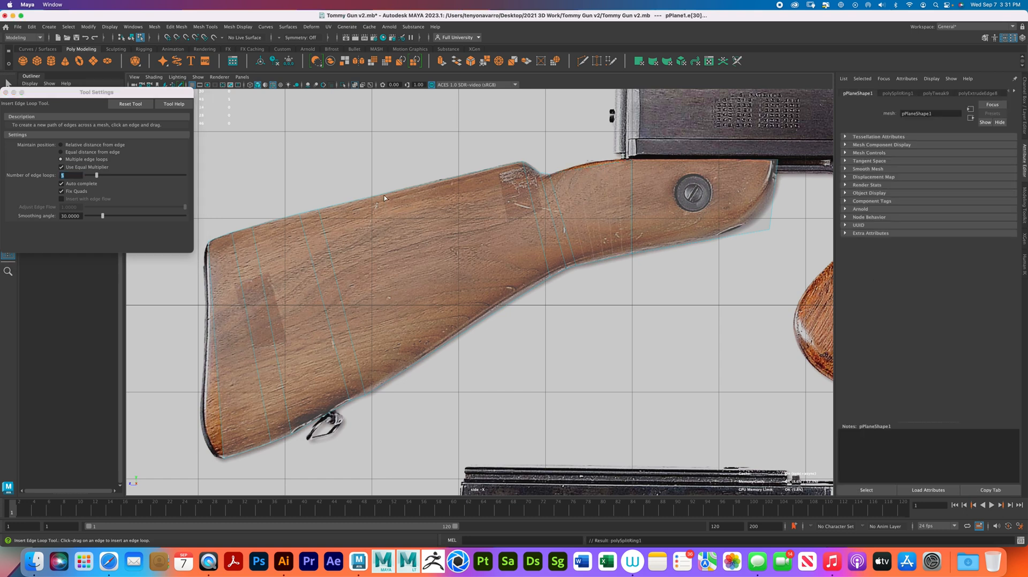
- Insert 6 evenly spaced edge loops across the long section behind the hump and close the tool settings
left_click(78, 175)
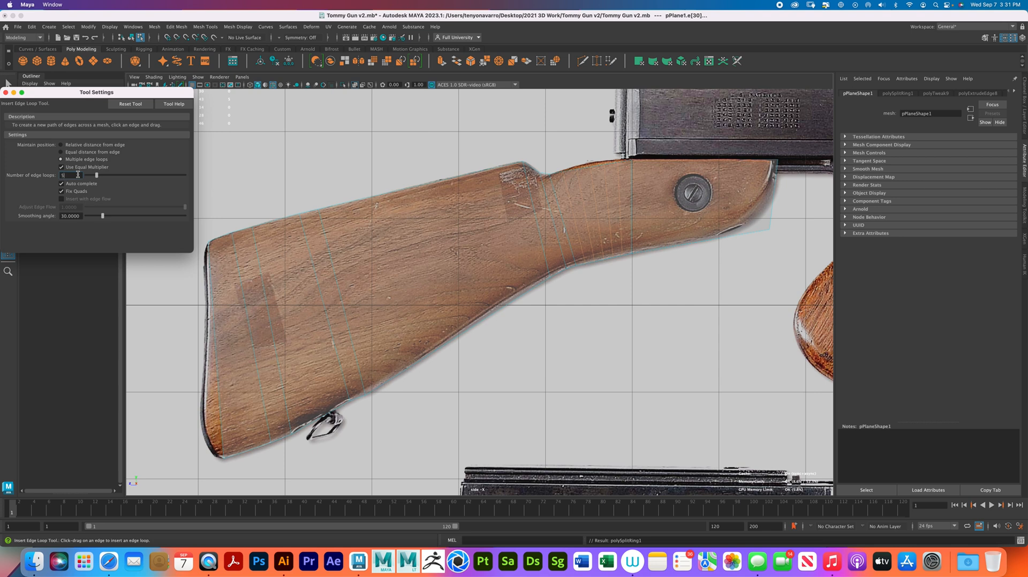
left_click(391, 191)
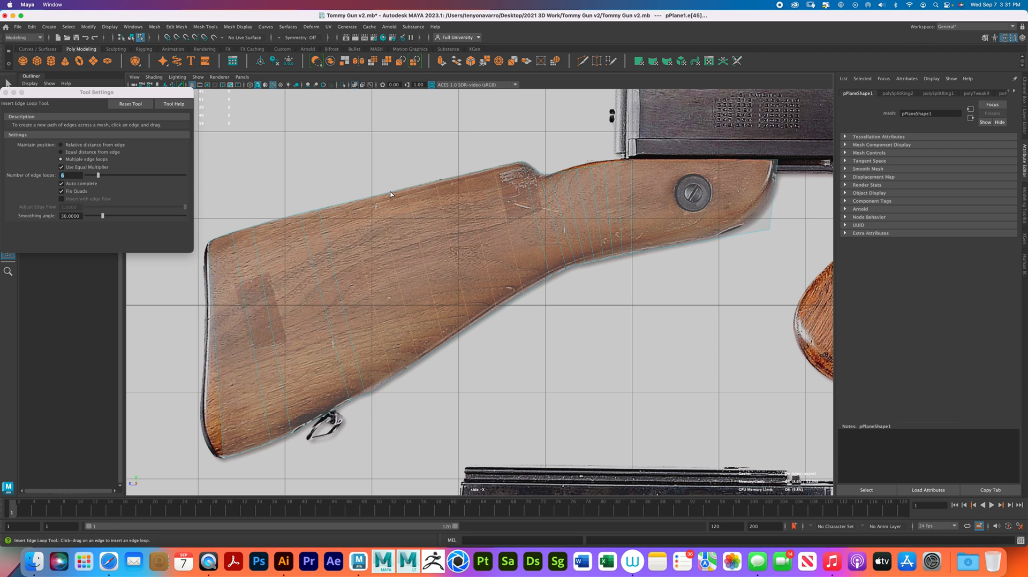
left_click(6, 93)
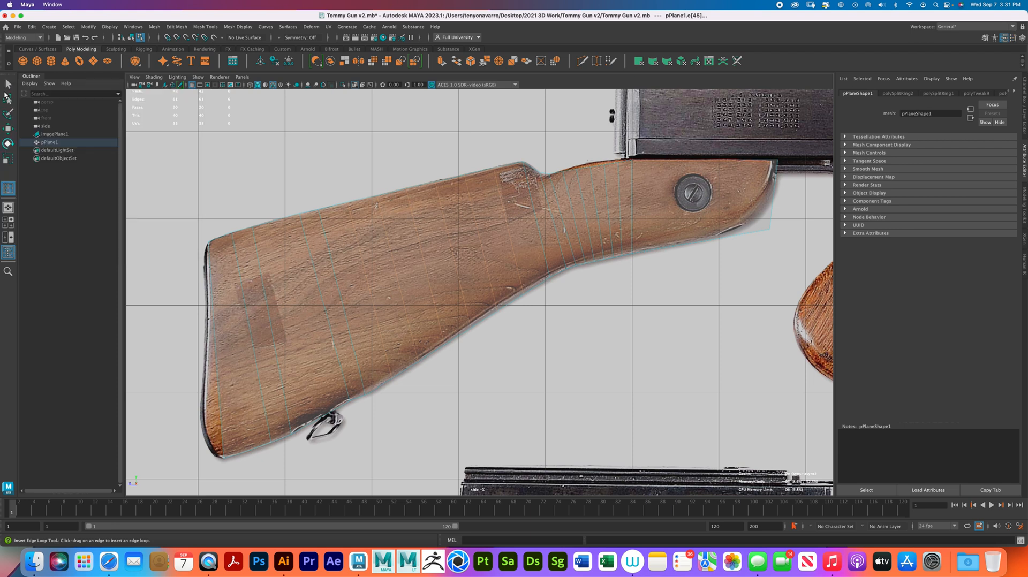
- Align the foremost upper vertices of the new loops with the stock's top edge beneath the rear of the receiver
right_click_drag(541, 220, 495, 220)
middle_click_drag(604, 194, 533, 283, "alt")
right_click_drag(538, 289, 650, 305, "alt")
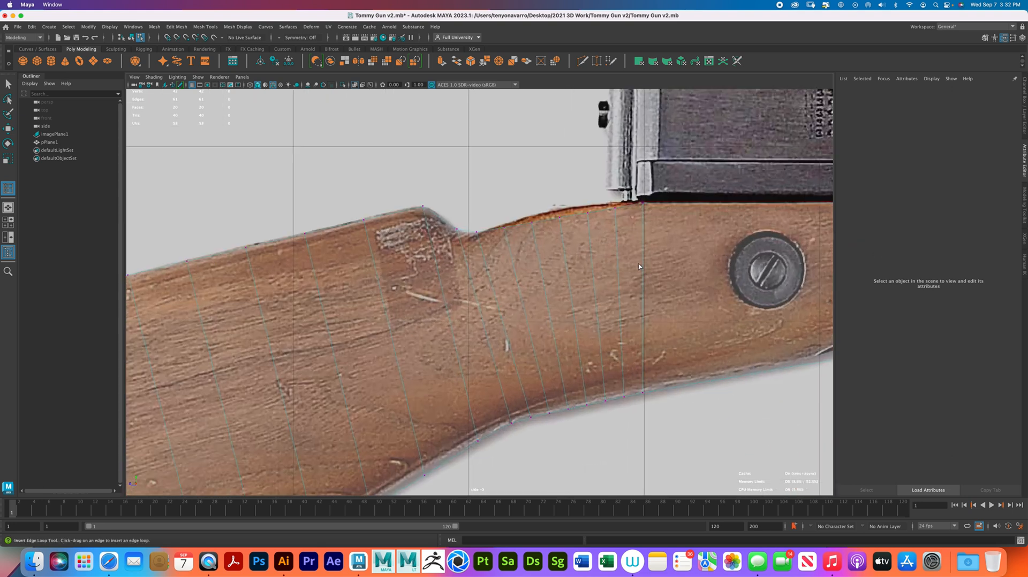
middle_click_drag(625, 260, 580, 281, "alt")
key("w")
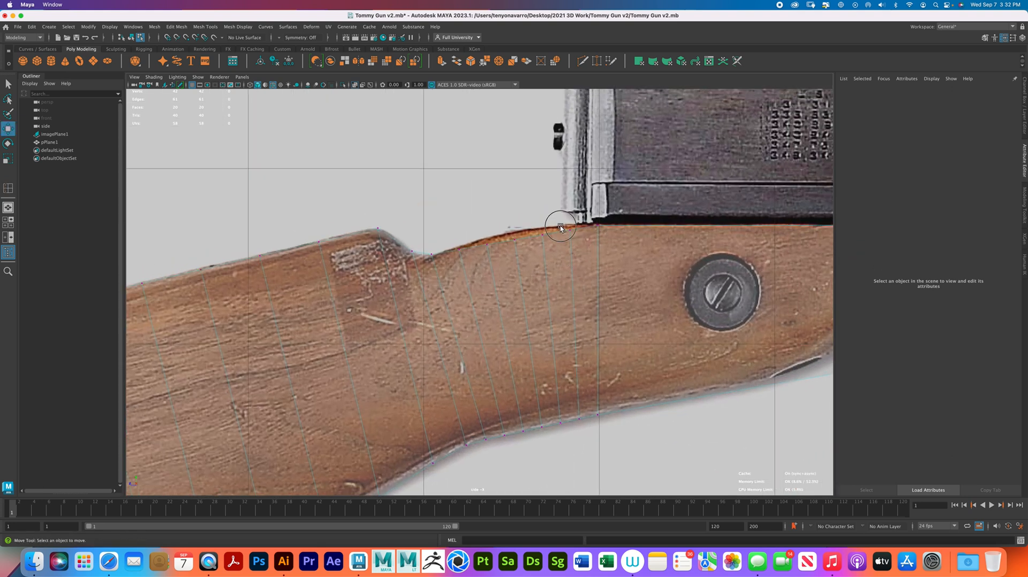
left_click(570, 225)
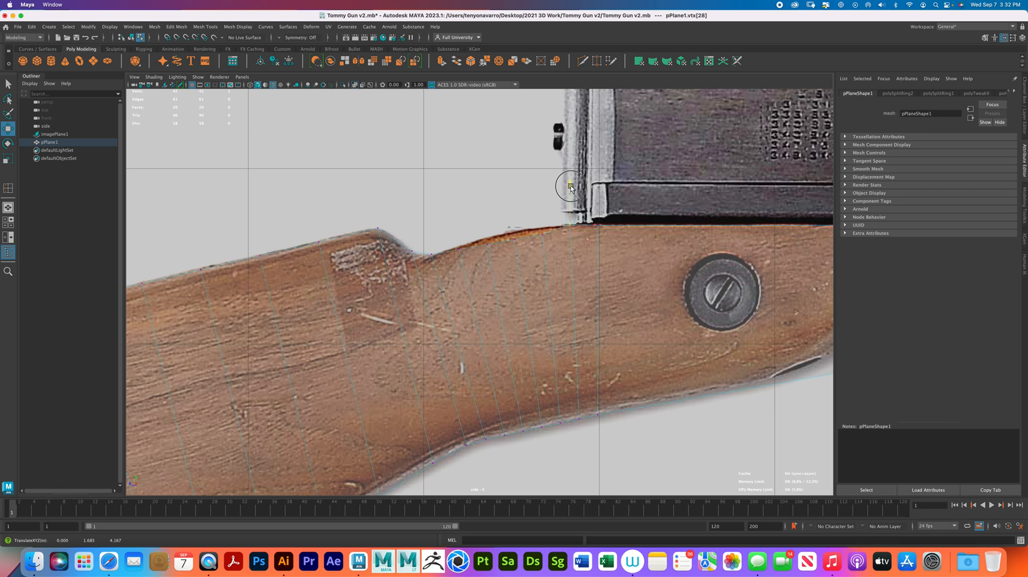
left_click(598, 224)
left_click_drag(598, 224, 597, 222)
- Move the remaining upper vertices of the new loops onto the curve that descends toward the notch
left_click_drag(553, 246, 542, 192)
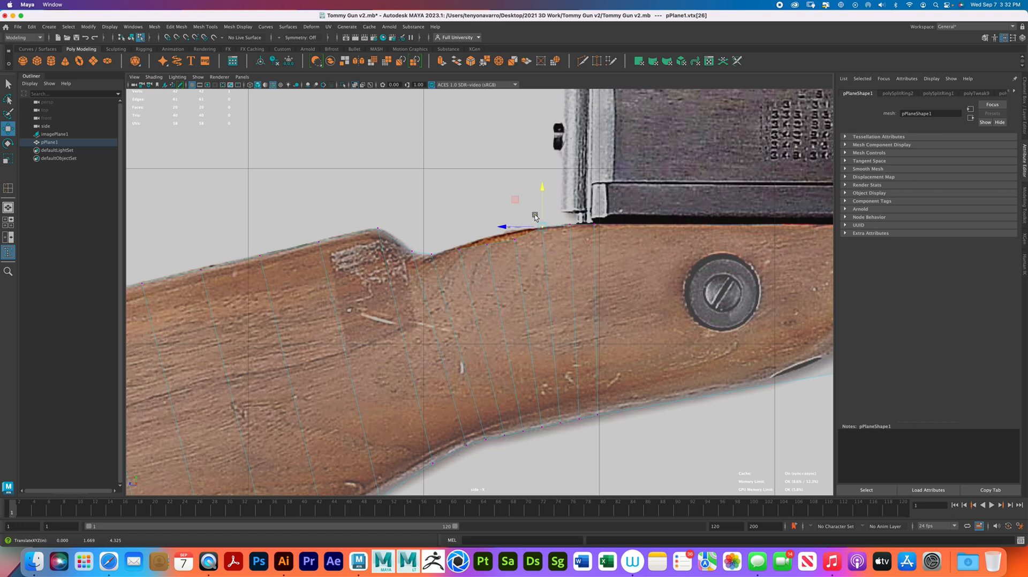
left_click_drag(530, 255, 515, 195)
left_click_drag(475, 229, 503, 262)
left_click_drag(487, 213, 487, 199)
left_click_drag(479, 261, 460, 204)
- Adjust the lower vertex at the underside bend and the upper vertices beside the notch to the outline, then clear the selection
middle_click_drag(531, 289, 530, 244, "alt")
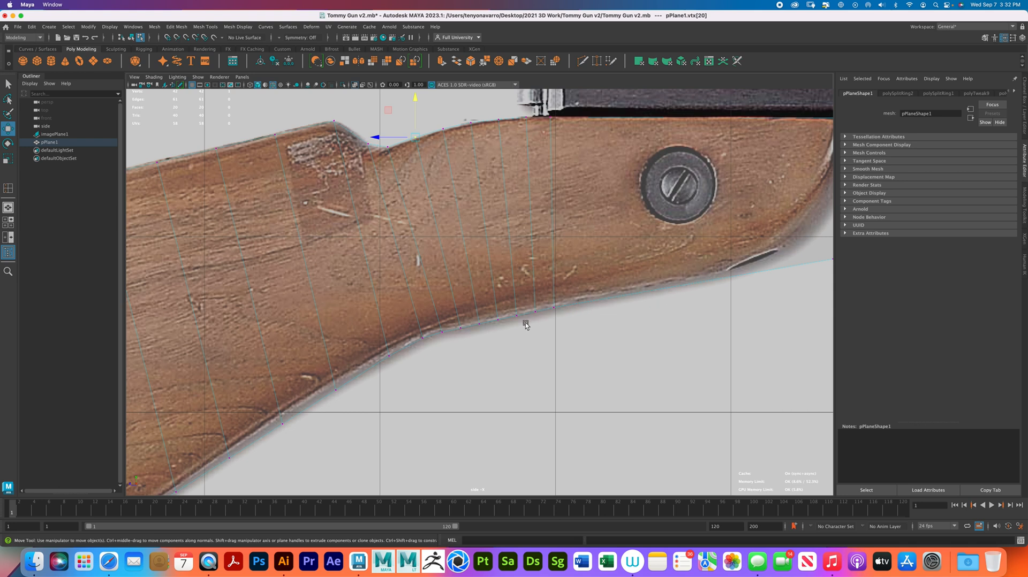
left_click_drag(450, 345, 427, 324)
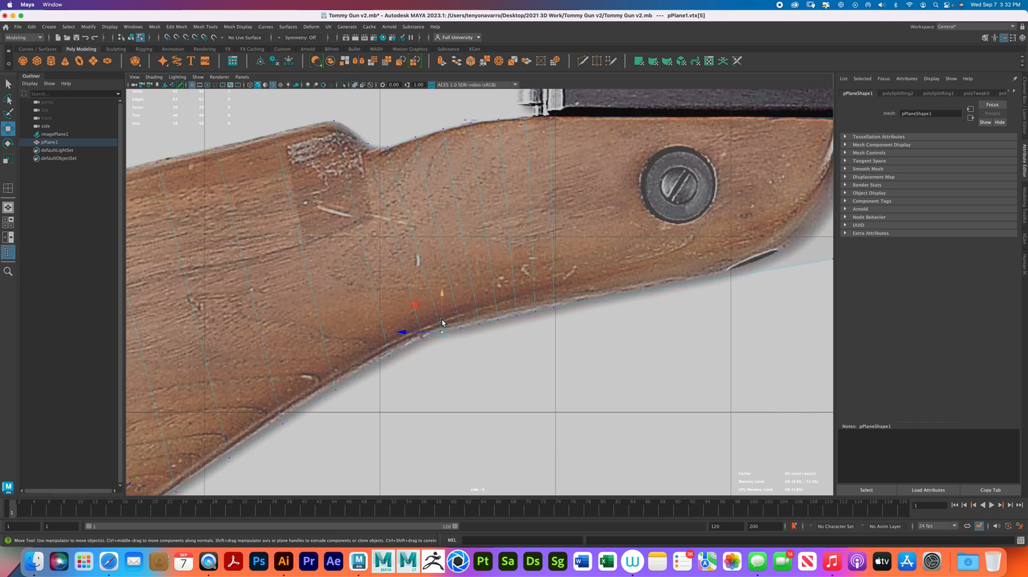
left_click_drag(394, 151, 384, 141)
left_click_drag(388, 146, 391, 148)
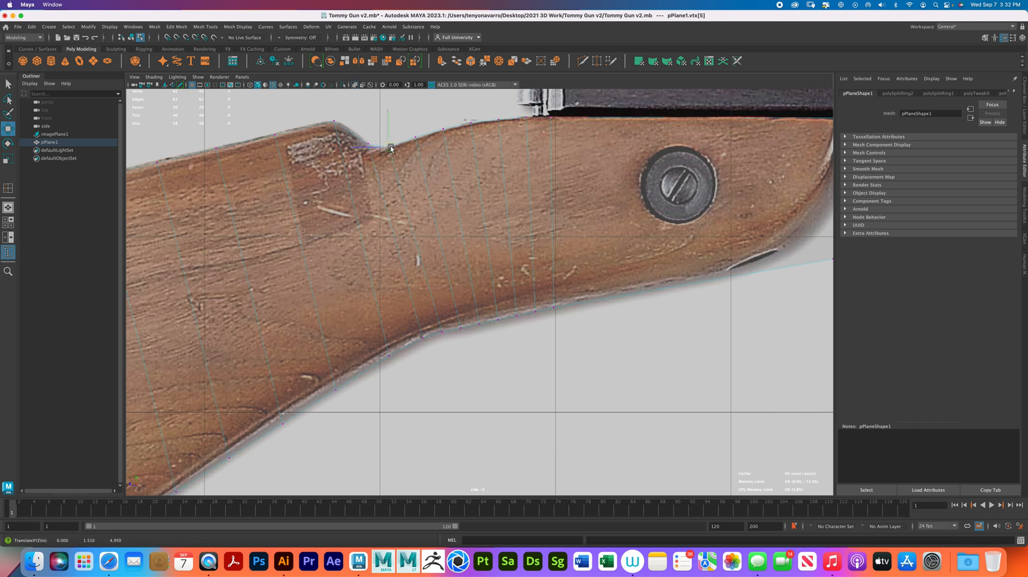
left_click(415, 137)
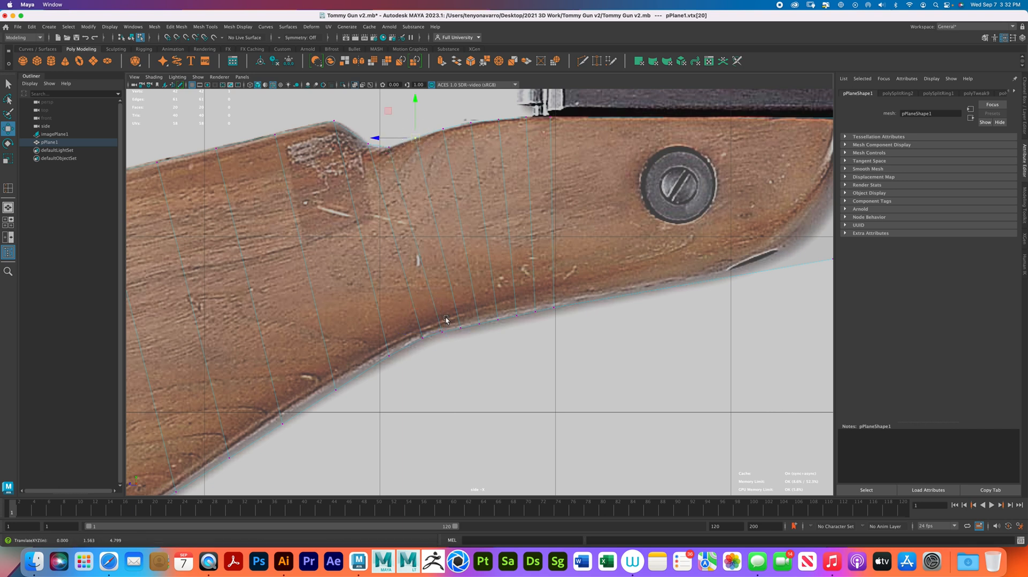
left_click(448, 336)
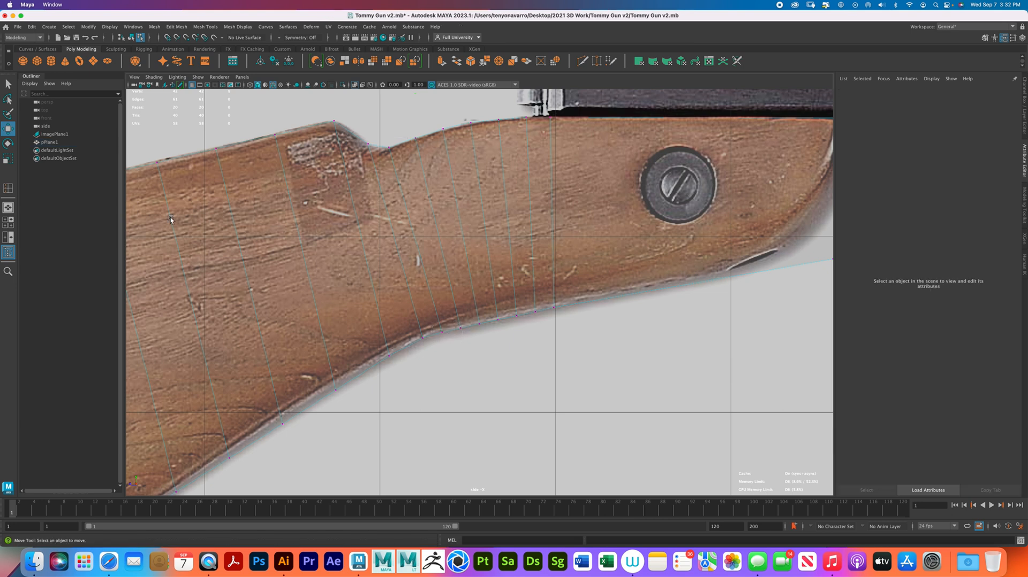
- Insert a single edge loop at the bottom of the notch using the relative distance from edge setting
double_click(8, 188)
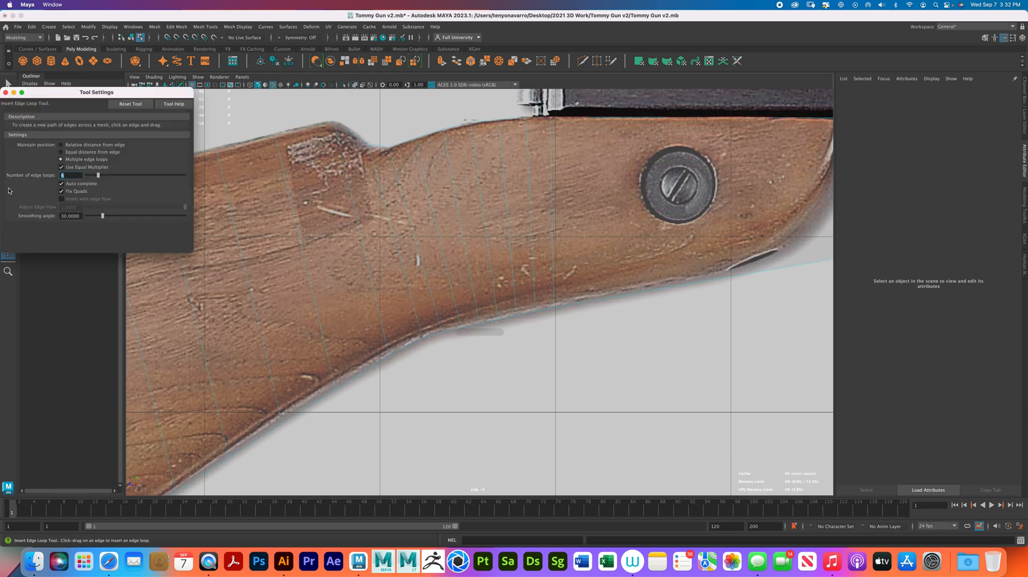
left_click(6, 94)
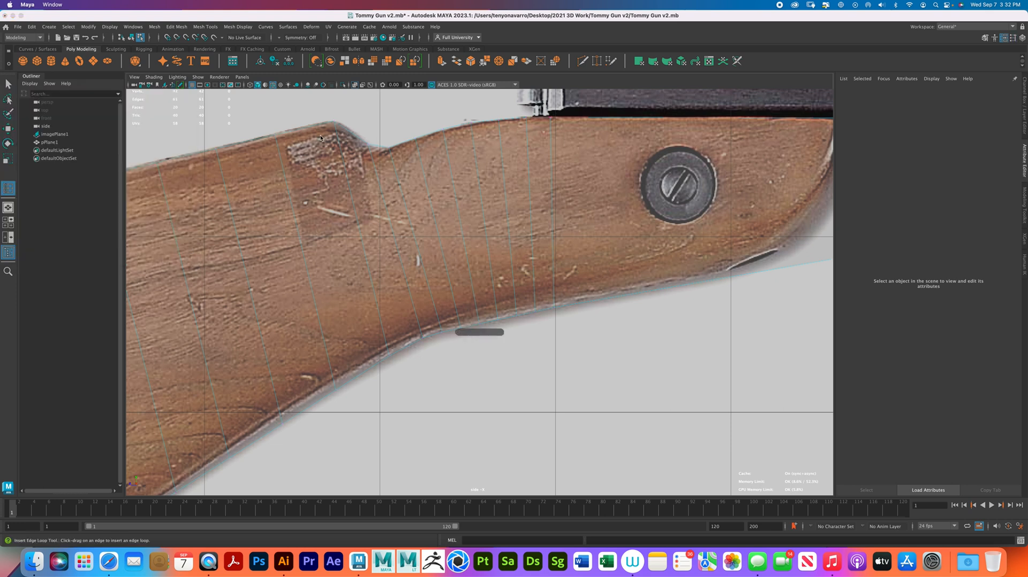
left_click(379, 149)
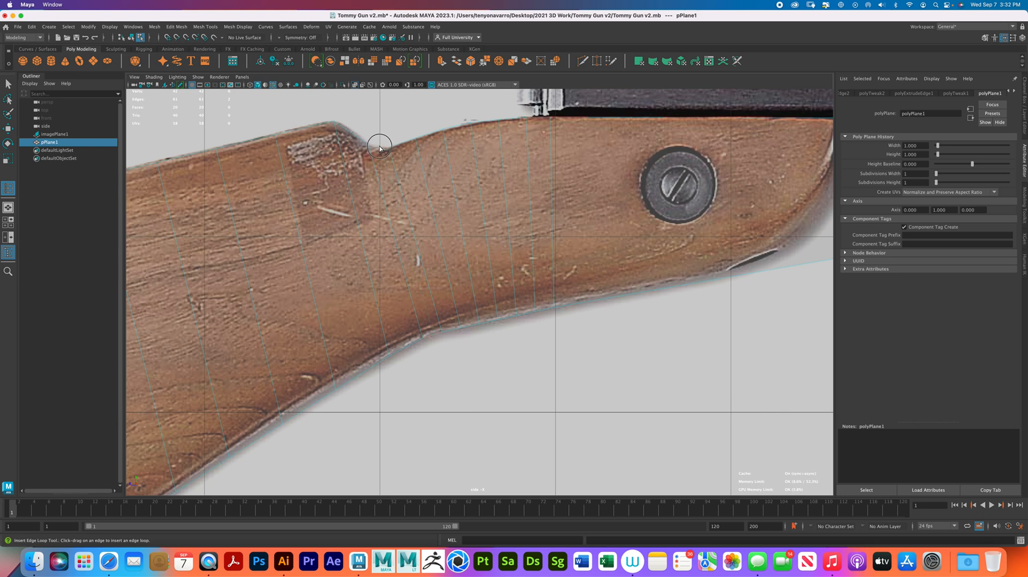
left_click(379, 147)
- Fit the upper and lower vertices of the single new edge loop to the notch and the stock's underside
right_click_drag(401, 178, 373, 177)
left_click(380, 146)
key("w")
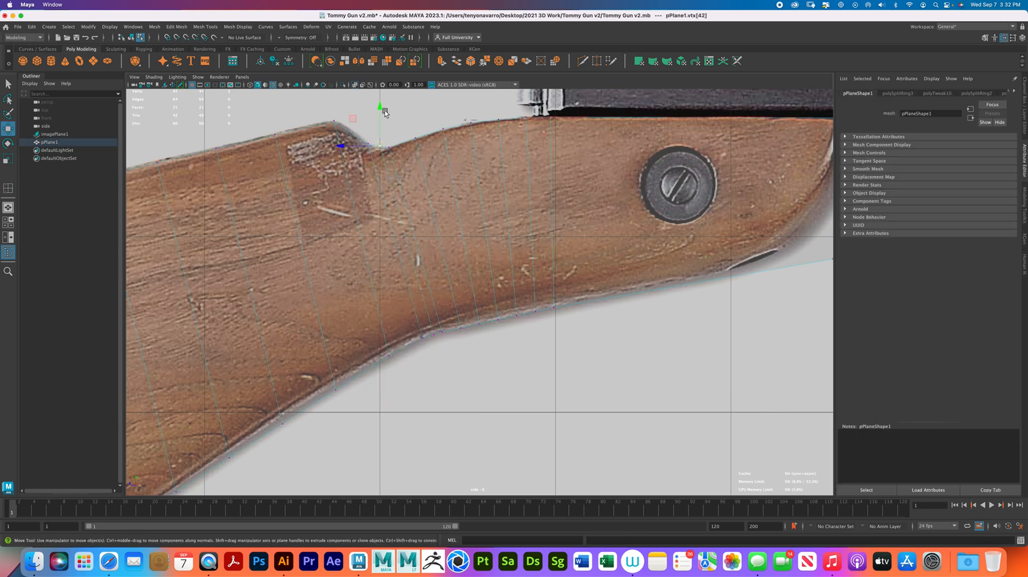
left_click(433, 326)
left_click_drag(433, 329, 432, 332)
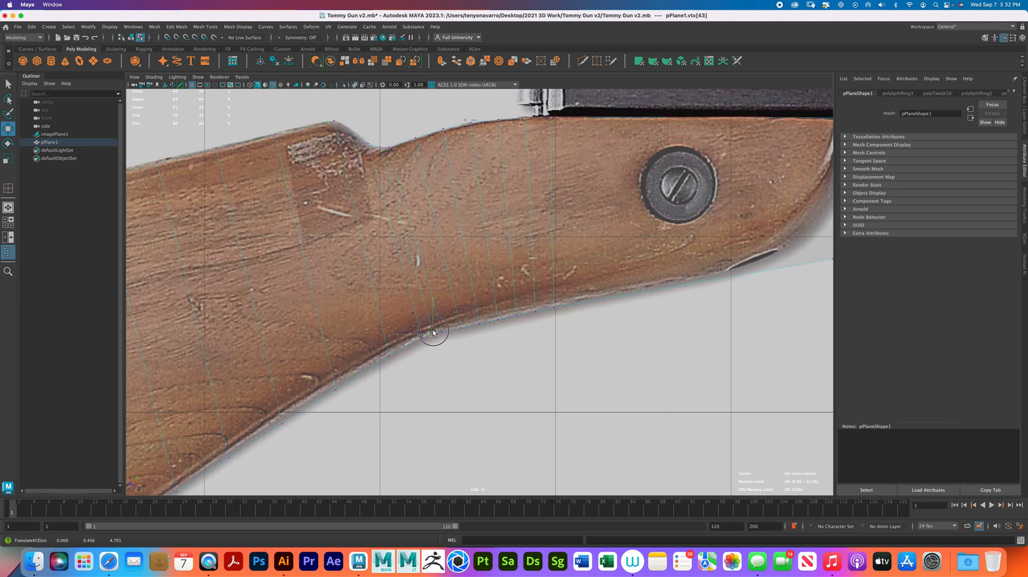
- Insert 4 evenly spaced edge loops between the hump's peak and the notch, and close the tool settings
right_click_drag(438, 321, 482, 321, "alt")
middle_click_drag(337, 173, 424, 259, "alt")
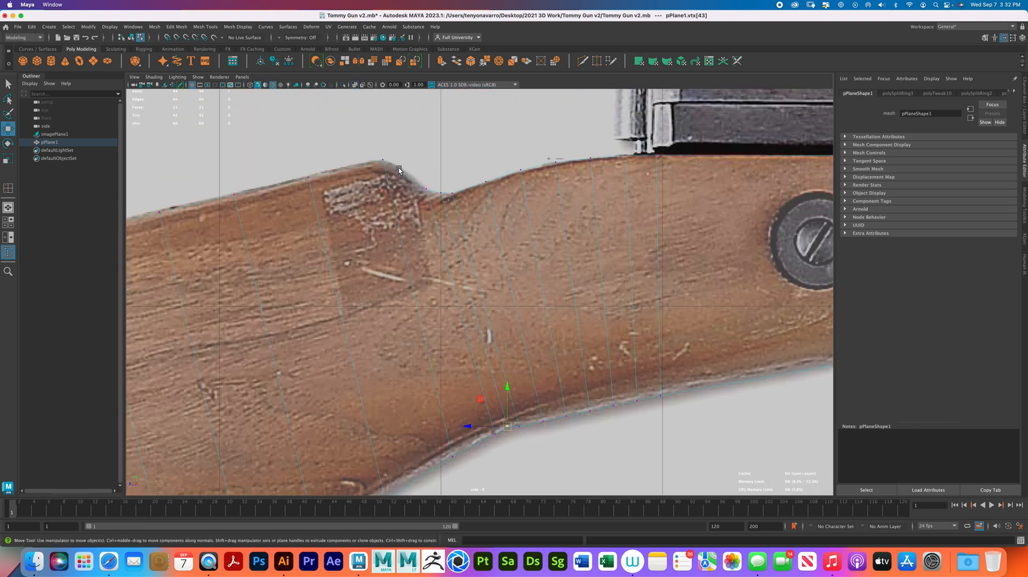
double_click(8, 188)
left_click(61, 160)
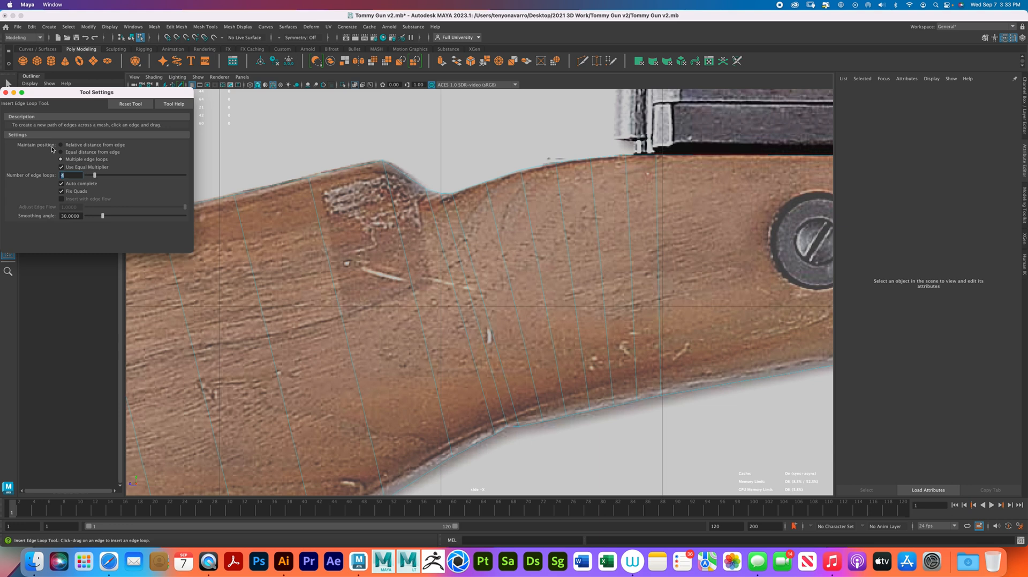
left_click(403, 177)
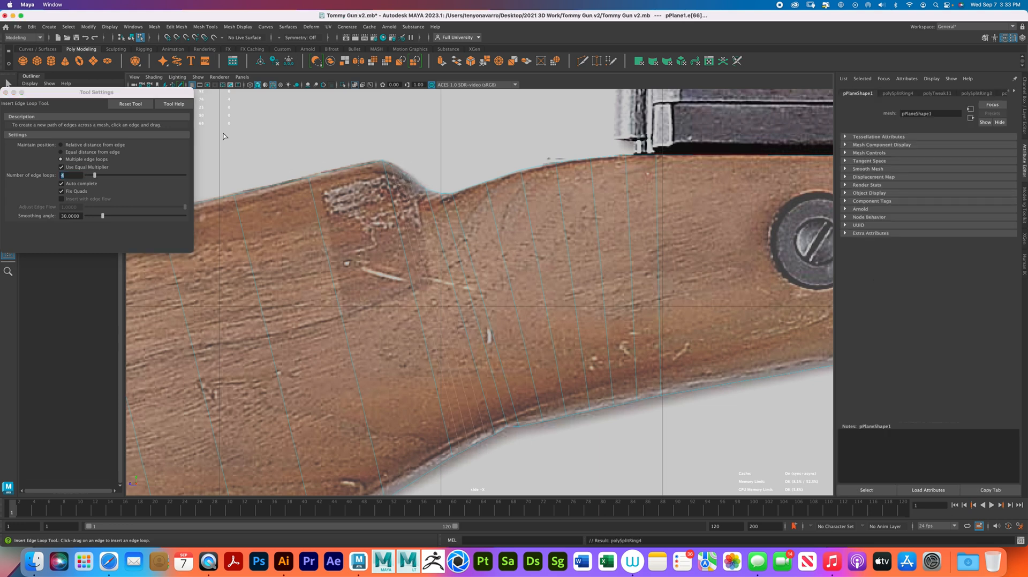
left_click(6, 92)
- Fit the upper vertices of the new edge loops to the slope between the hump's peak and the notch
right_click(384, 229)
right_click_drag(383, 229, 348, 229)
key("w")
scroll(447, 194, "up", 3)
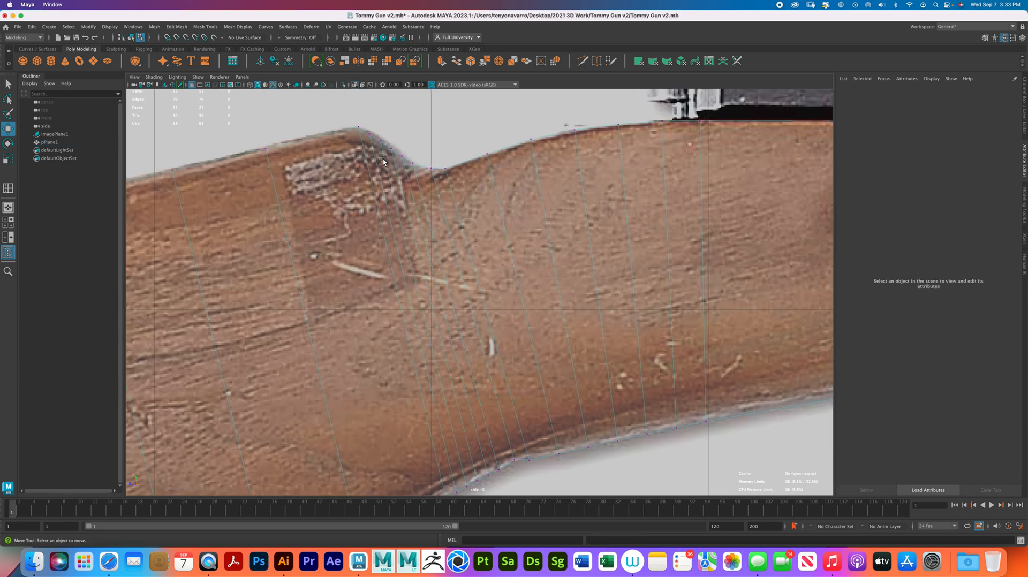
left_click(370, 133)
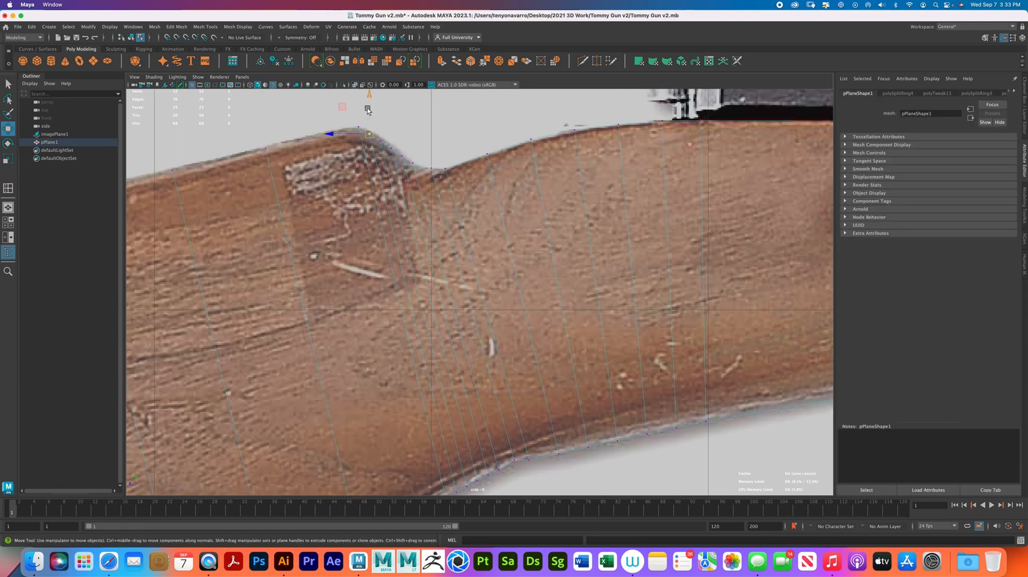
left_click_drag(367, 110, 402, 114)
left_click(393, 153)
left_click(403, 156)
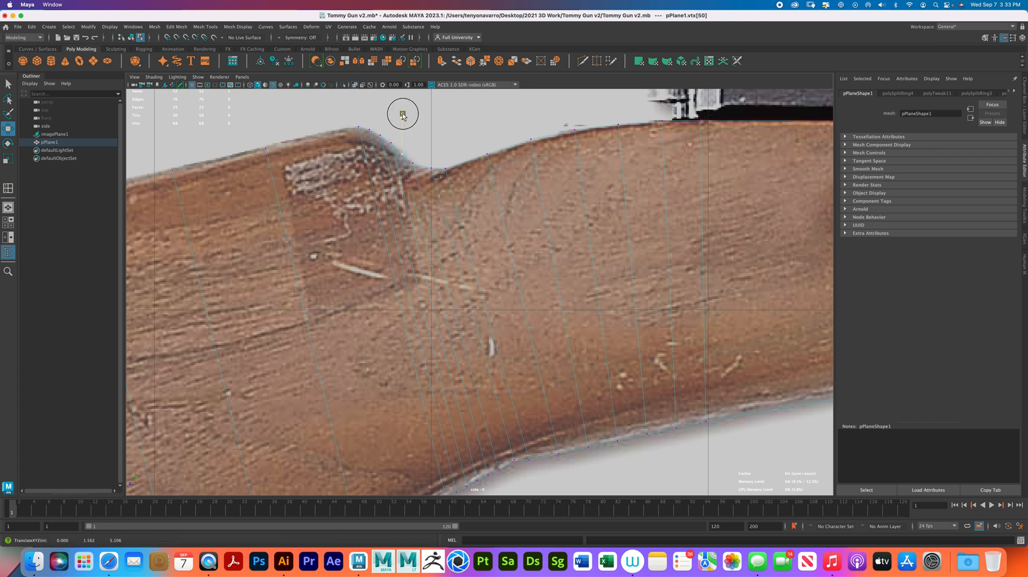
left_click(432, 166)
left_click_drag(437, 164, 434, 164)
- Bevel the edge running from the notch to the underside bend with 2 segments
middle_click_drag(505, 348, 496, 298, "alt")
right_click(487, 308)
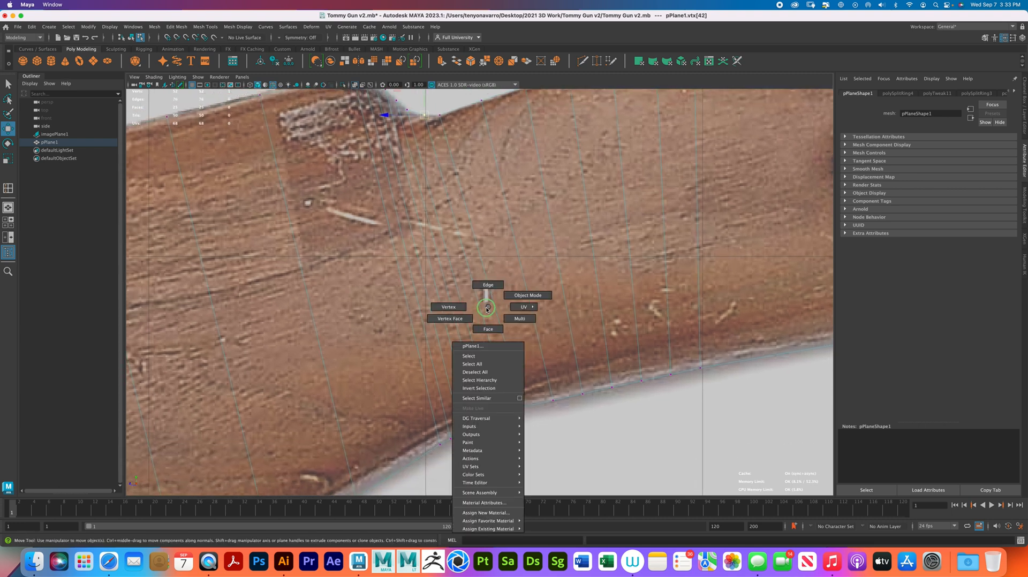
left_click(488, 285)
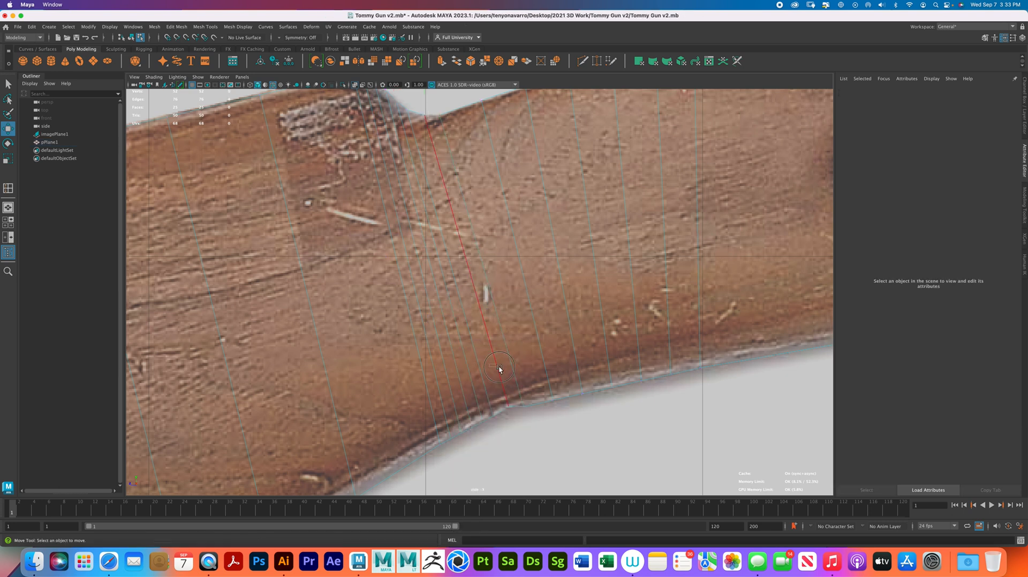
left_click(499, 368)
right_click(492, 356)
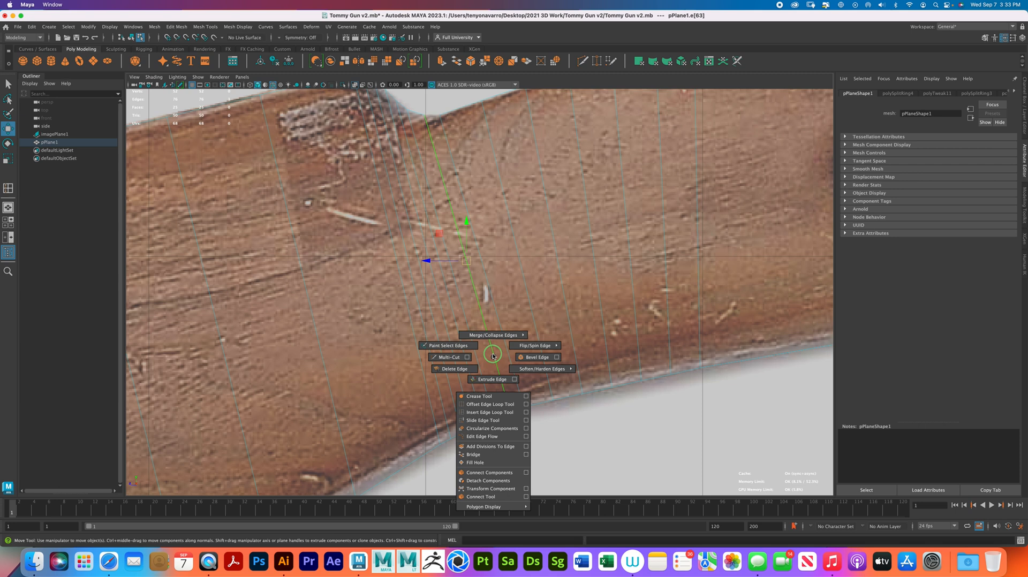
left_click(522, 357)
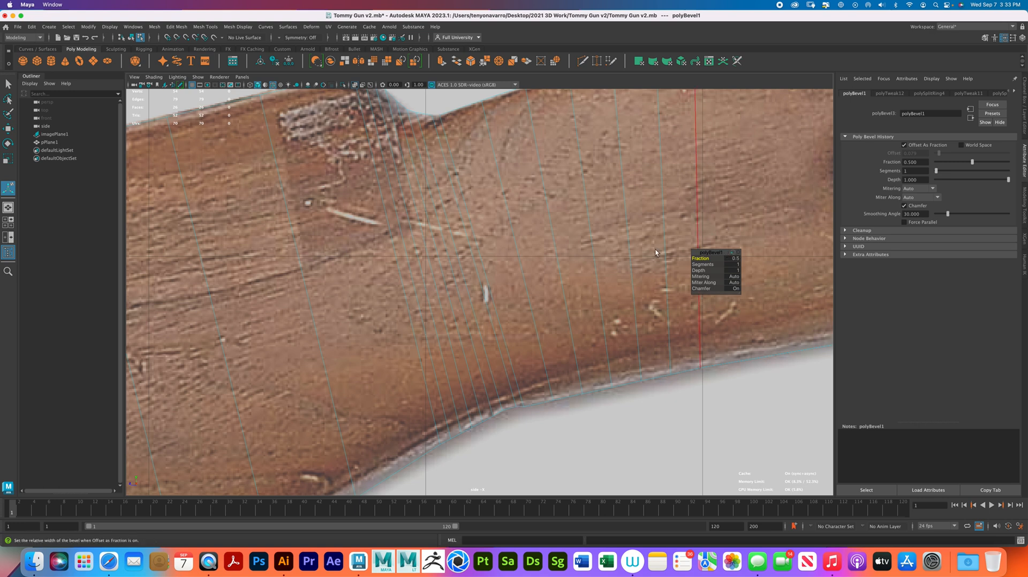
left_click_drag(701, 264, 718, 266)
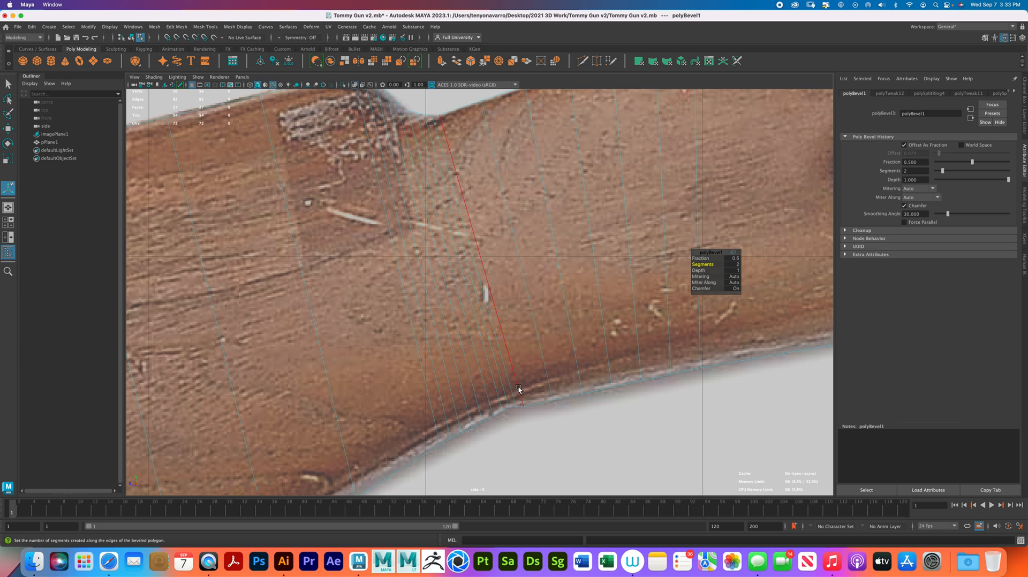
- Switch to vertex editing and fit two vertices on the stock's long upper edge behind the hump to the outline
right_click_drag(518, 307, 480, 262)
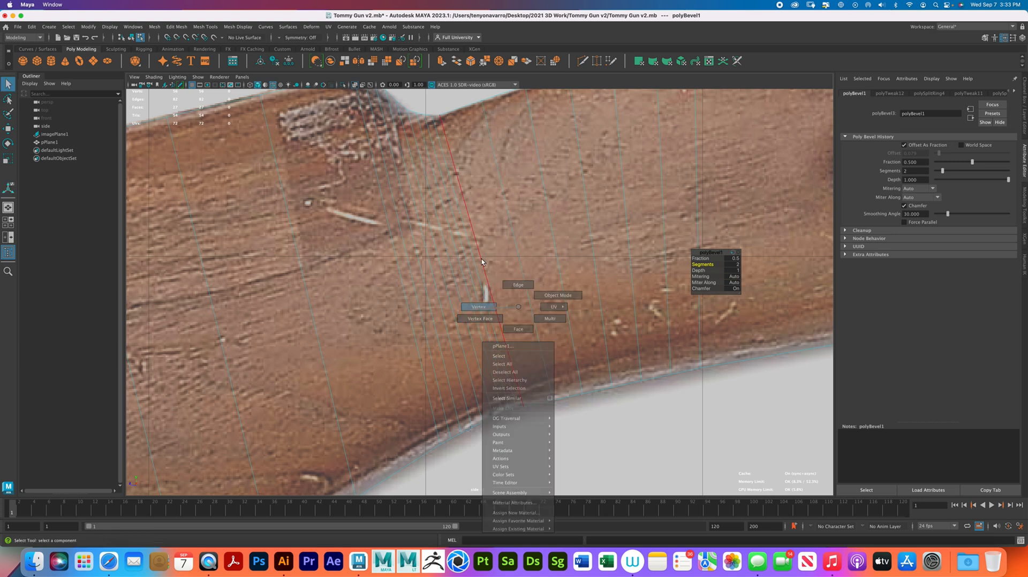
middle_click_drag(483, 324, 495, 295, "alt")
right_click_drag(494, 295, 578, 342, "alt")
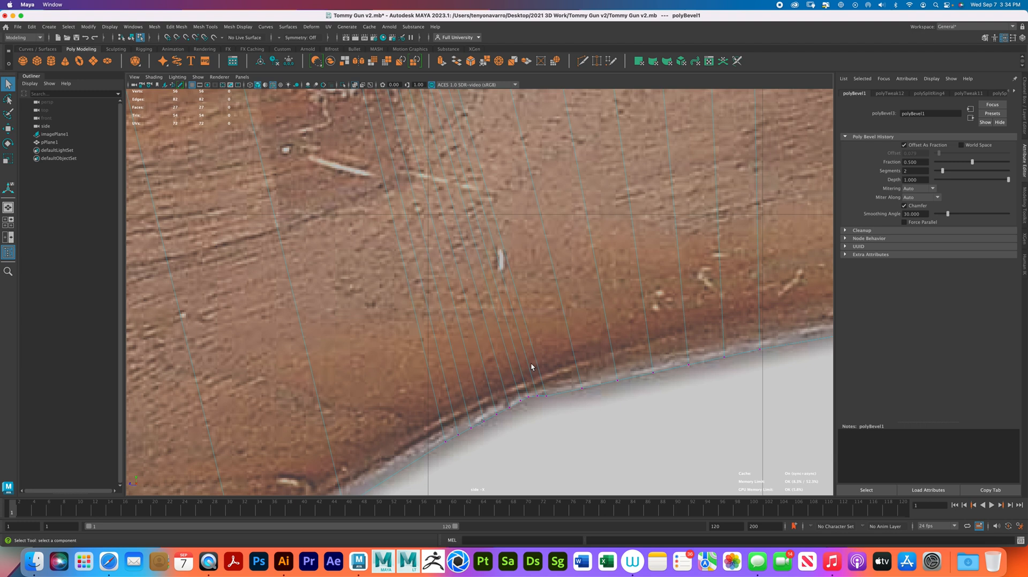
right_click_drag(562, 401, 507, 324, "alt")
middle_click_drag(507, 324, 586, 316, "alt")
right_click_drag(586, 316, 646, 339, "alt")
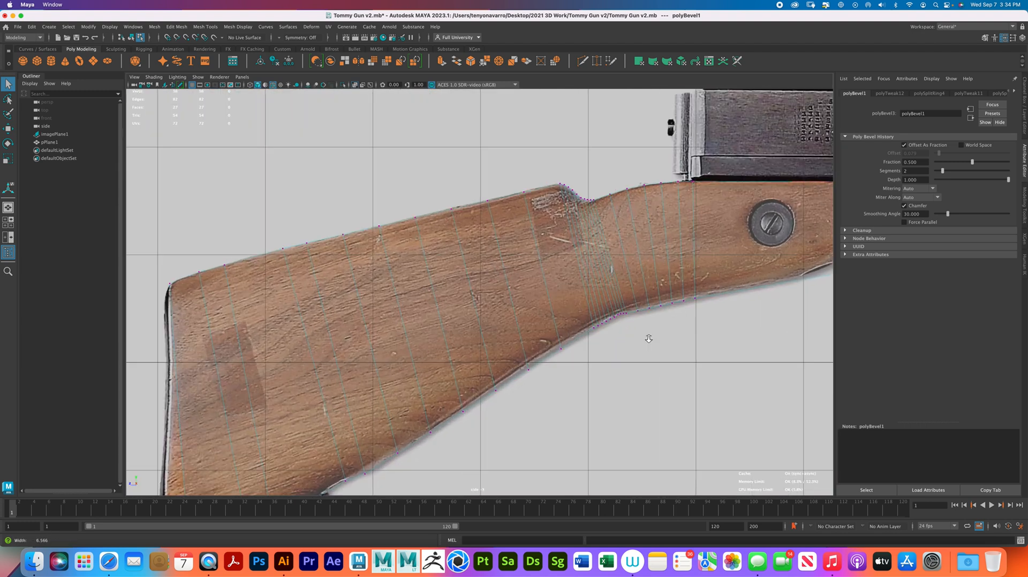
middle_click_drag(647, 339, 620, 382, "alt")
right_click_drag(515, 263, 554, 240, "alt")
left_click_drag(428, 190, 478, 228)
key("w")
left_click_drag(456, 169, 456, 168)
left_click_drag(501, 187, 529, 206)
left_click_drag(518, 159, 516, 154)
- Align the next three upper-edge vertices toward the butt with the reference outline
left_click_drag(372, 208, 418, 231)
left_click_drag(396, 189, 395, 187)
left_click_drag(315, 221, 361, 252)
left_click_drag(334, 198, 334, 197)
left_click_drag(255, 234, 294, 262)
left_click_drag(272, 216, 271, 215)
middle_click_drag(296, 214, 519, 196, "alt")
- Fit the vertices along the stock's sloping underside, from the bend toward the butt, to the reference outline
middle_click_drag(426, 274, 445, 241, "alt")
left_click_drag(570, 286, 568, 240)
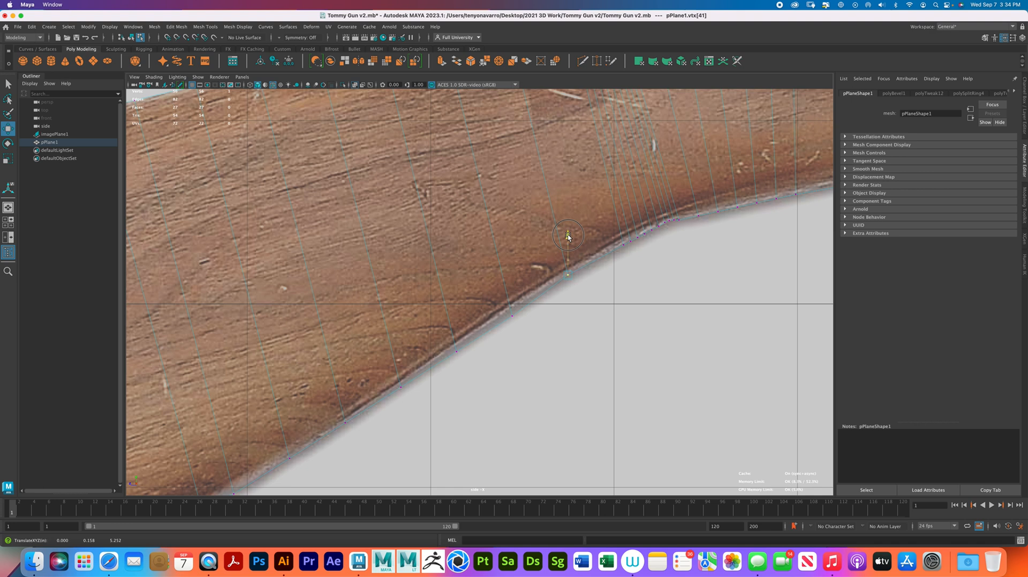
scroll(615, 257, "up", 1)
left_click(513, 317)
left_click_drag(513, 278, 512, 278)
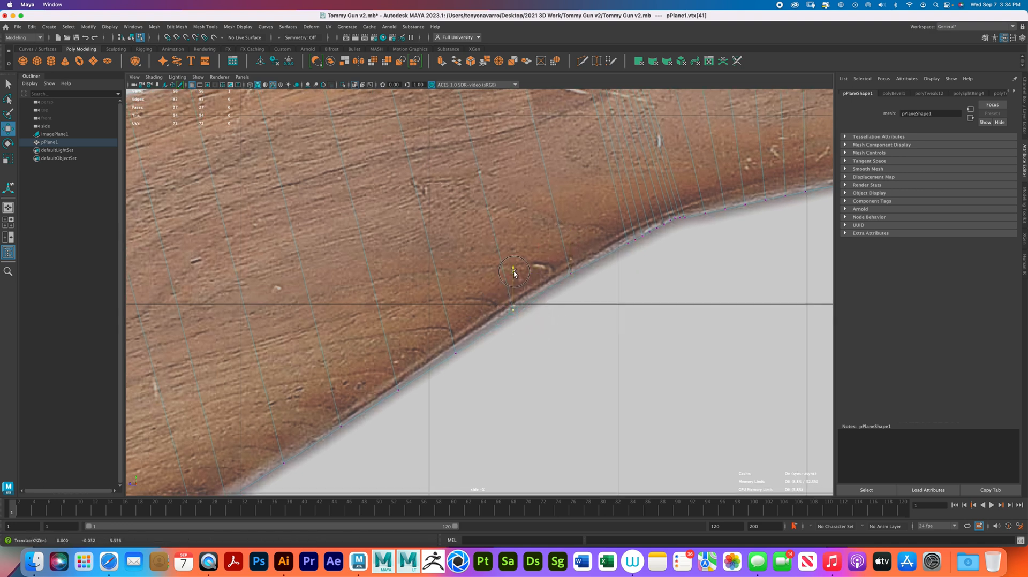
left_click(456, 348)
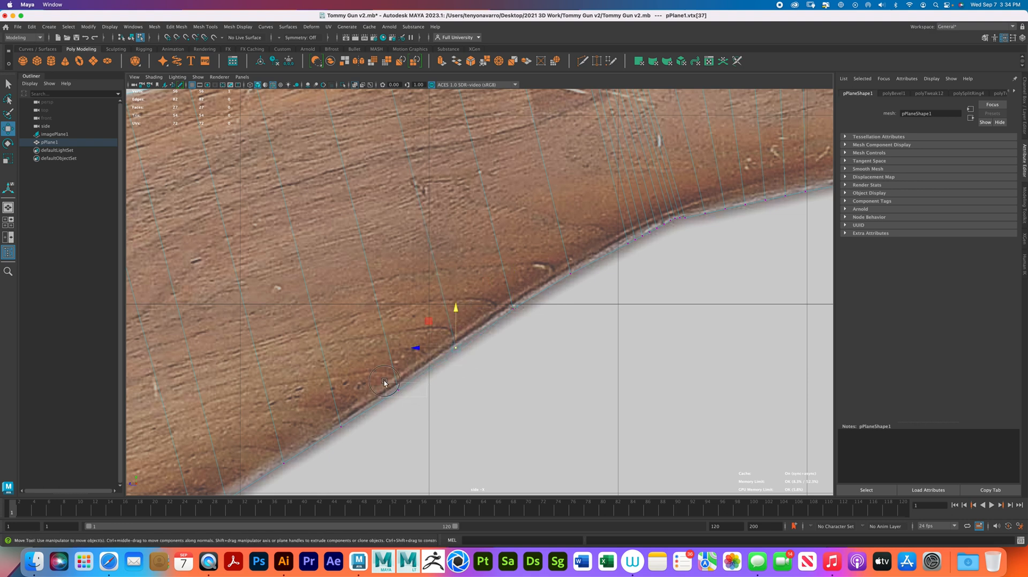
left_click_drag(397, 349, 399, 349)
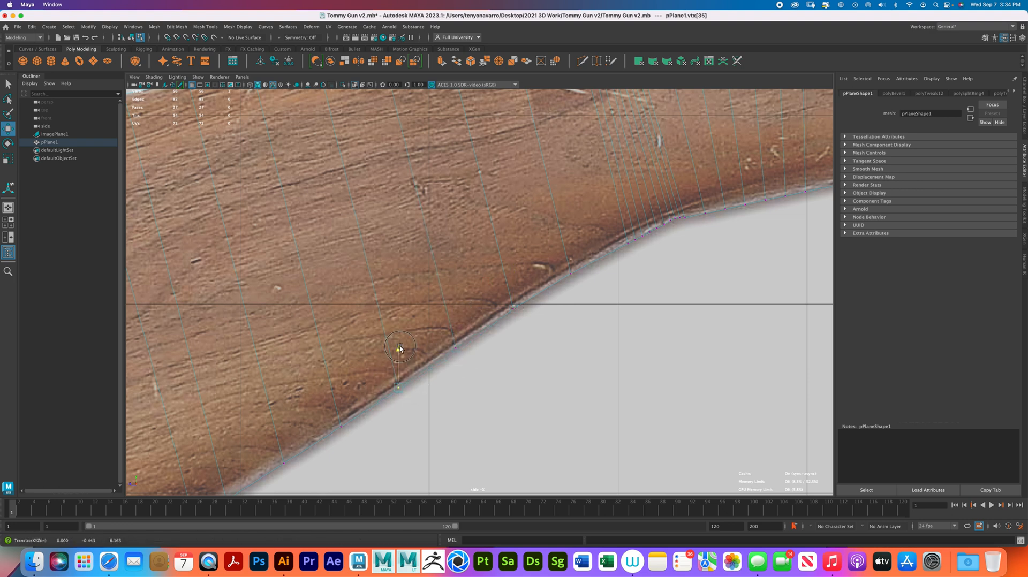
left_click(340, 424)
scroll(455, 283, "down", 5)
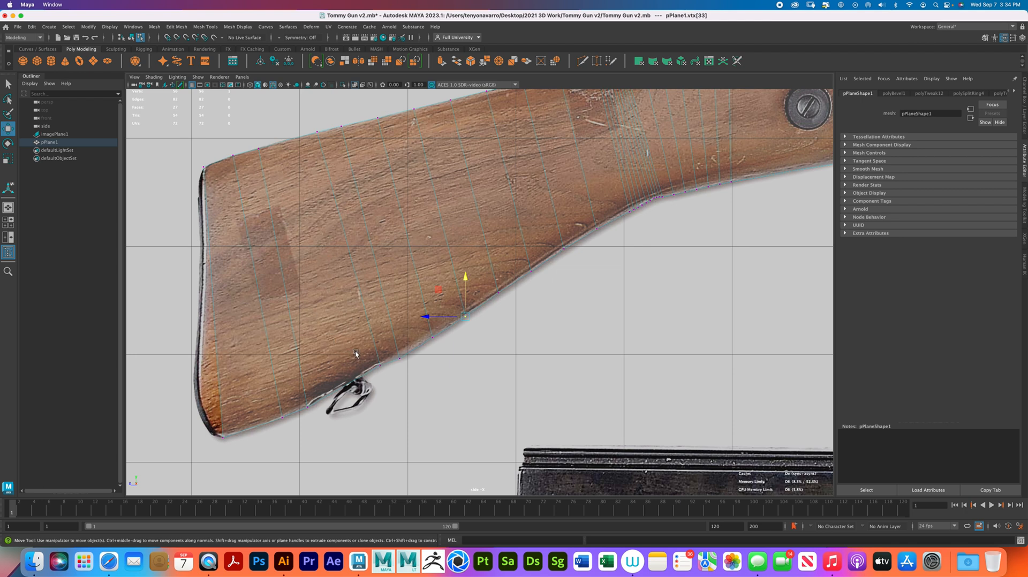
middle_click_drag(351, 346, 433, 366, "alt")
middle_click_drag(476, 267, 289, 305, "alt")
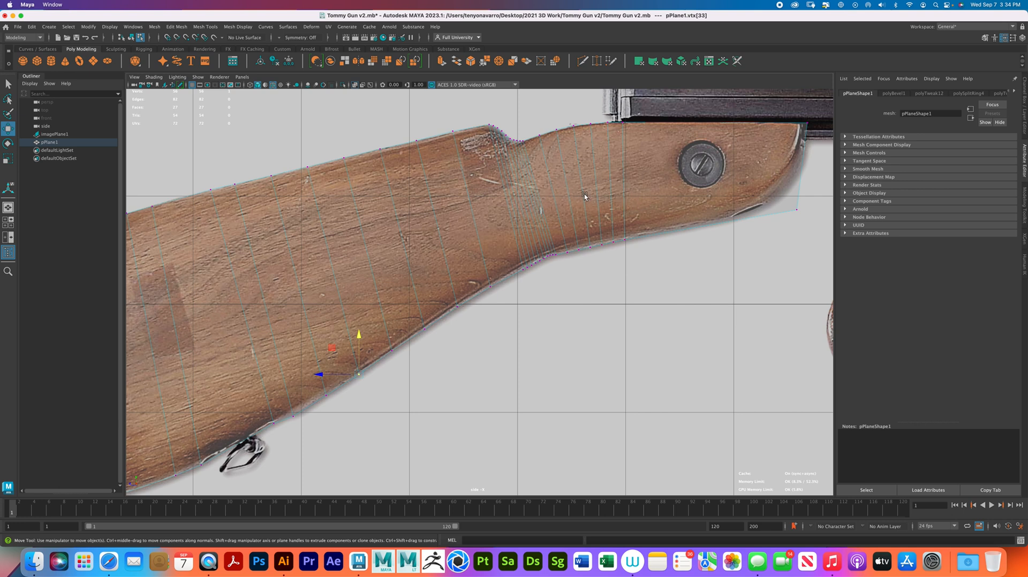
right_click_drag(584, 189, 633, 171)
middle_click_drag(640, 168, 529, 231, "alt")
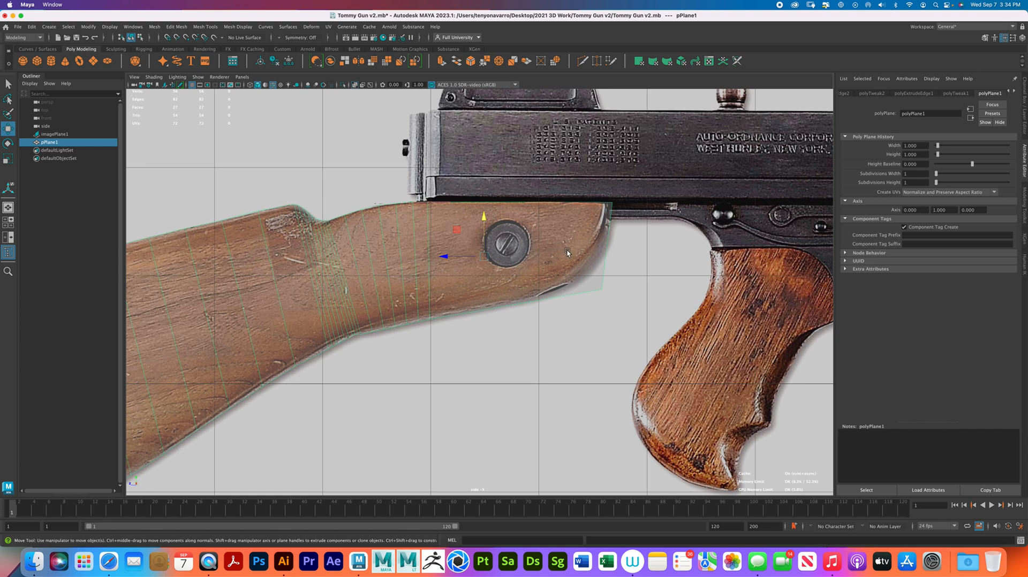
left_click(153, 27)
left_click(176, 19)
scroll(385, 241, "up", 3)
scroll(510, 282, "down", 1)
- Fit the upper-edge vertex just behind the receiver to the curve, then return to object mode
right_click_drag(382, 213, 368, 188)
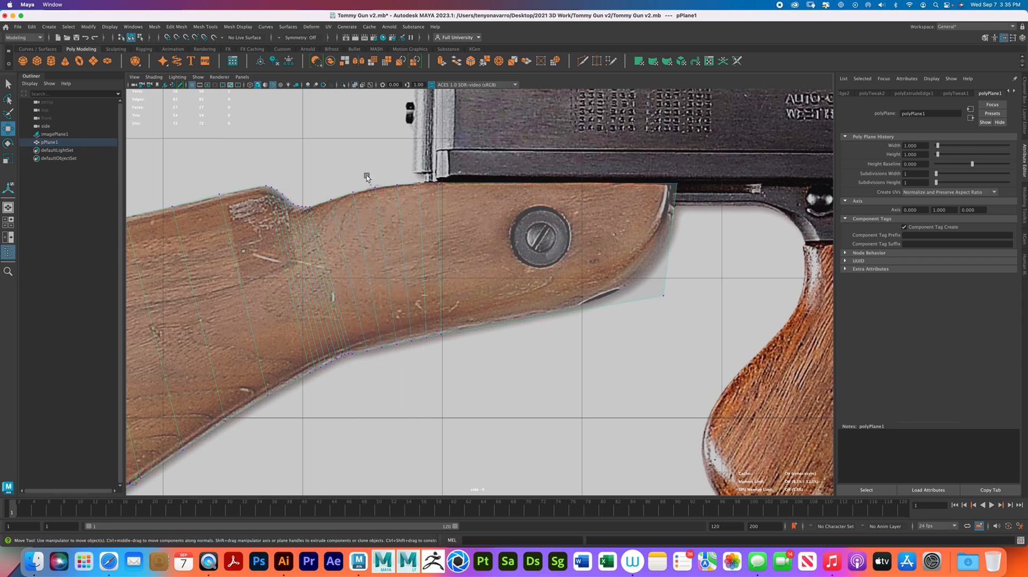
left_click_drag(343, 179, 368, 207)
left_click_drag(354, 154, 376, 150)
right_click_drag(456, 223, 477, 209)
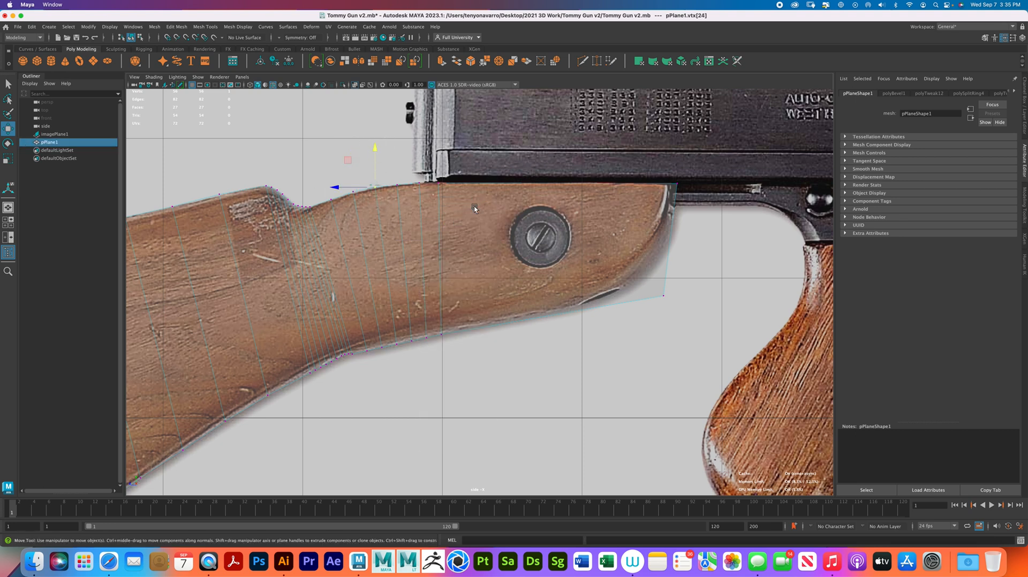
- Insert 4 evenly spaced edge loops running lengthwise through the stock from its front edge
left_click(205, 26)
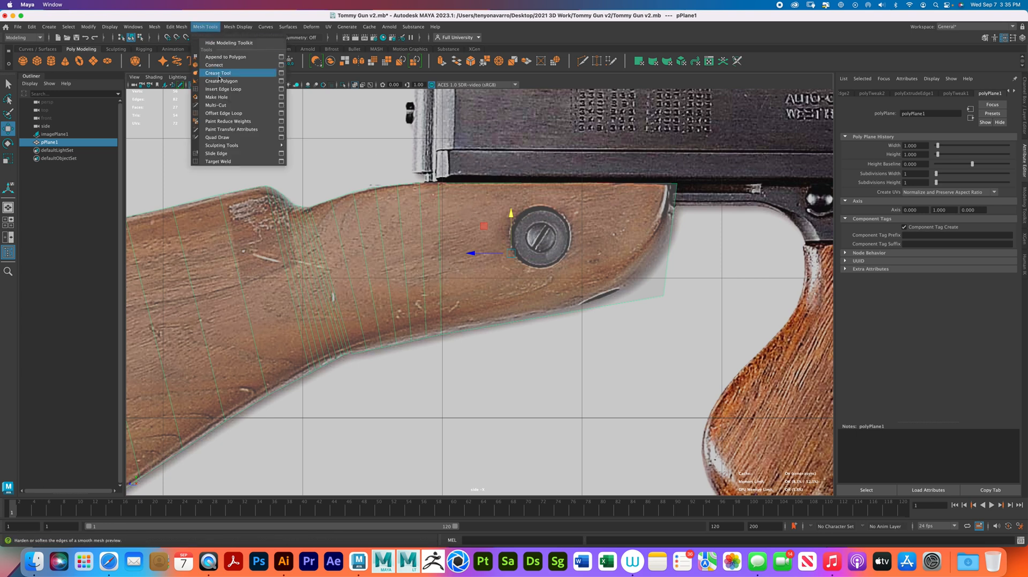
left_click(224, 89)
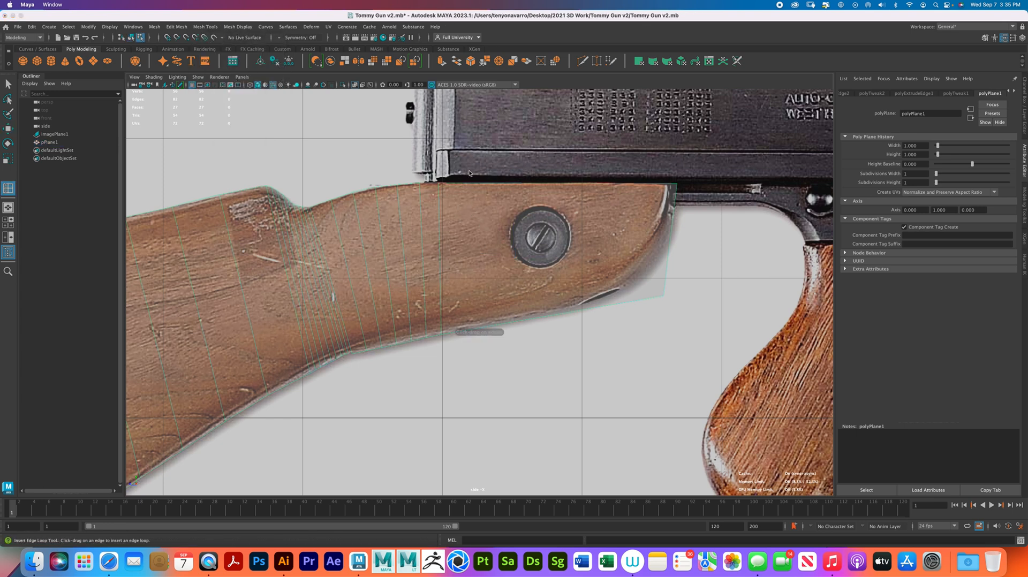
left_click(669, 244)
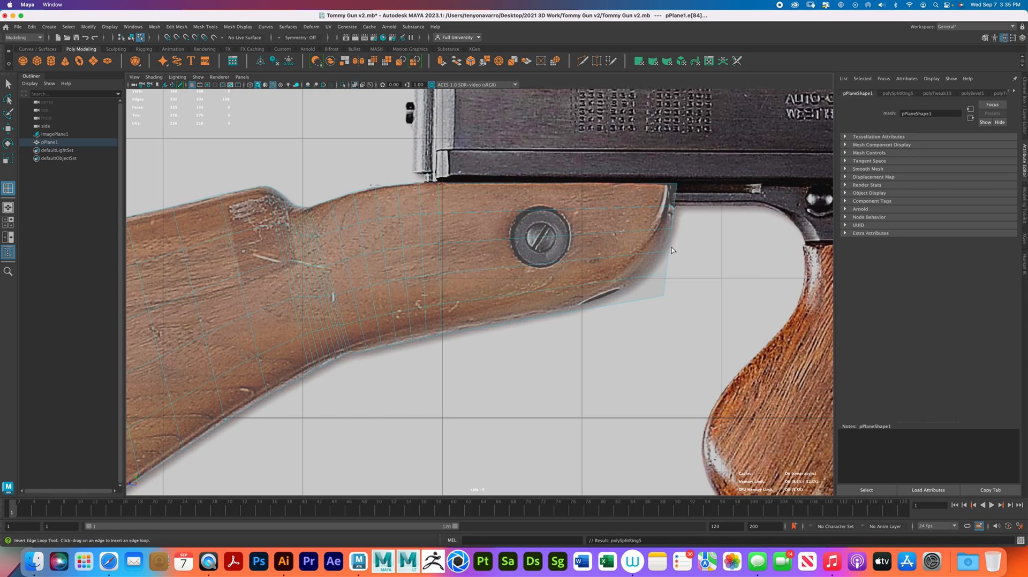
key("q")
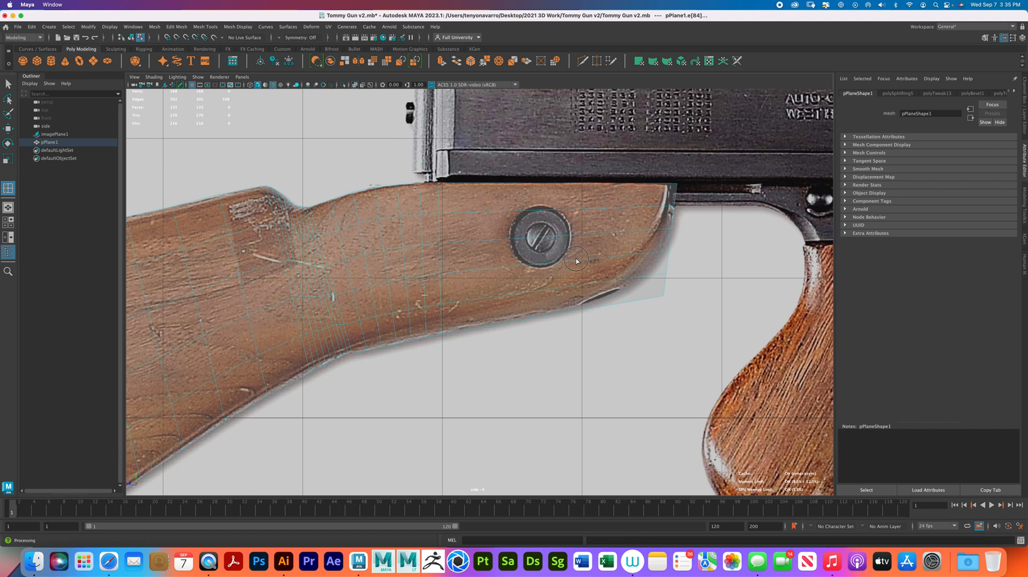
key("g")
left_click(577, 261)
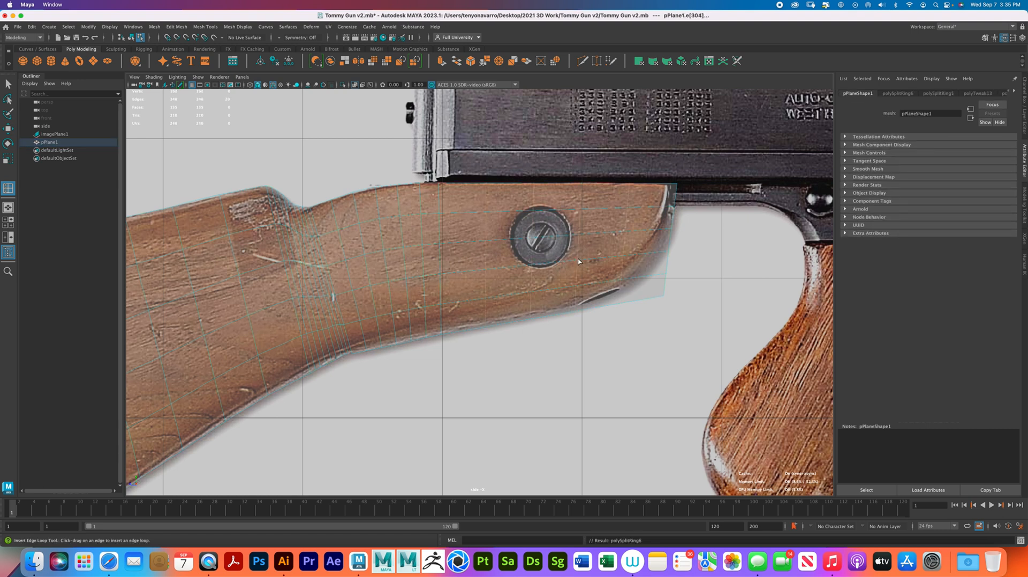
key("z")
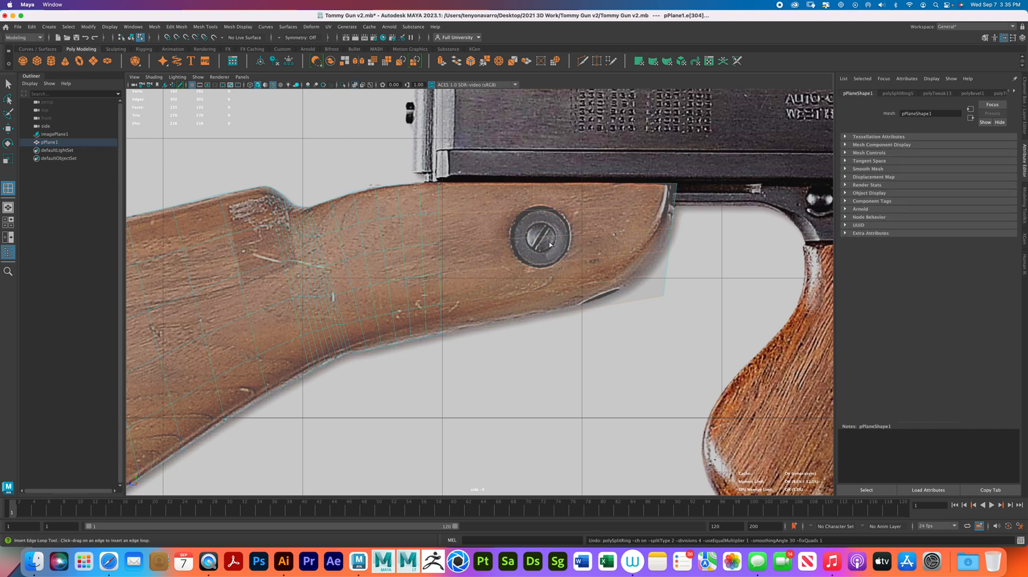
- Move the top corner and the upper vertices of the stock's front edge back onto the reference outline
right_click_drag(598, 236, 563, 237)
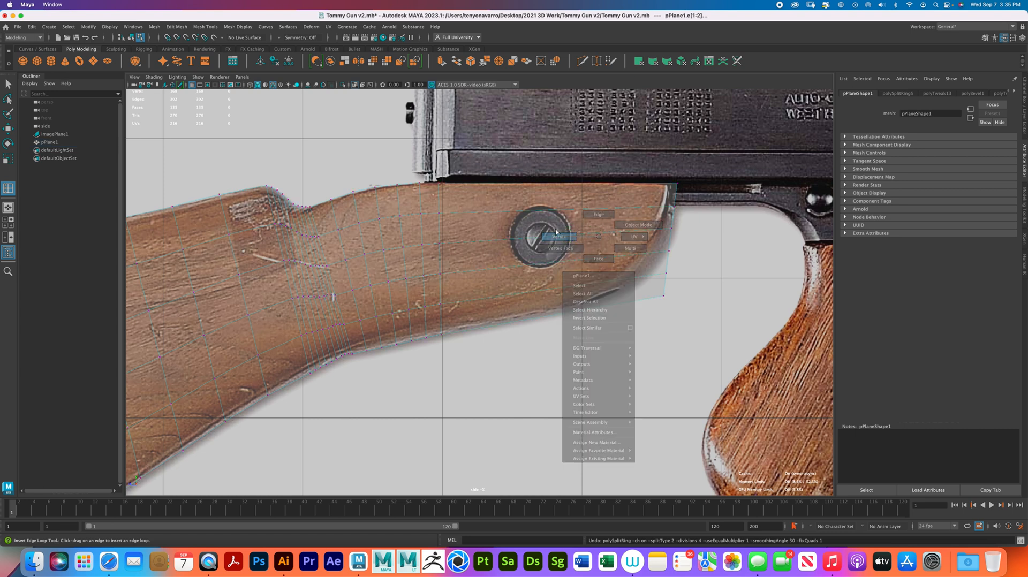
key("w")
left_click(666, 226)
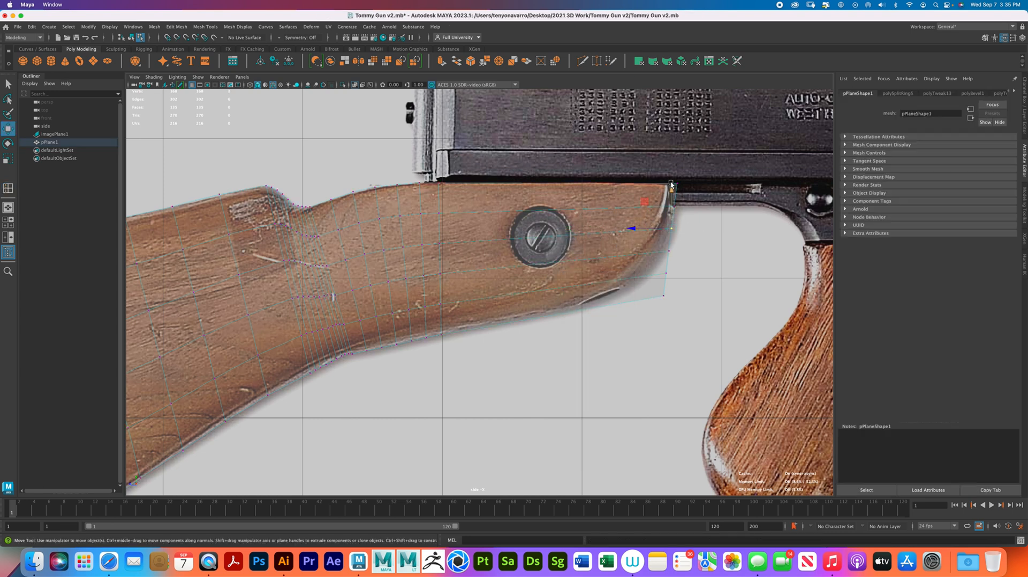
left_click(678, 185)
left_click_drag(641, 184, 637, 185)
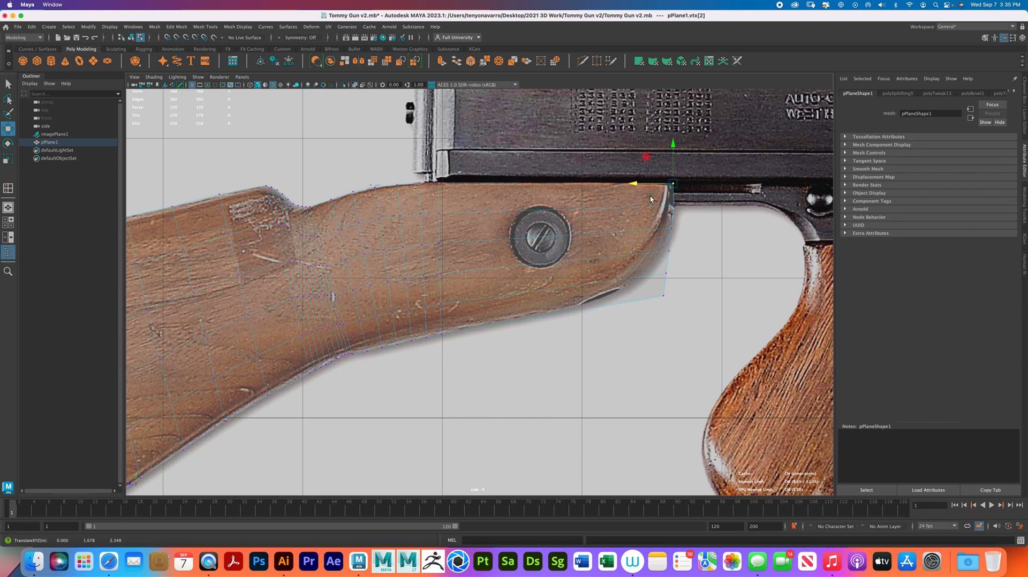
left_click(668, 228)
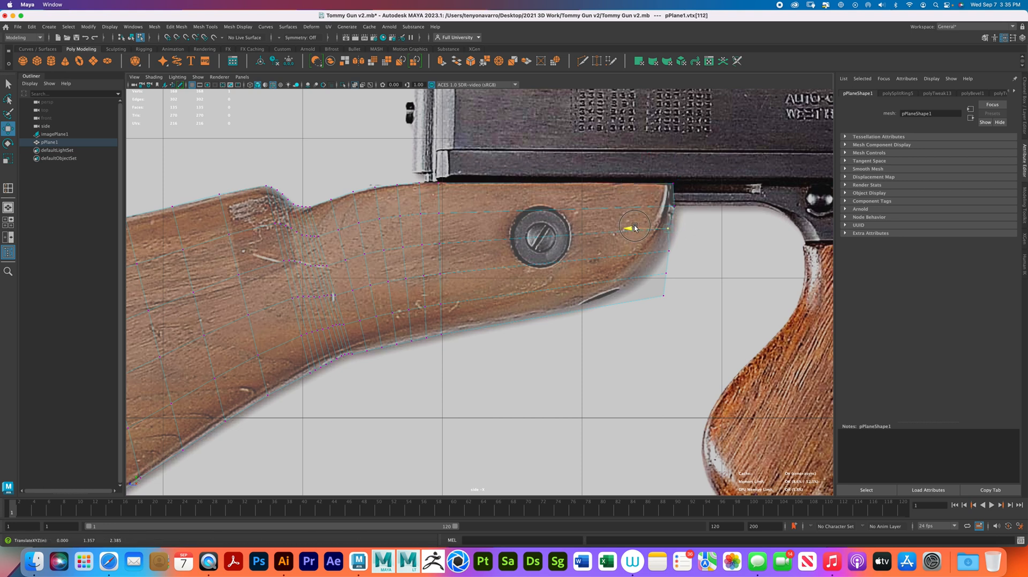
left_click(672, 206)
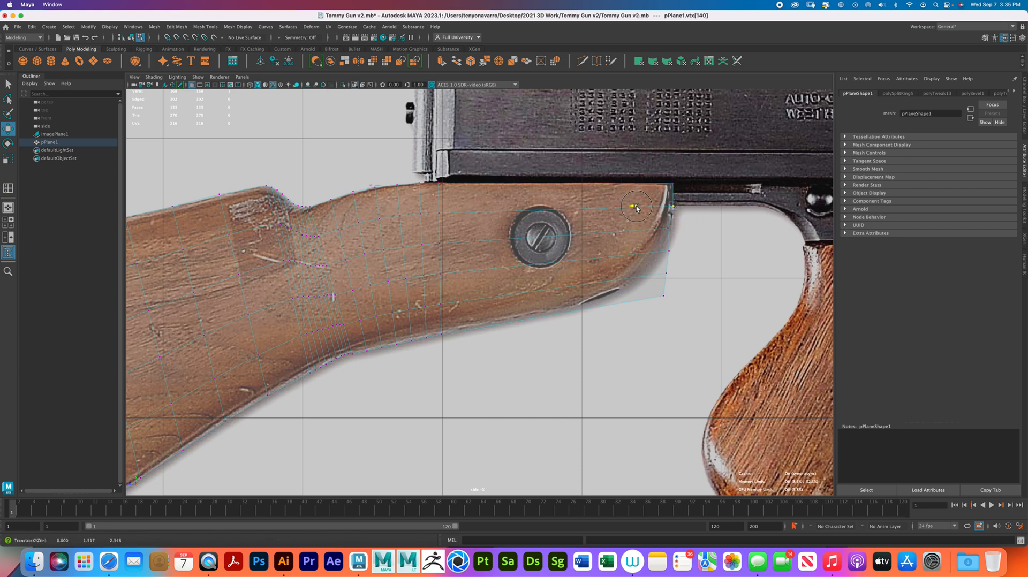
- Pull the lower vertices of the front edge inward to follow the stock's rounded front curve
left_click(669, 250)
left_click_drag(629, 249, 604, 273)
left_click(656, 251)
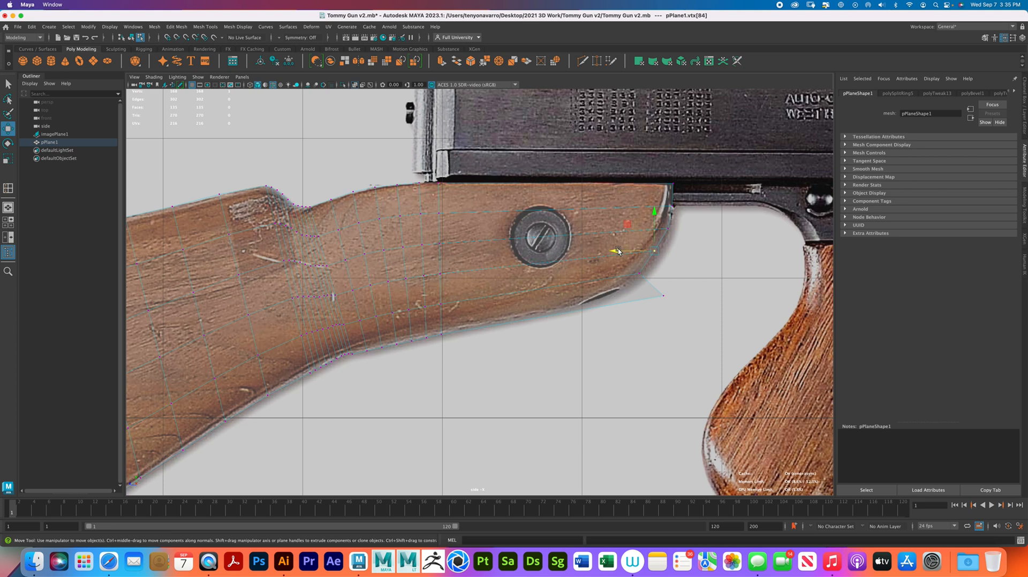
left_click_drag(620, 252, 622, 288)
left_click(641, 273)
left_click_drag(643, 275, 663, 252)
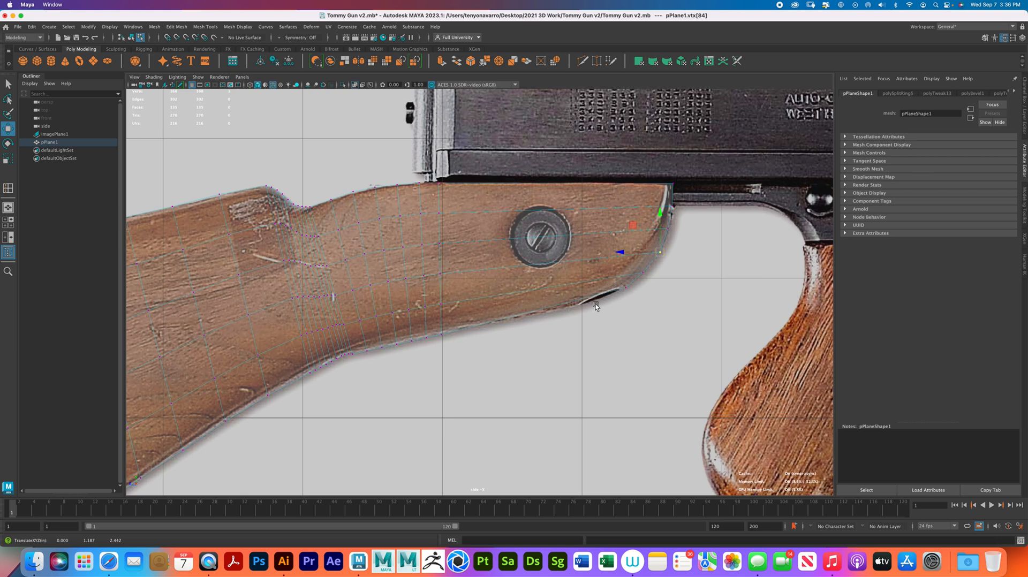
- Refine the vertices along the stock's front edge, from the lower curve up to the top corner, to match the reference outline
left_click_drag(644, 299, 668, 244)
left_click(644, 274)
left_click(661, 251)
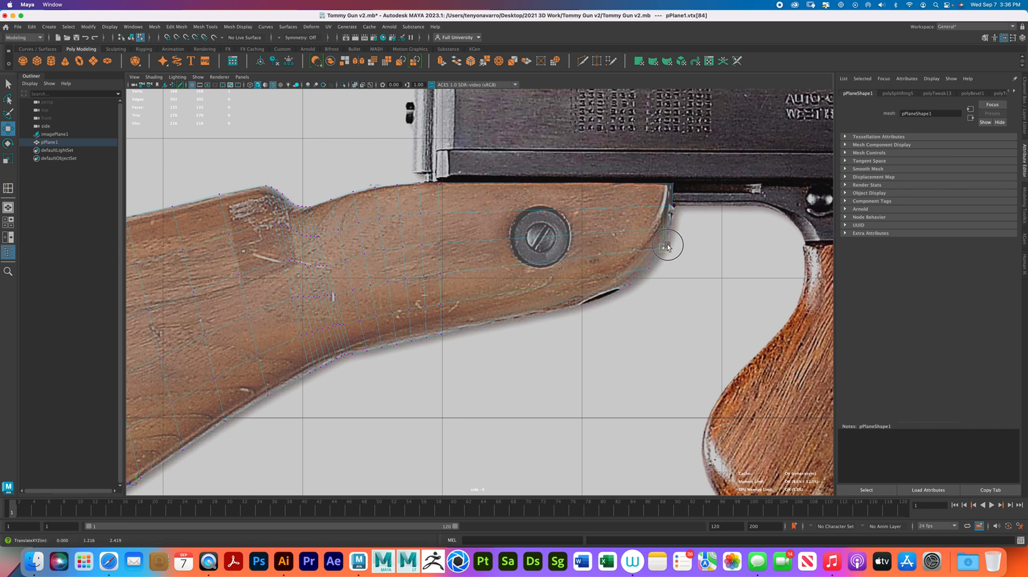
left_click(673, 205)
left_click_drag(673, 205, 672, 199)
left_click(673, 184)
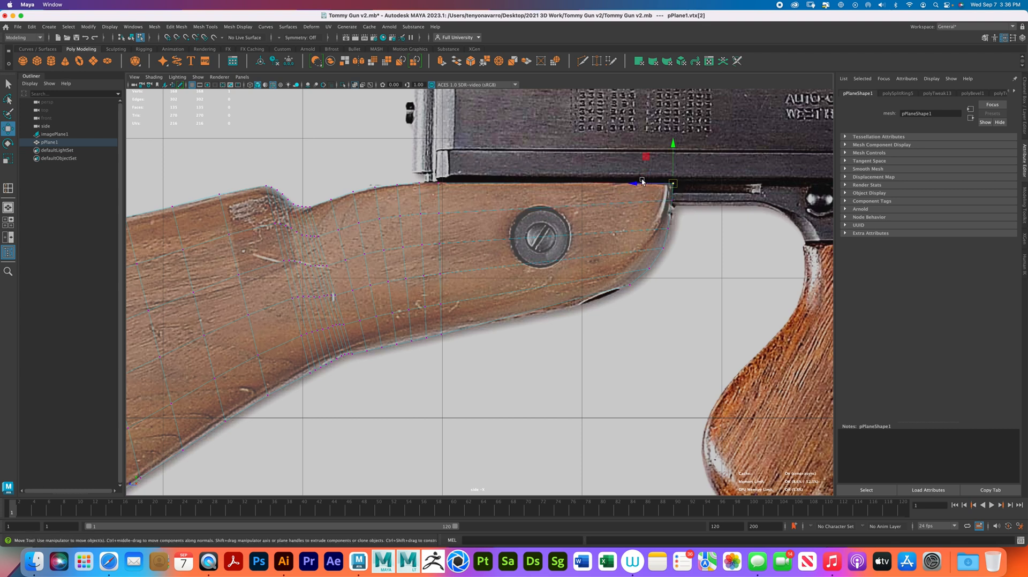
left_click(638, 183)
left_click_drag(663, 177, 679, 193)
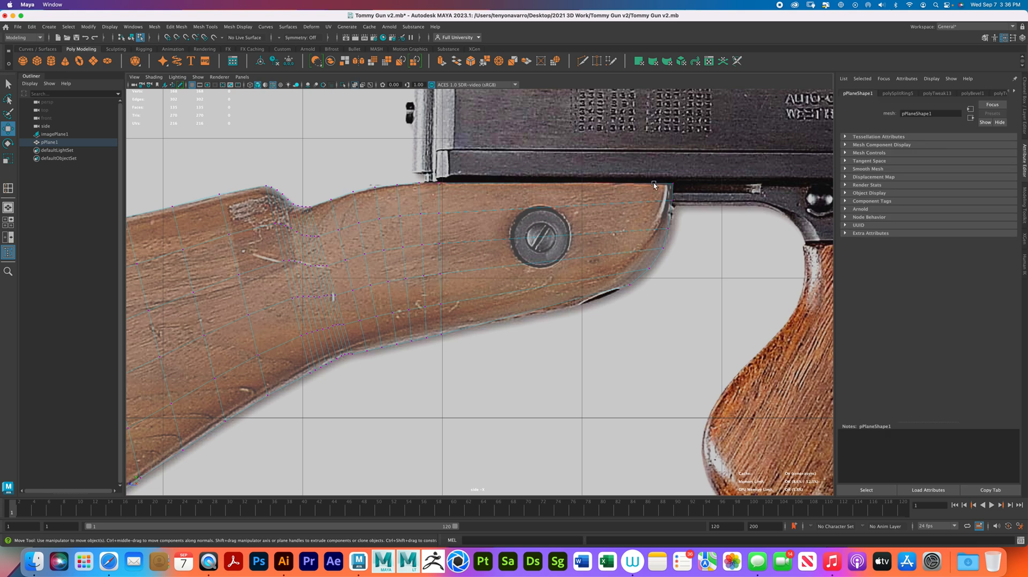
mouse_move(676, 232)
left_mouse_down()
mouse_move(662, 222)
mouse_move(670, 224)
left_mouse_up()
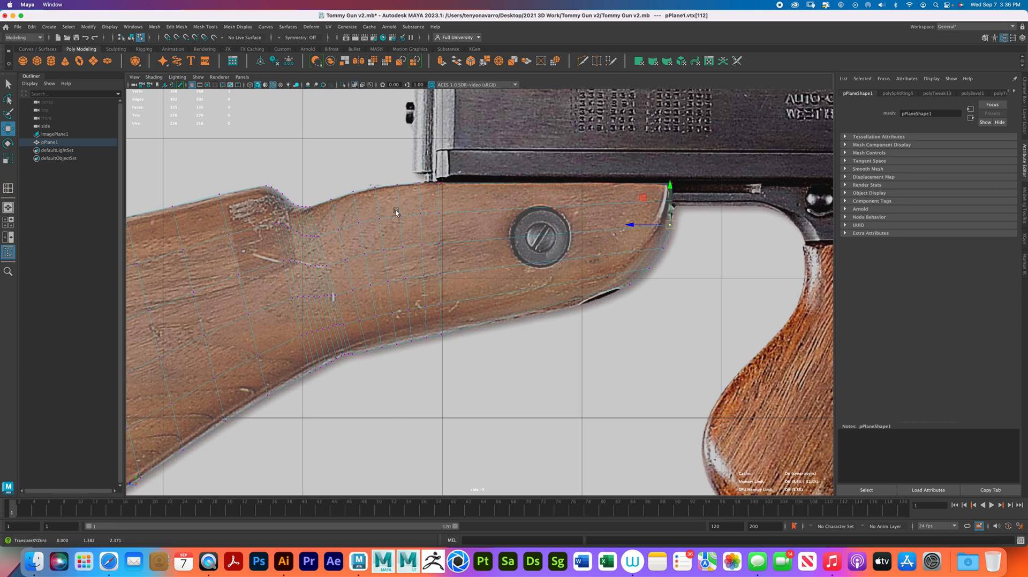
- Reset the Insert Edge Loop tool, insert a crosswise loop at the screw's rear rim and scale it straight vertically
double_click(7, 188)
left_click(115, 105)
left_click(5, 93)
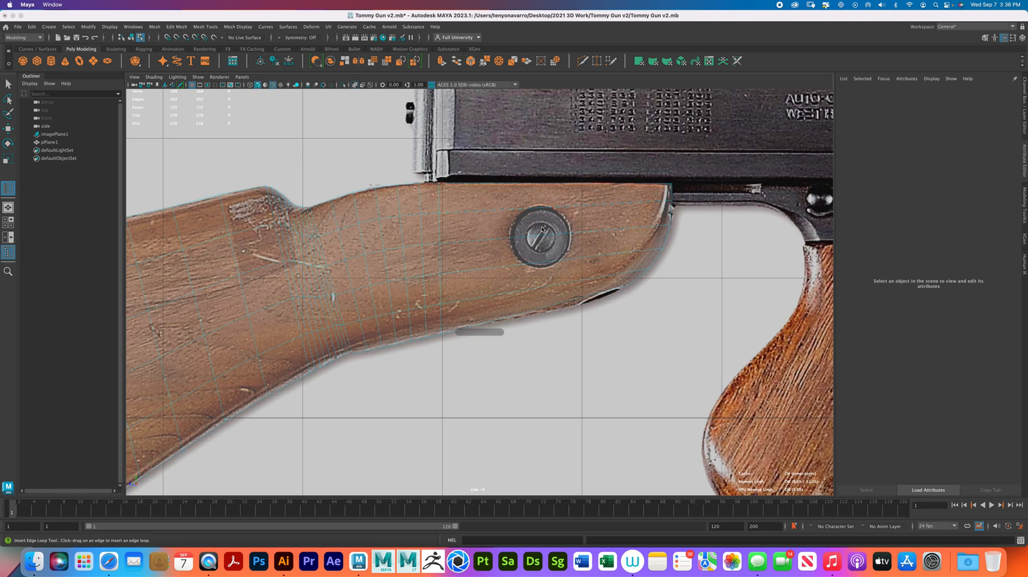
left_click(510, 238)
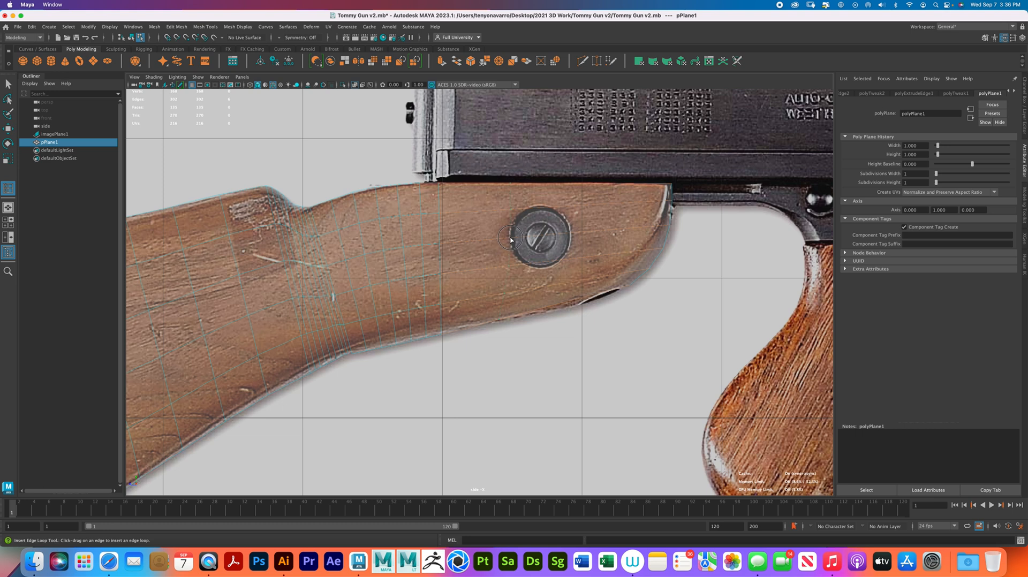
left_click(510, 239)
key("r")
left_click_drag(469, 251, 686, 243)
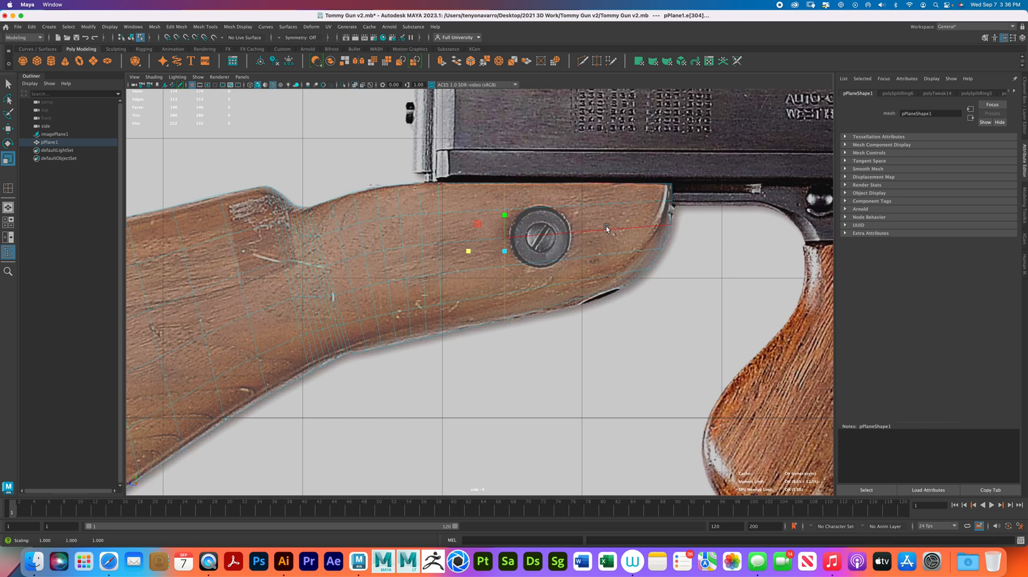
- Insert another crosswise edge loop at the screw's front rim, scale it straight vertically and align it with the rim
key("y")
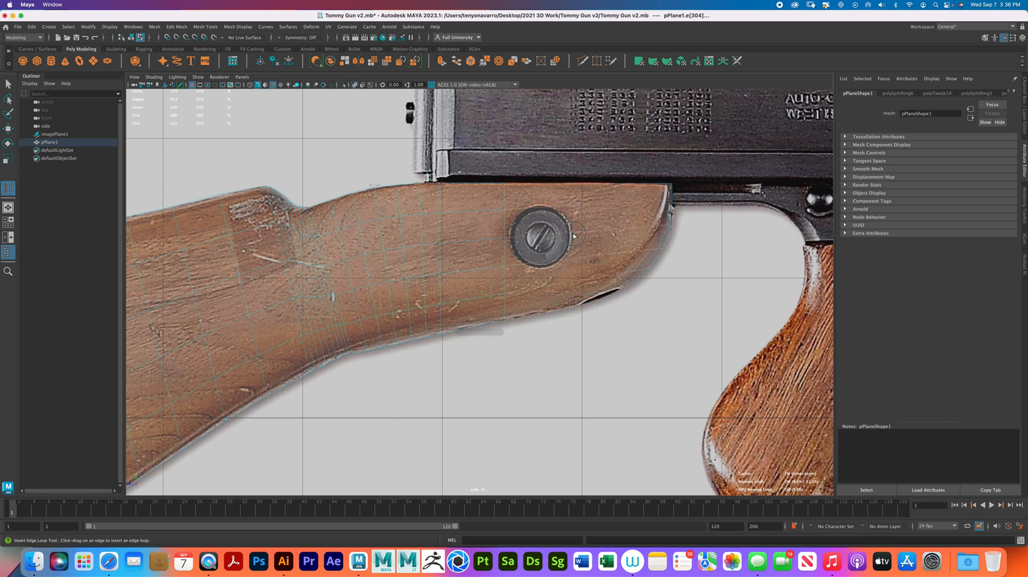
left_click(571, 235)
key("r")
left_click_drag(533, 243, 625, 242)
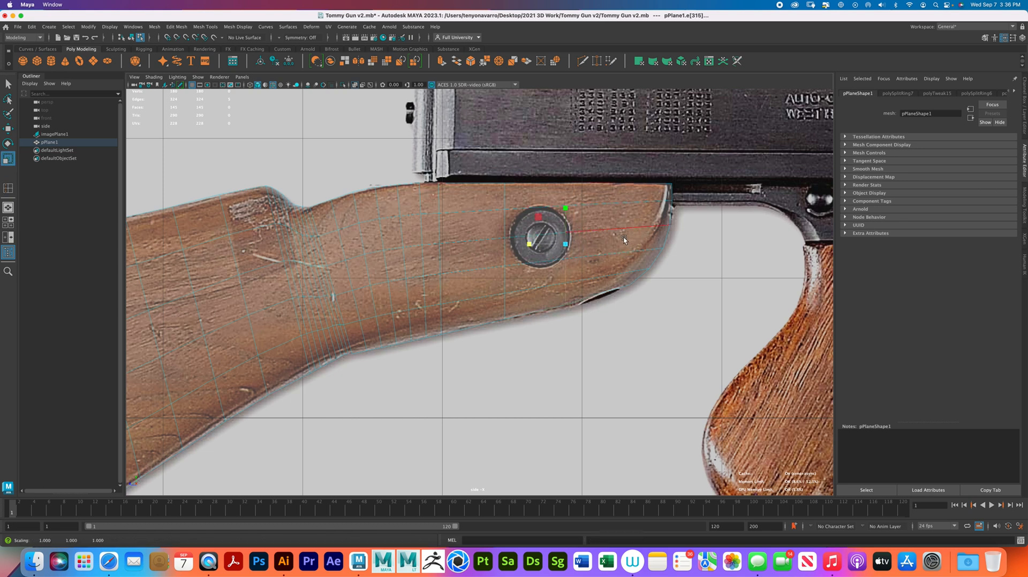
key("w")
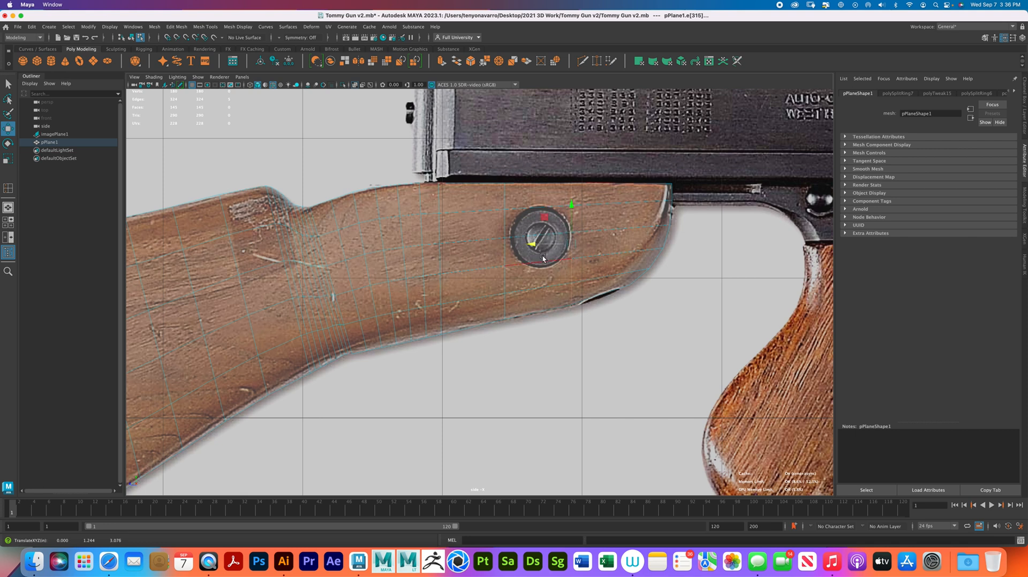
- Adjust the lower vertices of the two loops beside the screw vertically to fit the stock's underside
right_click_drag(536, 301, 498, 302)
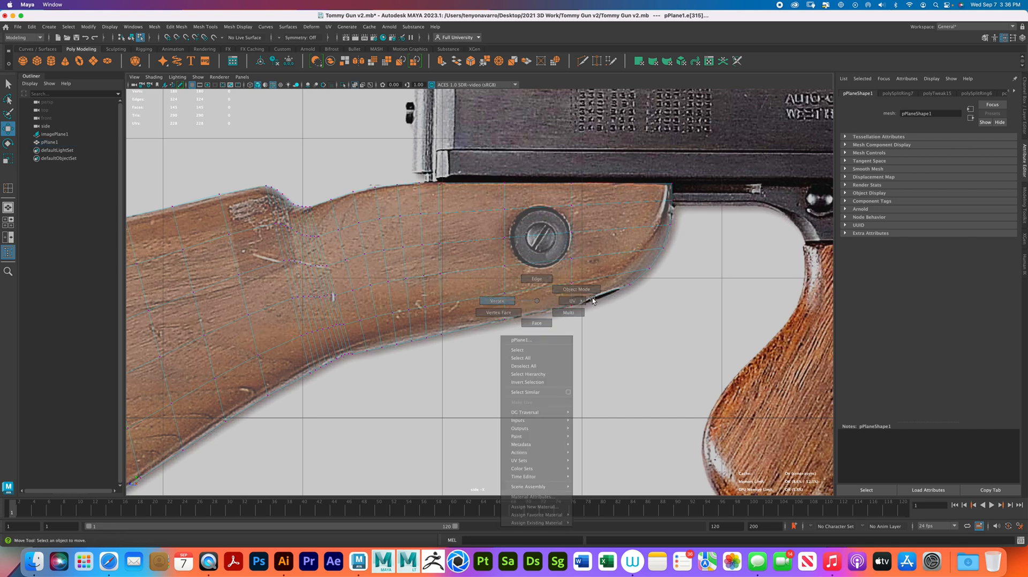
left_click_drag(559, 277, 582, 311)
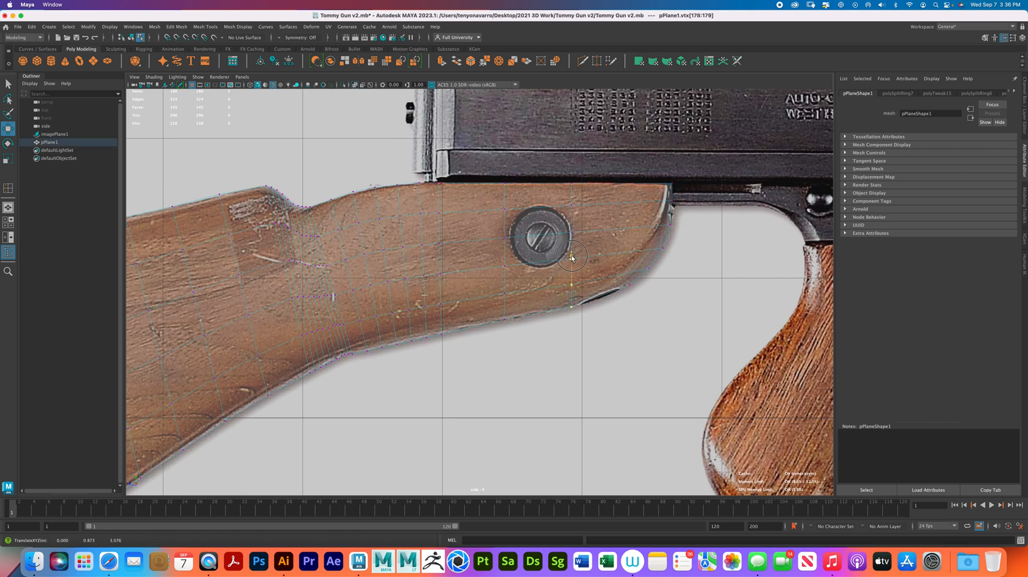
left_click_drag(495, 328, 513, 267)
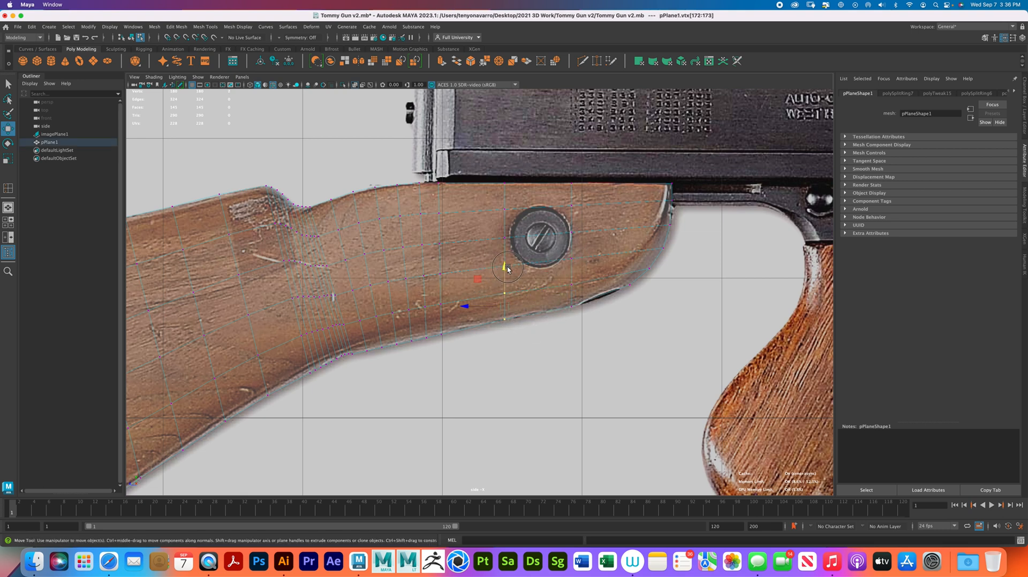
left_click_drag(503, 269, 503, 269)
- Return to object mode and turn X-Ray off to check the stock's solid silhouette, then turn X-Ray back on
right_click_drag(456, 273, 375, 272, "alt")
middle_click_drag(336, 277, 464, 257, "alt")
right_click_drag(464, 257, 429, 279, "alt")
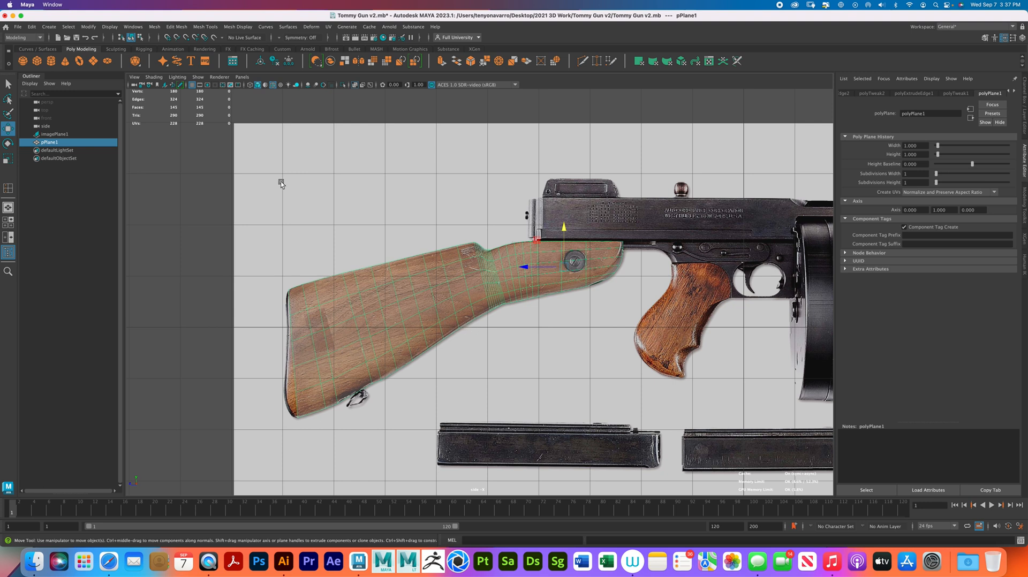
left_click(154, 76)
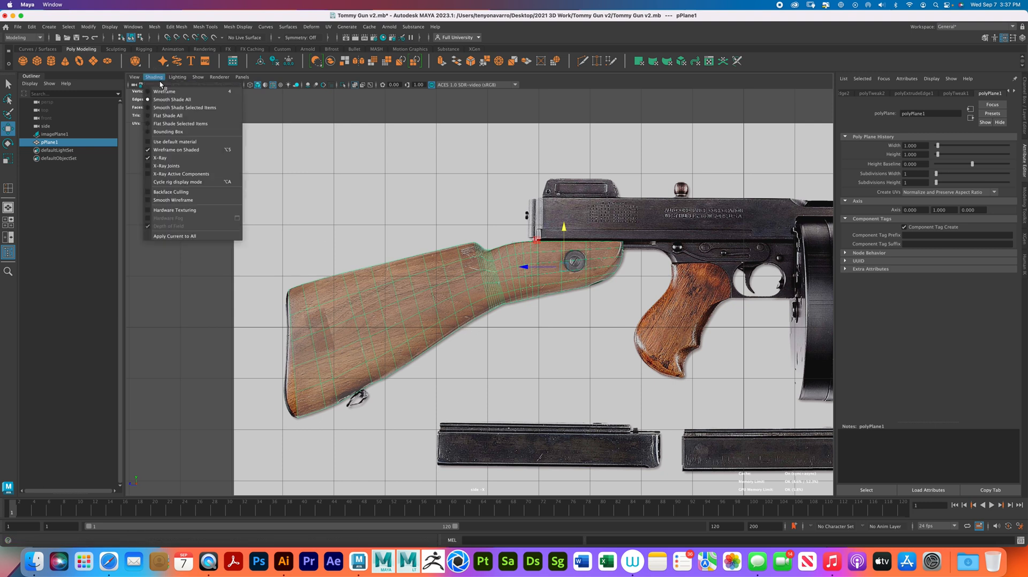
left_click(178, 158)
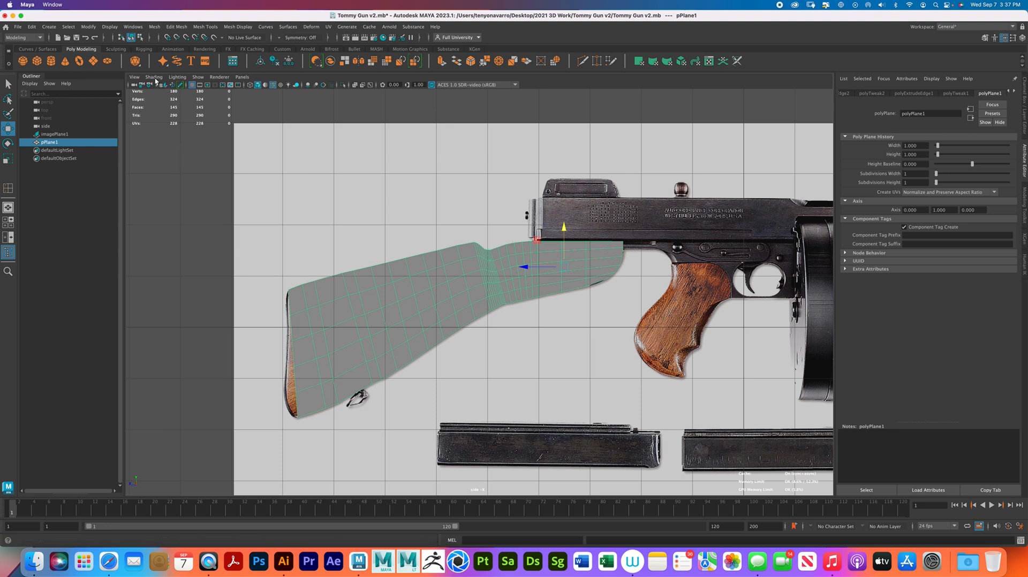
key("super+z")
key("super+z")
key("shift+z")
key("shift+z")
key("shift+z")
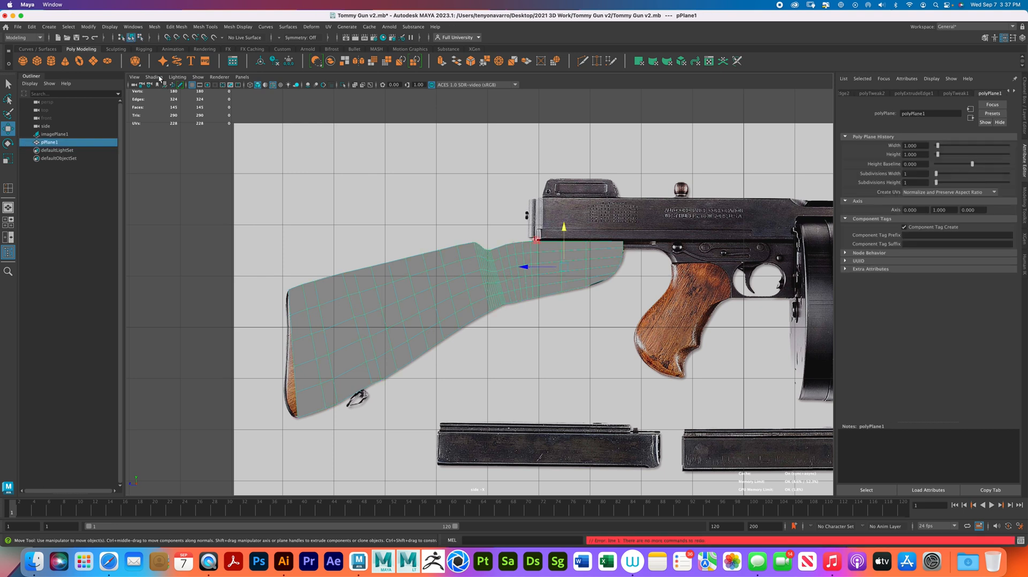
left_click(154, 77)
left_click(173, 155)
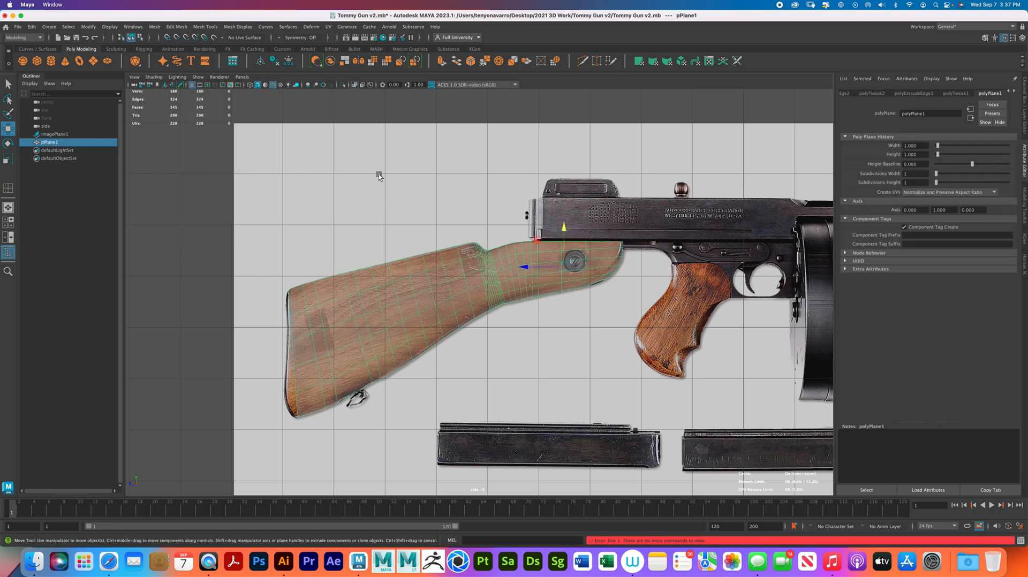
- Move the vertices along the stock's rear butt edge one by one onto the curved reference outline
right_click_drag(361, 291, 749, 289, "alt")
right_click_drag(452, 239, 408, 238)
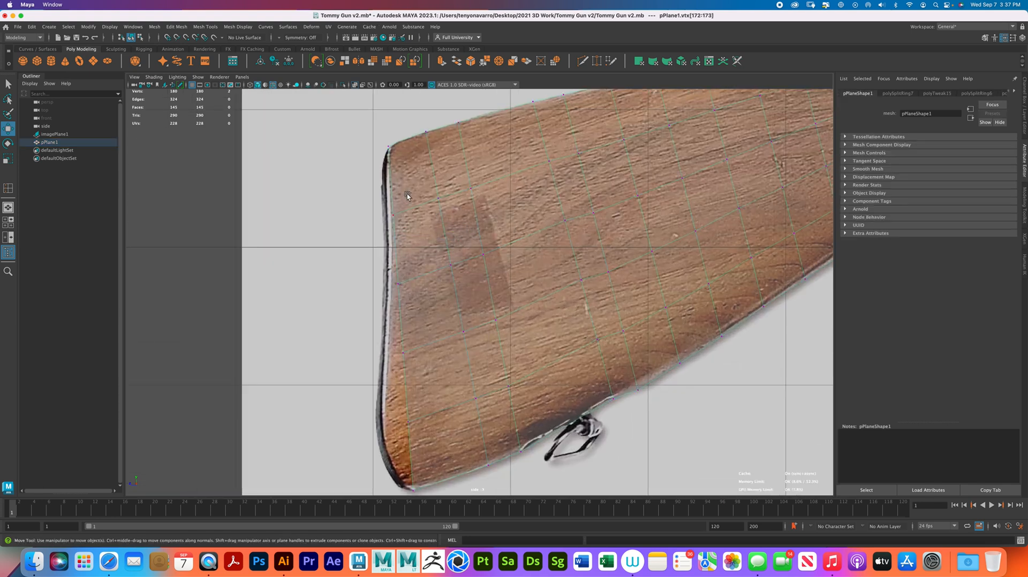
left_click(391, 215)
left_click(354, 215)
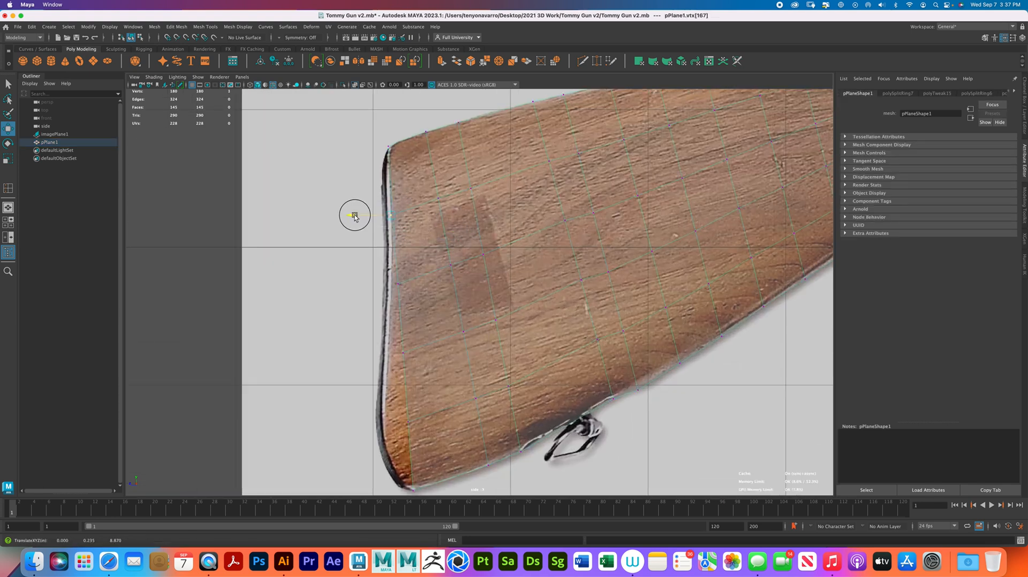
left_click_drag(354, 215, 360, 284)
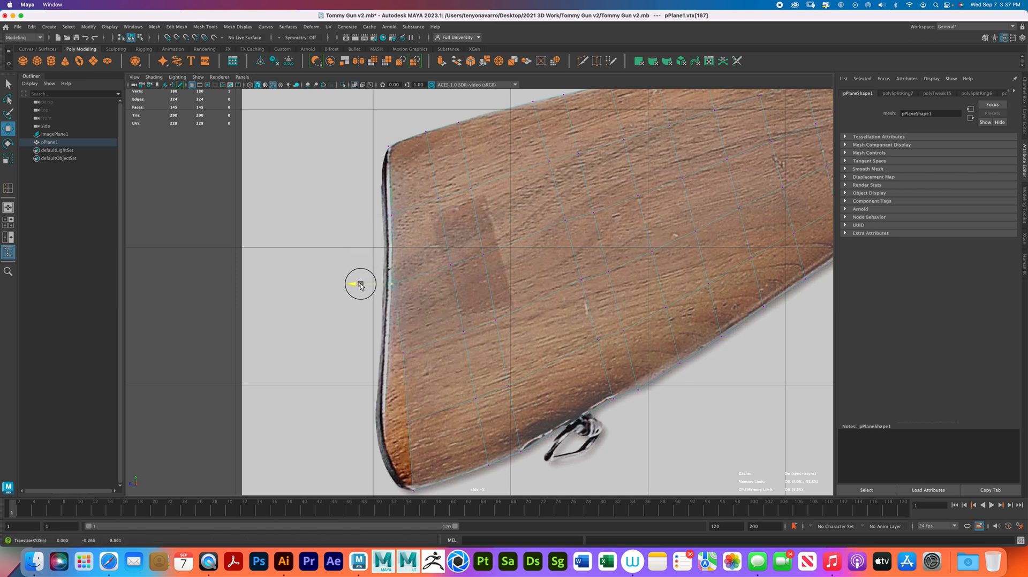
left_click(393, 352)
left_click_drag(363, 354, 356, 354)
middle_click_drag(367, 331, 366, 223, "alt")
left_click_drag(388, 305, 347, 314)
left_click_drag(405, 263, 373, 232)
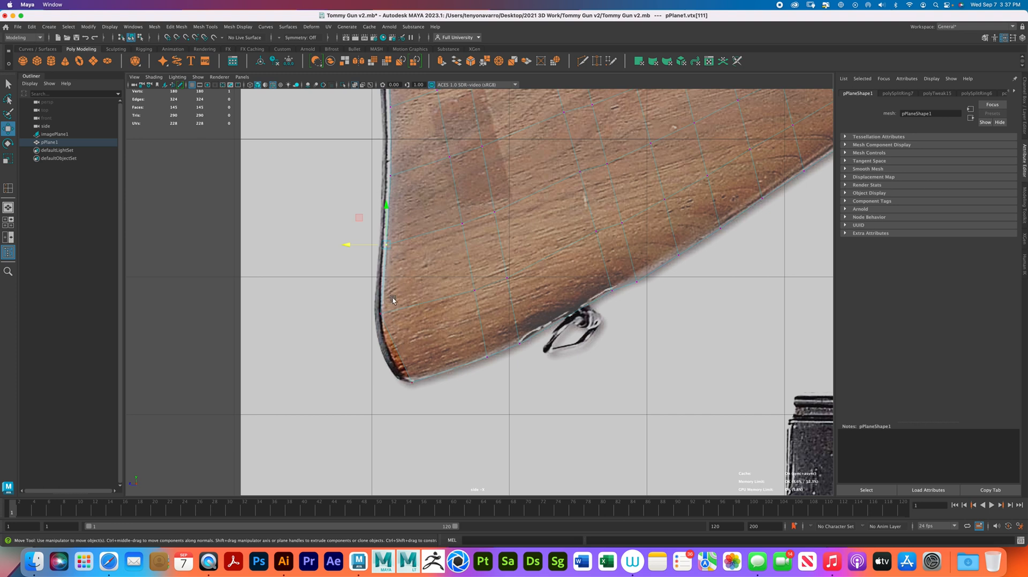
- Insert a crosswise edge loop through the screw's center and scale it straight vertically
scroll(468, 227, "down", 6)
scroll(514, 233, "up", 3)
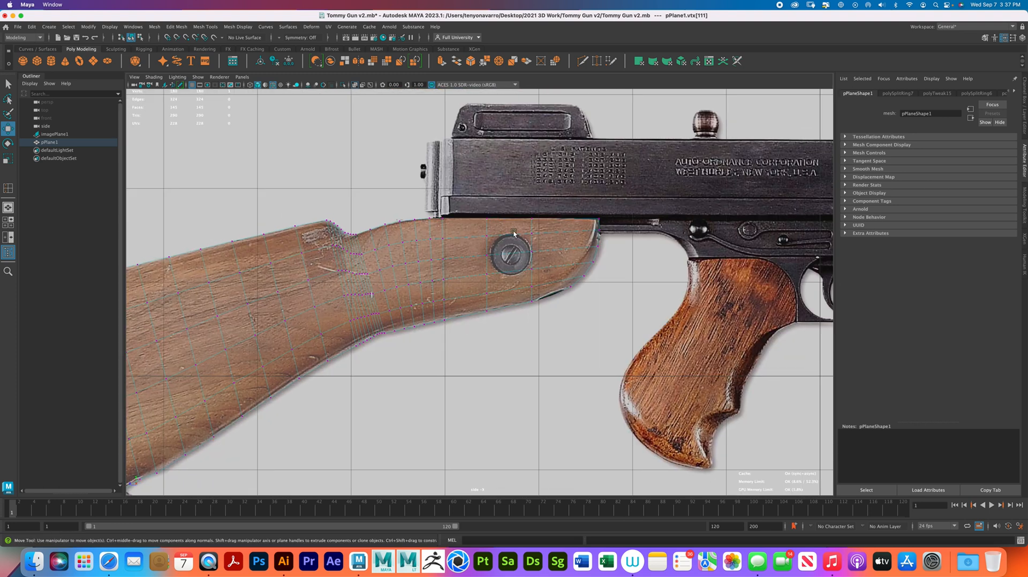
scroll(513, 234, "up", 3)
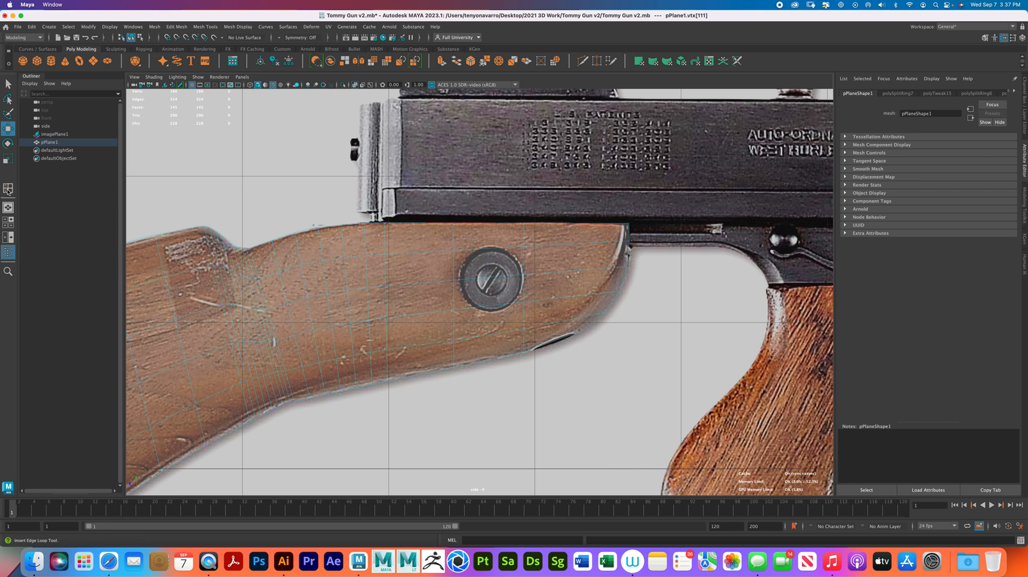
left_click(8, 188)
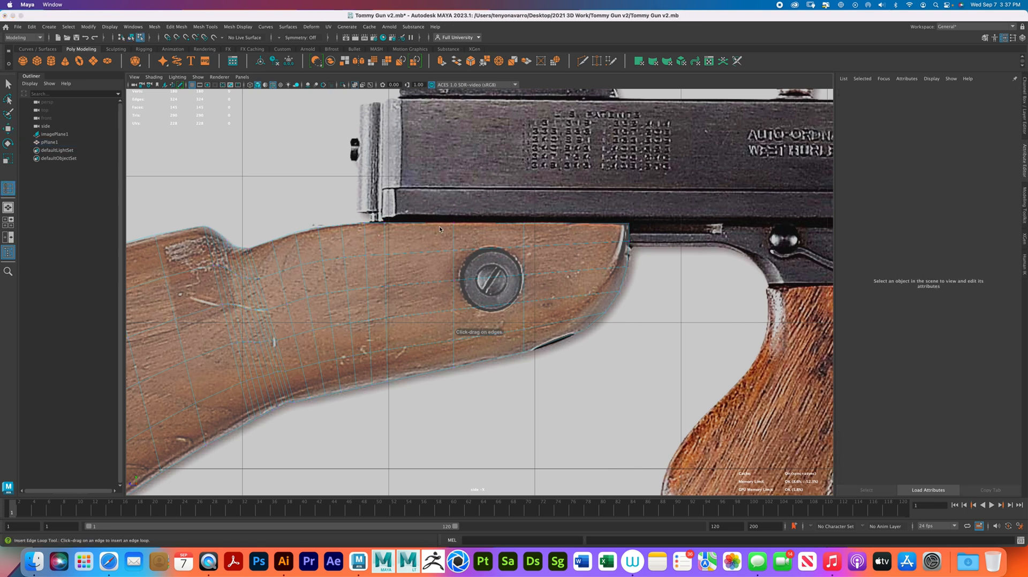
left_click(490, 280)
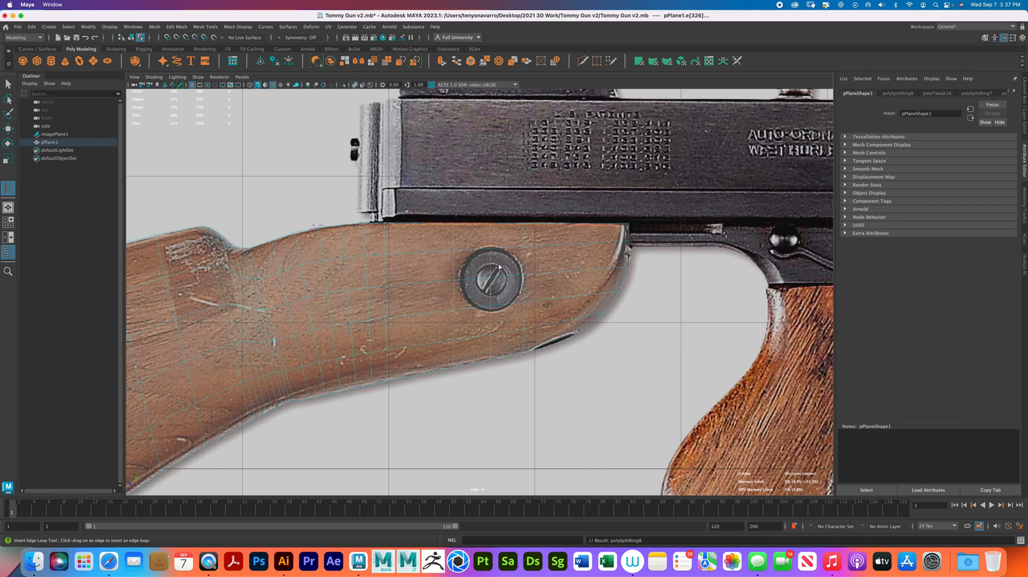
key("r")
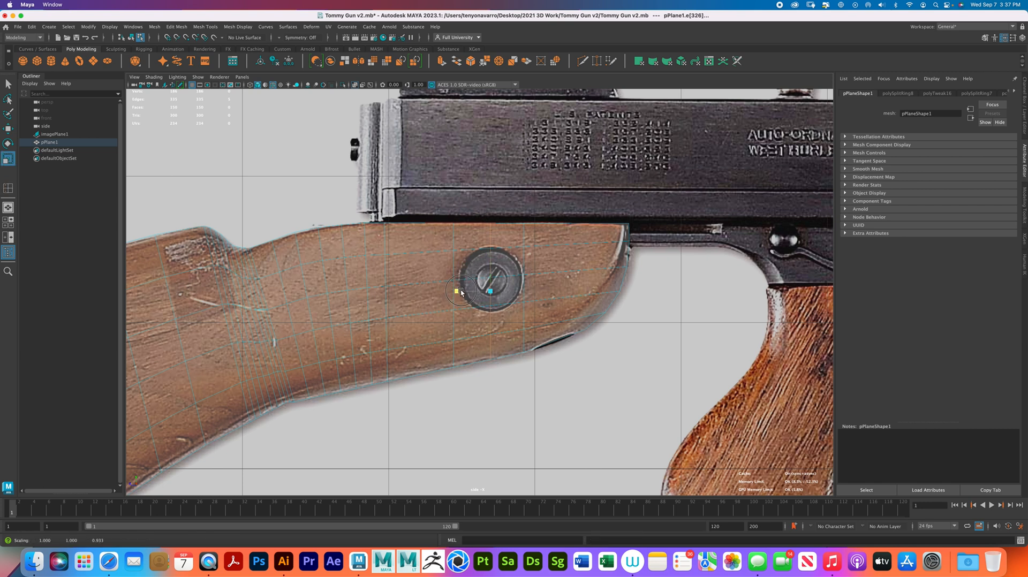
left_click_drag(605, 281, 601, 281)
- Flatten the lengthwise edges at the screw's upper rim and through its center, aligning the upper pair with the rim
left_click(470, 248)
left_click(509, 246, "shift")
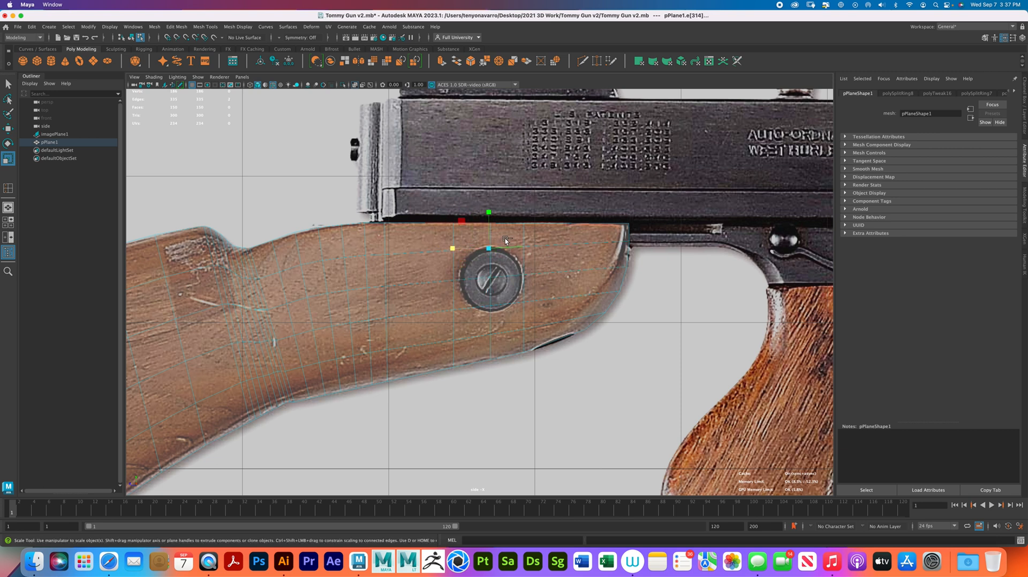
key("w")
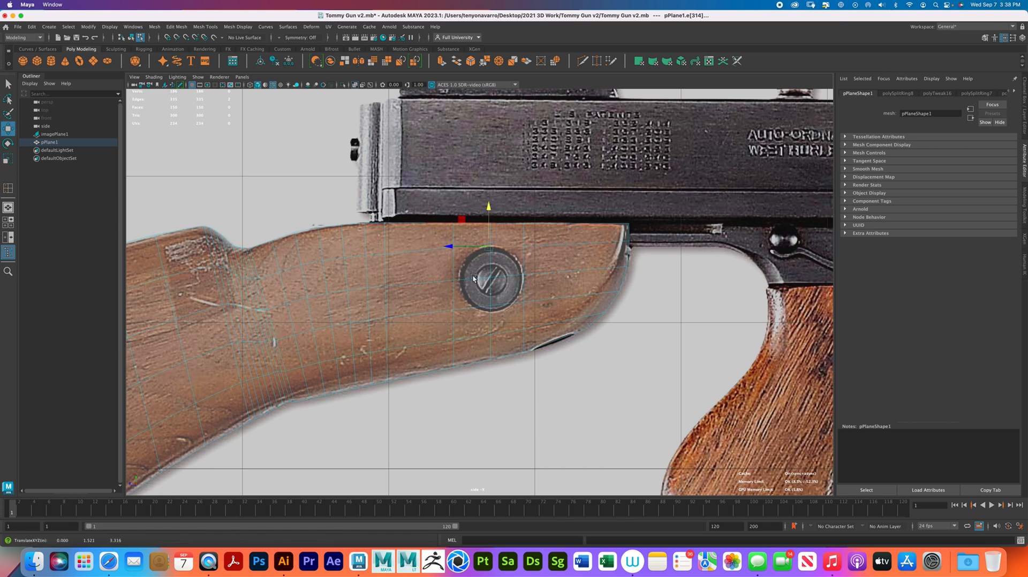
left_click(473, 277)
left_click(504, 276, "shift")
key("r")
left_click_drag(488, 241, 458, 344)
- Flatten the two lengthwise edges near the screw's bottom and lower them to its lower rim
left_click(473, 309)
left_click(505, 306, "shift")
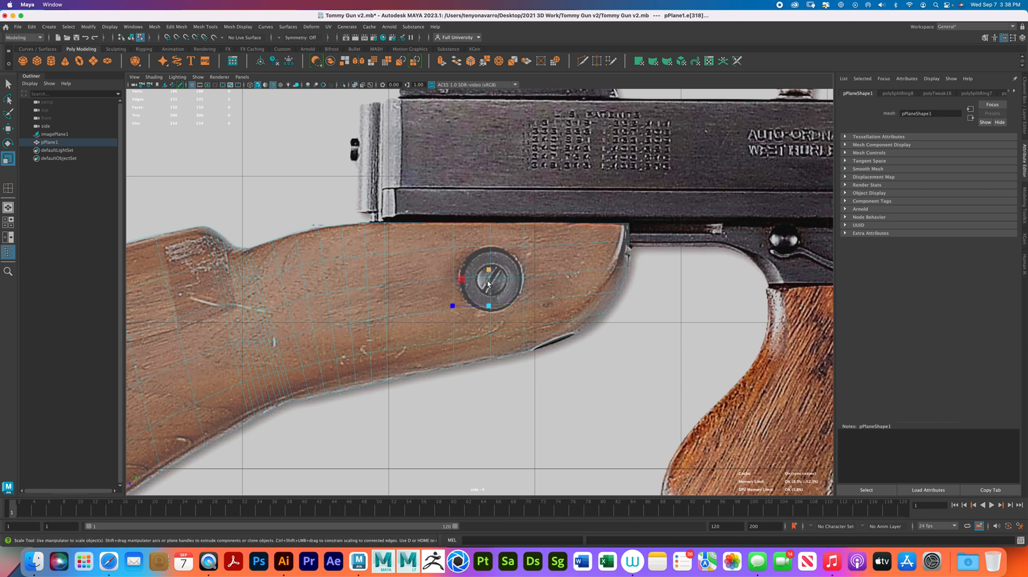
left_click_drag(488, 271, 488, 298)
key("w")
left_click_drag(488, 270, 490, 273)
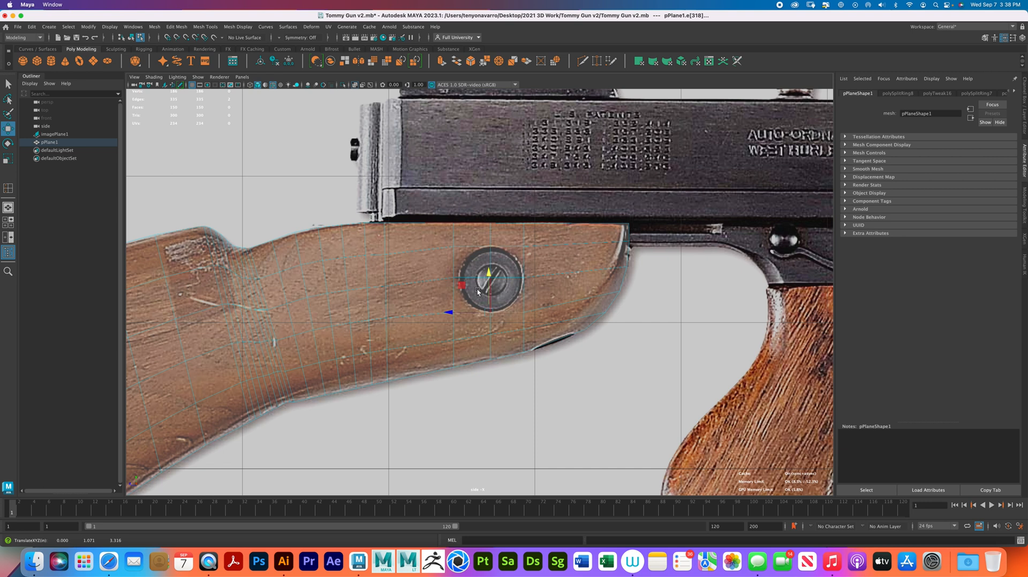
- Shift the vertices of the loop behind the screw slightly rearward to its rim, then return to object mode
right_click_drag(461, 235, 418, 239)
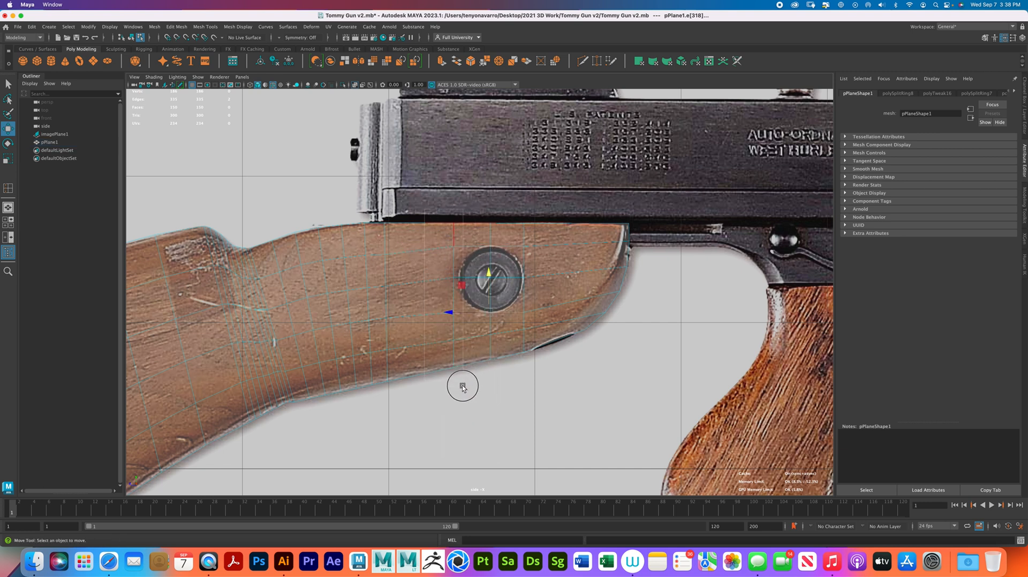
left_click_drag(414, 295, 417, 295)
right_click_drag(490, 258, 524, 250)
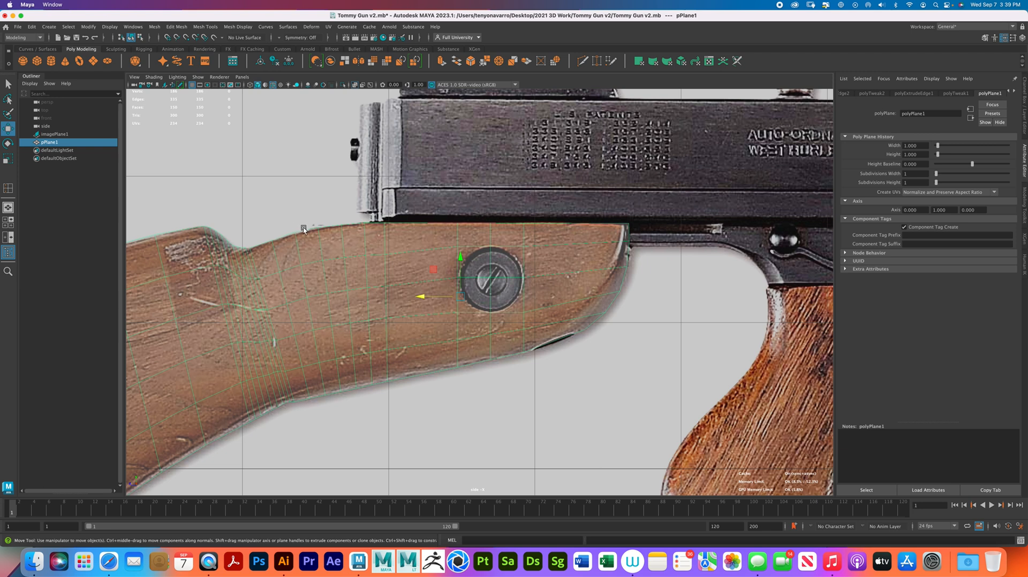
- Insert lengthwise edge loops midway between the existing ones at the stock's front edge, using the multiple-loops option with one loop per insertion
double_click(9, 189)
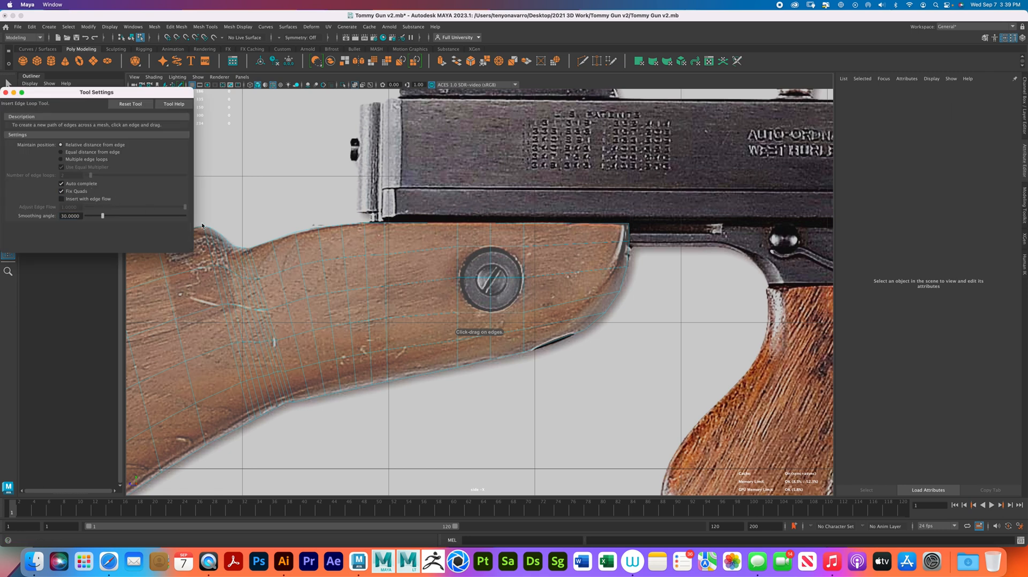
left_click(60, 159)
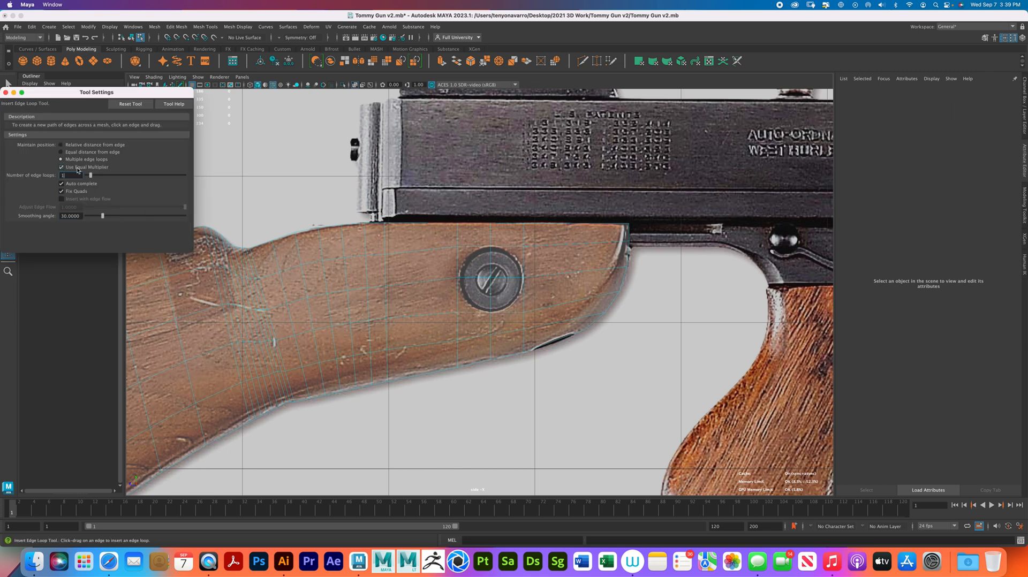
left_click(6, 92)
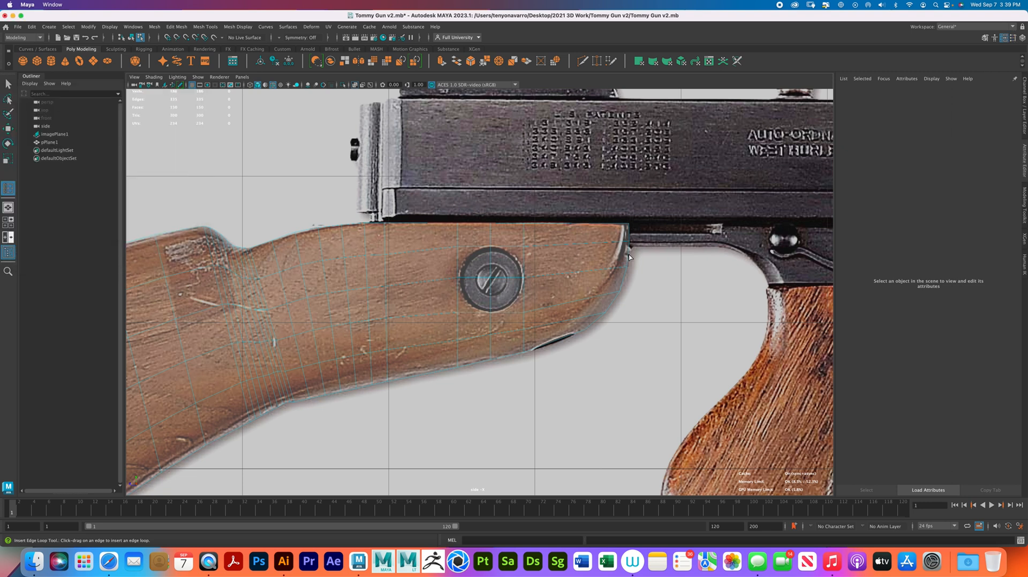
left_click(629, 256)
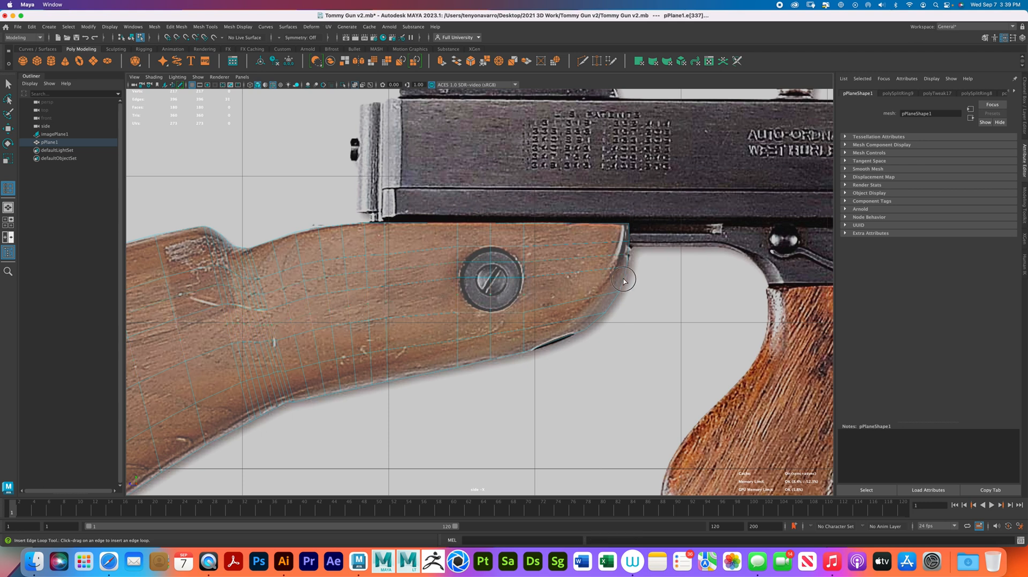
left_click_drag(611, 305, 610, 312)
left_click(612, 279)
left_click(629, 231)
- Move the upper vertices of the stock's front edge onto the reference outline beside the receiver
right_click_drag(589, 253, 559, 254)
key("w")
scroll(661, 265, "up", 6)
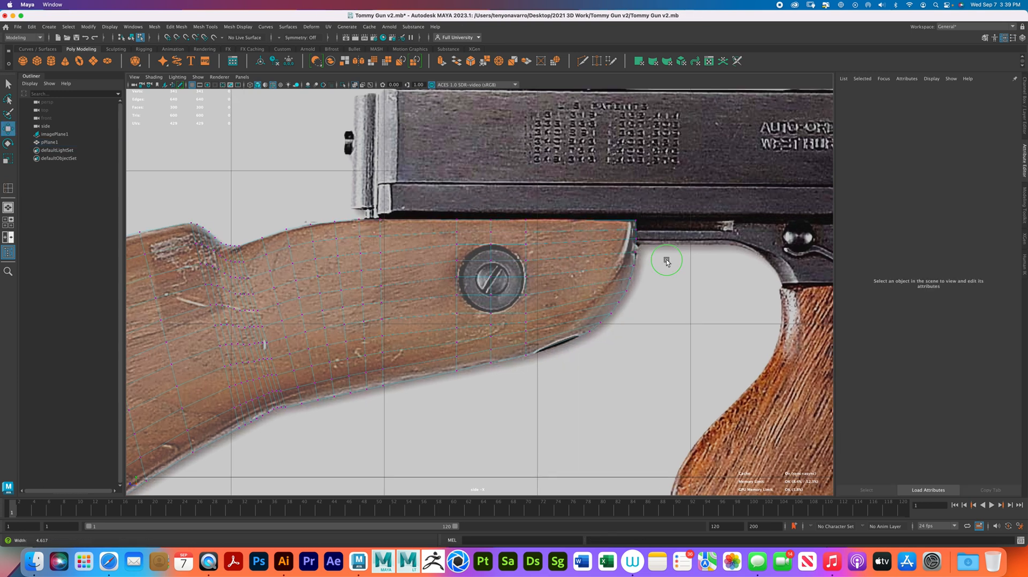
scroll(635, 315, "up", 1)
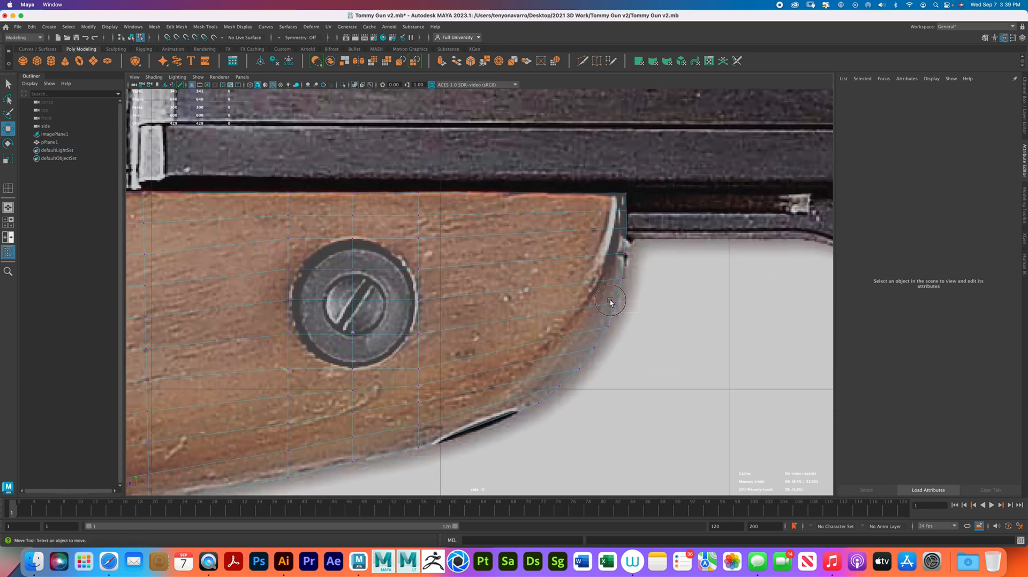
left_click(616, 303)
left_click_drag(578, 304, 579, 304)
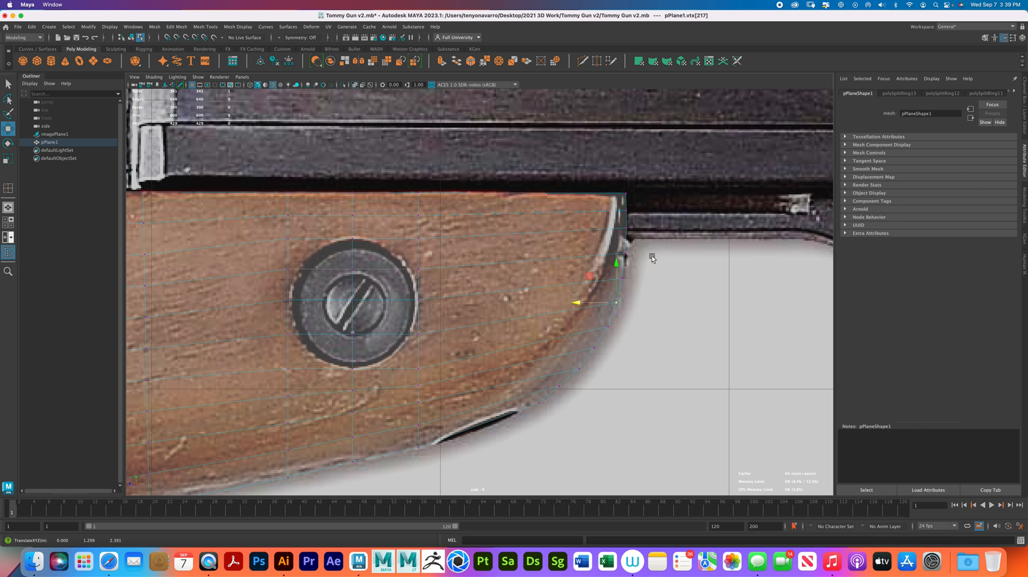
left_click_drag(653, 244, 602, 184)
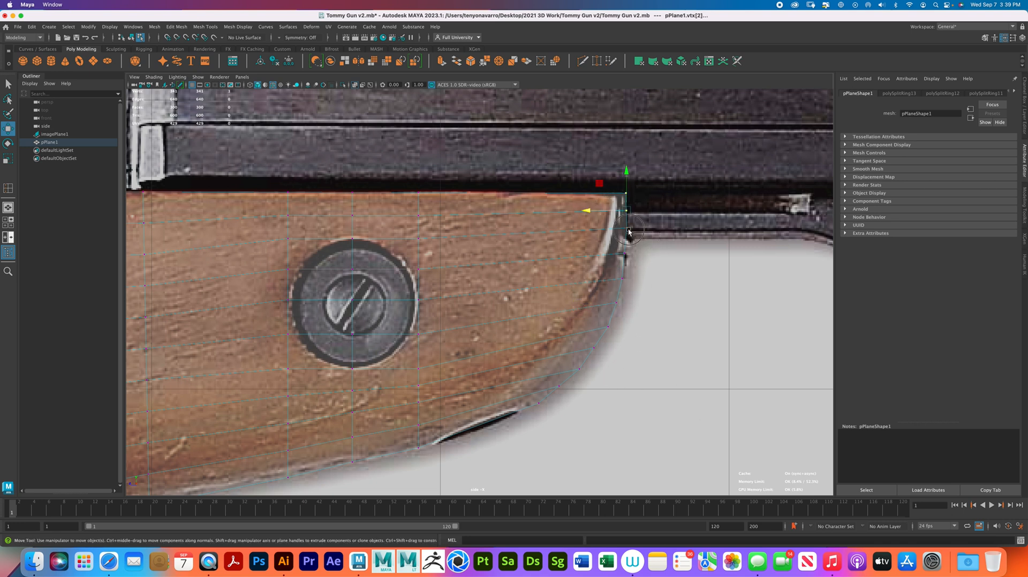
left_click_drag(591, 228, 589, 228)
left_click_drag(639, 219, 587, 210)
- Shift the vertices along the upper part of the stock's curved front edge onto the reference outline
left_click_drag(644, 284, 580, 279)
left_click_drag(638, 260, 583, 252)
left_click_drag(625, 309, 577, 304)
left_click_drag(625, 332, 574, 327)
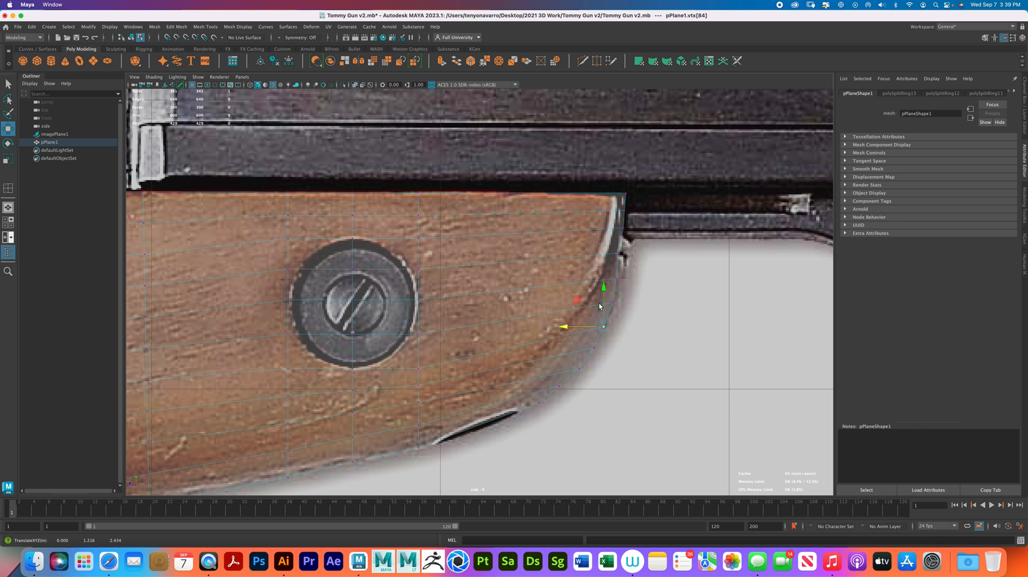
- Refine the front-edge vertices from the curve up to the stock's upper front corner to smooth the outline
left_click_drag(625, 285, 583, 278)
left_click_drag(637, 259, 590, 252)
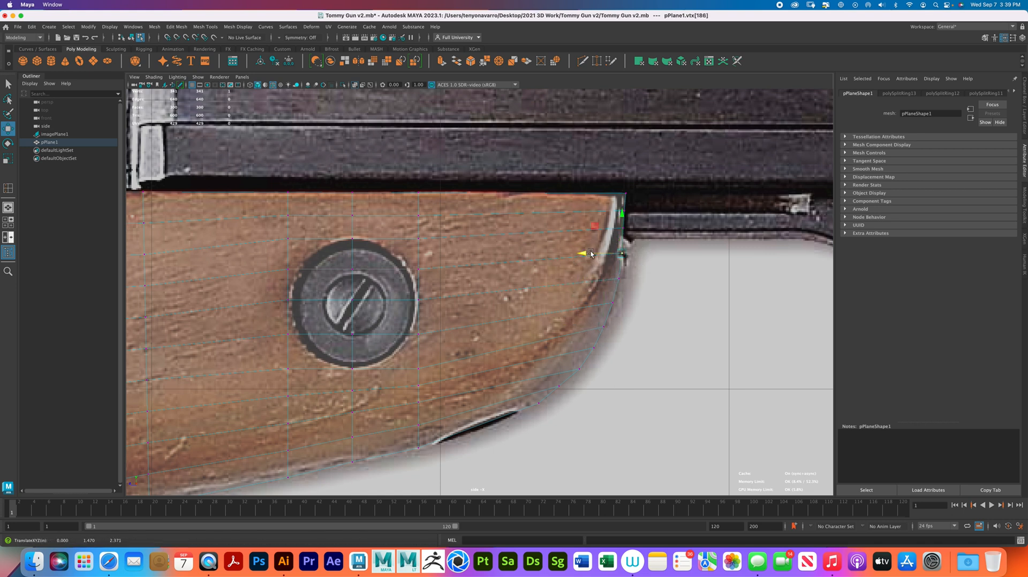
left_click(624, 211)
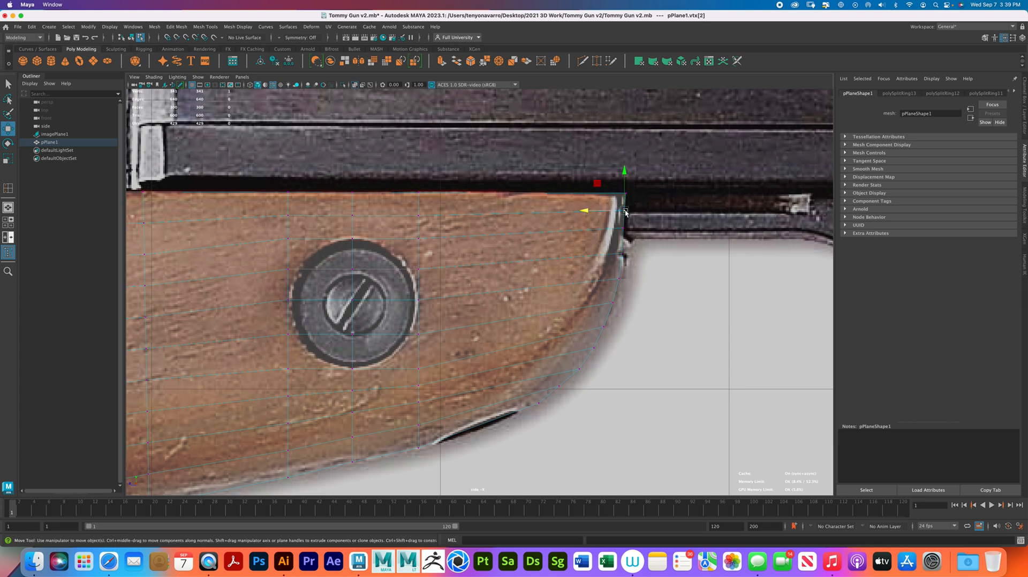
left_click_drag(644, 198, 590, 193)
- Adjust a vertex on the lower front curve and one just below the notch to follow the stock's outline
middle_click_drag(589, 224, 614, 168, "alt")
left_click_drag(577, 325, 594, 336)
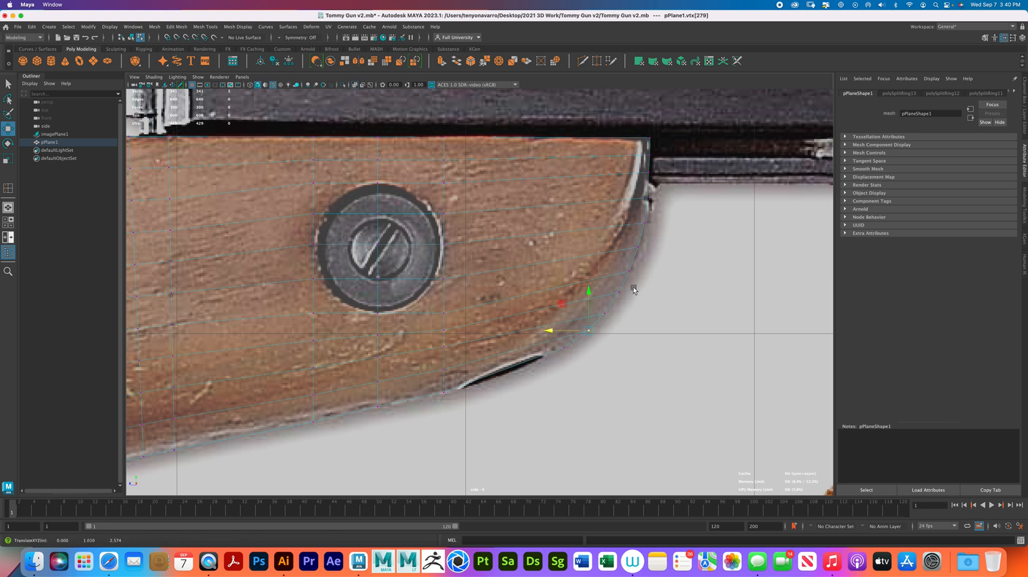
left_click_drag(638, 215, 607, 224)
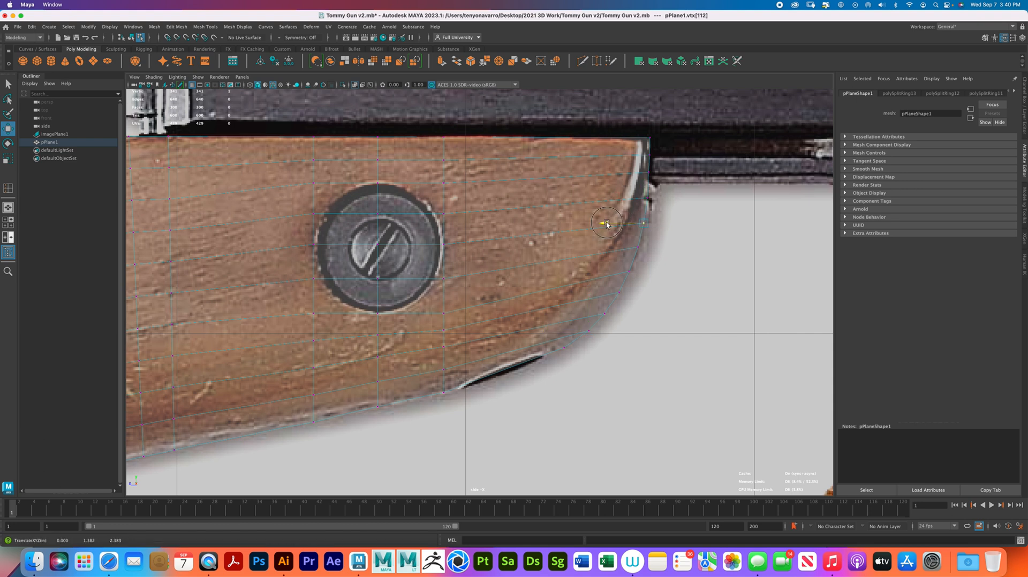
- Insert two crosswise edge loops through the screw, one midway between its center and each side of its rim
middle_click_drag(550, 198, 685, 194, "alt")
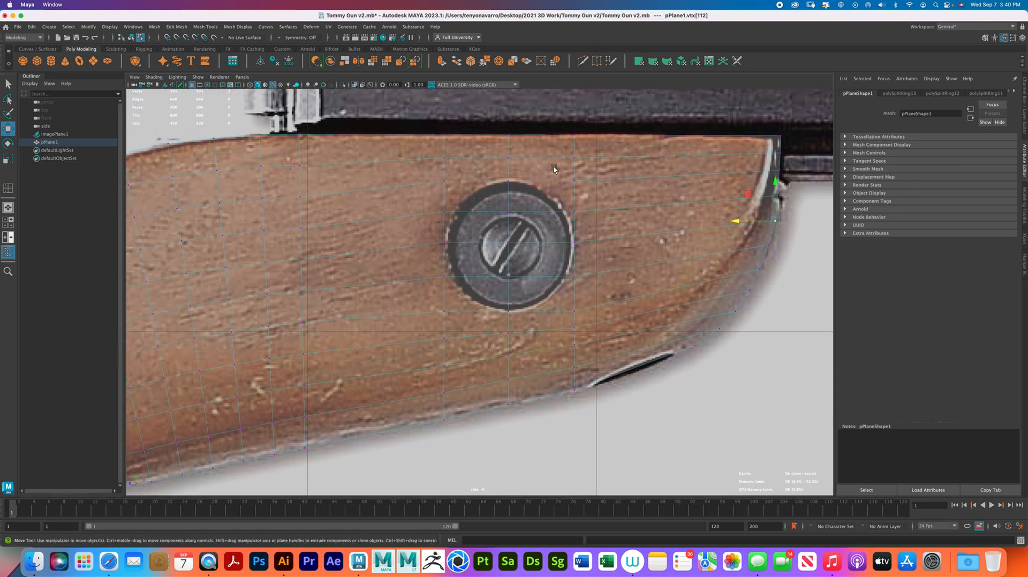
left_click(8, 189)
left_click(476, 243)
left_click(541, 243)
right_click_drag(559, 243, 528, 239, "alt")
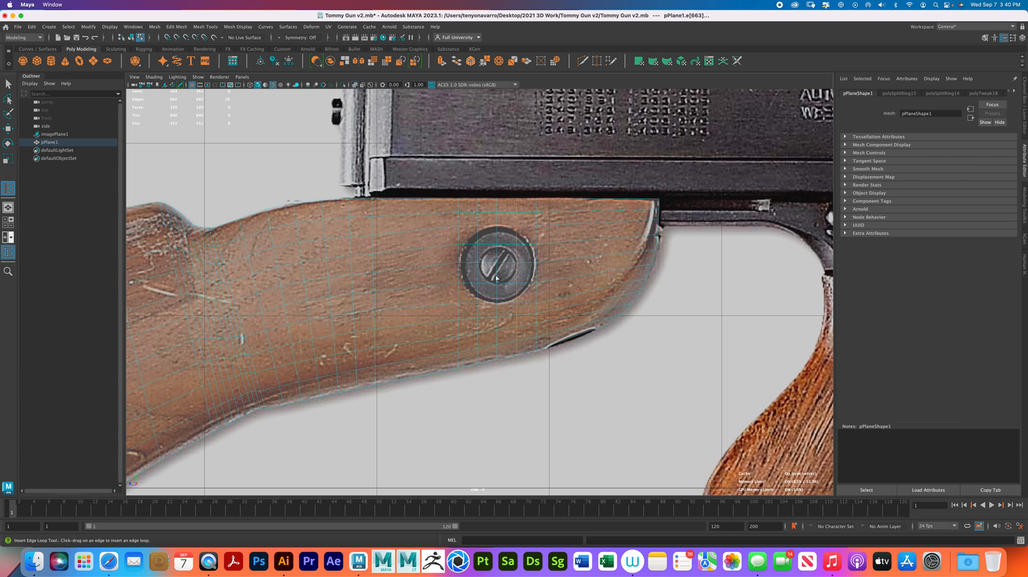
- Move the rear-edge vertex just above the butt's lower corner onto the reference outline
middle_click_drag(378, 241, 586, 239, "alt")
middle_click_drag(342, 289, 803, 86, "alt")
middle_click_drag(409, 263, 508, 224, "alt")
right_click_drag(380, 239, 345, 240)
key("w")
middle_click_drag(413, 310, 411, 170, "alt")
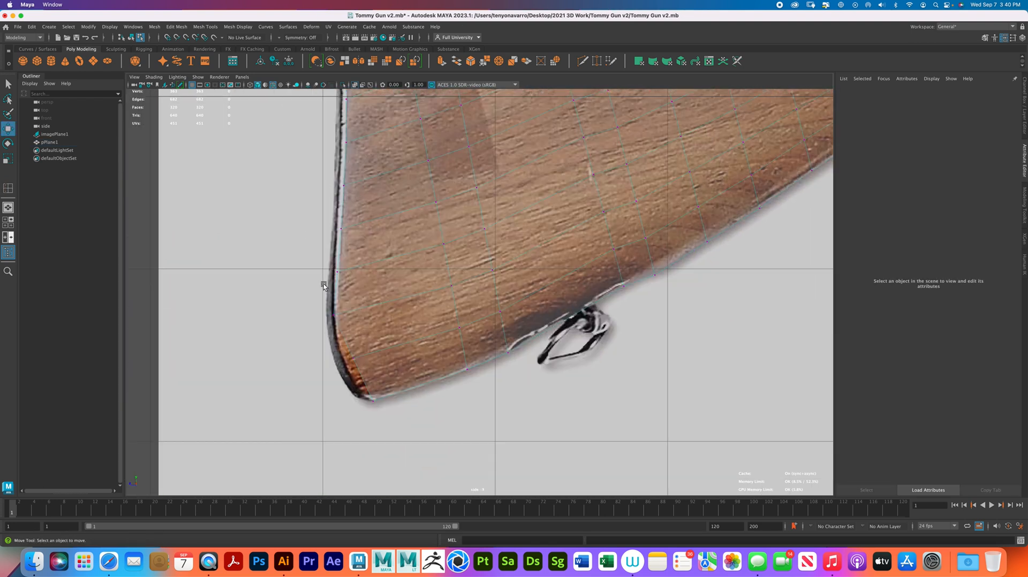
left_click_drag(357, 322, 301, 314)
key("super+z")
key("super+z")
left_click_drag(340, 347, 304, 359)
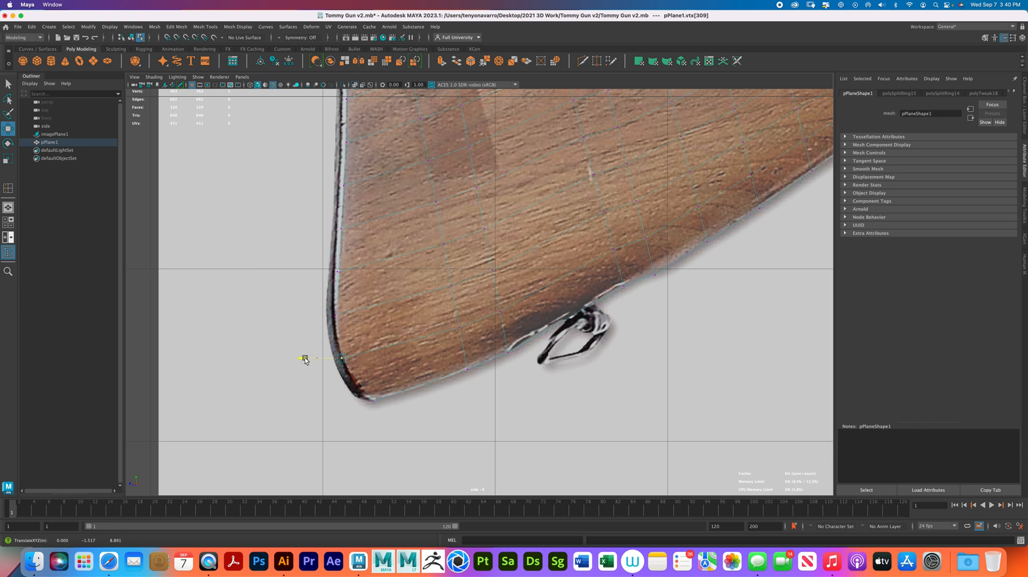
- Try to bevel the lengthwise edge loop just above the butt's lower corner
right_click(430, 347)
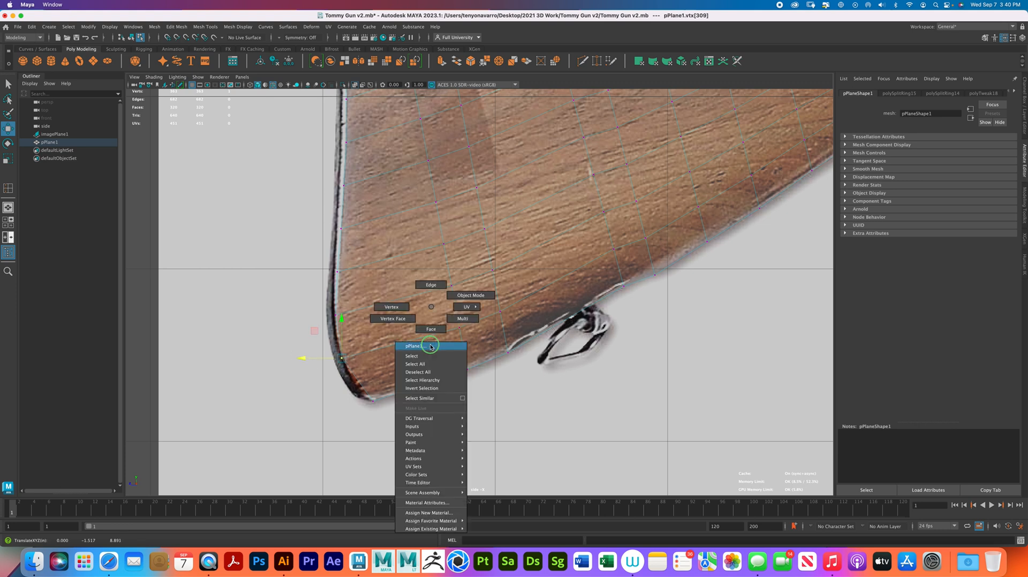
right_click_drag(424, 322, 416, 339)
left_click(419, 338)
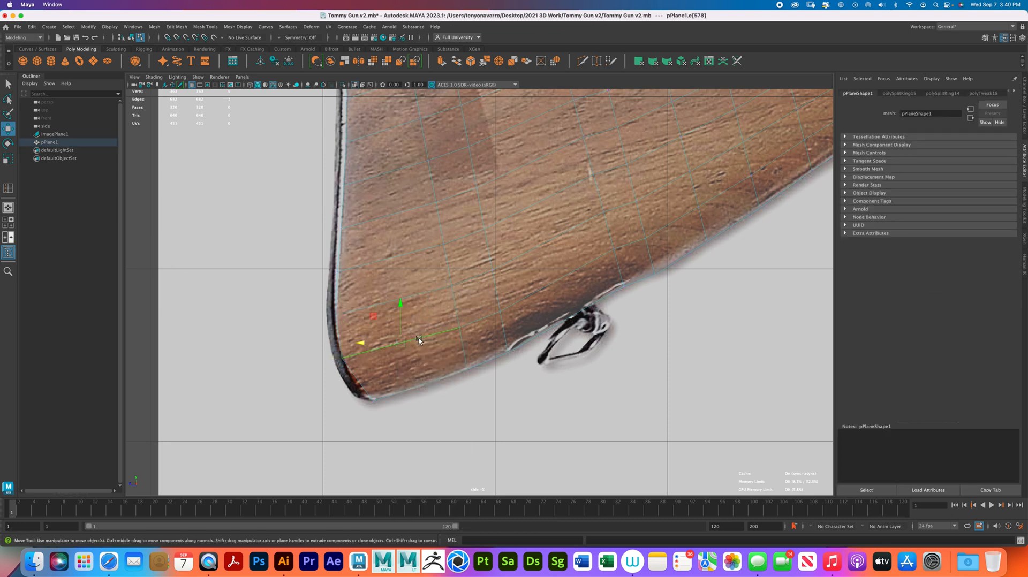
right_click_drag(420, 338, 455, 337, "shift")
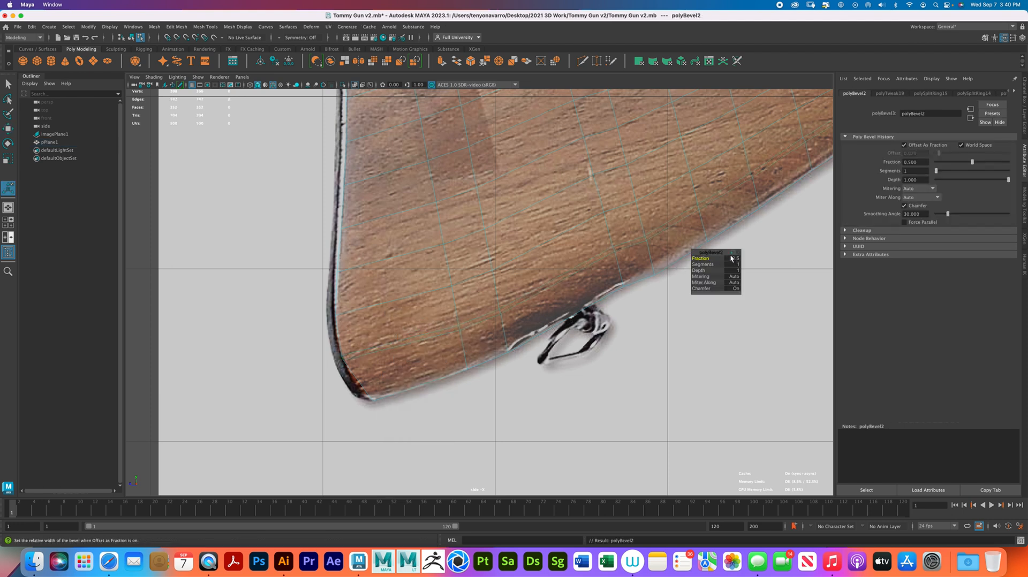
left_click_drag(700, 258, 760, 262)
key("ctrl+z")
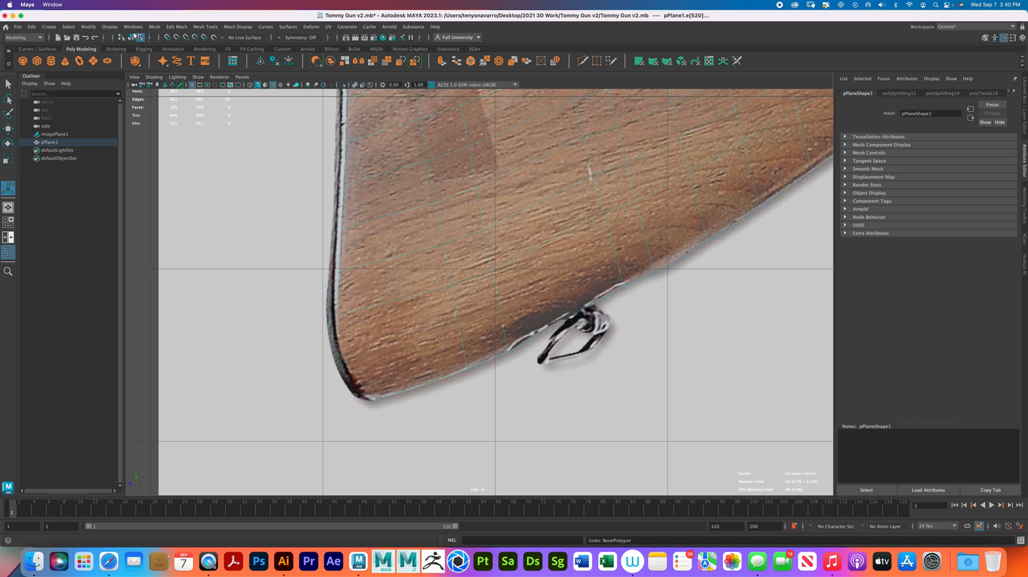
- Insert one lengthwise edge loop above the butt's lower corner and undo the extra loop in the bottom strip
left_click(205, 27)
left_click(230, 89)
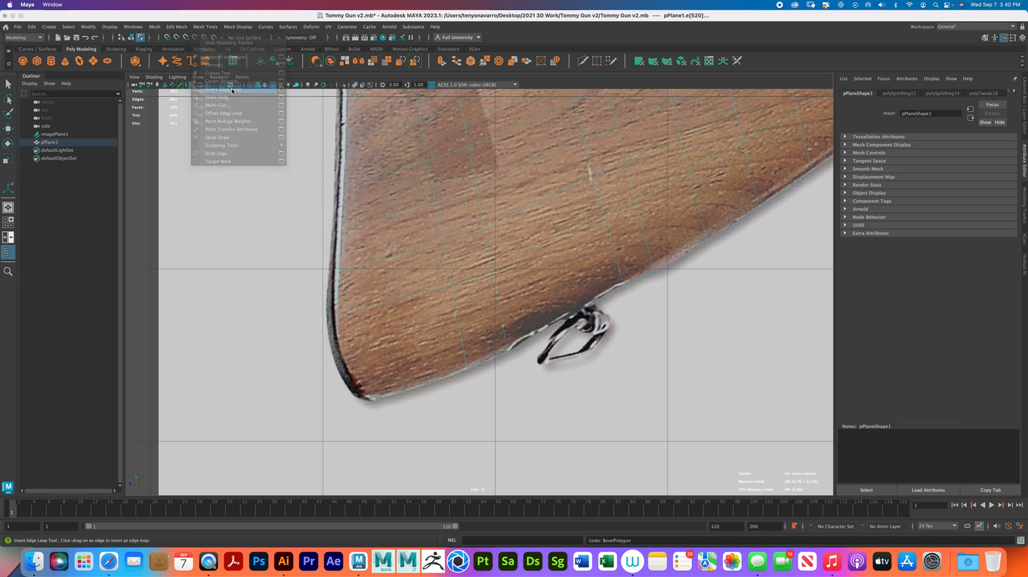
left_click(339, 335)
left_click(351, 374)
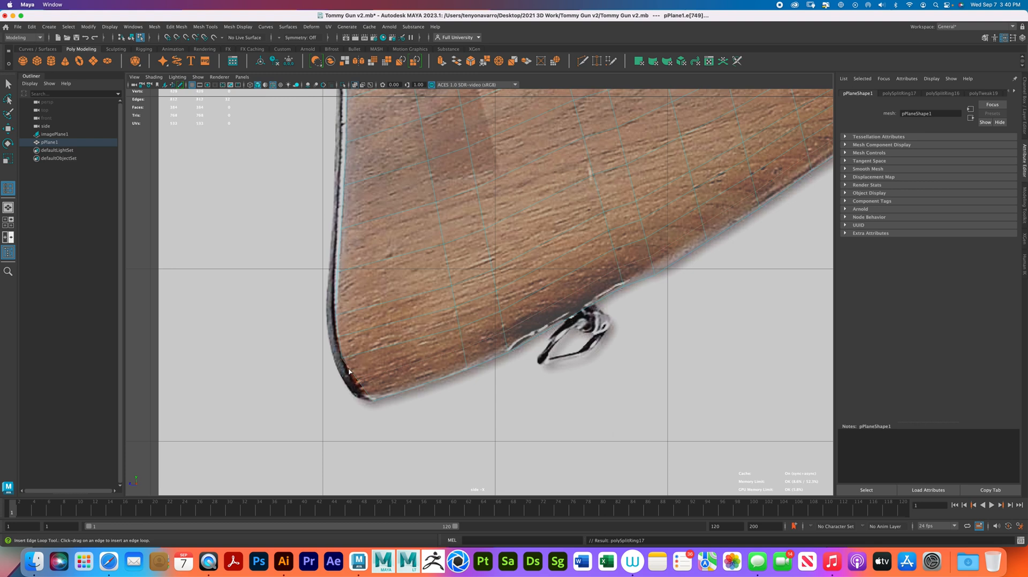
key("ctrl+z")
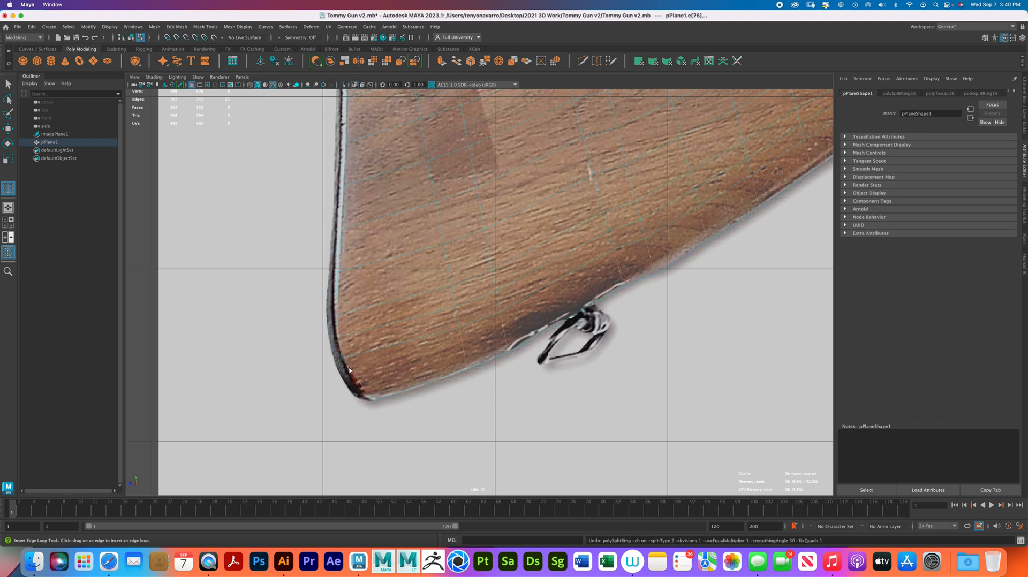
- Set the Insert Edge Loop tool to two loops and insert them lengthwise in the stock's bottom strip
double_click(8, 189)
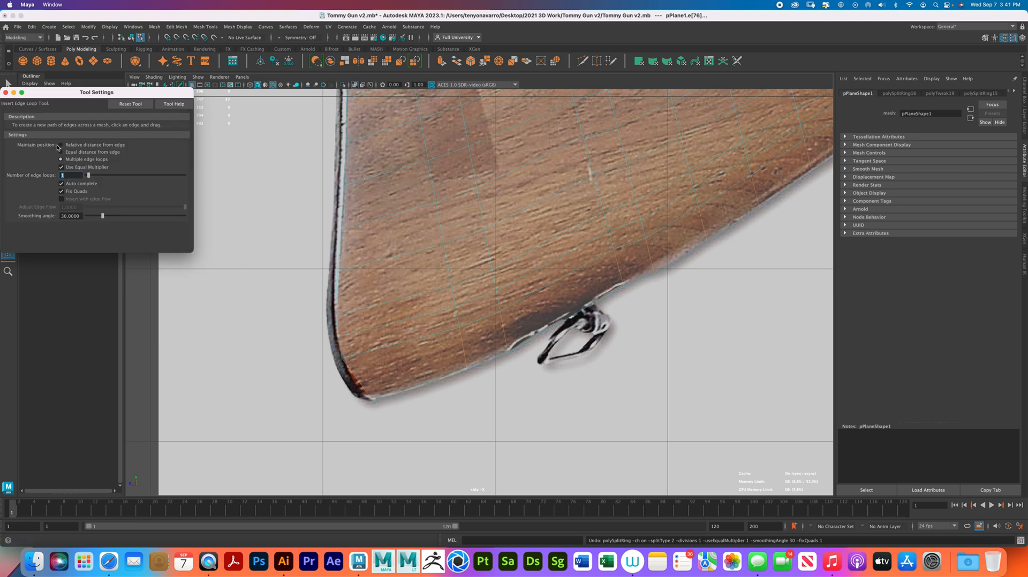
left_click(464, 348)
left_click(464, 348)
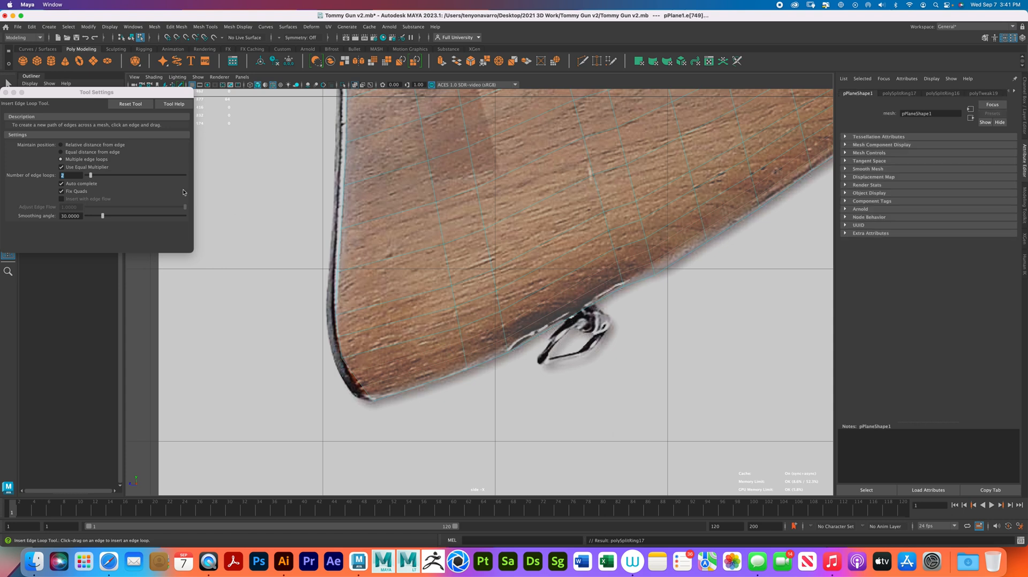
left_click_drag(4, 95, 3, 94)
left_click(5, 92)
- Move the new rear-edge vertices around the butt's lower corner onto the curved reference outline
right_click_drag(402, 240, 374, 242)
key("w")
left_click(323, 330)
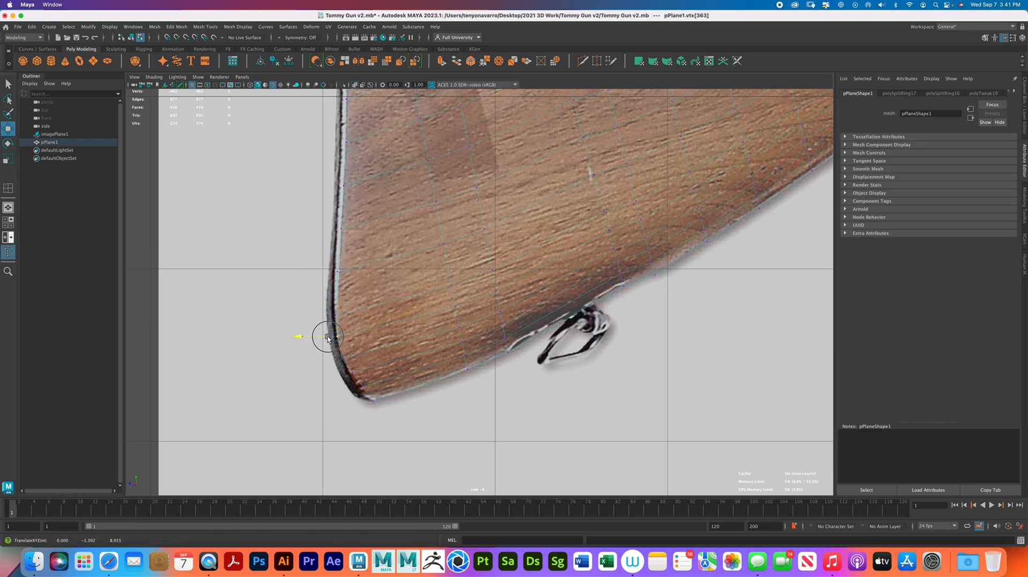
mouse_move(344, 367)
left_mouse_down()
mouse_move(367, 378)
mouse_move(338, 372)
left_mouse_up()
mouse_move(350, 383)
left_mouse_down()
mouse_move(370, 391)
mouse_move(348, 388)
left_mouse_up()
left_click_drag(358, 387, 342, 357)
- Undo the last vertex changes and readjust the rear-edge vertices above the butt's lower corner to smooth the curve
left_click_drag(316, 330, 349, 342)
left_click(342, 339)
key("super+z")
key("super+z")
left_click_drag(342, 356, 342, 354)
left_click(336, 337)
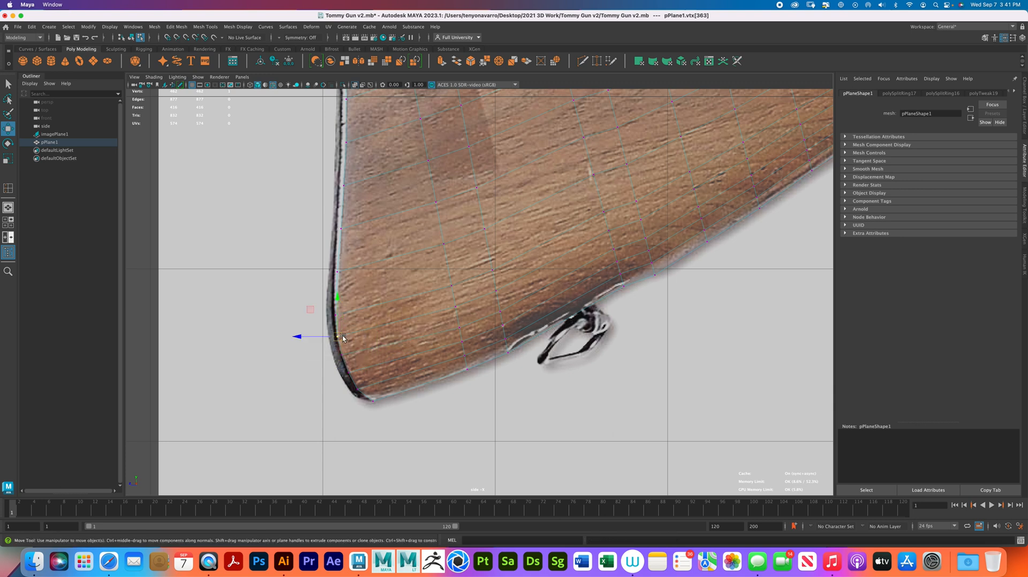
left_click(334, 304)
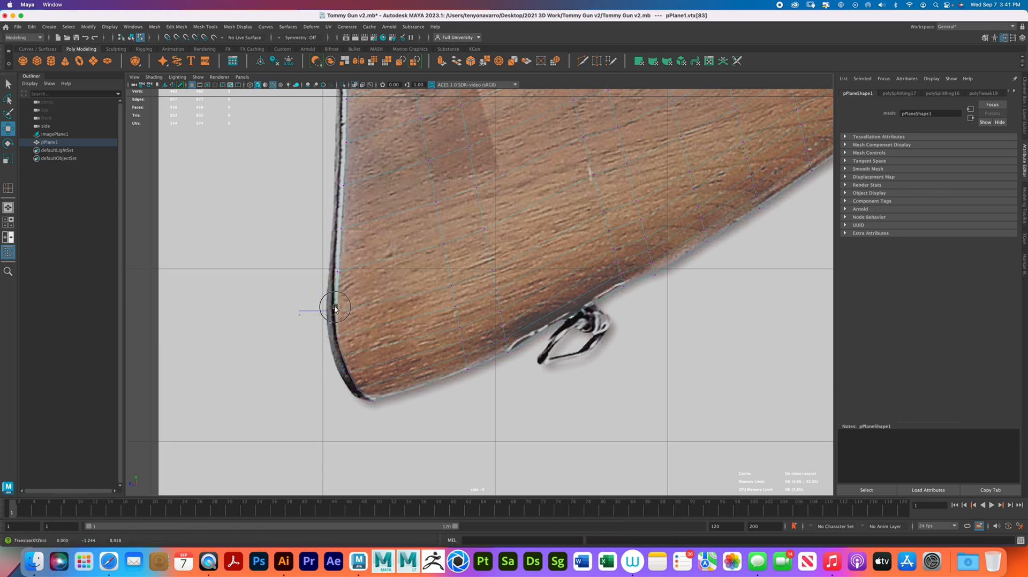
- Nudge the front-edge vertex beside the notch under the receiver onto the stock's reference outline
scroll(334, 305, "down", 6)
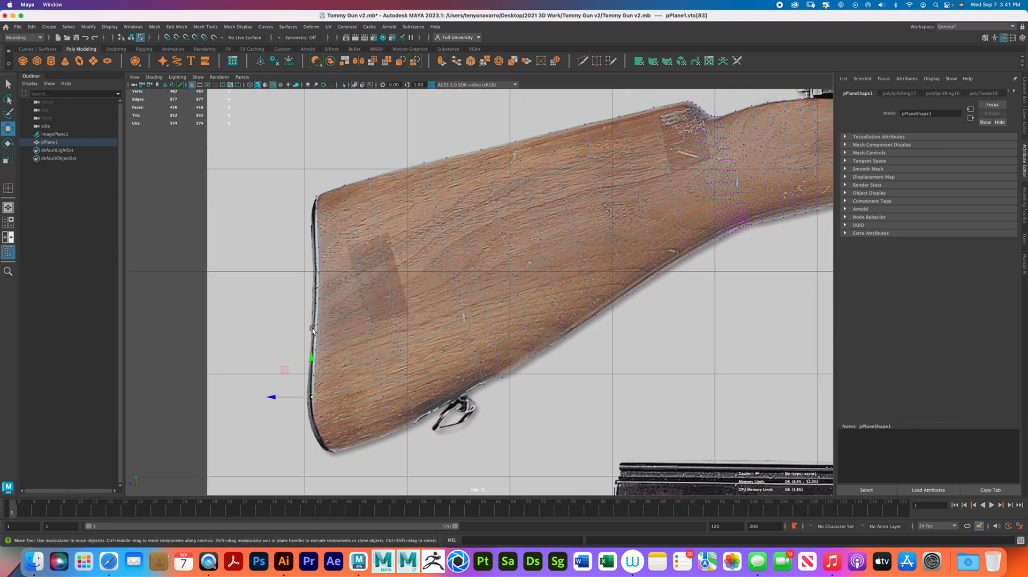
middle_click_drag(539, 275, 307, 378, "alt")
middle_click_drag(468, 280, 260, 349, "alt")
scroll(479, 305, "up", 4)
middle_click_drag(480, 296, 507, 248, "alt")
right_click_drag(508, 248, 573, 298, "alt")
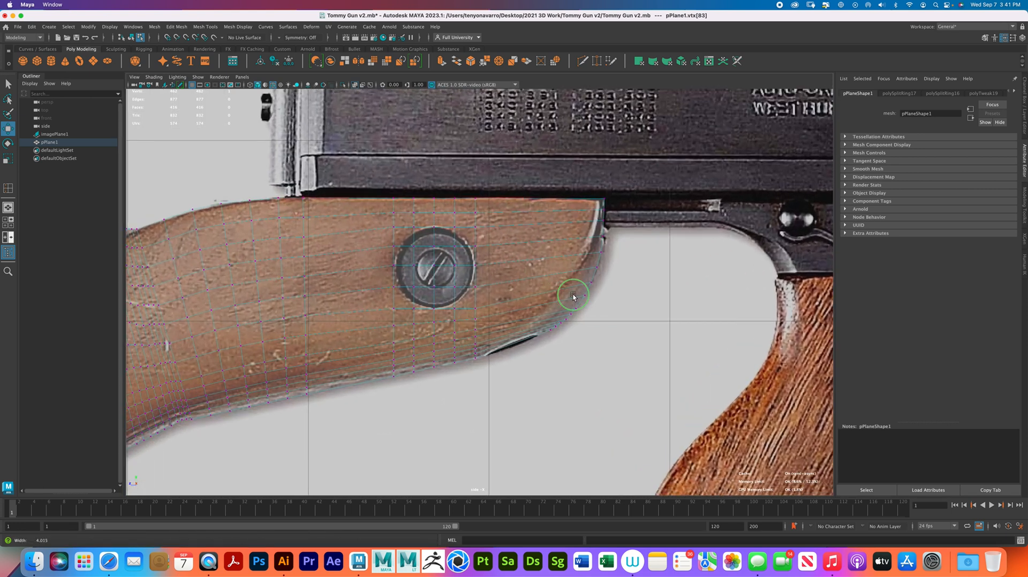
middle_click_drag(573, 298, 517, 270, "alt")
right_click_drag(516, 269, 658, 309, "alt")
mouse_move(548, 281)
left_mouse_down()
mouse_move(569, 310)
mouse_move(552, 299)
mouse_move(524, 305)
mouse_move(527, 319)
mouse_move(533, 285)
left_mouse_up()
mouse_move(531, 322)
left_mouse_down()
mouse_move(541, 306)
mouse_move(545, 314)
left_mouse_up()
middle_click_drag(560, 230, 558, 303, "alt")
mouse_move(557, 303)
right_mouse_down("alt")
mouse_move(562, 227)
mouse_move(665, 282)
right_mouse_up("alt")
mouse_move(626, 225)
left_mouse_down()
mouse_move(602, 219)
mouse_move(613, 196)
mouse_move(600, 186)
left_mouse_up()
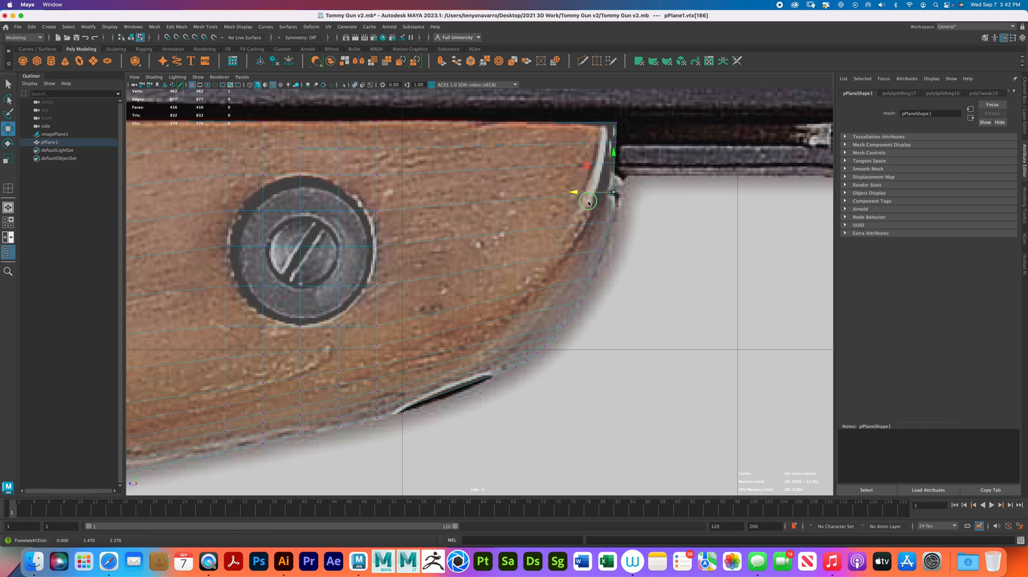
- Select the lengthwise edge loop beneath the stock's upper front corner, then select the front-edge vertex near it
right_click(586, 199)
left_click(589, 178)
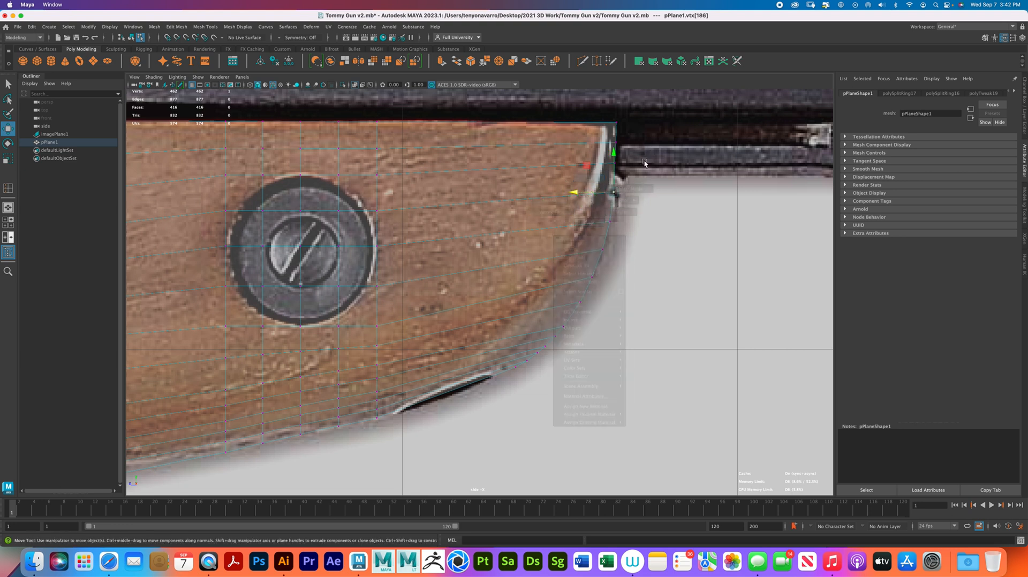
double_click(604, 170)
right_click_drag(605, 173, 562, 172)
left_click(614, 162)
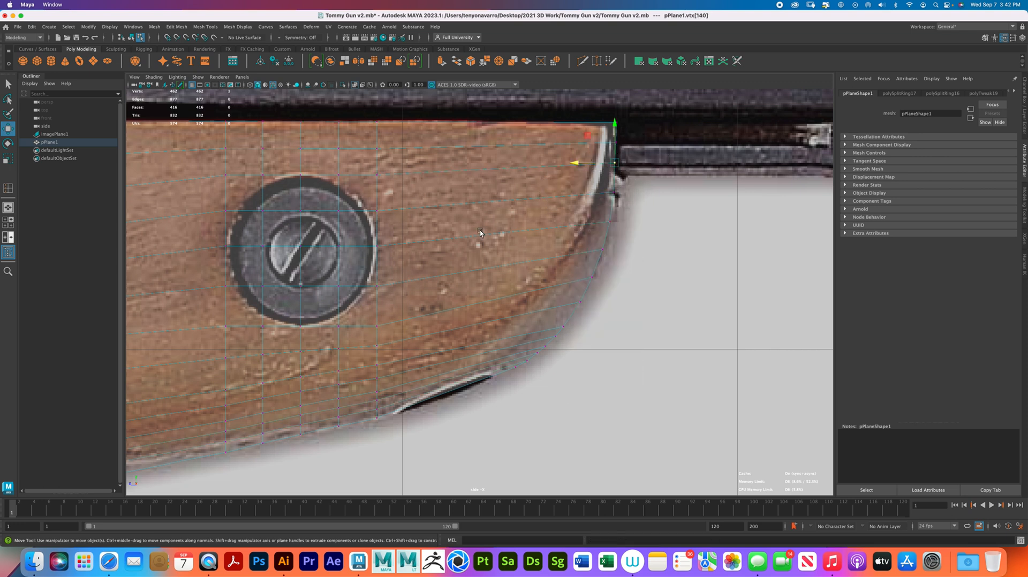
- Select the square block of faces covering the screw on the stock and circularize them
right_click_drag(481, 228, 447, 210, "alt")
middle_click_drag(447, 210, 548, 200, "alt")
right_click_drag(548, 199, 546, 220)
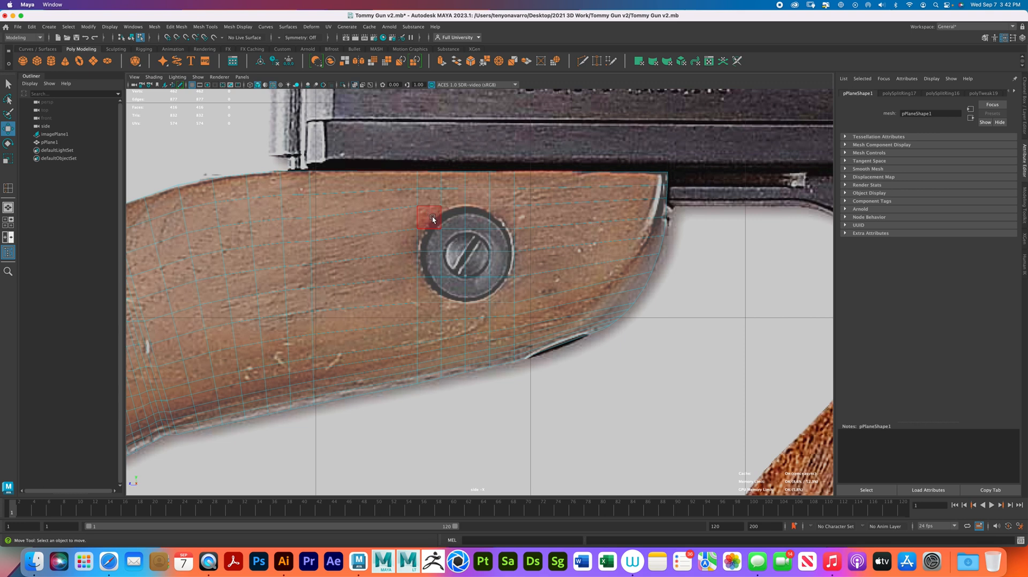
key("q")
left_click_drag(502, 294, 428, 213)
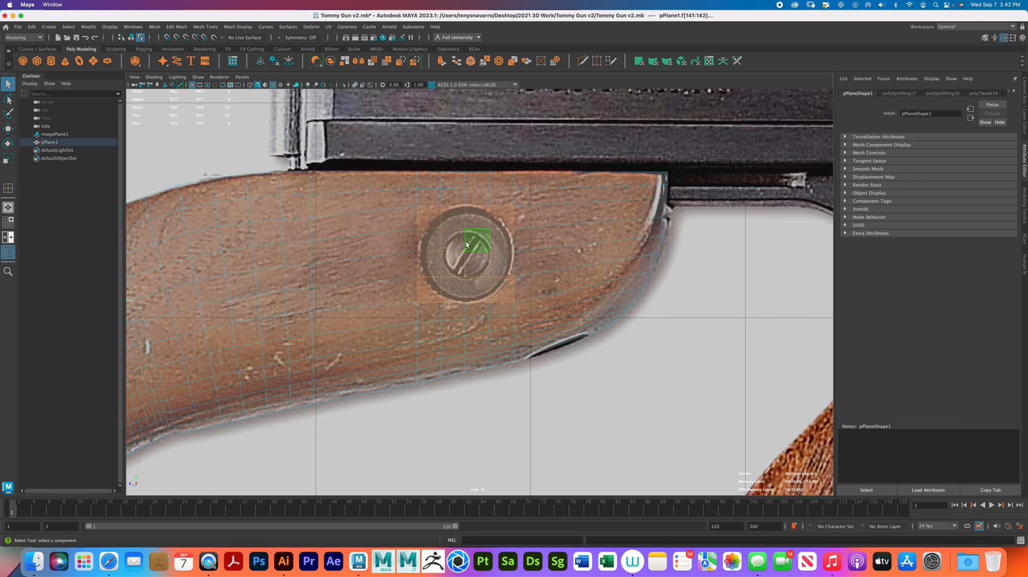
right_click(463, 241, "shift")
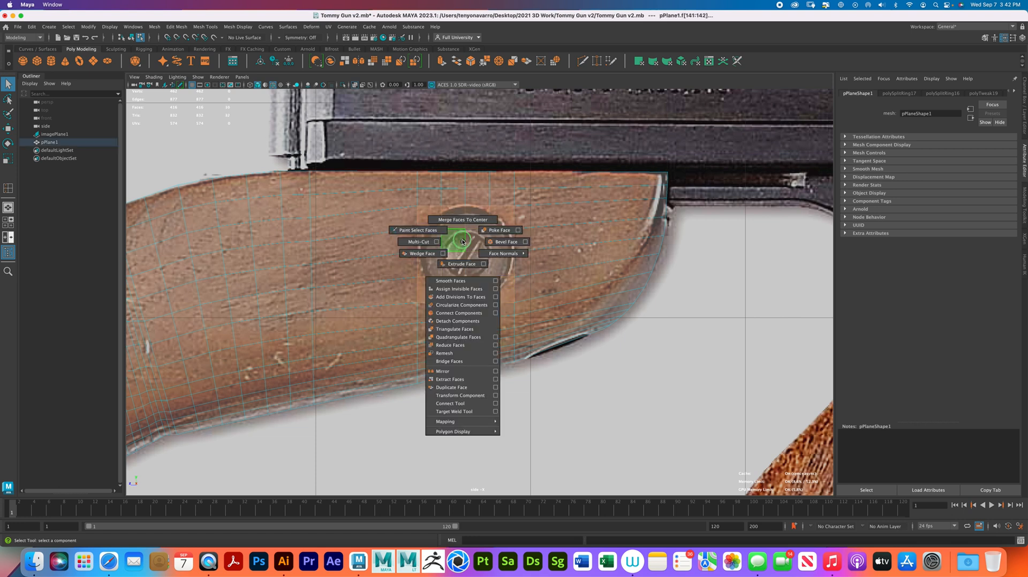
left_click(463, 305)
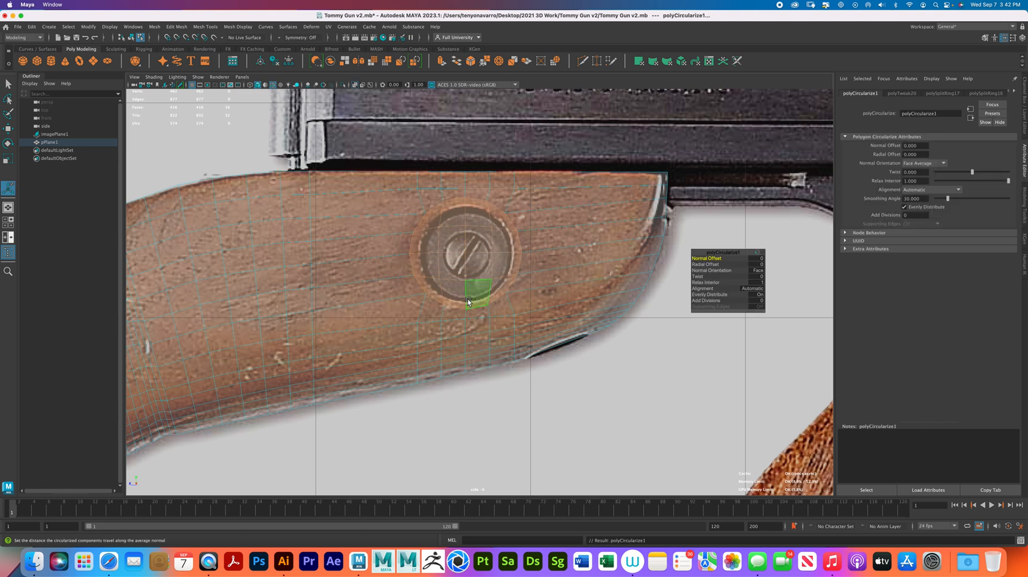
- Set the circularized faces' normal offset to 0.01 and radial offset to -0.034, and nudge them into line with the screw's outer rim
left_click_drag(713, 258, 715, 258)
left_click(705, 263)
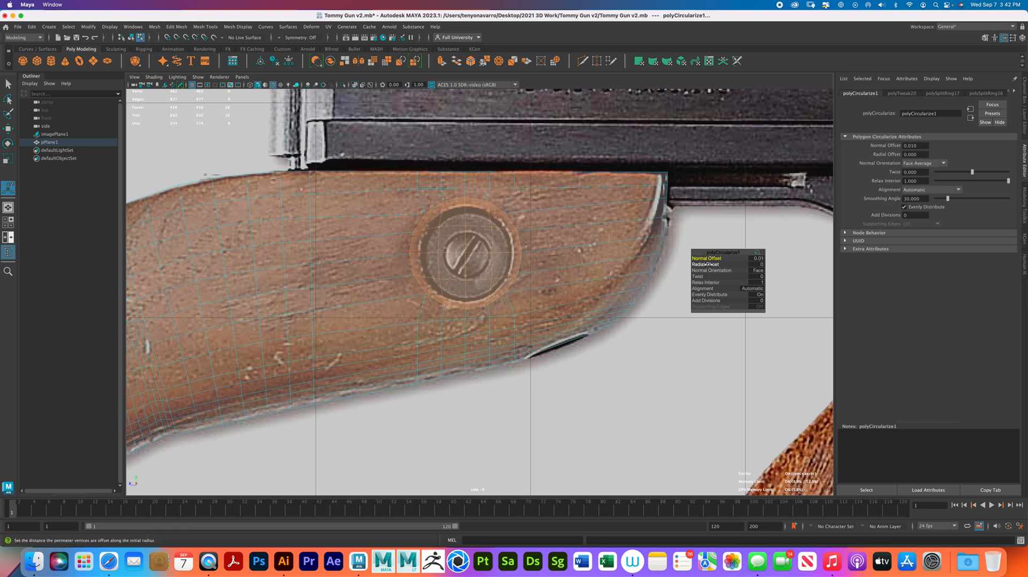
left_click_drag(718, 264, 701, 261)
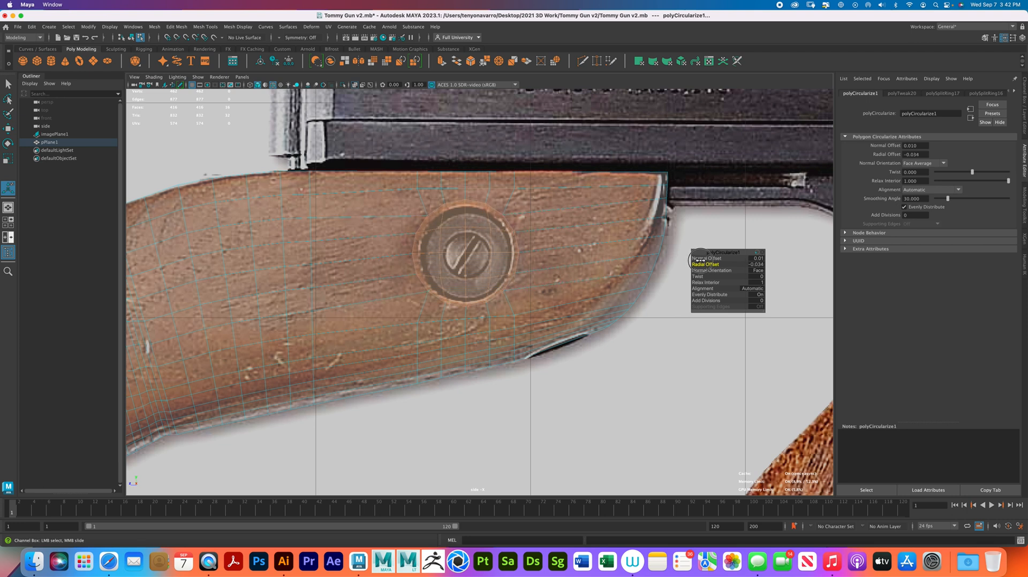
key("w")
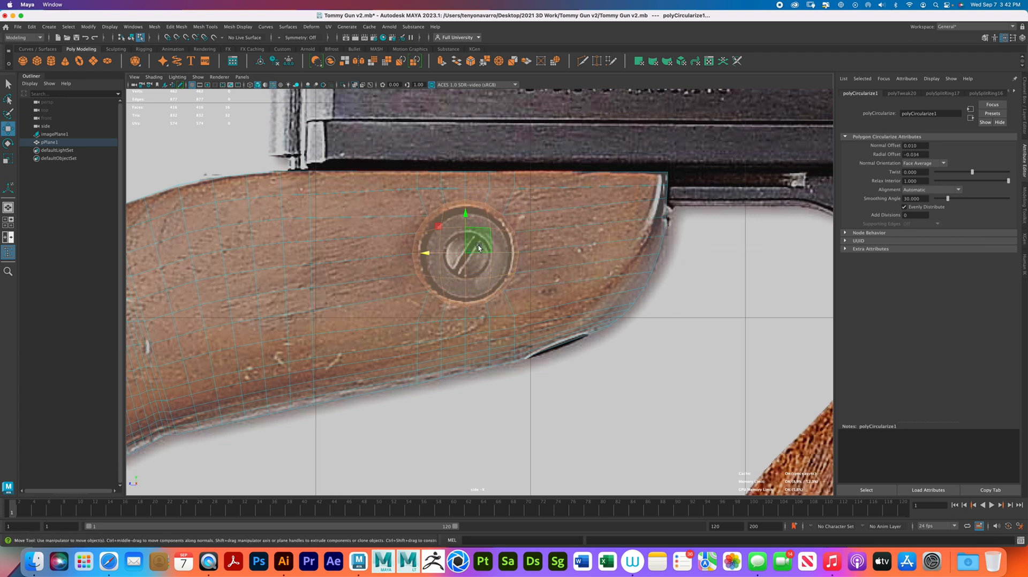
left_click_drag(467, 249, 469, 252)
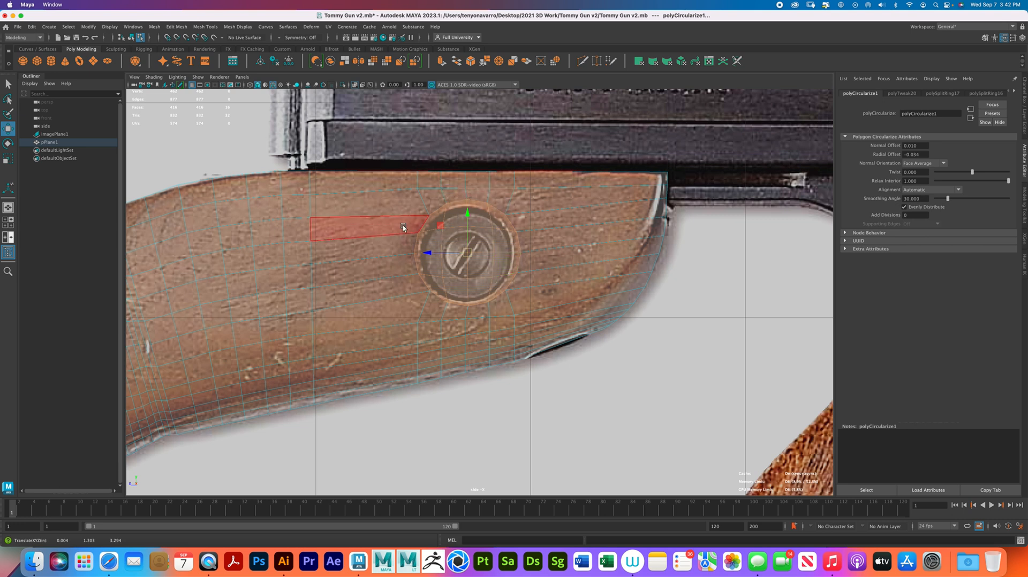
- Return the stock mesh to object selection and change the number of edge loops in the Insert Edge Loop tool's settings
key("q")
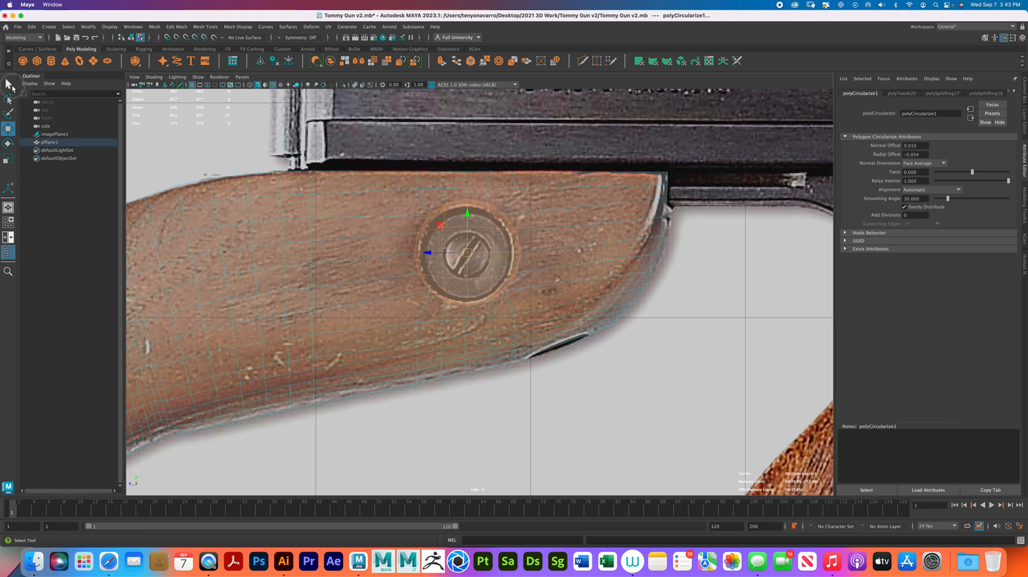
right_click_drag(488, 233, 516, 222)
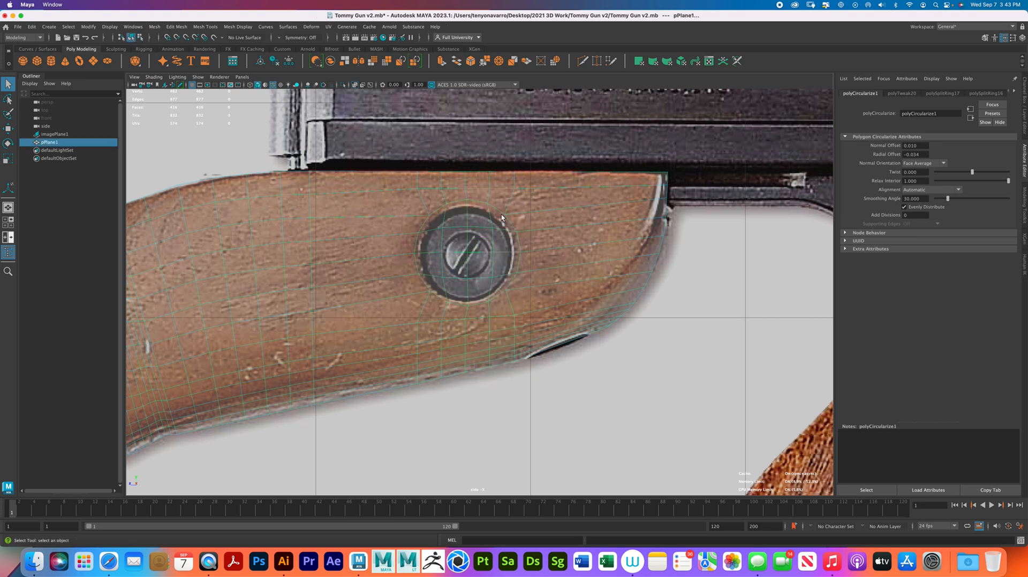
left_click(214, 27)
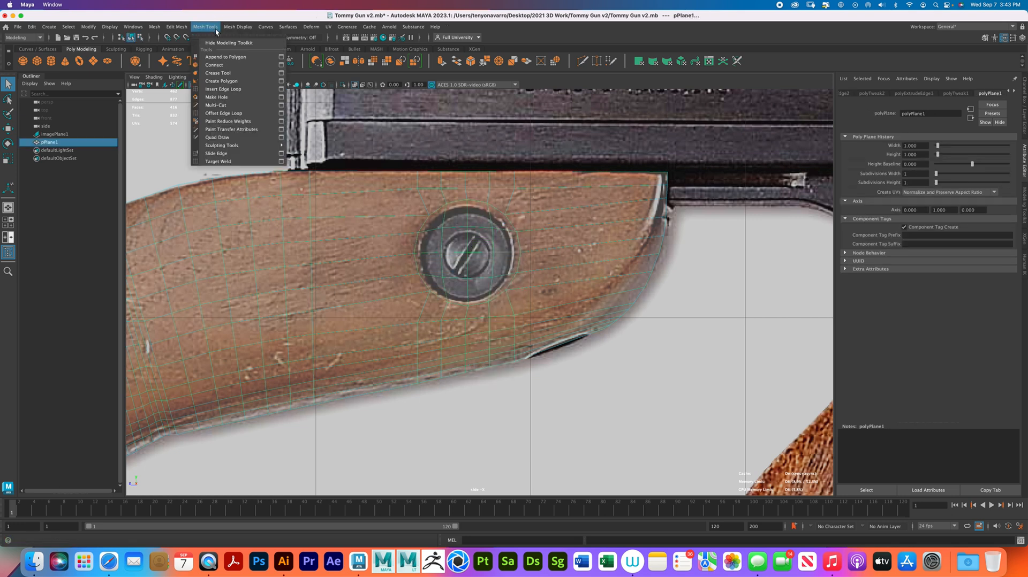
left_click(237, 88)
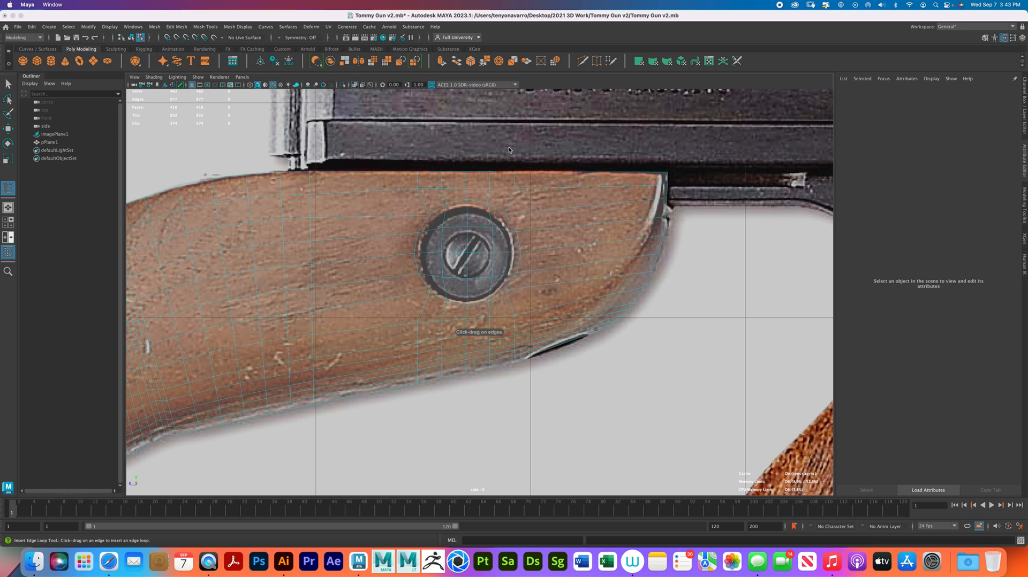
double_click(8, 189)
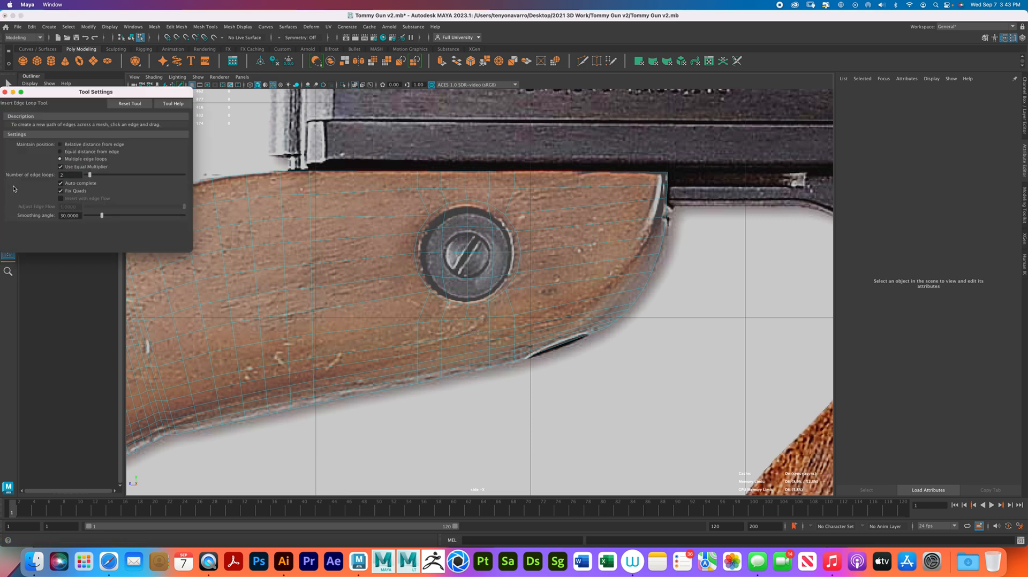
double_click(70, 175)
left_click(5, 93)
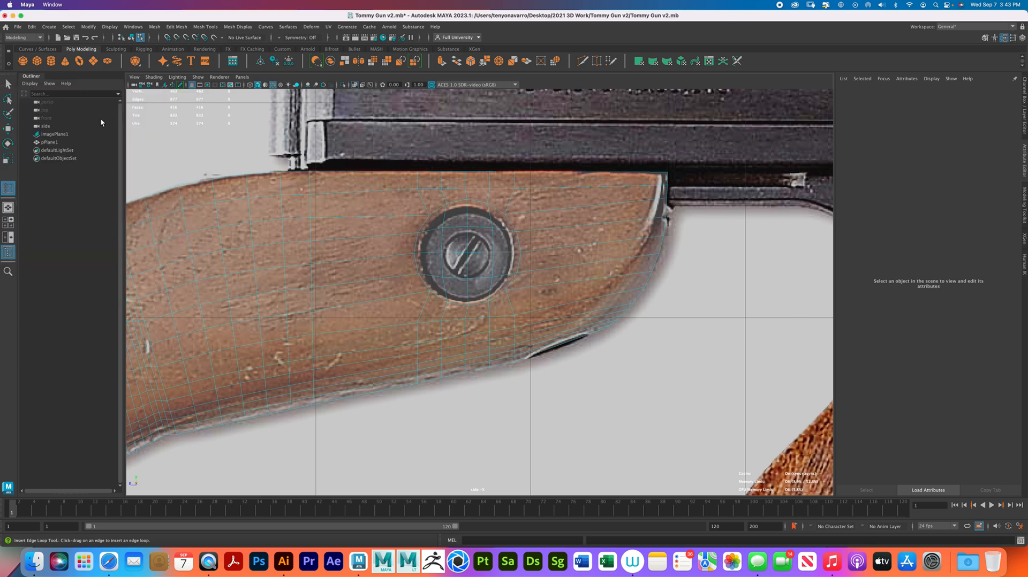
- Insert edge loops through the rows and columns of faces that cross the screw circle
left_click(437, 212)
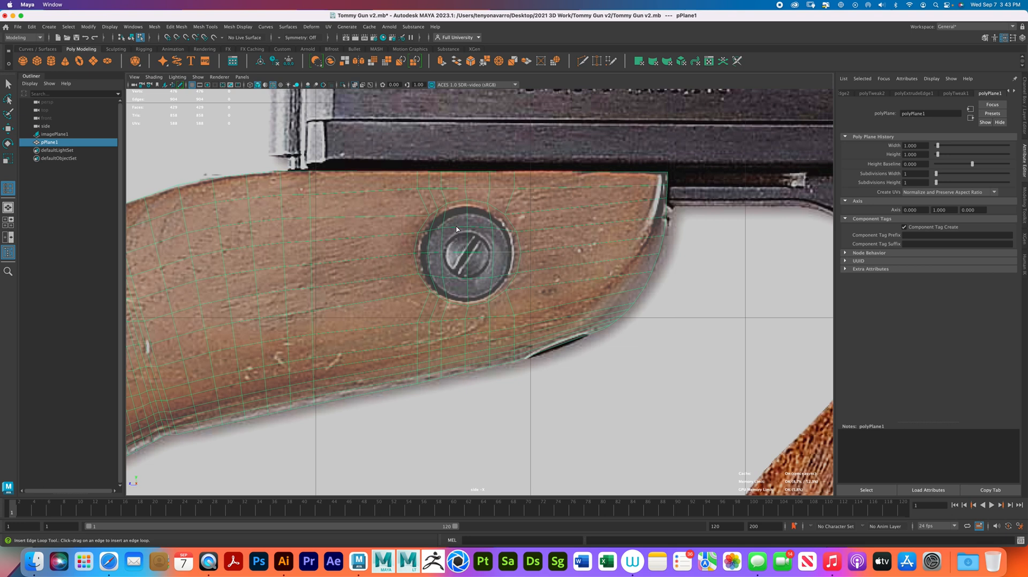
left_click(491, 231)
left_click(477, 229)
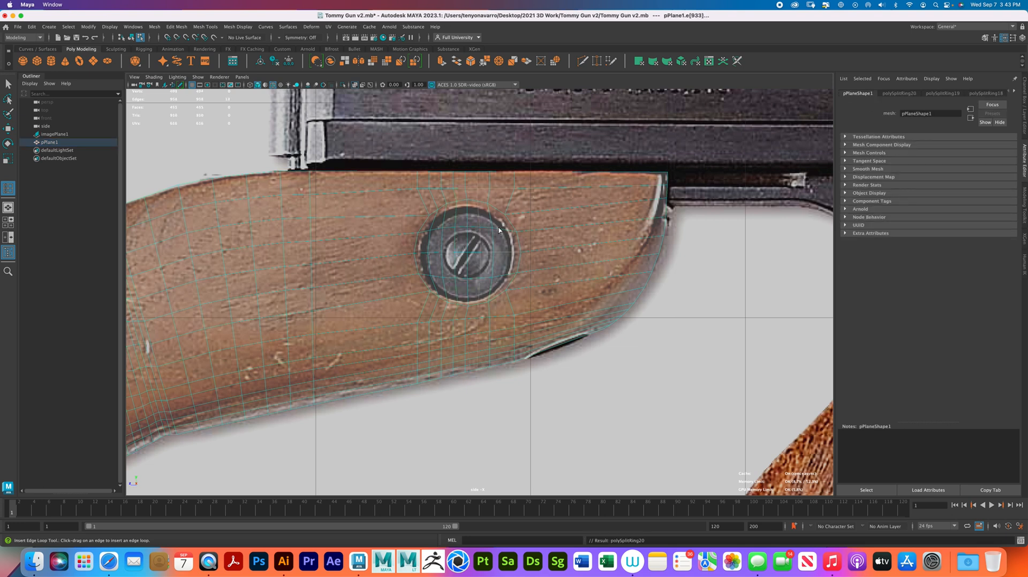
left_click(510, 225)
left_click(518, 241)
left_click(519, 261)
left_click(515, 282)
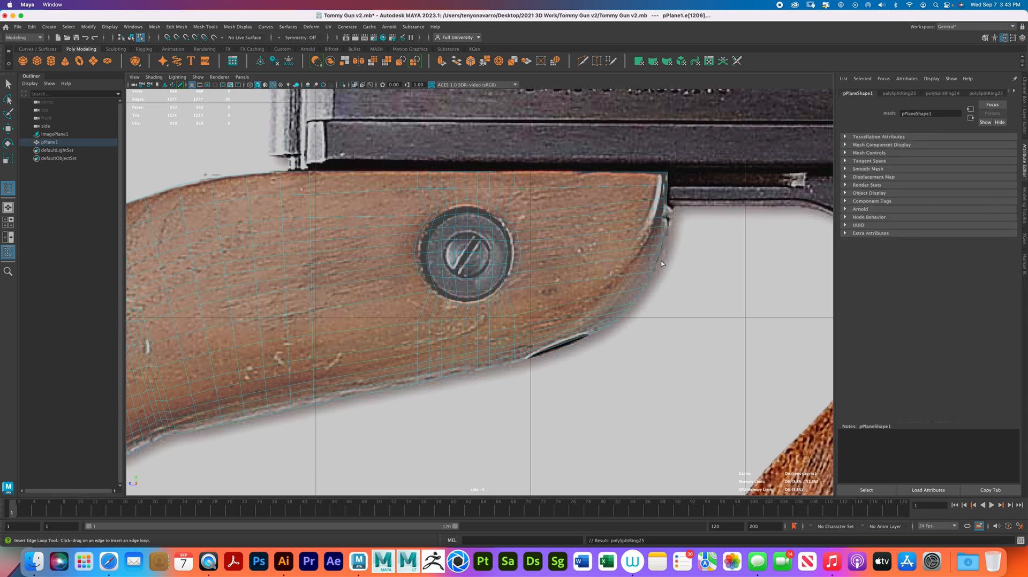
- Select all the subdivided faces inside the screw circle, circularize them again, and nudge them to center on the screw
right_click_drag(481, 247, 481, 259)
key("q")
left_click(476, 258)
left_click(476, 252)
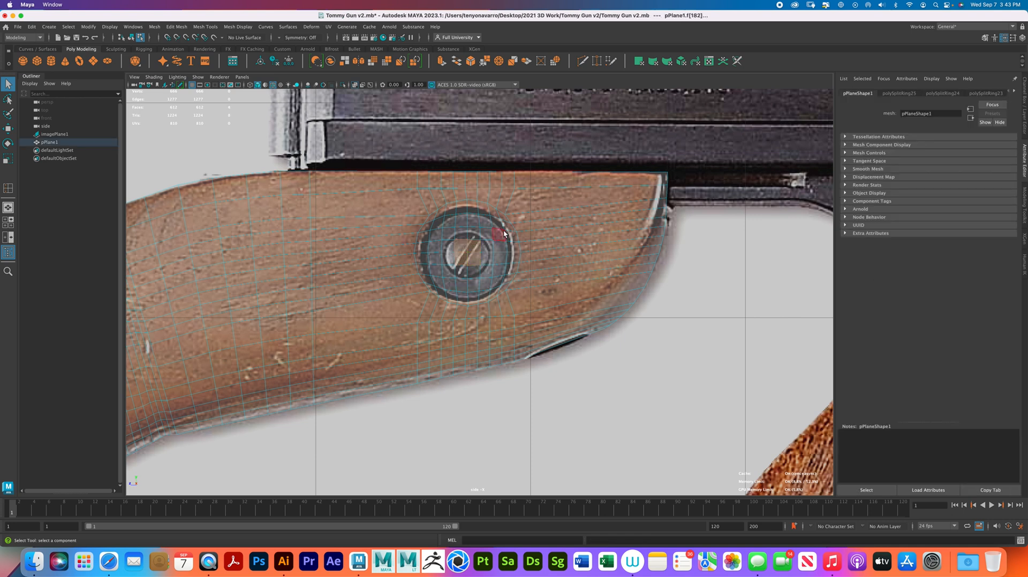
key("shift+period")
key("shift+period")
key("shift+period")
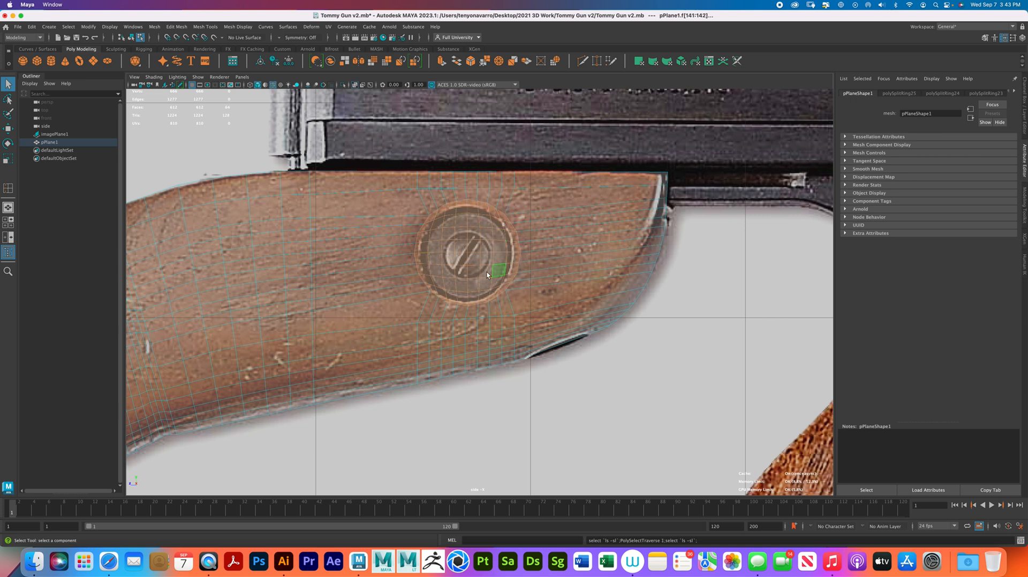
right_click_drag(488, 239, 481, 303, "shift")
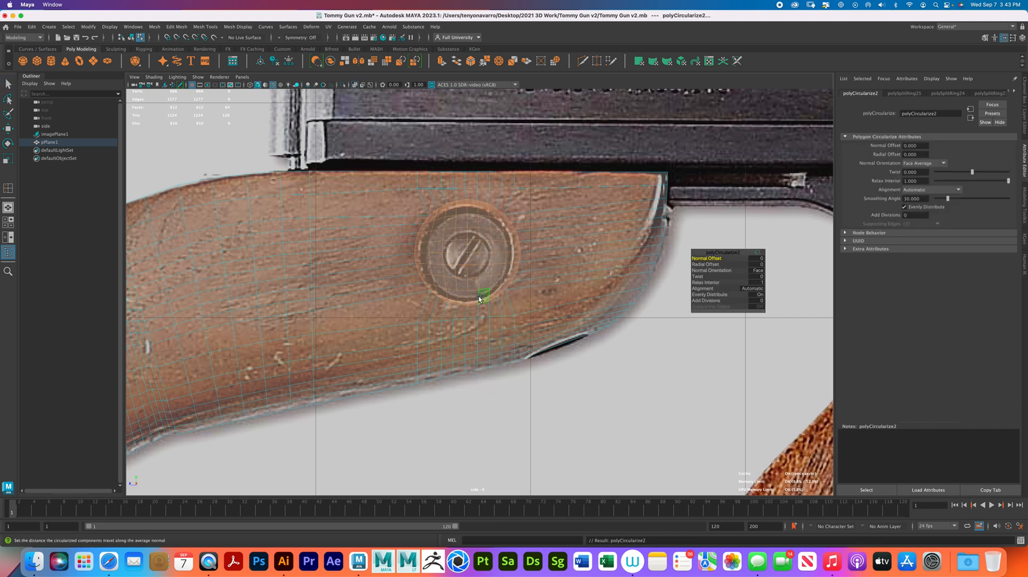
scroll(486, 287, "up", 3)
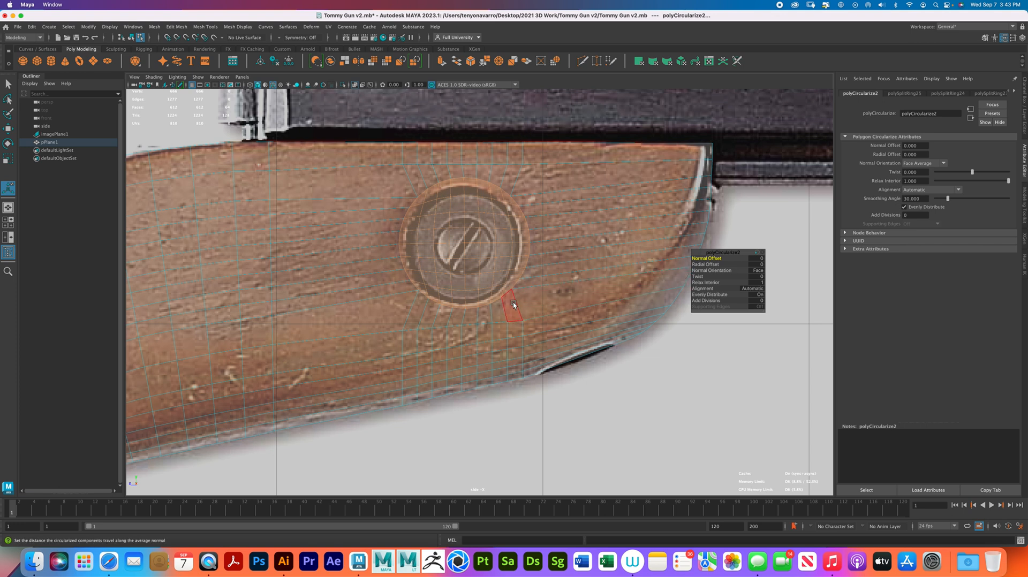
key("w")
left_click_drag(462, 243, 463, 242)
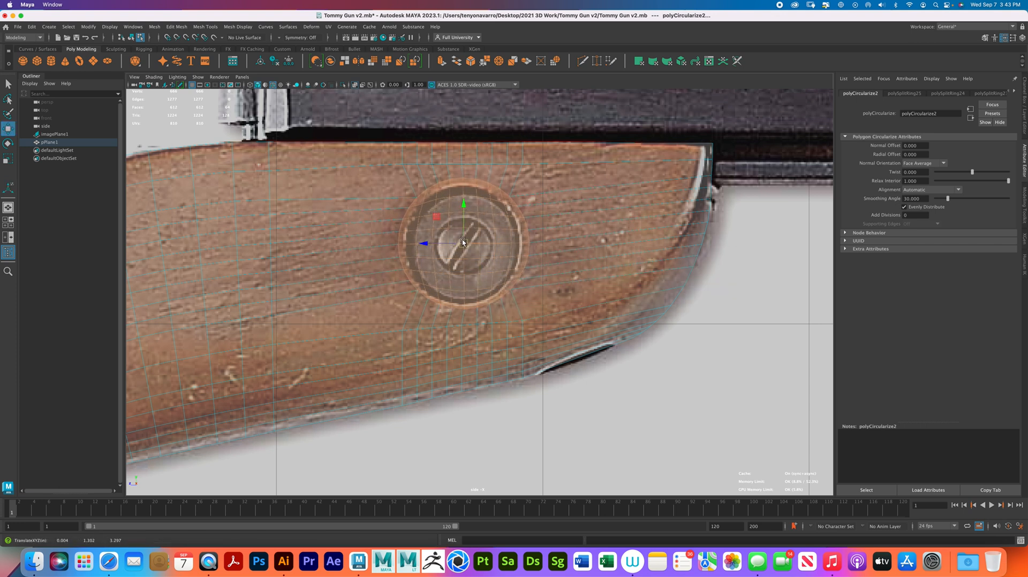
- Extrude the circular faces over the screw and scale them slightly inward to form a thin ring at the rim
key("ctrl+e")
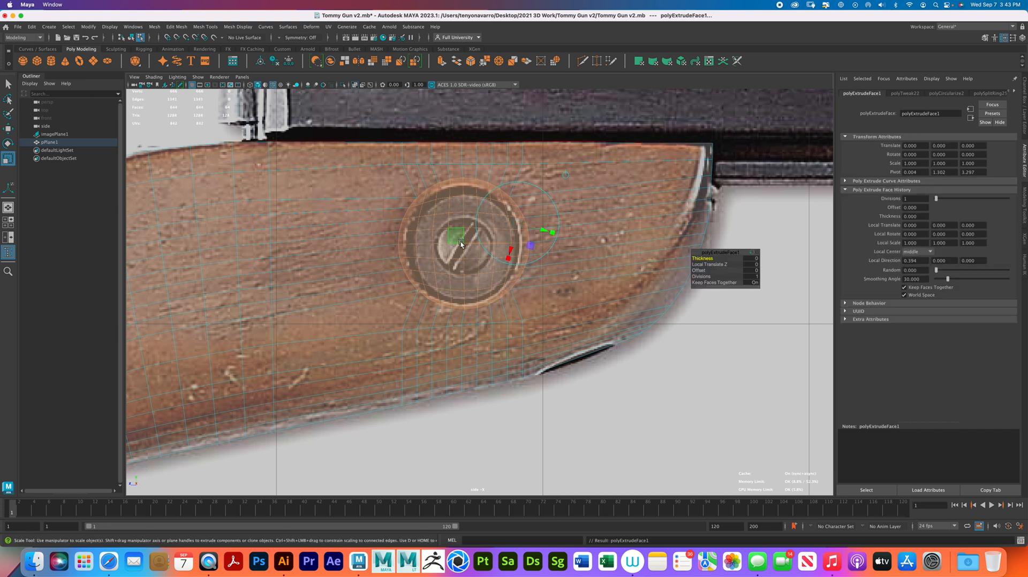
key("r")
left_click_drag(465, 242, 454, 246)
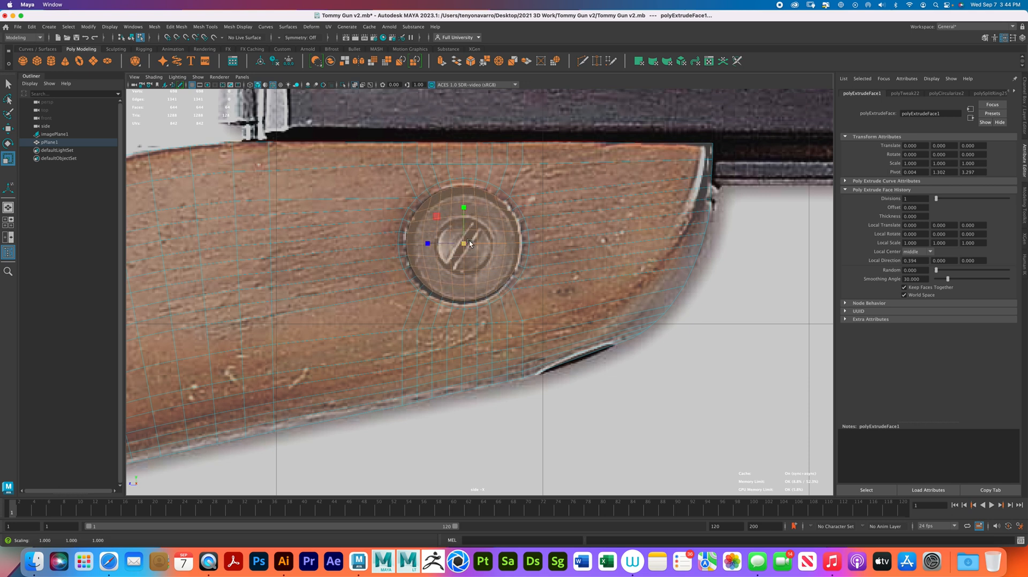
right_click_drag(468, 242, 503, 224)
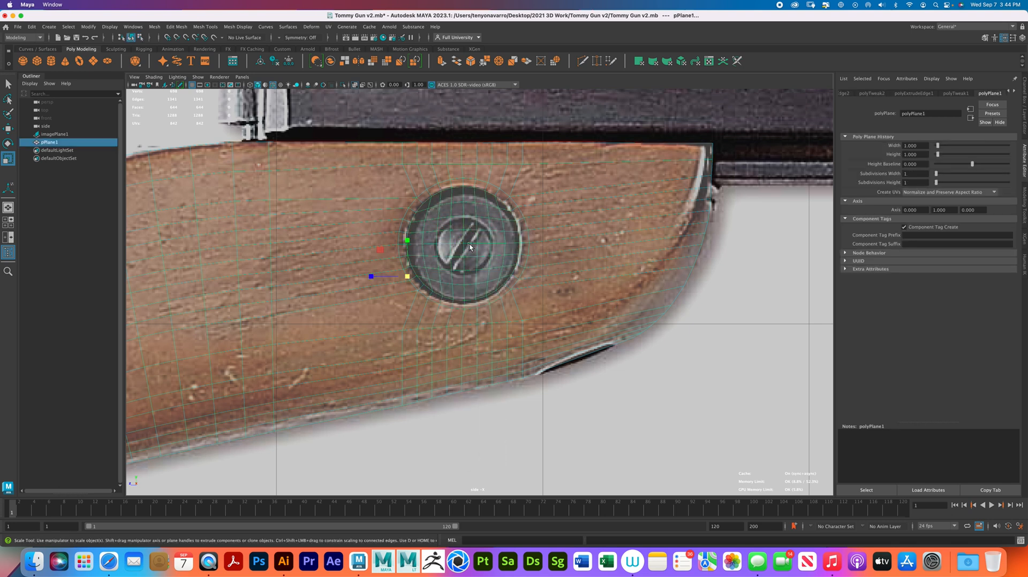
- Examine the stock mesh in the perspective view and compare its whole outline with the side-view reference
key("space")
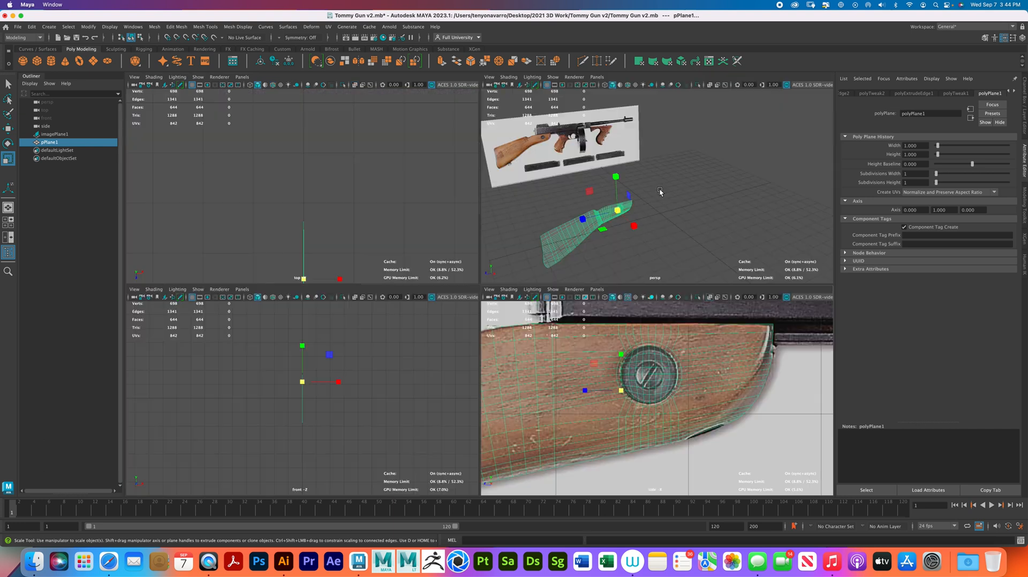
left_click_drag(660, 192, 664, 223, "alt")
key("space")
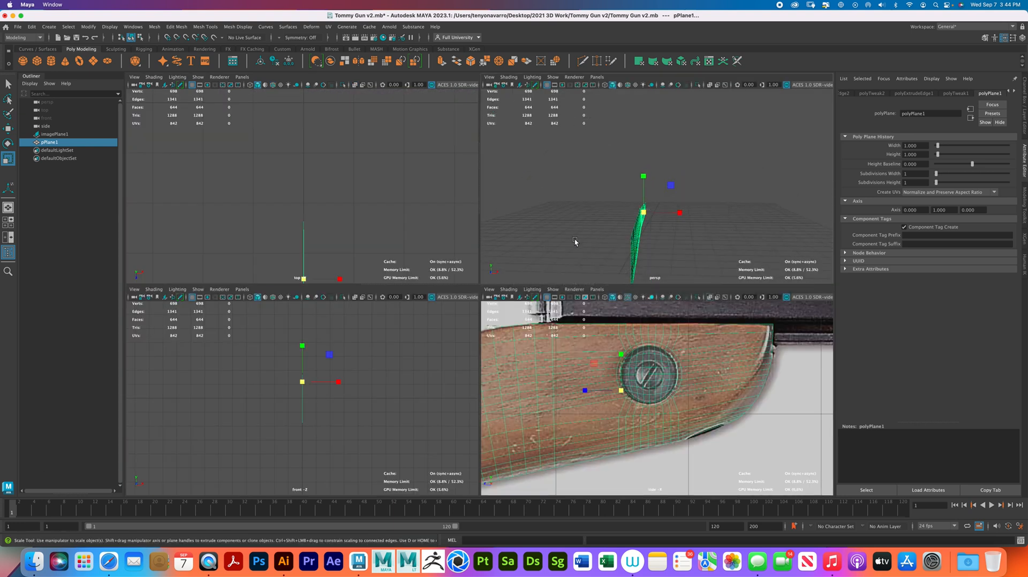
key("space")
key("space")
scroll(554, 361, "down", 3)
key("space")
scroll(425, 278, "up", 5)
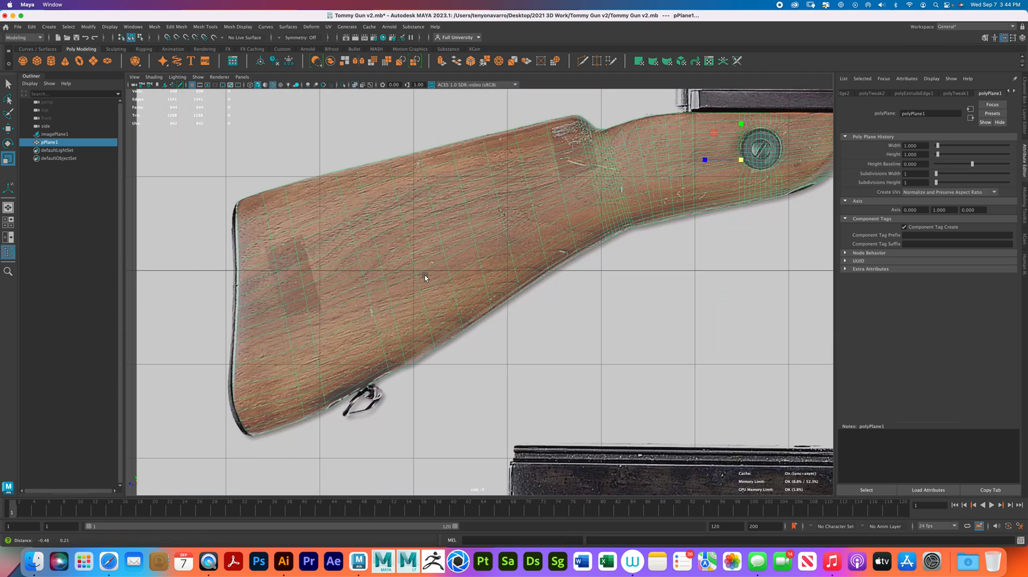
middle_click_drag(425, 277, 370, 275, "alt")
middle_click_drag(557, 209, 321, 259, "alt")
scroll(381, 259, "up", 2)
right_click_drag(374, 262, 411, 249)
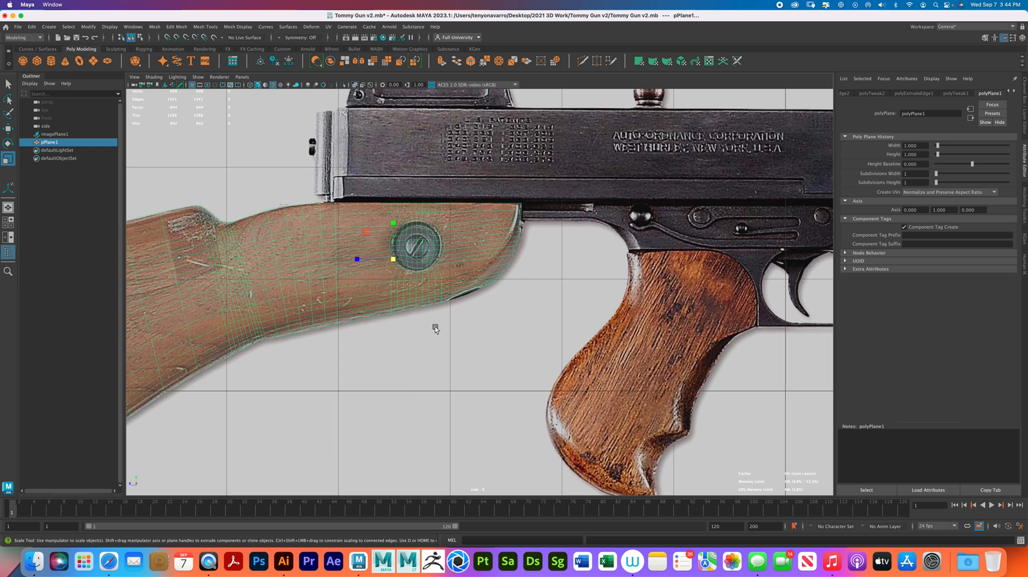
left_click(435, 327)
scroll(435, 327, "down", 5)
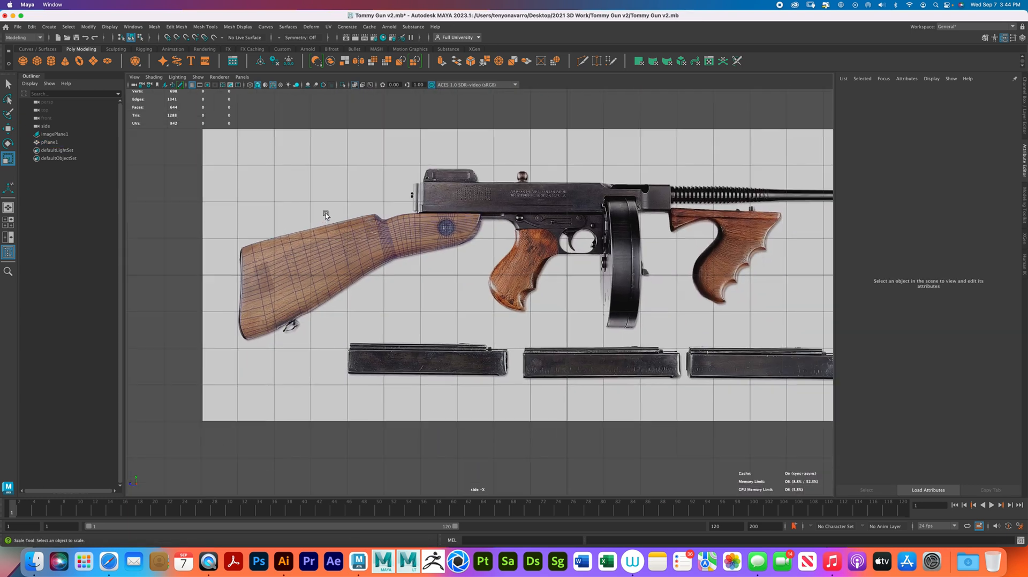
- Select the stock mesh and examine it edge-on in the top view for faces that stick out of the plane
left_click(337, 239)
key("space")
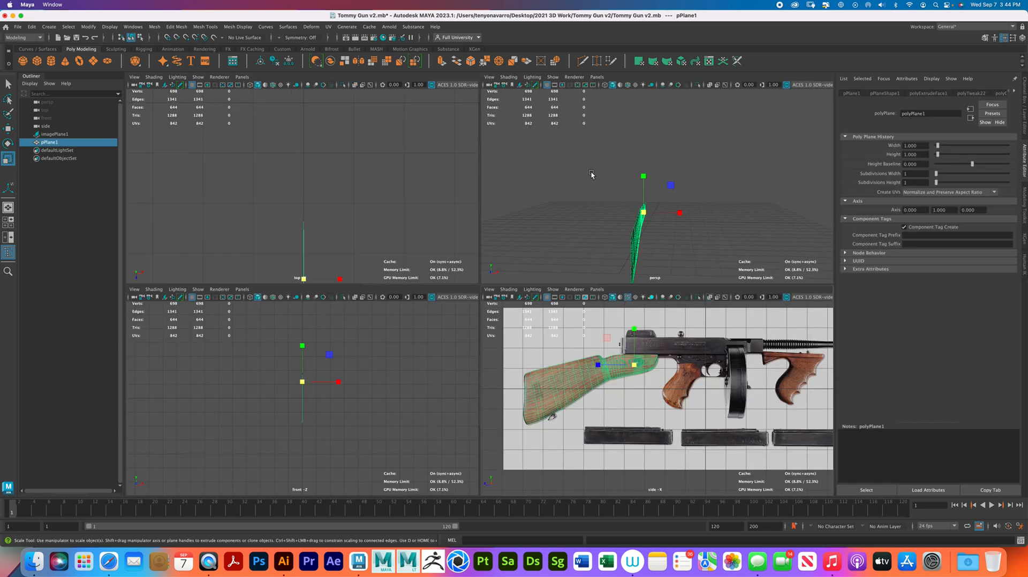
left_click_drag(670, 225, 367, 199, "alt")
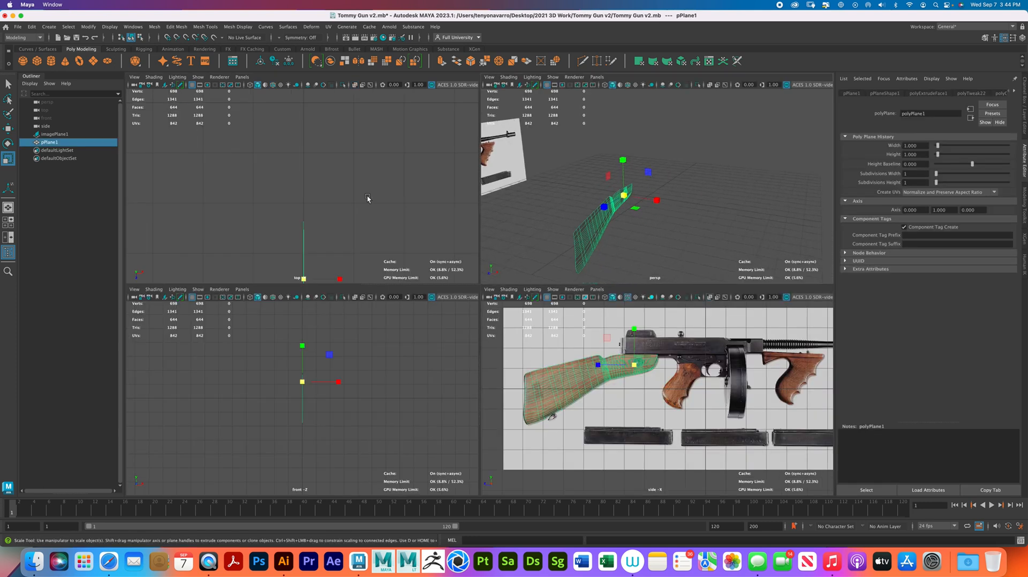
middle_click_drag(357, 249, 332, 167, "alt")
scroll(297, 194, "up", 5)
mouse_move(332, 206)
middle_mouse_down("alt")
mouse_move(341, 219)
mouse_move(347, 211)
middle_mouse_up("alt")
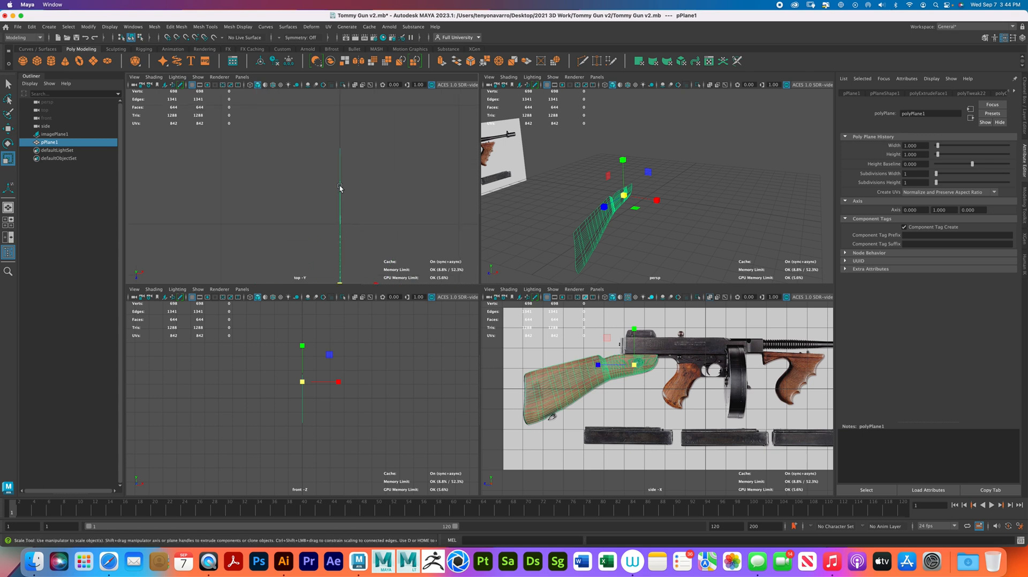
right_click_drag(362, 197, 298, 193, "alt")
middle_click_drag(312, 189, 304, 141, "alt")
right_click_drag(315, 171, 227, 233, "alt")
right_click_drag(308, 228, 265, 225)
- Select all the stock's vertices and flatten them along the X axis with the Scale tool, then return to object selection
left_click_drag(258, 151, 357, 271)
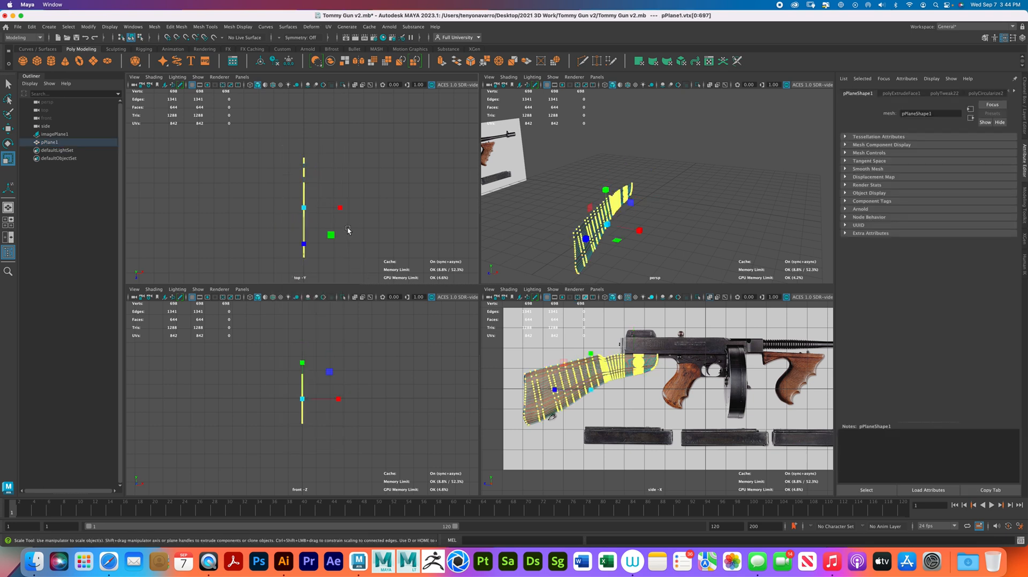
left_click_drag(346, 202, 192, 201)
right_click_drag(295, 191, 475, 268, "alt")
middle_click_drag(334, 225, 358, 182, "alt")
left_click_drag(367, 207, 203, 217)
right_click_drag(329, 188, 365, 174)
left_click(368, 186)
left_click(334, 189)
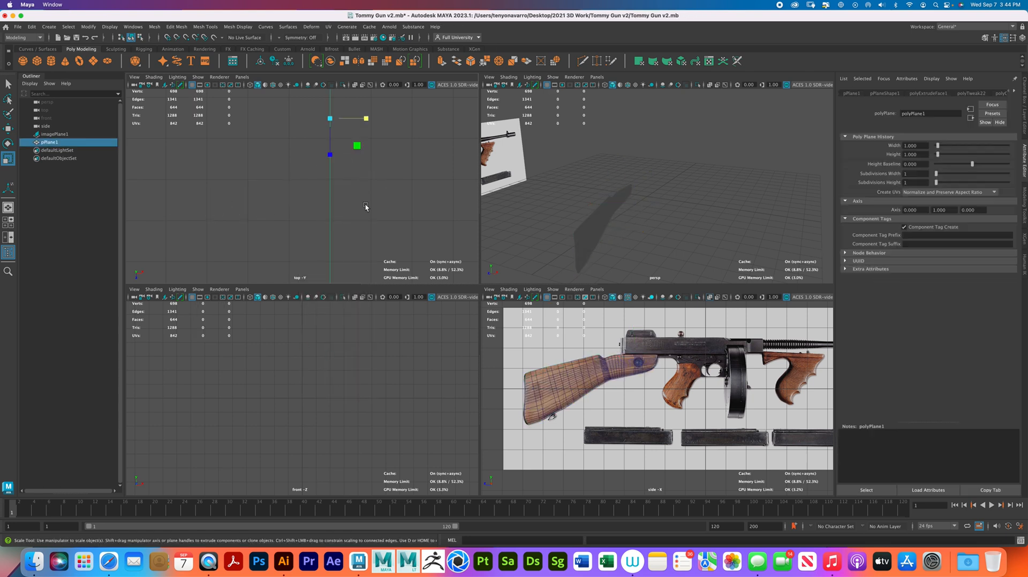
right_click_drag(353, 181, 332, 184, "alt")
right_click_drag(384, 205, 292, 218, "alt")
middle_click_drag(339, 242, 327, 226, "alt")
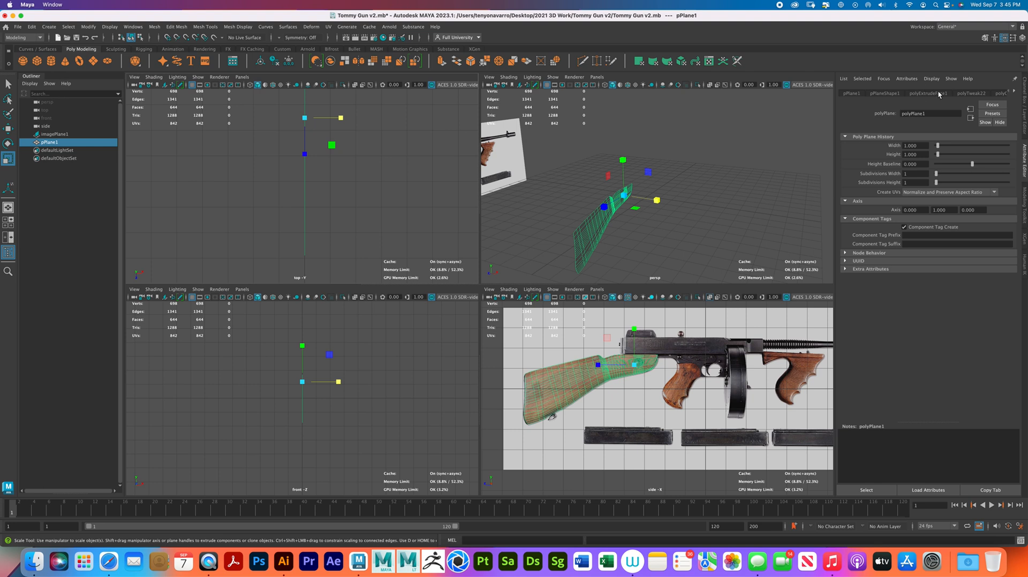
- Look through the stock mesh's accumulated construction history nodes in the Attribute Editor
scroll(937, 90, "down", 2)
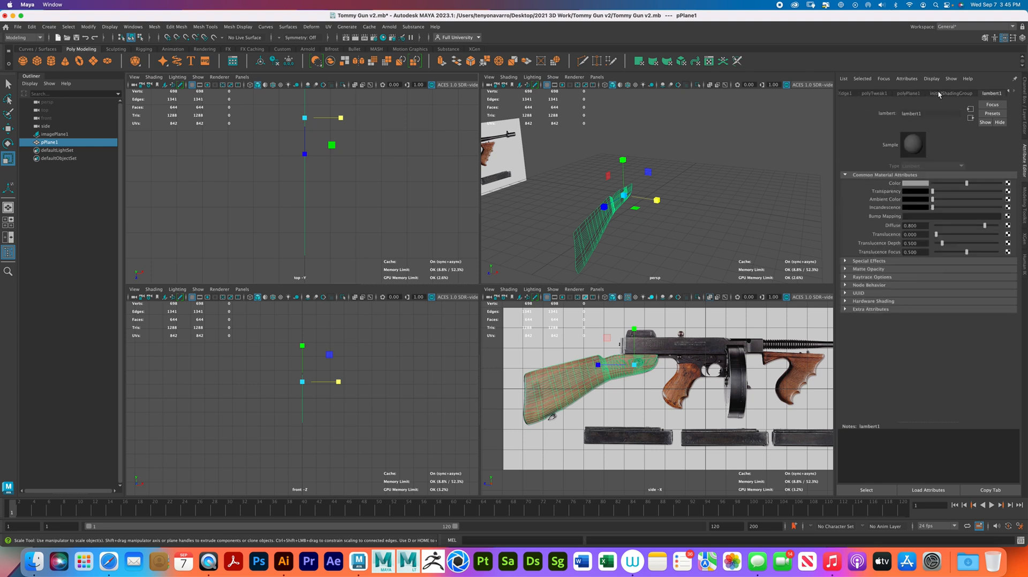
left_click(1009, 92)
left_click(1010, 92)
left_click(1011, 93)
left_click(1010, 93)
left_click(1010, 93)
left_click(1011, 92)
left_click(1010, 93)
left_click(1010, 93)
left_click(1010, 92)
left_click(1010, 92)
left_click(1010, 93)
left_click(1010, 93)
left_click(1011, 92)
left_click(1010, 92)
left_click(1011, 93)
left_click(1010, 93)
left_click(1010, 92)
left_click(1010, 92)
- Delete all construction history in the scene and the non-deformer history of the selected stock mesh
left_click(8, 84)
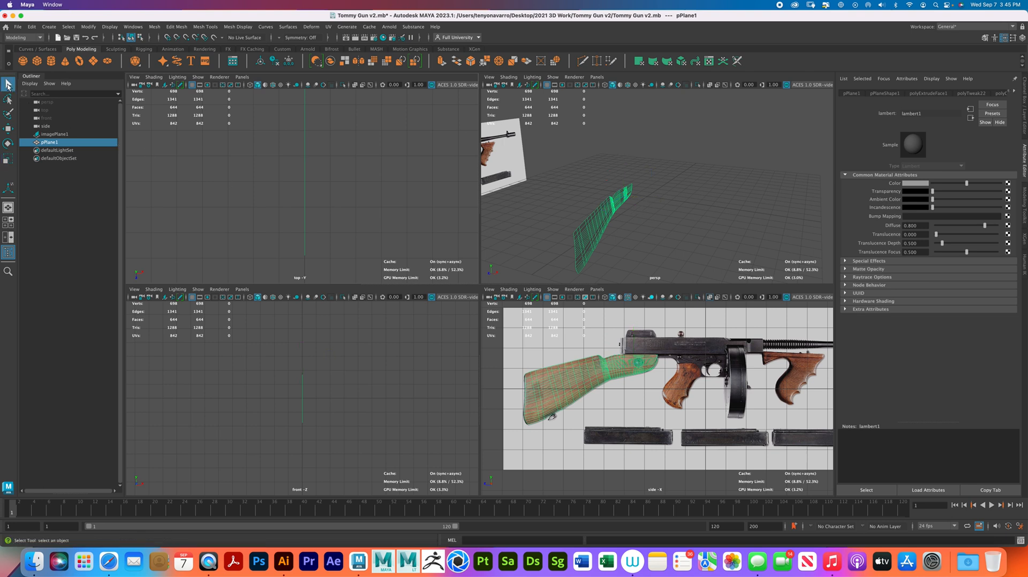
left_click(32, 28)
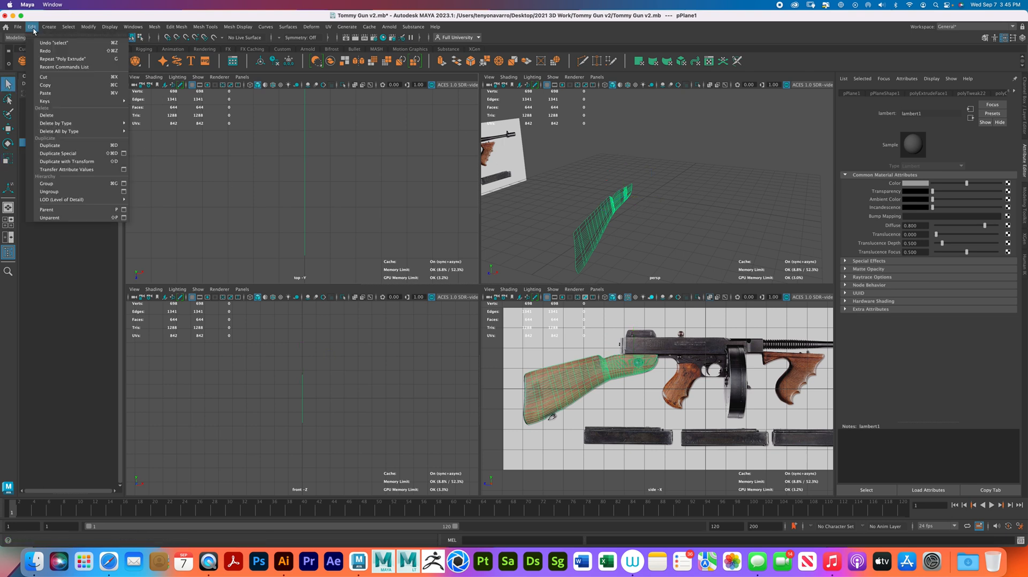
mouse_move(105, 134)
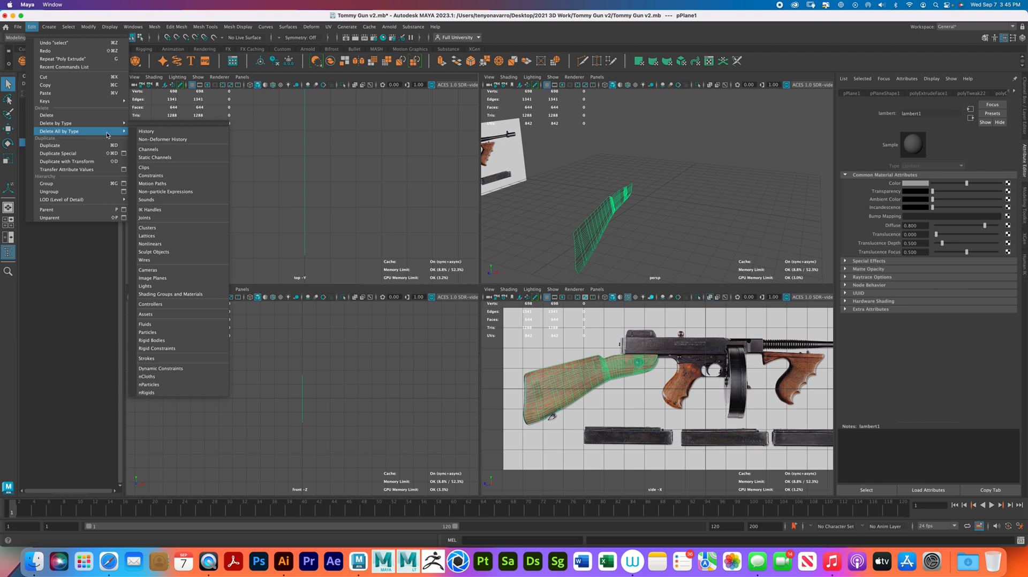
left_click(147, 132)
left_click(32, 27)
mouse_move(107, 123)
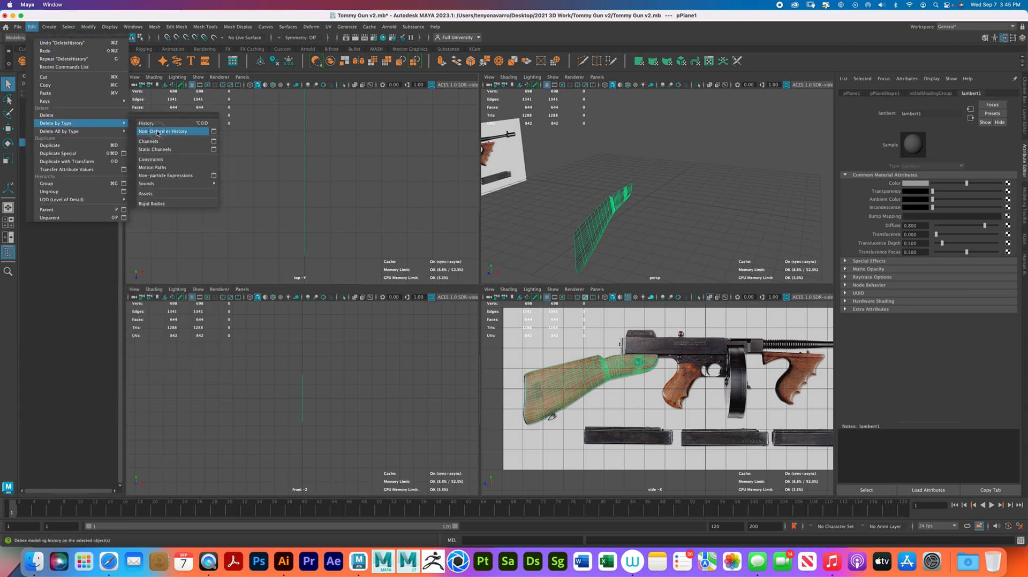
left_click(158, 131)
- Freeze the flat stock mesh's transformations, center its pivot and deselect it
left_click(88, 27)
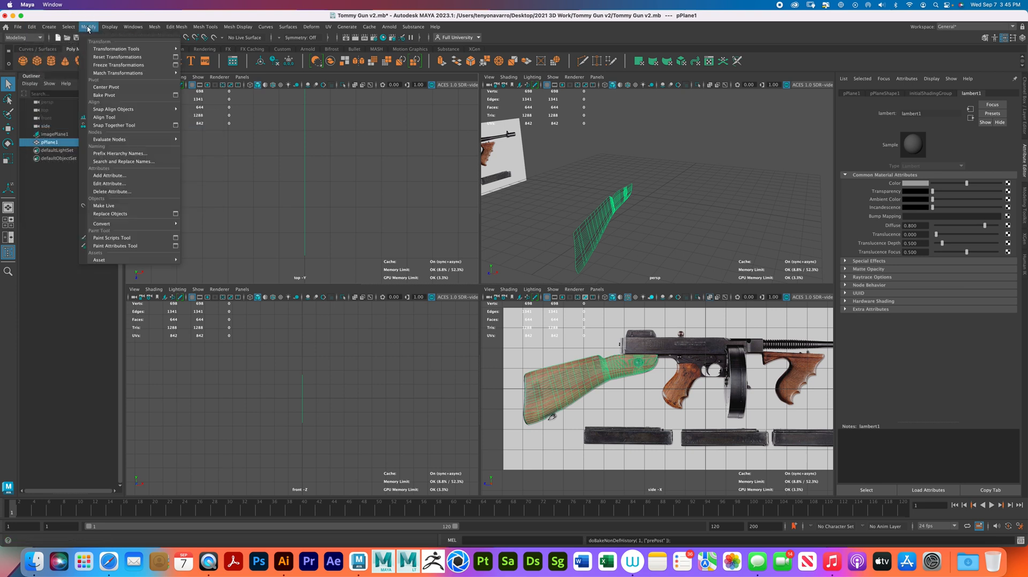
left_click(117, 65)
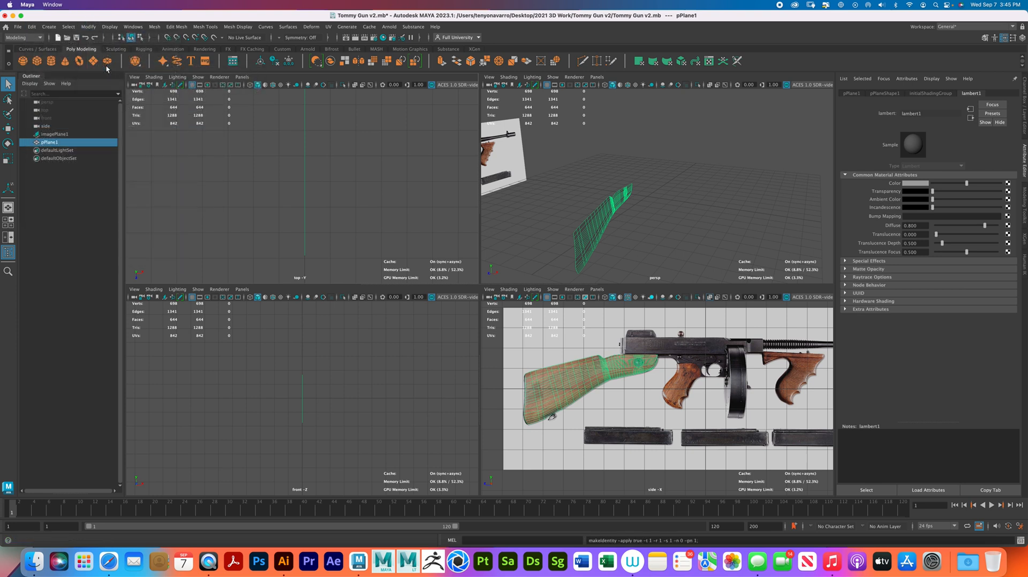
left_click(90, 27)
left_click(120, 91)
left_click(652, 218)
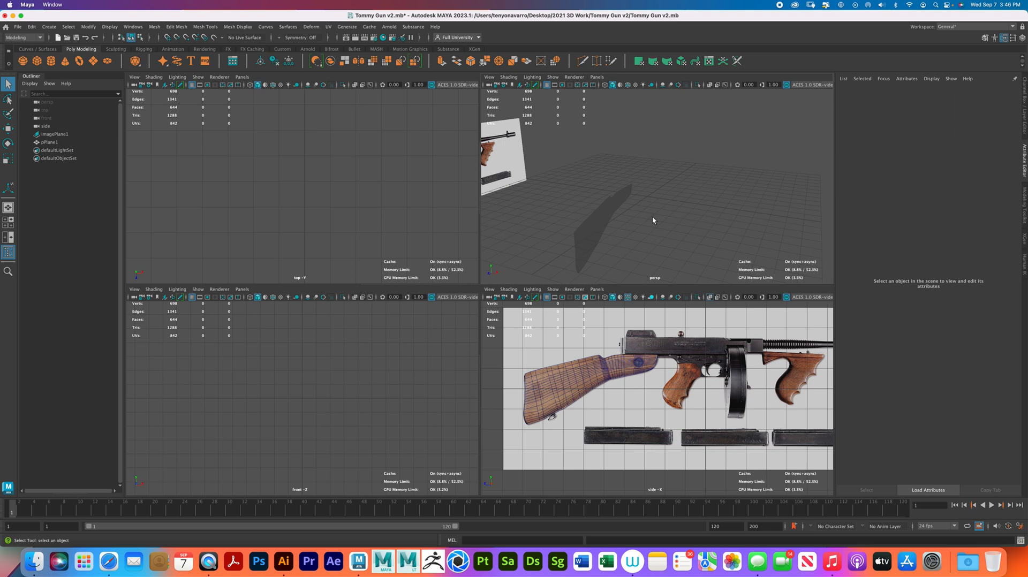
- Extrude the whole flat stock mesh about 0.673 in local Z to give it thickness, and return to object selection
left_click(602, 225)
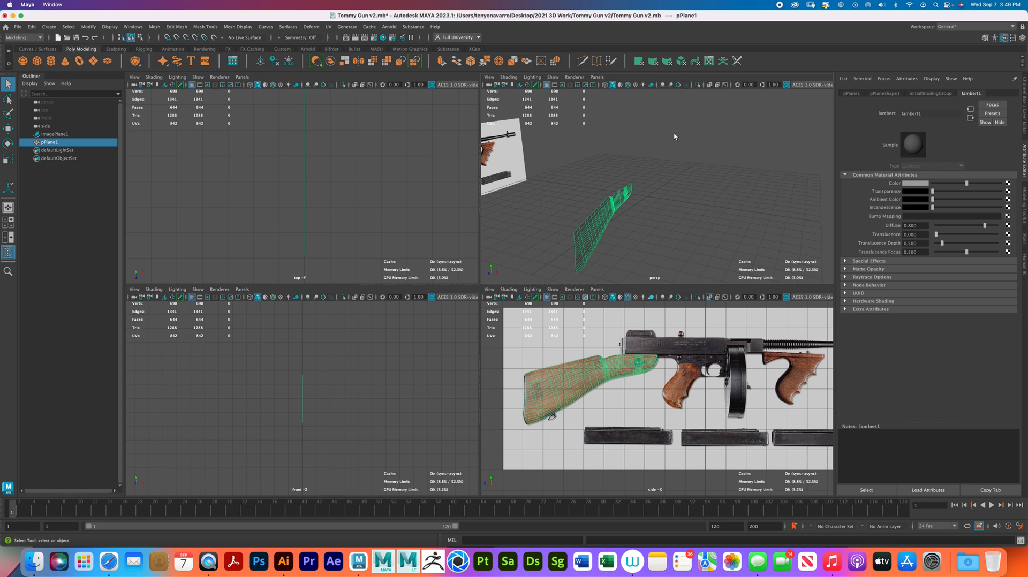
key("ctrl+e")
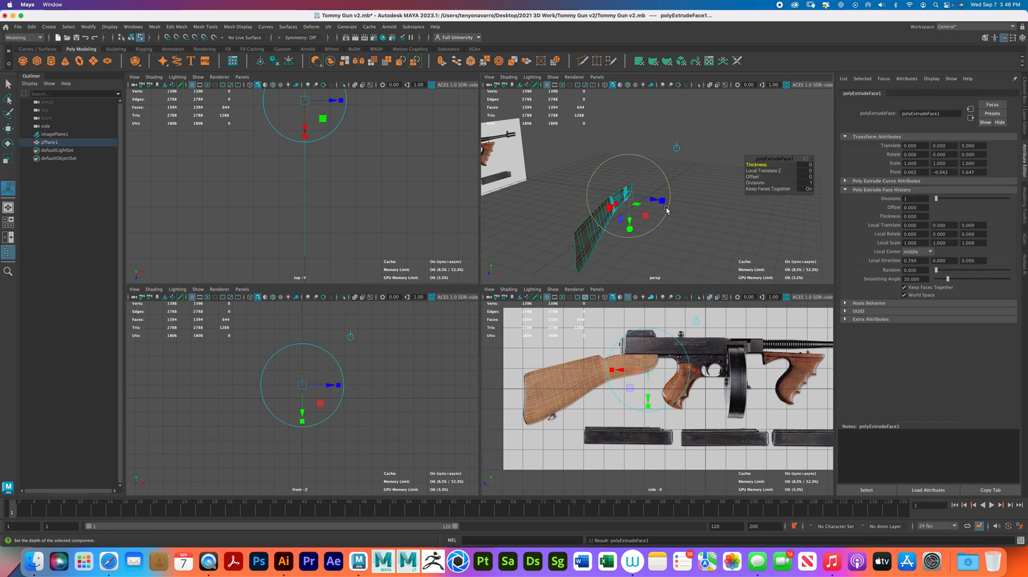
left_click_drag(654, 201, 664, 201)
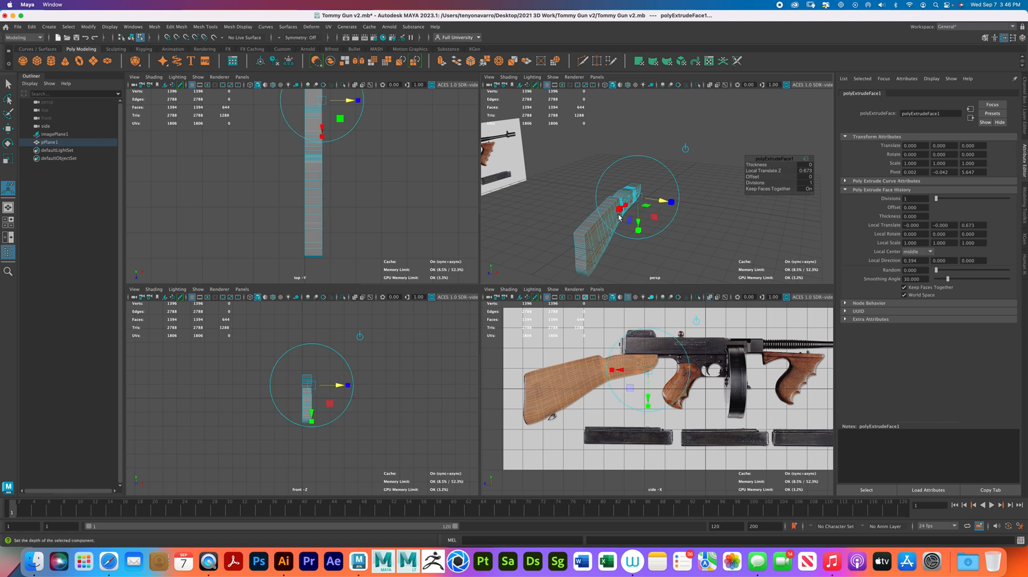
right_click_drag(601, 231, 634, 214)
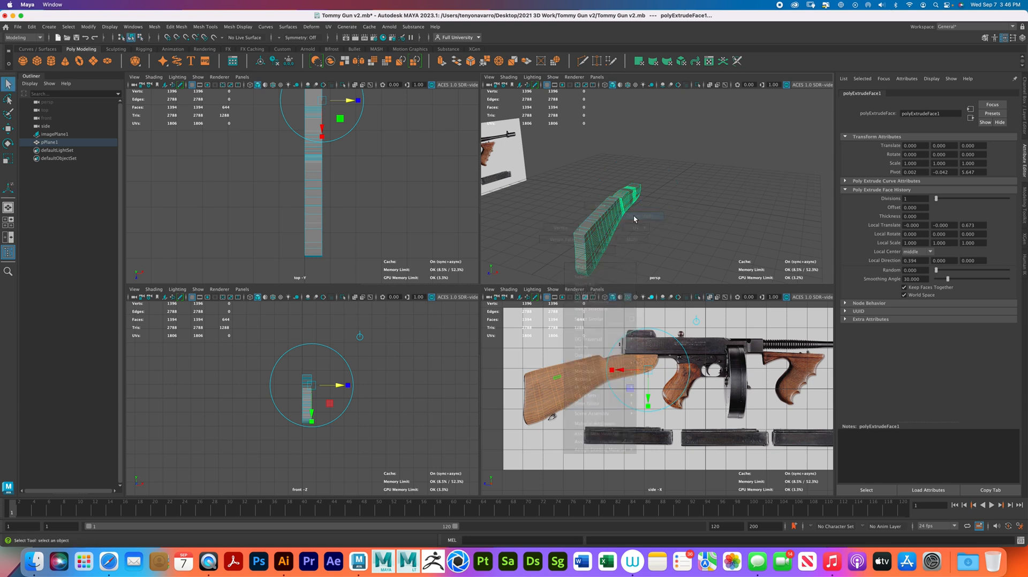
- Delete the extruded stock's construction history and non-deformer history
scroll(350, 172, "down", 4)
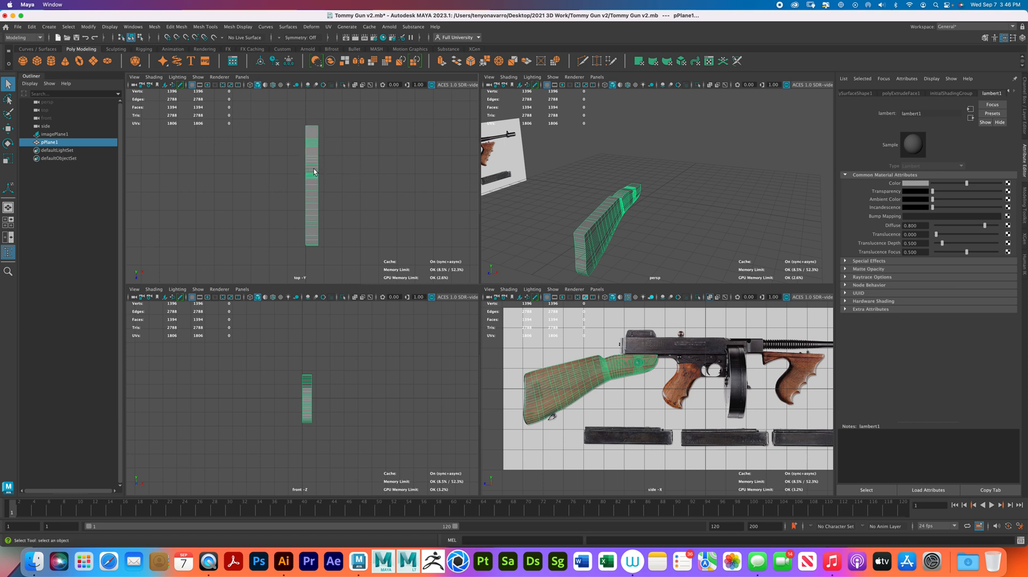
right_click_drag(314, 169, 348, 159)
key("r")
left_click(31, 27)
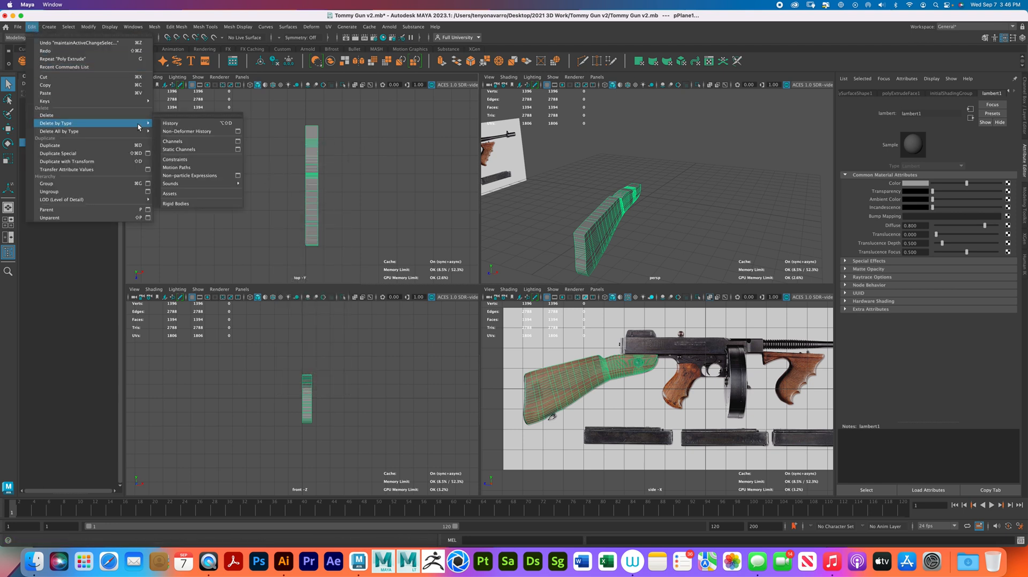
left_click(168, 124)
left_click(32, 26)
mouse_move(107, 123)
left_click(153, 130)
- Freeze the thickened stock's transformations and center its pivot
left_click(88, 26)
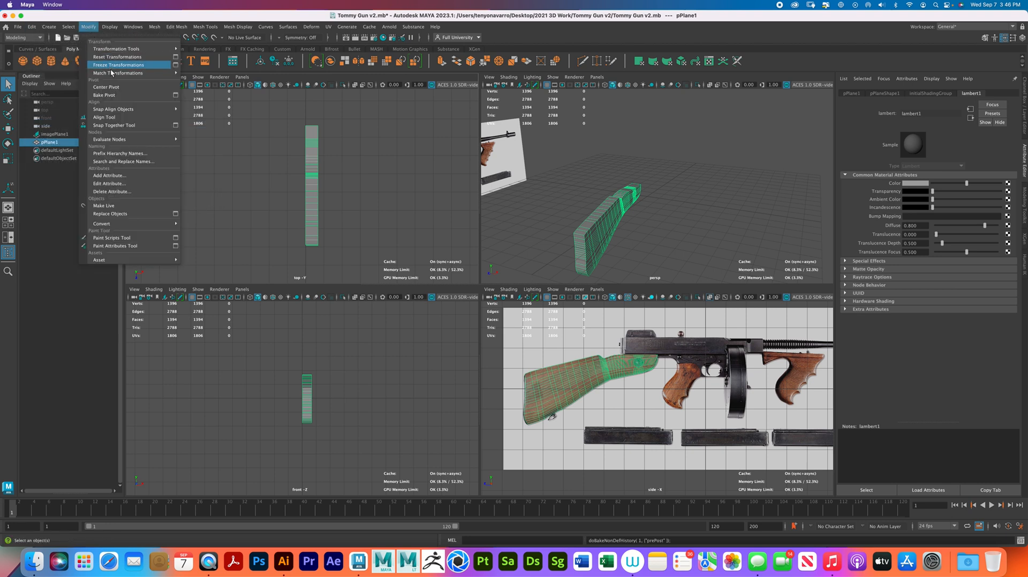
left_click(111, 67)
left_click(89, 26)
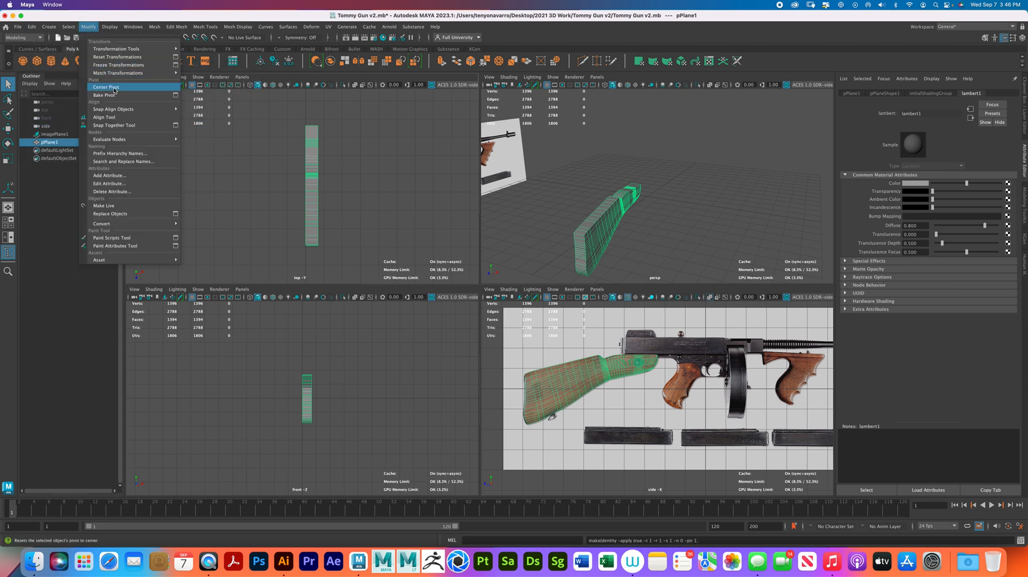
left_click(112, 87)
key("r")
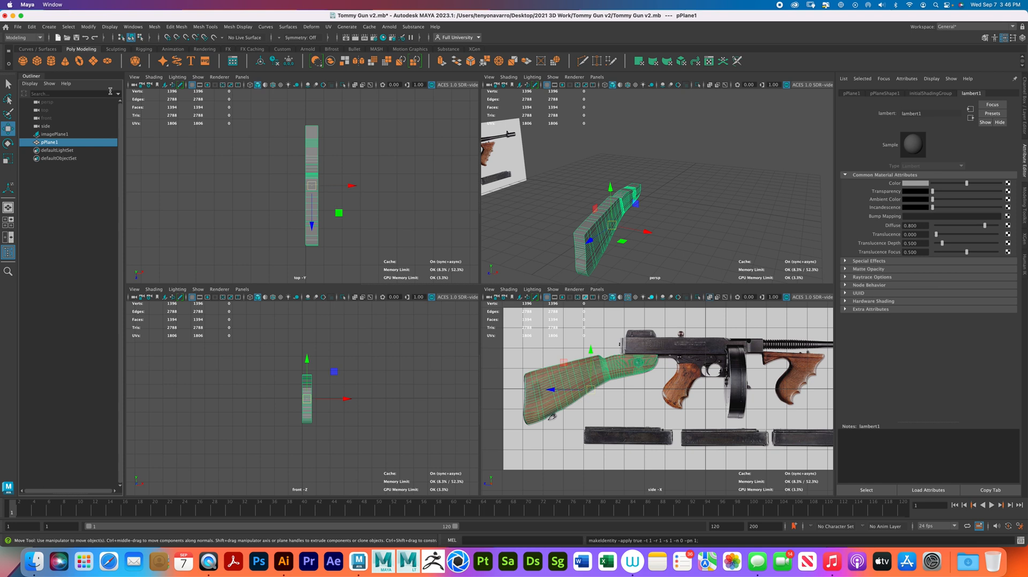
- Move the stock along the X axis with grid snapping so its thickness is centered on the grid's middle line
key("w")
left_click(167, 37)
mouse_move(351, 186)
left_mouse_down()
mouse_move(377, 186)
mouse_move(345, 186)
left_mouse_up()
left_click(167, 37)
left_click(681, 191)
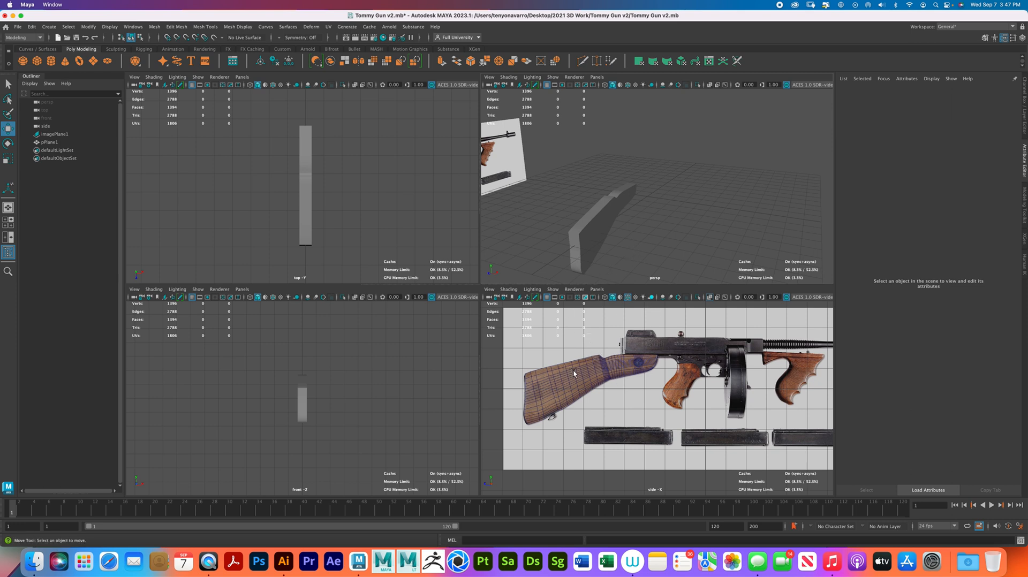
- Preview the stock with smoothing and examine the rounding of its butt end, then return to the unsmoothed display
left_click(620, 241)
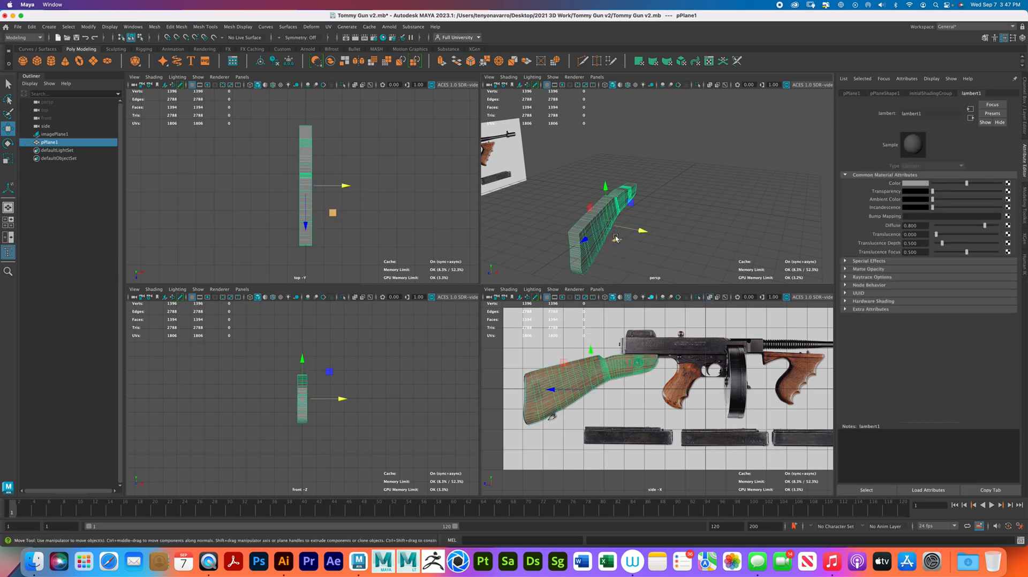
key("3")
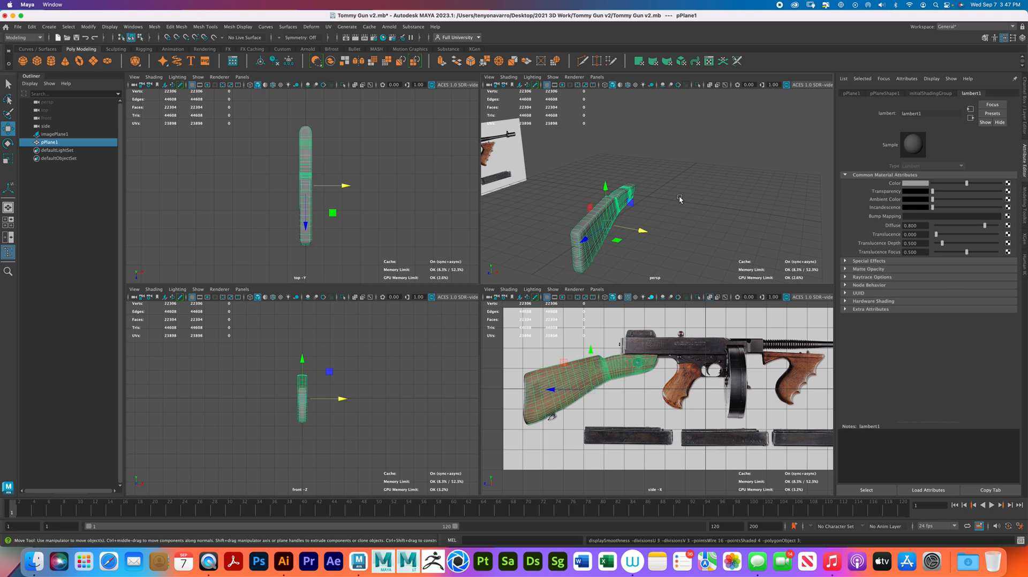
left_click(683, 202)
left_click_drag(687, 212, 681, 223, "alt")
left_click_drag(651, 223, 698, 174, "alt")
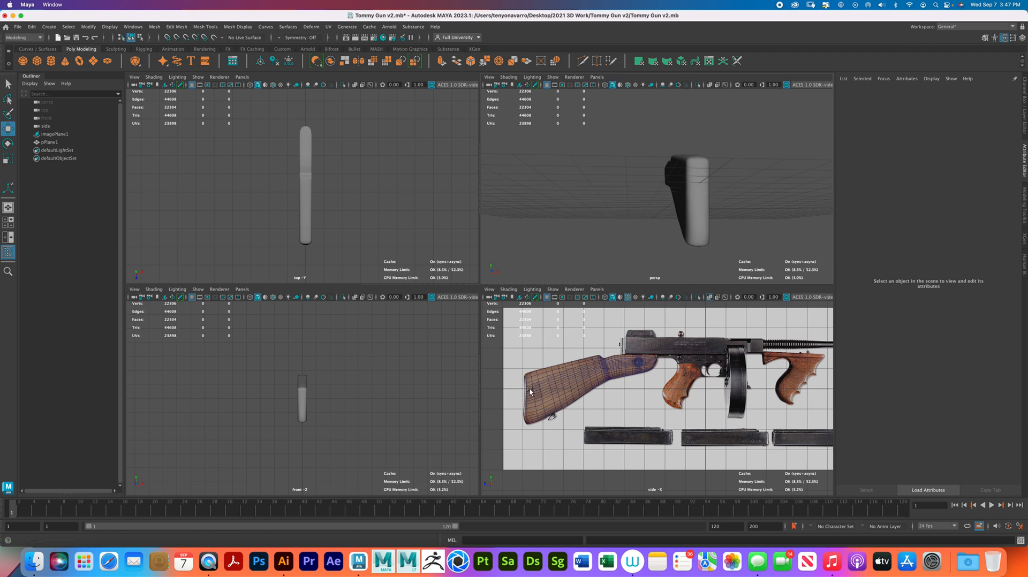
left_click(703, 212)
left_click_drag(704, 212, 716, 208, "alt")
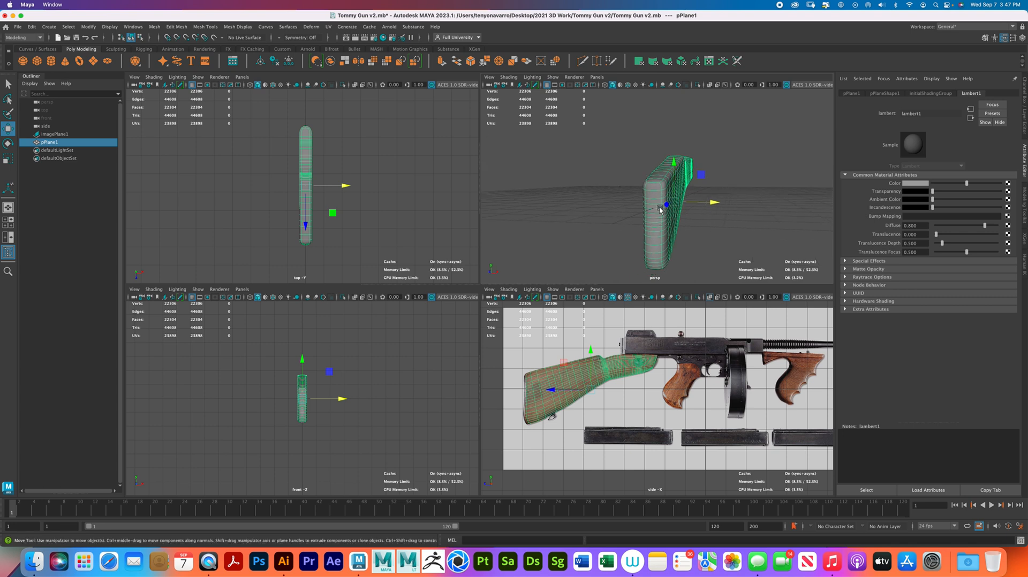
key("1")
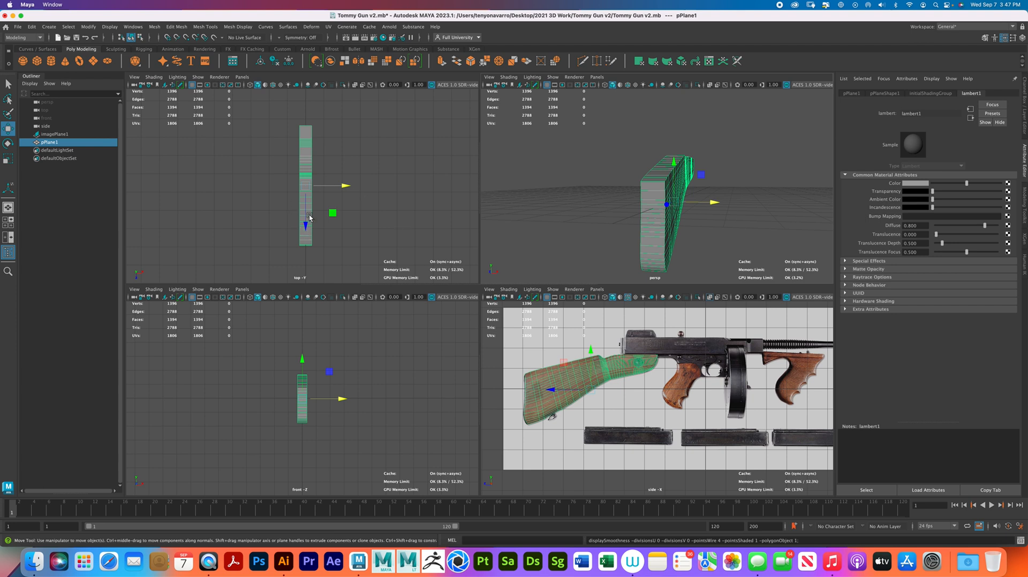
- Insert 3 evenly spaced edge loops around the stock through its thickness, and return to object selection
scroll(314, 168, "up", 3)
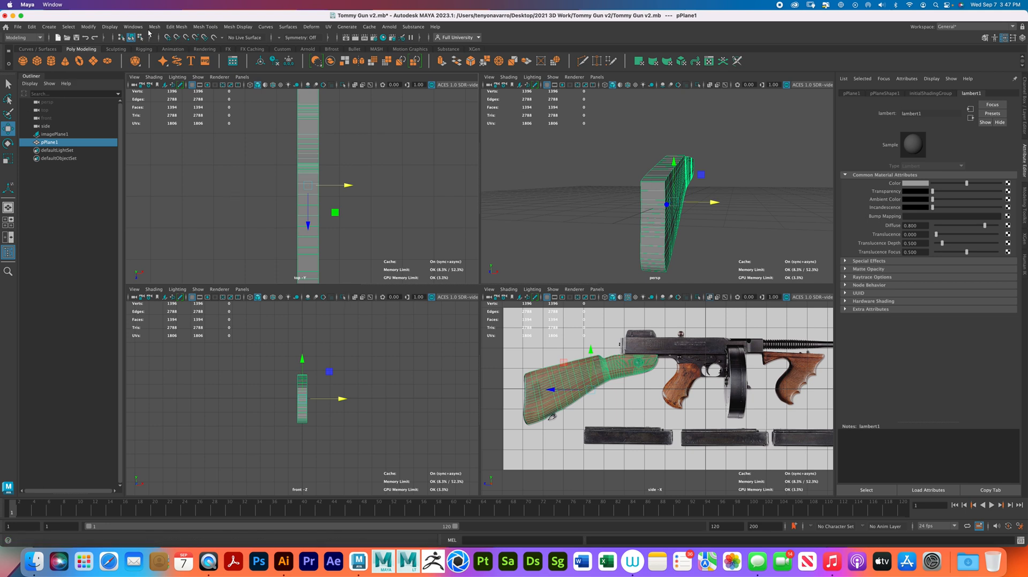
left_click(207, 27)
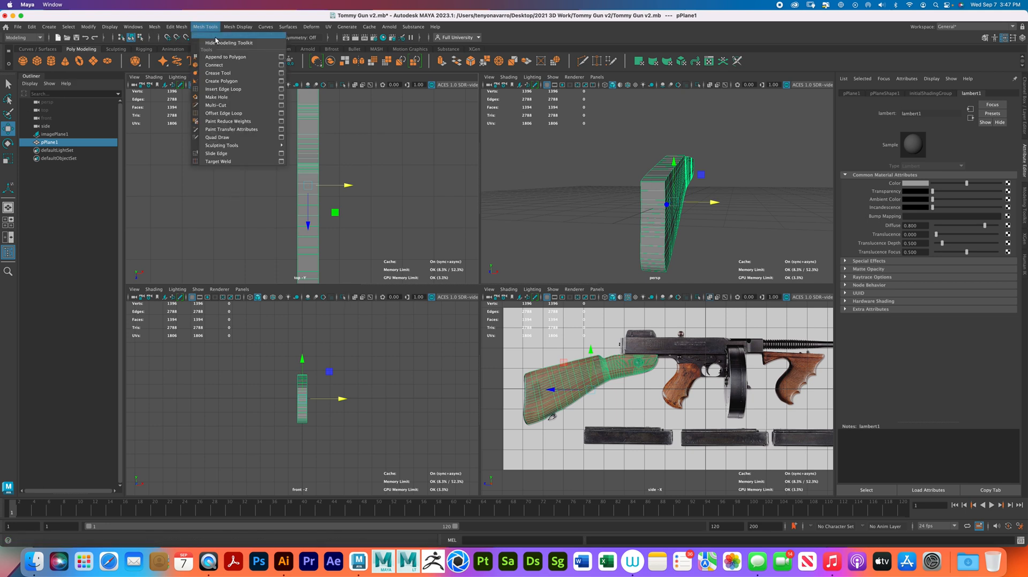
left_click(230, 90)
double_click(8, 189)
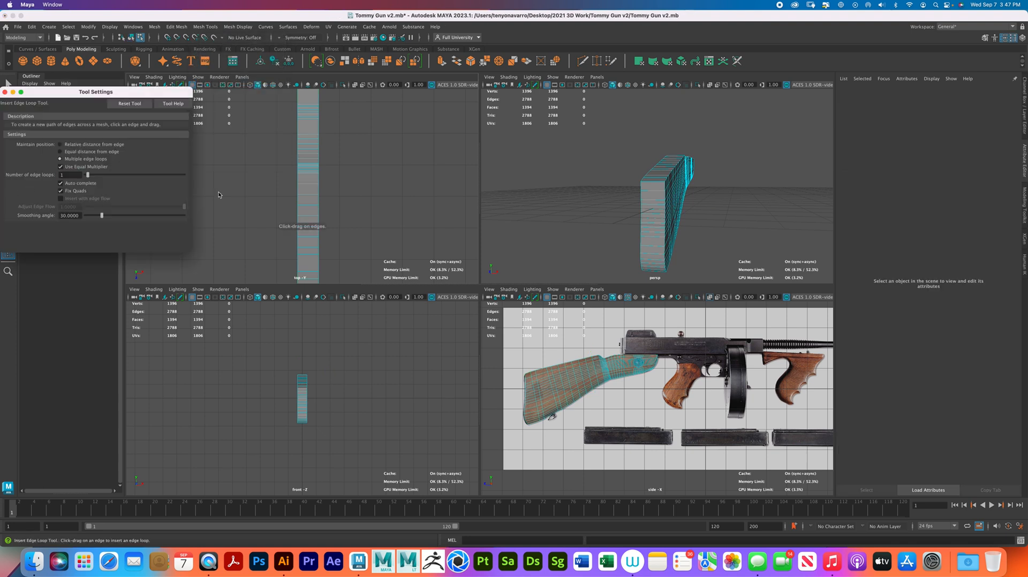
type("3")
key("Return")
left_click(655, 184)
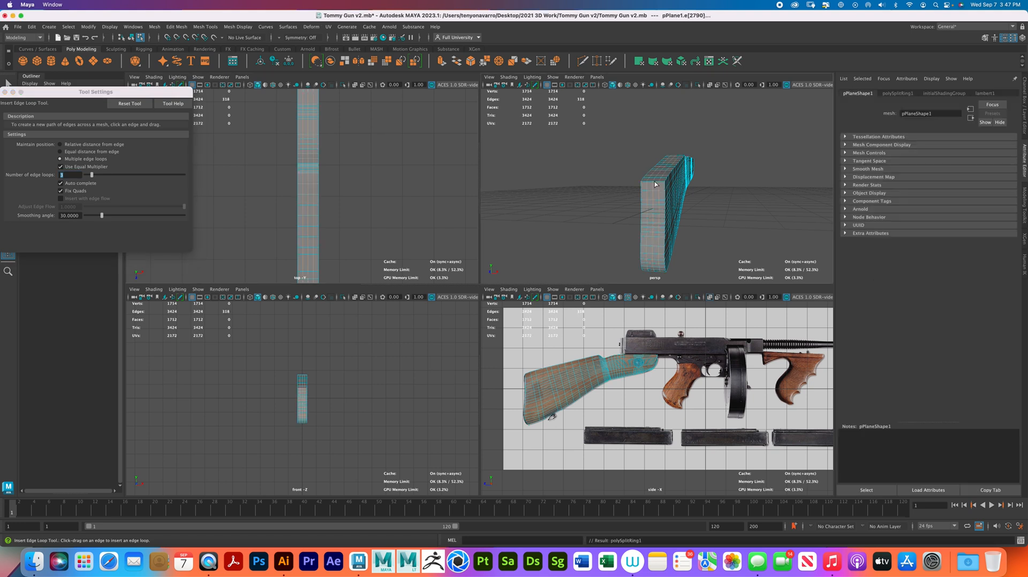
left_click(5, 93)
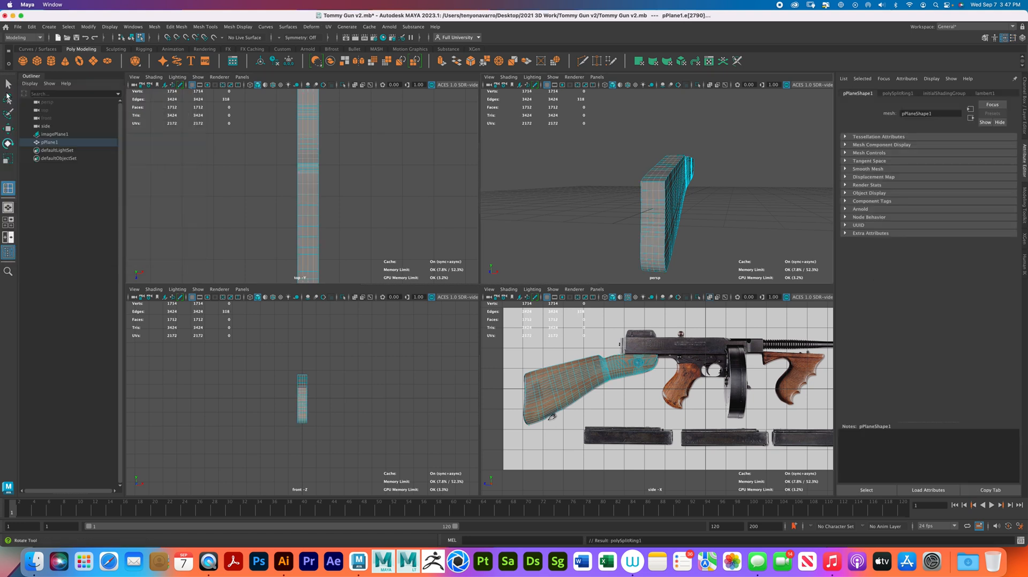
right_click(660, 205)
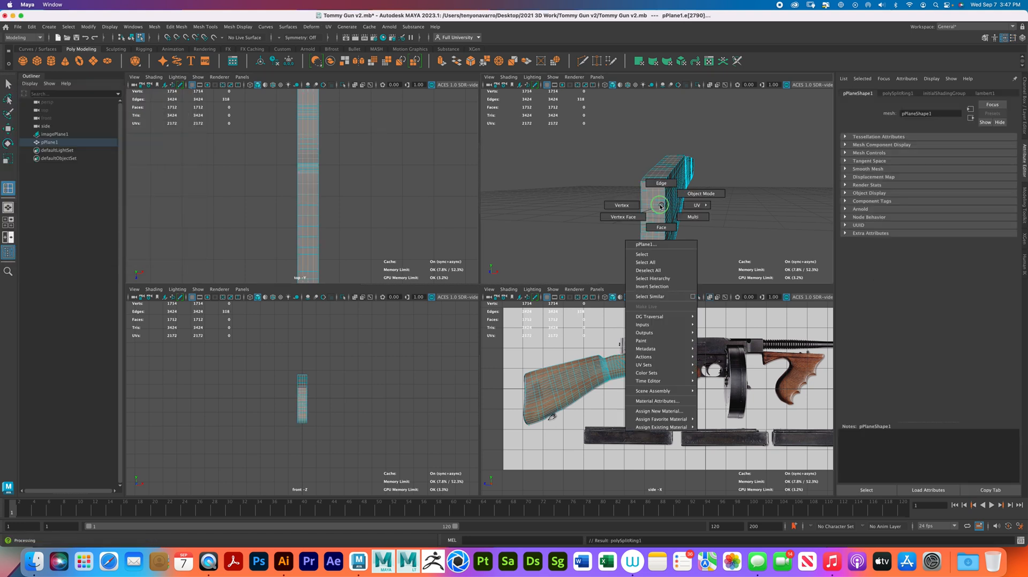
left_click(702, 194)
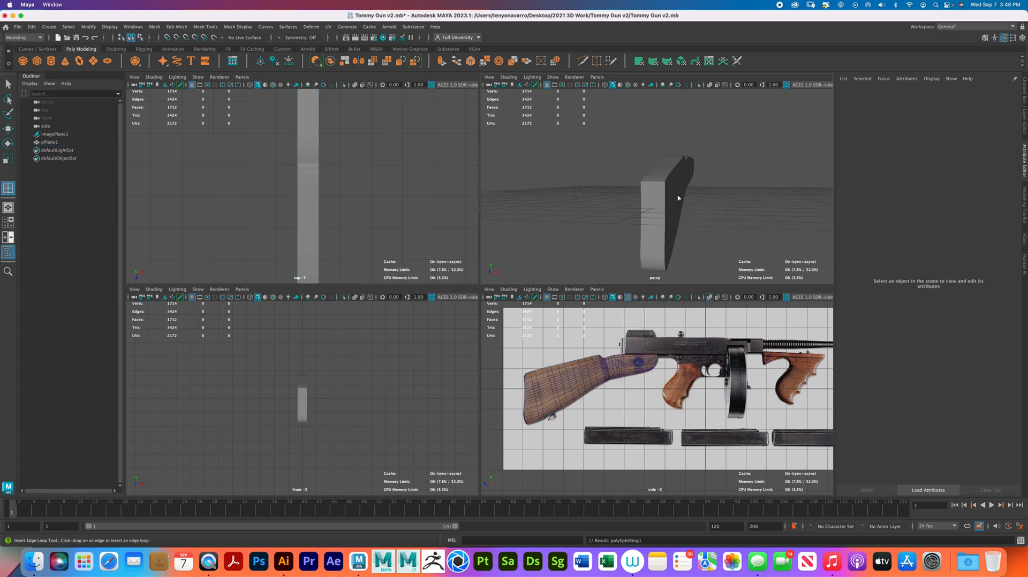
key("q")
- Check the stock's smoothed shape with the new edge loops from several angles, and restore the unsmoothed display
left_click(677, 192)
key("3")
left_click(712, 209)
left_click_drag(712, 209, 671, 211, "alt")
left_click(659, 202)
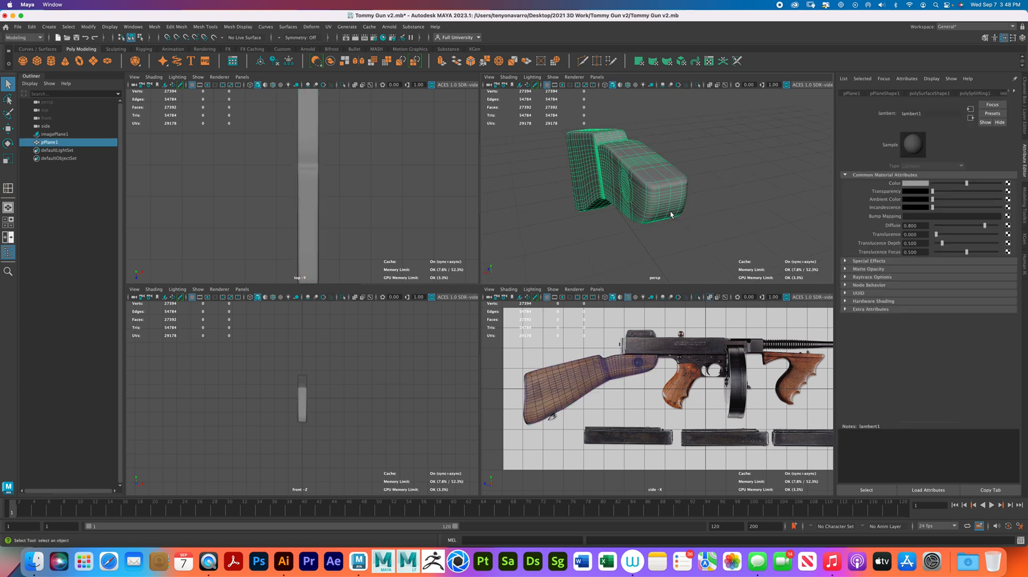
key("1")
- Select the vertex rows along both outer top edges of the butt section and lower them slightly
left_click_drag(668, 201, 653, 186, "alt")
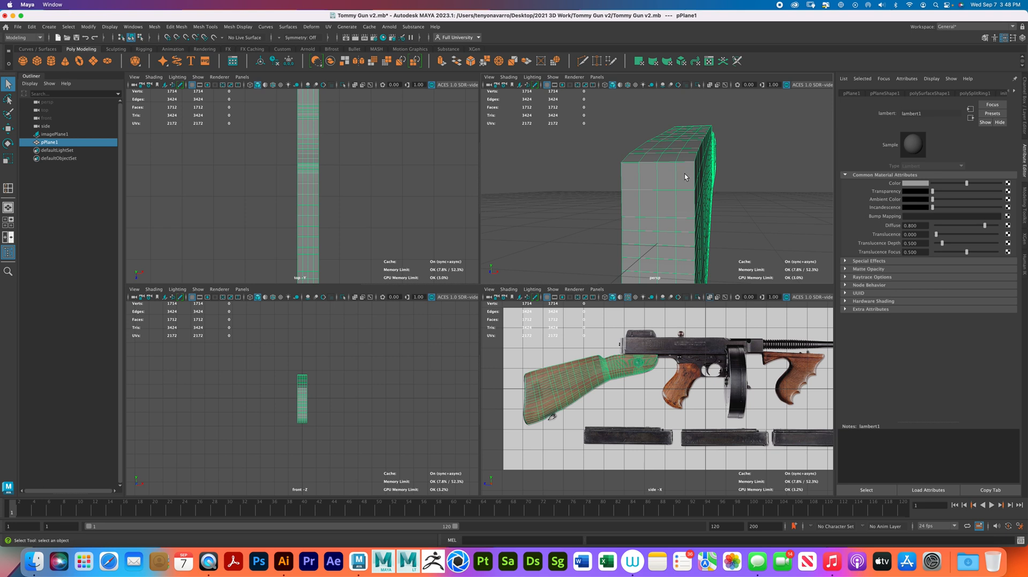
left_click_drag(680, 174, 666, 177, "alt")
right_click_drag(666, 177, 627, 174)
key("space")
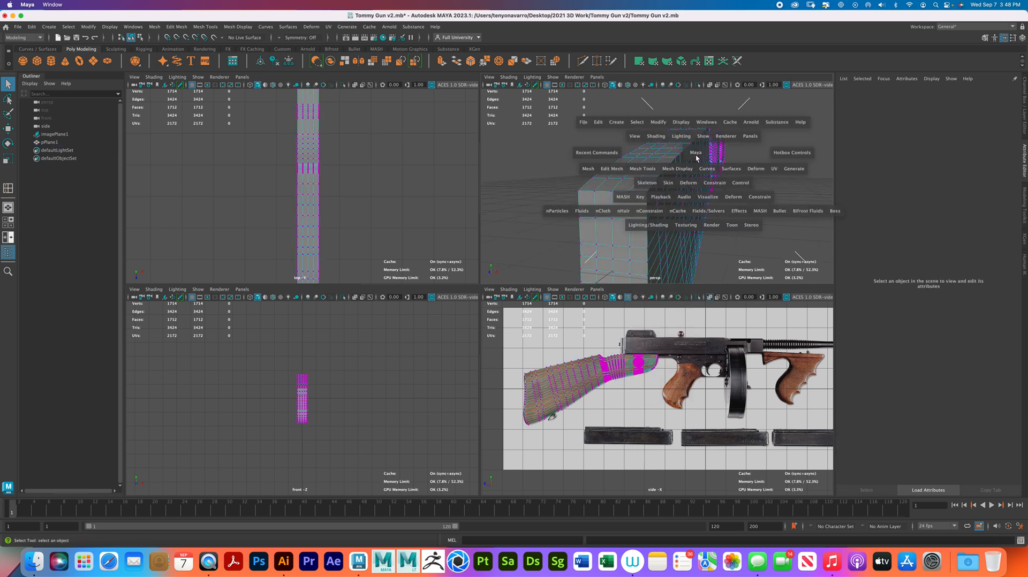
left_click_drag(576, 214, 522, 224, "alt")
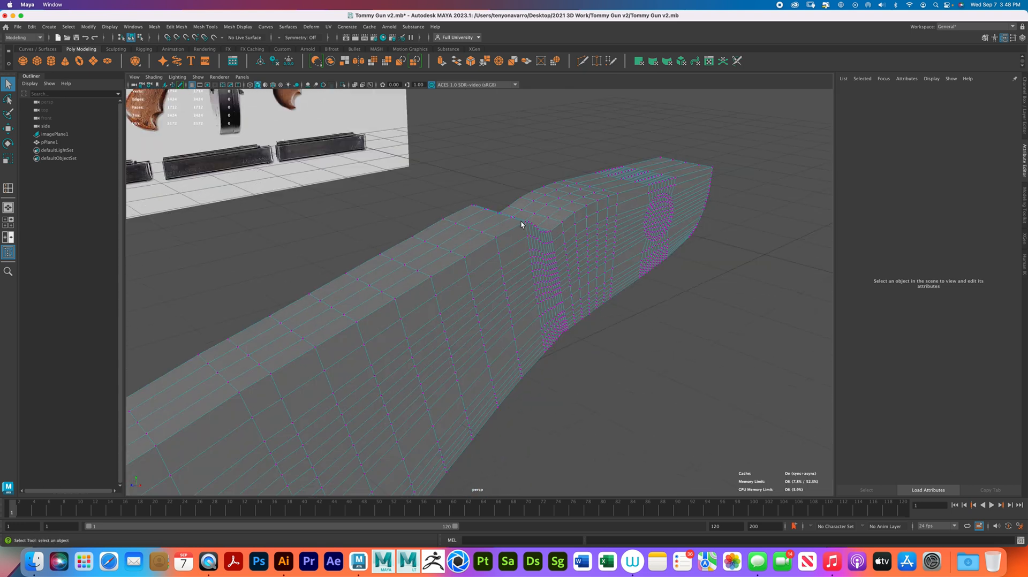
left_click(497, 238)
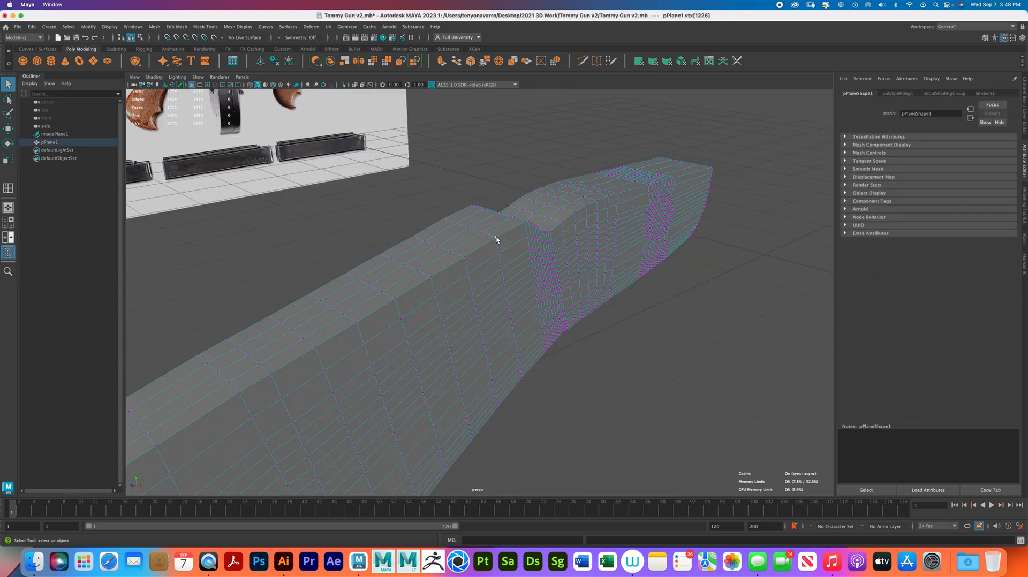
scroll(496, 239, "down", 5)
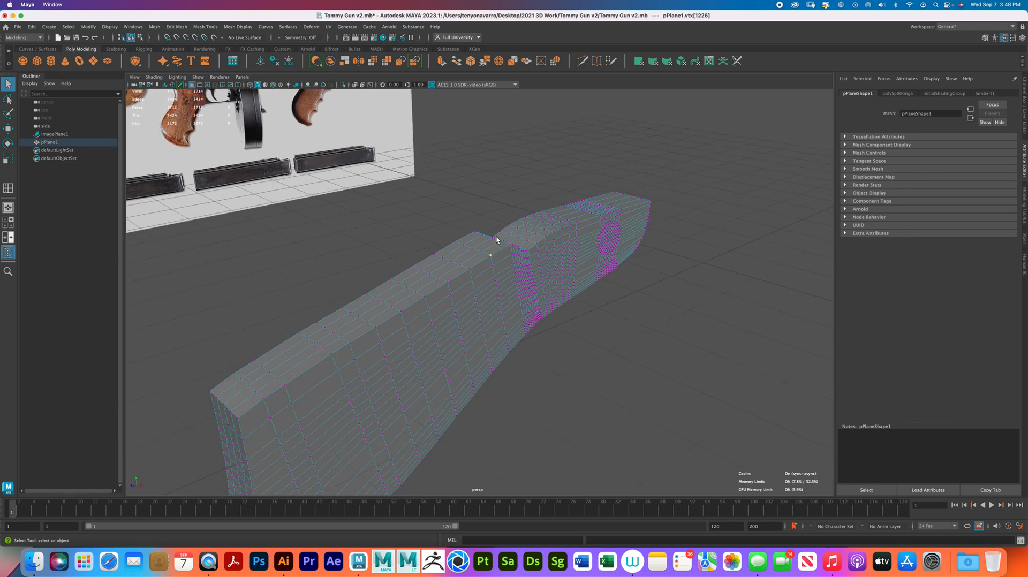
double_click(238, 419, "shift")
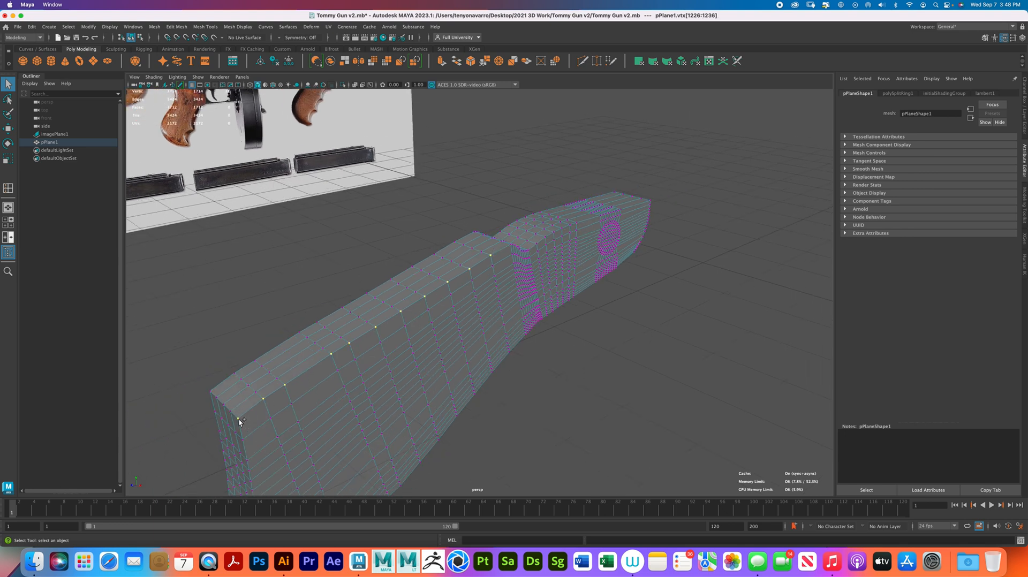
left_click(455, 242)
double_click(211, 393, "shift")
key("w")
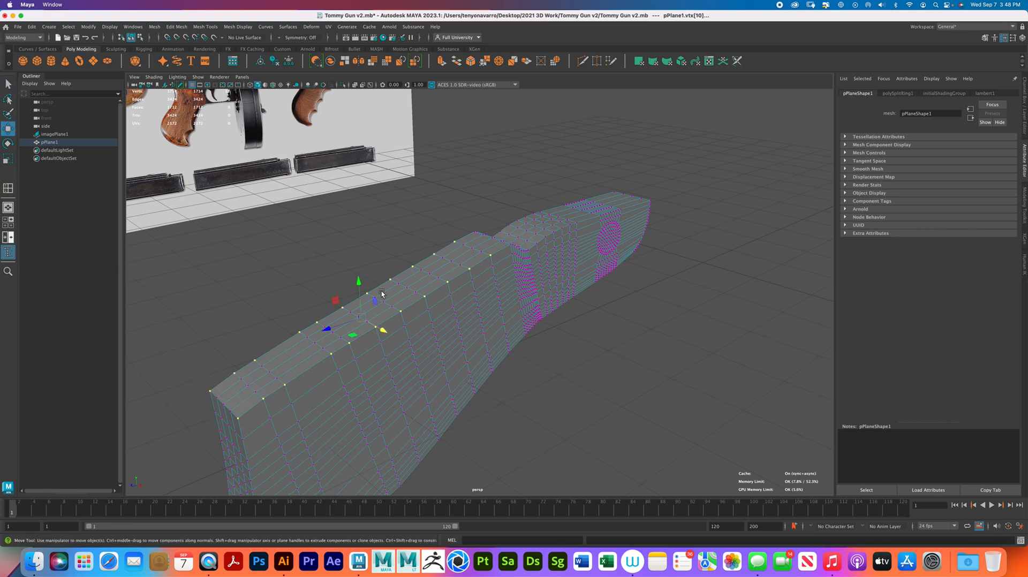
left_click_drag(360, 283, 370, 287)
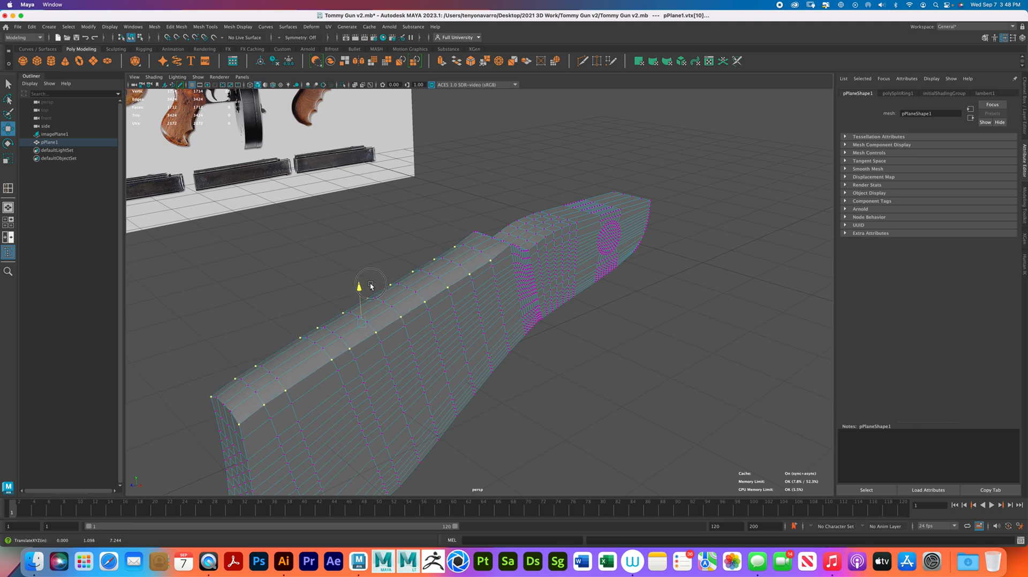
- Lower the two outer corner vertices beside the notch on the stock's top to line up with the lowered edge rows
left_click_drag(370, 285, 493, 293, "alt")
right_click_drag(493, 294, 535, 296, "alt")
left_click_drag(423, 280, 412, 254, "alt")
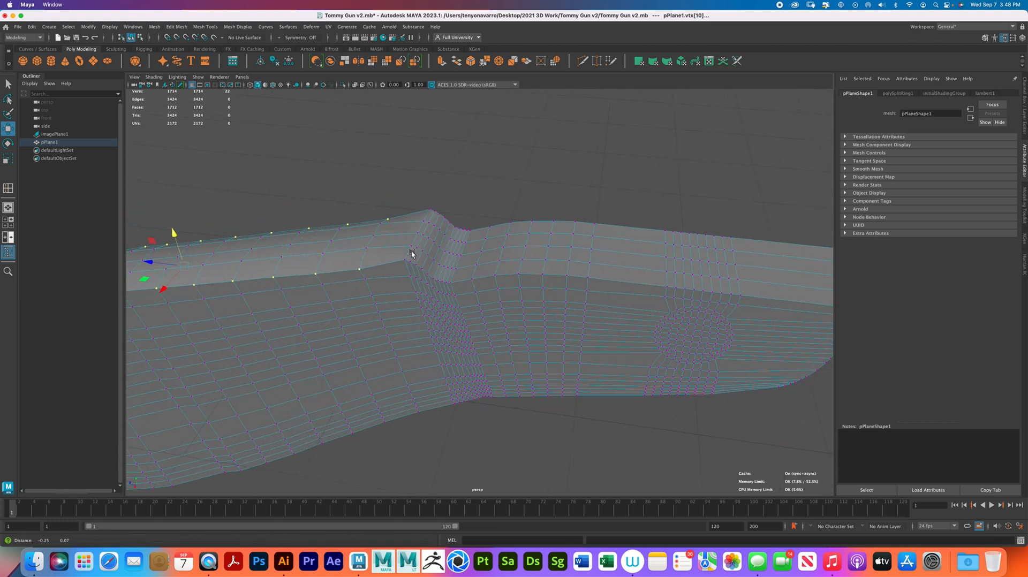
left_click(403, 260)
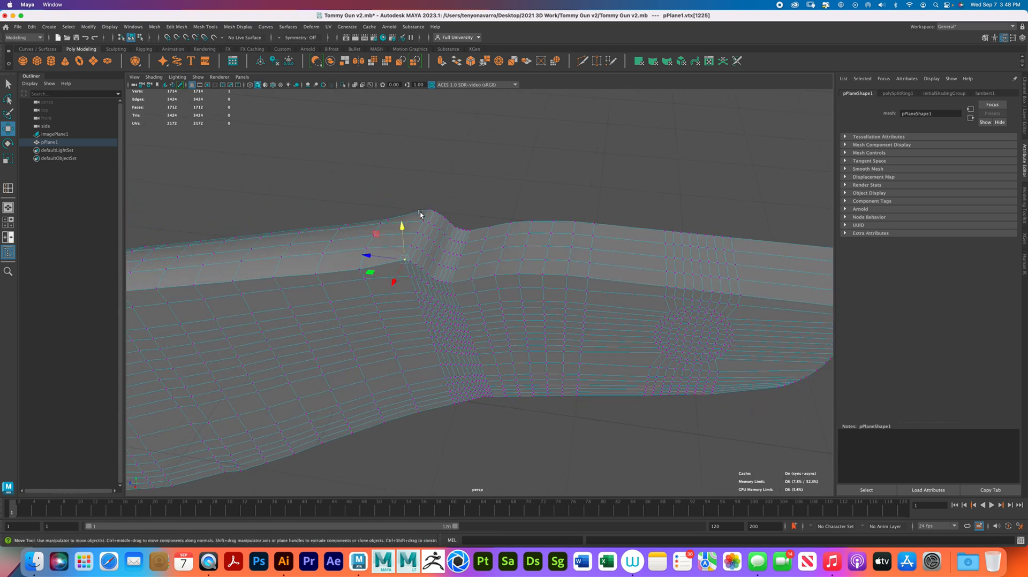
left_click(428, 209, "shift")
left_click_drag(416, 199, 416, 201)
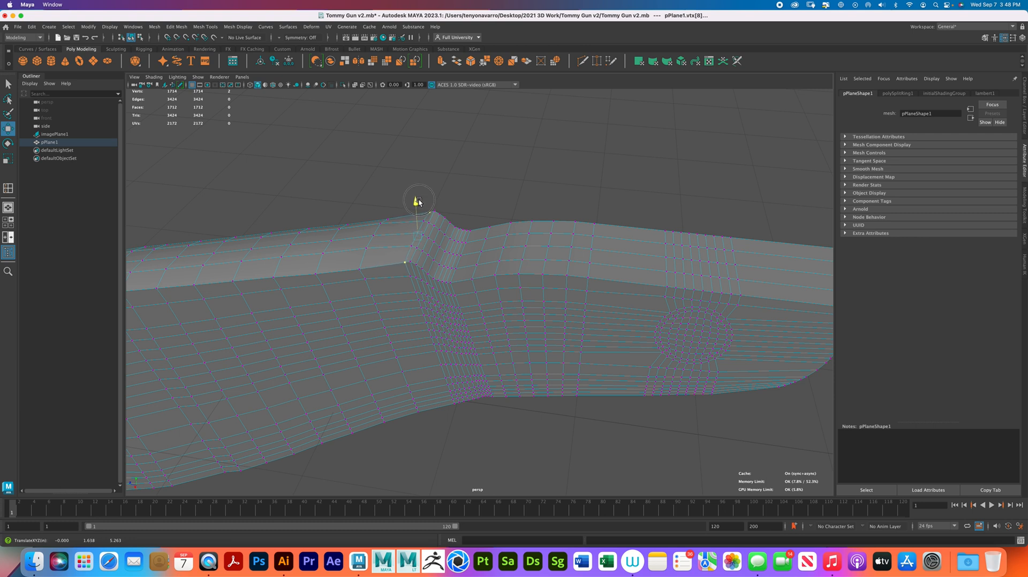
- Select the two inner vertex rows flanking the centre line of the butt's top and adjust their height
left_click_drag(418, 202, 393, 273)
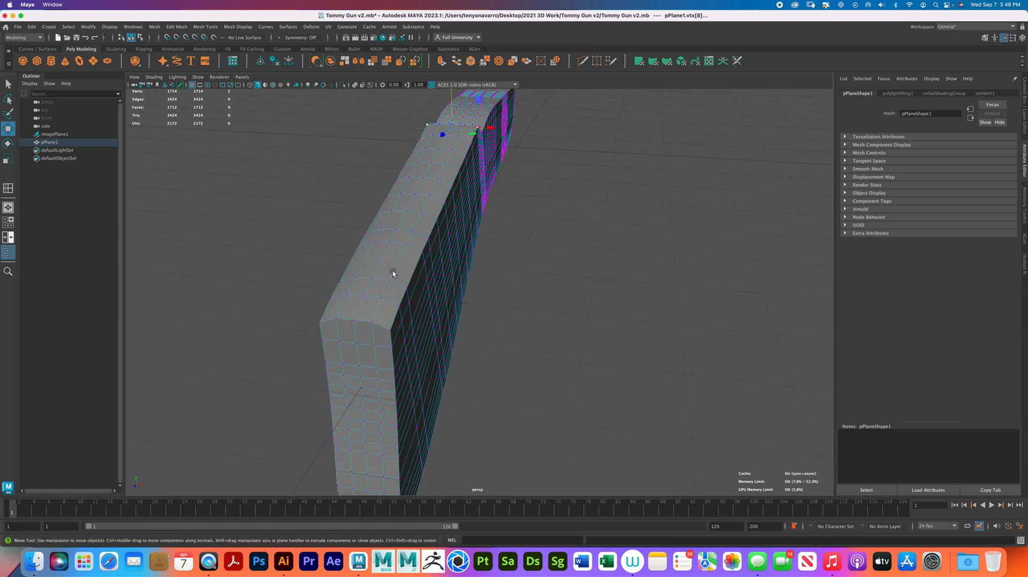
mouse_move(460, 115)
left_mouse_down("alt")
mouse_move(450, 160)
mouse_move(458, 107)
mouse_move(461, 128)
left_mouse_up("alt")
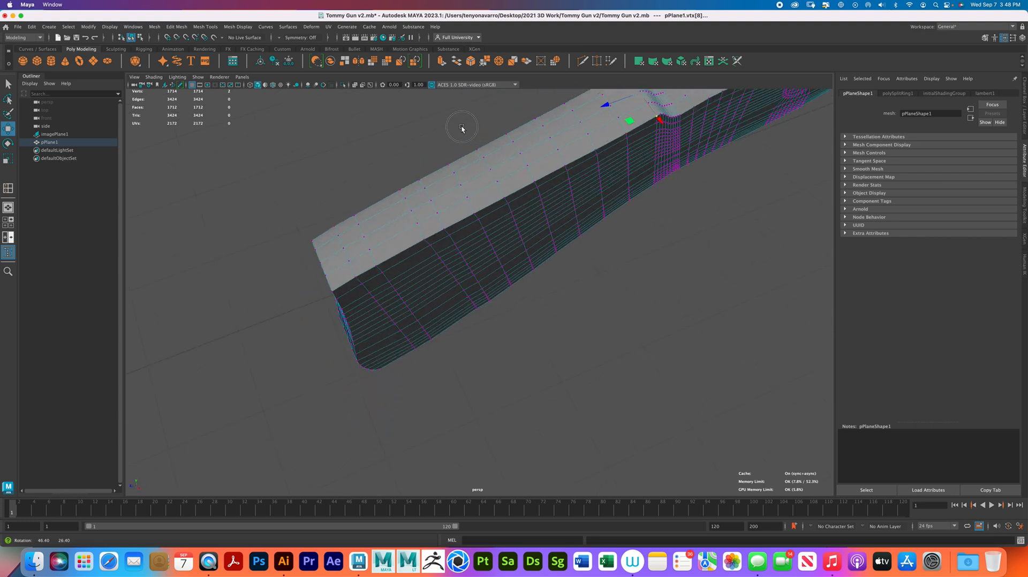
left_click(618, 118)
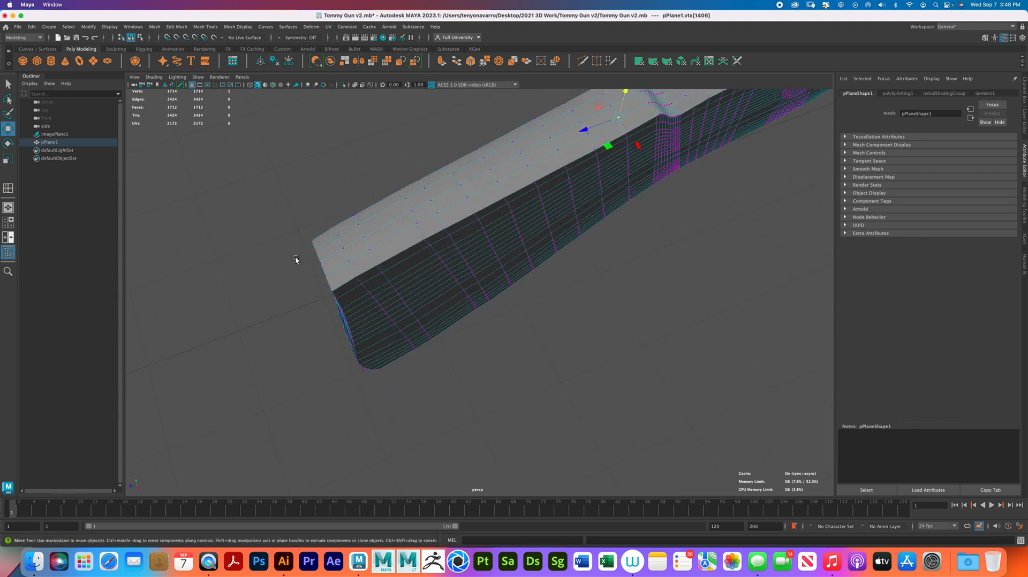
double_click(329, 273, "shift")
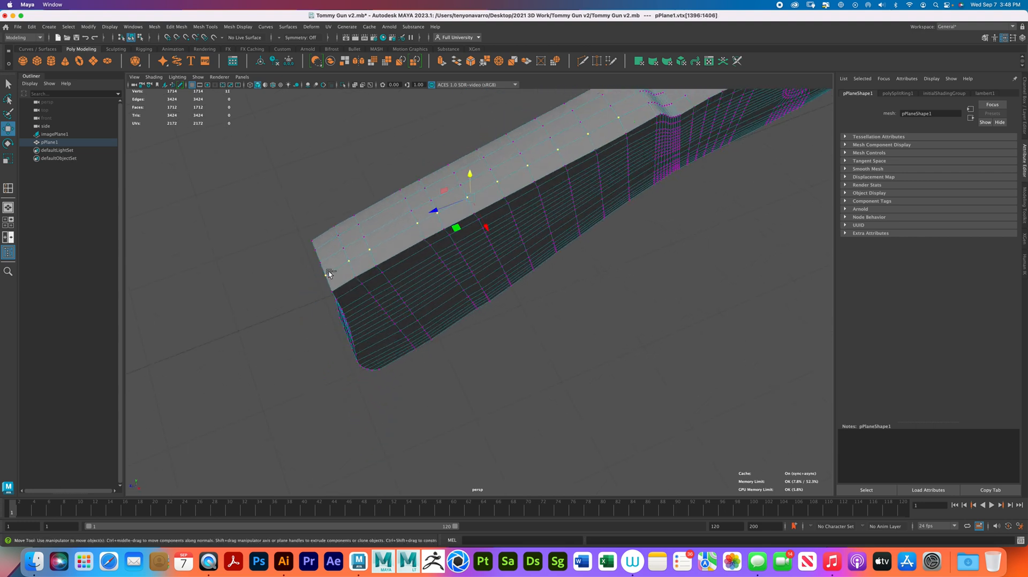
left_click(602, 95, "shift")
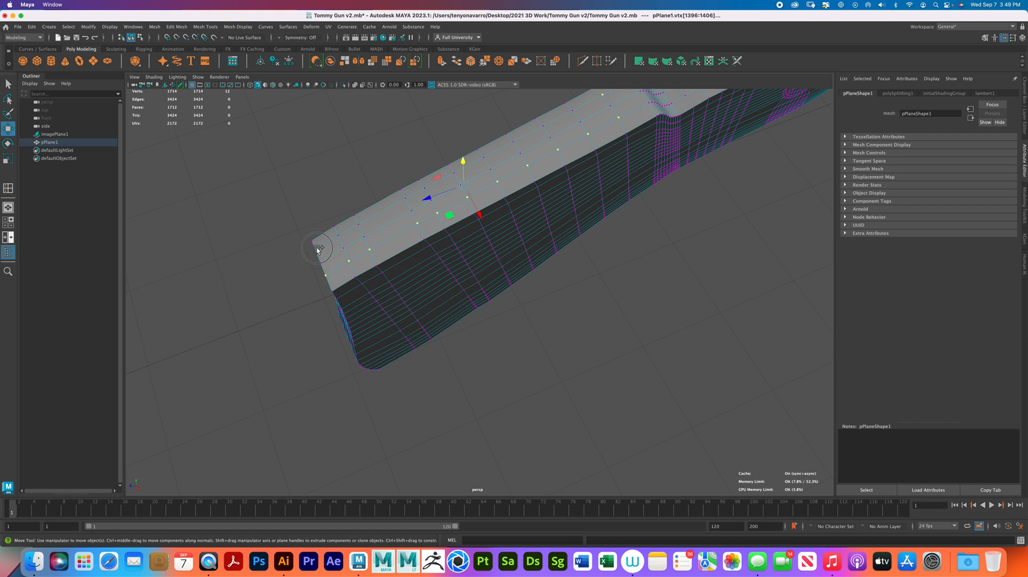
left_click_drag(514, 199, 399, 193, "alt")
left_click(406, 183)
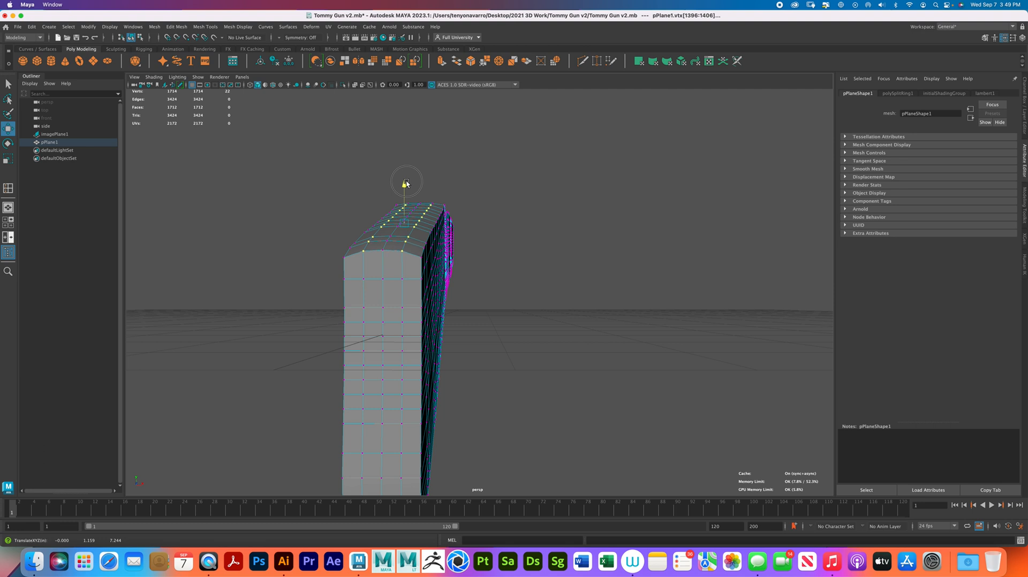
key("z")
- Select the centre vertex row along the butt's top and raise it slightly to round the surface
left_click(378, 254)
left_click_drag(378, 254, 539, 143, "alt")
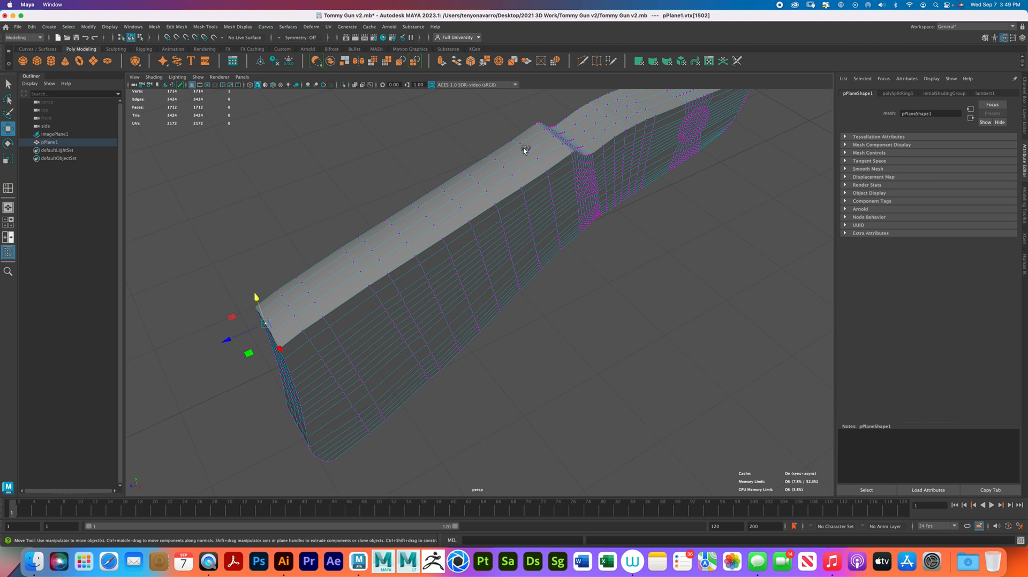
double_click(528, 148, "shift")
left_click_drag(446, 212, 462, 197, "alt")
left_click_drag(395, 219, 396, 211)
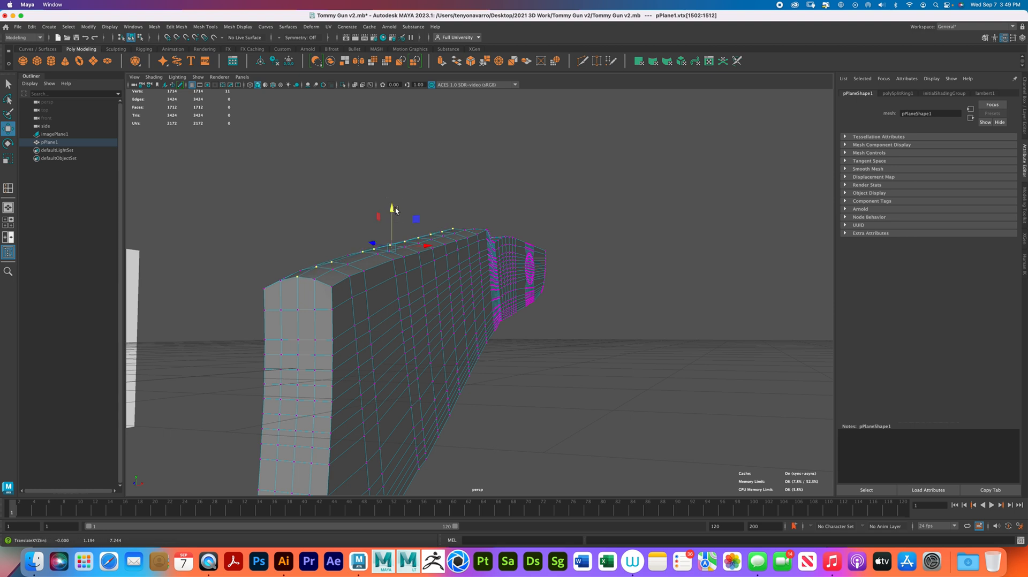
- Preview the stock with smoothing, examine the rounded top surface, and return to the unsmoothed display
key("3")
right_click_drag(349, 286, 408, 275)
left_click(569, 353)
left_click_drag(569, 353, 509, 222, "alt")
left_click(518, 224)
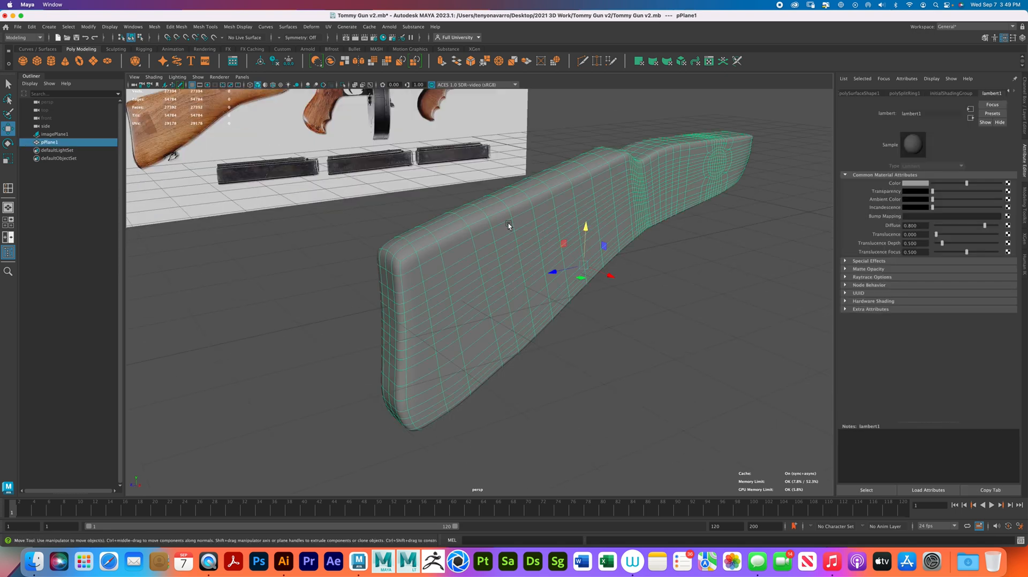
key("1")
- Select the two inner vertex rows along the butt's underside and lower them slightly
left_click_drag(444, 264, 436, 299, "alt")
right_click(436, 299)
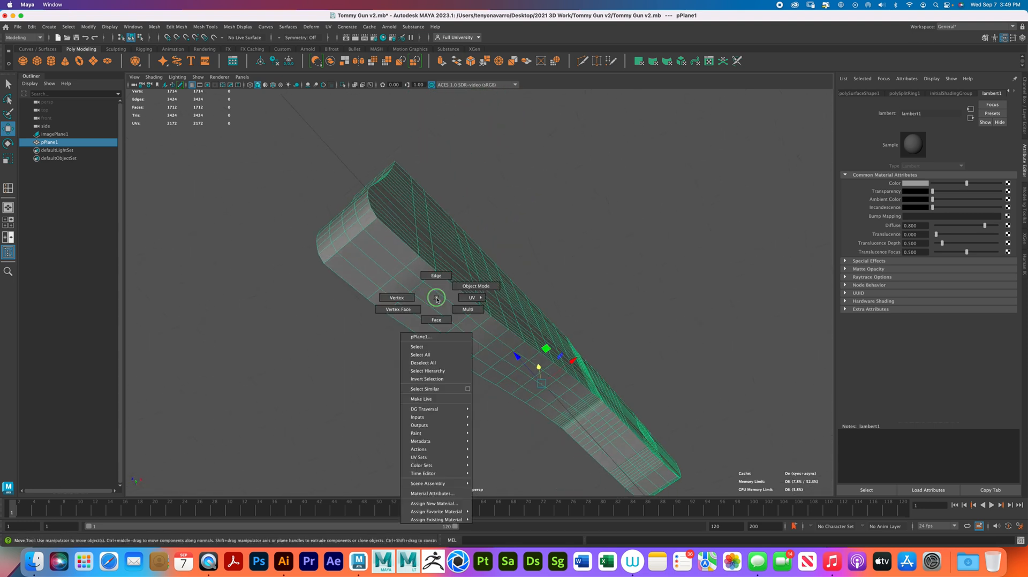
left_click(391, 298)
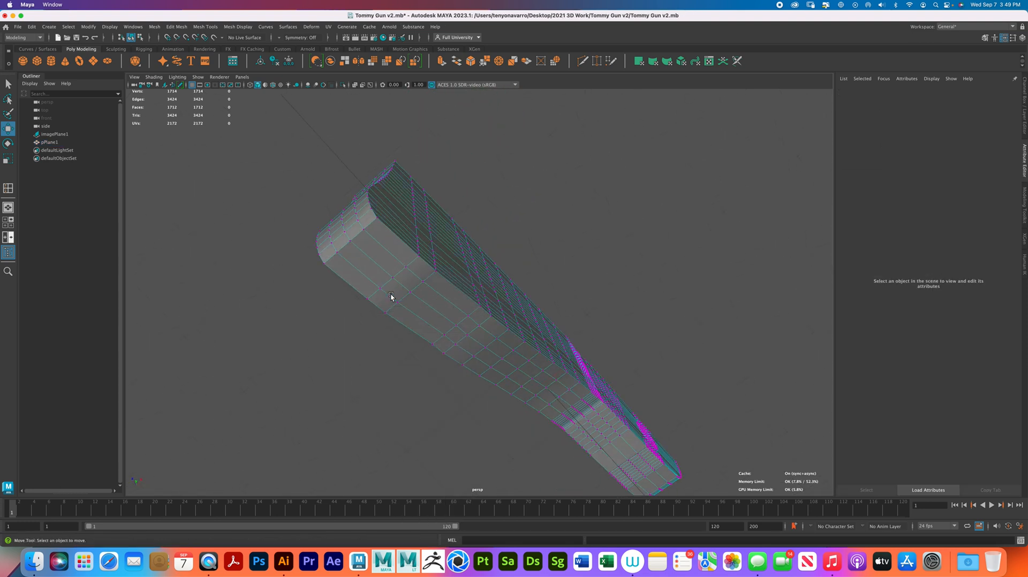
left_click(366, 231)
double_click(569, 389, "shift")
left_click(336, 252, "shift")
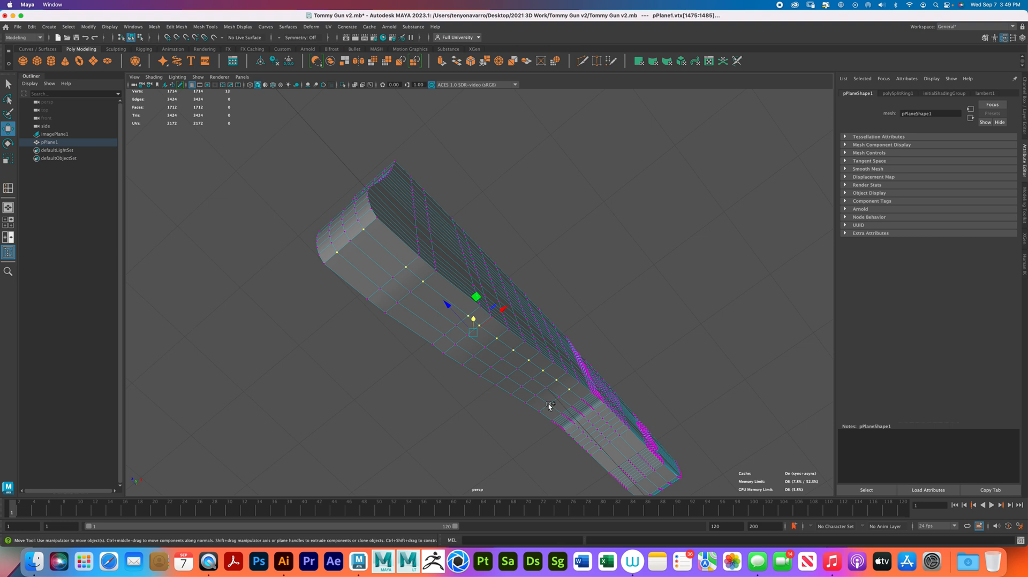
left_click_drag(474, 319, 474, 321)
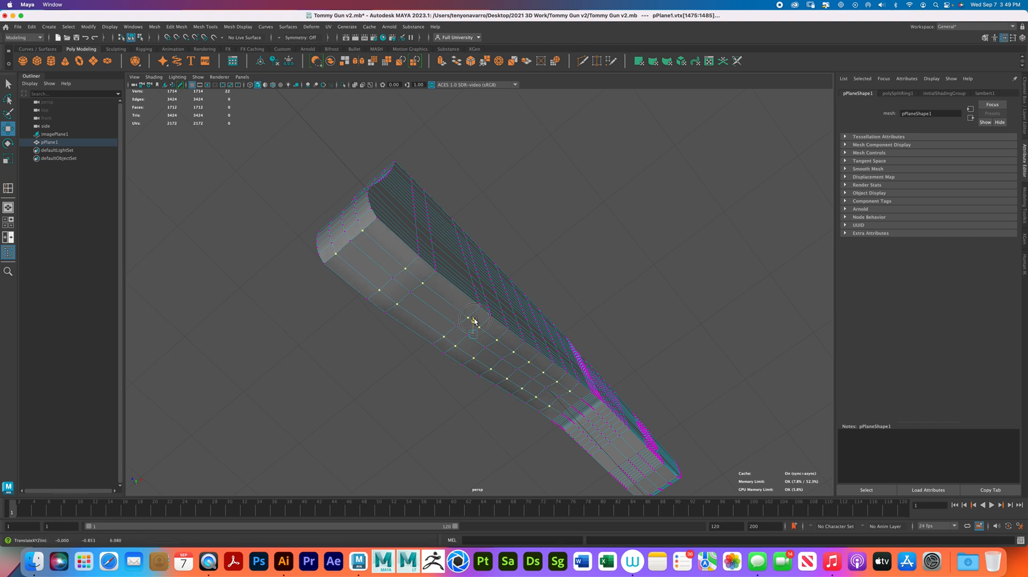
left_click_drag(474, 321, 474, 321)
- Select the centre vertex row along the butt's underside and lower it slightly to round the surface
left_click(553, 393)
double_click(352, 243, "shift")
left_click_drag(353, 244, 424, 301, "alt")
- Preview the stock with smoothing and examine the rounding of its underside, then restore the unsmoothed display
key("3")
right_click_drag(425, 302, 464, 292)
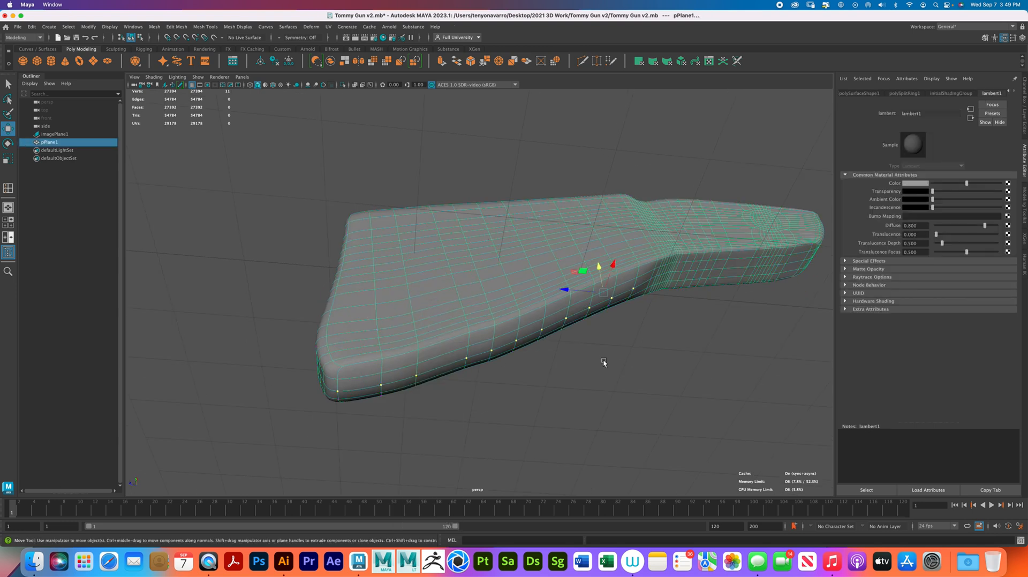
left_click(603, 358)
left_click_drag(495, 325, 534, 339, "alt")
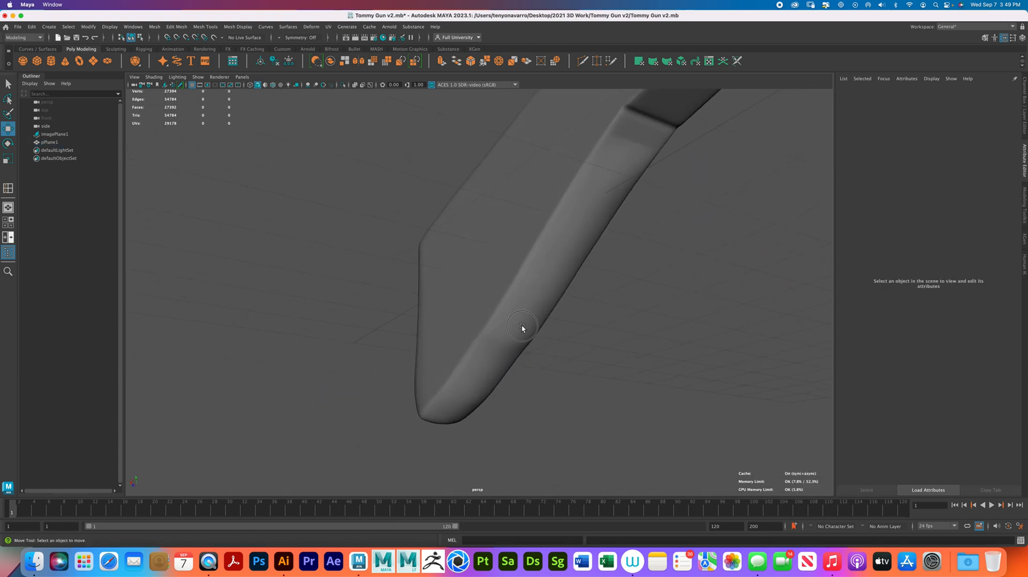
left_click(522, 328)
- In the side view, reposition the vertices at the butt's bottom corner to follow the reference image's outline
key("space")
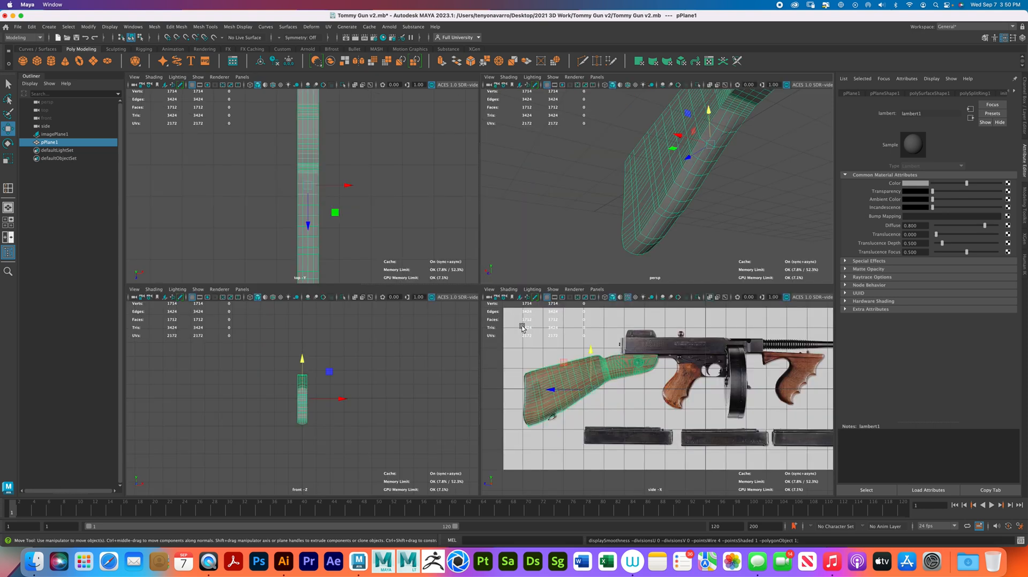
key("space")
scroll(402, 348, "up", 10)
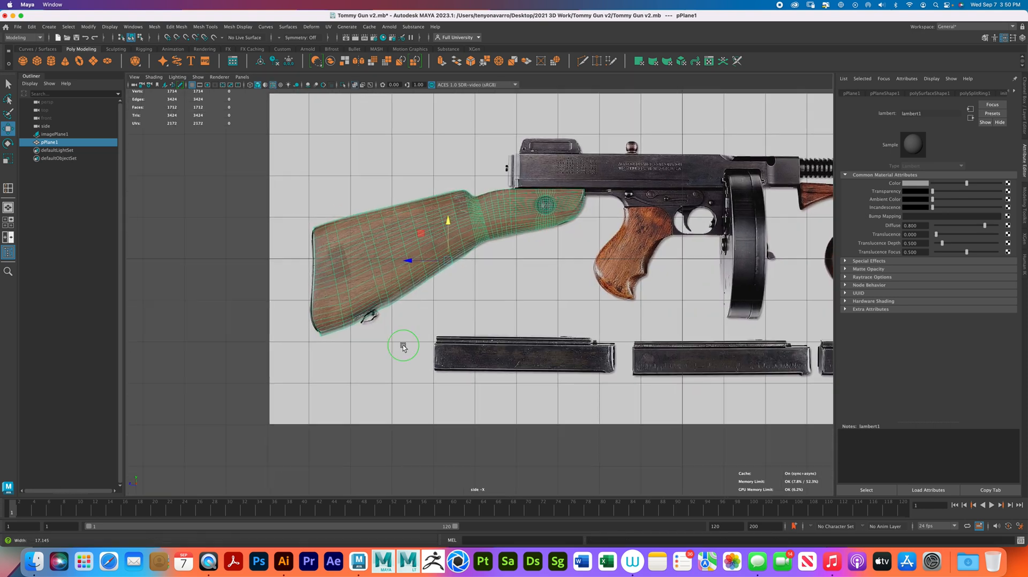
scroll(444, 265, "up", 2)
middle_click_drag(246, 349, 373, 297, "alt")
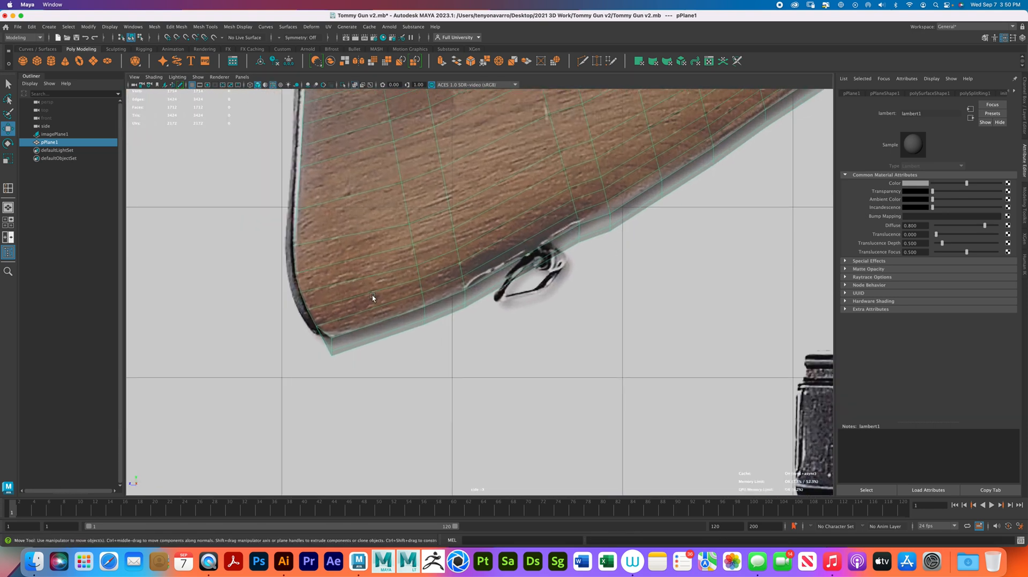
middle_click_drag(646, 198, 606, 269, "alt")
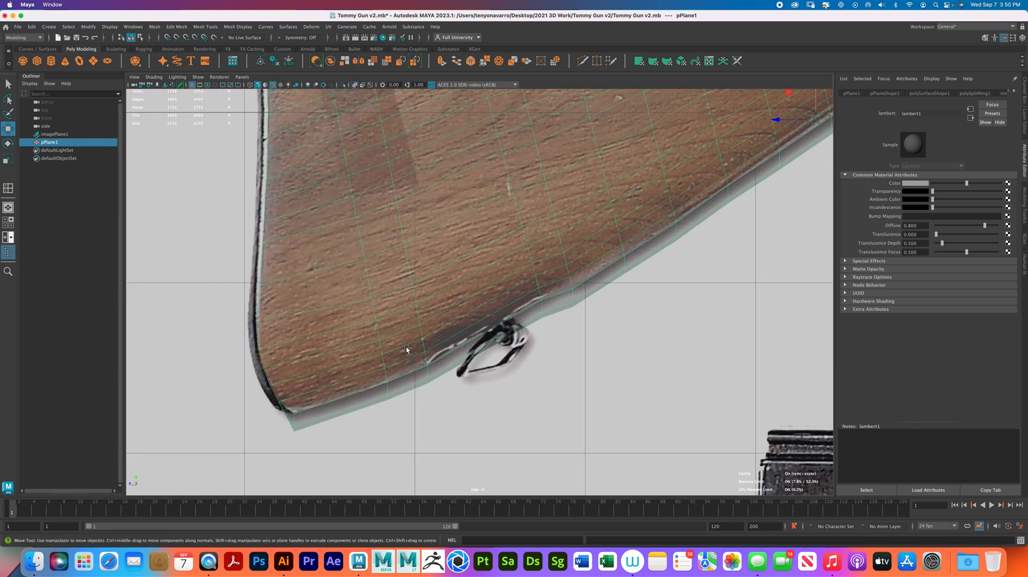
right_click_drag(340, 310, 303, 305)
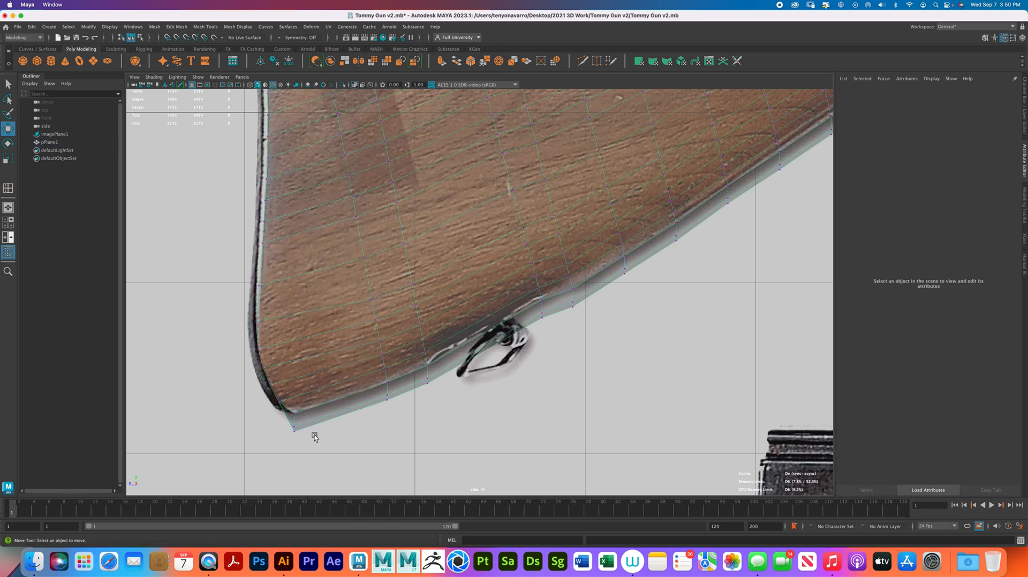
left_click_drag(308, 437, 202, 313)
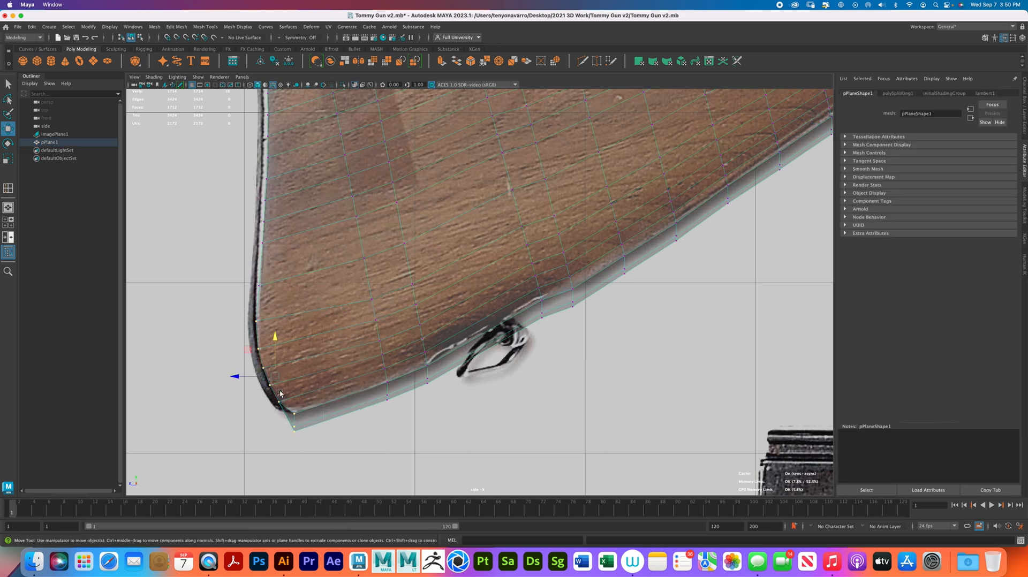
left_click_drag(278, 340, 271, 362)
left_click_drag(230, 302, 220, 335)
left_click_drag(245, 297, 264, 271)
left_click_drag(246, 343, 229, 354)
- Raise the next two vertex columns along the butt's lower edge to match the reference, and adjust the vertices above them
left_click_drag(400, 408, 400, 408)
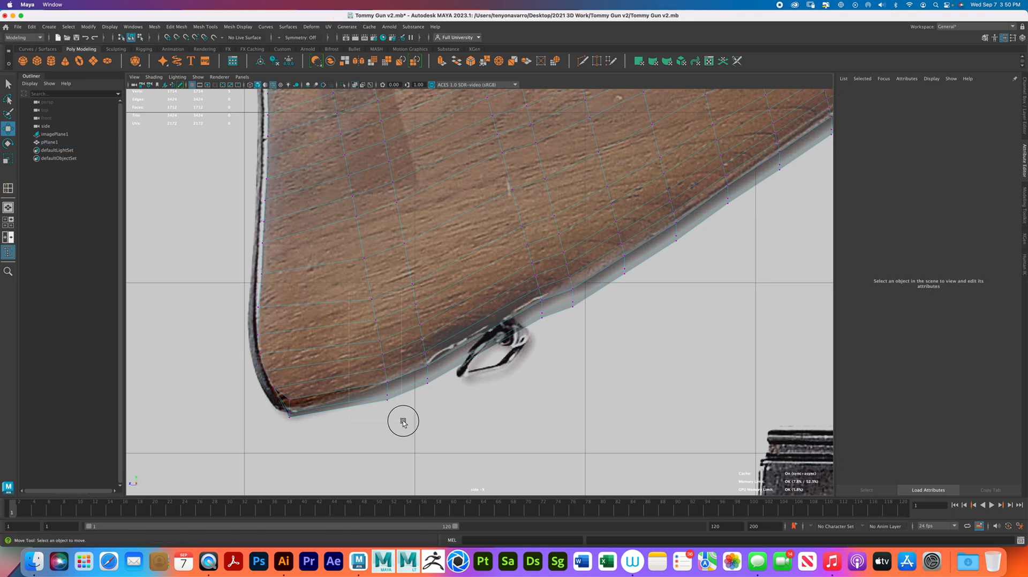
left_click(378, 337)
left_click_drag(378, 343, 377, 335)
left_click_drag(453, 396, 397, 274)
left_click_drag(423, 333, 418, 320)
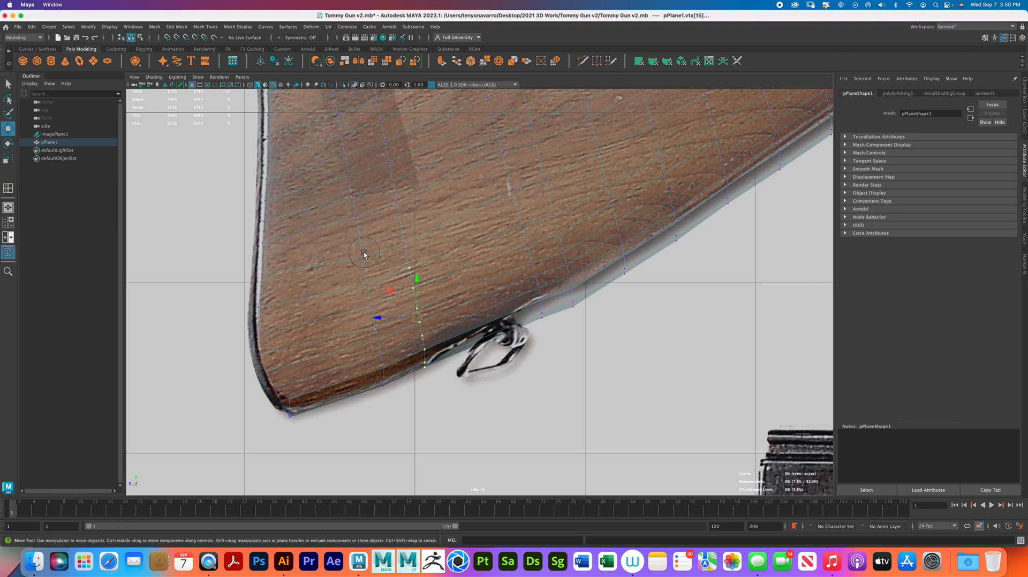
left_click_drag(418, 251, 385, 239)
middle_click_drag(475, 202, 368, 252, "alt")
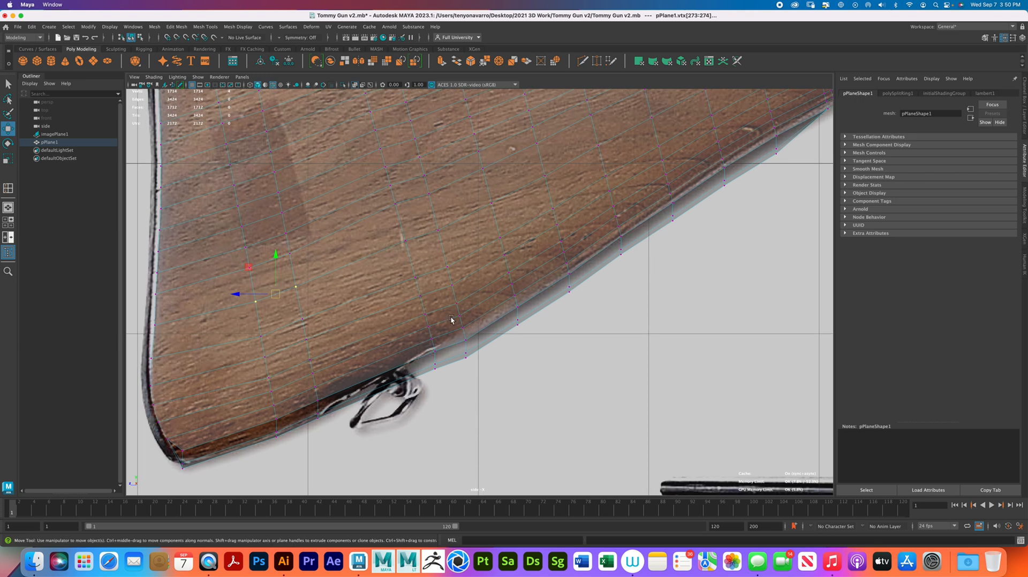
- Raise four more vertex columns past the sling swivel so the butt's lower edge follows the reference outline
left_click_drag(498, 359, 403, 258)
left_click_drag(444, 324, 453, 298)
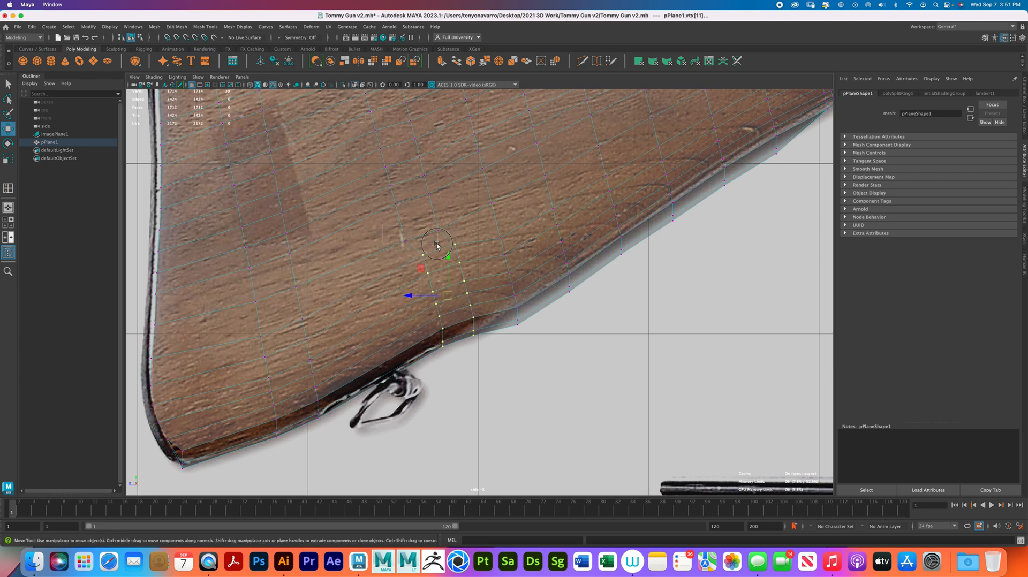
left_click(422, 235)
left_click_drag(423, 235, 483, 227)
left_click_drag(511, 280, 510, 269)
left_click_drag(584, 313, 533, 203)
left_click_drag(563, 247, 562, 234)
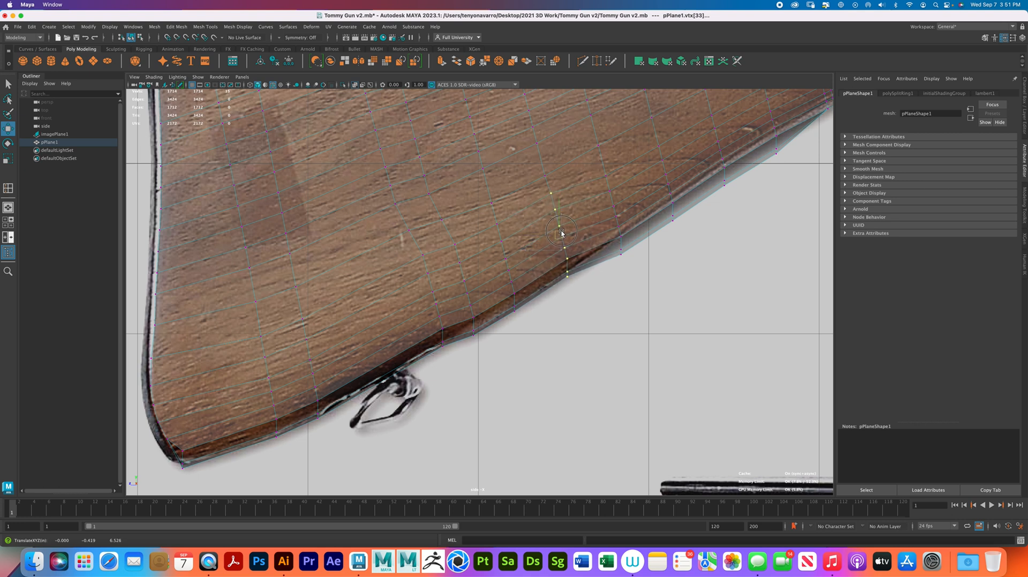
- Raise the remaining vertex columns along the stock's lower edge, up to its narrow wrist, onto the reference outline
left_click_drag(614, 263, 590, 173)
left_click(615, 209)
left_click_drag(615, 209, 612, 202)
middle_click_drag(621, 202, 517, 298, "alt")
left_click_drag(572, 323, 543, 236)
left_click_drag(564, 279, 560, 264)
left_click_drag(639, 298, 610, 230)
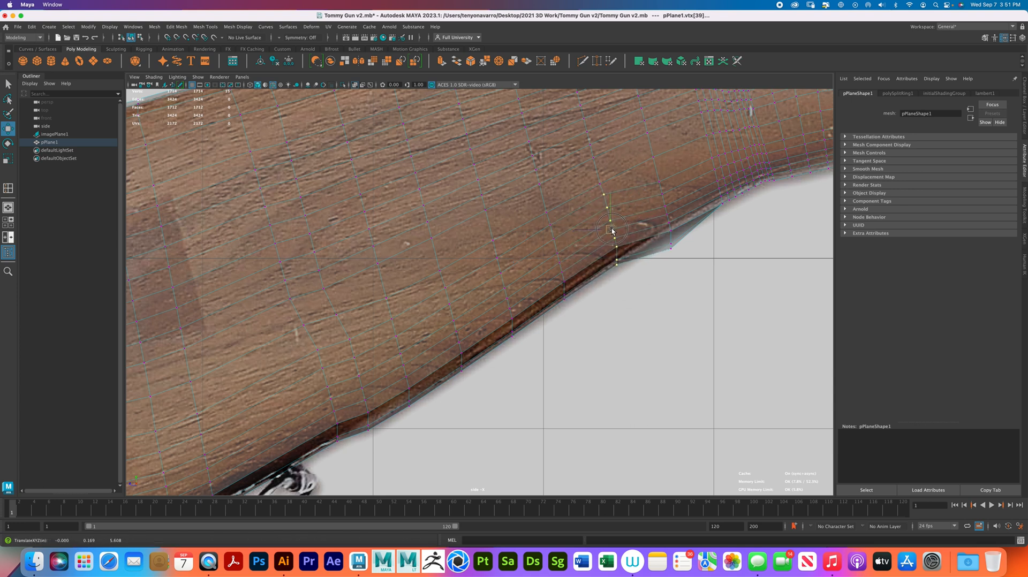
left_click_drag(678, 264, 645, 173)
left_click_drag(667, 218, 664, 206)
- Raise the inner row of vertices above the reshaped lower edge slightly to even out the mesh spacing
left_click_drag(648, 152, 418, 273)
left_click_drag(547, 213, 548, 213)
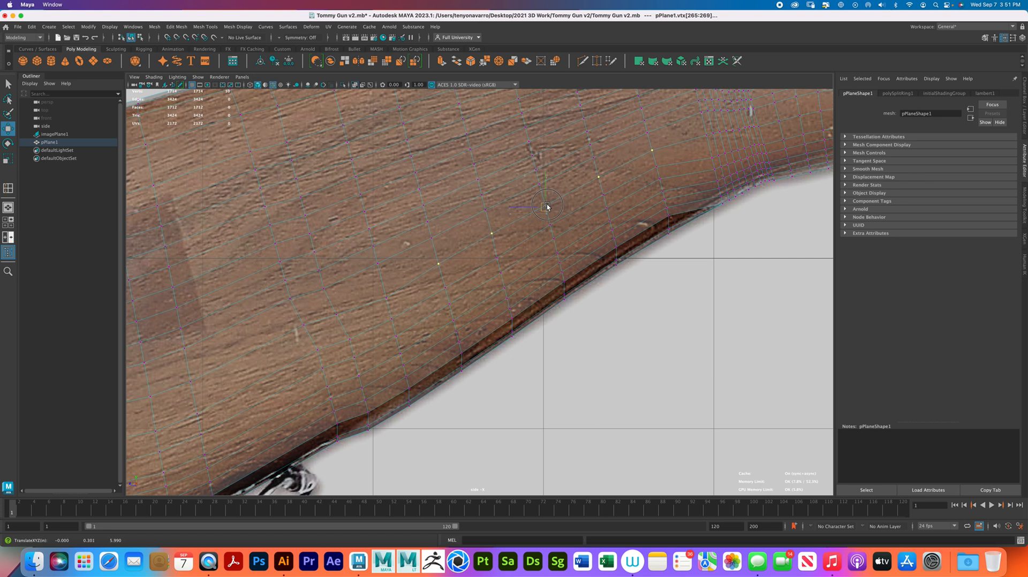
left_click(387, 298)
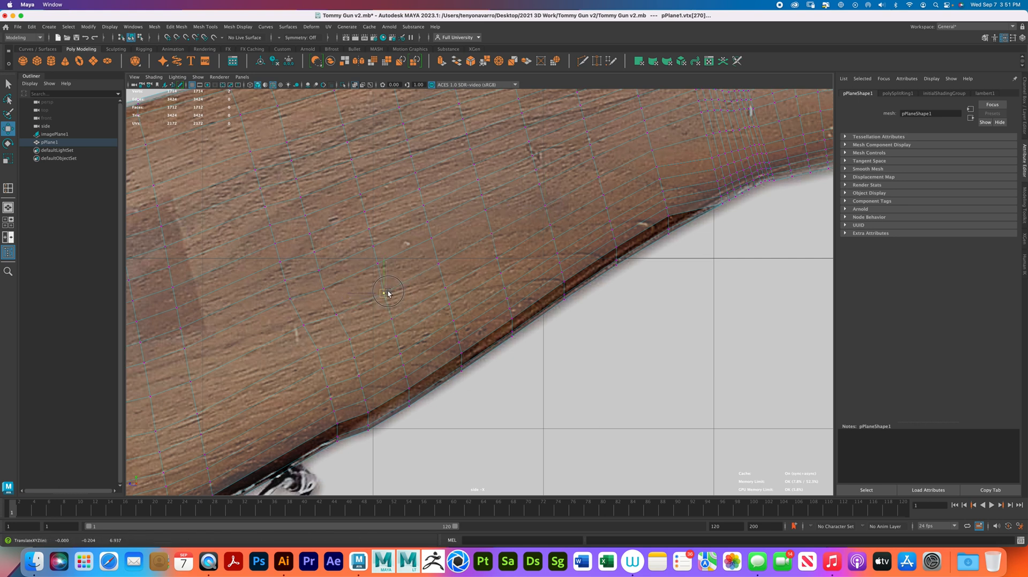
left_click(341, 316)
left_click(304, 324)
left_click_drag(303, 324, 303, 324)
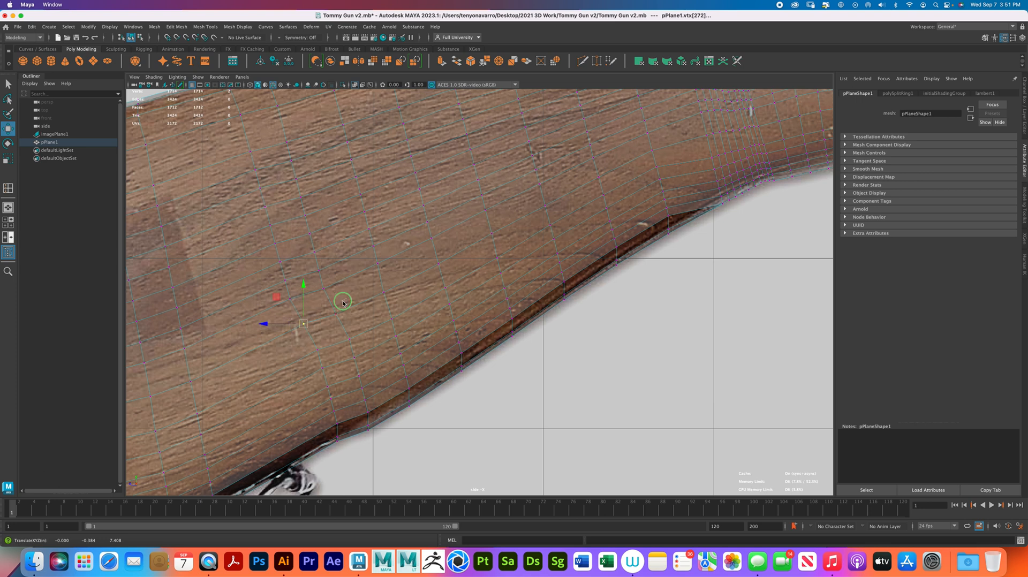
right_click_drag(346, 298, 370, 289)
- Preview the stock with smoothing and examine its front end from above and below, then restore the unsmoothed display
key("space")
left_click(686, 216)
left_click_drag(686, 216, 655, 232, "alt")
left_click(655, 232)
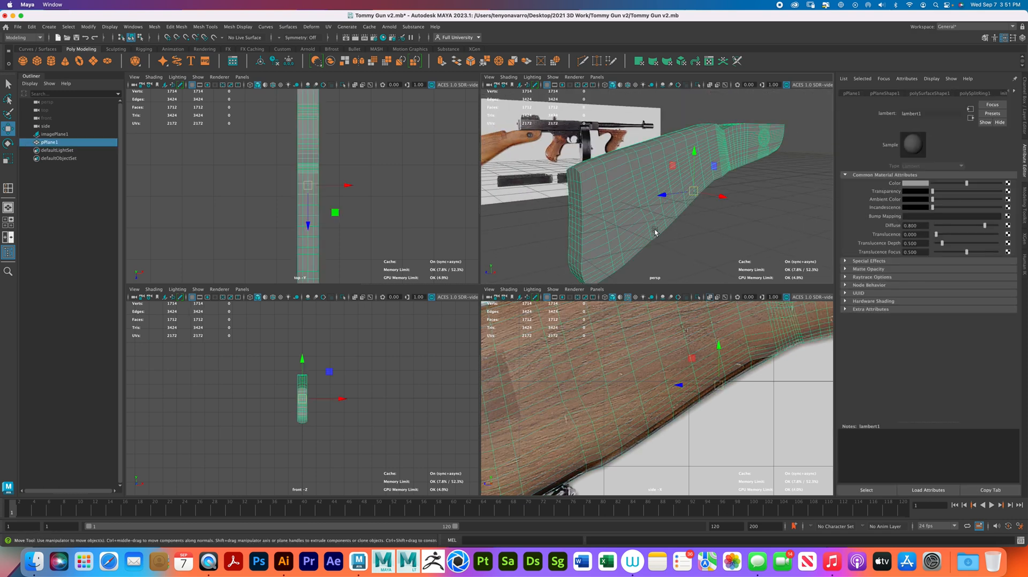
key("3")
left_click(684, 247)
left_click_drag(706, 231, 646, 238, "alt")
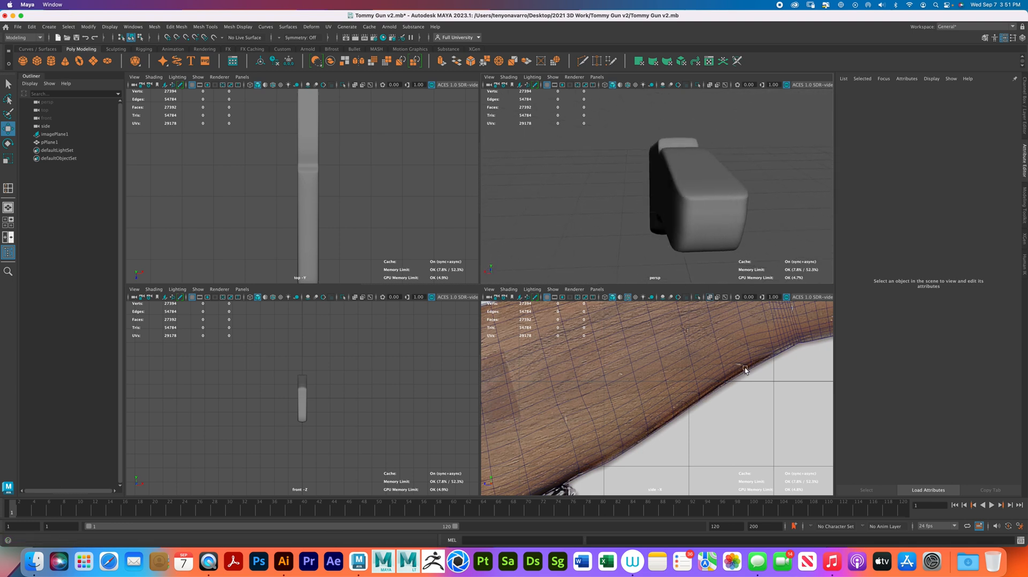
right_click_drag(746, 369, 707, 347, "alt")
middle_click_drag(728, 343, 627, 369, "alt")
right_click_drag(626, 370, 842, 450, "alt")
middle_click_drag(776, 379, 702, 456, "alt")
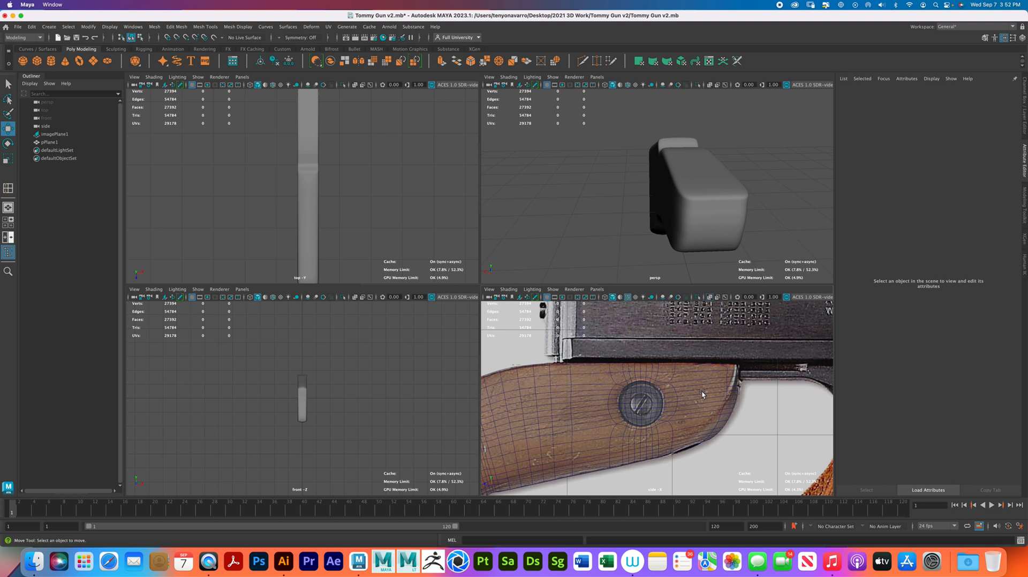
left_click_drag(720, 257, 711, 192, "alt")
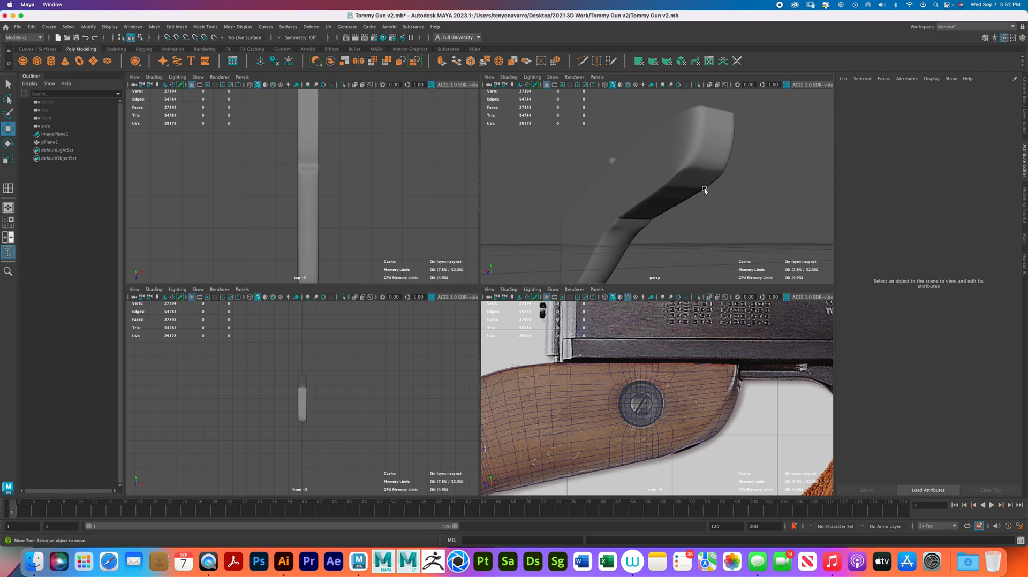
left_click(711, 189)
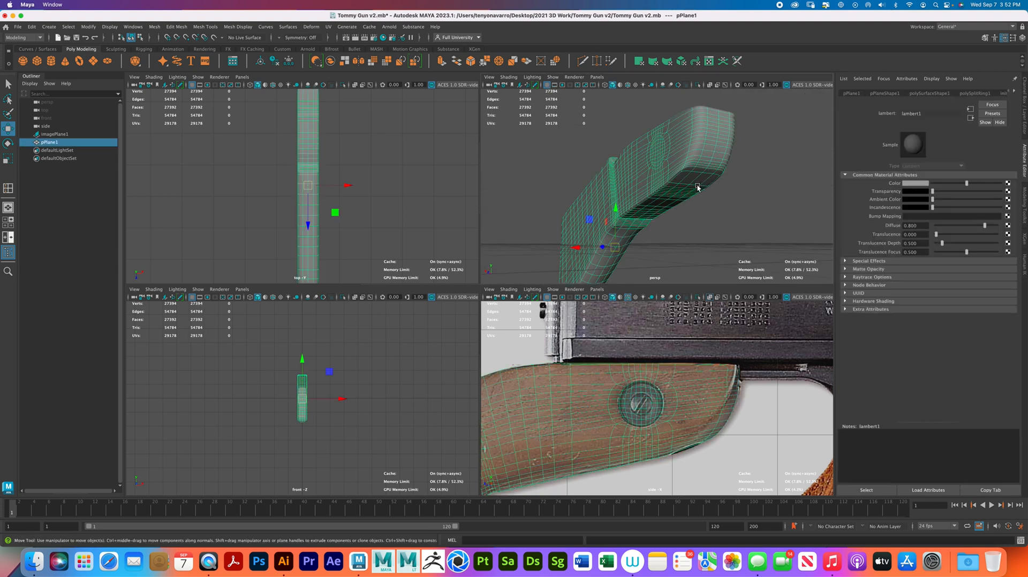
key("1")
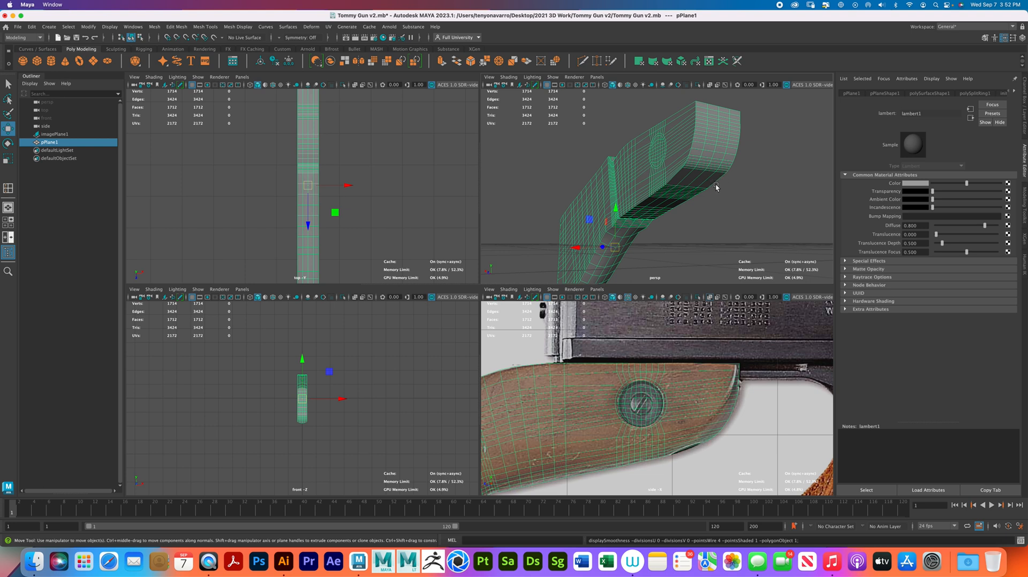
- Examine the unsmoothed stock's sides, butt end and underside in the perspective view
left_click_drag(716, 187, 796, 201, "alt")
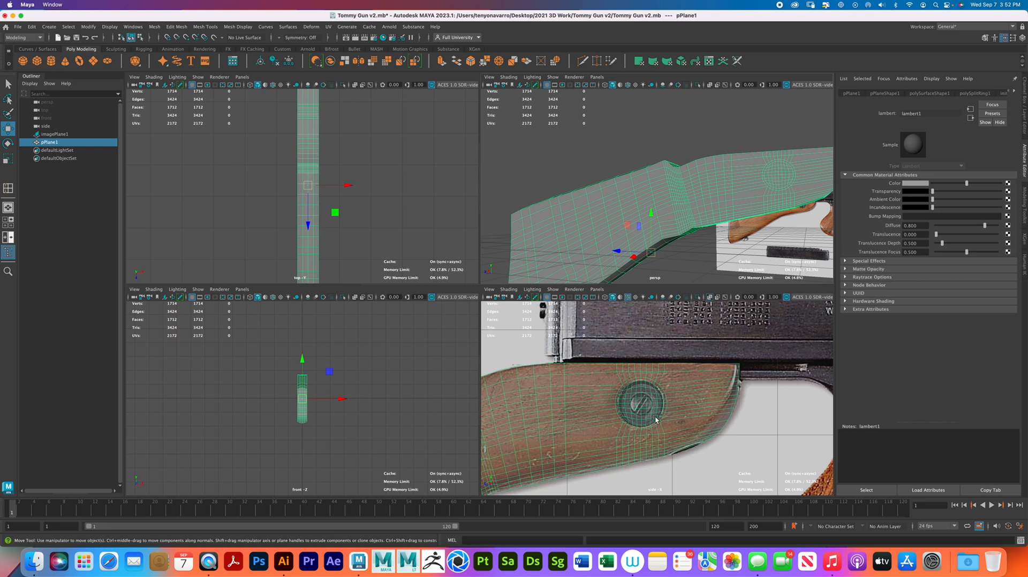
key("f")
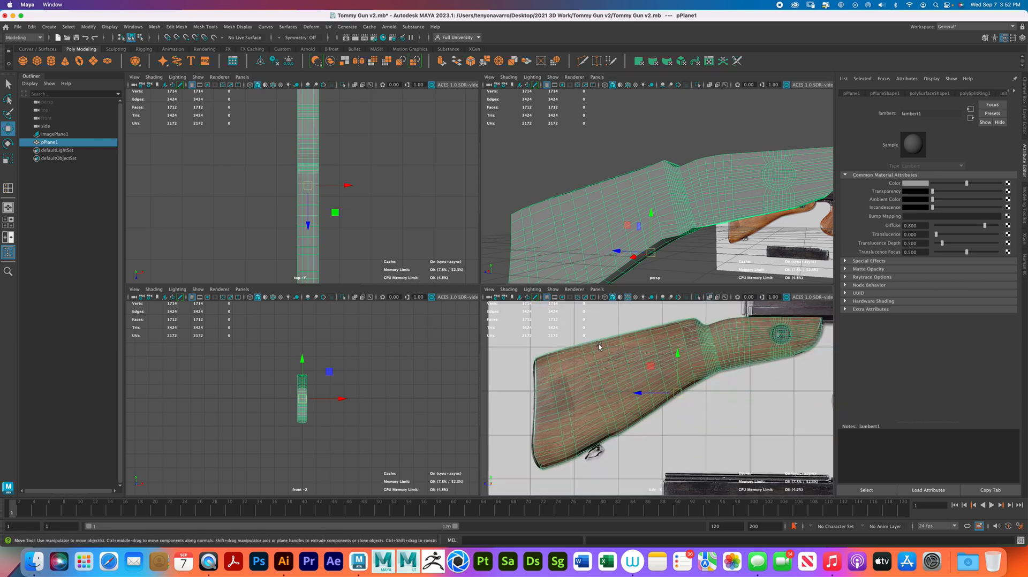
left_click_drag(525, 235, 595, 231, "alt")
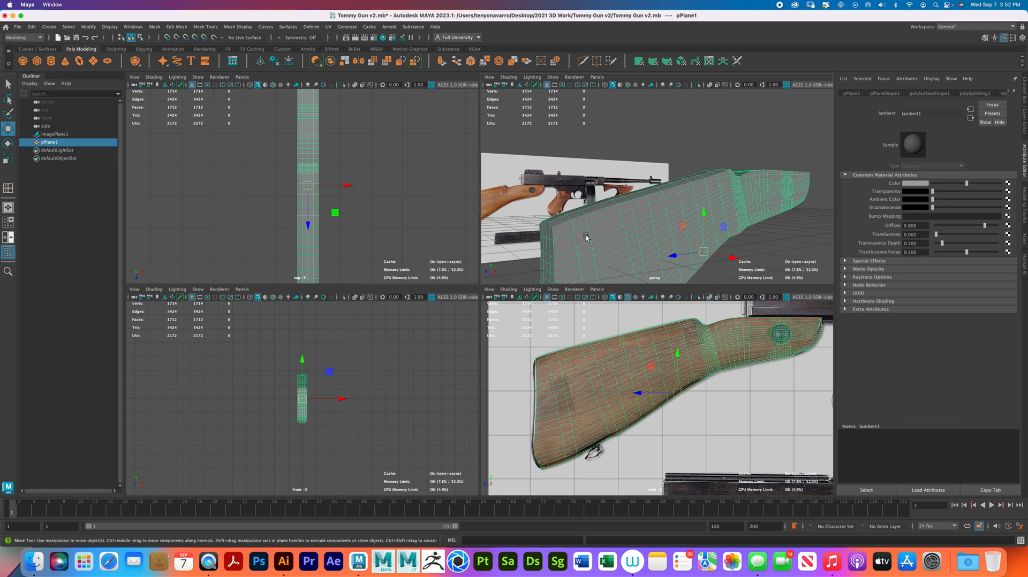
key("space")
scroll(402, 251, "up", 4)
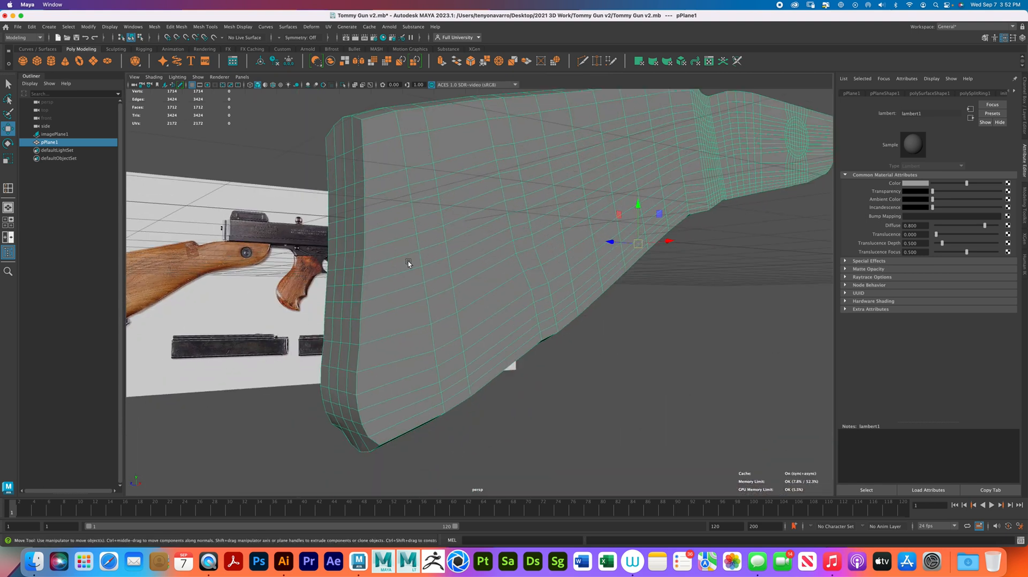
right_click(404, 268)
left_click_drag(440, 369, 442, 309, "alt")
left_click_drag(488, 207, 419, 304, "alt")
key("space")
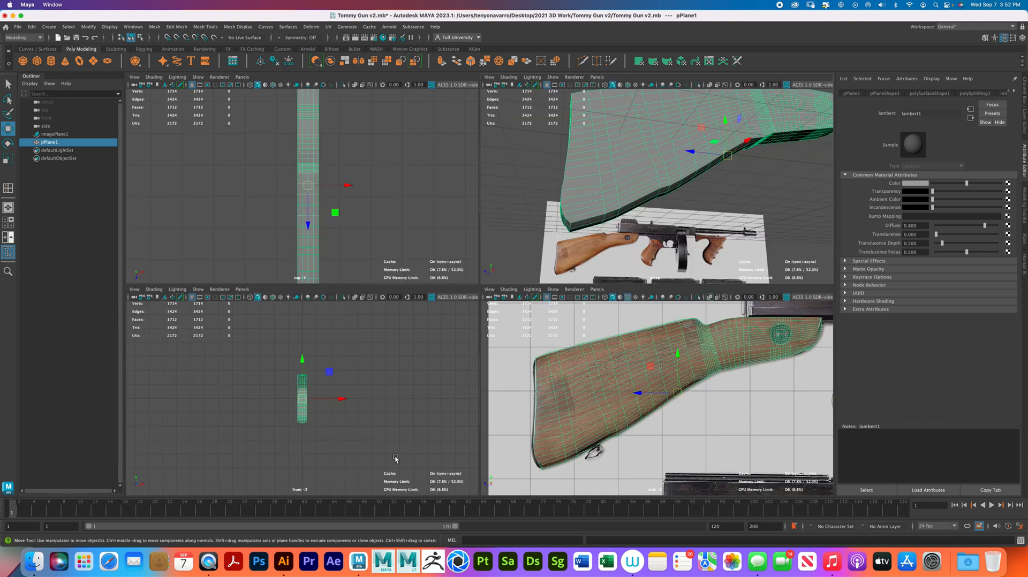
- In the side view, move the vertices at the butt's bottom corner inward so the corner tapers along the reference image's edge
middle_click_drag(578, 428, 604, 369, "alt")
scroll(603, 369, "up", 8)
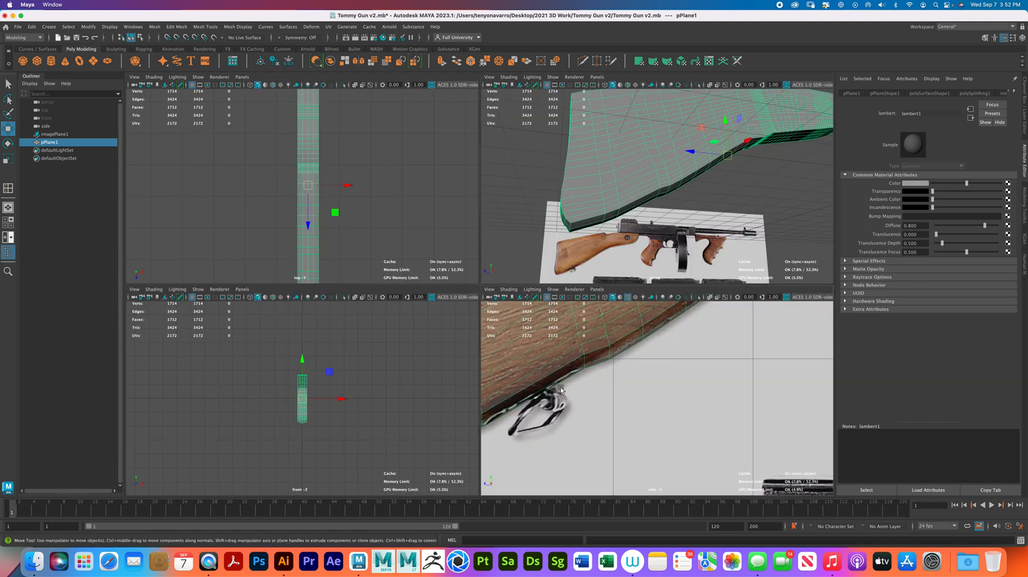
middle_click_drag(541, 381, 682, 371, "alt")
scroll(682, 374, "up", 5)
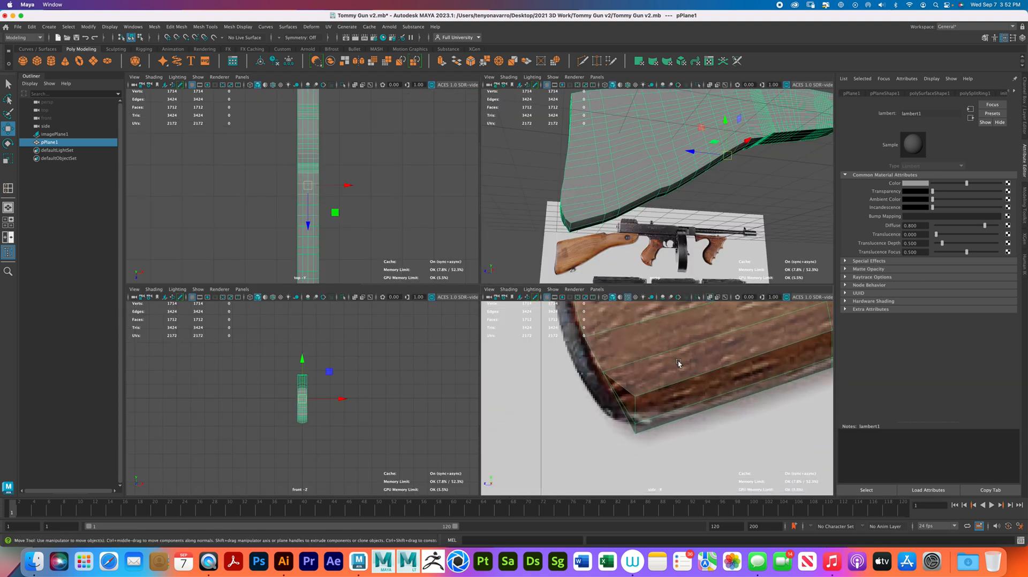
right_click_drag(674, 395, 634, 307)
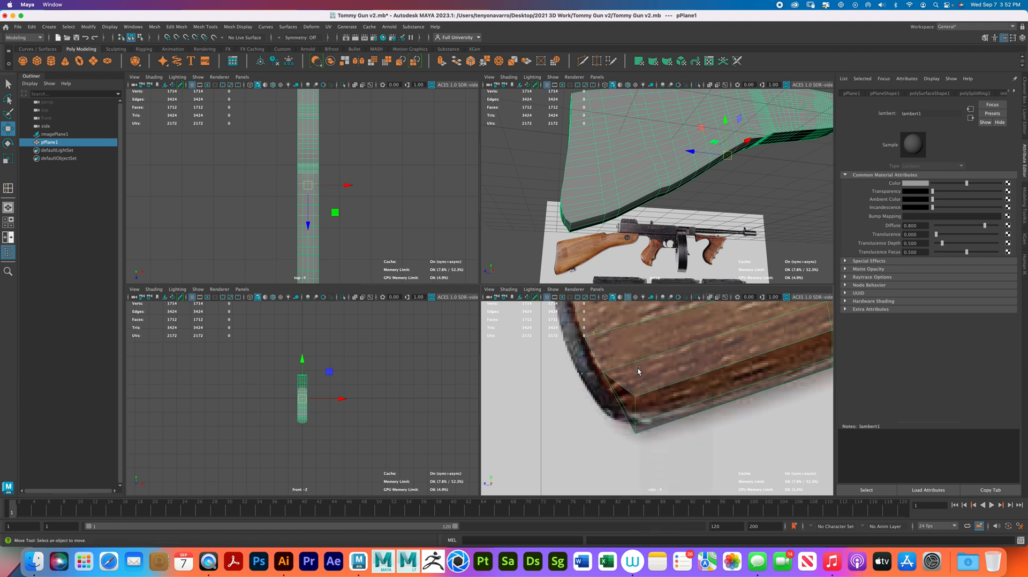
left_click_drag(618, 391, 632, 428)
left_click_drag(636, 435, 625, 417)
mouse_move(632, 424)
left_mouse_down()
mouse_move(645, 408)
mouse_move(627, 405)
mouse_move(602, 374)
mouse_move(603, 392)
mouse_move(626, 405)
left_mouse_up()
key("super+z")
left_click(630, 400)
left_click_drag(618, 398, 639, 424)
left_click_drag(637, 421, 643, 428)
- Examine the stock's front end and the circular screw area in the perspective and side views
right_click_drag(613, 217, 654, 202)
left_click(664, 201)
left_click(617, 197)
left_click_drag(605, 212, 698, 202, "alt")
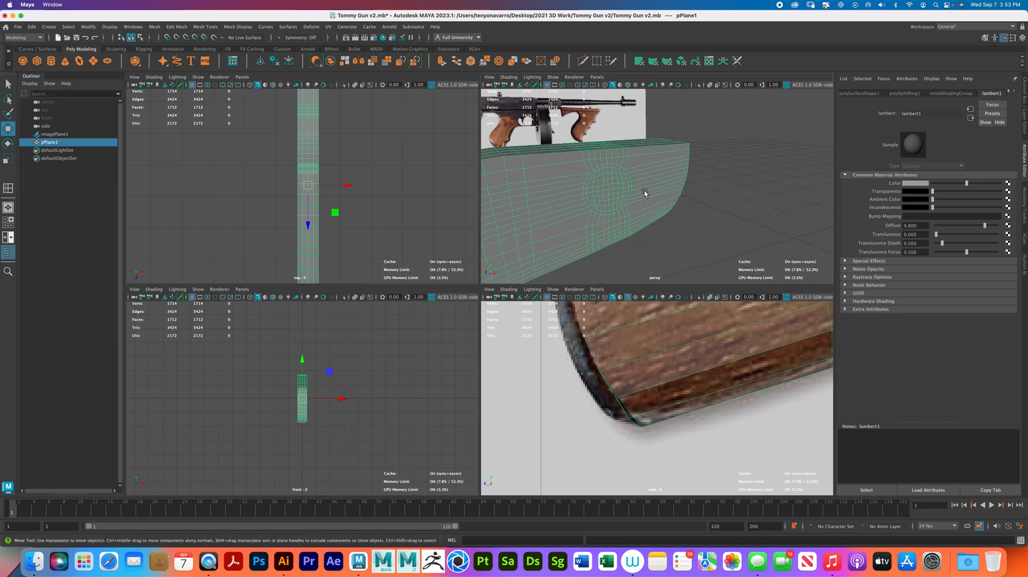
scroll(614, 442, "down", 10)
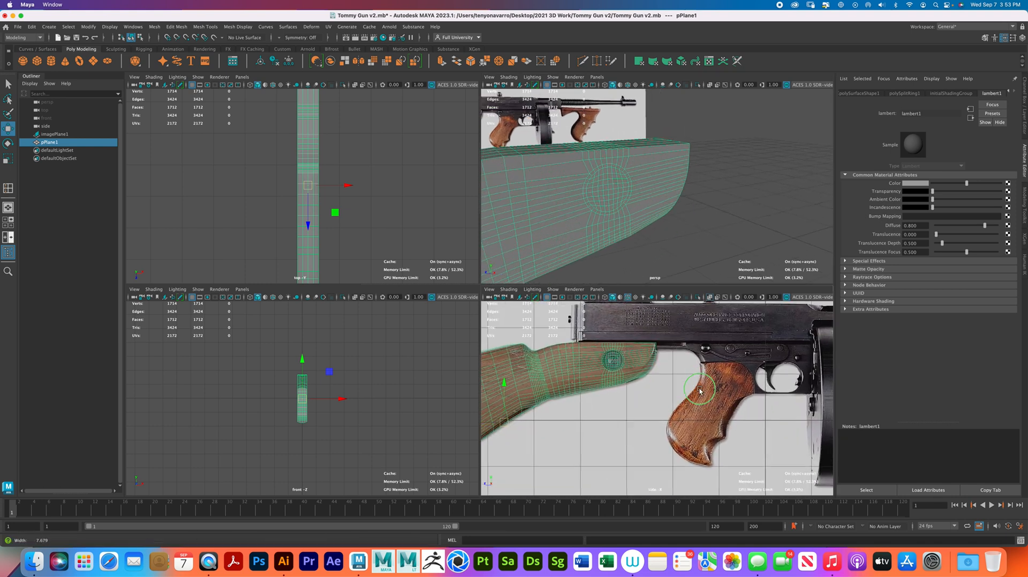
scroll(699, 390, "up", 3)
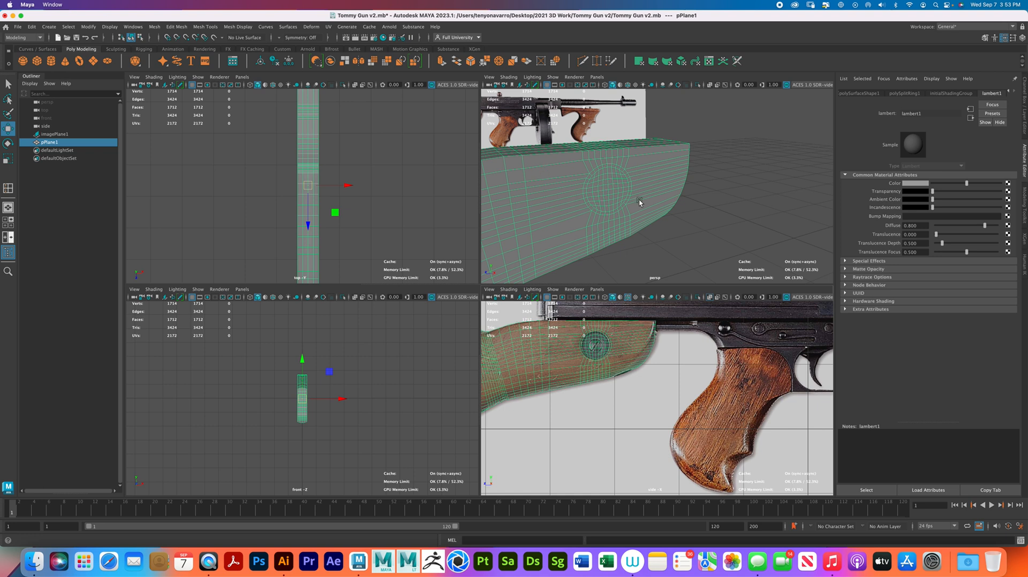
mouse_move(637, 194)
left_mouse_down("alt")
mouse_move(669, 204)
mouse_move(627, 197)
left_mouse_up("alt")
scroll(661, 197, "up", 3)
scroll(662, 199, "up", 2)
middle_click_drag(647, 209, 671, 239, "alt")
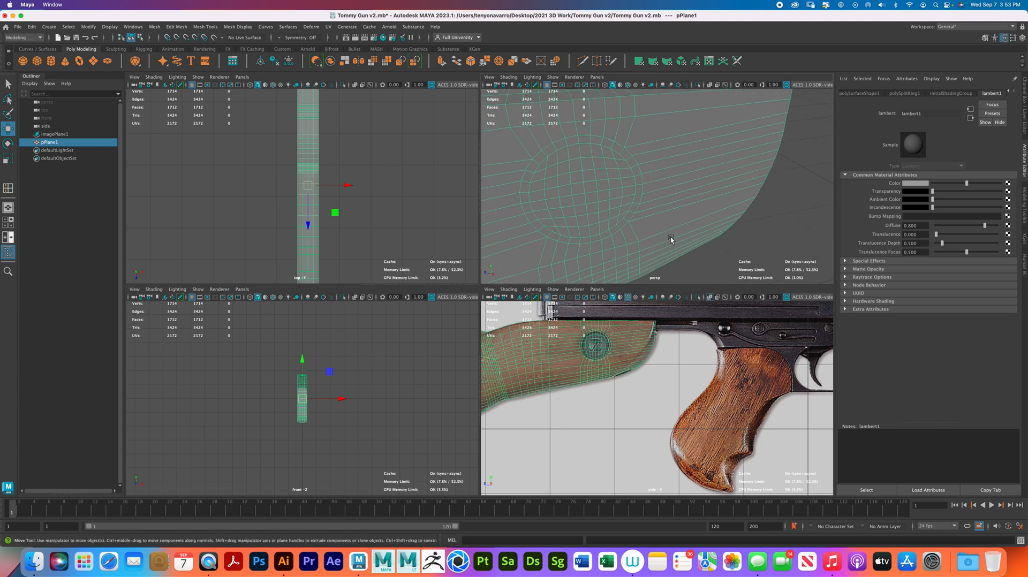
left_click_drag(604, 177, 651, 197, "alt")
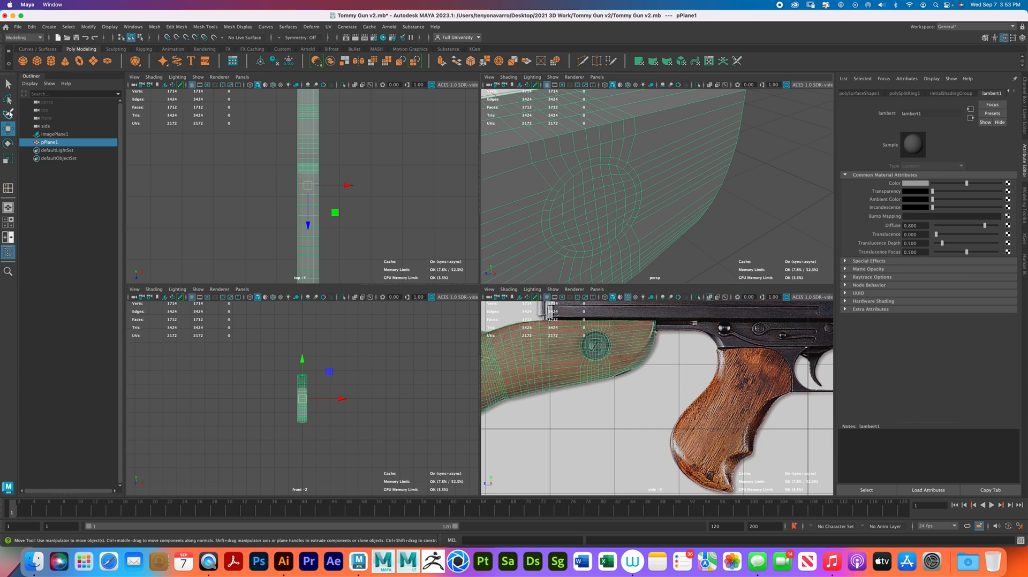
left_click(10, 113)
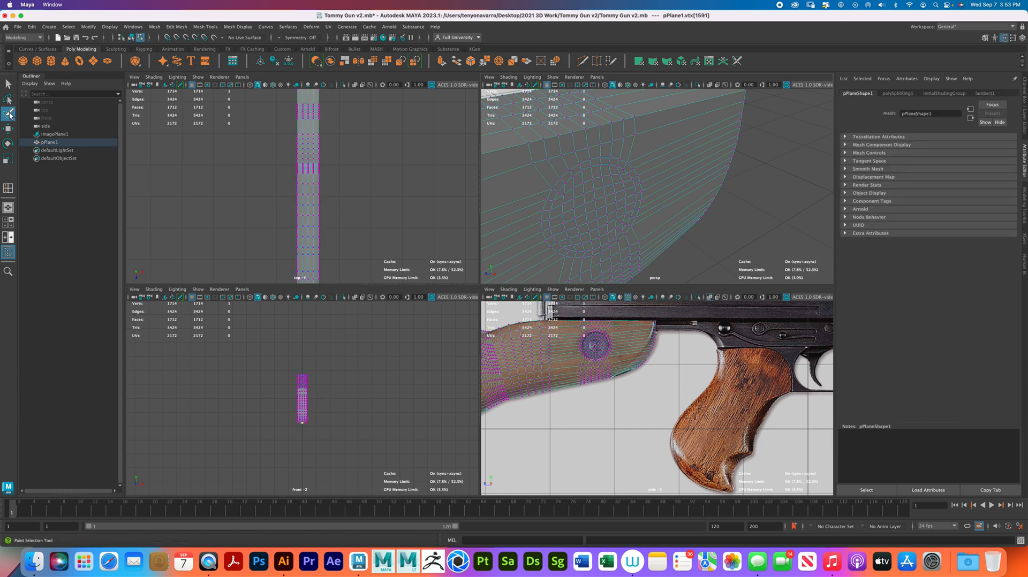
right_click_drag(590, 195, 589, 217)
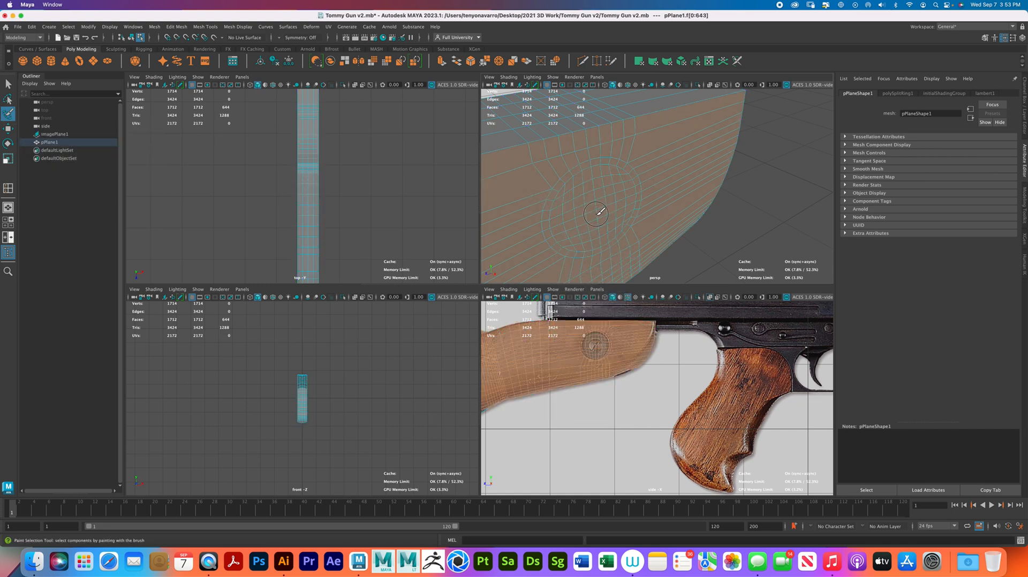
key("q")
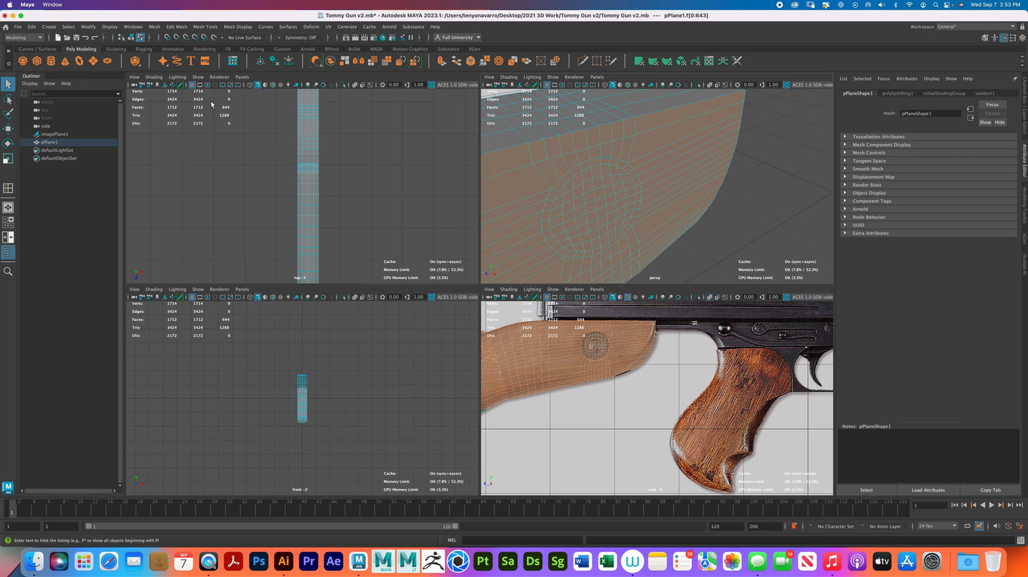
left_click(689, 222)
- Select all the faces inside the circular screw area on the side of the stock's front end
left_click(8, 114)
mouse_move(599, 207)
left_mouse_down()
mouse_move(610, 196)
mouse_move(612, 208)
mouse_move(568, 193)
mouse_move(567, 227)
mouse_move(594, 233)
mouse_move(602, 197)
mouse_move(630, 182)
mouse_move(602, 229)
mouse_move(596, 195)
mouse_move(667, 203)
left_mouse_up()
left_click(8, 84)
left_click(589, 270)
left_click_drag(664, 181, 683, 196, "alt")
middle_click_drag(682, 196, 727, 170, "alt")
left_click_drag(727, 170, 657, 214, "alt")
middle_click_drag(656, 214, 663, 198, "alt")
scroll(664, 198, "up", 6)
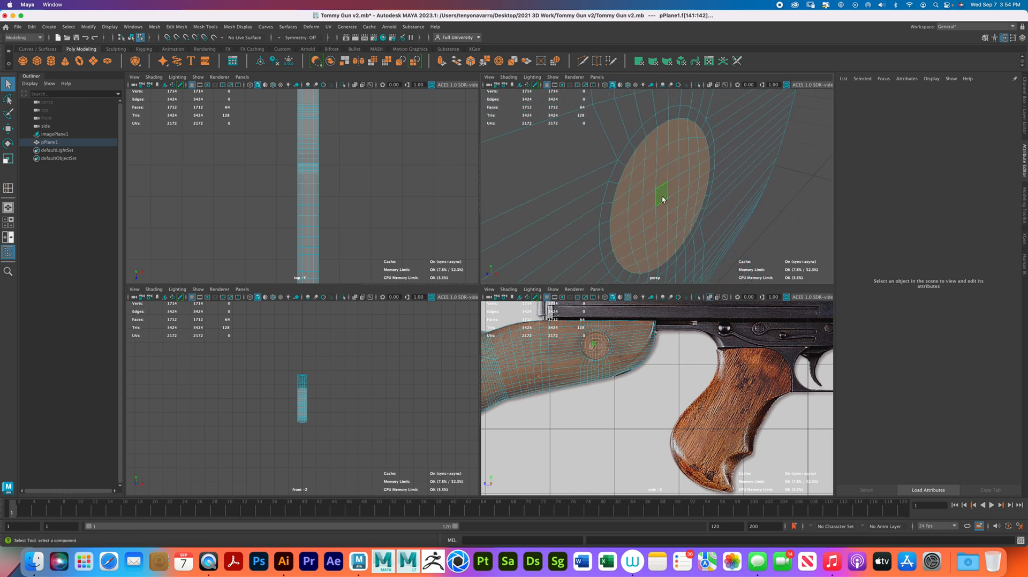
- Extrude the selected circle of faces into the stock to form a recessed screw hole, adding further extrusions for supporting edges
key("w")
left_click_drag(702, 213, 684, 202, "shift")
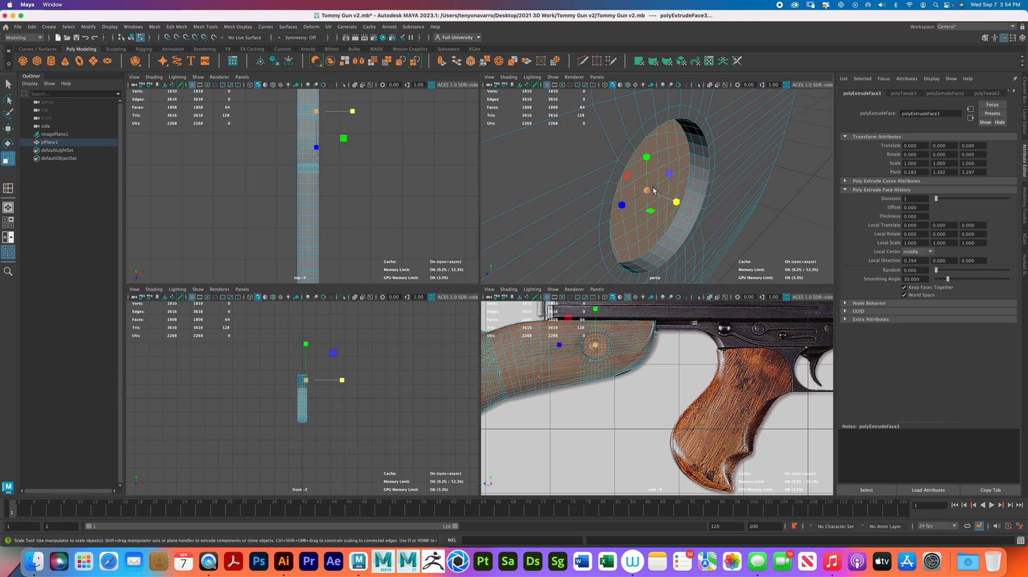
key("r")
left_click_drag(646, 189, 641, 190, "shift")
- Preview the stock with smoothing and examine the recessed screw hole, then restore the unsmoothed display
key("3")
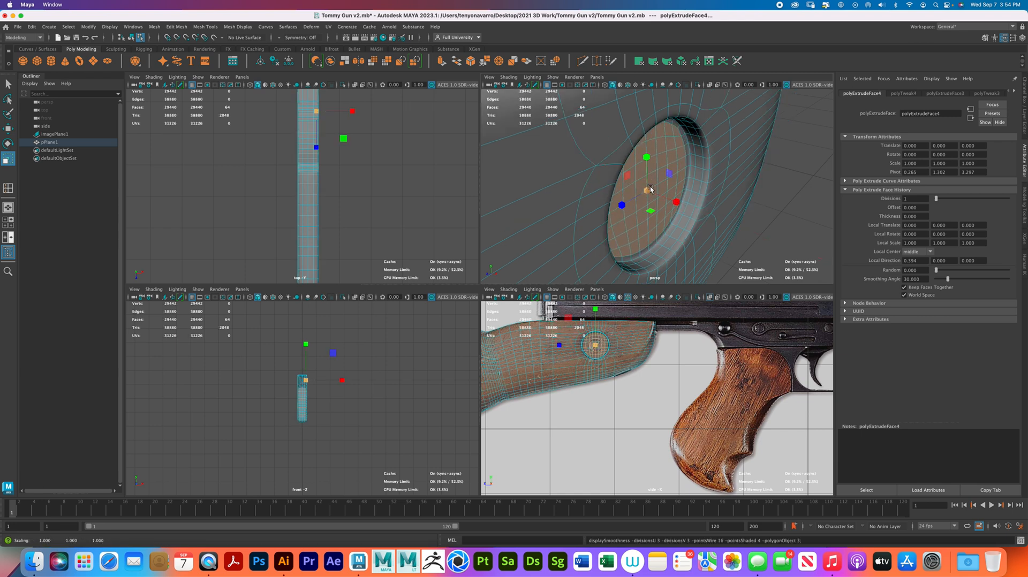
right_click_drag(653, 191, 710, 176)
scroll(771, 171, "down", 5)
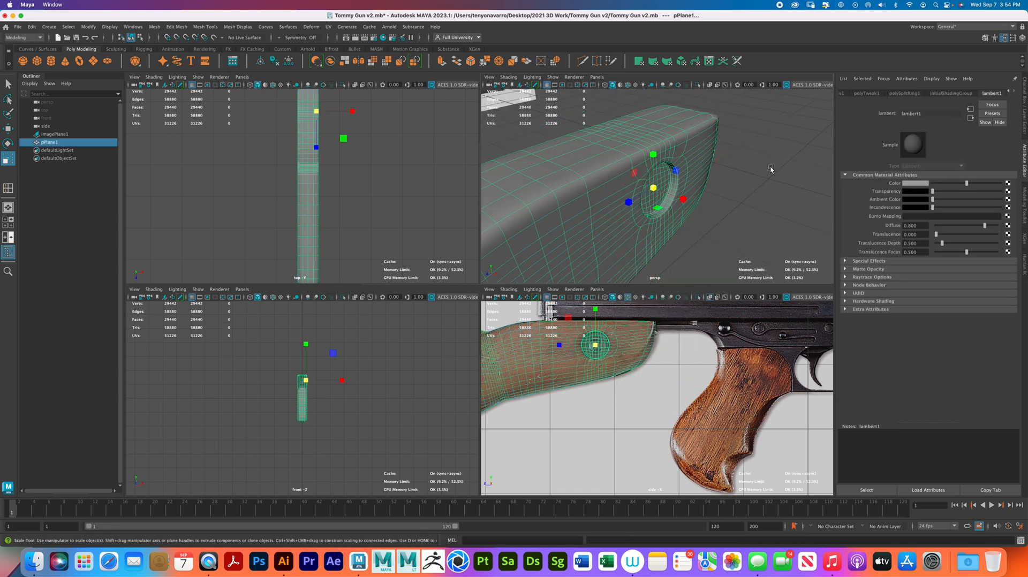
left_click(760, 191)
left_click_drag(760, 191, 705, 220, "alt")
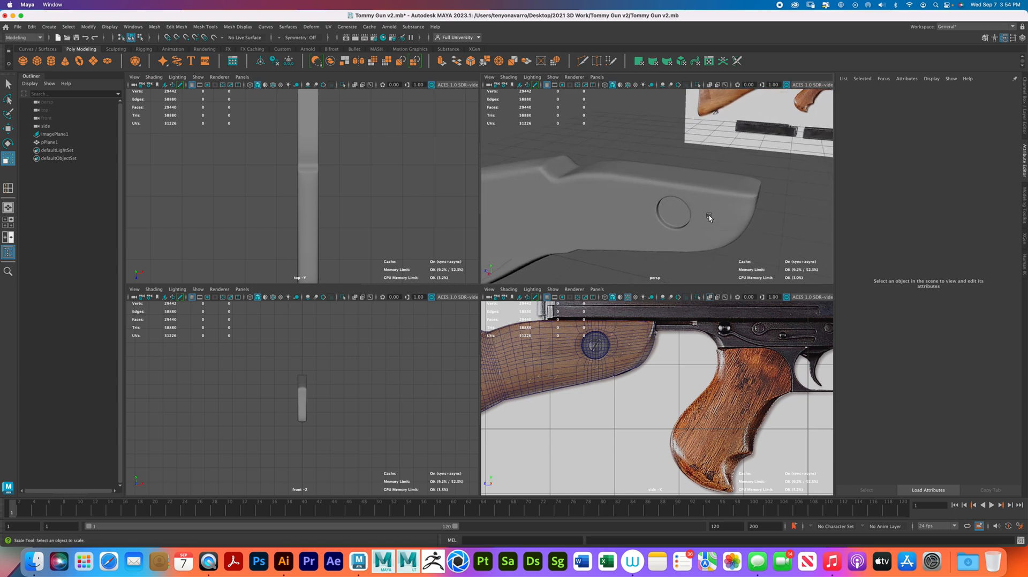
left_click(709, 216)
right_click_drag(715, 213, 733, 200)
key("1")
- Switch the stock to vertex editing and move the upper-edge vertices just behind the notch to match the reference outline
left_click(756, 211)
mouse_move(756, 213)
left_mouse_down("alt")
mouse_move(736, 217)
mouse_move(733, 198)
mouse_move(745, 202)
left_mouse_up("alt")
left_click(740, 208)
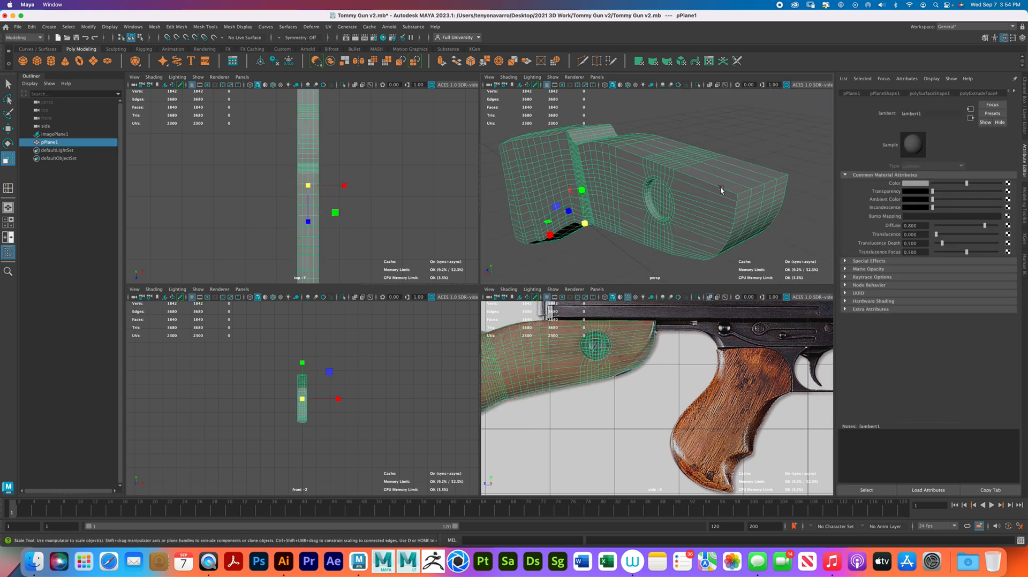
left_click_drag(662, 181, 696, 179, "alt")
middle_click_drag(692, 174, 798, 172, "alt")
left_click(571, 341)
right_click_drag(571, 343, 686, 380, "alt")
right_click_drag(633, 363, 592, 331)
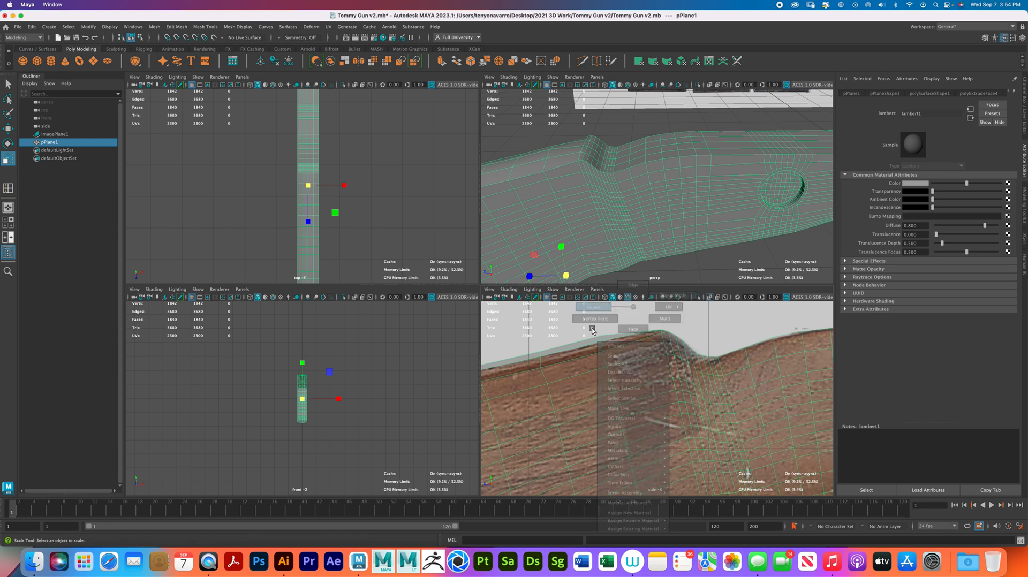
left_click(605, 346)
left_click(615, 357)
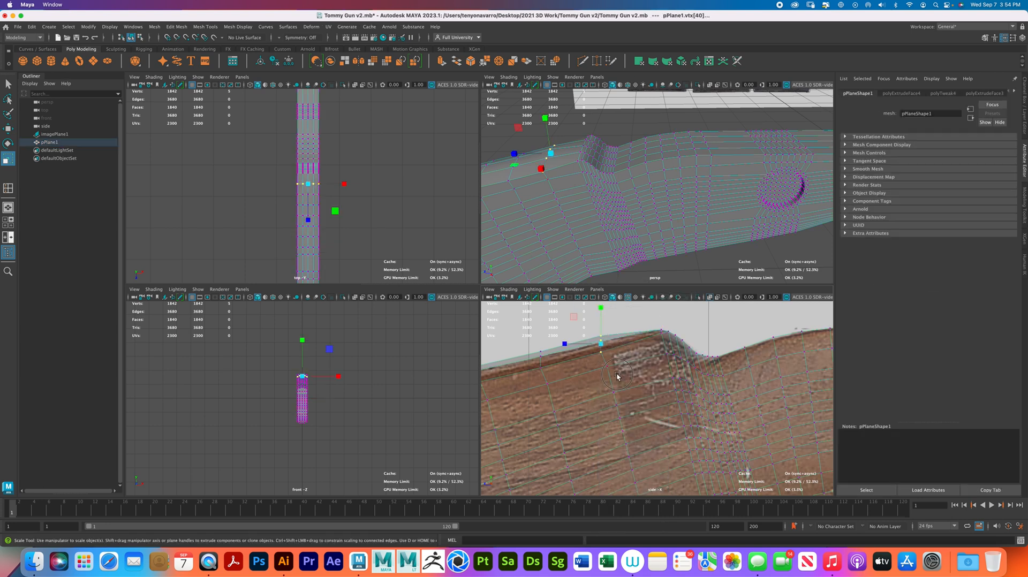
key("w")
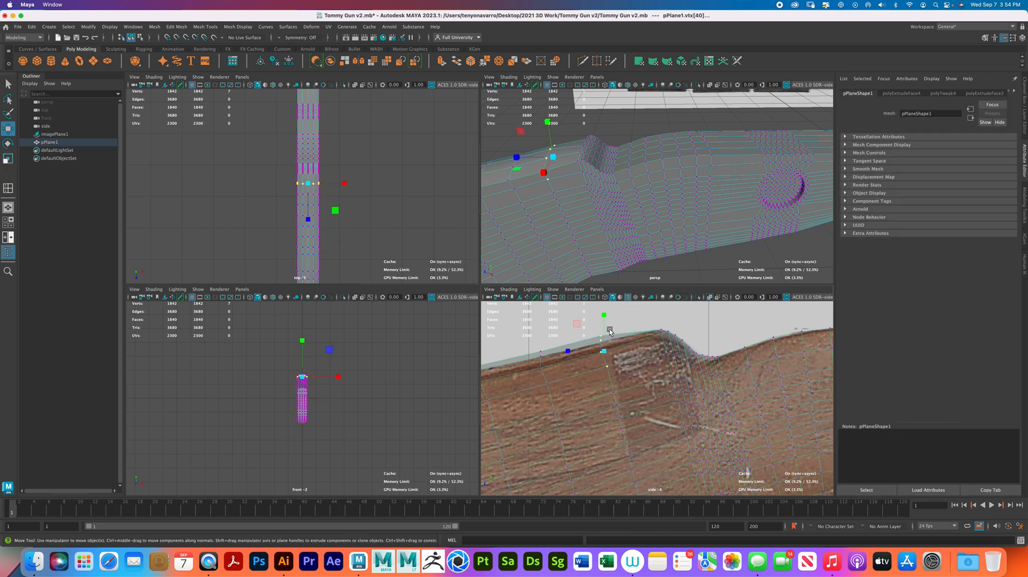
left_click_drag(604, 351, 605, 351)
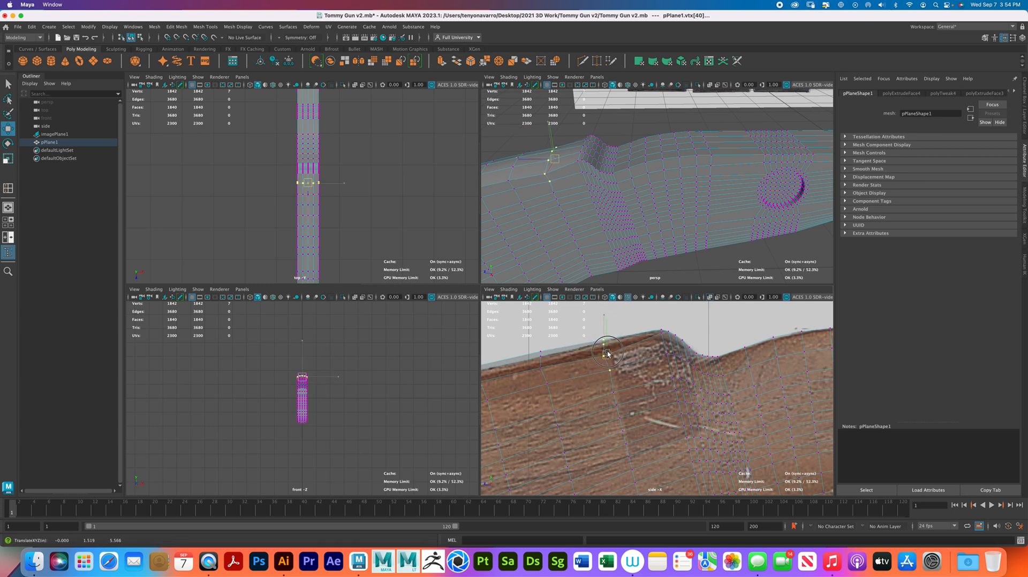
- Move the next columns of upper-edge vertices behind the notch onto the wooden outline in the side view
middle_click_drag(606, 356, 673, 343, "alt")
left_click_drag(625, 362, 586, 332)
left_click_drag(618, 378, 612, 358, "shift")
middle_click_drag(612, 358, 651, 356, "alt")
left_click_drag(601, 369, 564, 343)
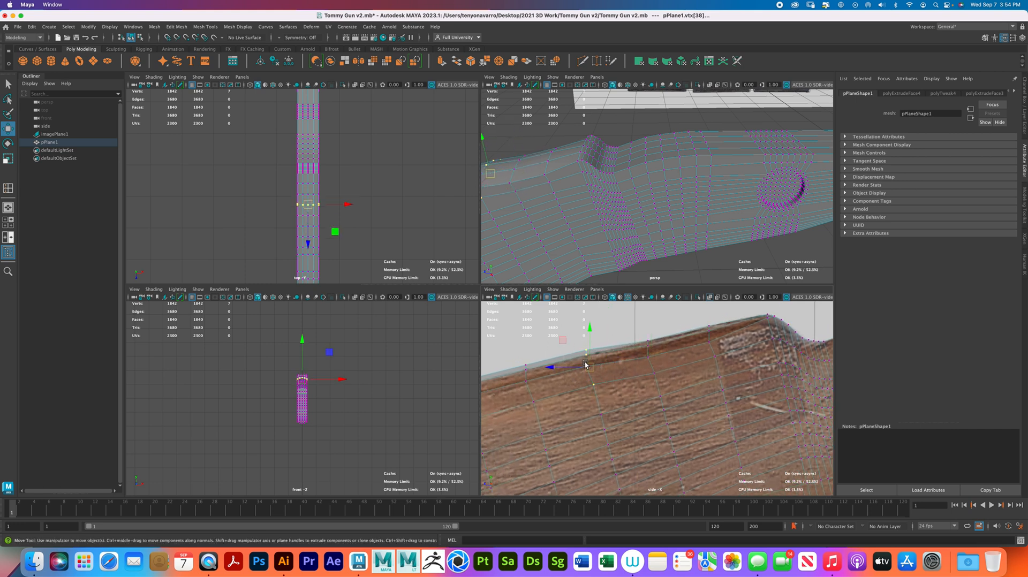
middle_click_drag(583, 357, 654, 351, "alt")
left_click_drag(609, 382, 564, 331)
left_click_drag(598, 361, 599, 364)
middle_click_drag(540, 384, 623, 365, "alt")
left_click_drag(638, 385, 588, 325)
left_click_drag(620, 356, 619, 362)
middle_click_drag(574, 385, 641, 362, "alt")
- Continue fitting the remaining upper-edge vertex columns to the reference, up to the upper corner of the stock's butt end
left_click_drag(649, 375, 631, 357)
left_click_drag(592, 395, 575, 369)
middle_click_drag(572, 367, 624, 358, "alt")
left_click_drag(600, 393, 542, 333)
left_click_drag(580, 364, 582, 370)
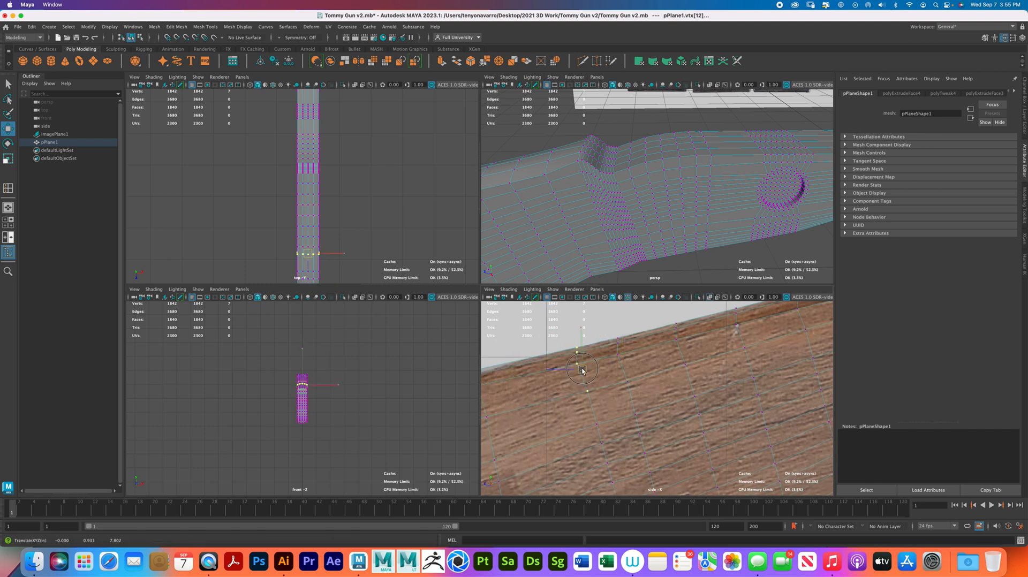
middle_click_drag(582, 369, 677, 347, "alt")
left_click_drag(595, 397, 581, 373)
middle_click_drag(580, 373, 671, 350, "alt")
left_click_drag(638, 397, 592, 321)
left_click_drag(625, 357, 626, 362)
left_click_drag(564, 347, 575, 381)
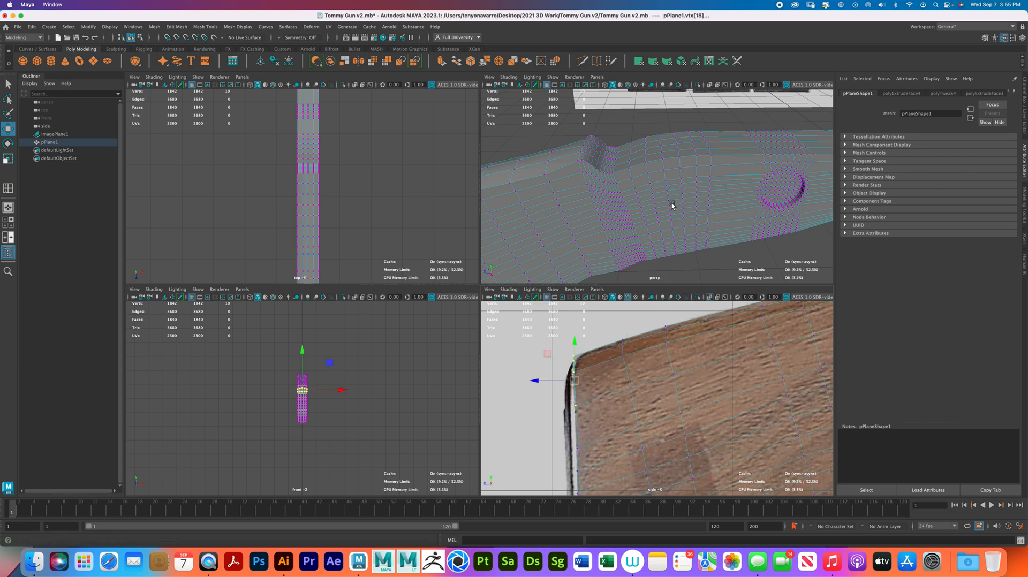
- Return the stock to object selection and apply Mesh Smooth with 2 divisions
right_click_drag(691, 202, 729, 191)
left_click(798, 241)
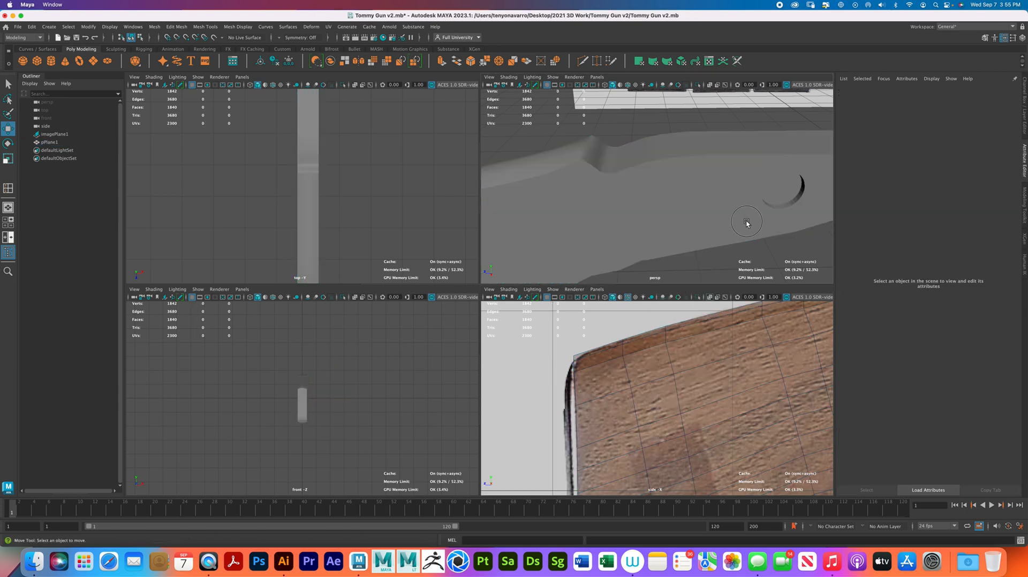
left_click(764, 226)
key("space")
scroll(355, 131, "down", 2)
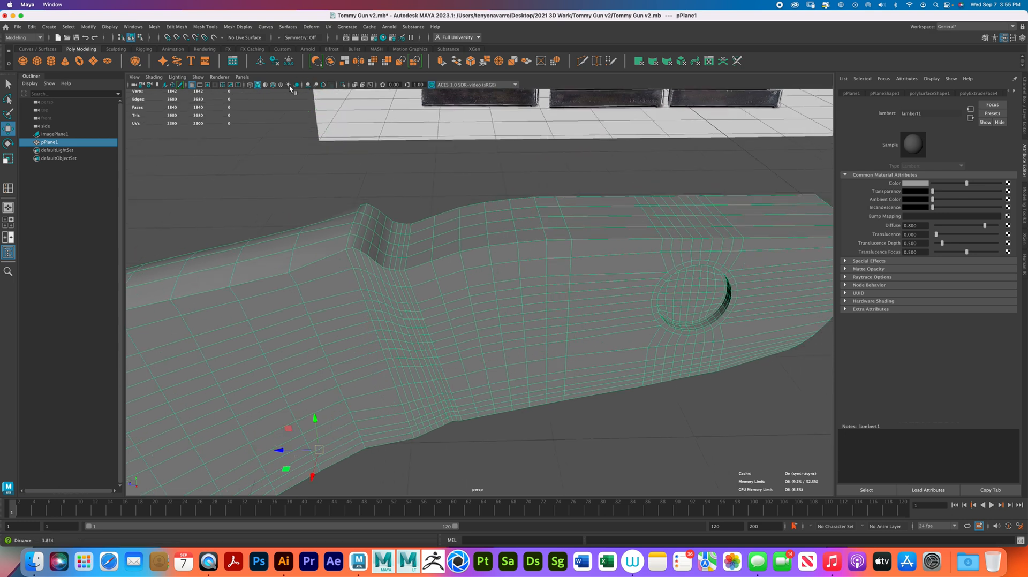
left_click(155, 27)
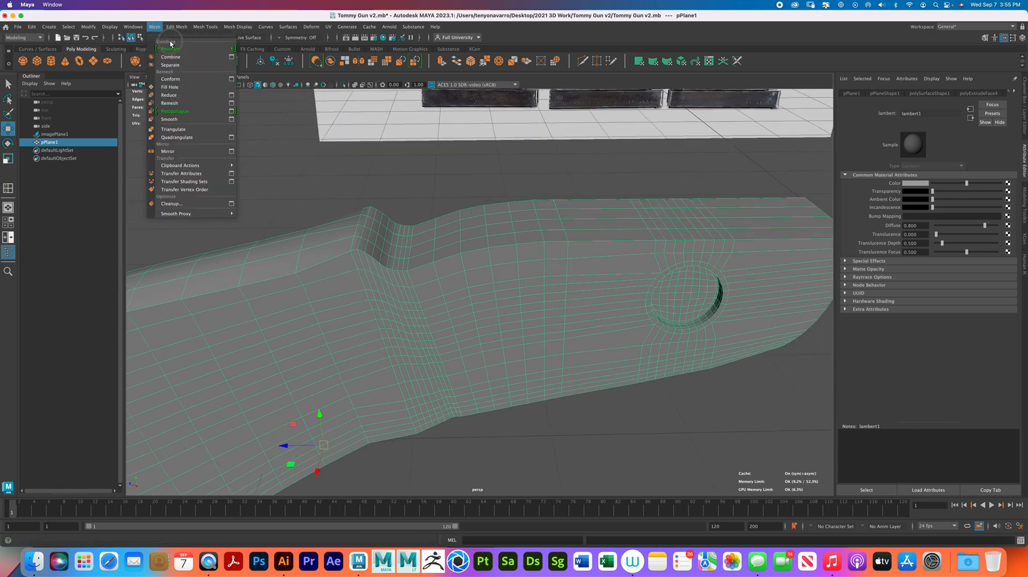
left_click(194, 118)
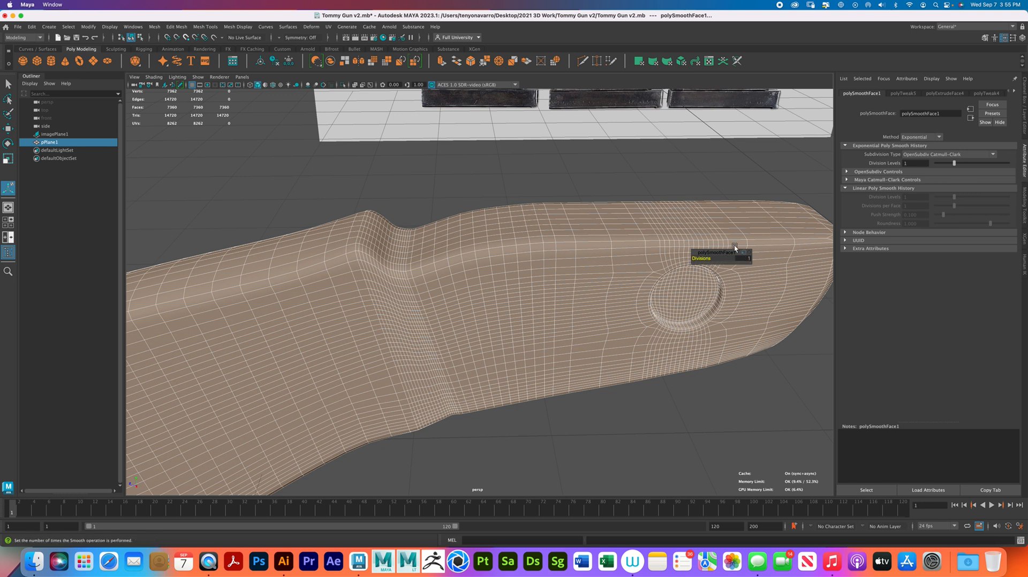
left_click_drag(700, 258, 716, 258)
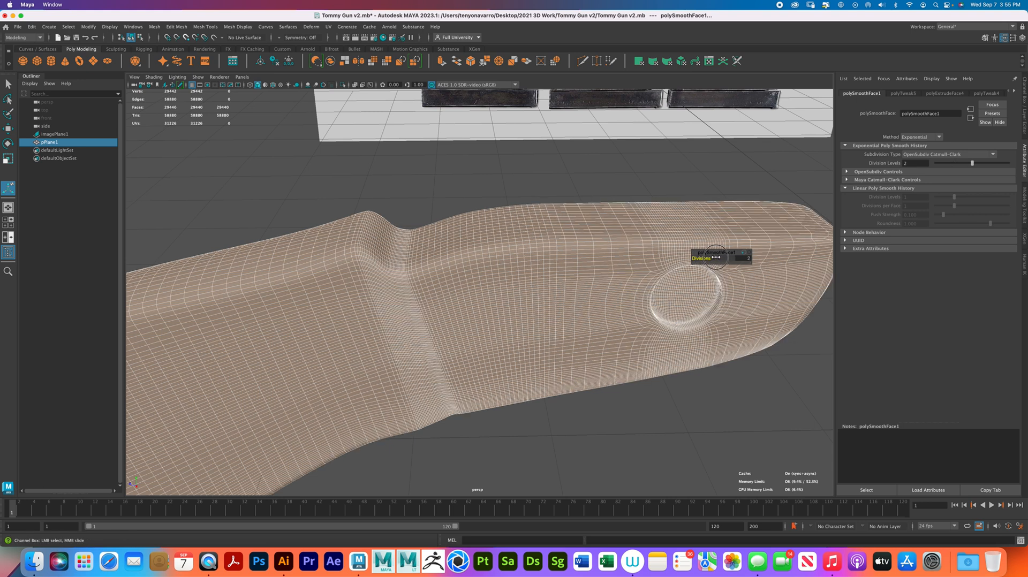
- Angle the perspective view on the whole smoothed stock and create a camera-based UV projection for it
right_click_drag(569, 259, 637, 209)
left_click(681, 181)
left_click_drag(681, 183, 447, 310, "alt")
left_click(513, 315)
key("space")
key("space")
left_click_drag(429, 339, 484, 309, "alt")
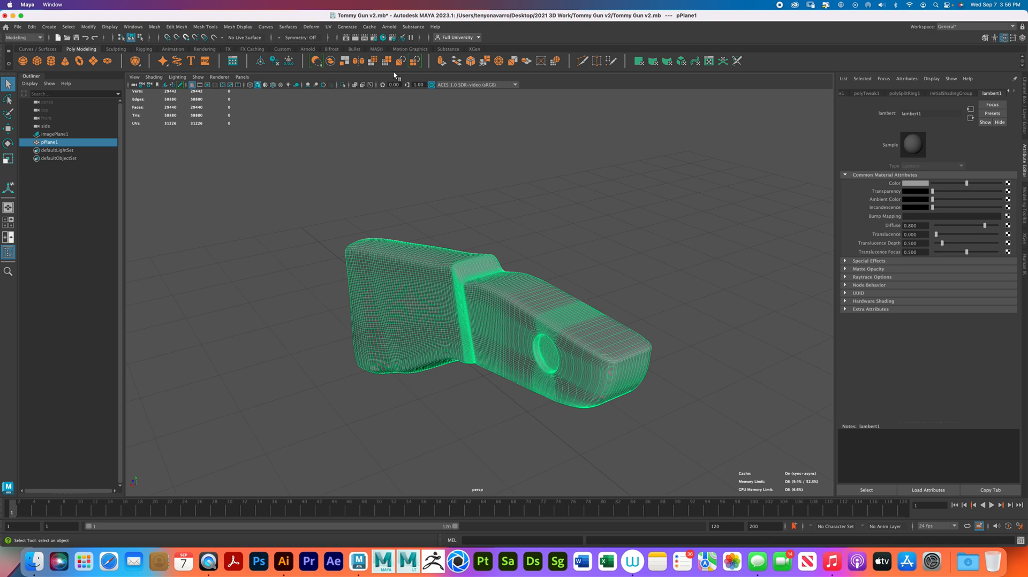
left_click(328, 28)
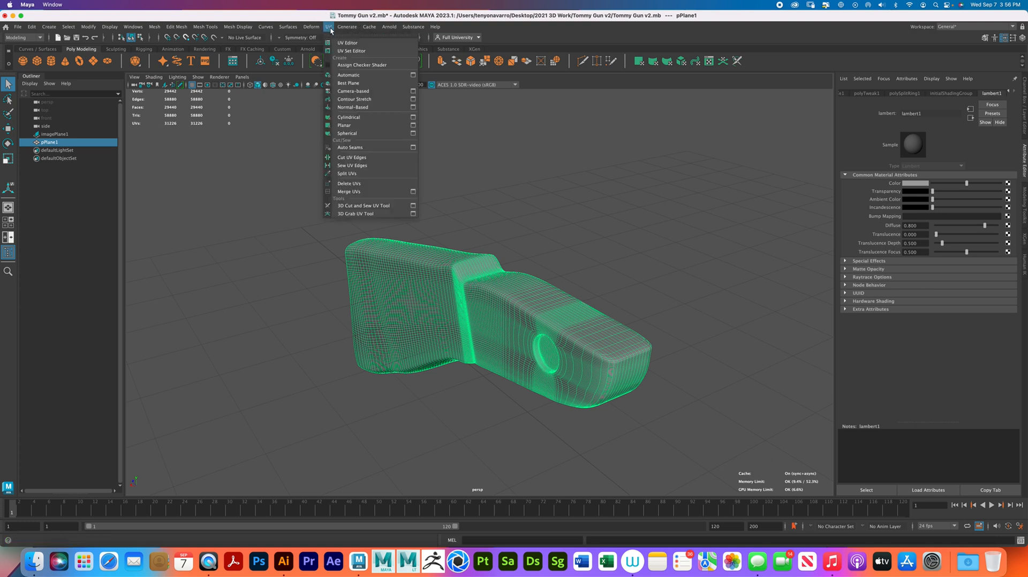
left_click(367, 91)
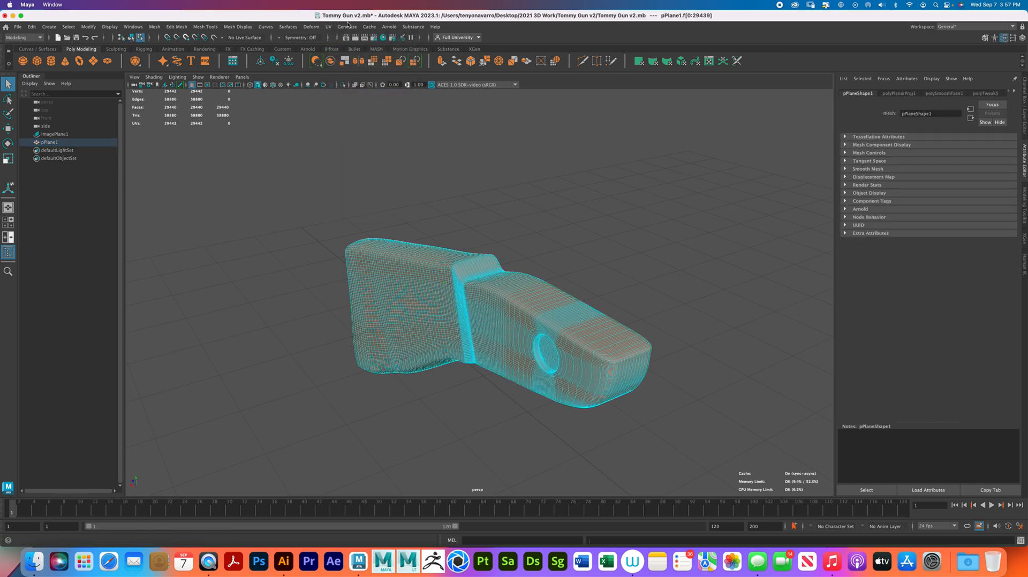
- Open the UV Editor and display the stock's projected UVs in it
right_click_drag(390, 299, 423, 286)
left_click(461, 214)
left_click(328, 26)
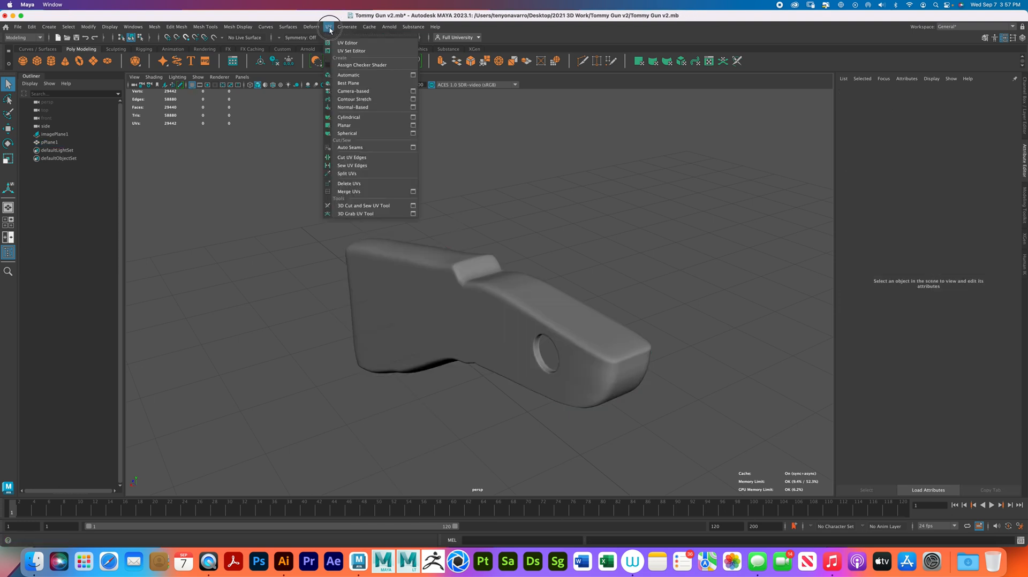
left_click(353, 43)
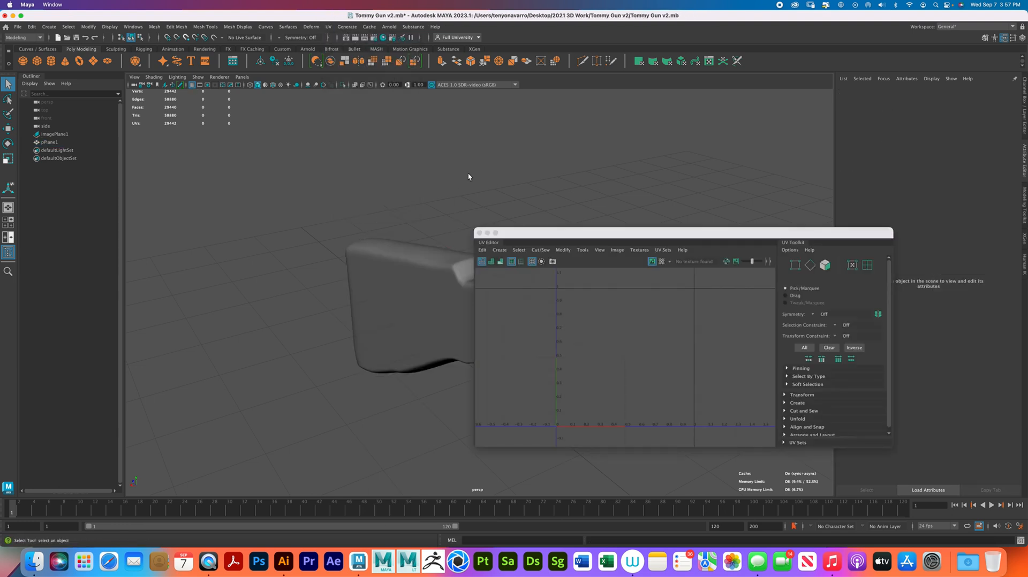
left_click(406, 271)
scroll(632, 367, "up", 3)
middle_click_drag(685, 372, 684, 308, "alt")
scroll(699, 344, "up", 2)
scroll(695, 371, "down", 2)
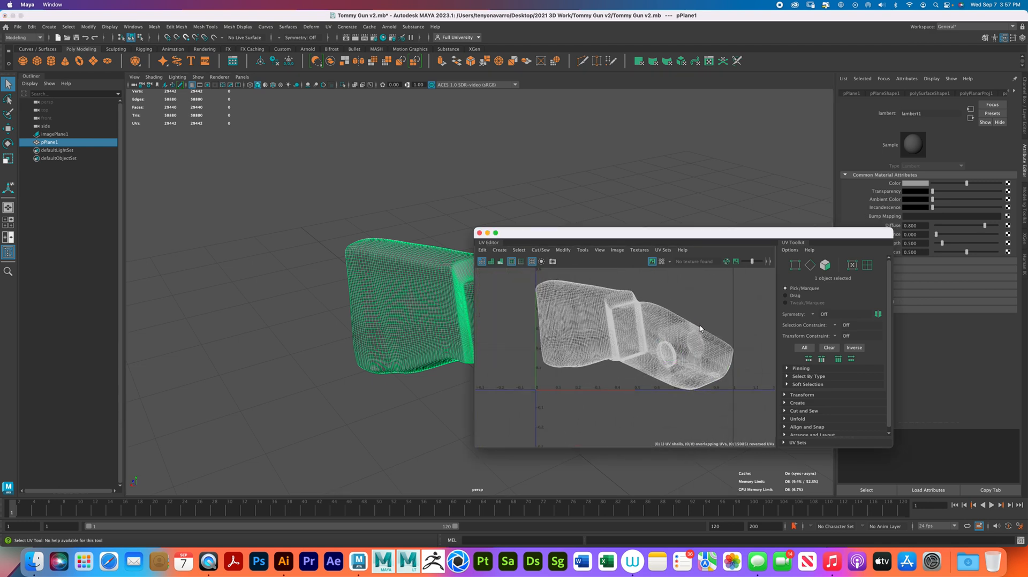
- Reposition the UV Editor, switch to edge selection and select the edge loop along one side of the stock's butt end
left_click_drag(676, 236, 708, 257)
middle_click_drag(445, 234, 351, 193, "alt")
left_click_drag(320, 231, 388, 247, "alt")
scroll(387, 241, "down", 3)
right_click_drag(285, 227, 287, 204)
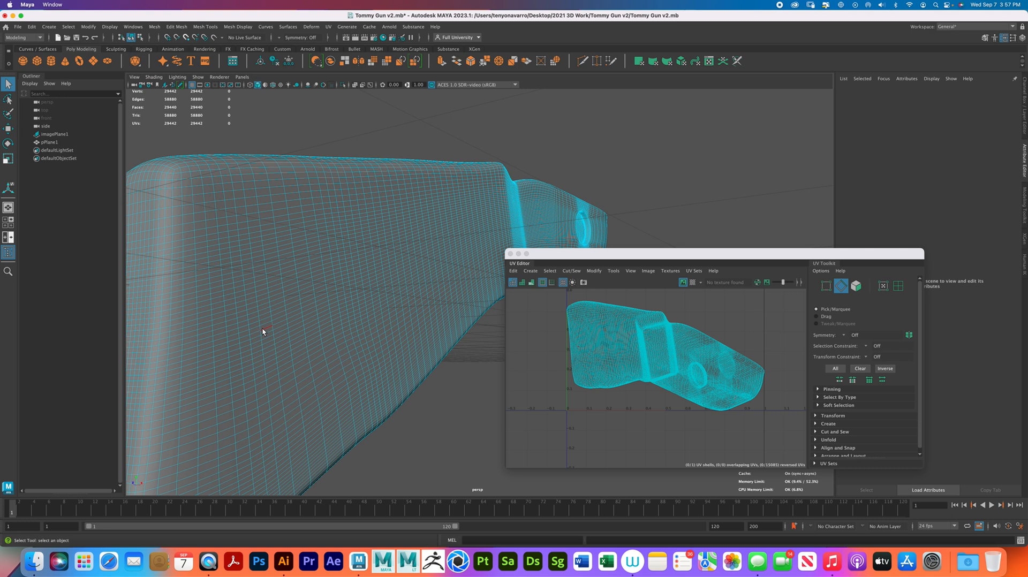
double_click(173, 179)
- Add the matching edge loop on the opposite side of the butt end to the selection
left_click_drag(264, 238, 271, 271, "alt")
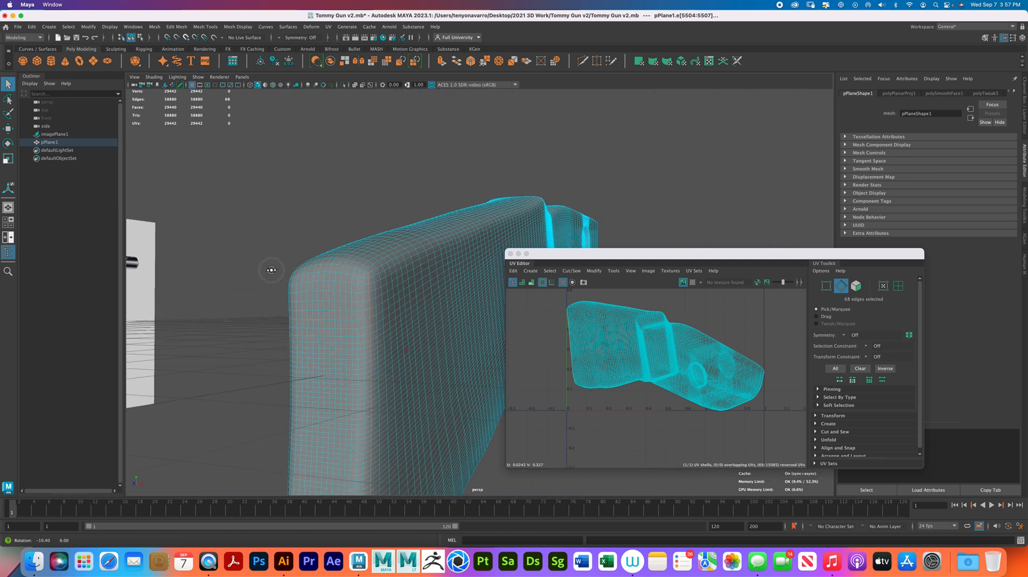
middle_click_drag(271, 270, 313, 248, "alt")
left_click_drag(313, 248, 378, 220, "alt")
middle_click_drag(379, 220, 355, 242, "alt")
left_click_drag(354, 242, 402, 236, "alt")
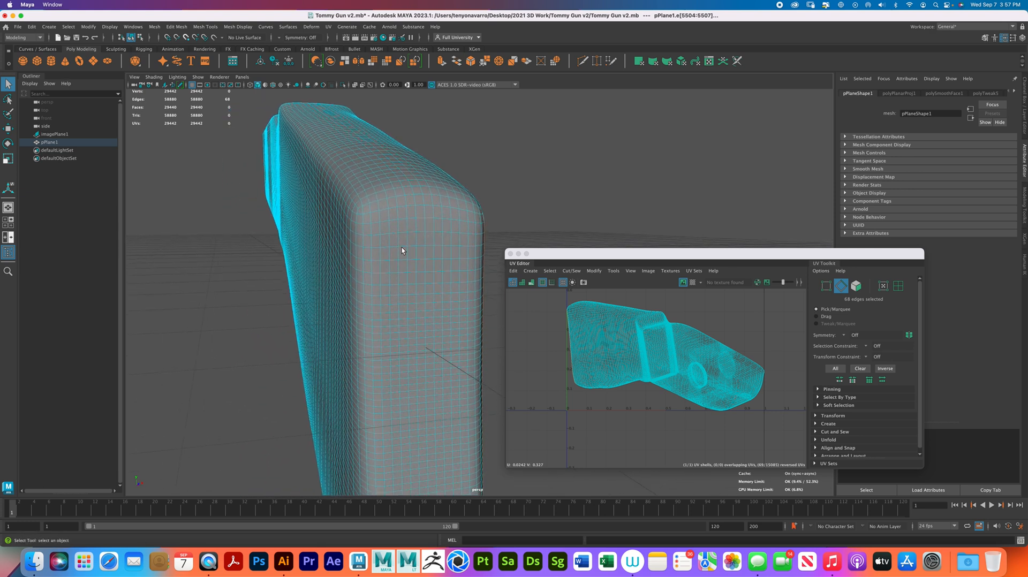
double_click(357, 219, "shift")
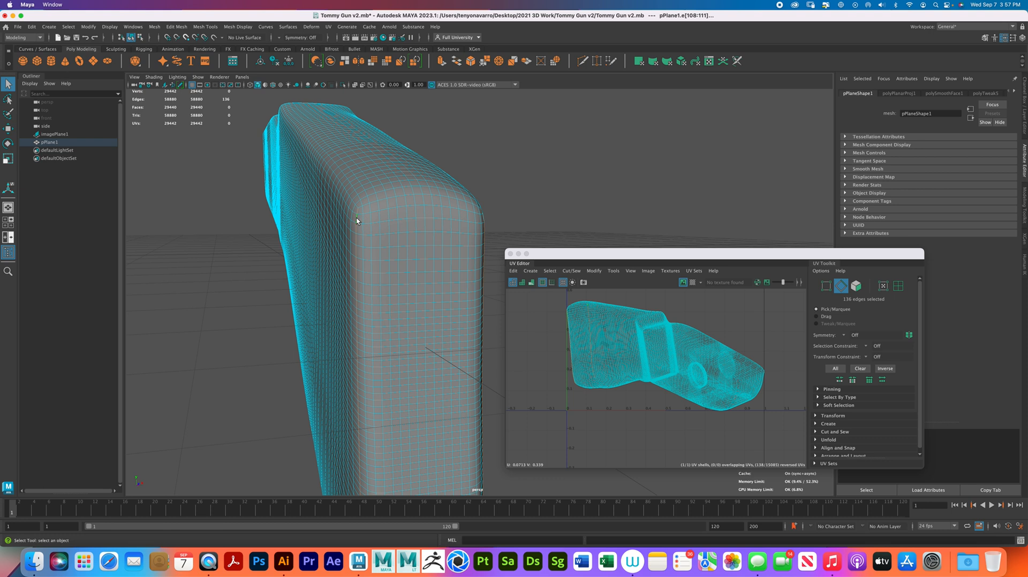
- Add the two lengthwise edge loops along the rounded side corners of the stock's underside to the selection
left_click_drag(418, 294, 377, 233, "alt")
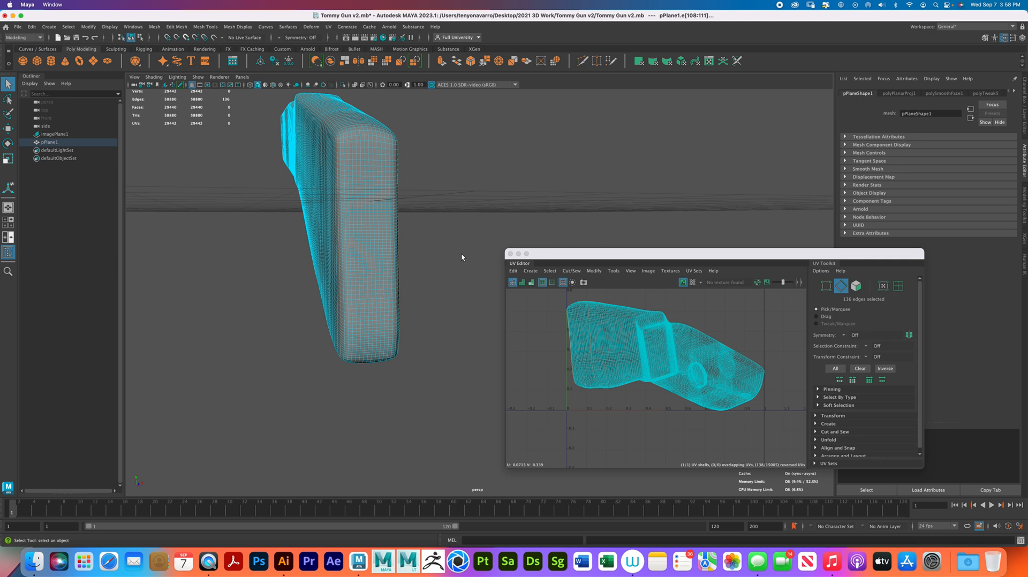
left_click_drag(461, 255, 416, 264, "alt")
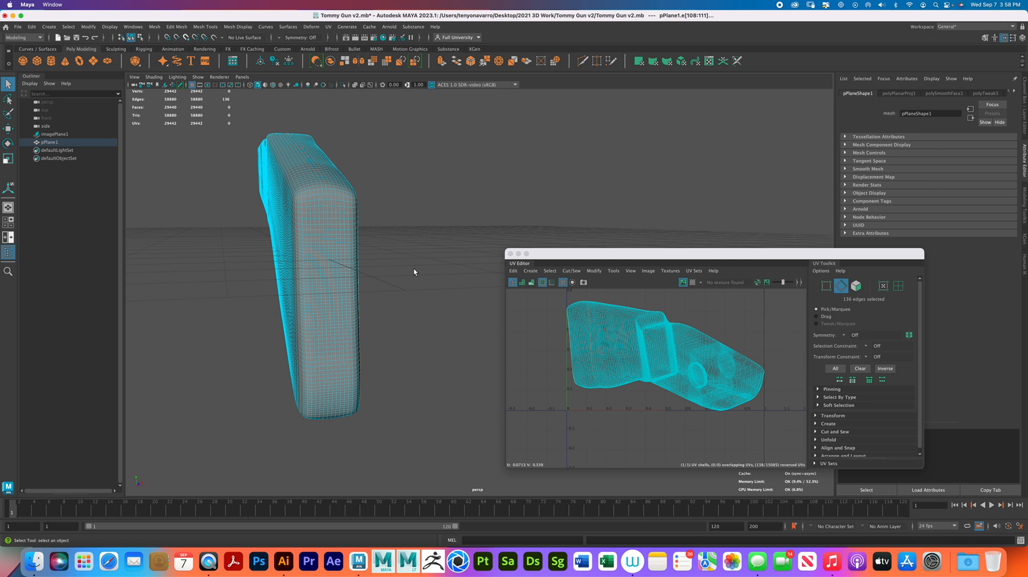
left_click_drag(353, 247, 344, 284, "alt")
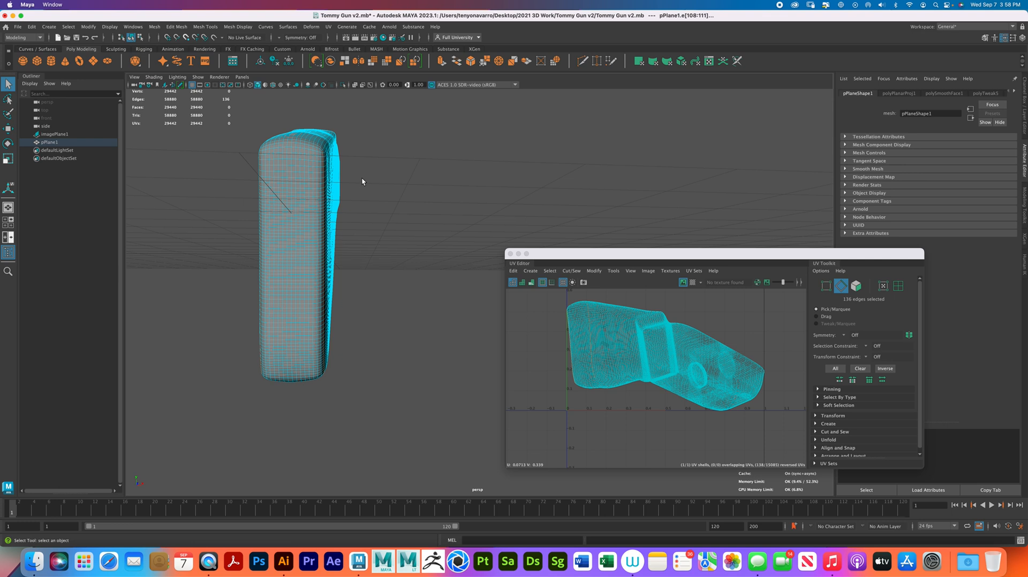
left_click_drag(361, 178, 344, 188, "alt")
left_click_drag(339, 258, 343, 225, "alt")
middle_click_drag(342, 225, 332, 295, "alt")
left_click_drag(332, 294, 370, 271, "alt")
middle_click_drag(370, 270, 347, 275, "alt")
left_click_drag(347, 275, 311, 271, "alt")
middle_click_drag(310, 271, 333, 283, "alt")
scroll(333, 283, "up", 2)
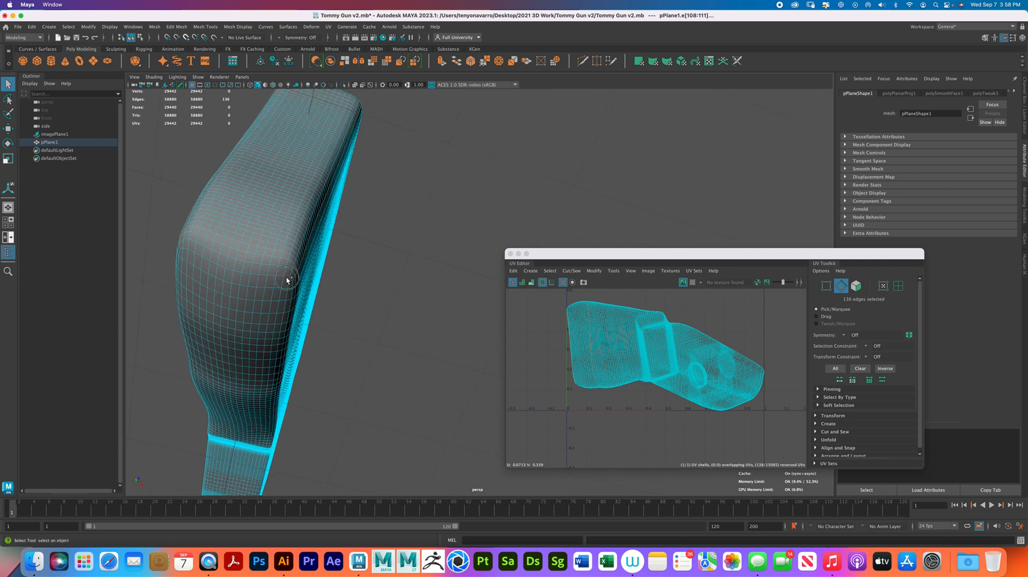
double_click(294, 287, "shift")
double_click(179, 254, "shift")
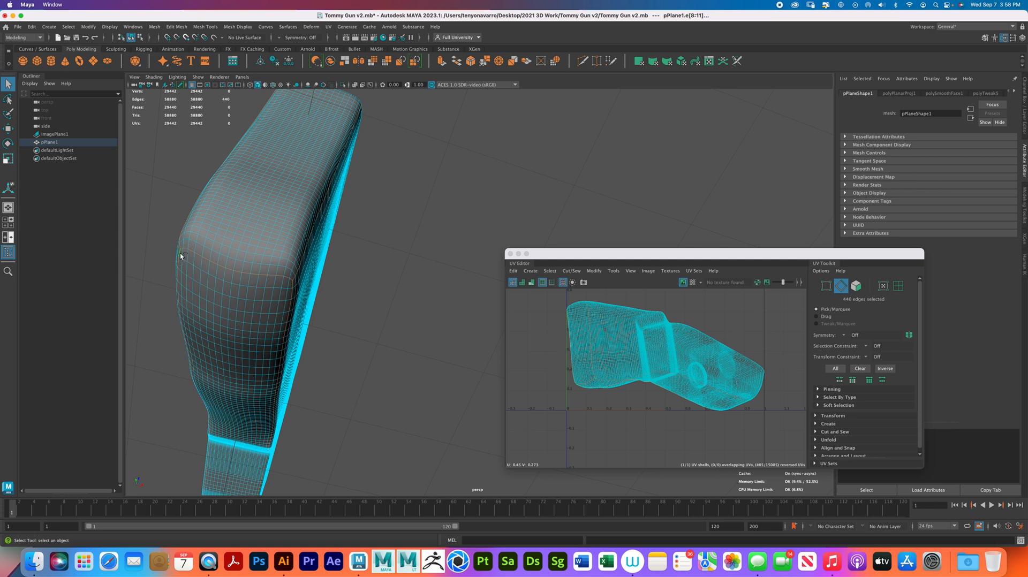
- Add the edge loops along both sides of the stock's front end to the seam selection, undoing the last extra edge pick
mouse_move(349, 252)
left_mouse_down("alt")
mouse_move(287, 277)
mouse_move(309, 298)
mouse_move(348, 305)
mouse_move(335, 266)
left_mouse_up("alt")
middle_click_drag(335, 266, 283, 247, "alt")
left_click_drag(284, 247, 395, 286, "alt")
middle_click_drag(395, 285, 377, 279, "alt")
left_click_drag(376, 279, 345, 312, "alt")
middle_click_drag(345, 313, 327, 237, "alt")
left_click_drag(327, 237, 345, 254, "alt")
right_click_drag(345, 255, 360, 243, "alt")
left_click_drag(360, 243, 395, 231, "alt")
middle_click_drag(395, 230, 401, 232, "alt")
left_click_drag(401, 233, 363, 255, "alt")
scroll(363, 256, "down", 5)
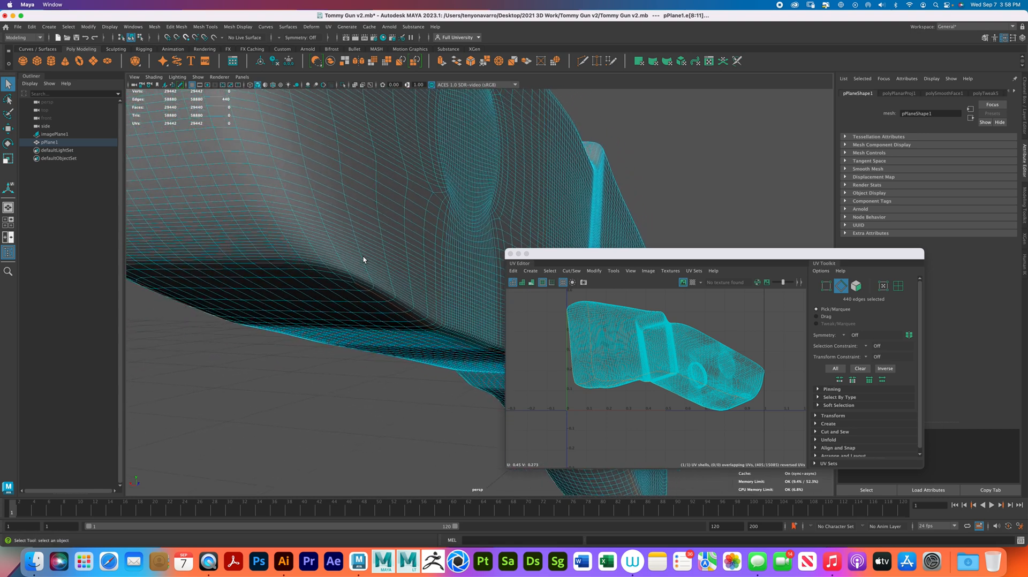
scroll(361, 253, "up", 5)
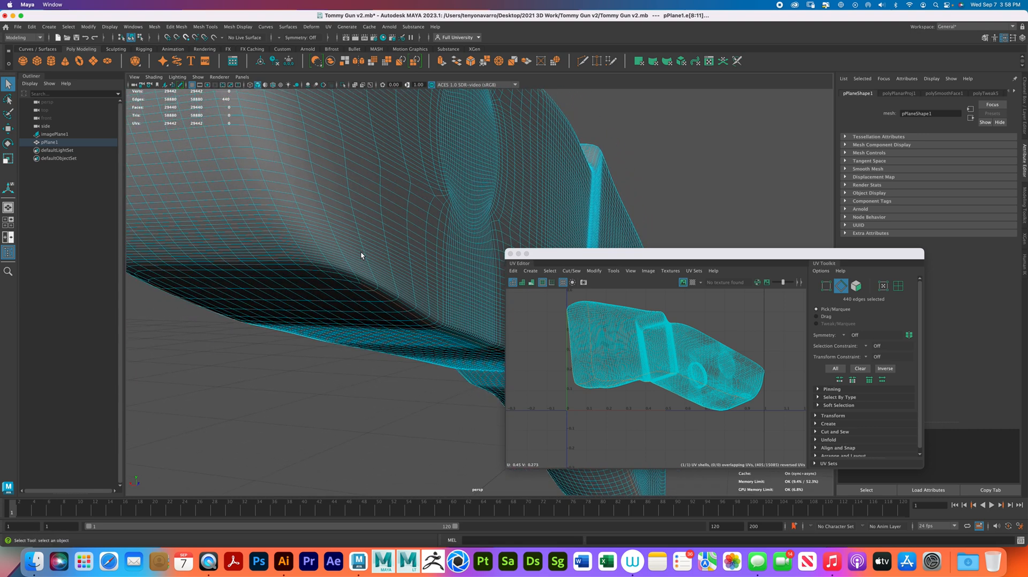
double_click(315, 178, "shift")
left_click_drag(316, 181, 317, 216, "alt")
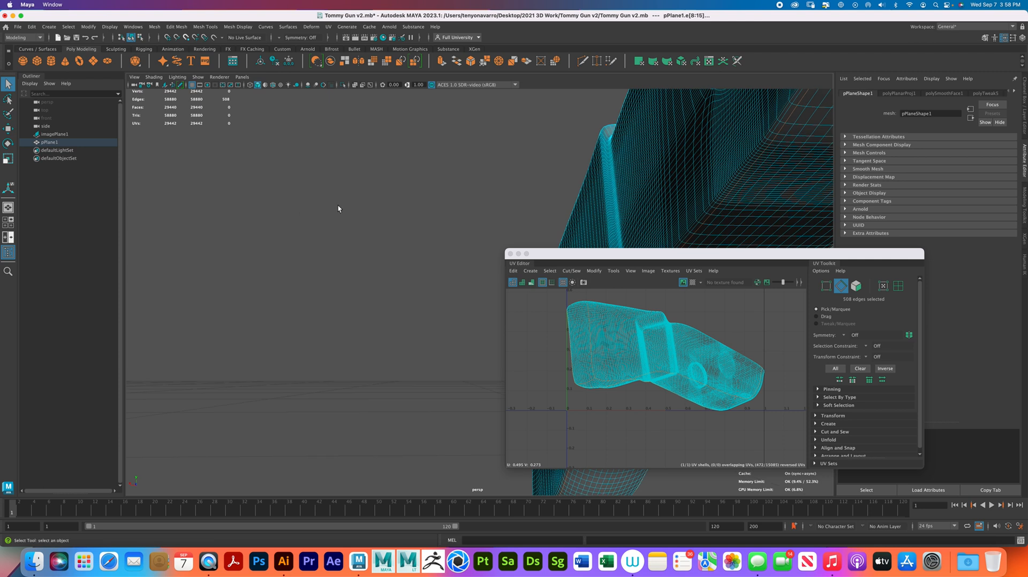
left_click_drag(578, 175, 571, 226, "alt")
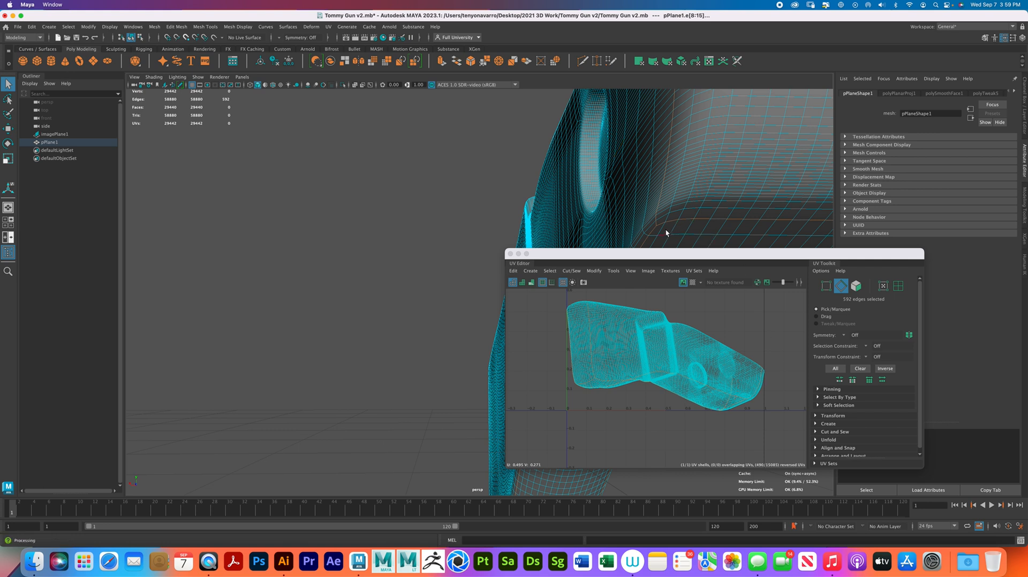
key("super+z")
- Move the UV Editor clear of the model and cut the UVs along the selected seam edges
middle_click_drag(769, 422, 727, 389, "alt")
right_click_drag(727, 390, 769, 418, "alt")
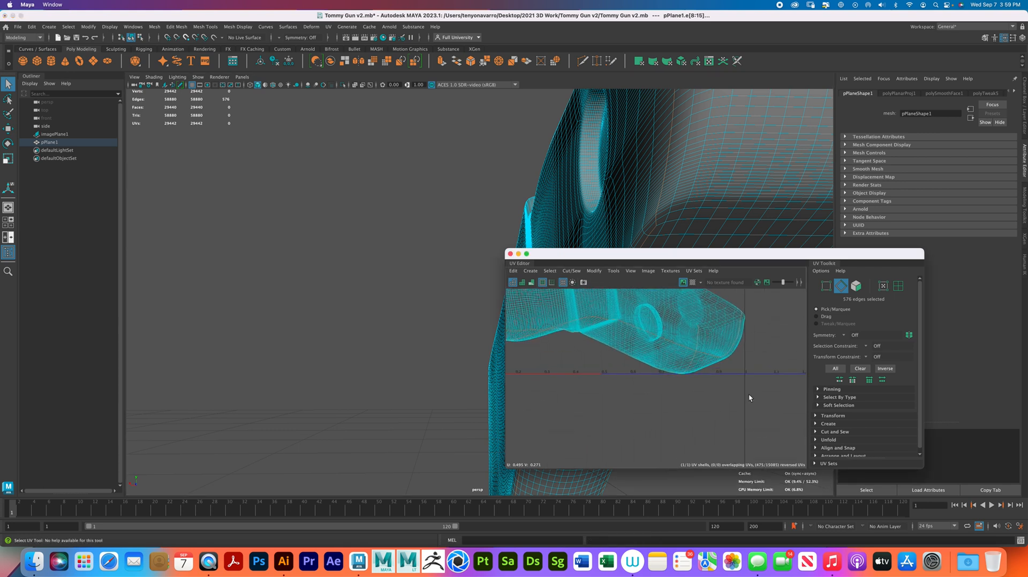
right_click_drag(737, 382, 608, 384, "alt")
left_click_drag(643, 254, 312, 160)
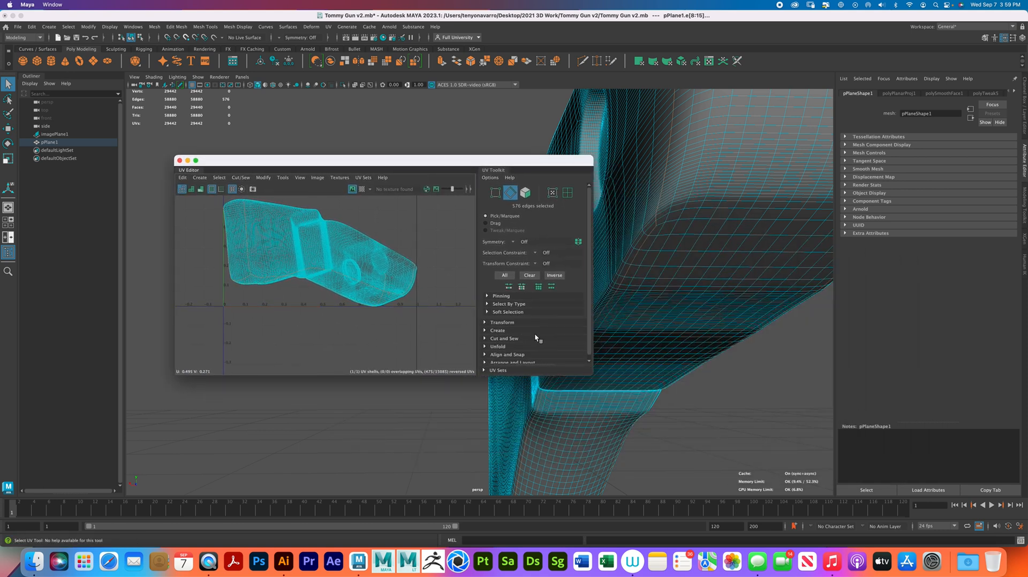
scroll(534, 333, "down", 1)
left_click(493, 335)
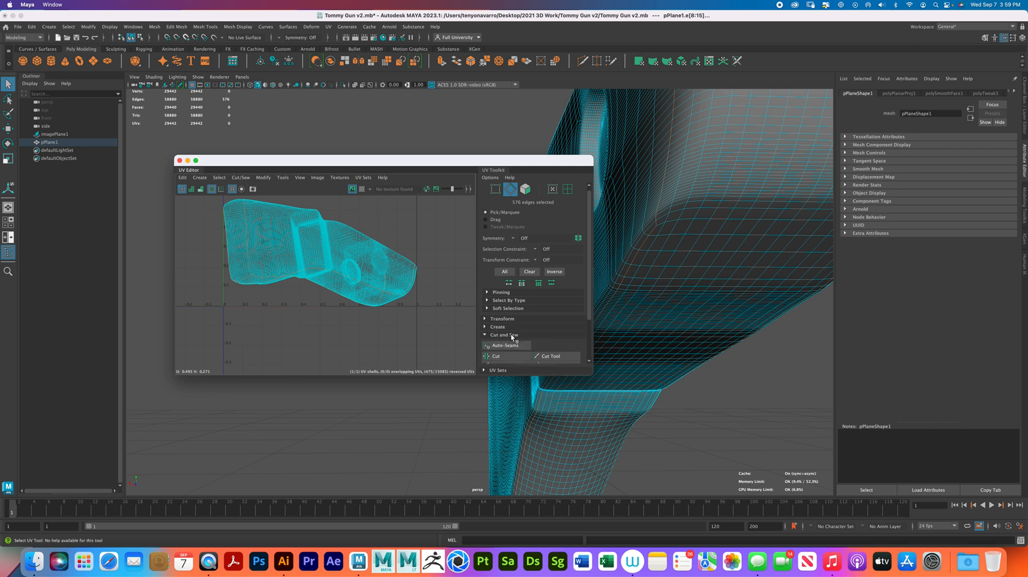
scroll(497, 336, "down", 3)
left_click(504, 319)
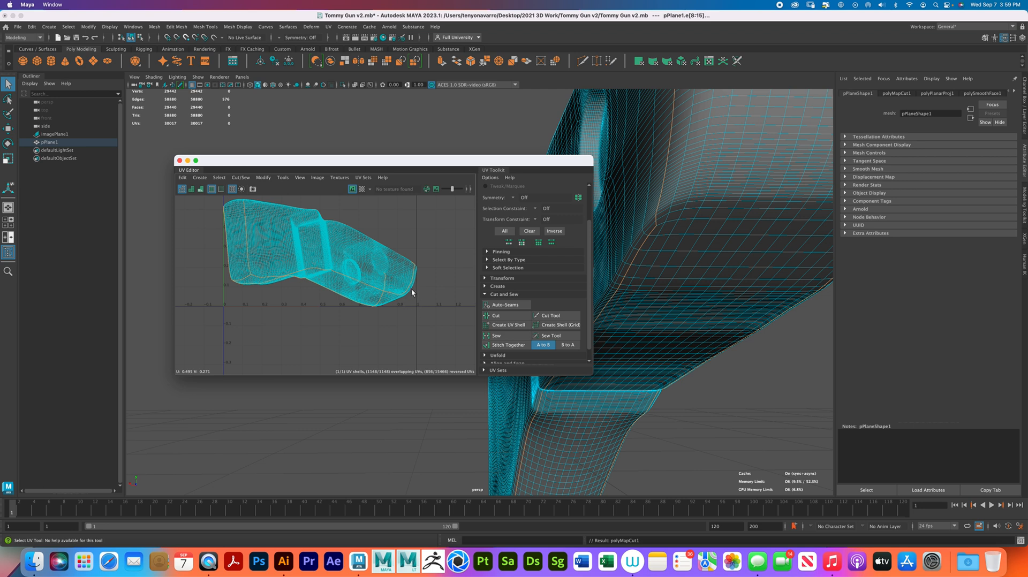
- Switch to UV shell selection, select the stock's shell, and unfold and optimize it
right_click(343, 262)
right_click_drag(342, 263, 308, 250)
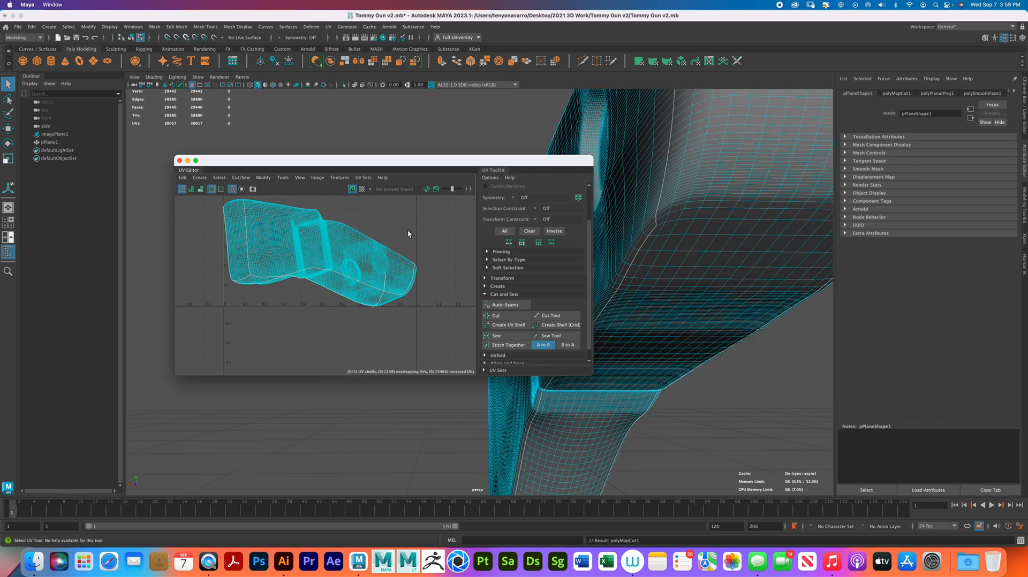
left_click(357, 262)
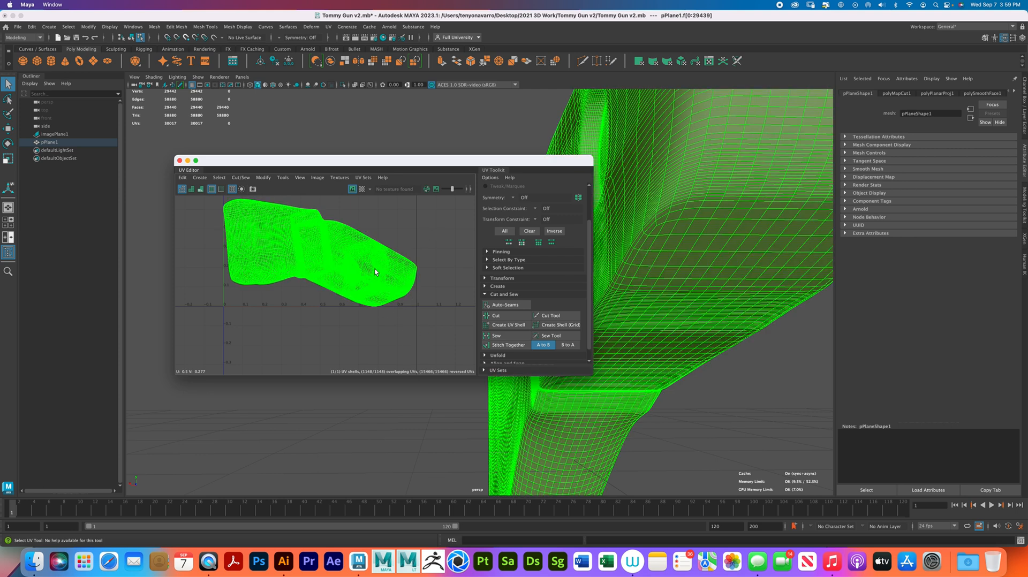
scroll(498, 343, "down", 1)
left_click(498, 343)
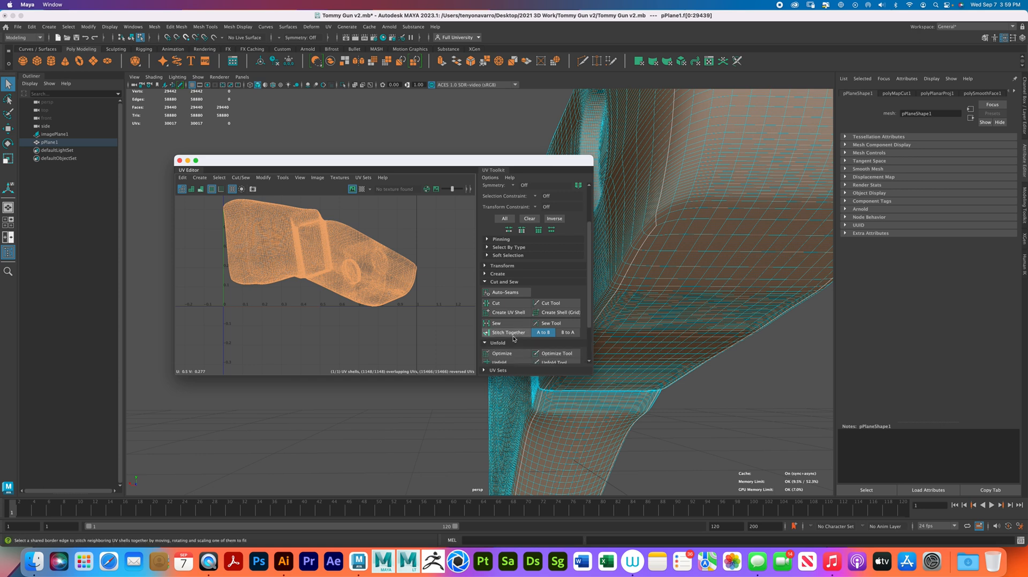
scroll(501, 337, "down", 3)
left_click(507, 313)
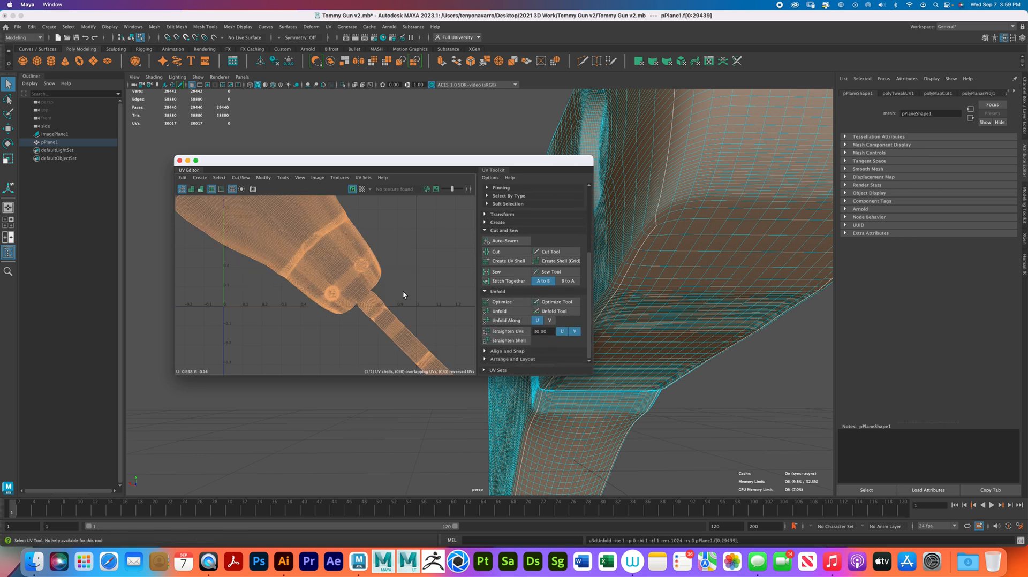
scroll(421, 300, "down", 3)
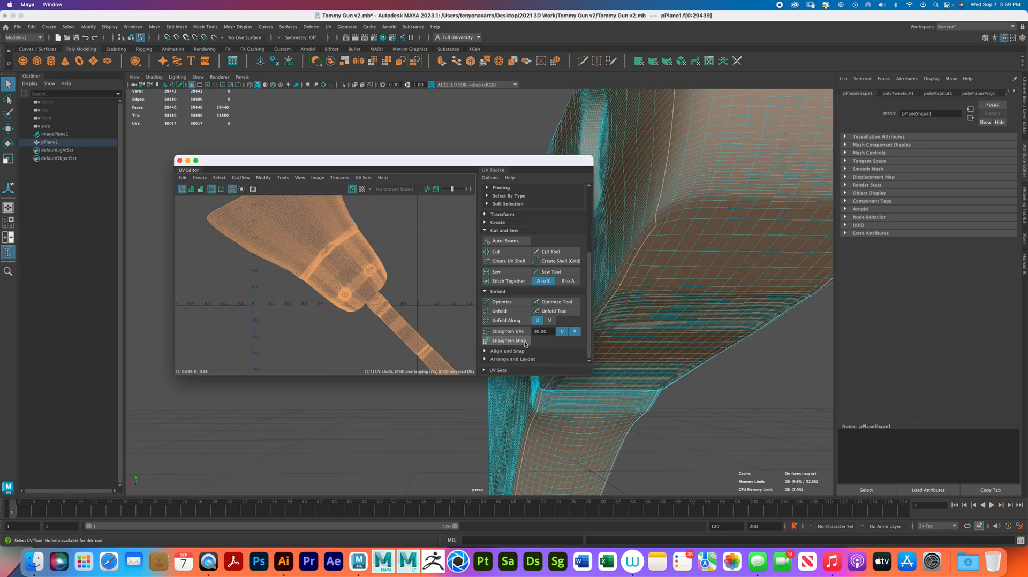
left_click(506, 303)
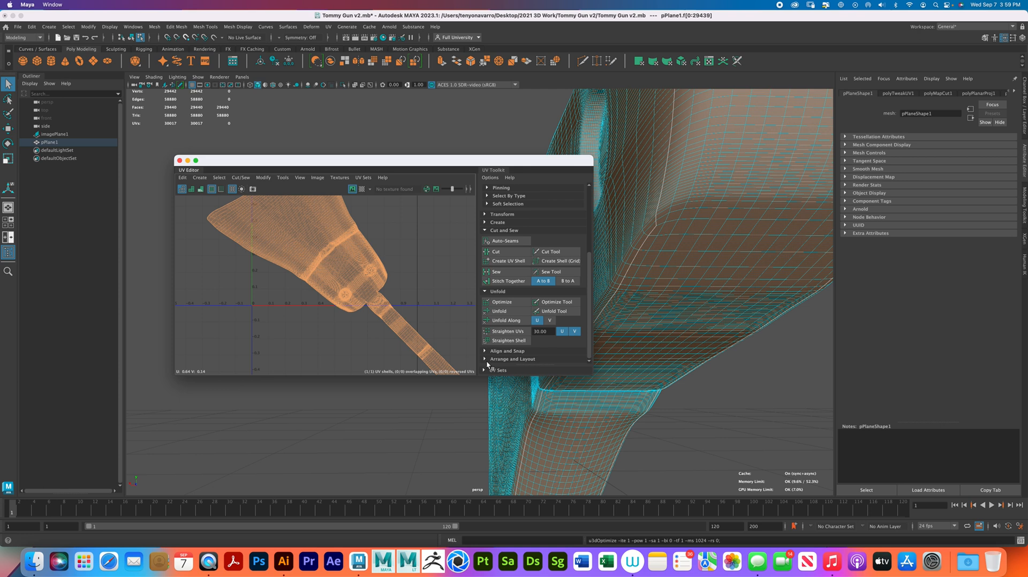
- Show the arrange and layout options, reselect the unfolded shell and rotate it until it lies horizontally
left_click(489, 358)
scroll(524, 343, "down", 3)
scroll(524, 343, "down", 4)
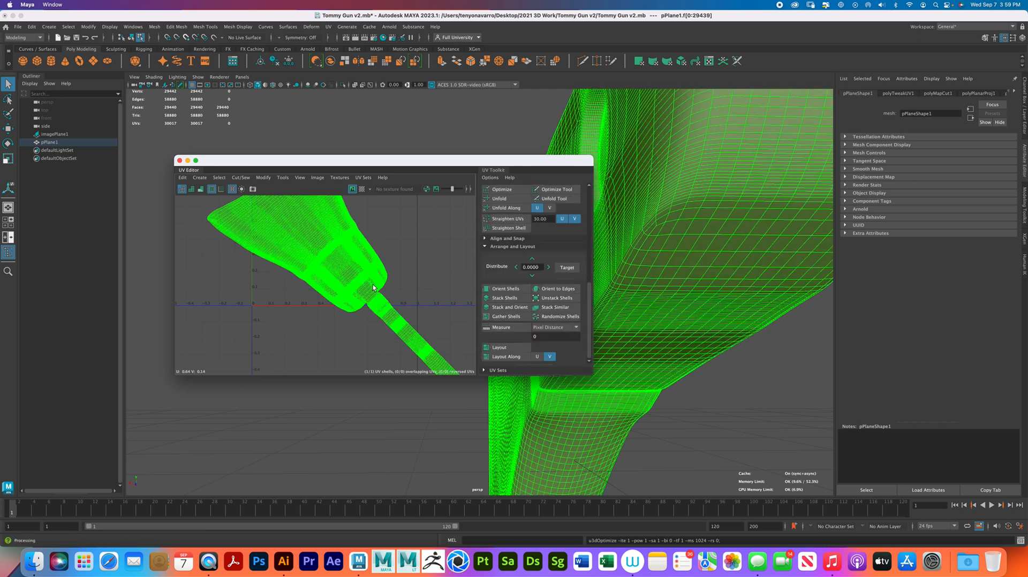
right_click_drag(331, 245, 308, 234)
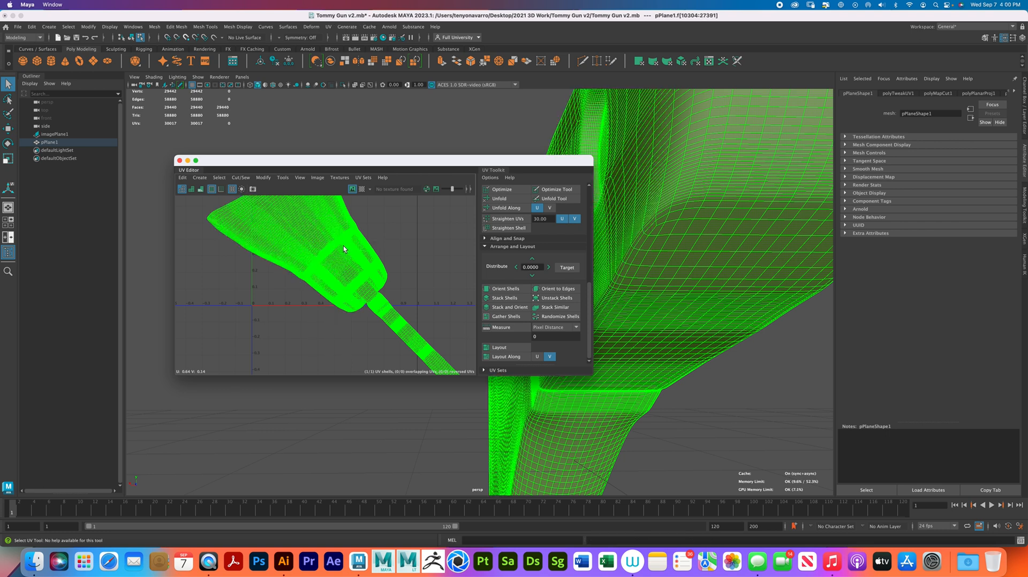
key("e")
left_click(365, 291)
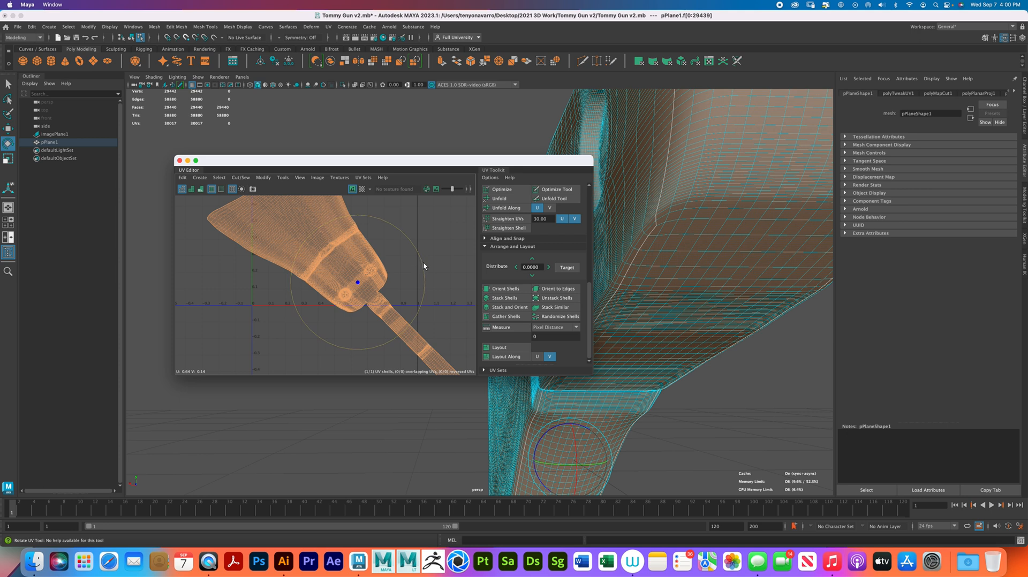
left_click_drag(423, 262, 378, 239)
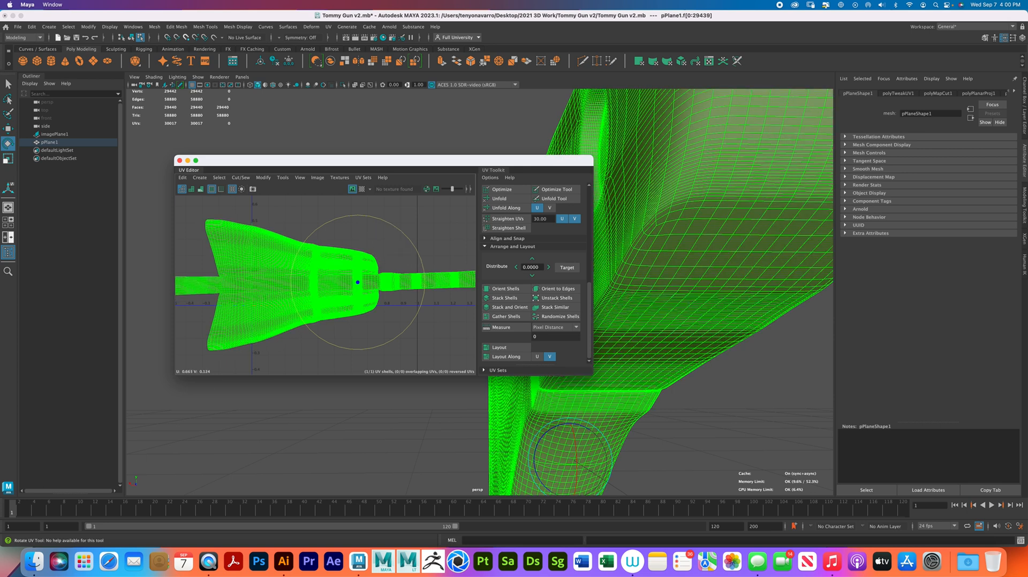
- Lay out the shell in the UV tile, fine-tune its rotation and run the layout again
left_click(510, 348)
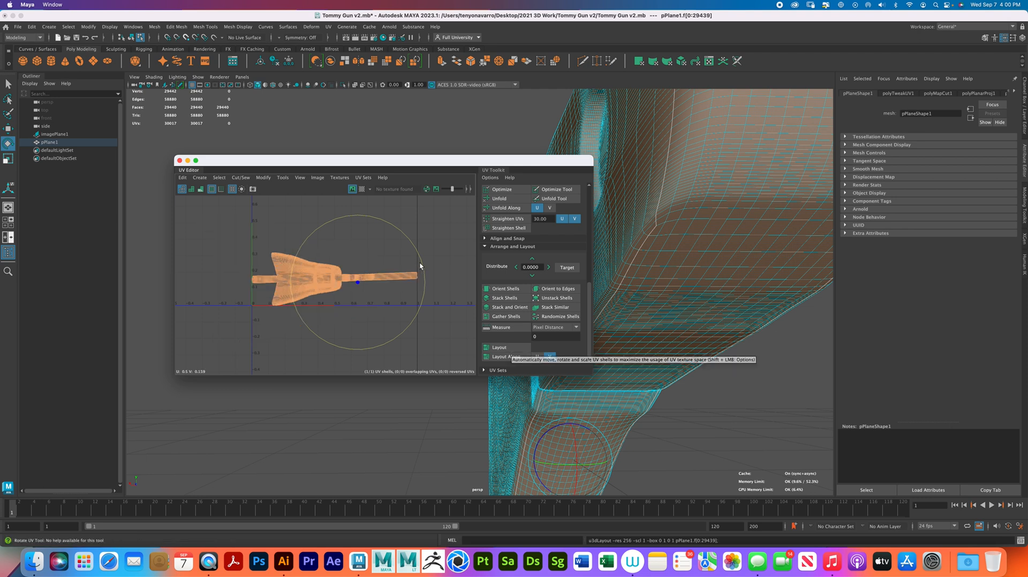
left_click_drag(423, 263, 423, 266)
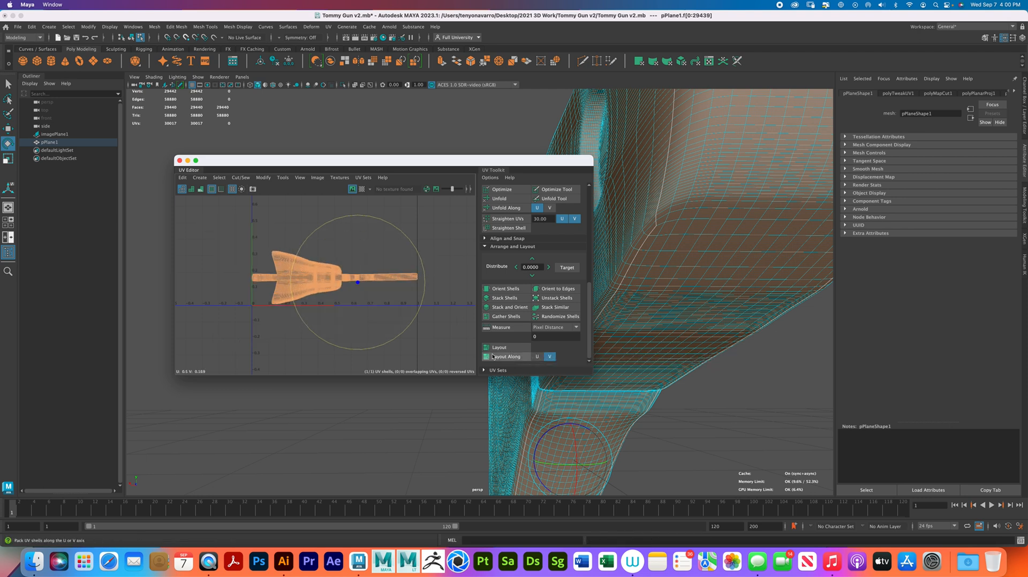
left_click(500, 348)
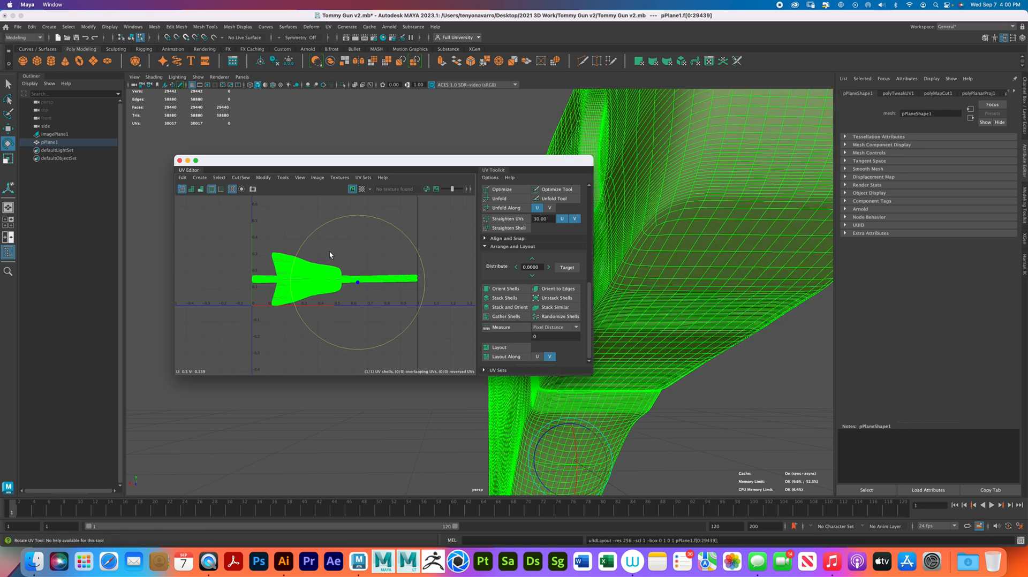
middle_click_drag(382, 273, 384, 320, "alt")
right_click_drag(384, 323, 337, 301, "alt")
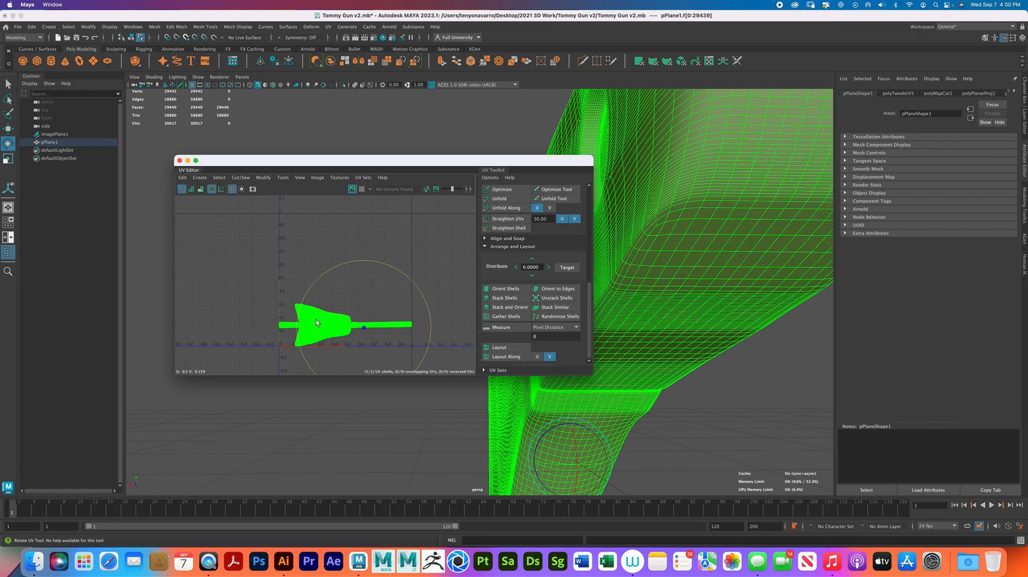
- Move the shell up to the vertical middle of the UV tile and close the UV Editor
key("w")
left_click(315, 316)
left_click_drag(366, 261, 377, 216)
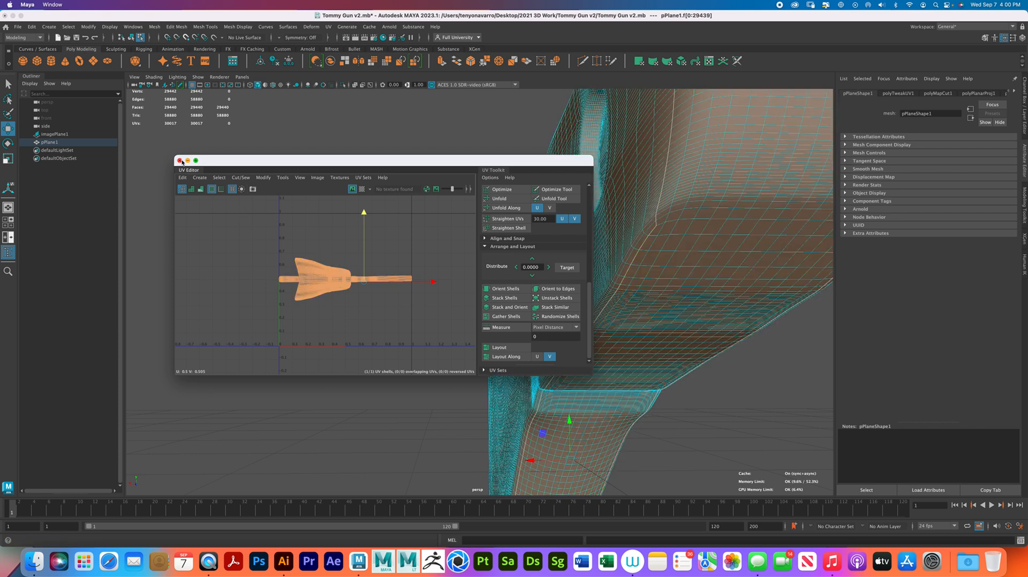
left_click(180, 160)
- Return to object mode with the whole stock selected and check its construction history nodes
right_click_drag(664, 282, 589, 248, "alt")
left_click_drag(589, 248, 556, 297, "alt")
right_click_drag(556, 298, 588, 283)
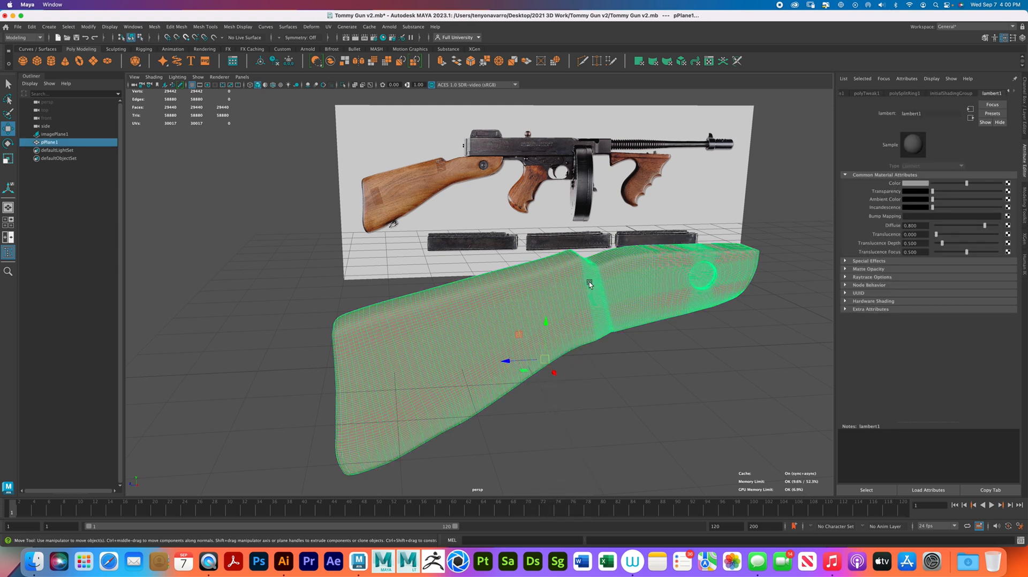
left_click(1009, 92)
left_click(1009, 92)
left_click(1009, 92)
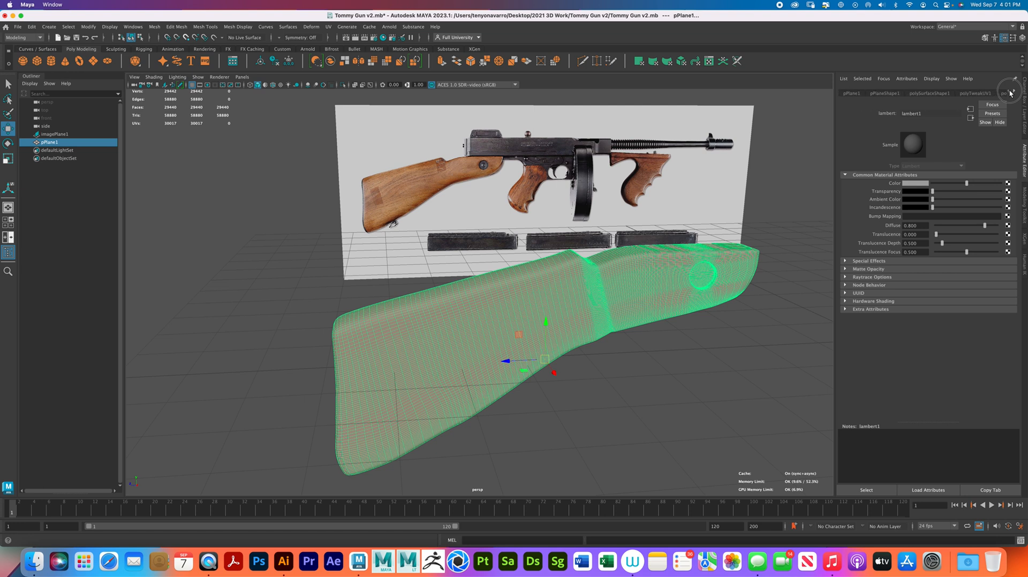
left_click(235, 165)
left_click(354, 346)
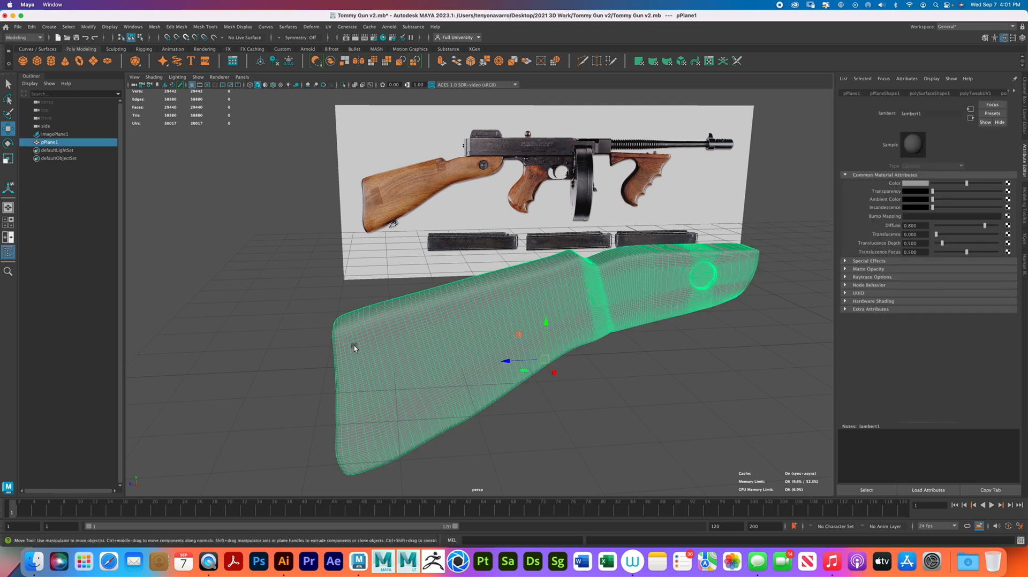
- Delete the stock's construction history and its non-deformer history
left_click(31, 26)
mouse_move(113, 133)
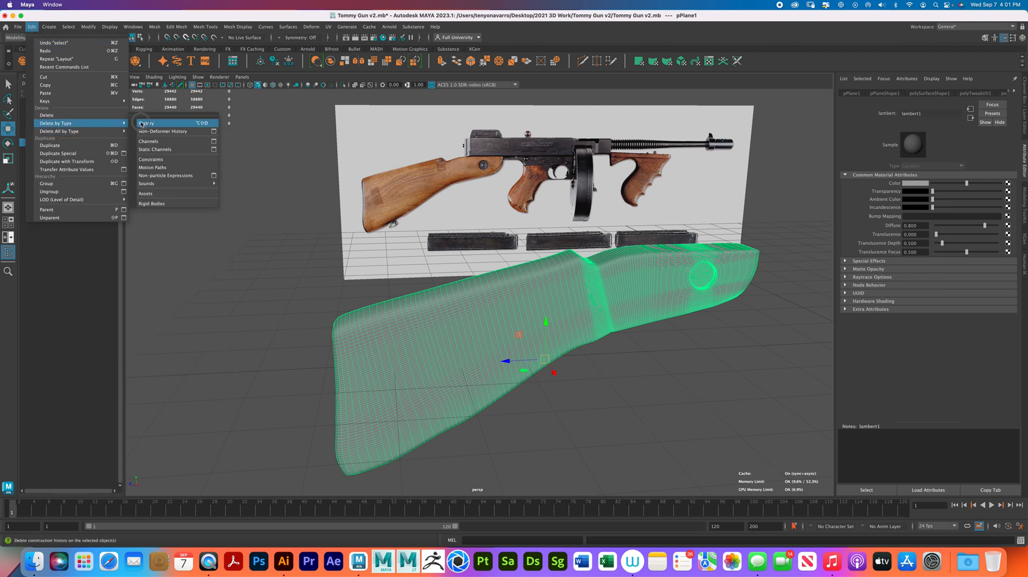
left_click(155, 122)
left_click(32, 27)
mouse_move(107, 123)
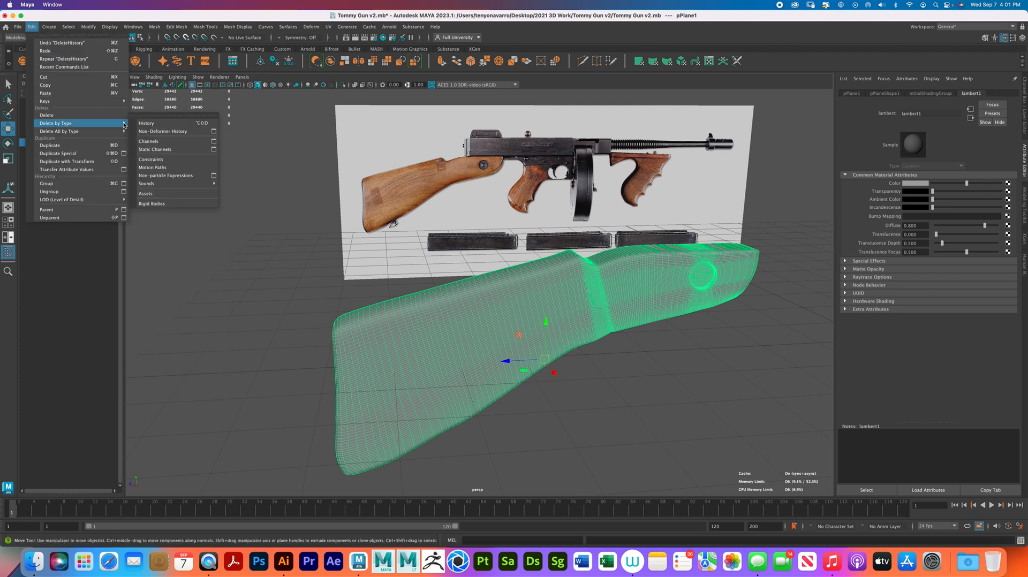
left_click(152, 125)
- Freeze the stock's transformations and center its pivot
left_click(88, 26)
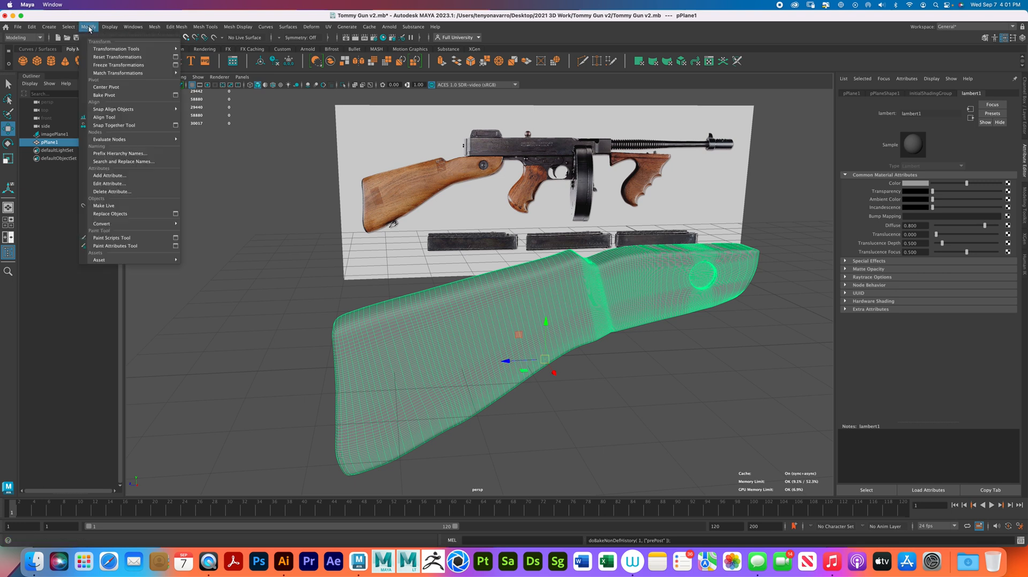
left_click(109, 65)
left_click(91, 27)
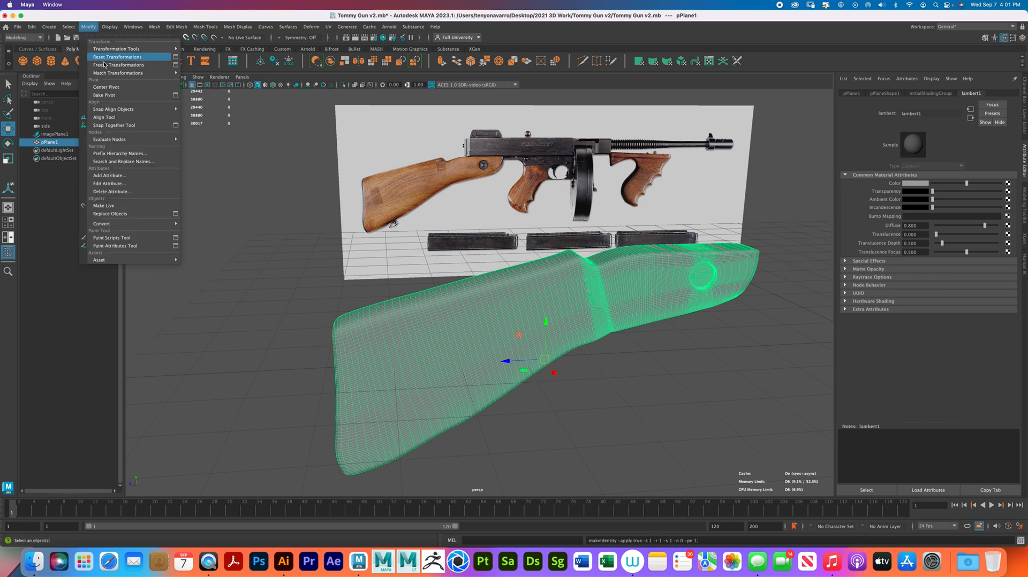
left_click(106, 87)
left_click(657, 356)
left_click_drag(657, 356, 638, 352, "alt")
left_click(638, 352)
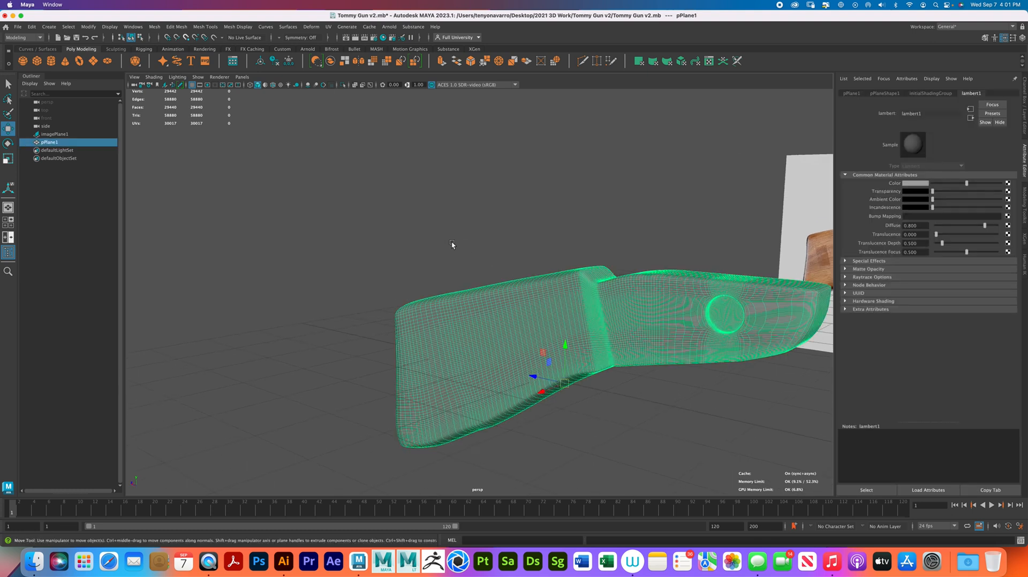
- Start an FBX export of the selected stock and choose the Desktop folder as its location
left_click(18, 27)
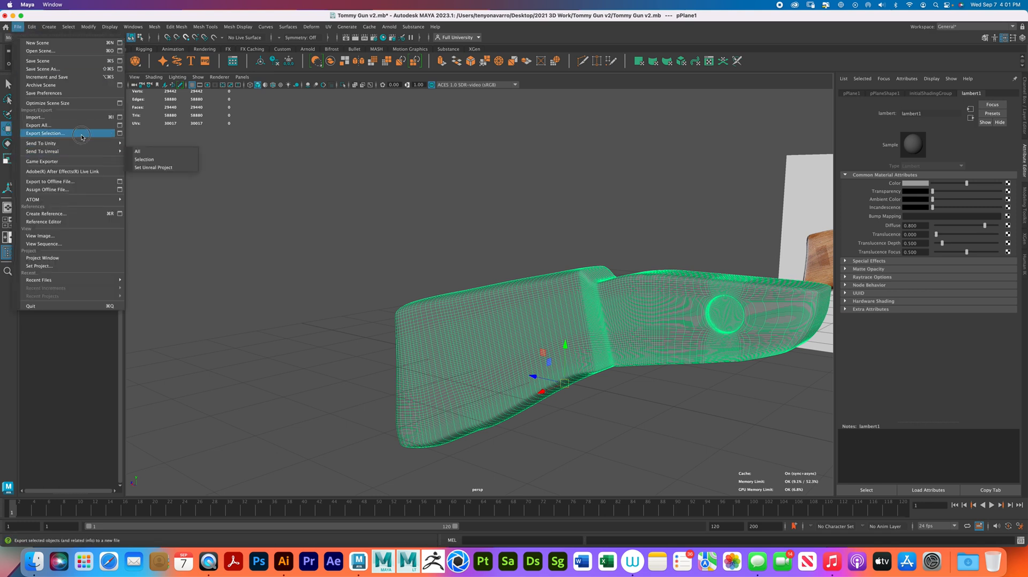
left_click(80, 134)
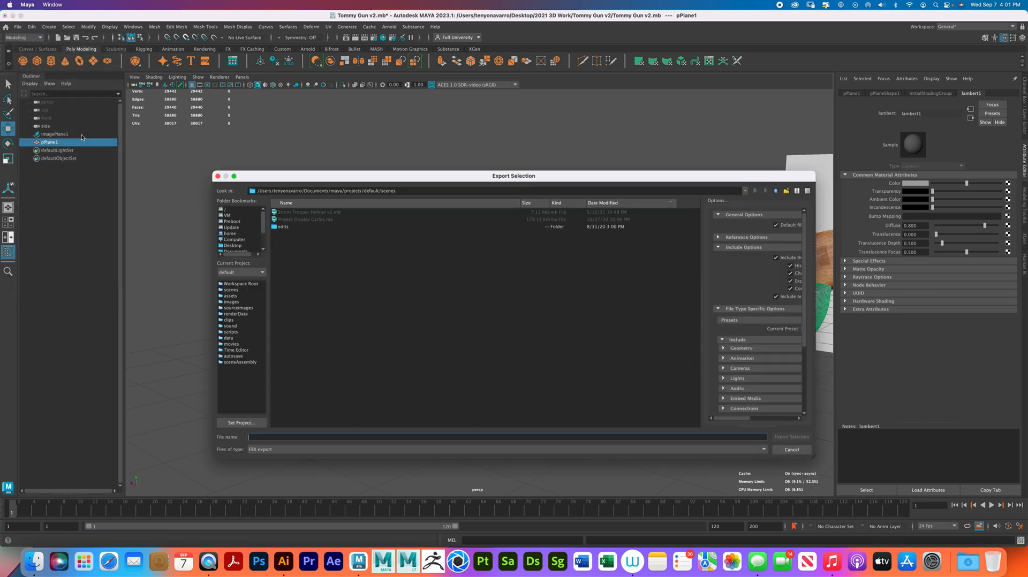
scroll(240, 238, "down", 2)
left_click(233, 221)
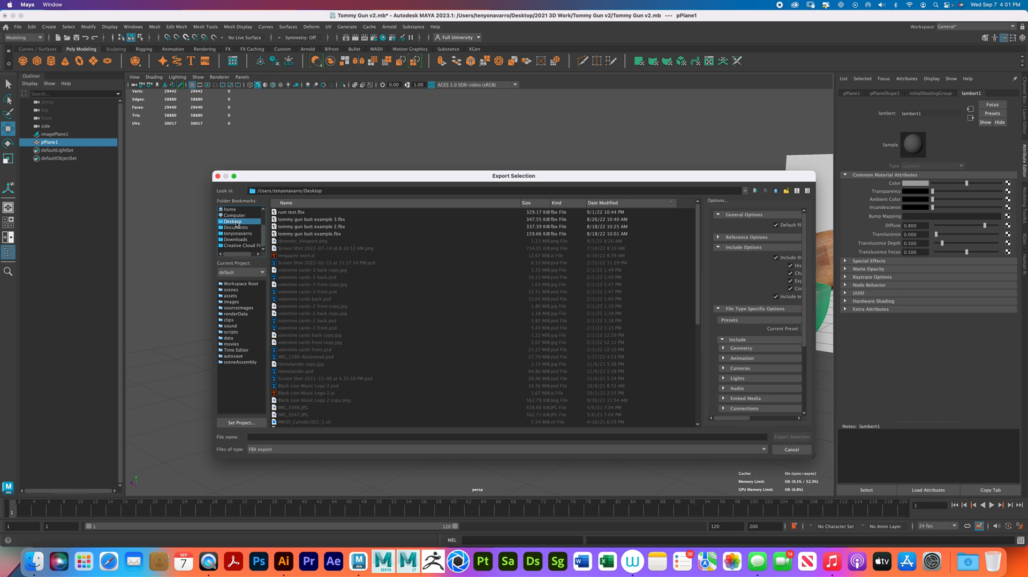
- Name the export "tommy gun butt example 4", based on the example 3 file name, and export the selection
left_click(341, 220)
double_click(322, 438)
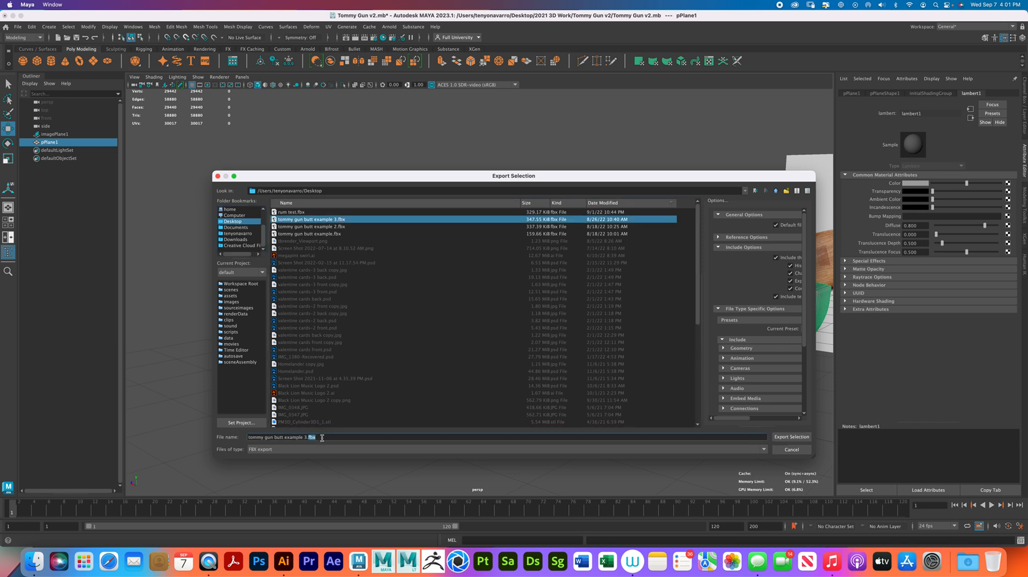
key("BackSpace")
key("BackSpace")
key("BackSpace")
type("4")
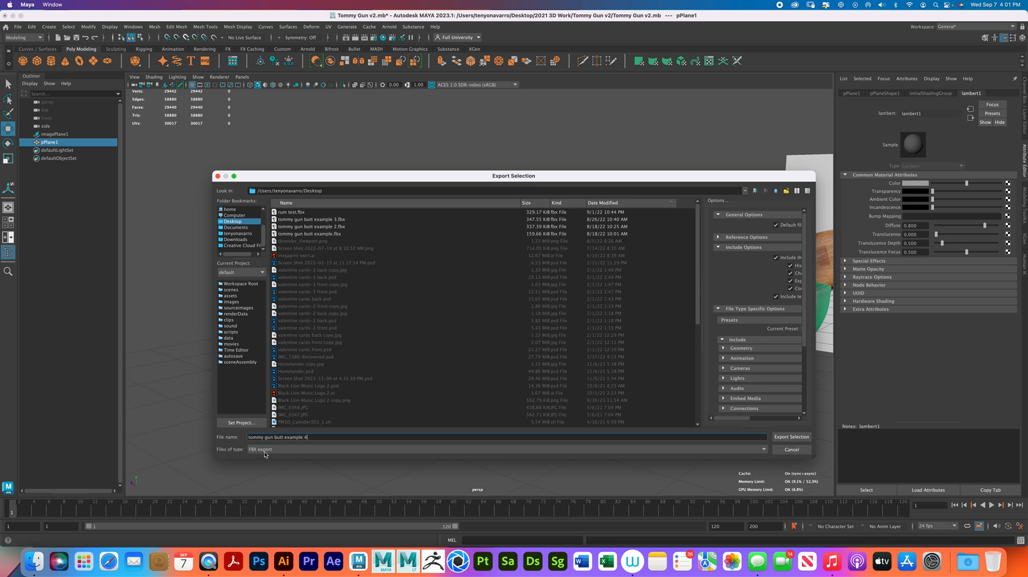
left_click(805, 436)
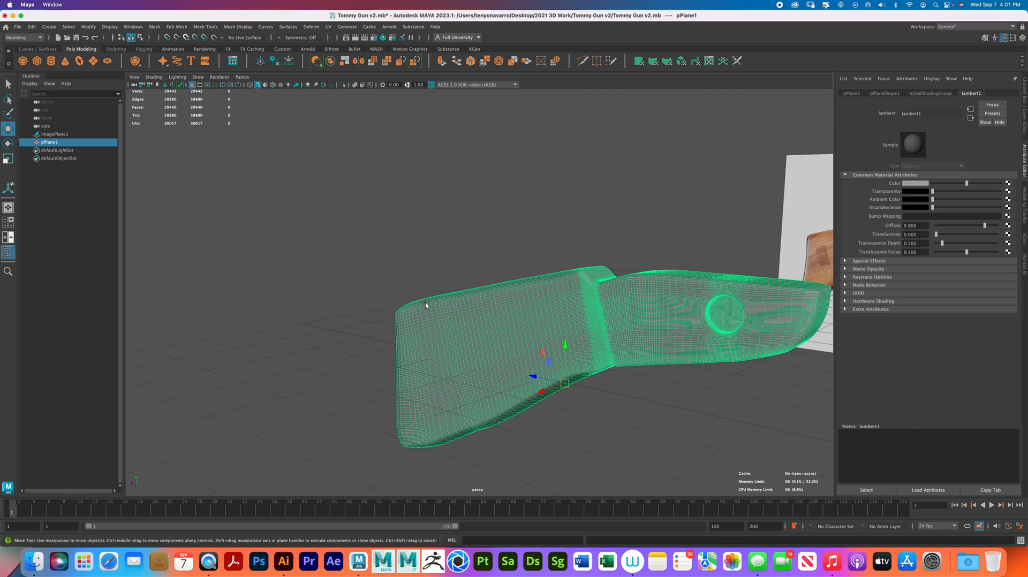
- Deselect the stock, minimize the Maya window and launch Substance 3D Painter
left_click(410, 249)
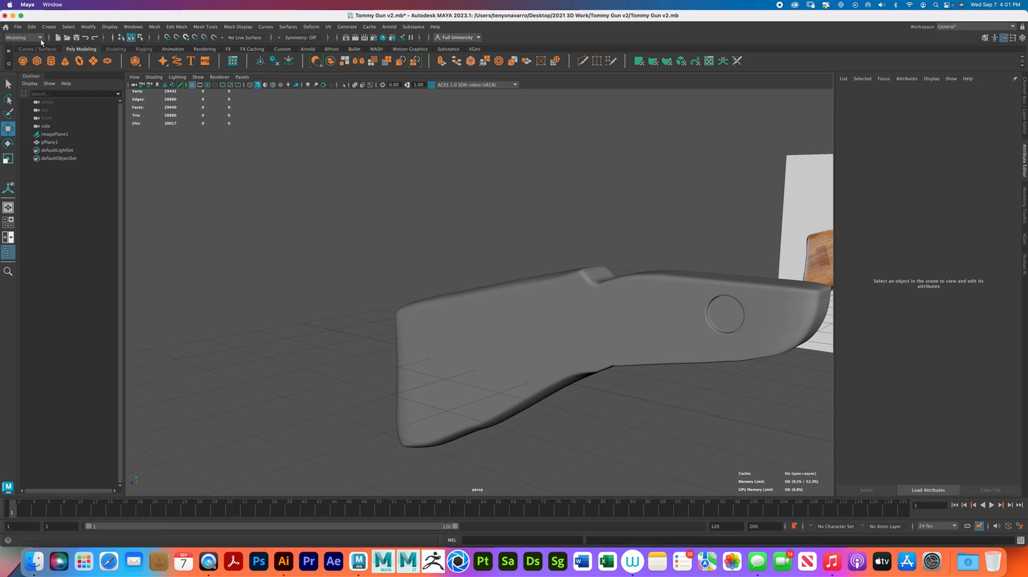
left_click(13, 16)
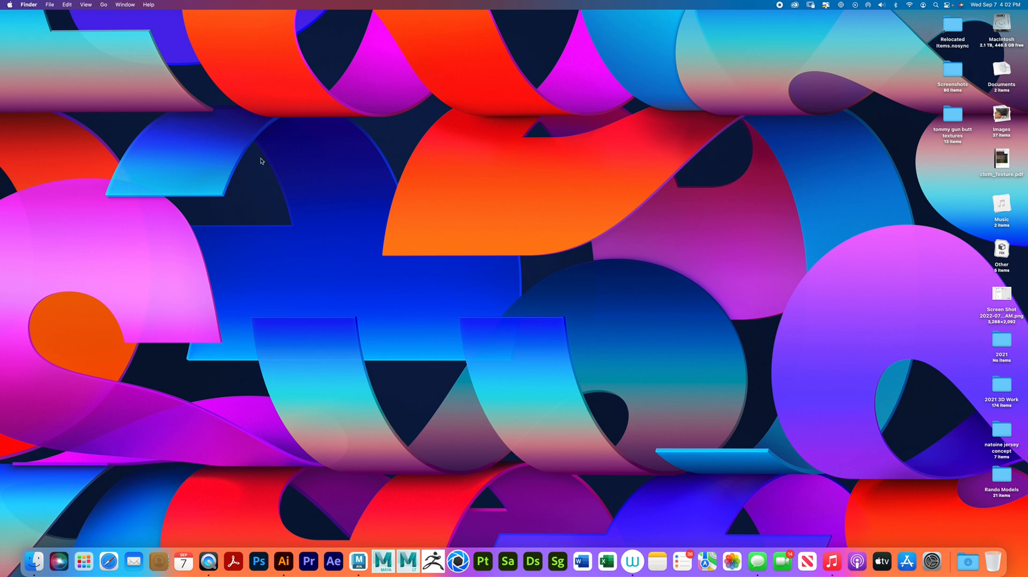
left_click(484, 561)
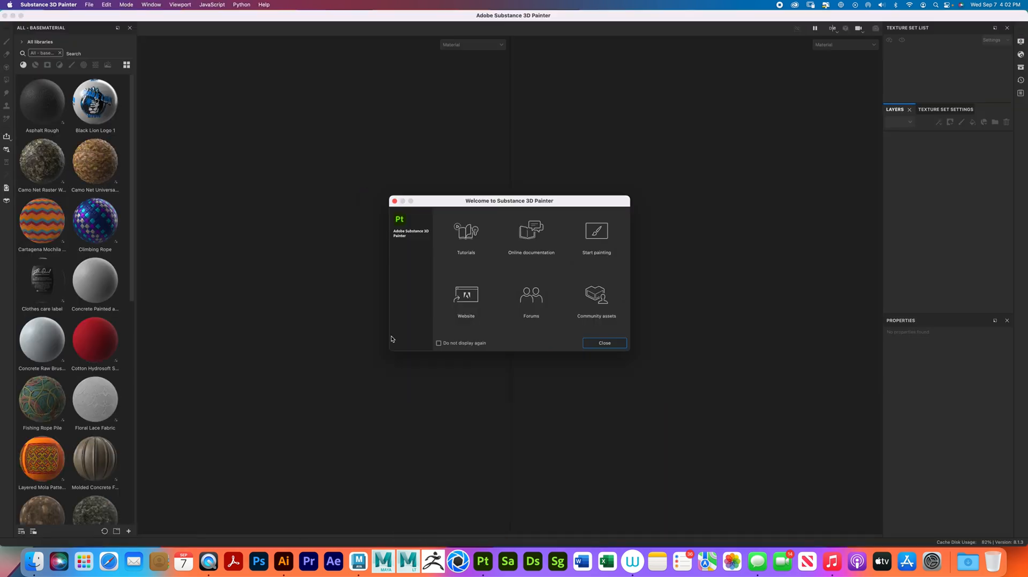
- Dismiss the welcome window and start a new project
left_click(603, 343)
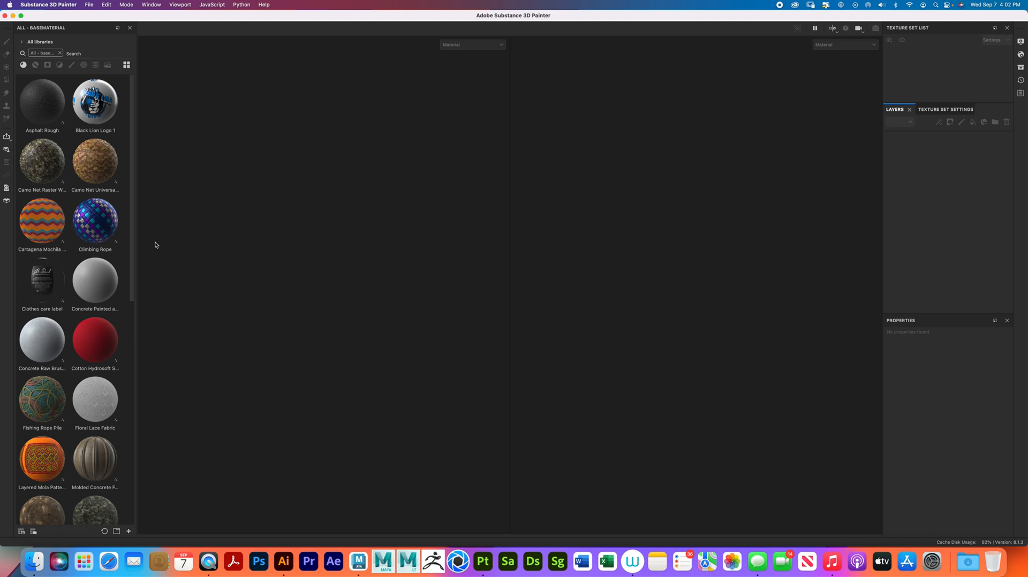
scroll(81, 308, "down", 10)
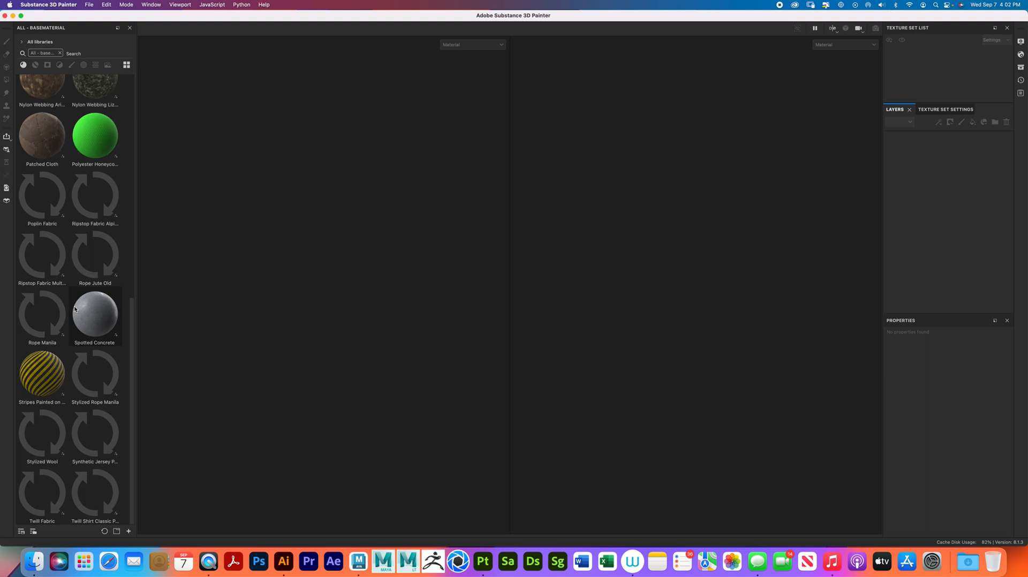
scroll(85, 304, "up", 10)
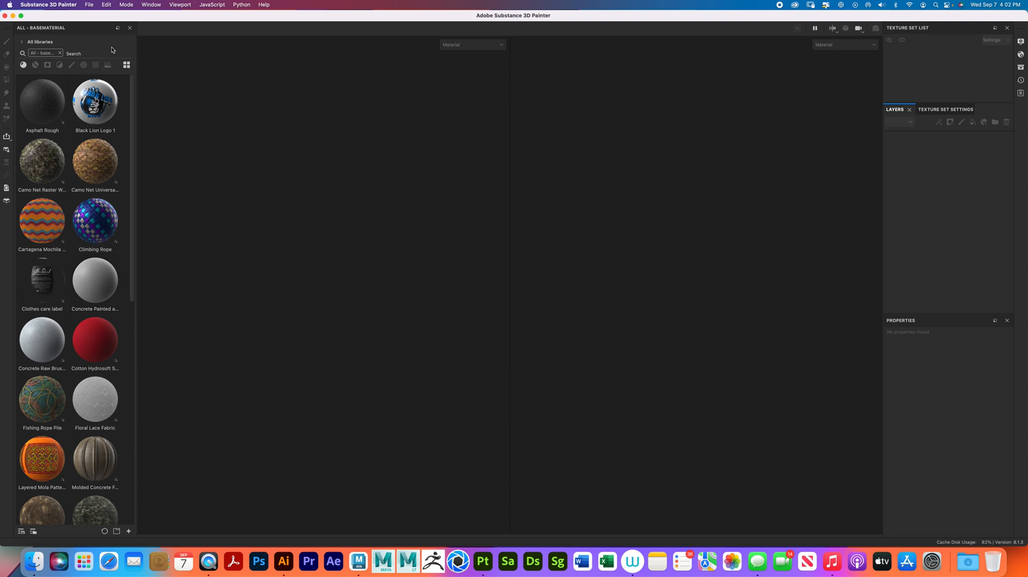
left_click(89, 5)
left_click(90, 16)
left_click(597, 191)
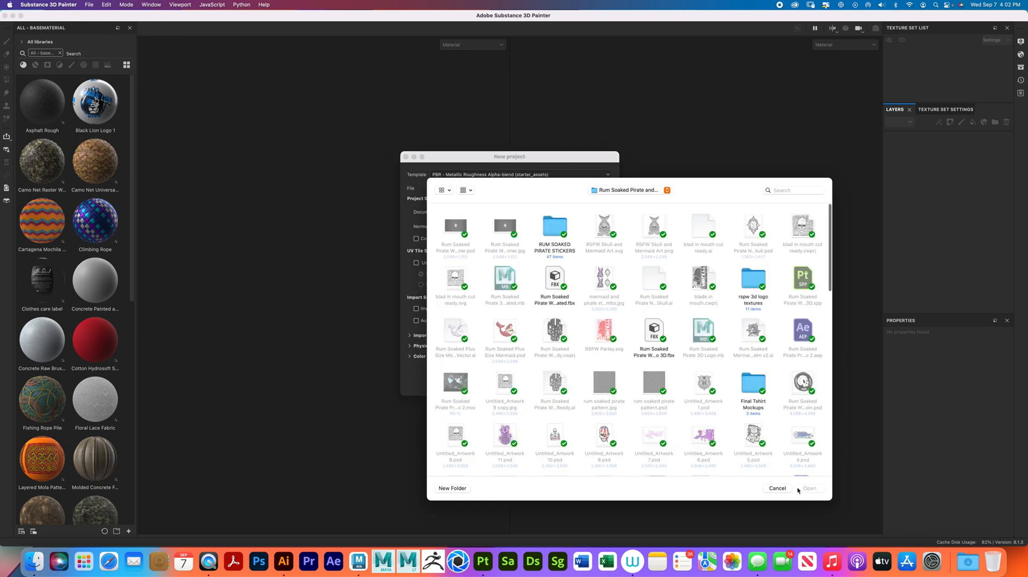
left_click(777, 489)
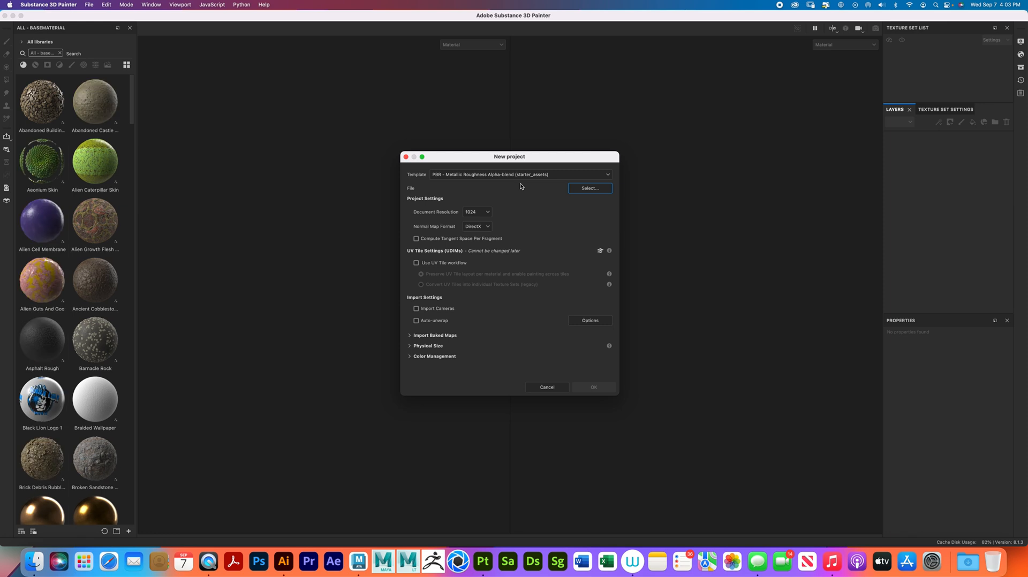
- Choose "tommy gun butt example 4.fbx" from the Desktop folder as the new project's mesh file
left_click(598, 190)
left_click(667, 191)
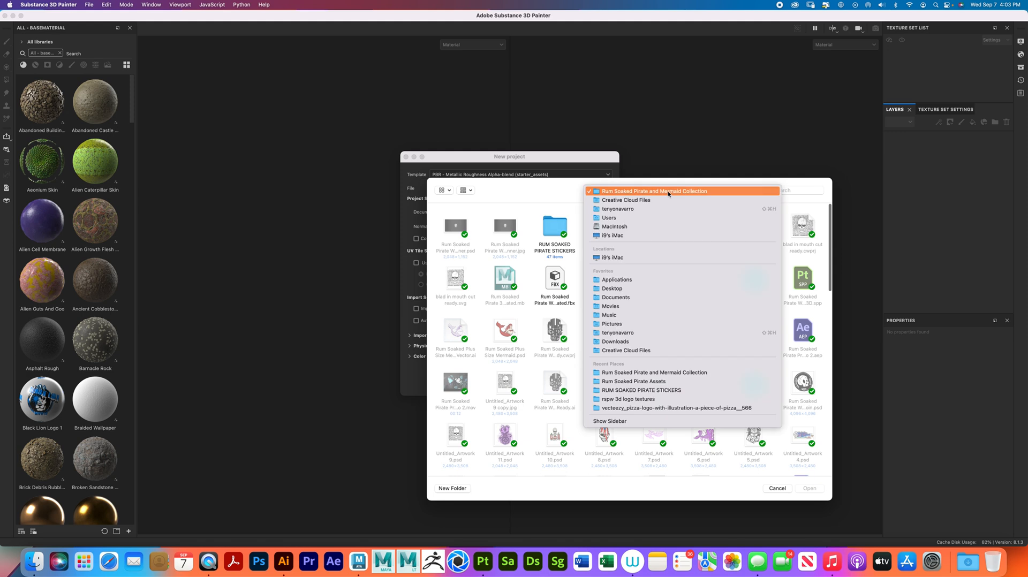
left_click(633, 292)
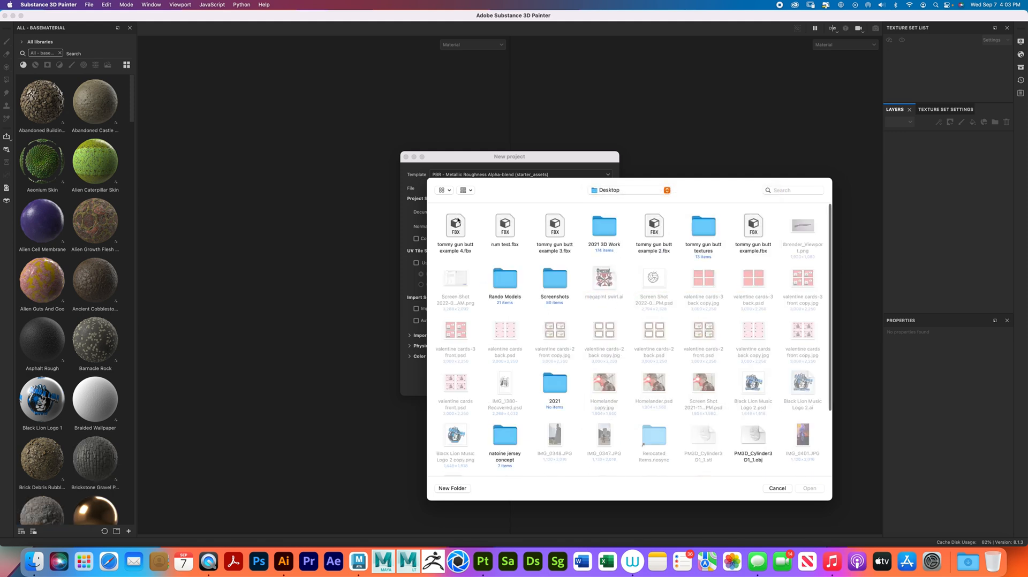
left_click(458, 221)
left_click(809, 489)
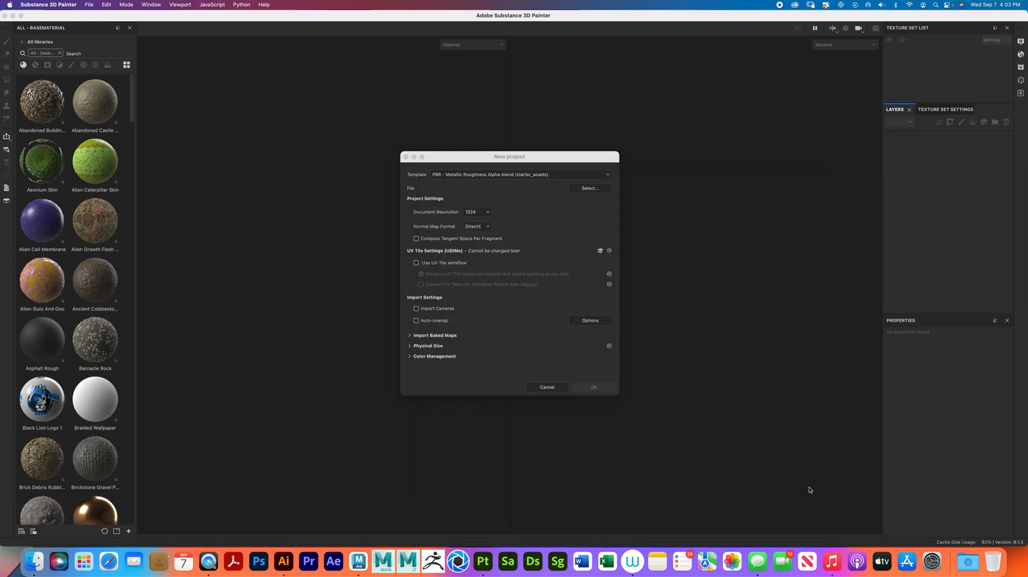
- Set the new project's document resolution to 4096 and create the project
left_click(485, 213)
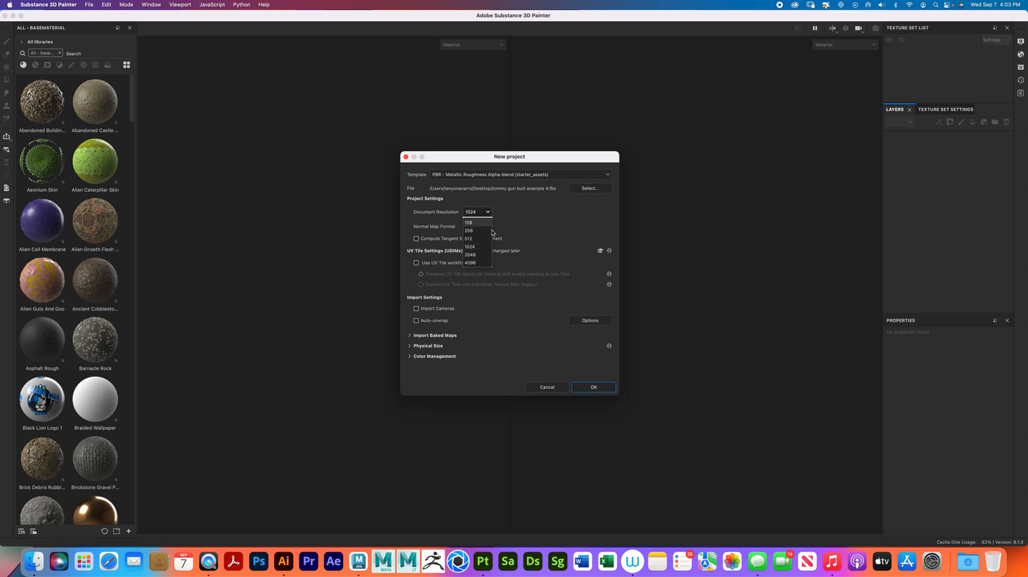
left_click(484, 265)
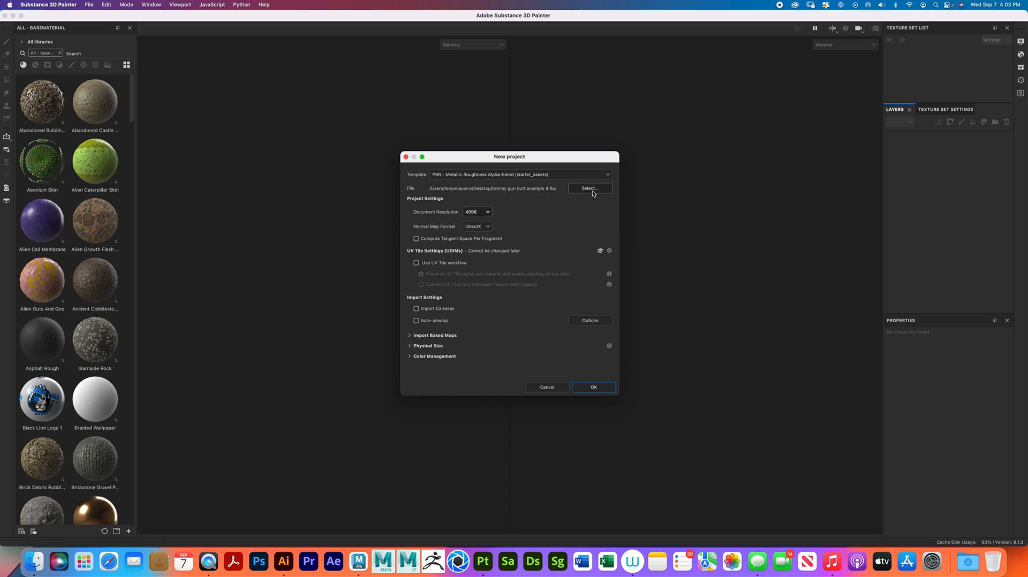
left_click(594, 387)
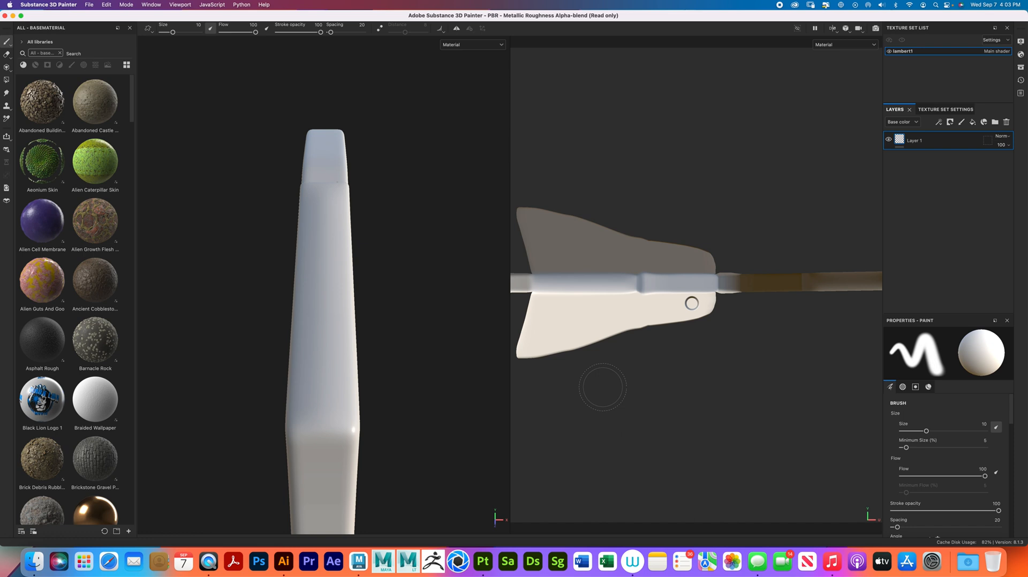
- Inspect the imported stock from the side and browse the base materials for one suited to a wooden gun stock
right_click_drag(358, 317, 278, 257, "alt")
mouse_move(381, 301)
left_mouse_down("alt")
mouse_move(367, 315)
mouse_move(264, 280)
mouse_move(349, 291)
mouse_move(328, 271)
mouse_move(316, 298)
mouse_move(353, 311)
mouse_move(393, 303)
mouse_move(380, 296)
mouse_move(340, 313)
left_mouse_up("alt")
middle_click_drag(353, 289, 336, 245, "alt")
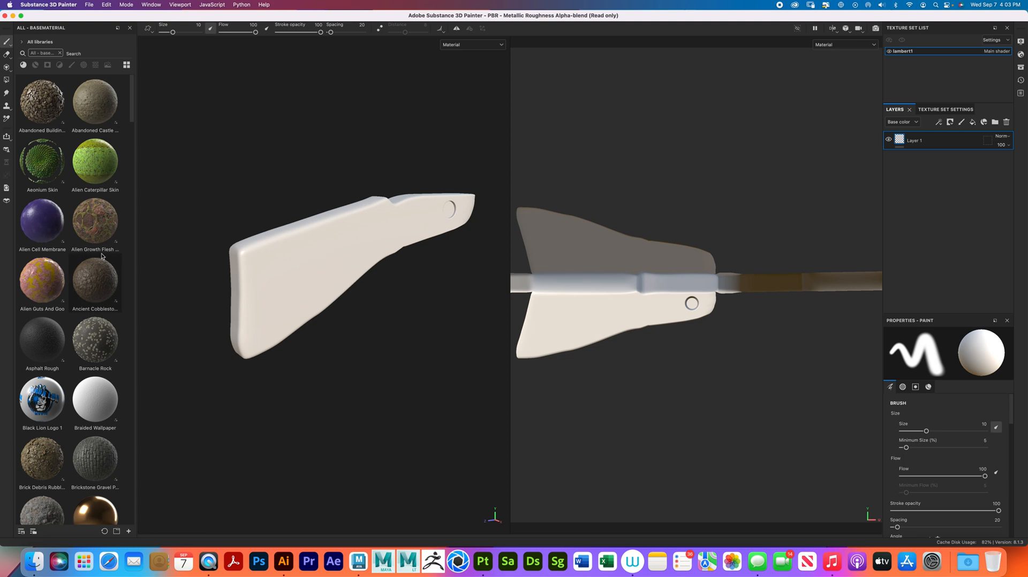
scroll(109, 247, "down", 10)
scroll(109, 247, "down", 15)
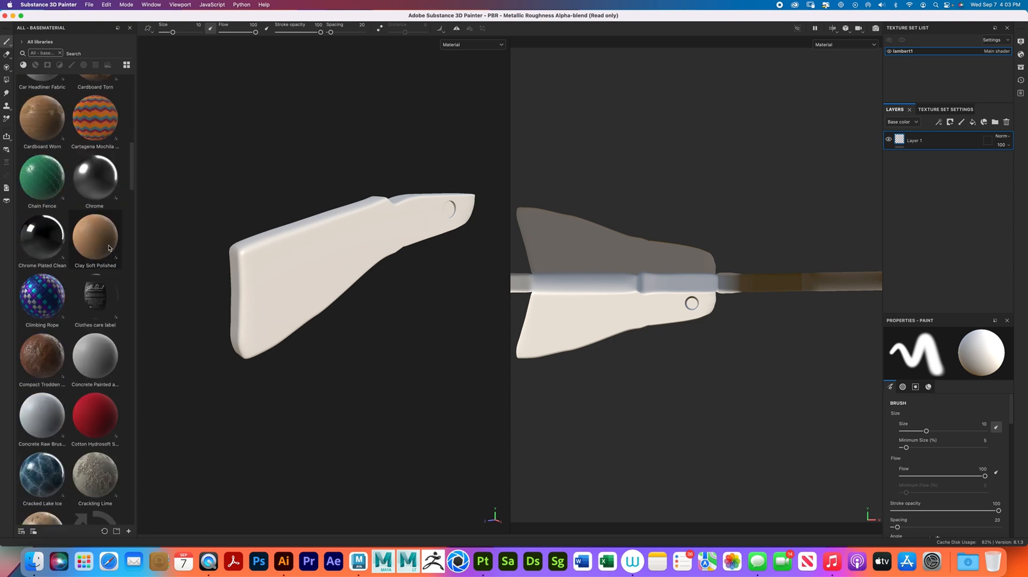
scroll(108, 248, "down", 15)
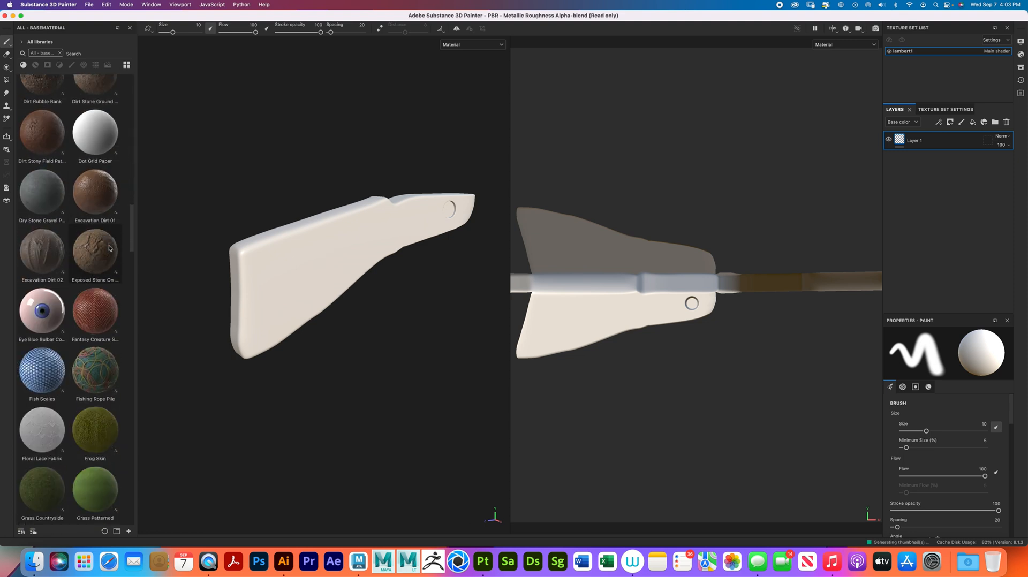
scroll(109, 247, "up", 20)
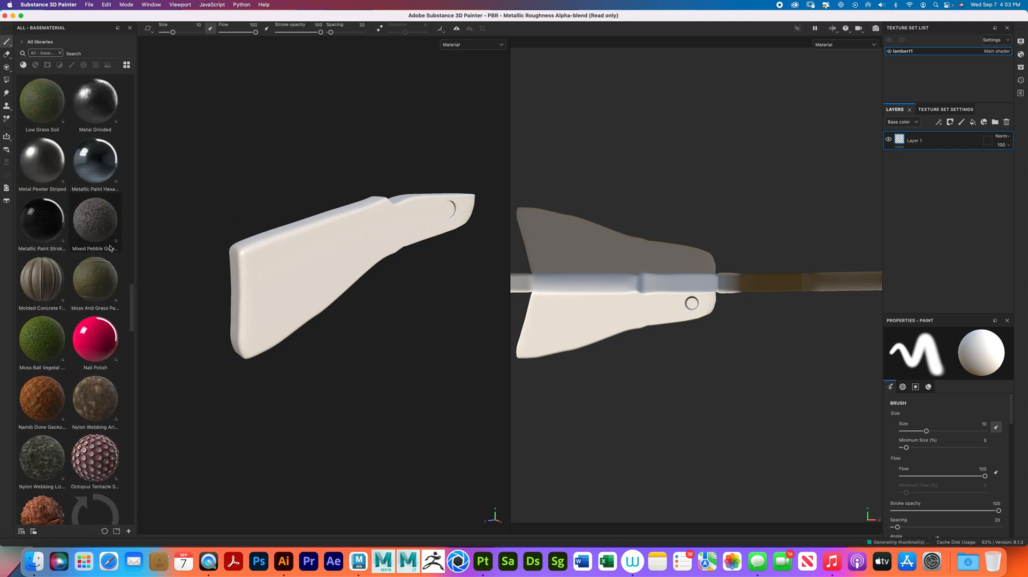
scroll(112, 249, "down", 3)
scroll(112, 250, "down", 10)
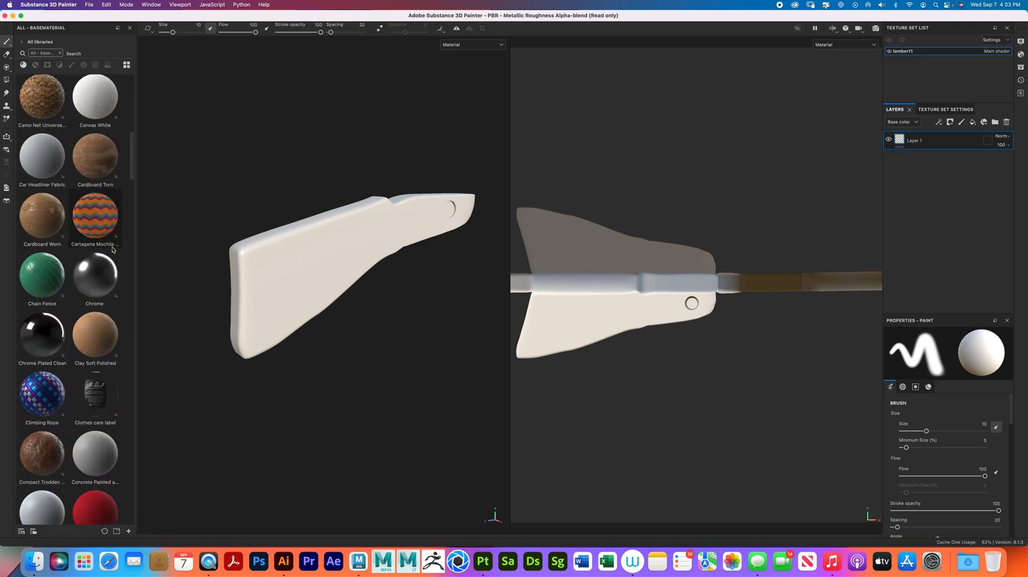
scroll(113, 250, "down", 15)
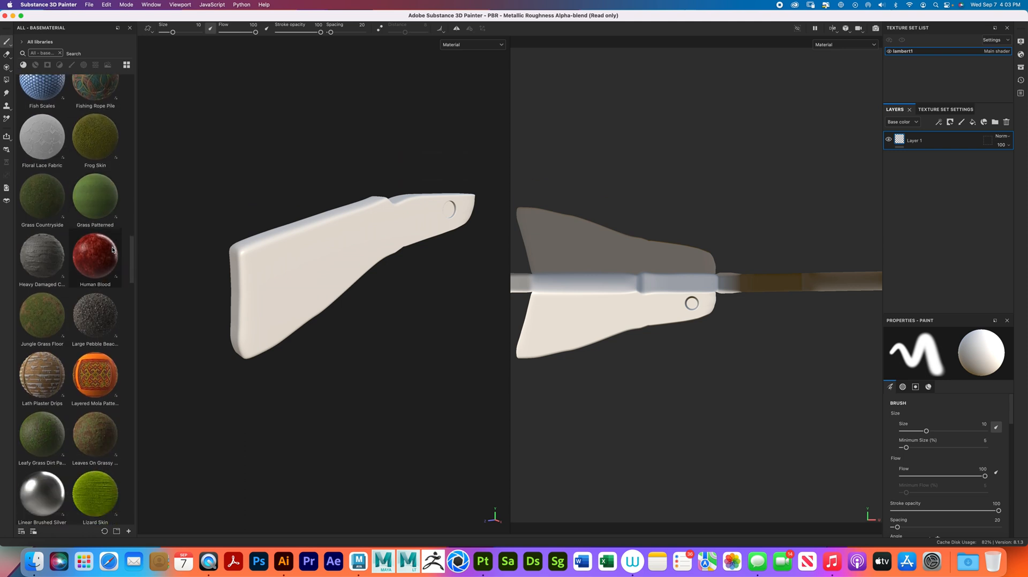
scroll(112, 249, "down", 15)
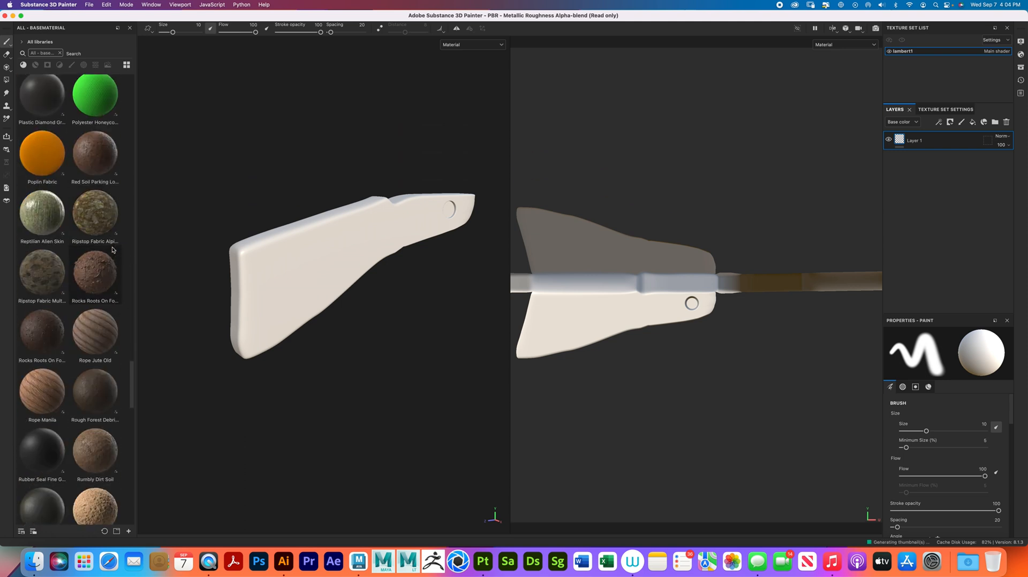
scroll(113, 249, "down", 15)
scroll(113, 249, "up", 20)
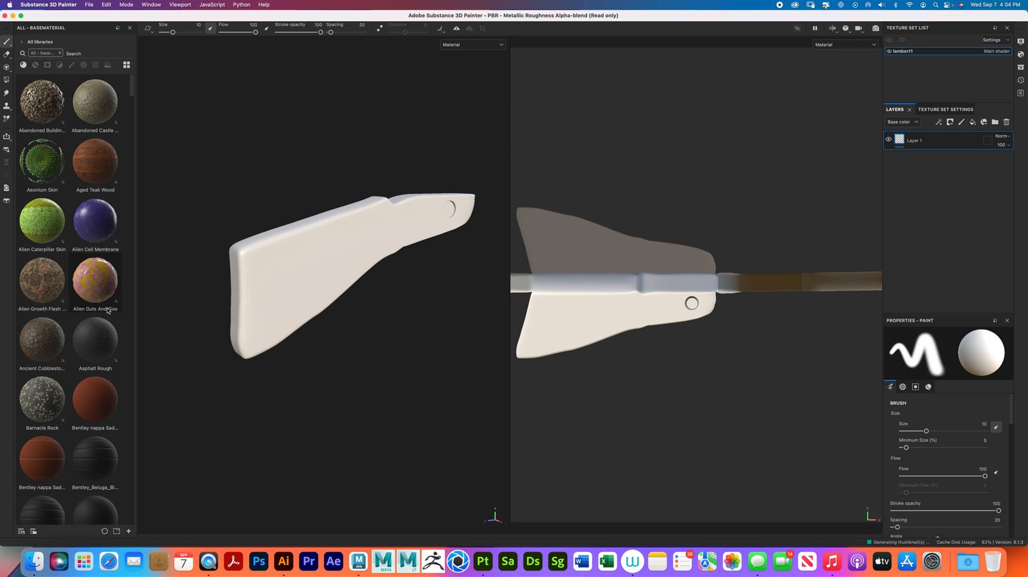
mouse_move(107, 309)
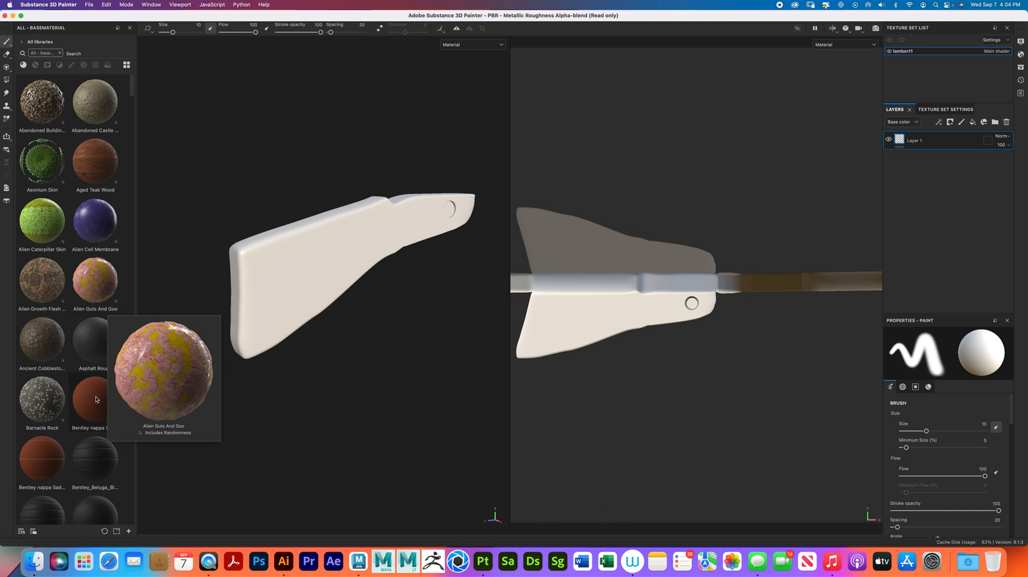
scroll(88, 431, "down", 5)
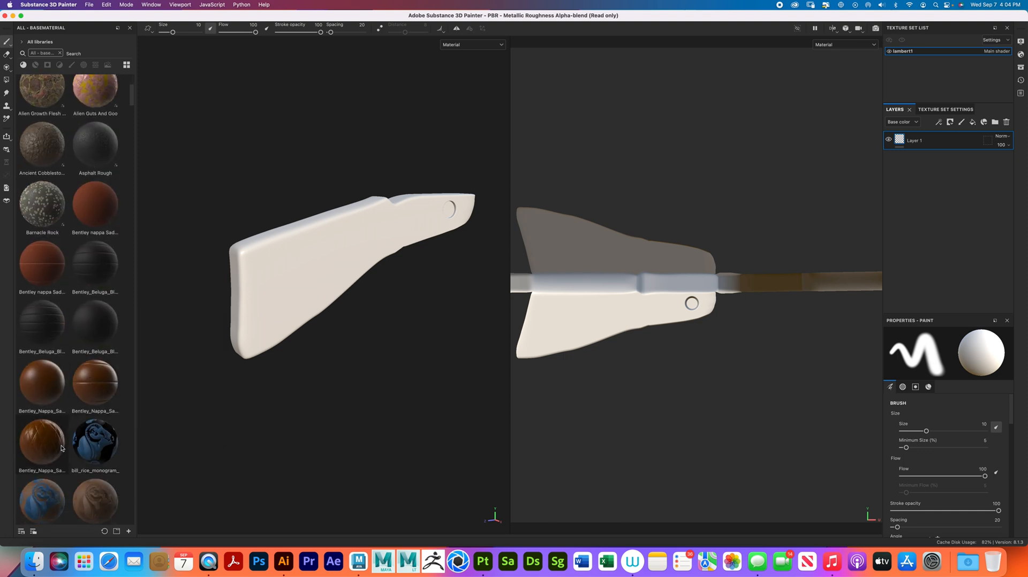
mouse_move(59, 447)
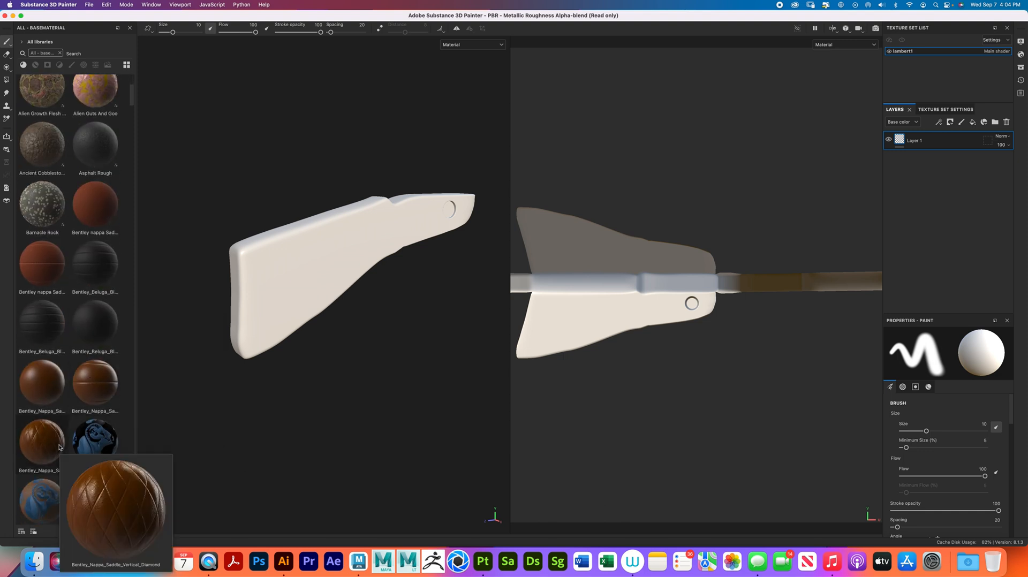
mouse_move(107, 266)
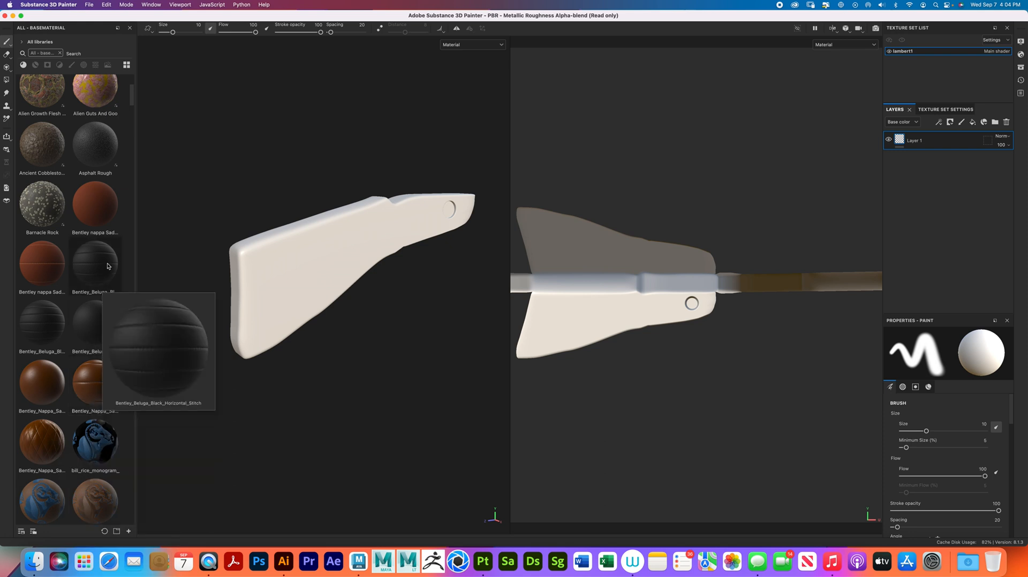
mouse_move(52, 271)
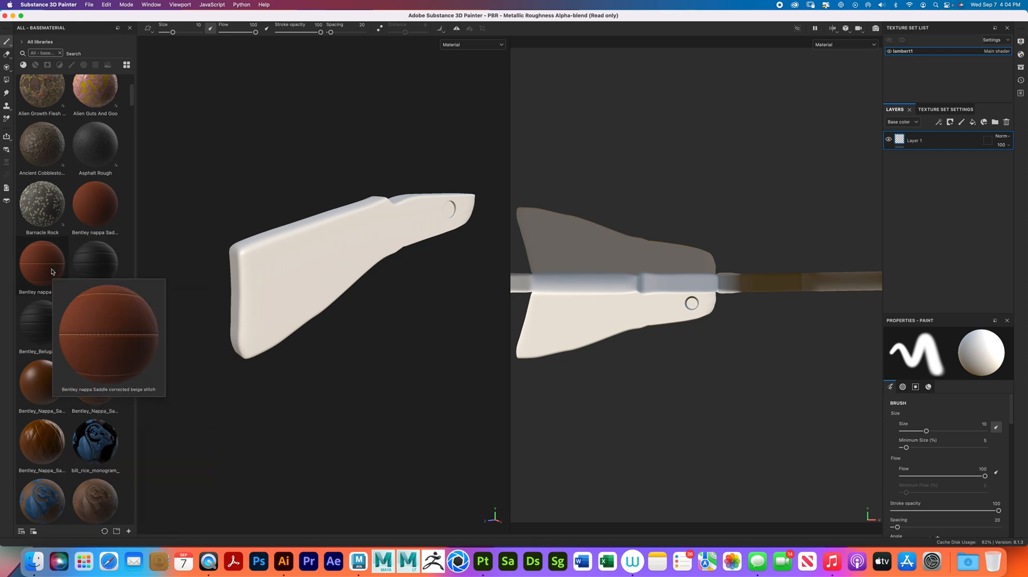
- Apply the Aged Teak Wood material to the whole stock and check its grain on the model
scroll(51, 271, "up", 5)
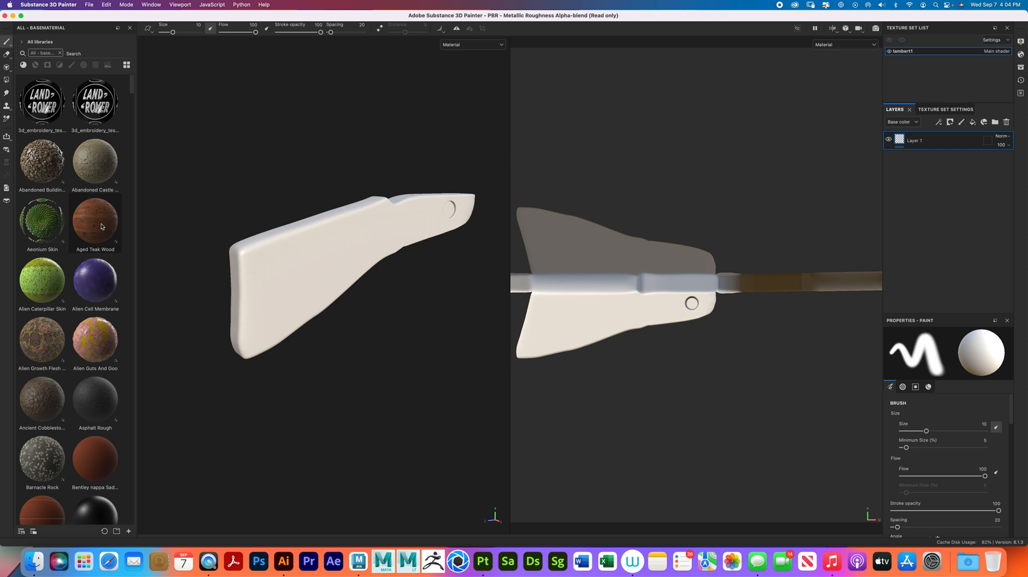
left_click_drag(101, 226, 271, 247)
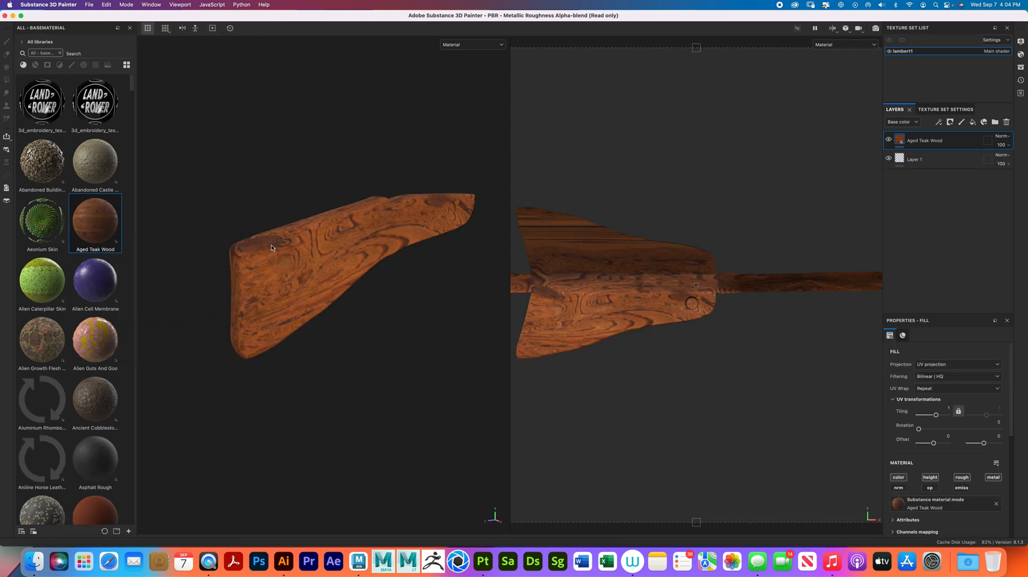
left_click_drag(384, 234, 309, 271, "alt")
right_click_drag(309, 271, 342, 281, "alt")
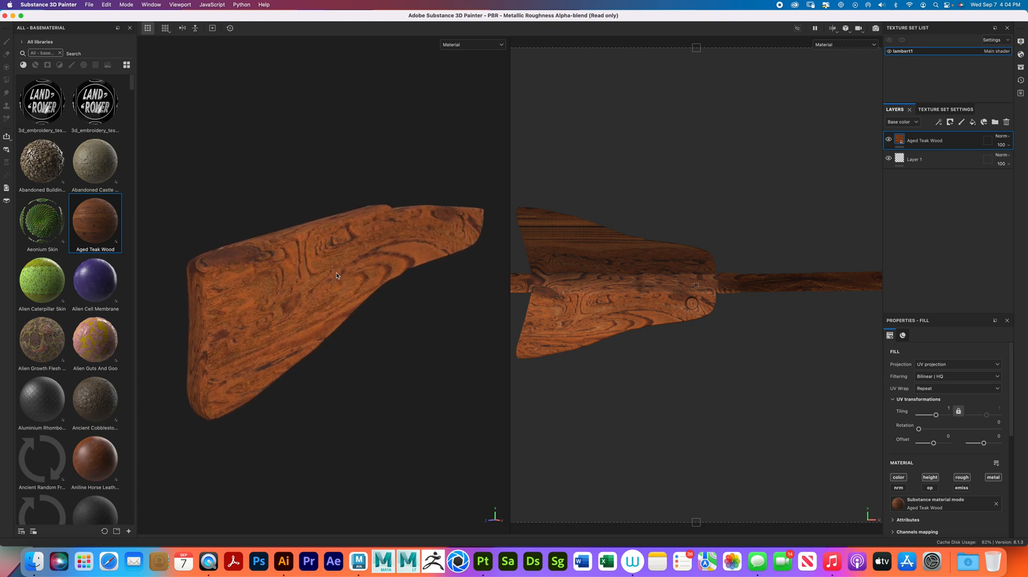
- Scale the Aged Teak Wood fill in the UV view to a tiling of about 2.15, offset about -0.26 and 0.01, around the stock's side shells
scroll(737, 310, "down", 5)
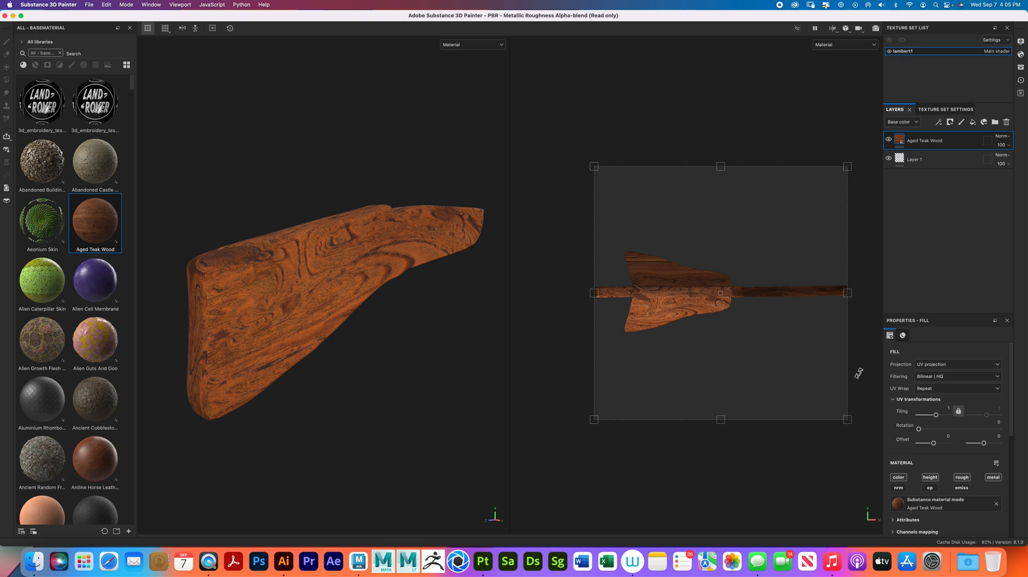
left_click_drag(845, 418, 683, 312)
mouse_move(287, 340)
left_mouse_down("alt")
mouse_move(326, 346)
mouse_move(287, 342)
left_mouse_up("alt")
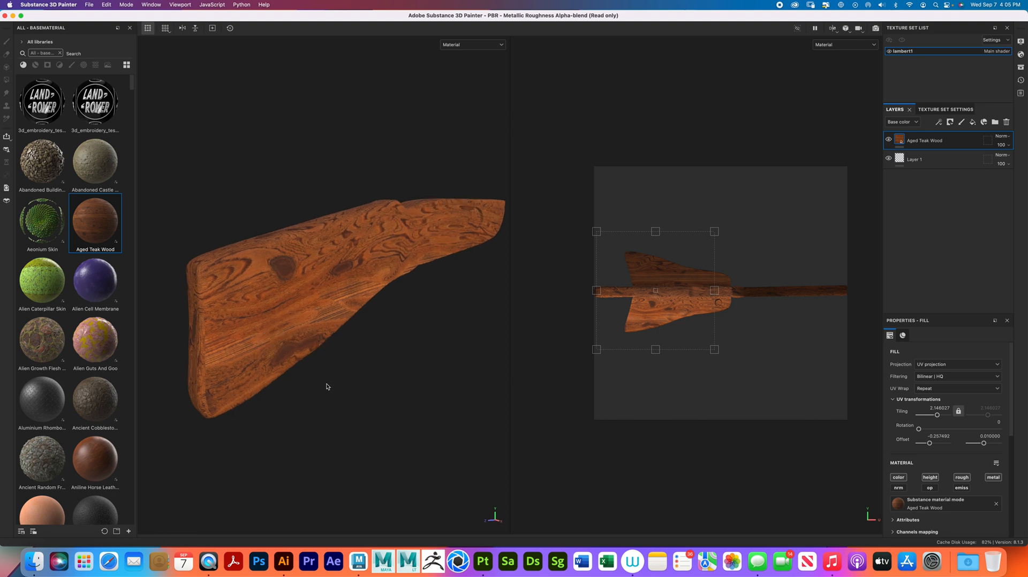
mouse_move(316, 390)
right_mouse_down("shift")
mouse_move(402, 353)
mouse_move(356, 365)
mouse_move(386, 356)
right_mouse_up("shift")
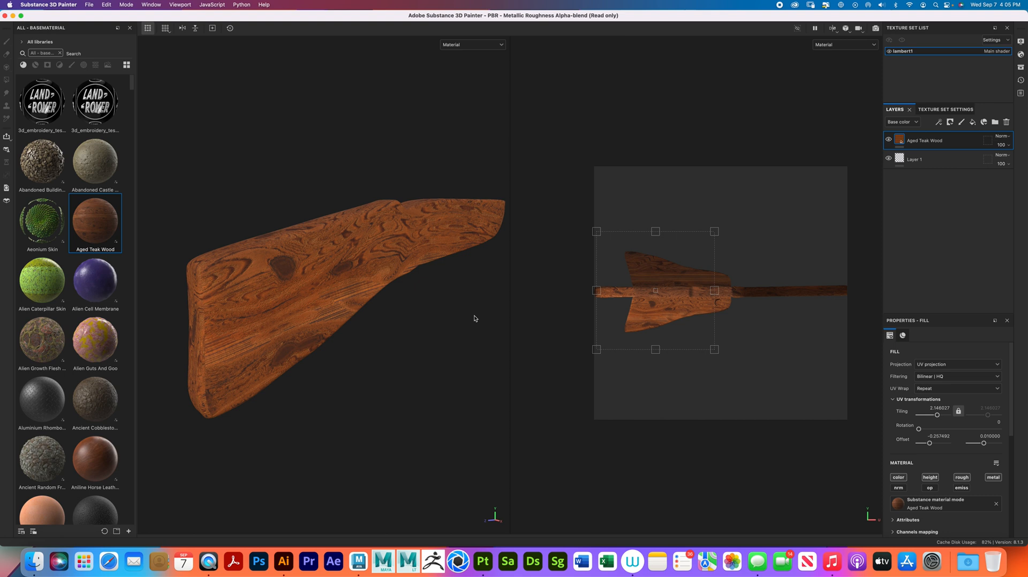
- Delete the Aged Teak Wood layer and Layer 1 from the stock's texture set
left_click(1008, 122)
left_click(1009, 122)
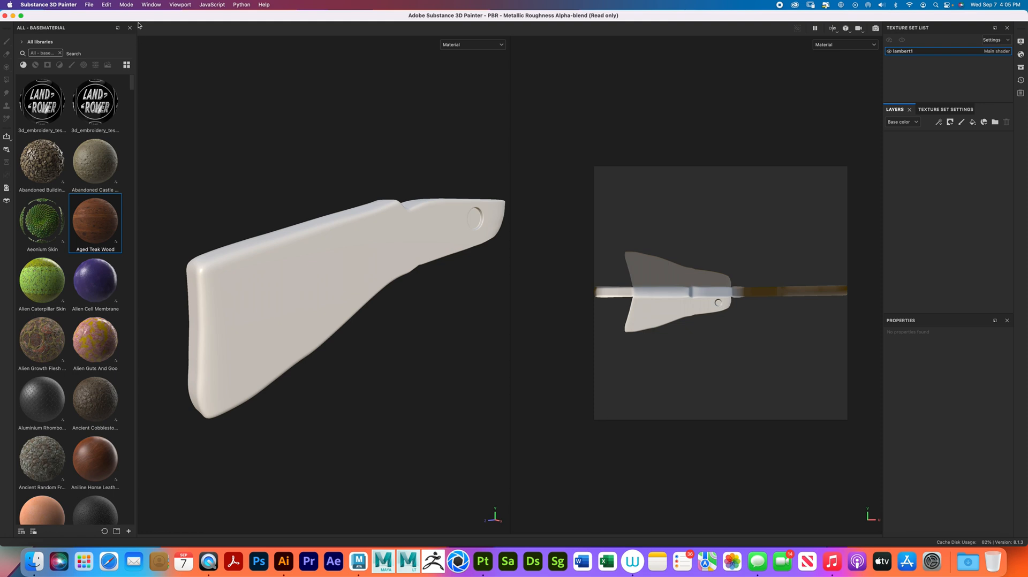
- Open the mesh map baking settings, include the Height map and set the output size to 4096
left_click(106, 5)
left_click(129, 43)
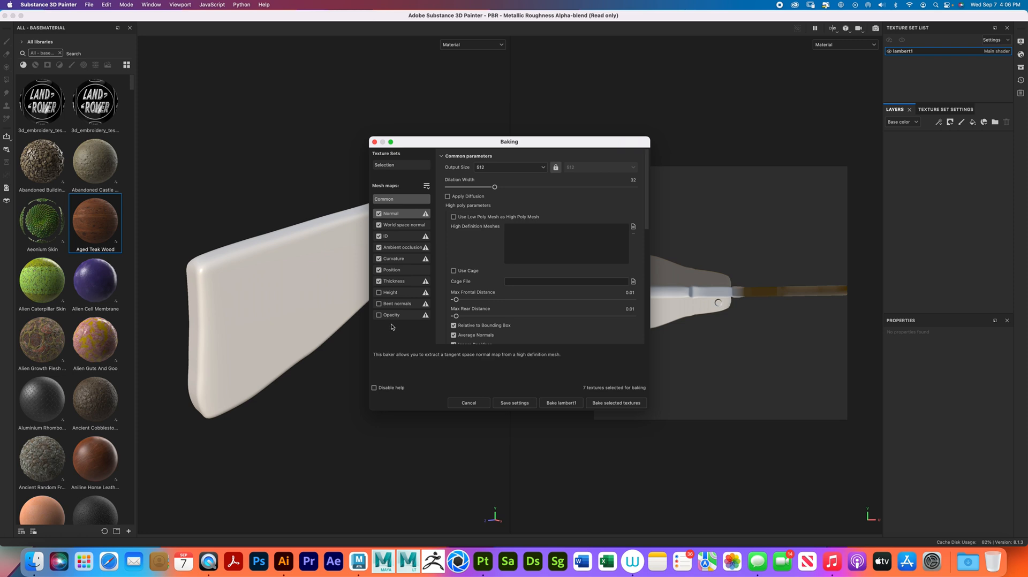
left_click(379, 293)
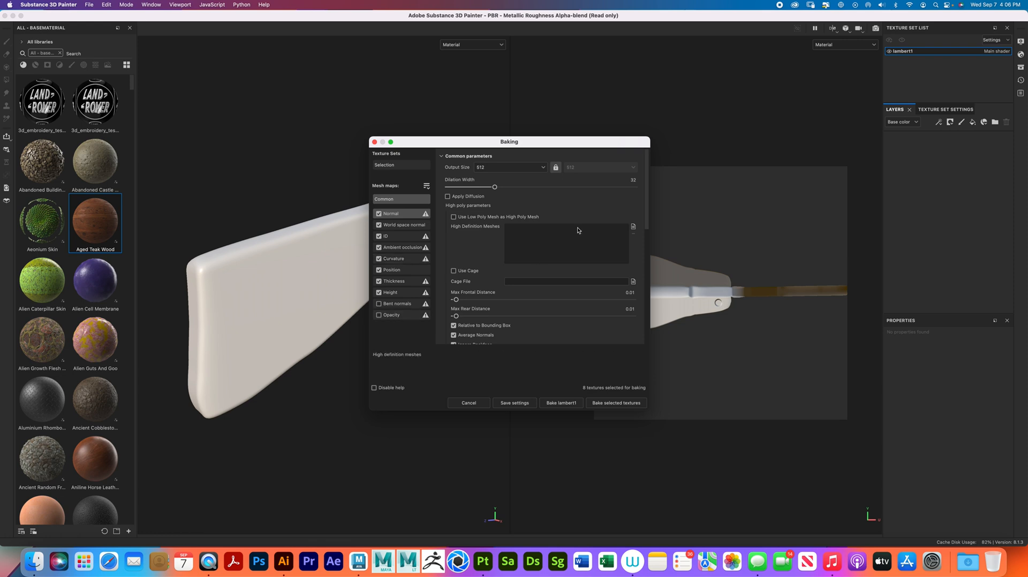
left_click(542, 168)
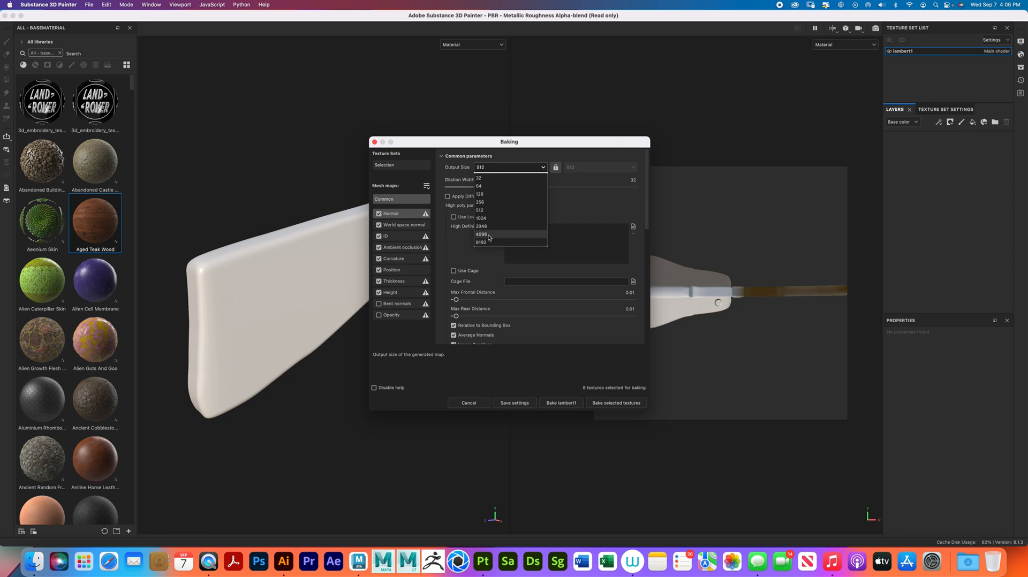
left_click(487, 234)
- Set the baking antialiasing to Subsampling 8x8 and bake the selected textures for the stock
scroll(524, 252, "down", 5)
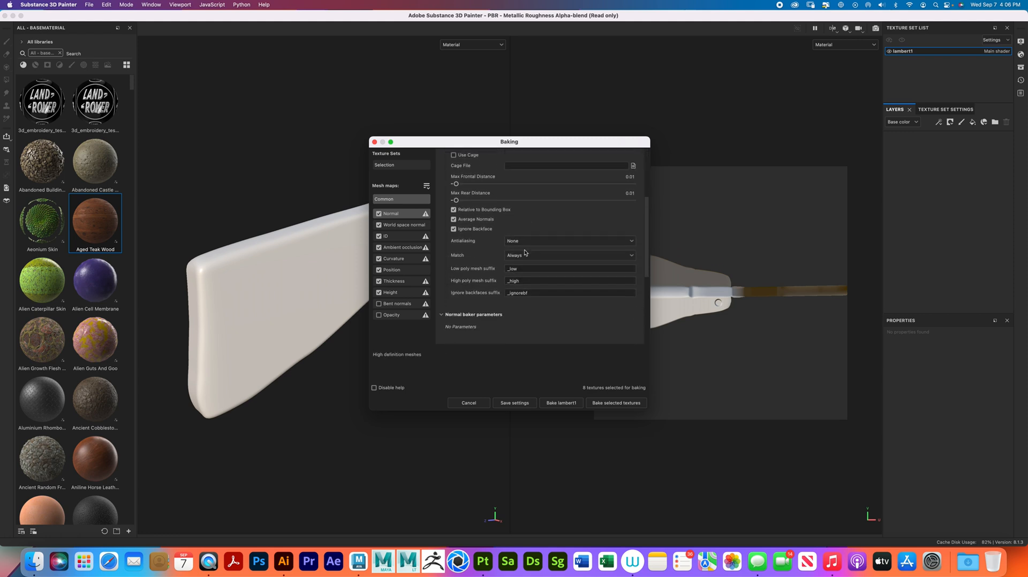
left_click(546, 241)
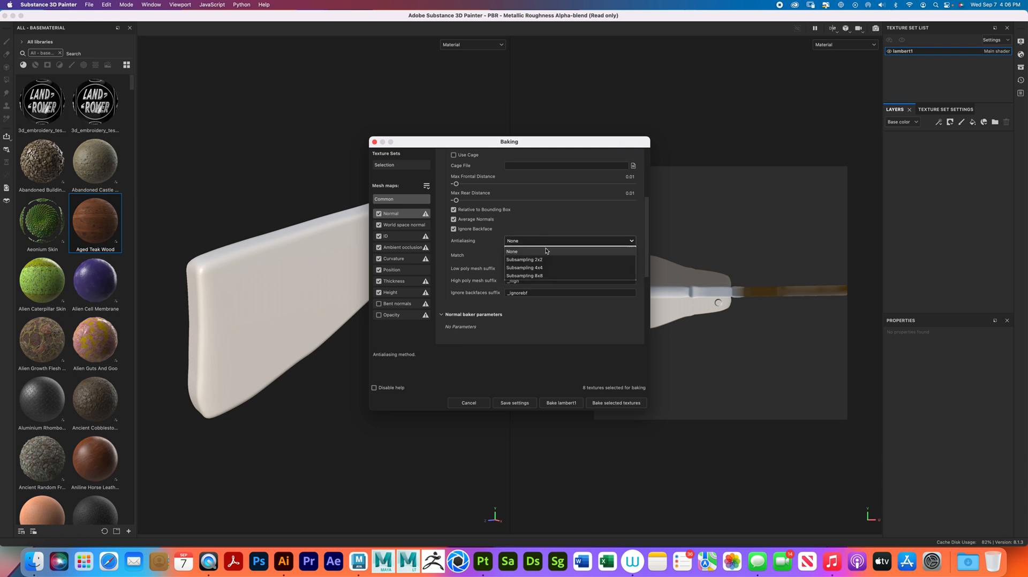
left_click(547, 277)
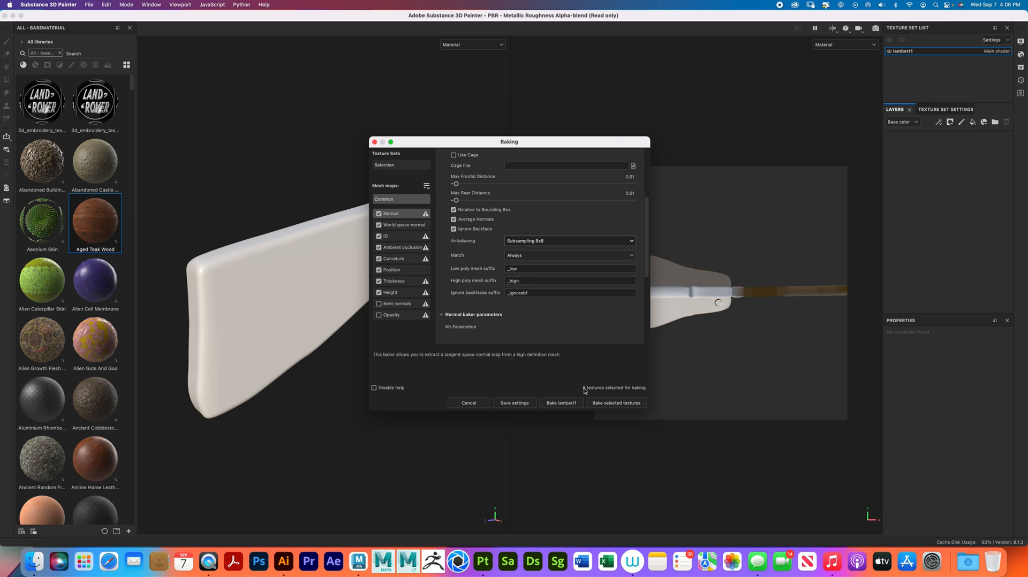
left_click(612, 402)
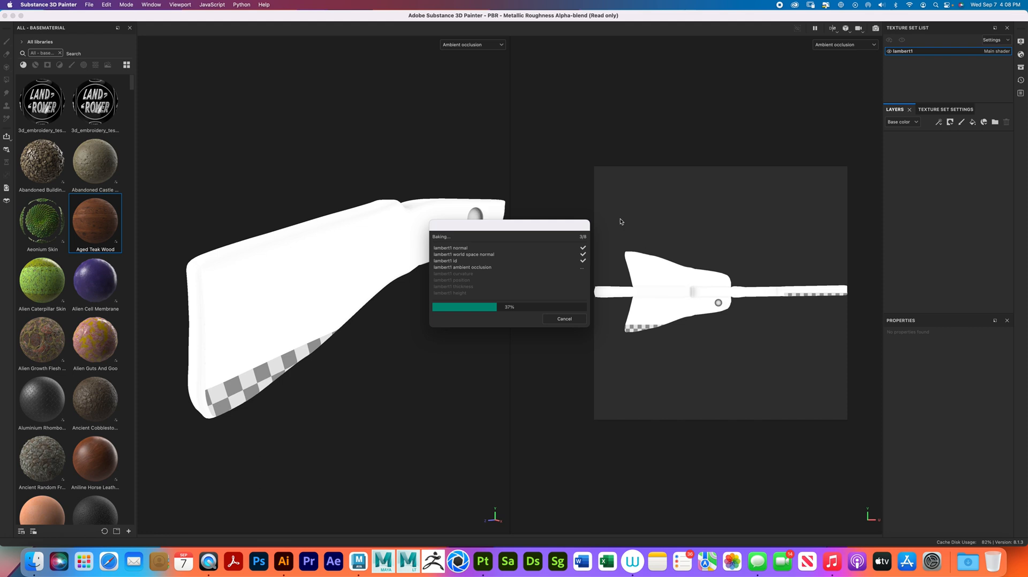
left_click_drag(555, 228, 599, 292)
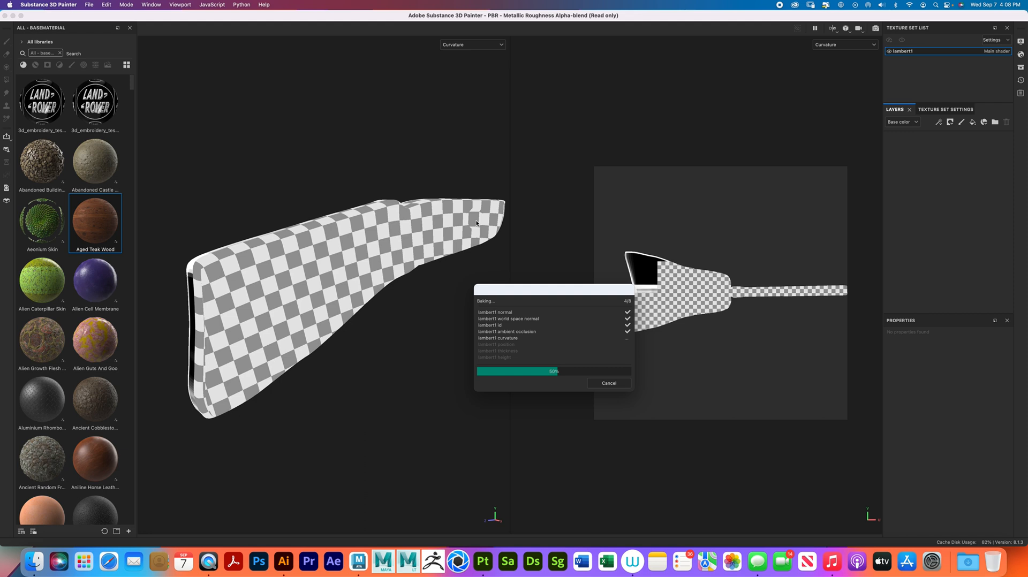
left_click_drag(588, 294, 514, 342)
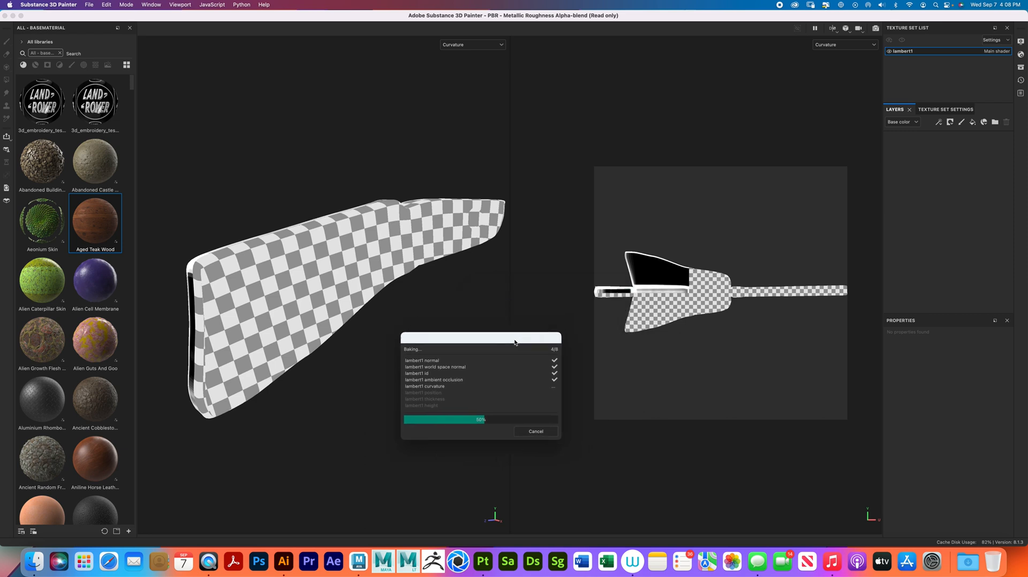
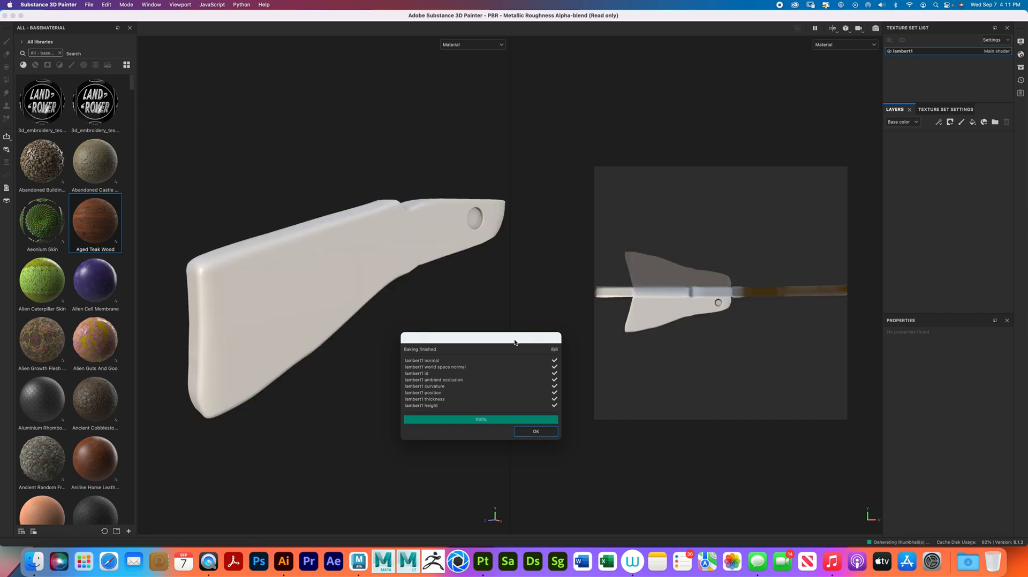
- Close the finished baking report and fill the stock with the Alien Cell Membrane material
left_click(544, 433)
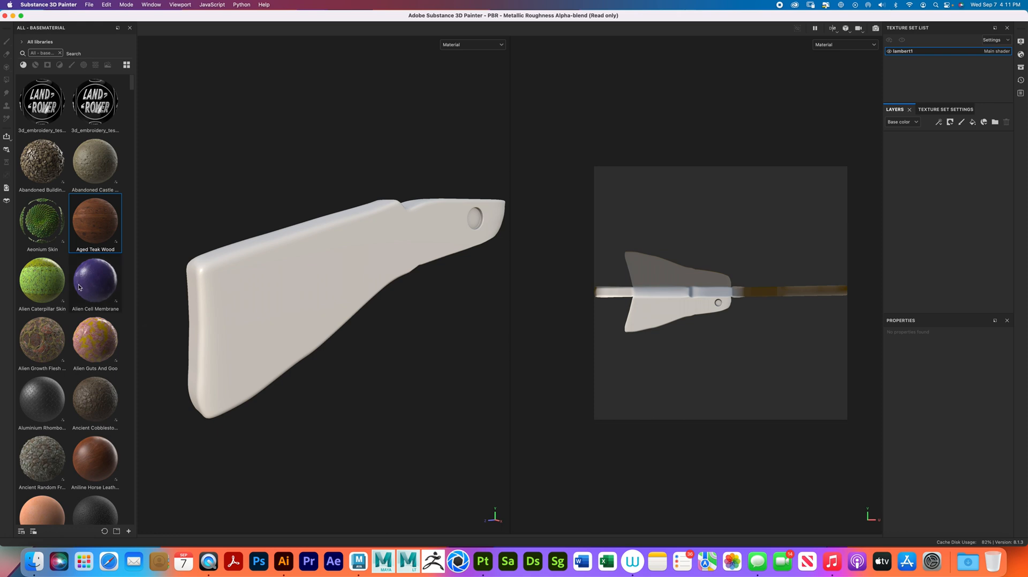
left_click_drag(105, 292, 256, 305)
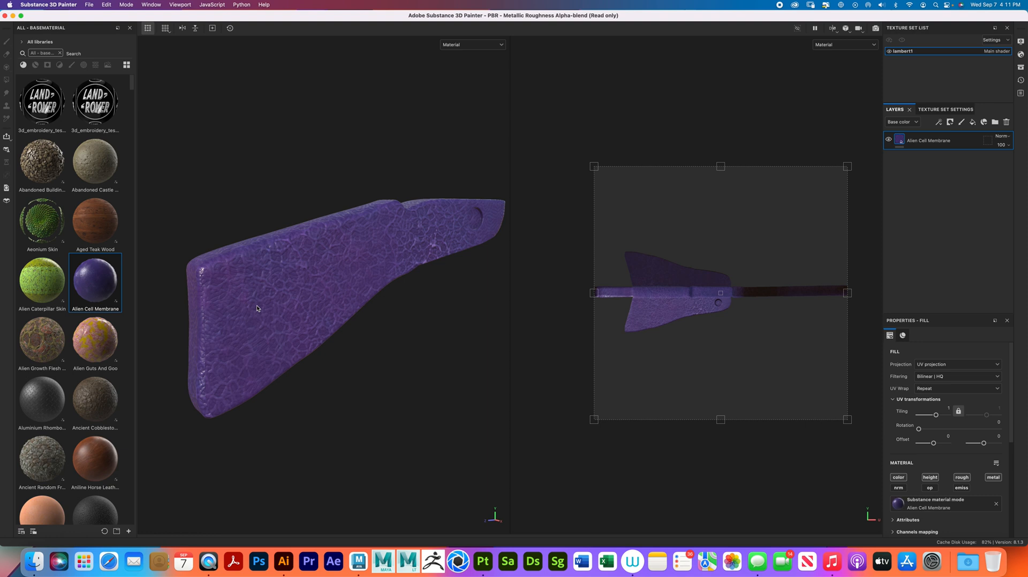
- Scale the Alien Cell Membrane fill in the UV view to a tiling of about 1.74, offset about -0.14 and 0.04
right_click_drag(274, 282, 410, 338, "alt")
left_click_drag(377, 331, 431, 320, "alt")
left_click_drag(846, 419, 734, 323)
left_click_drag(460, 342, 325, 368, "alt")
- Replace the fill's material with Alien Growth Flesh Rhizome and shift it in the UV view to an offset of about -0.12 and -0.03
left_click(45, 348)
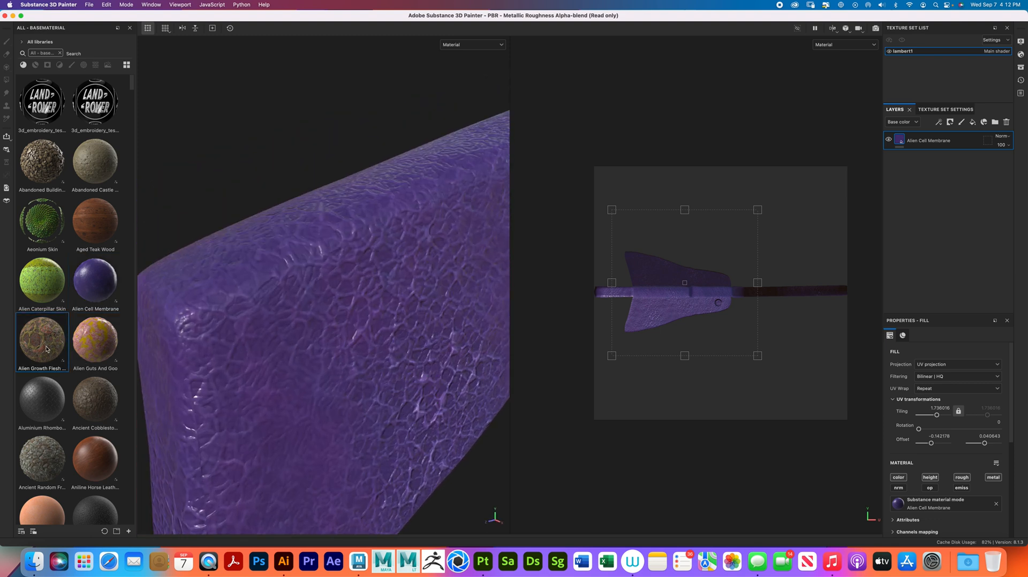
mouse_move(47, 348)
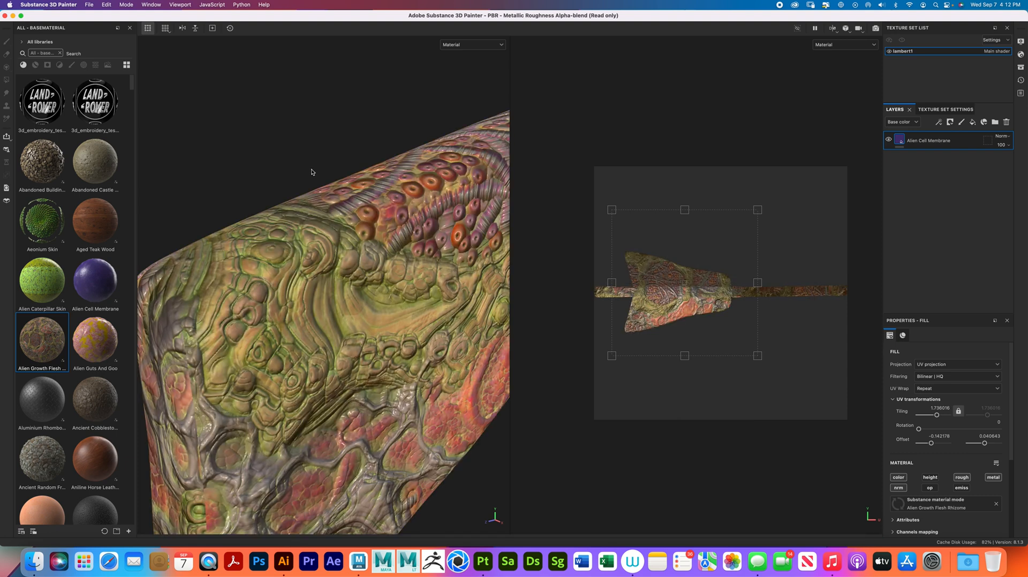
right_click_drag(408, 275, 317, 293, "alt")
mouse_move(317, 294)
left_mouse_down("alt")
mouse_move(292, 280)
mouse_move(310, 289)
left_mouse_up("alt")
right_click_drag(310, 289, 432, 381, "alt")
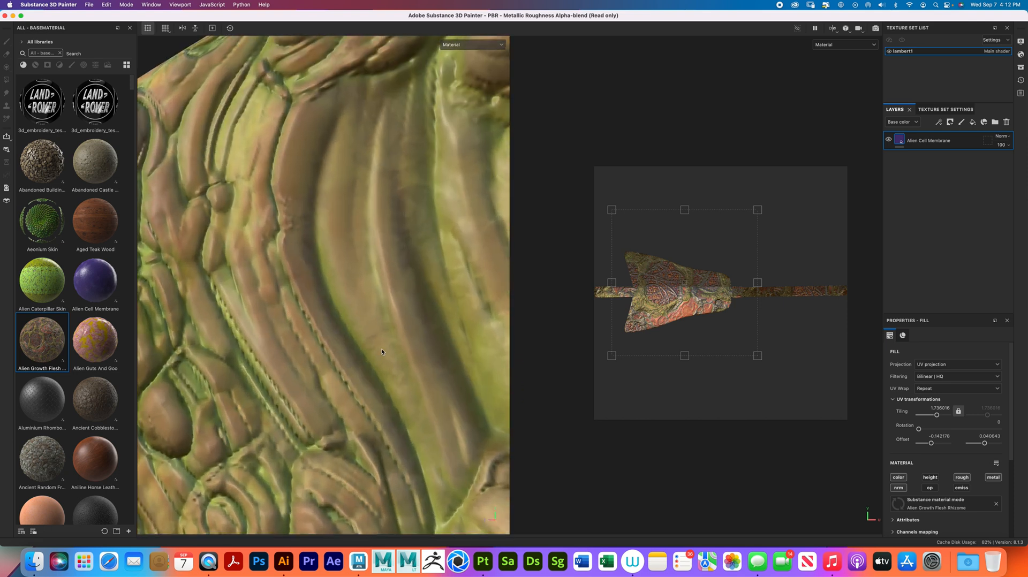
right_click_drag(444, 354, 353, 367, "alt")
mouse_move(353, 367)
left_mouse_down("alt")
mouse_move(308, 382)
mouse_move(346, 379)
mouse_move(287, 381)
mouse_move(385, 367)
mouse_move(332, 374)
mouse_move(357, 367)
mouse_move(341, 369)
left_mouse_up("alt")
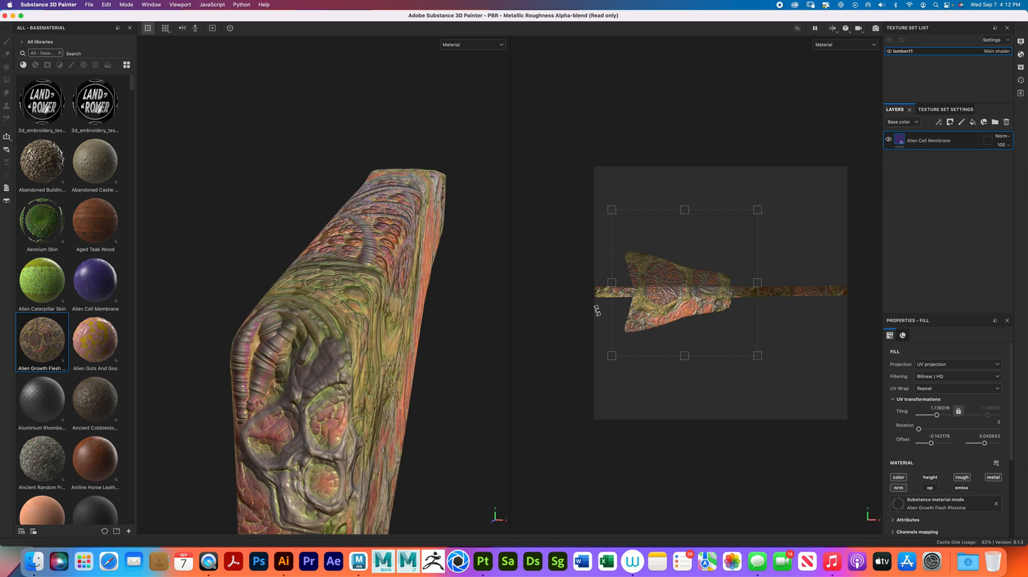
left_click_drag(664, 293, 668, 313)
left_click_drag(453, 353, 353, 345, "alt")
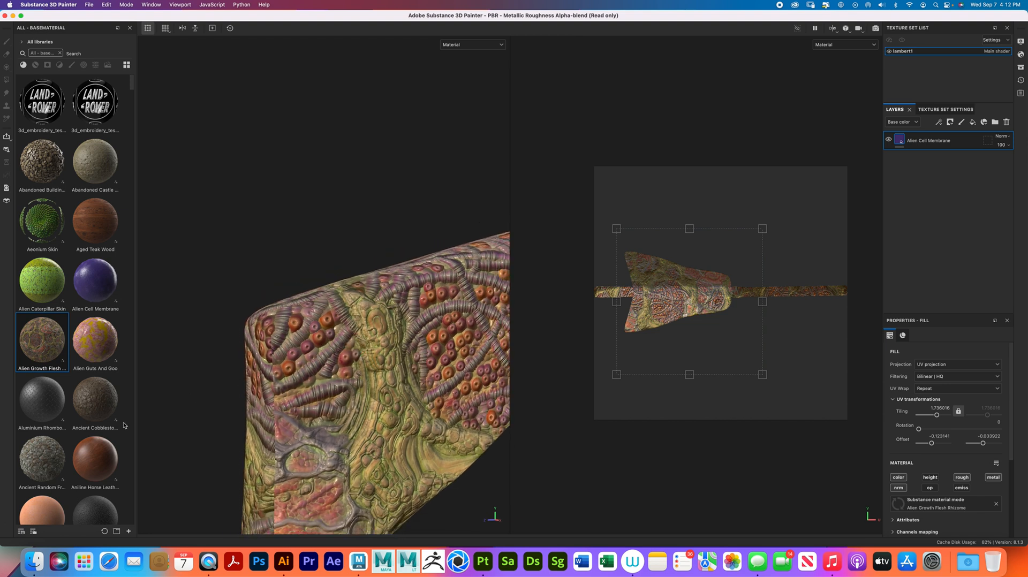
- Try the ancient wall with roots material on the stock's fill, followed by Ancient Cobblestone Forest Path
left_click(52, 455)
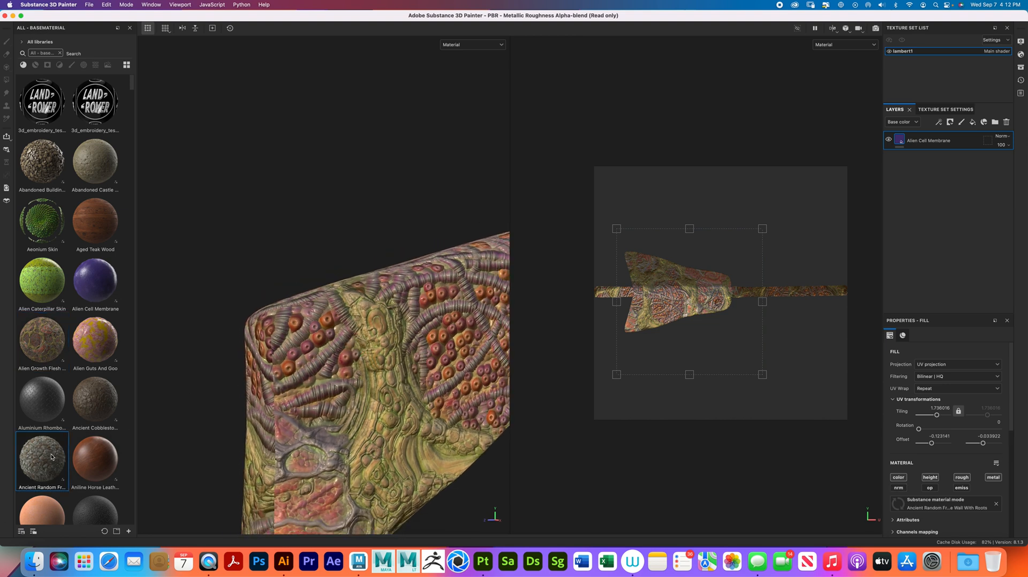
left_click(90, 401)
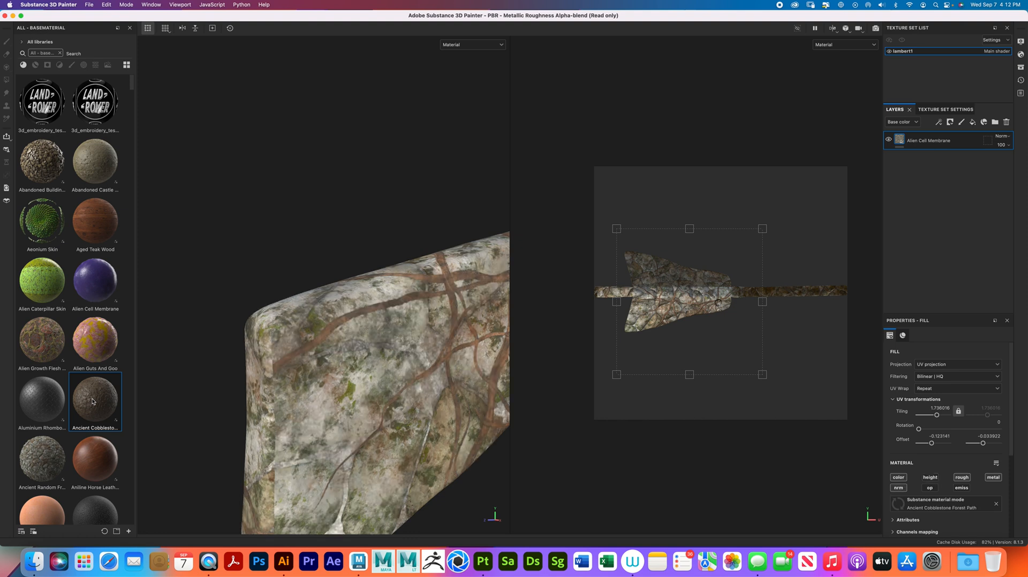
left_click_drag(442, 354, 241, 346, "alt")
- Switch the stock's fill layer to the Aged Teak Wood base material
scroll(67, 349, "down", 15)
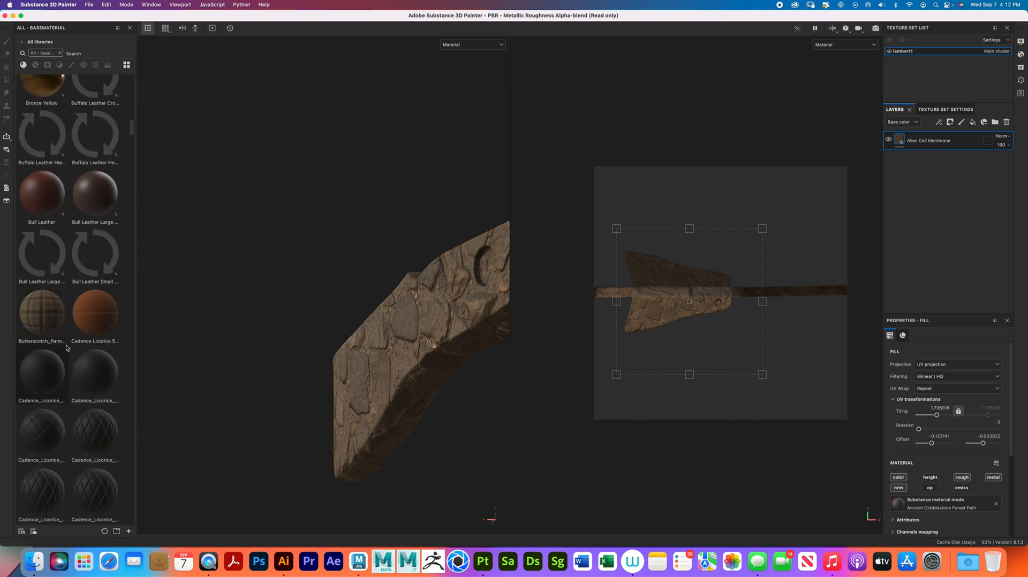
scroll(66, 349, "up", 8)
scroll(66, 348, "up", 10)
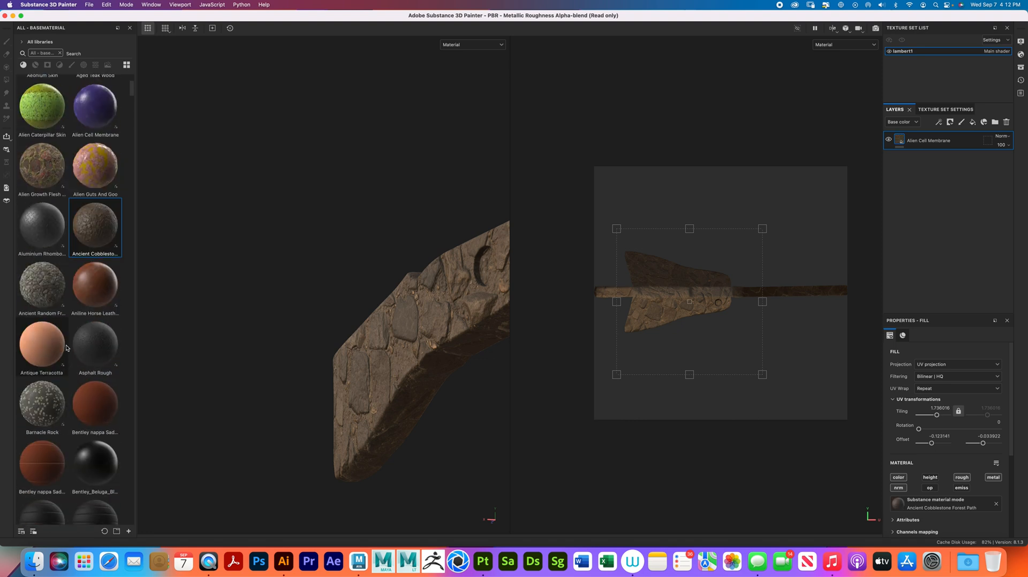
left_click(98, 228)
left_click_drag(396, 385, 411, 335, "alt")
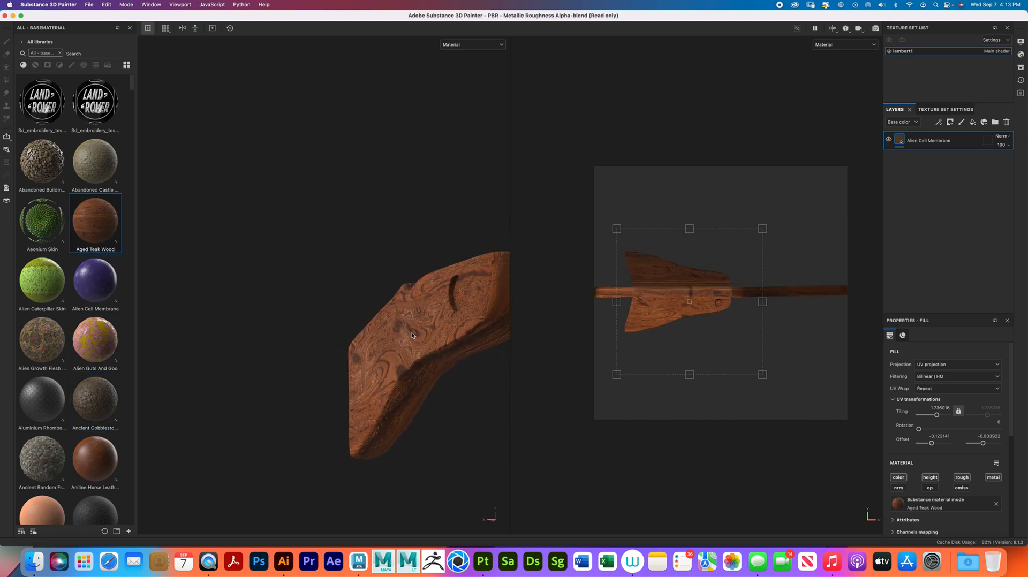
- Examine the Aged Teak Wood grain and baked surface detail on the stock's sides, rounded edges, butt and front end
scroll(411, 336, "up", 5)
left_click_drag(412, 336, 377, 335, "alt")
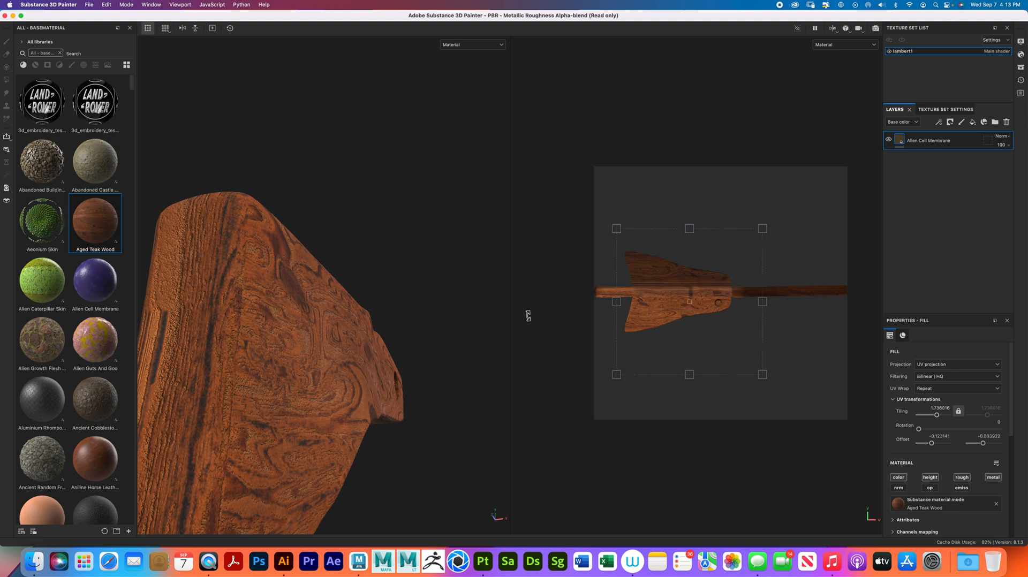
right_click_drag(361, 365, 381, 356, "shift")
left_click_drag(381, 357, 355, 420, "alt")
mouse_move(349, 396)
right_mouse_down("shift")
mouse_move(367, 388)
mouse_move(337, 391)
mouse_move(362, 383)
right_mouse_up("shift")
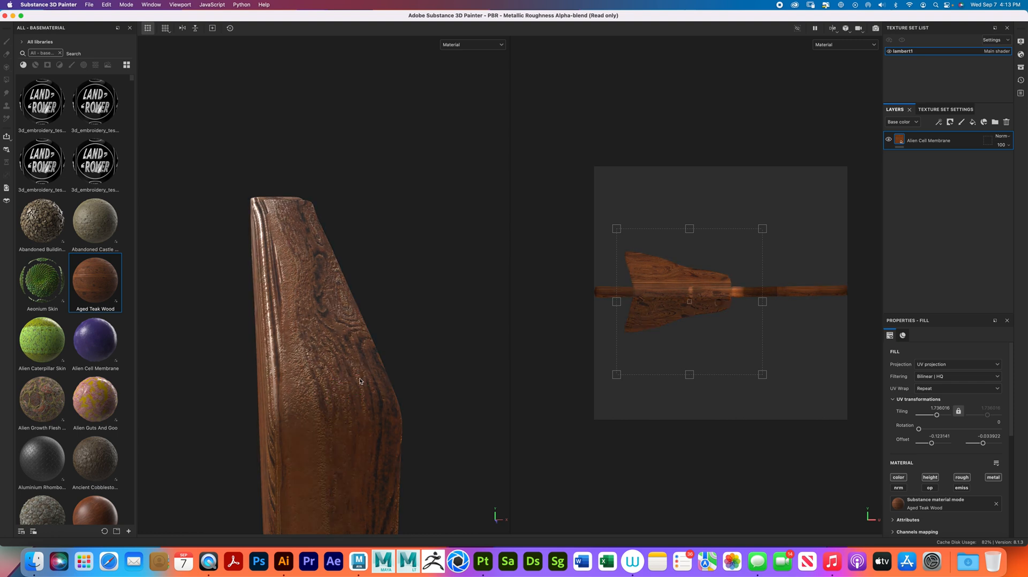
right_click_drag(246, 376, 229, 374, "alt")
left_click_drag(229, 374, 332, 358, "alt")
middle_click_drag(332, 358, 306, 342, "alt")
left_click_drag(307, 342, 367, 332, "alt")
right_click_drag(276, 353, 275, 231, "alt")
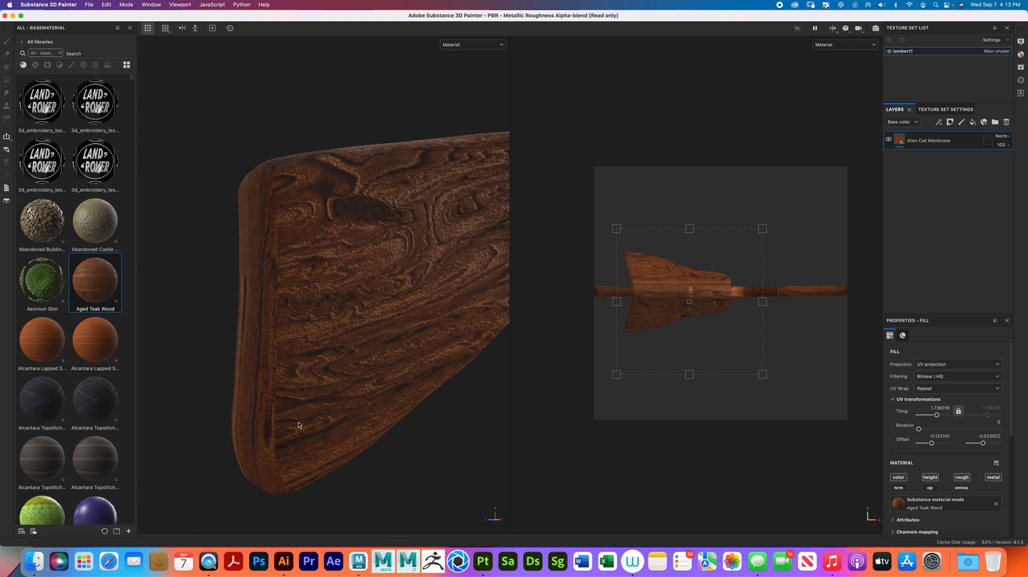
left_click_drag(293, 502, 327, 385, "alt")
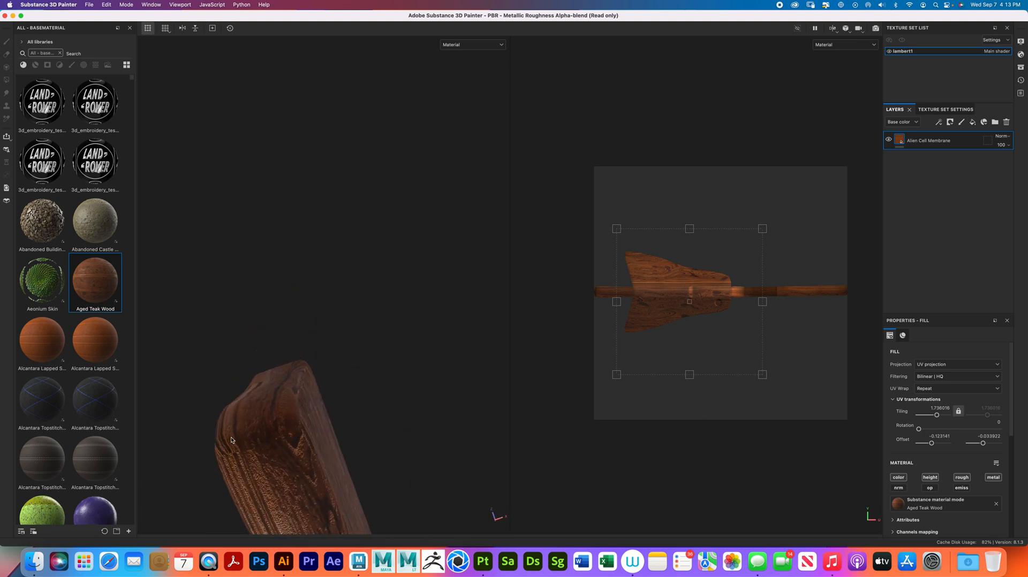
left_click_drag(271, 429, 397, 365, "alt")
right_click_drag(396, 364, 316, 345, "alt")
left_click_drag(316, 346, 374, 357, "alt")
right_click_drag(374, 357, 395, 337, "alt")
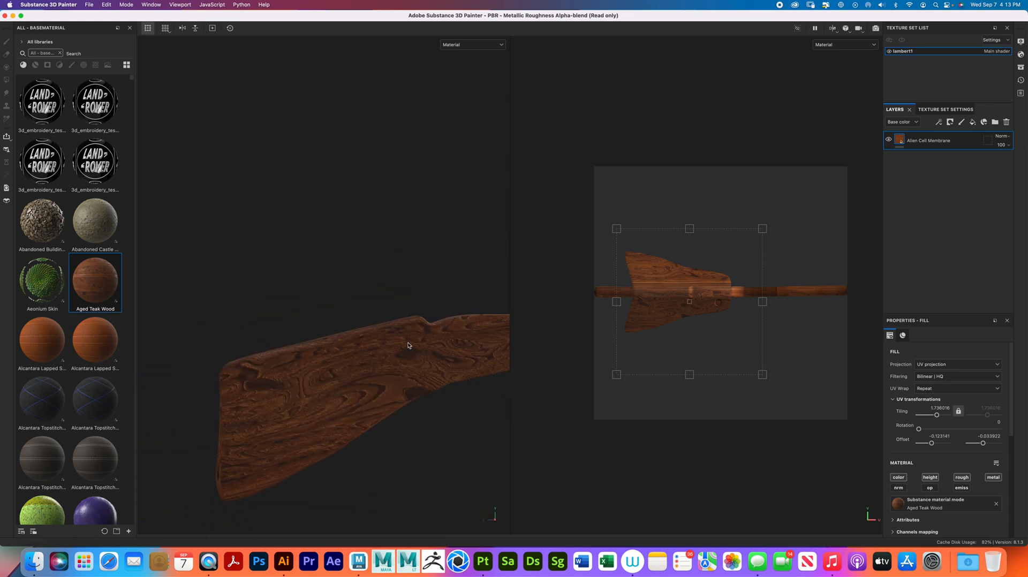
left_click_drag(395, 336, 348, 364, "alt")
middle_click_drag(373, 347, 212, 322, "alt")
left_click_drag(328, 332, 261, 347, "alt")
- Browse the base materials and search them for "metal" to find a rusted metal finish
scroll(62, 321, "down", 10)
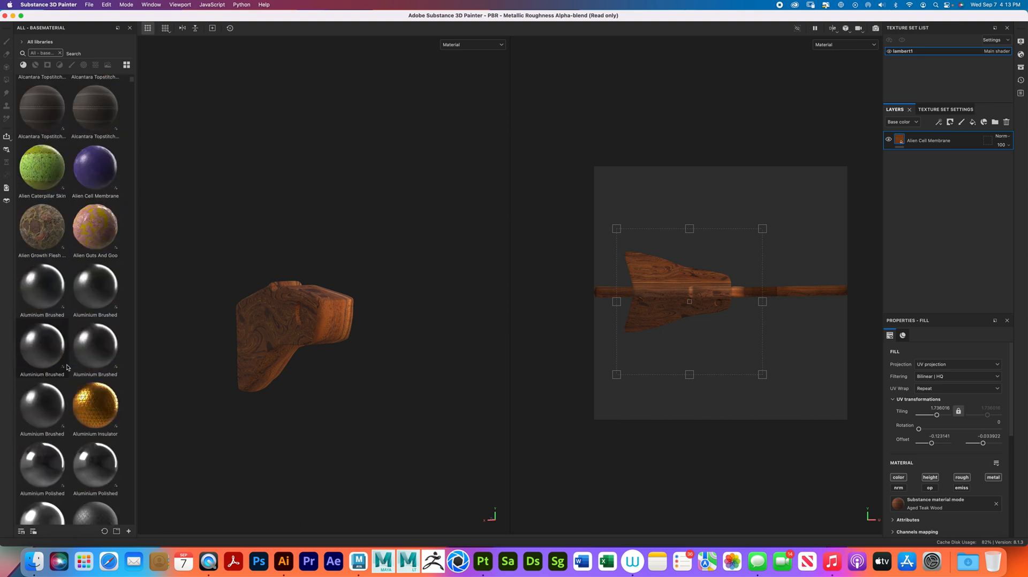
scroll(84, 368, "down", 10)
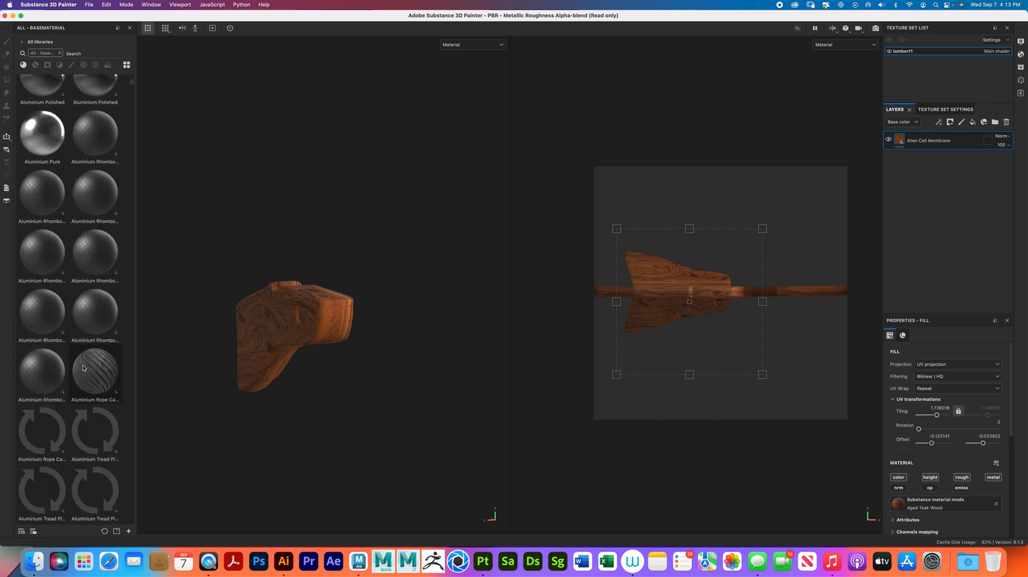
scroll(84, 368, "down", 10)
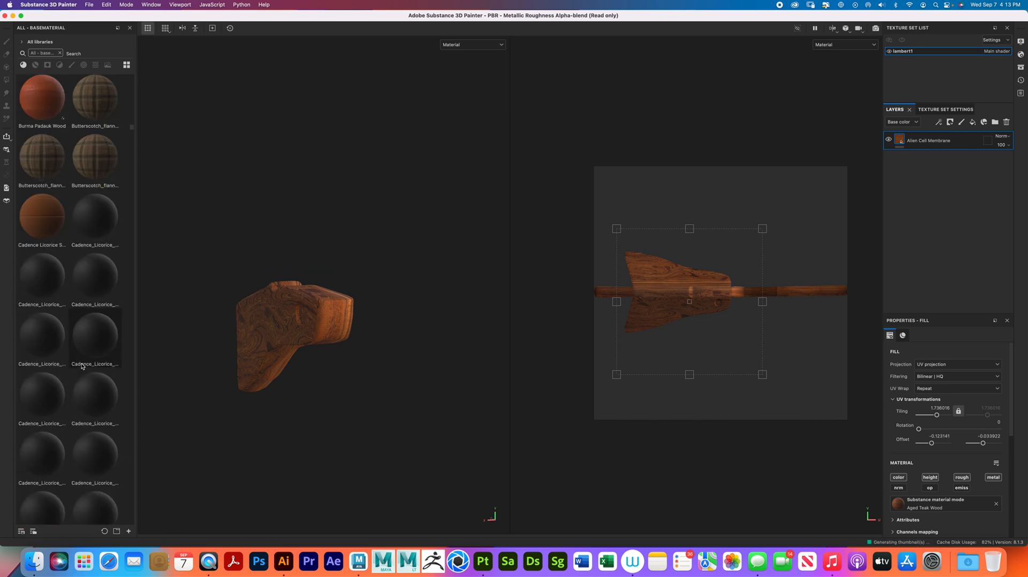
left_click(94, 56)
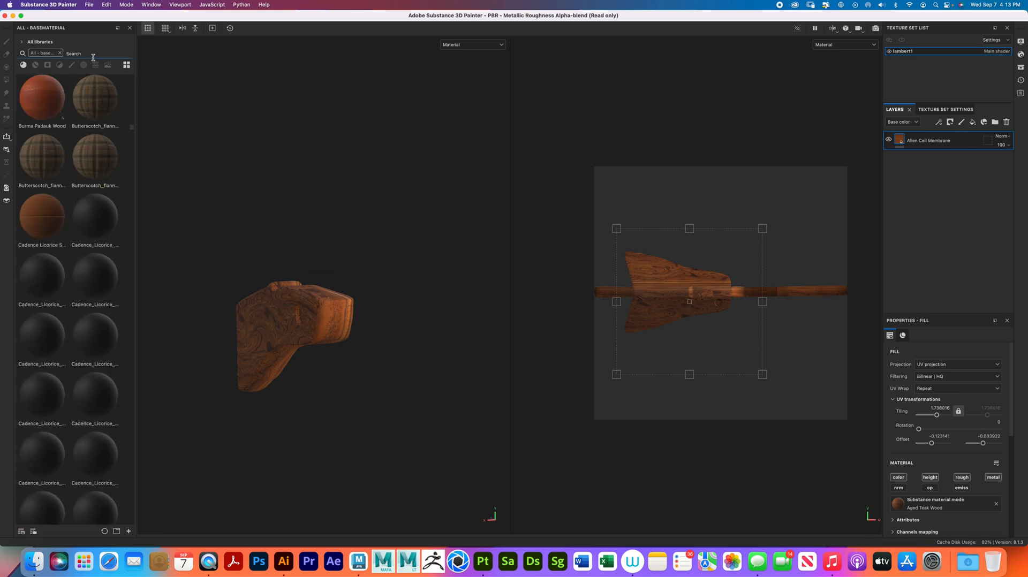
type("metal")
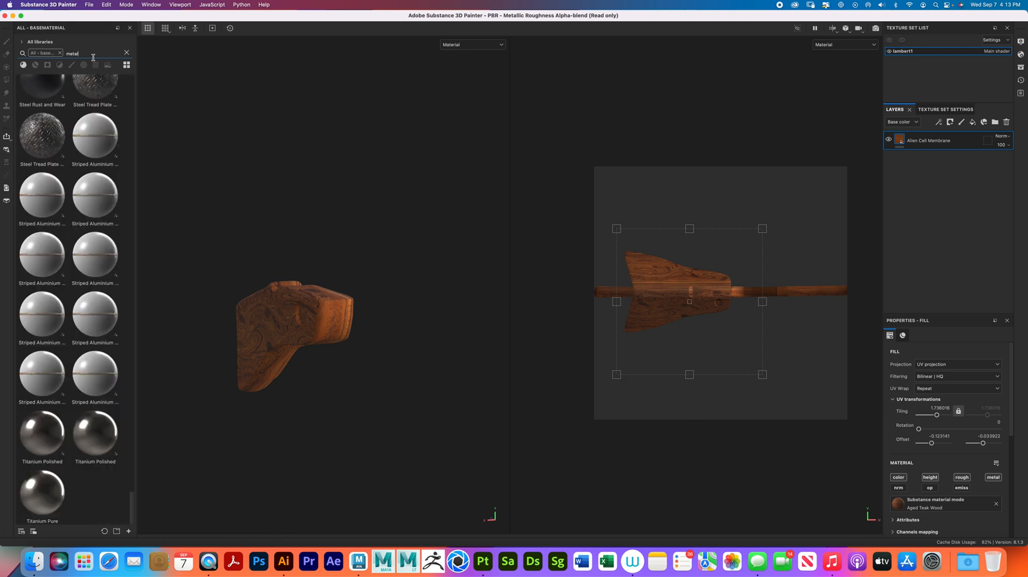
scroll(41, 195, "up", 10)
scroll(41, 195, "down", 8)
scroll(42, 195, "up", 10)
scroll(42, 195, "down", 15)
scroll(41, 195, "up", 7)
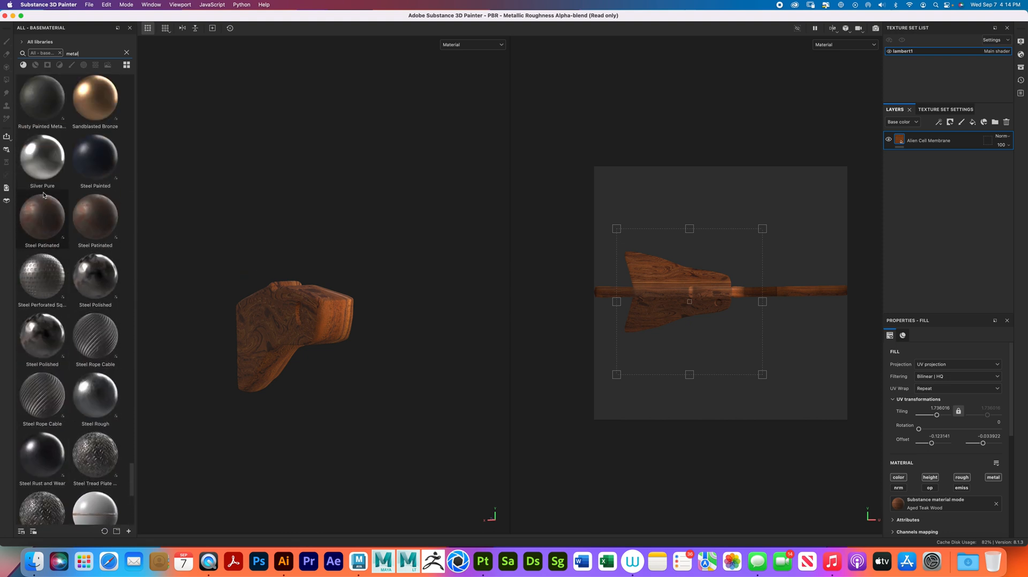
scroll(44, 195, "up", 2)
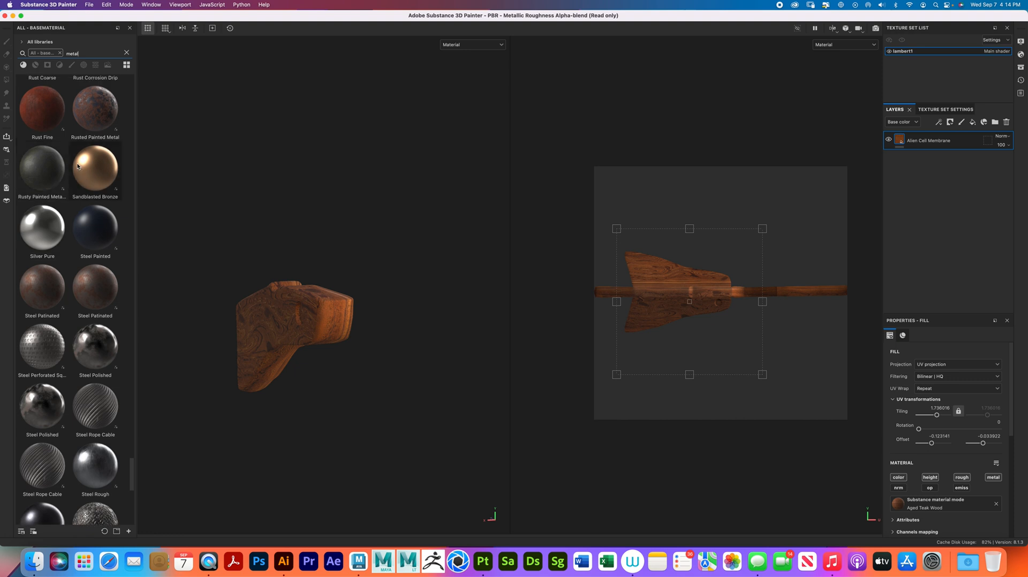
scroll(77, 166, "up", 2)
- Fill the stock with Rusted Painted Metal on a new layer and delete the Alien Cell Membrane layer beneath it
mouse_move(89, 190)
left_mouse_down()
mouse_move(254, 335)
mouse_move(268, 334)
left_mouse_up()
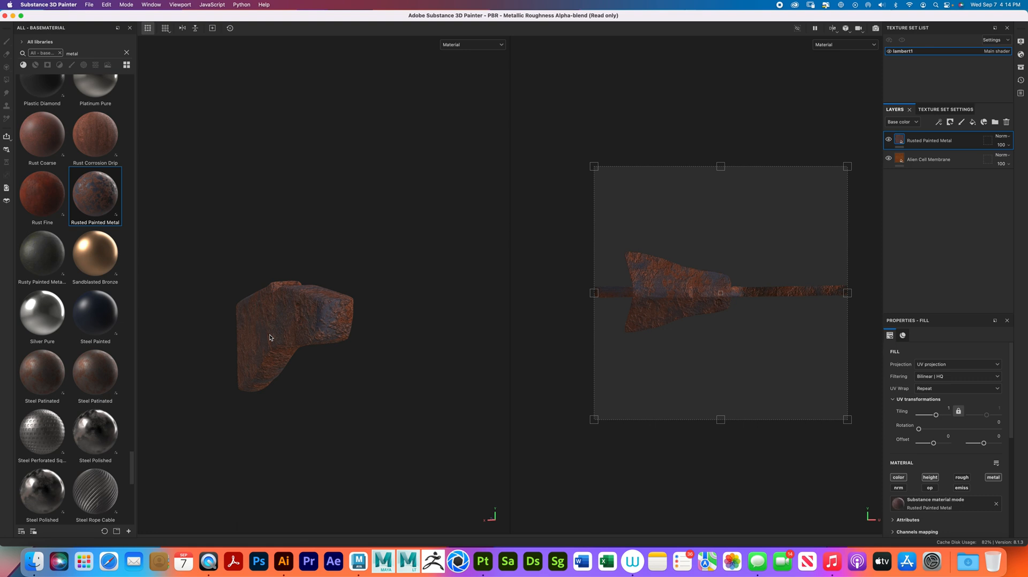
left_click_drag(294, 329, 382, 311, "alt")
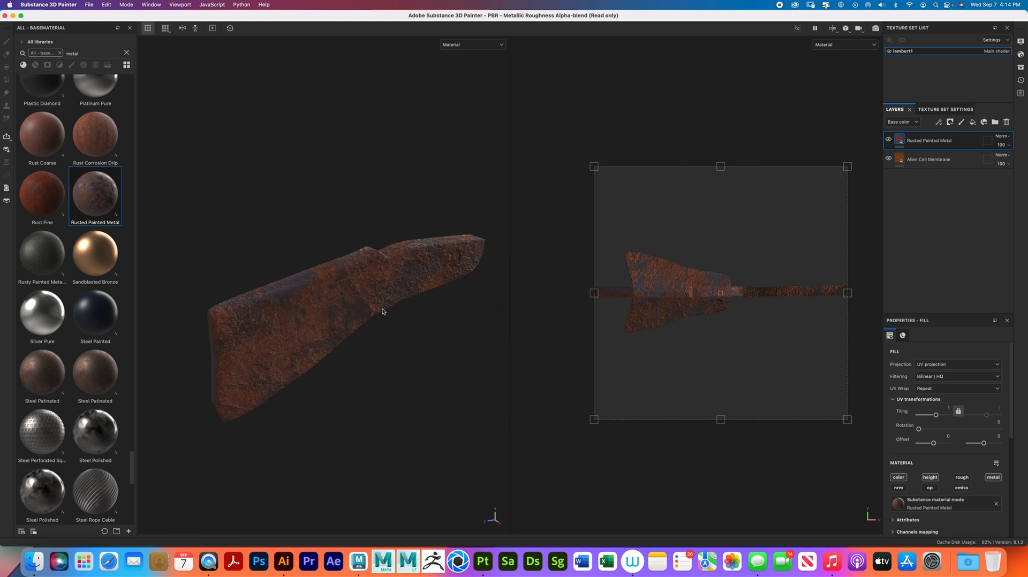
left_click(942, 159)
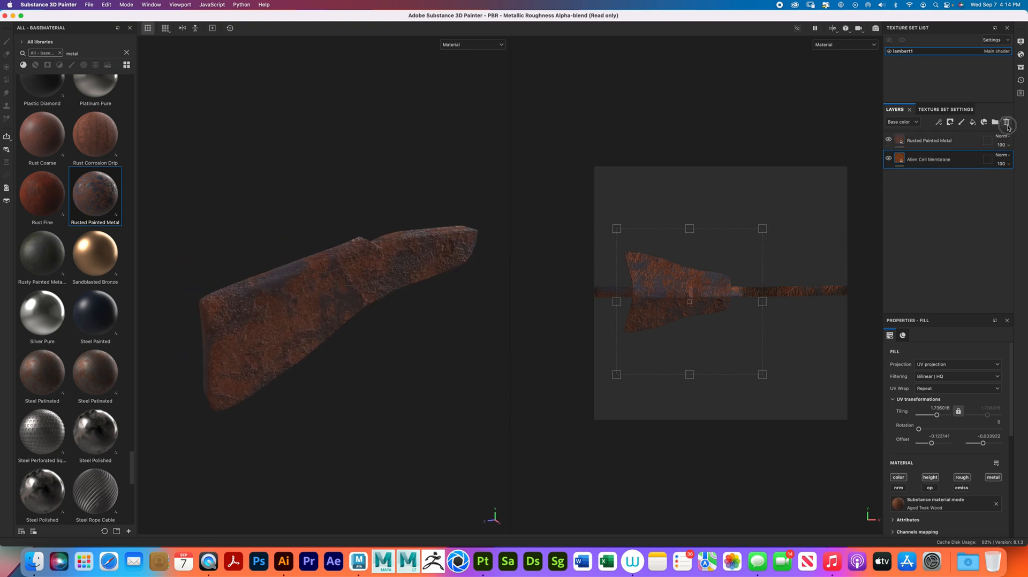
left_click(1006, 122)
- Scale and shift the Rusted Painted Metal fill in the UV view to a tiling of about 1.13, offset about -0.03 and -0.01
scroll(352, 316, "up", 3)
middle_click_drag(348, 317, 386, 306, "alt")
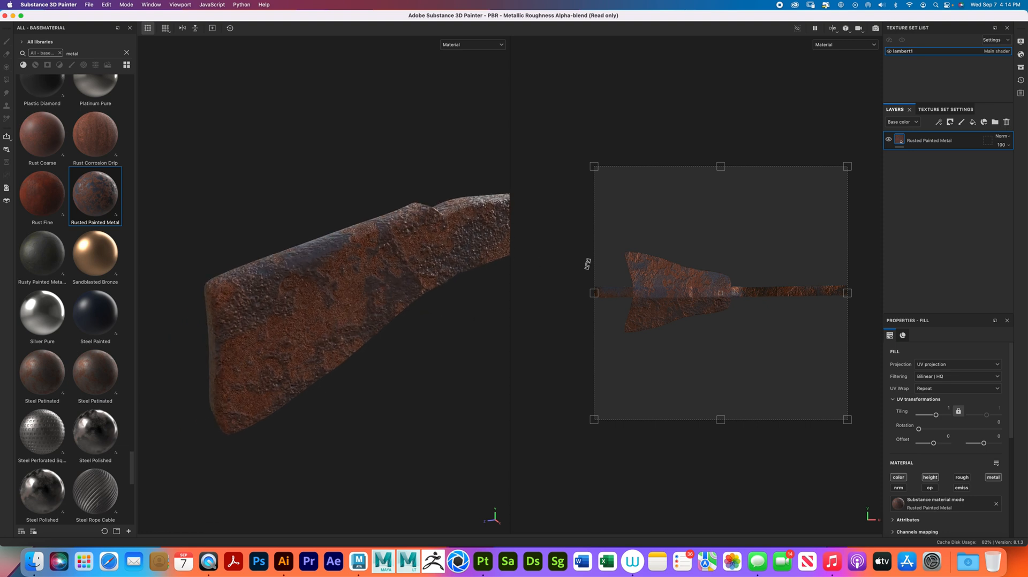
left_click_drag(848, 417, 795, 373)
left_click_drag(746, 291, 755, 306)
- Examine the Rusted Painted Metal texture on the stock's sides, edges and front end with its round hole
left_click_drag(342, 338, 254, 338, "alt")
middle_click_drag(255, 338, 217, 366, "alt")
left_click_drag(348, 343, 291, 326, "alt")
middle_click_drag(292, 326, 271, 321, "alt")
right_click_drag(271, 322, 321, 333, "alt")
left_click_drag(321, 333, 364, 348, "alt")
right_click_drag(364, 348, 317, 325, "alt")
left_click_drag(316, 326, 372, 328, "alt")
right_click_drag(373, 327, 360, 331, "shift")
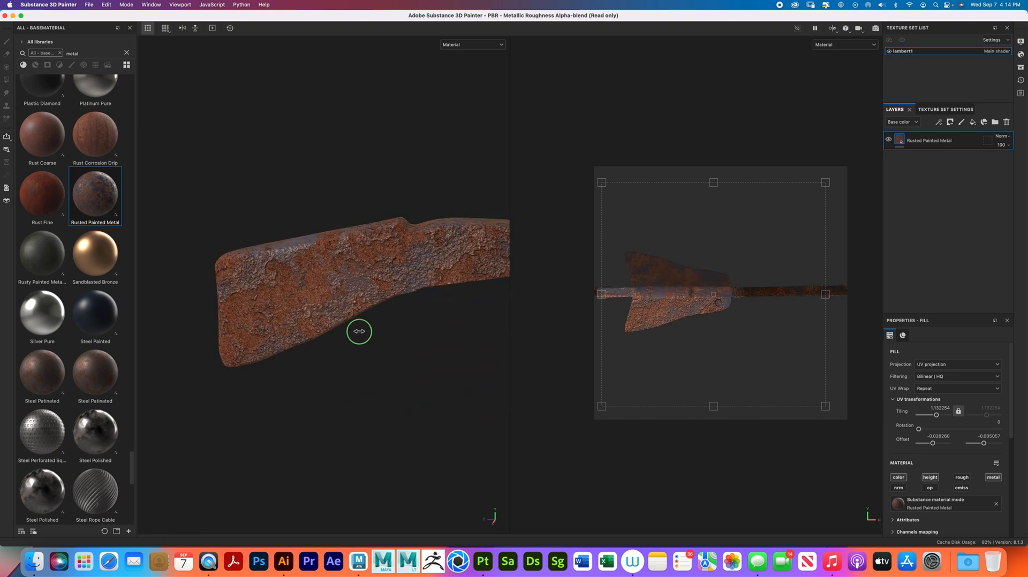
left_click_drag(359, 334, 396, 349, "alt")
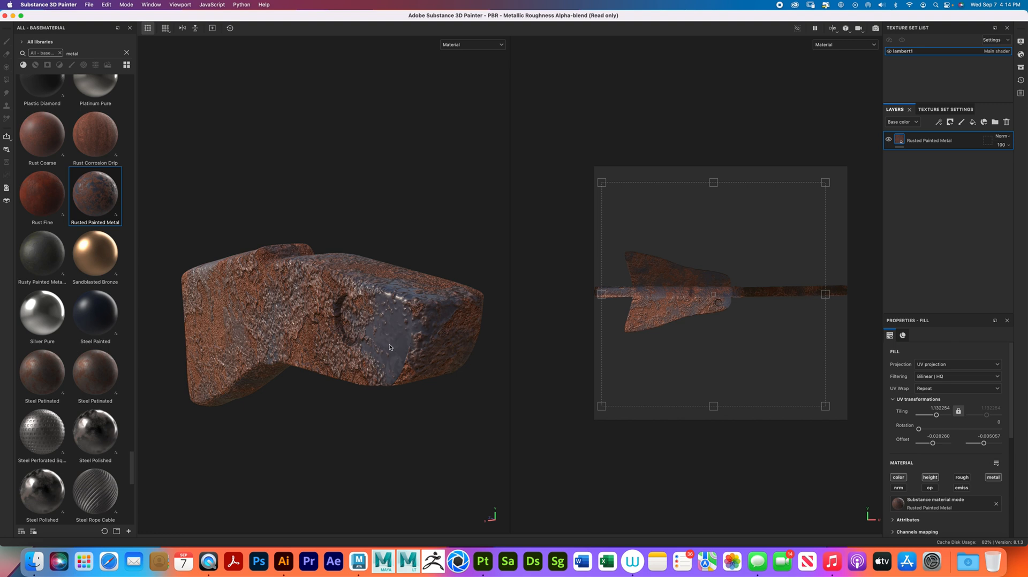
- Switch to Iray rendering and view the rusted stock in the outdoor environment from the side and the butt end
left_click(127, 5)
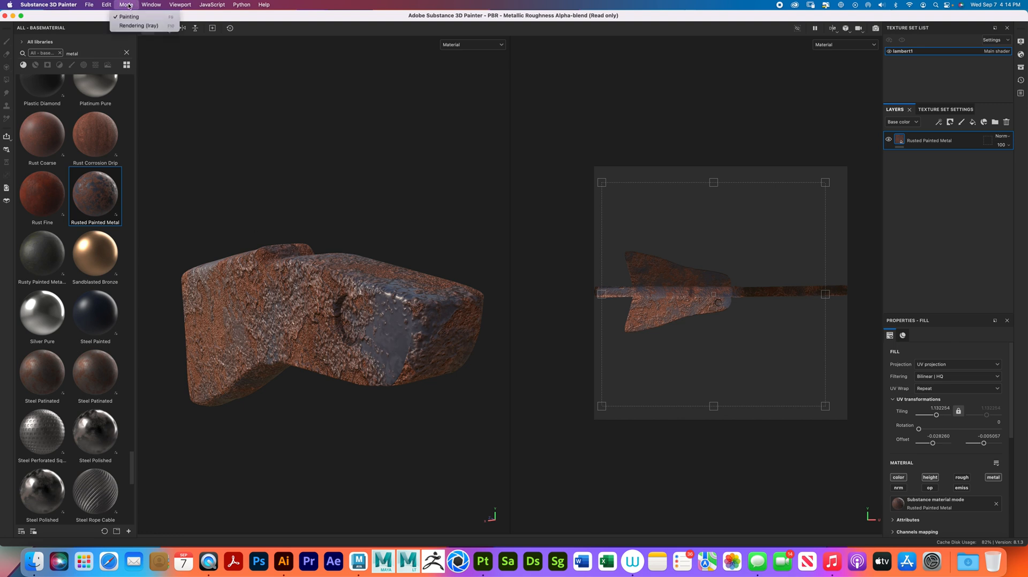
left_click(137, 26)
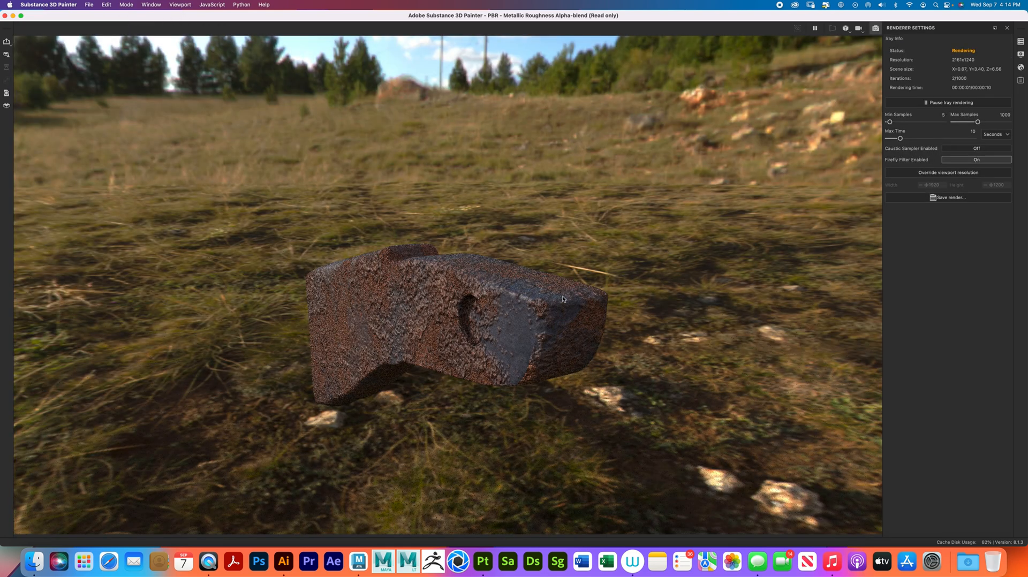
left_click_drag(393, 326, 719, 266, "alt")
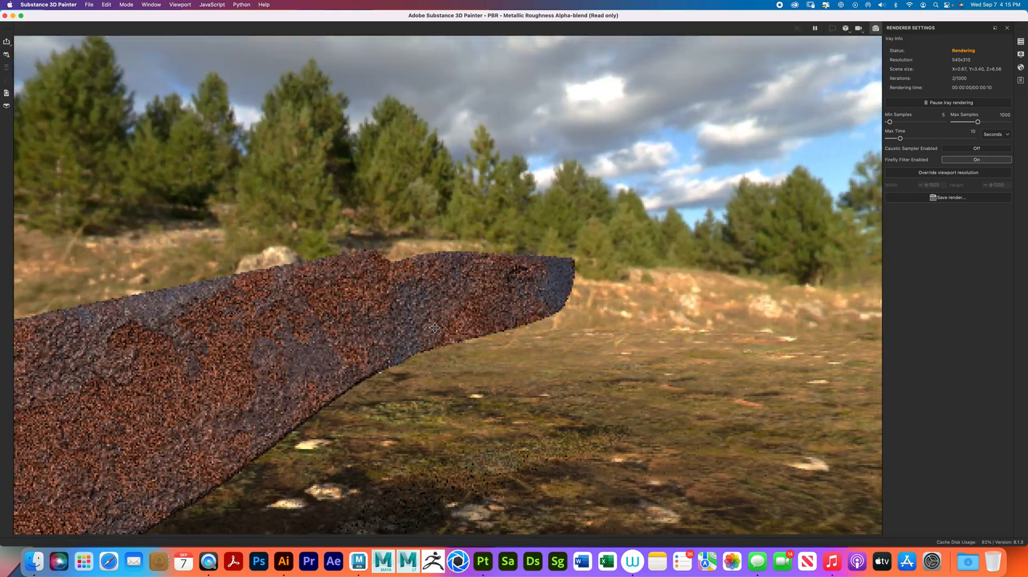
middle_click_drag(467, 315, 610, 254, "alt")
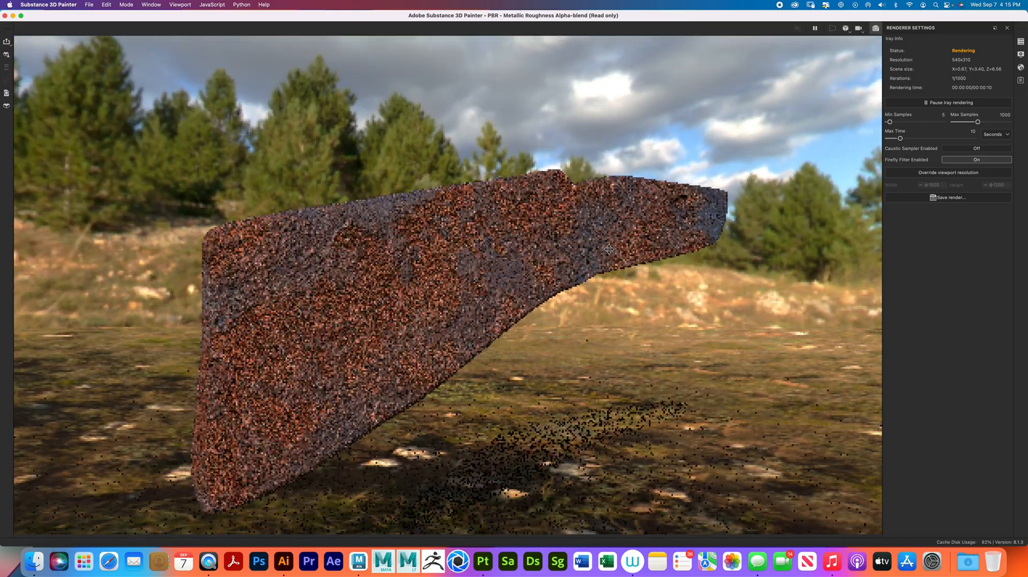
left_click_drag(327, 365, 475, 346, "alt")
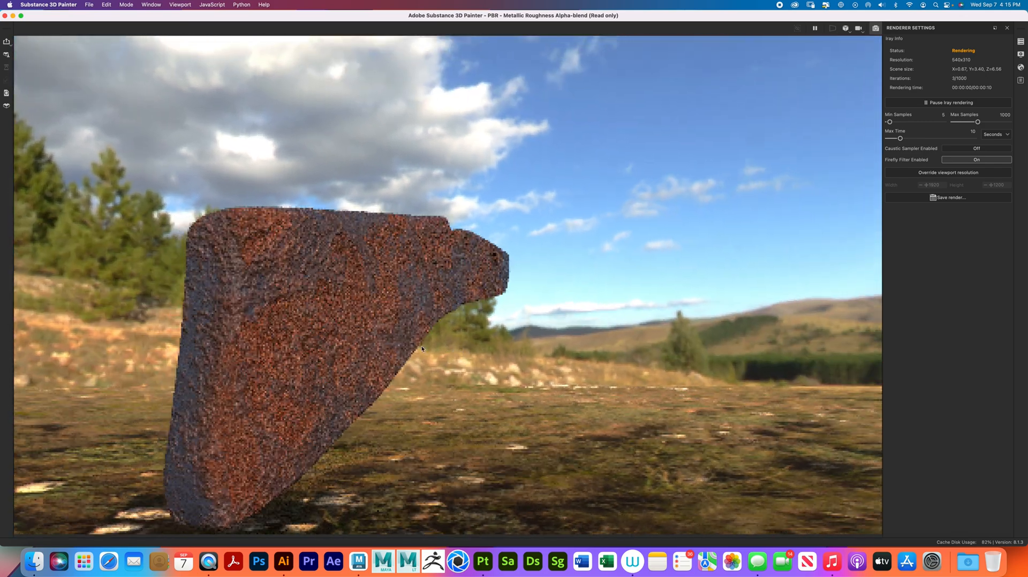
- Examine the rusted stock's sides and butt end from several angles in the outdoor Iray render
middle_click_drag(313, 365, 442, 313, "alt")
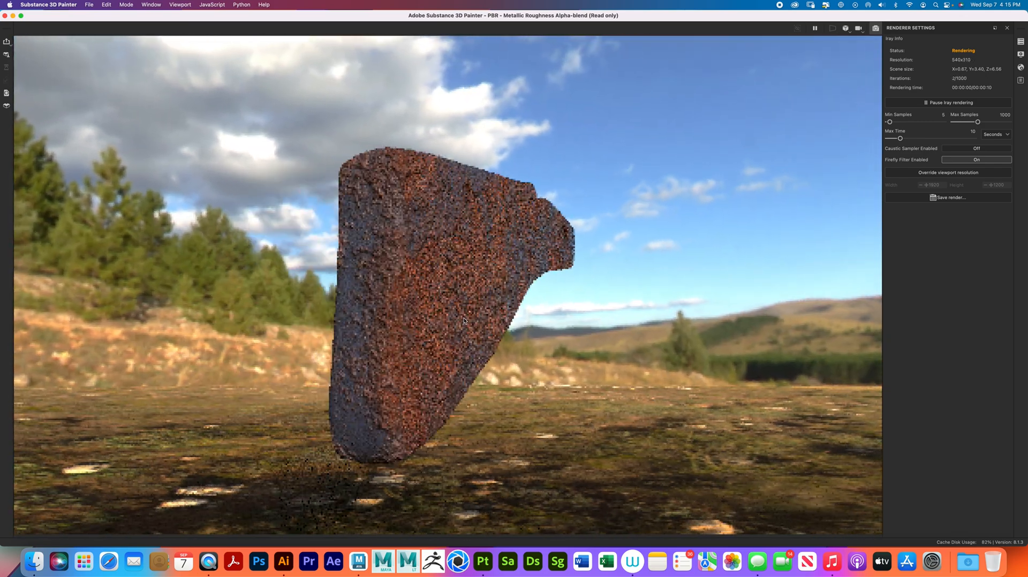
mouse_move(439, 328)
left_mouse_down("alt")
mouse_move(434, 317)
mouse_move(418, 331)
mouse_move(431, 326)
left_mouse_up("alt")
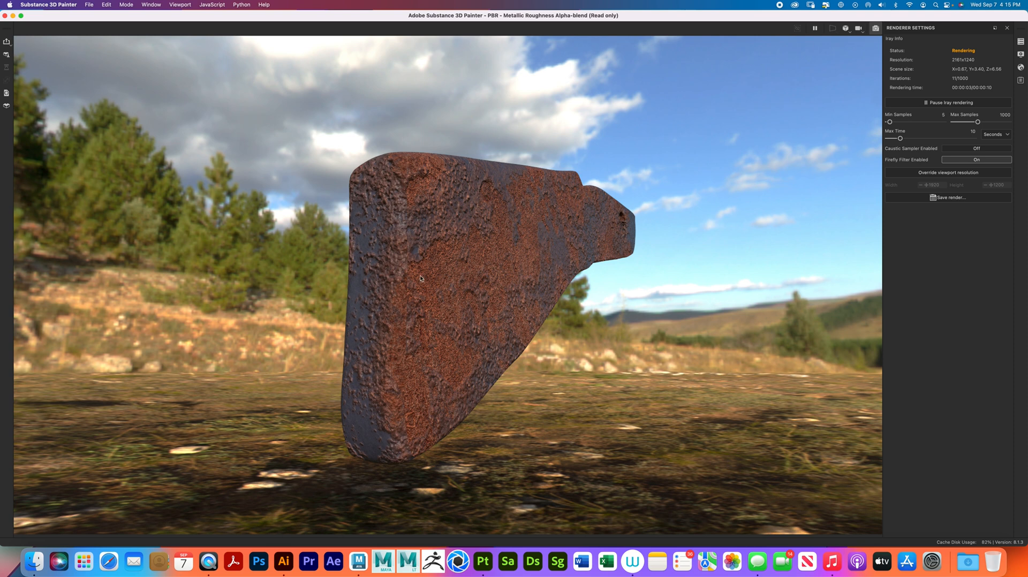
left_click_drag(369, 372, 448, 333, "alt")
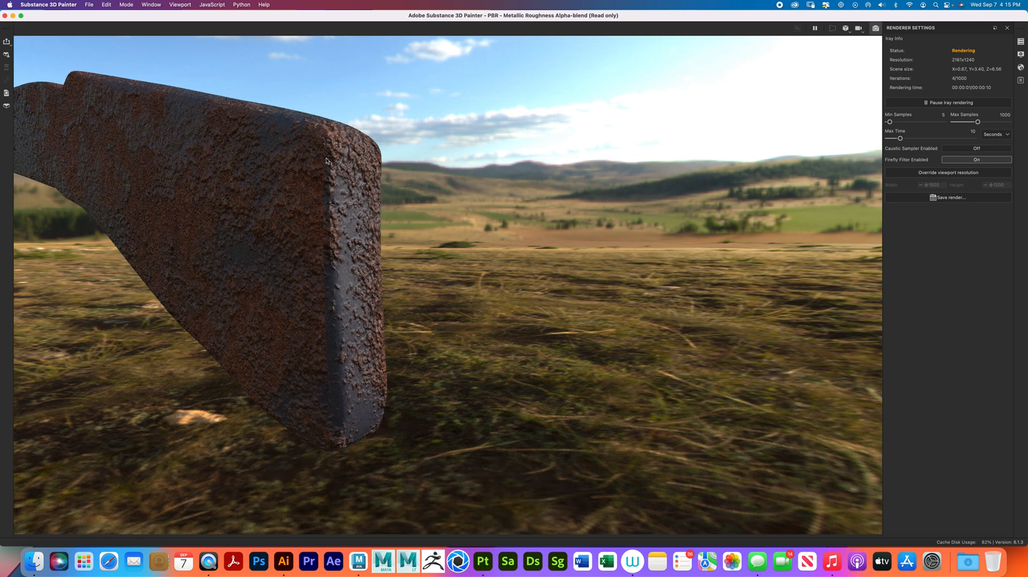
mouse_move(416, 362)
left_mouse_down("alt")
mouse_move(287, 362)
mouse_move(229, 329)
mouse_move(492, 326)
mouse_move(417, 368)
left_mouse_up("alt")
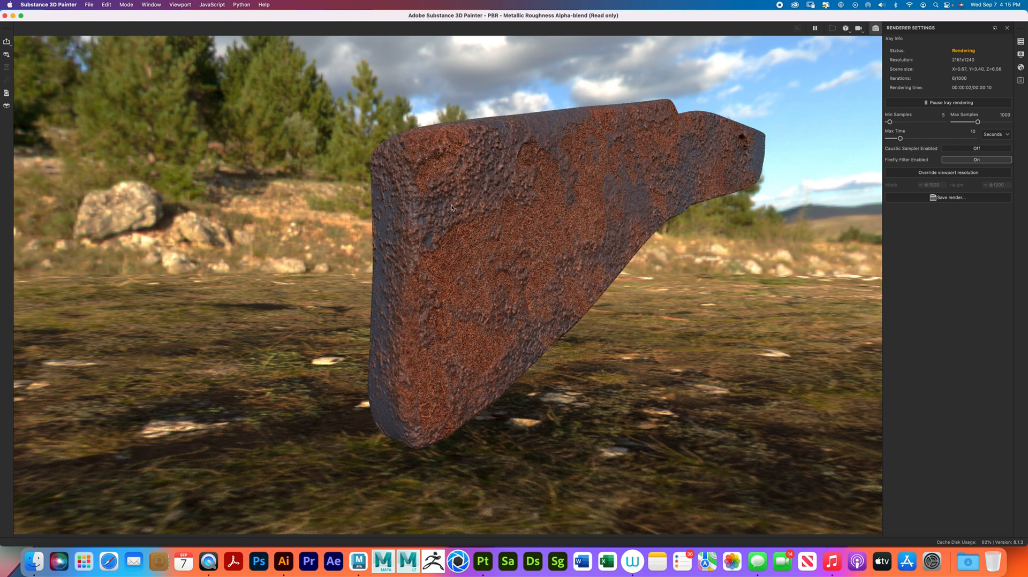
right_click_drag(324, 218, 151, 125, "alt")
- Return from Iray rendering to Painting mode and turn the stock to a side view
left_click(106, 5)
mouse_move(90, 8)
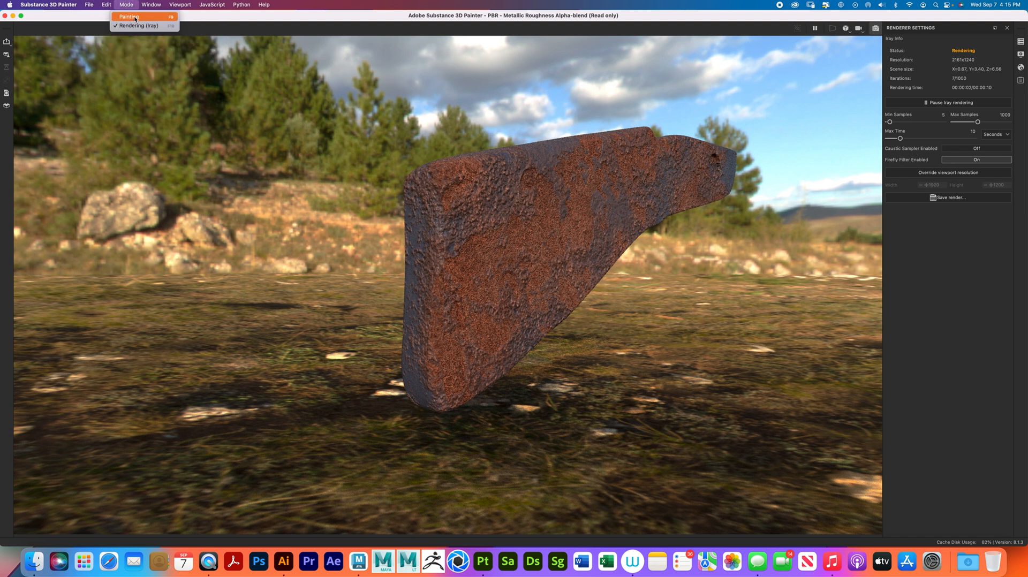
left_click(135, 19)
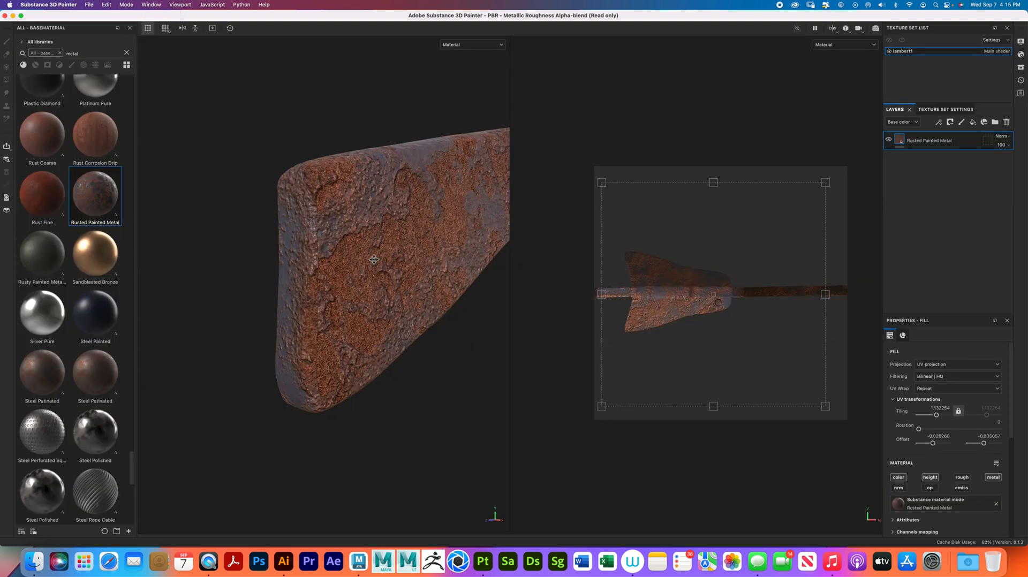
middle_click_drag(364, 267, 330, 275, "alt")
left_click_drag(331, 276, 368, 282, "alt")
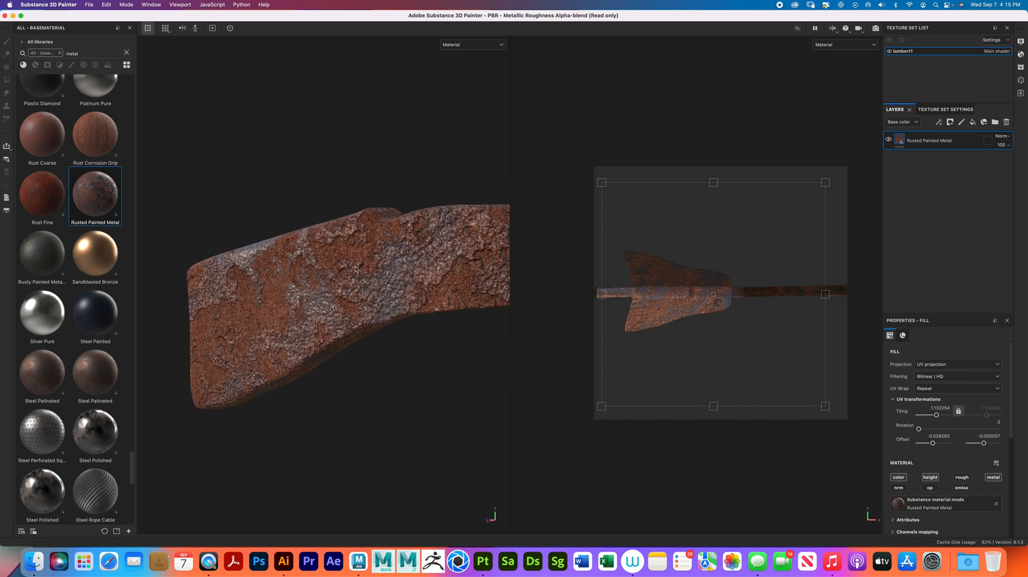
- Open the texture export settings and review the PBR Metallic Roughness (folders or PSD groups) output template
left_click(89, 4)
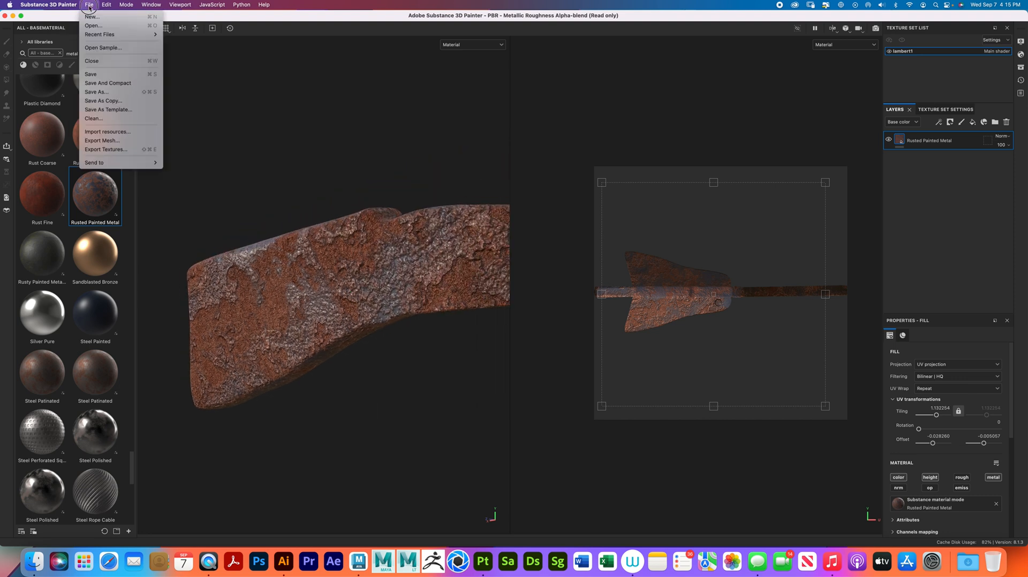
left_click(125, 150)
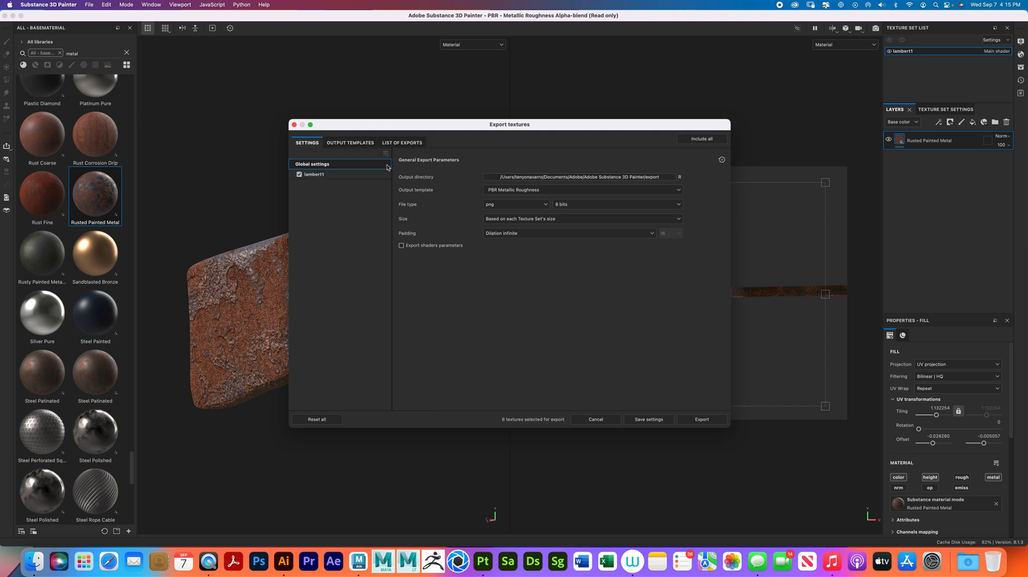
left_click(356, 143)
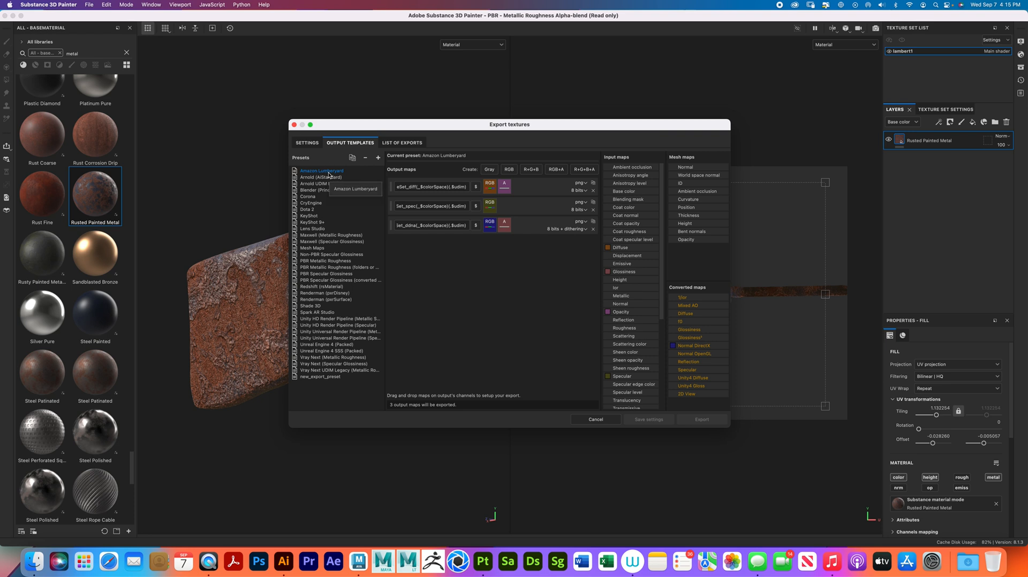
left_click(330, 267)
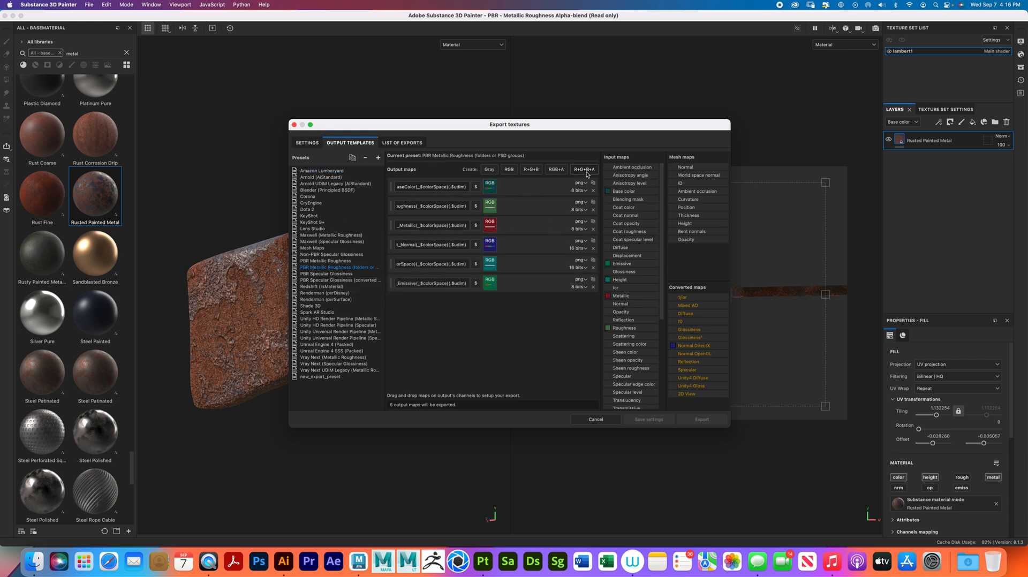
left_click(318, 144)
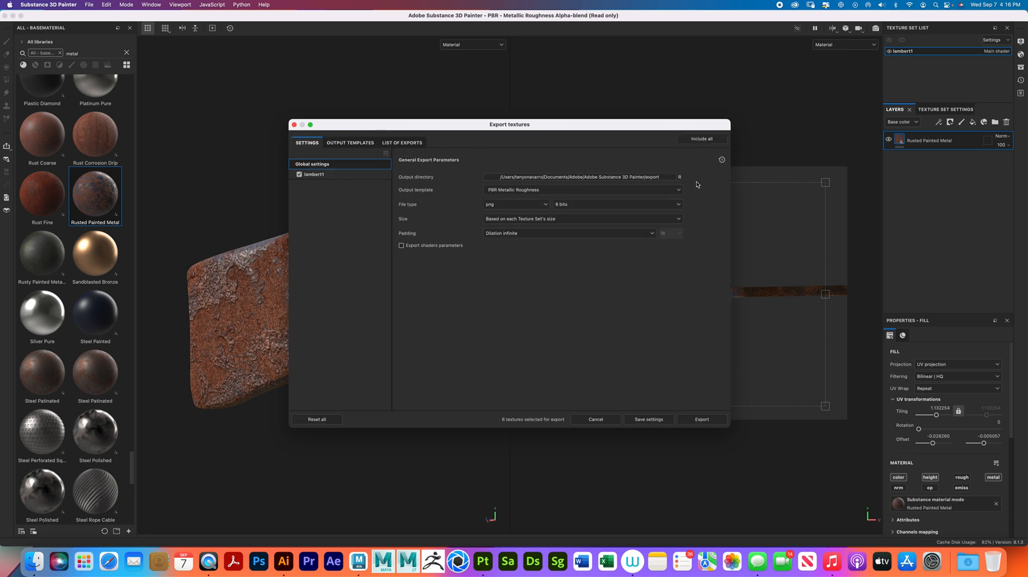
- Set the export directory to a new folder "v4 textures" inside "tommy gun butt textures" on the Desktop
left_click(622, 178)
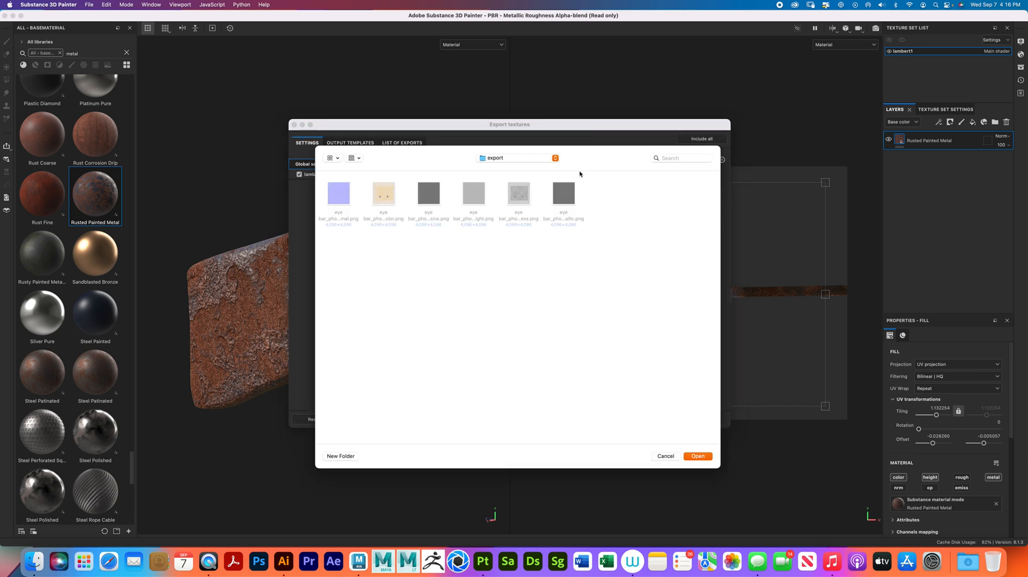
left_click(556, 158)
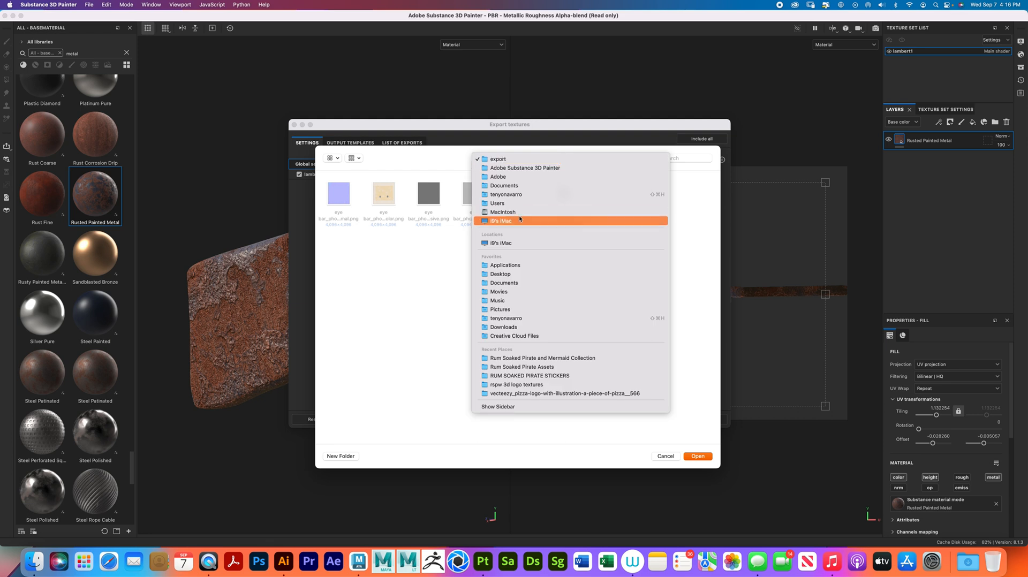
left_click(525, 275)
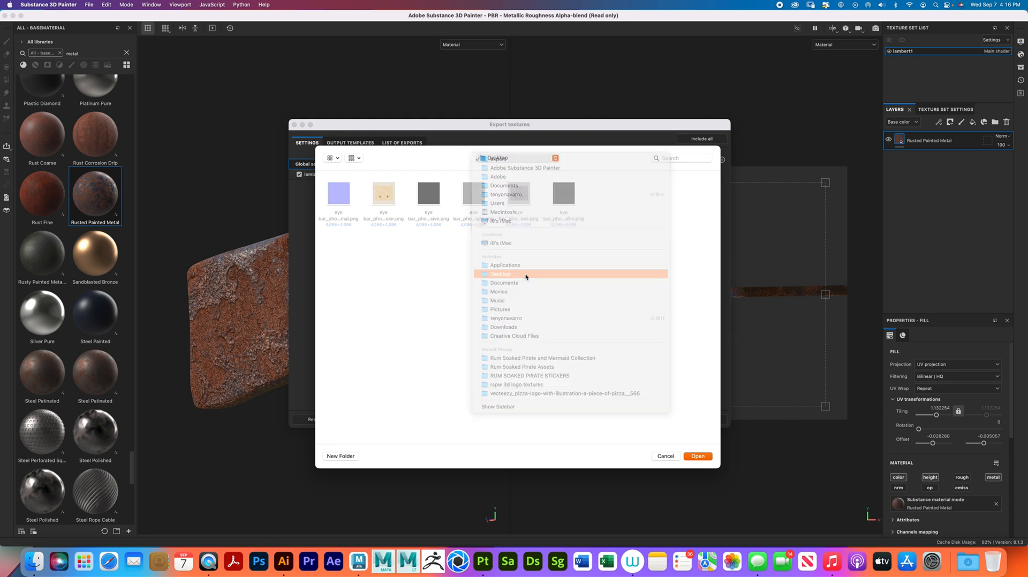
double_click(593, 195)
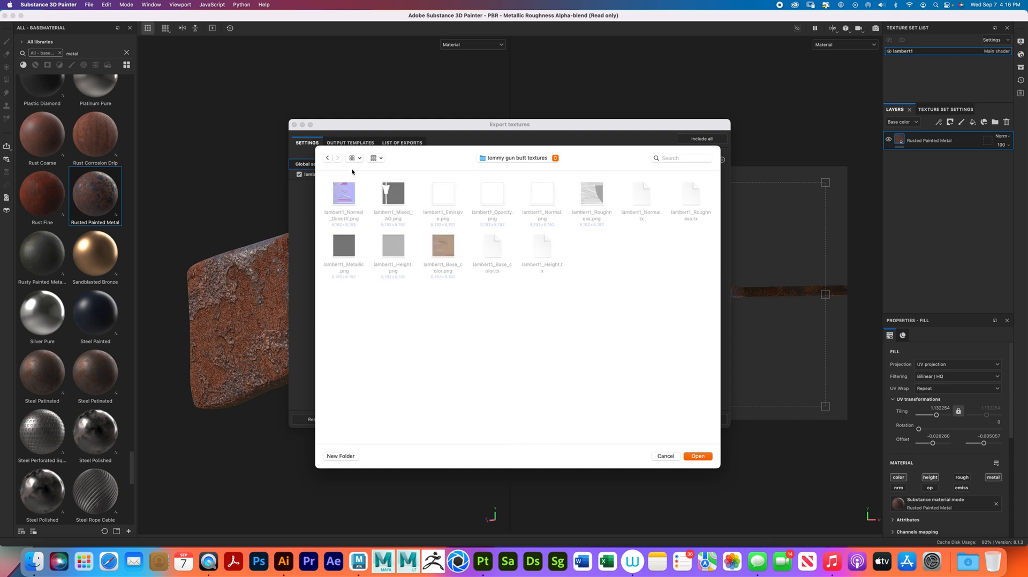
left_click(327, 159)
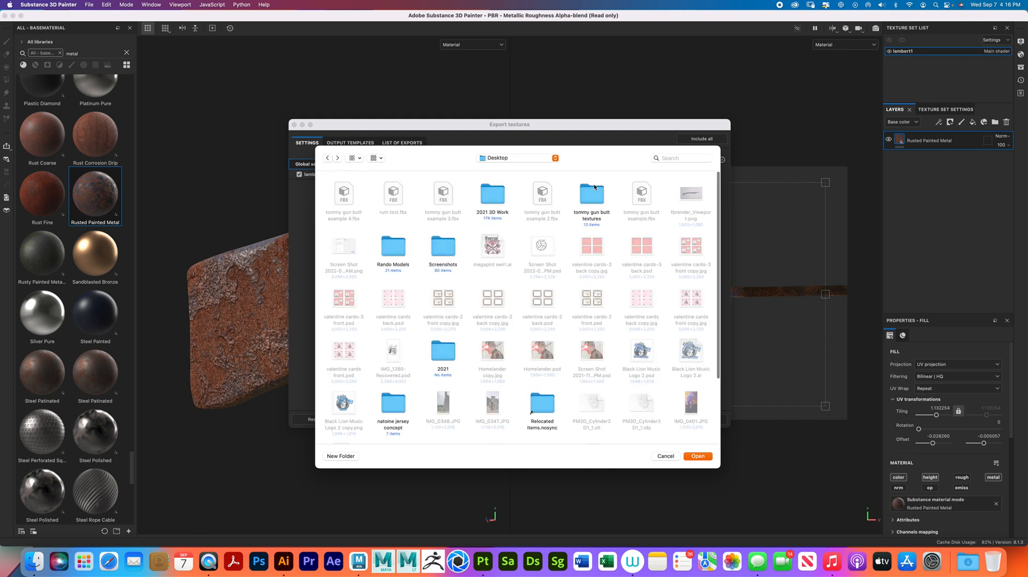
double_click(592, 199)
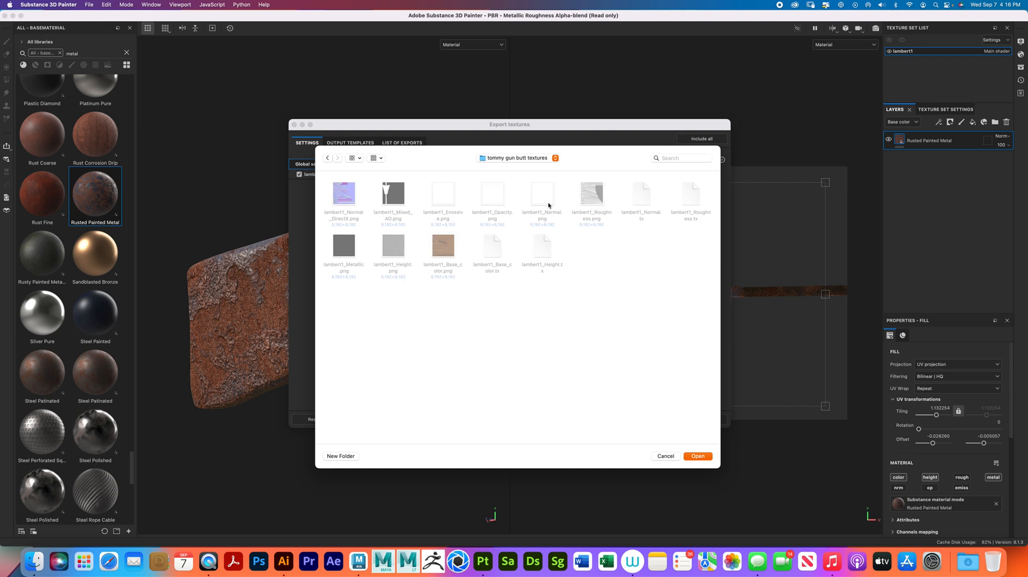
left_click(348, 457)
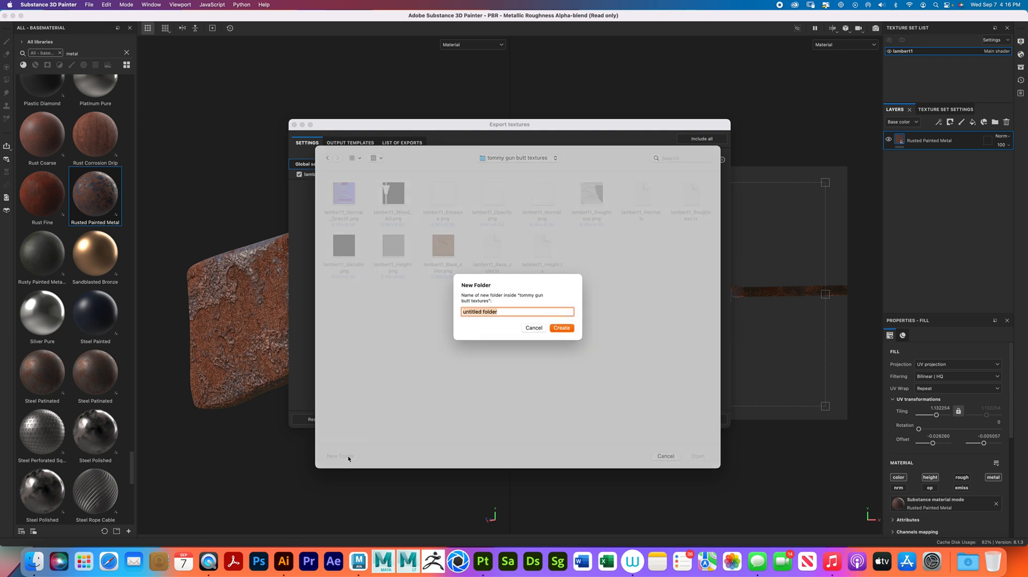
type("v4 textures")
key("Return")
left_click(698, 457)
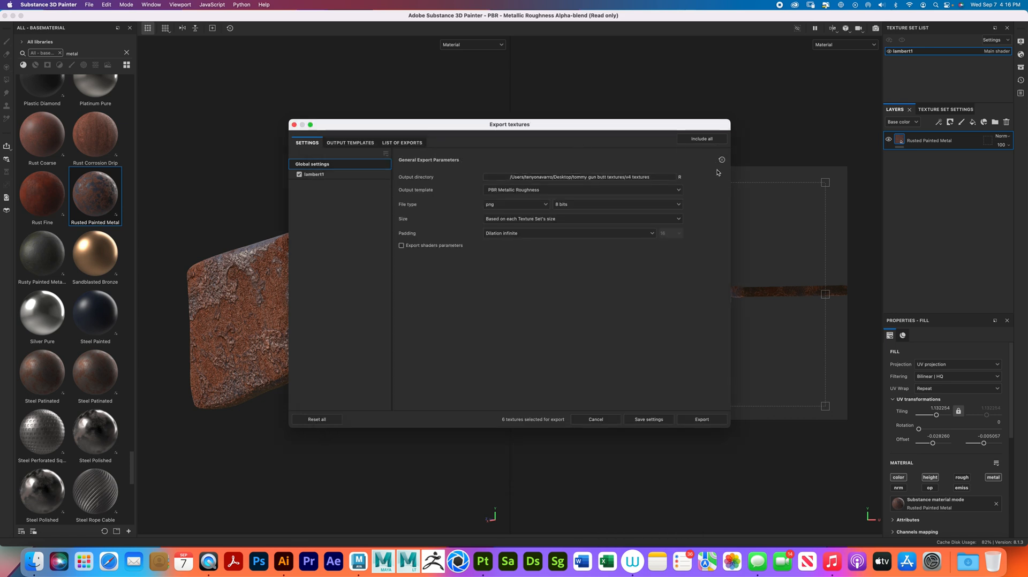
- Set the output template to Document channels + Normal + AO (With Alpha) and the file type to Based on output template
left_click(678, 190)
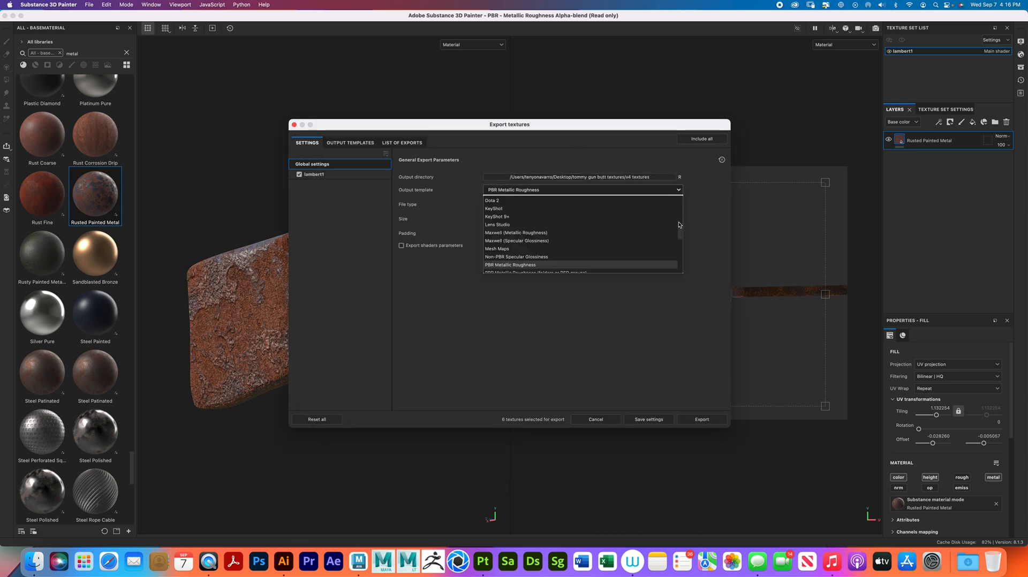
left_click_drag(682, 236, 681, 202)
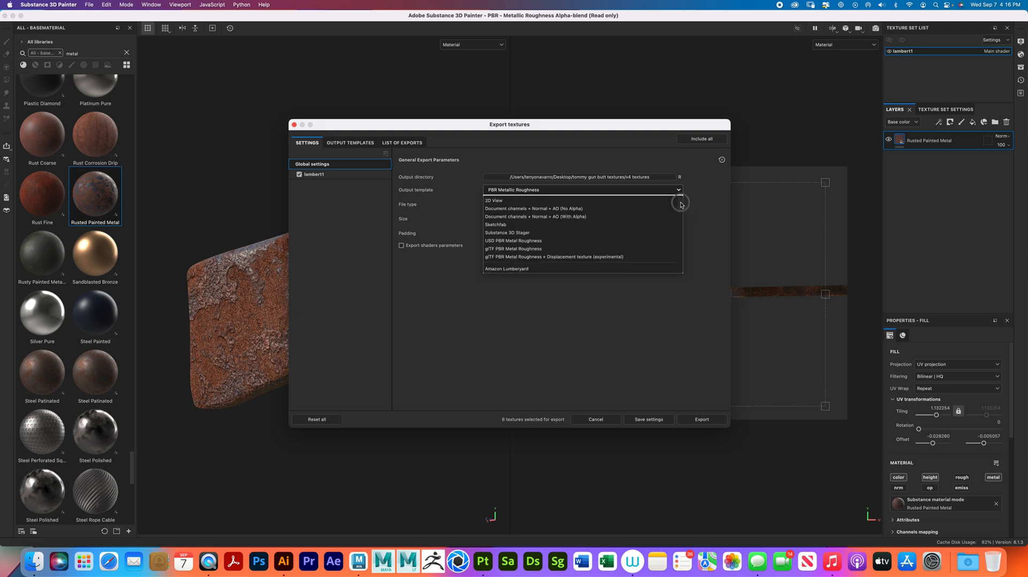
left_click(582, 217)
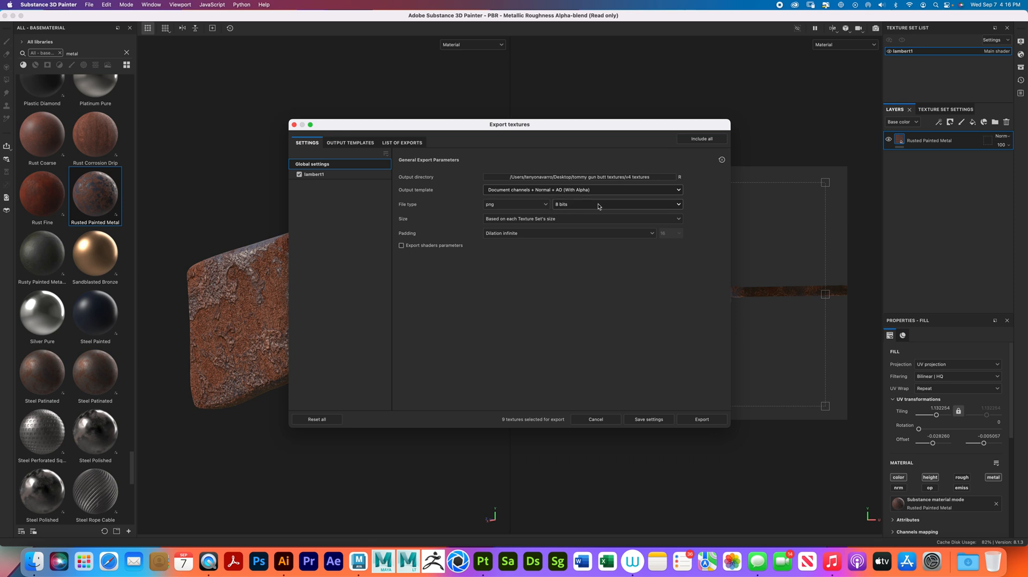
left_click(544, 205)
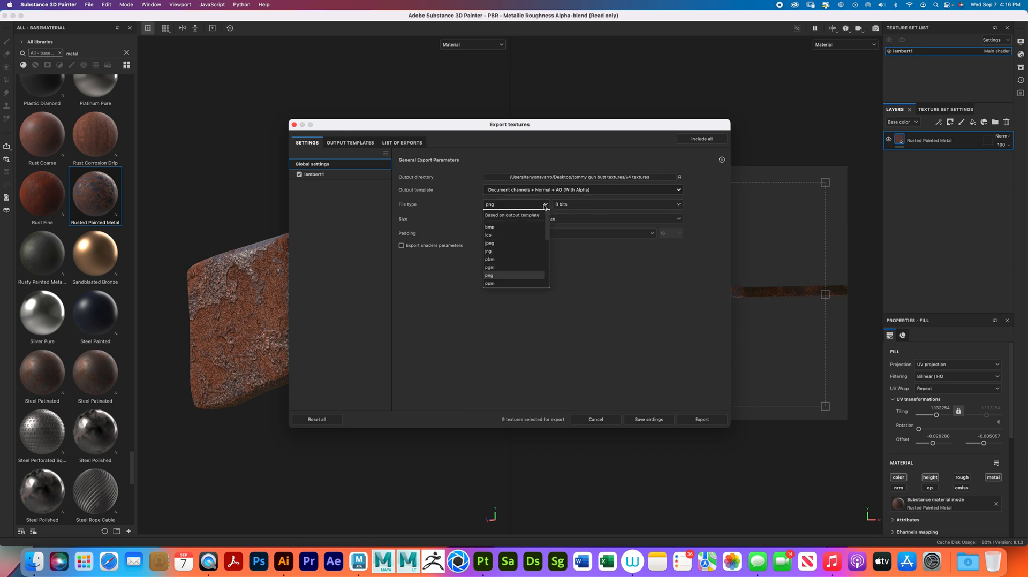
left_click(524, 215)
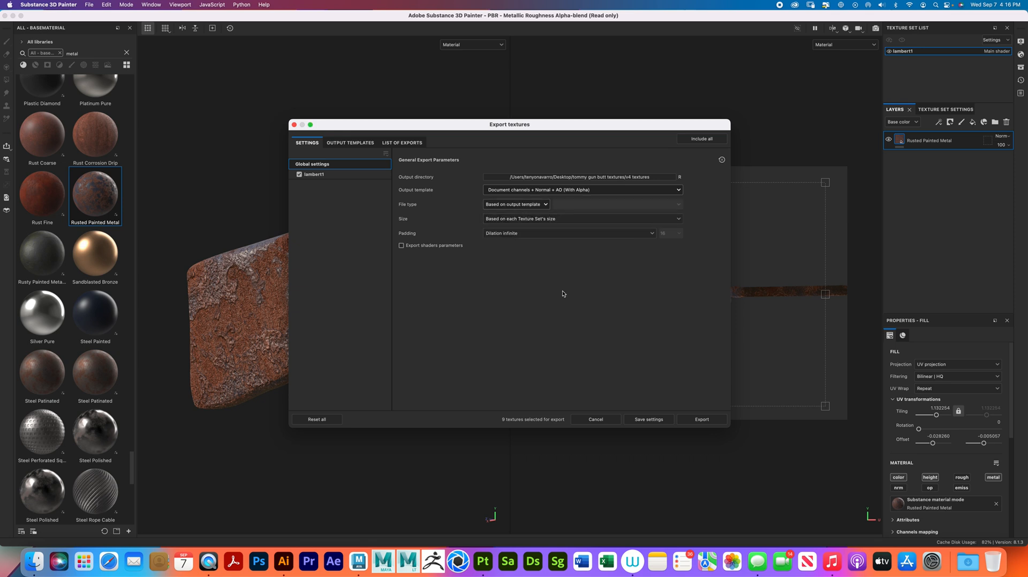
- Export the stock's textures at a size of 4096 and close the export dialog
left_click(678, 219)
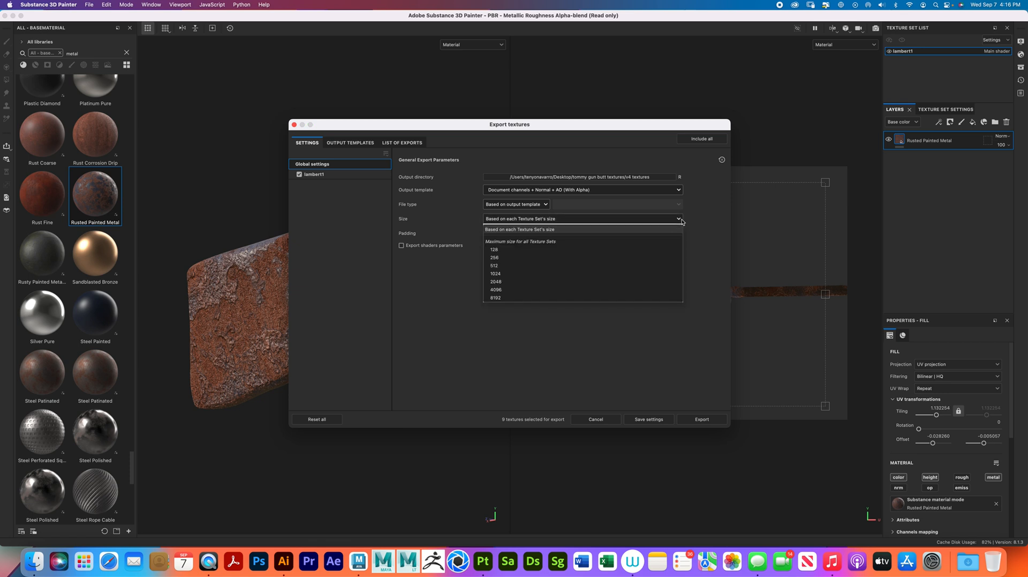
left_click(510, 289)
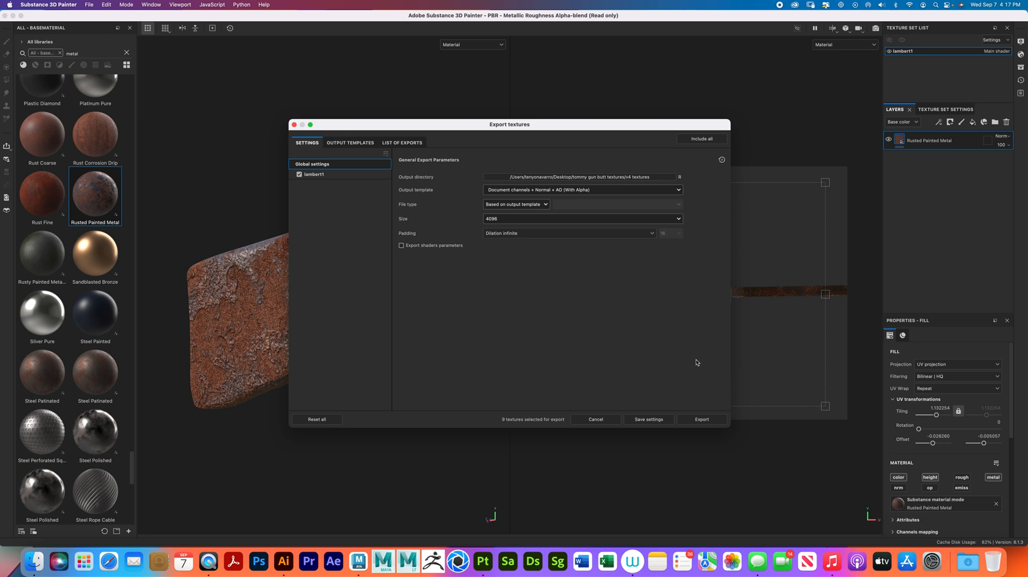
left_click(707, 422)
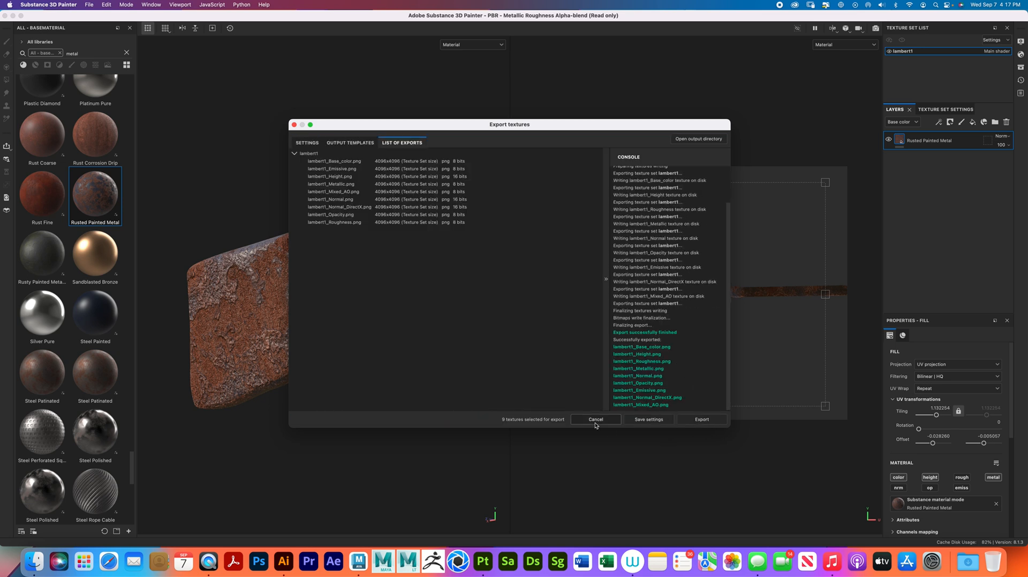
left_click(595, 422)
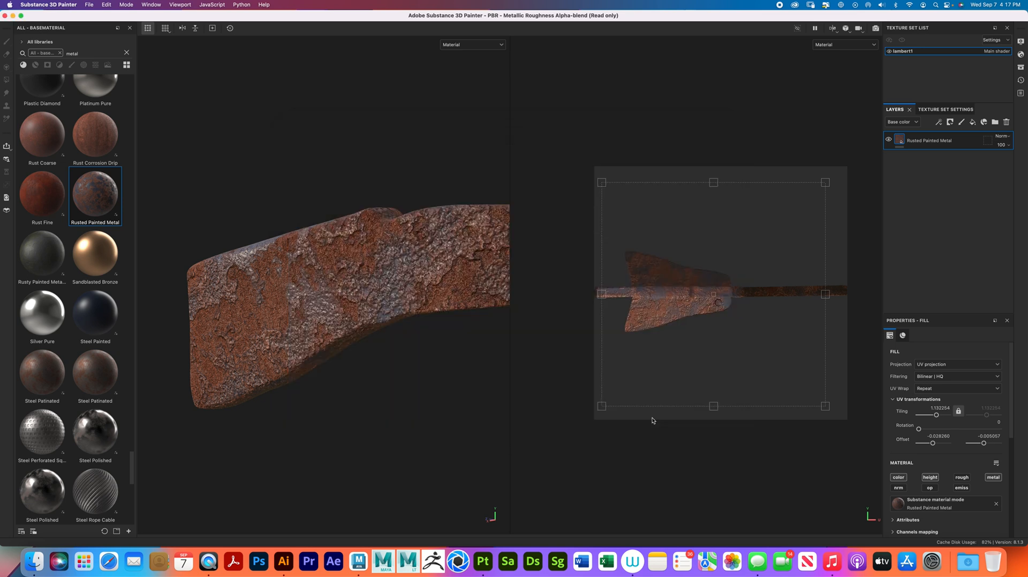
- Switch to Maya's Tommy Gun v2 scene and view the untextured stock from its side
left_click(12, 16)
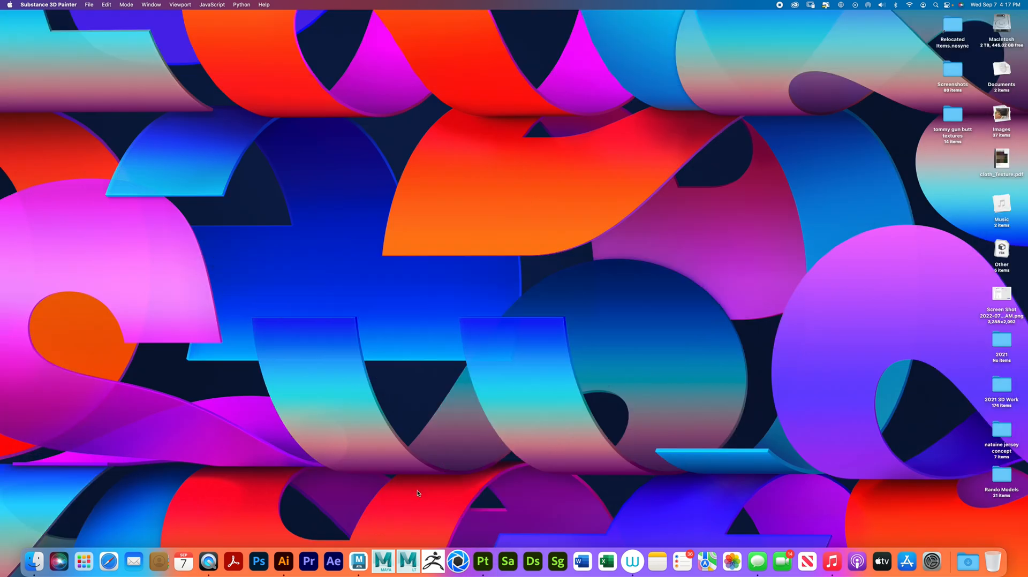
left_click(359, 563)
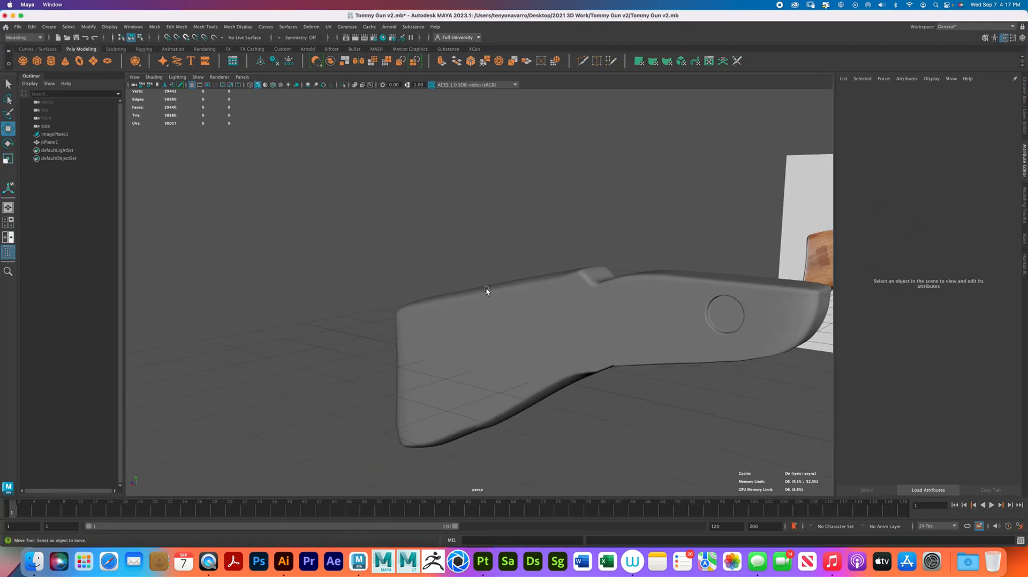
left_click(527, 327)
left_click_drag(604, 313, 440, 273, "alt")
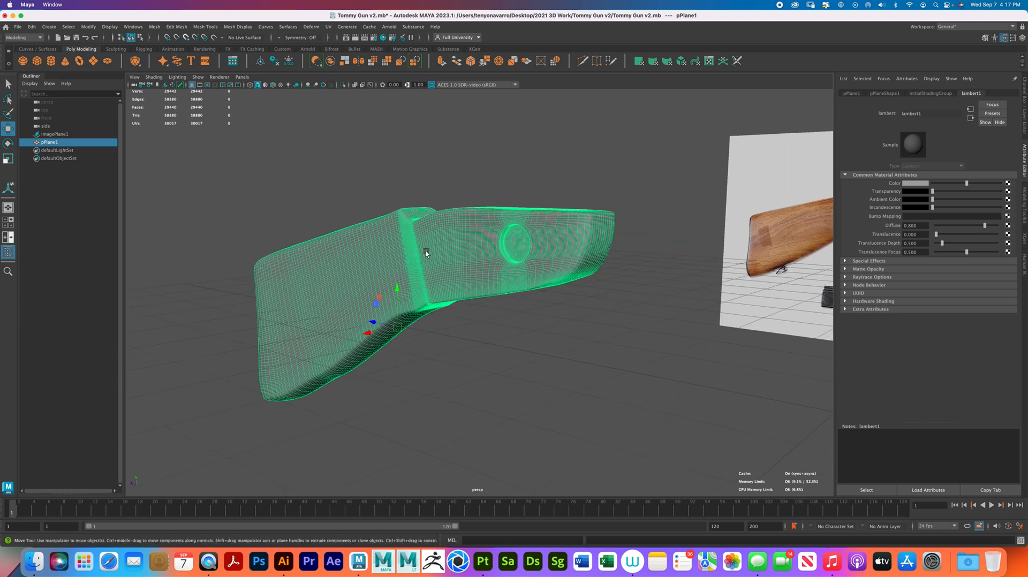
left_click(557, 344)
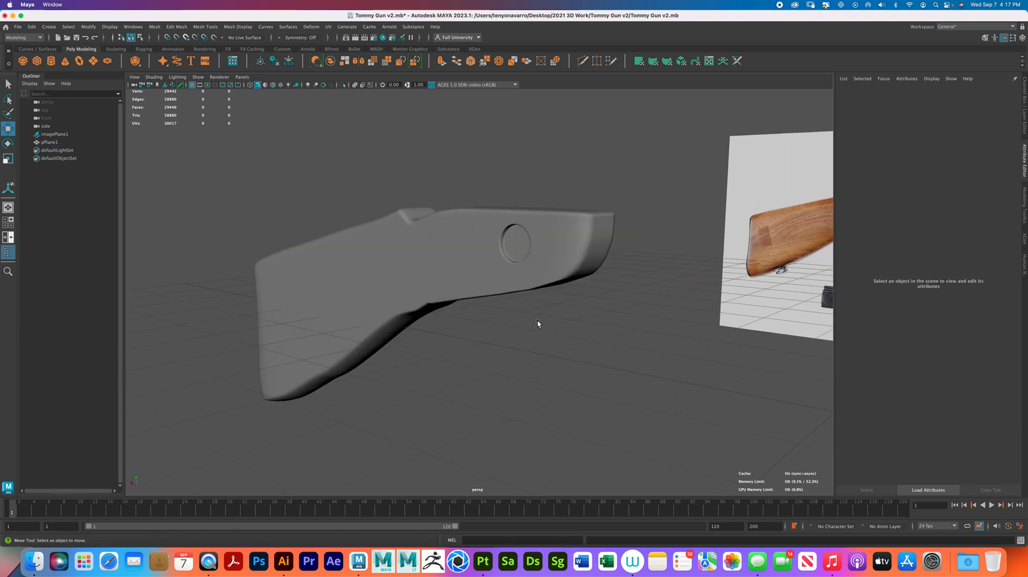
- Assign a new Standard Surface material to the stock and turn on textured shaded display
left_click(454, 238)
right_click_drag(457, 265, 513, 487)
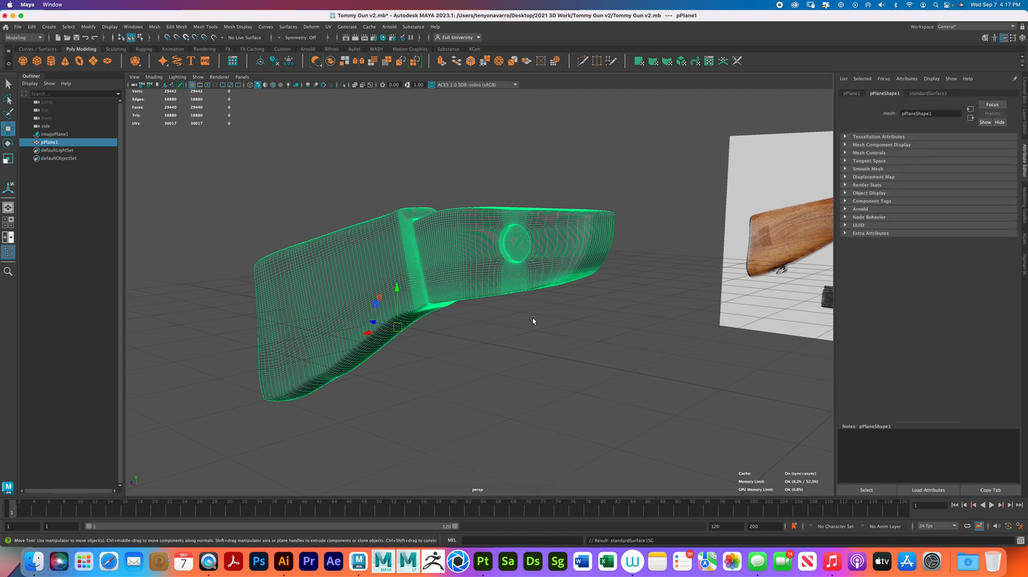
left_click(537, 305)
left_click(554, 279)
key("6")
left_click(555, 314)
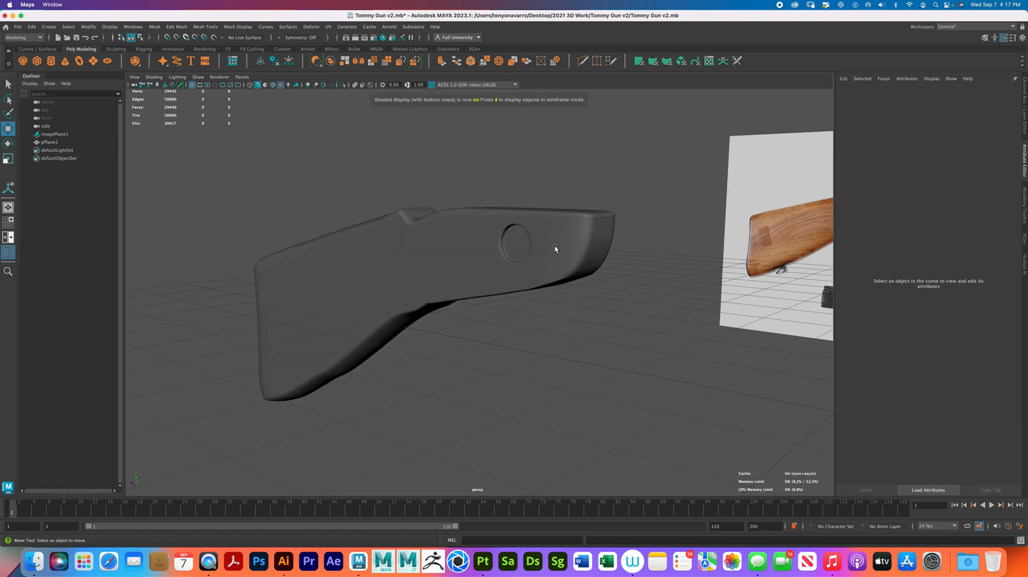
- Connect a File texture to the base color of the stock's Standard Surface material
left_click(573, 264)
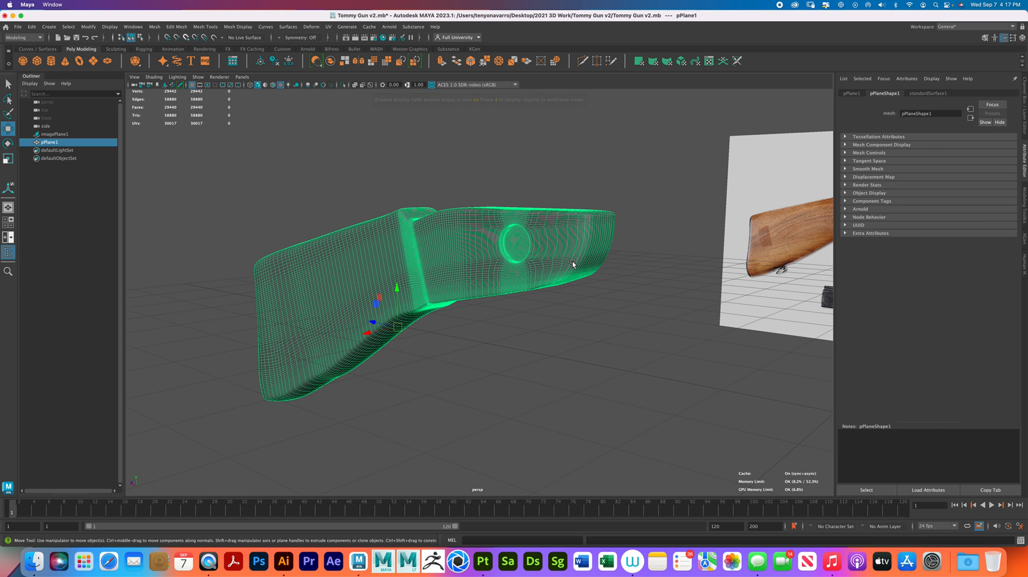
left_click(932, 93)
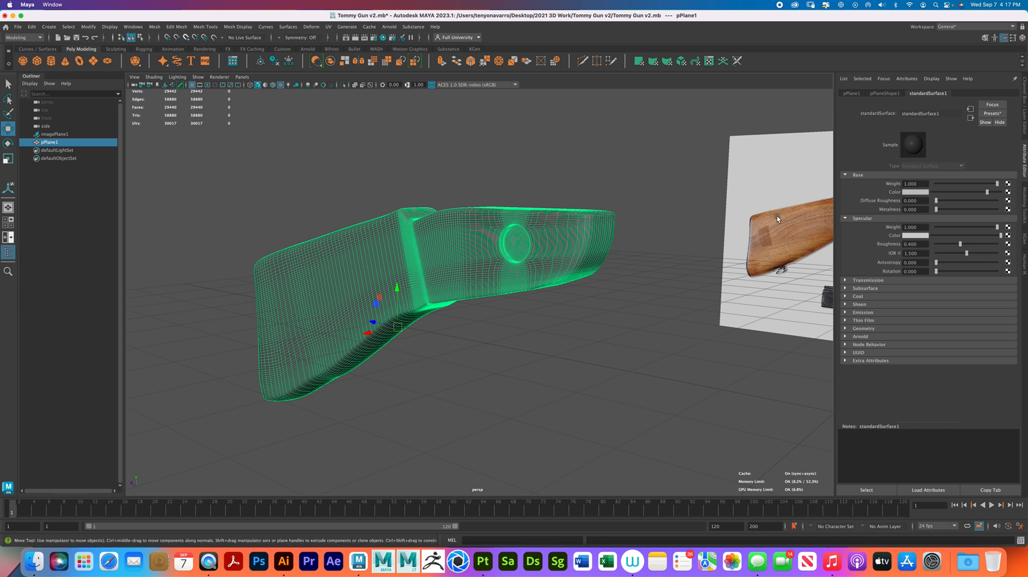
left_click(1008, 192)
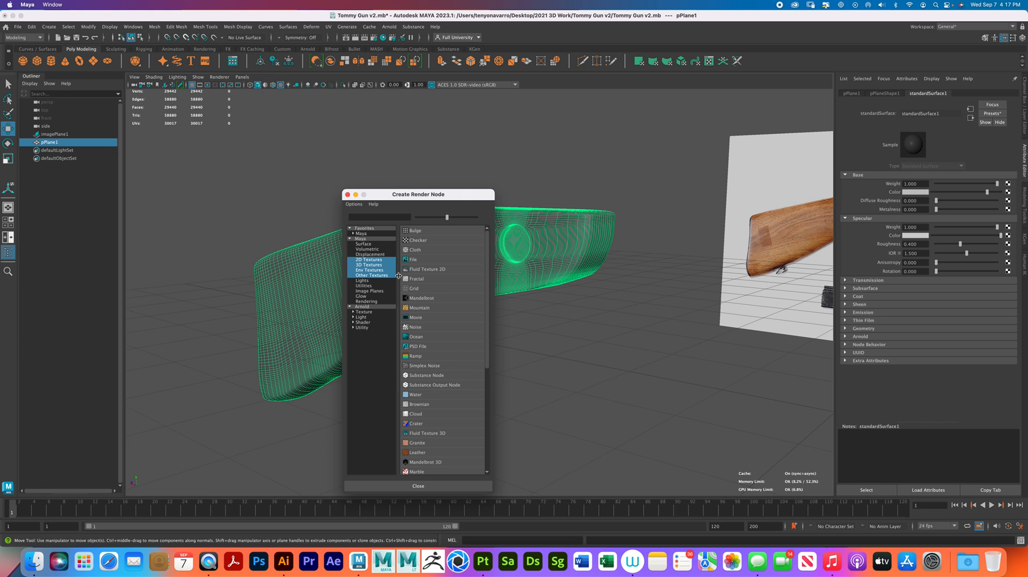
left_click(422, 259)
- Load lambert1_Base_color.png from the desktop's tommy gun butt textures/v4 textures folder into the base color file node
left_click(1009, 202)
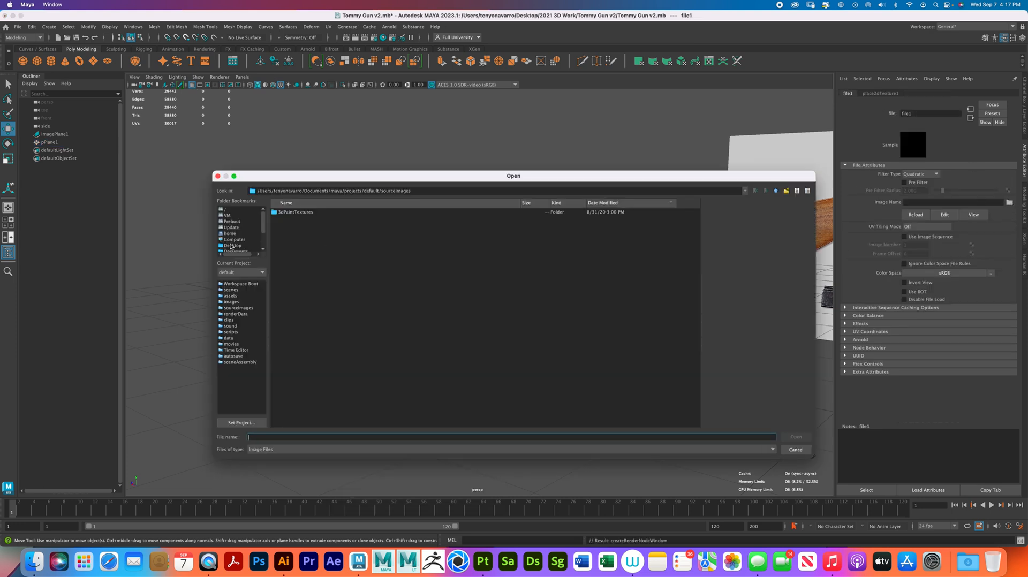
left_click(231, 246)
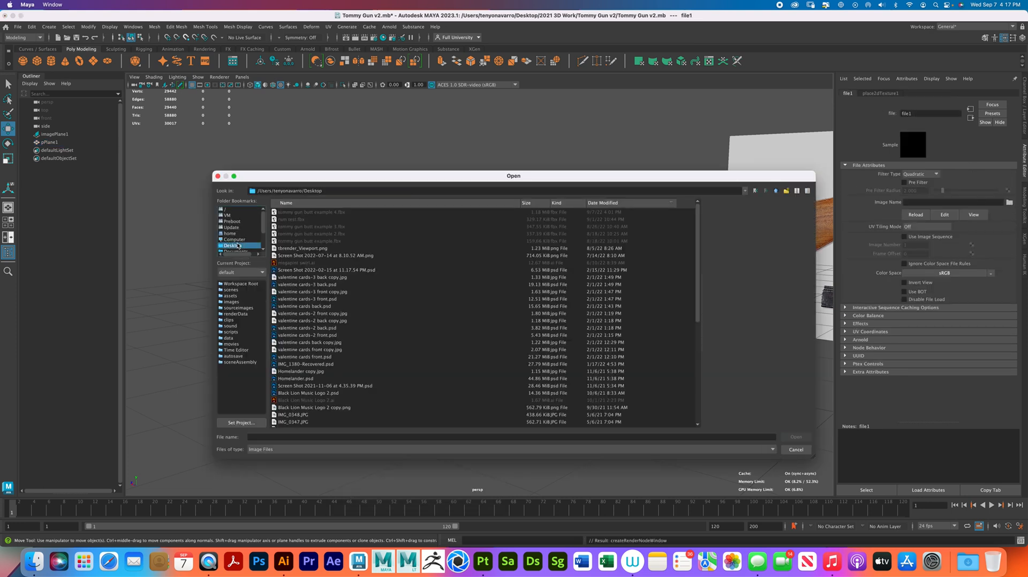
left_click(374, 206)
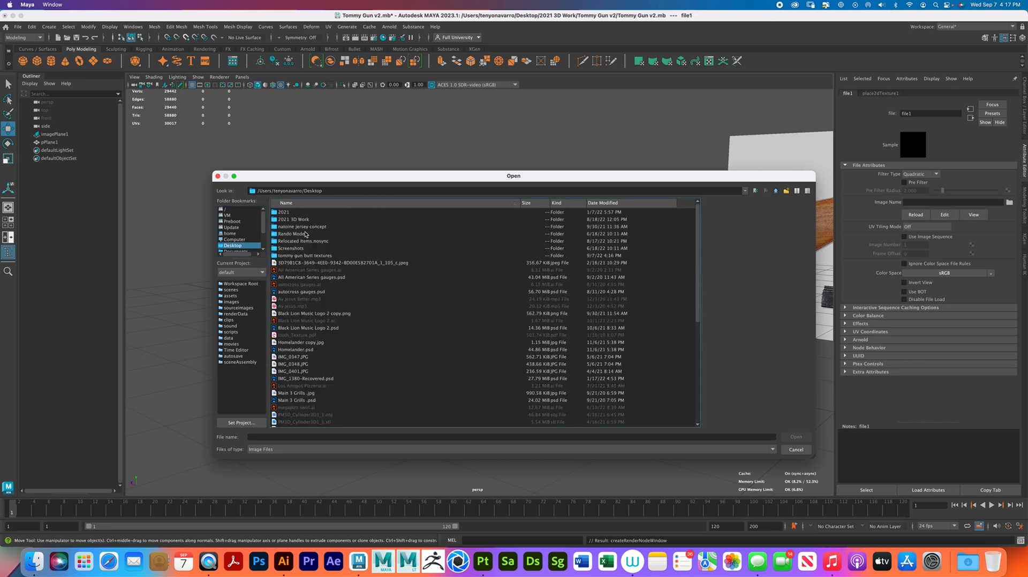
double_click(315, 256)
double_click(286, 213)
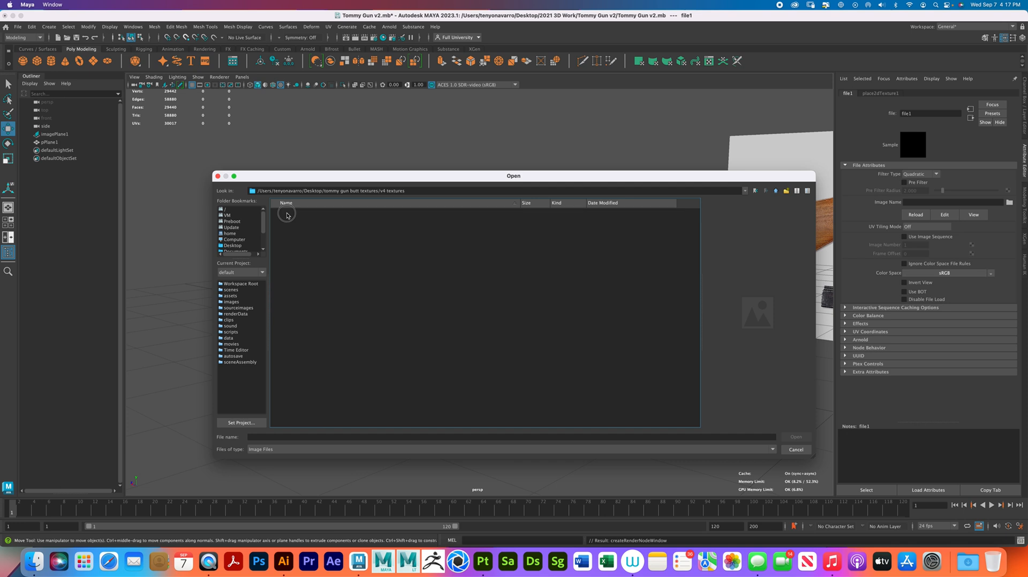
left_click(320, 213)
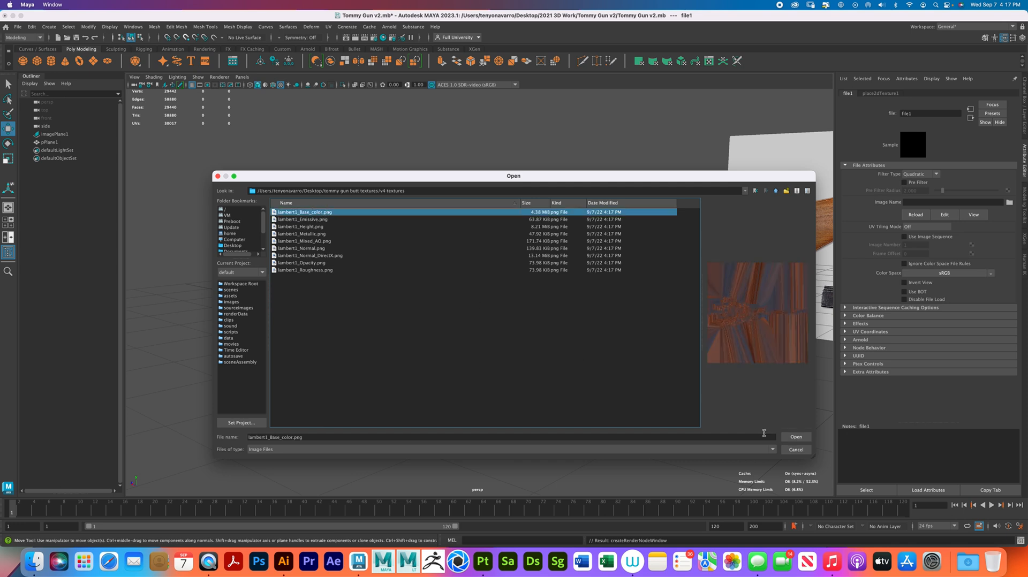
left_click(797, 437)
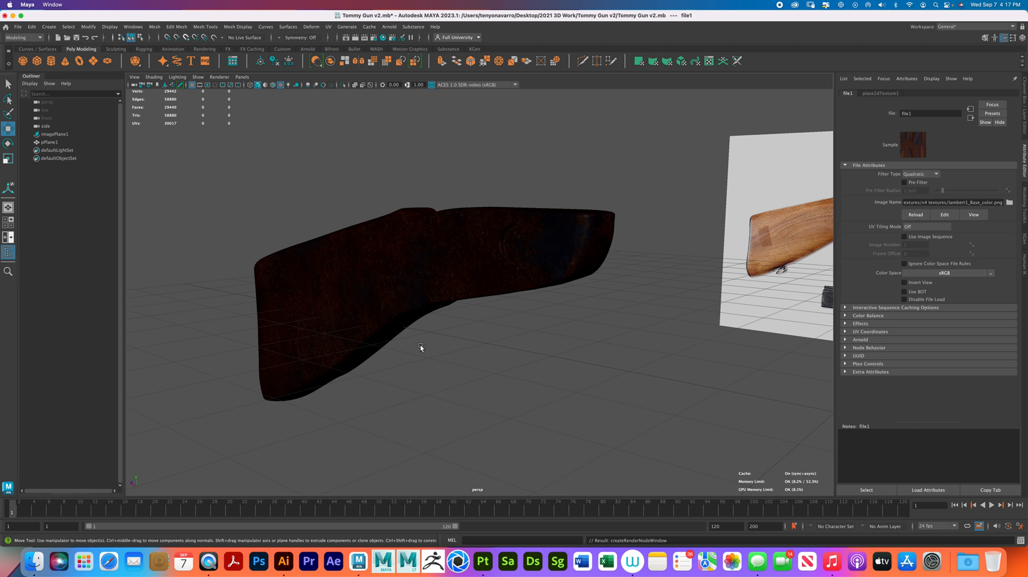
- Switch the viewport renderer to Arnold and add an Arnold Skydome Light to the scene
left_click_drag(440, 346, 564, 334, "alt")
left_click(220, 76)
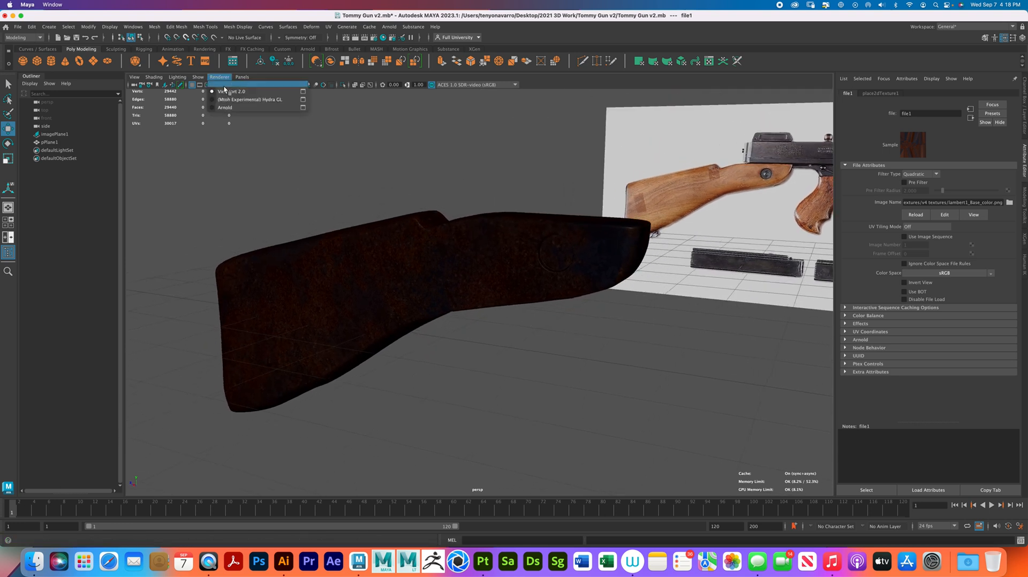
left_click(240, 107)
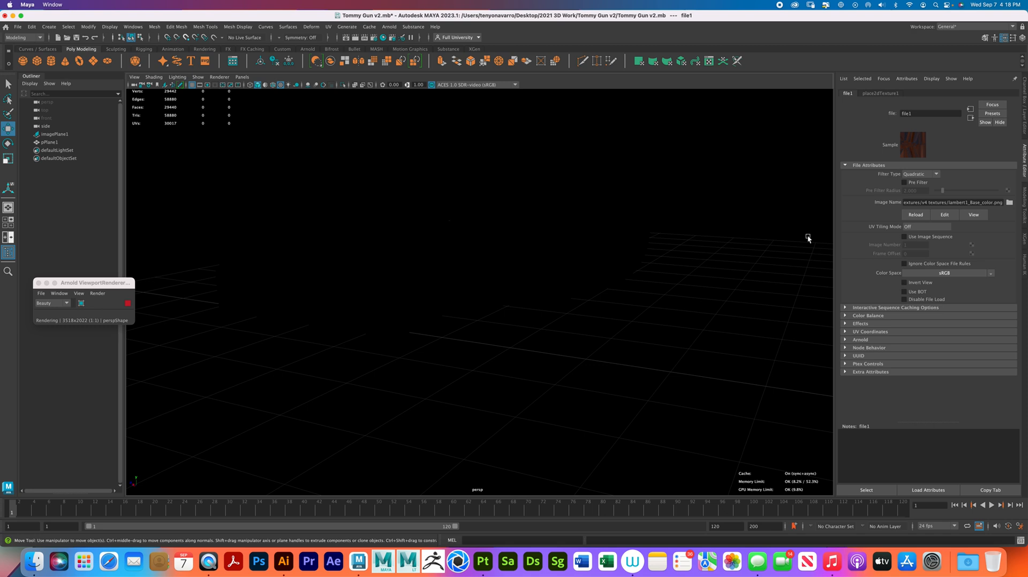
left_click(389, 27)
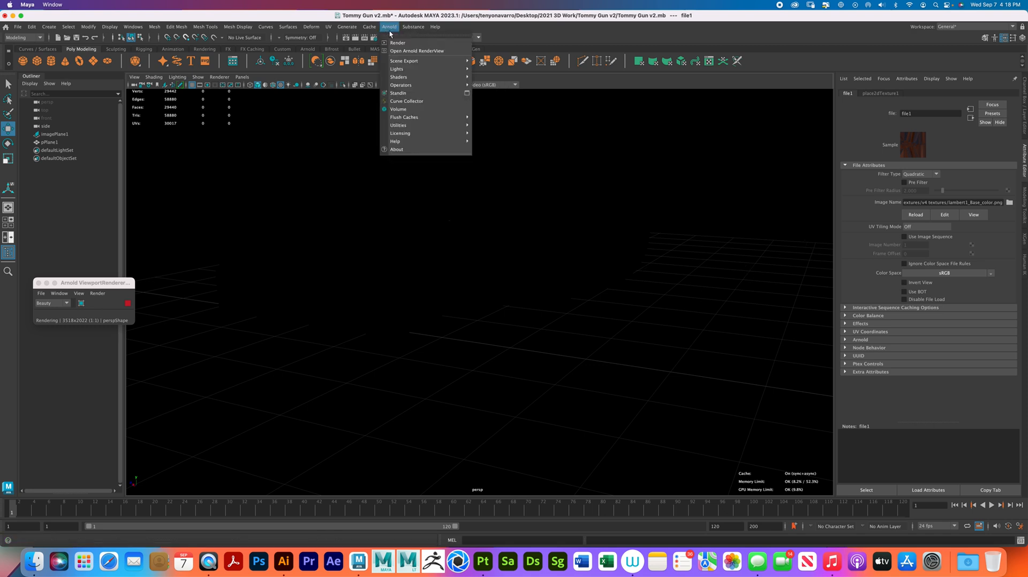
mouse_move(417, 68)
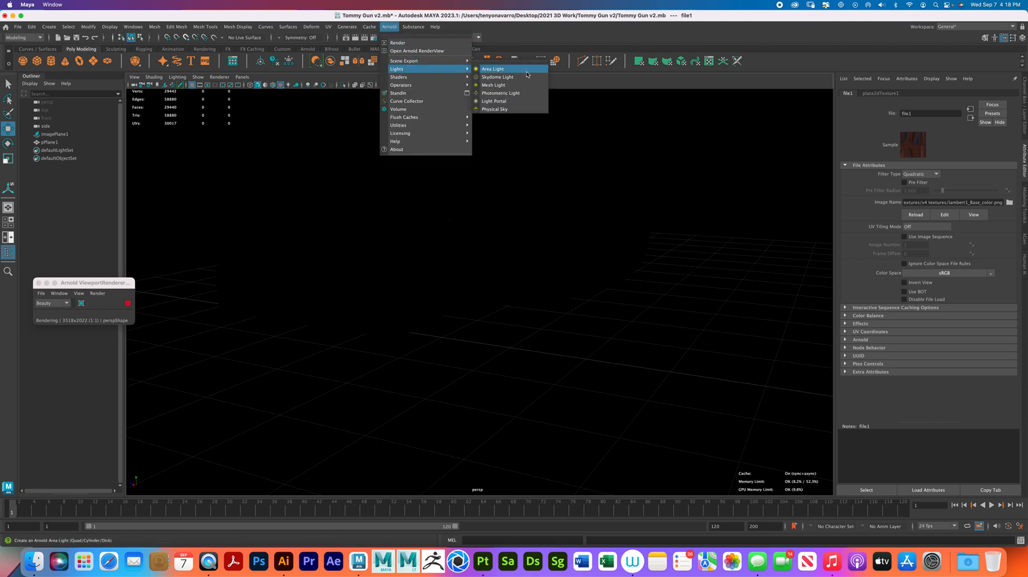
left_click(497, 77)
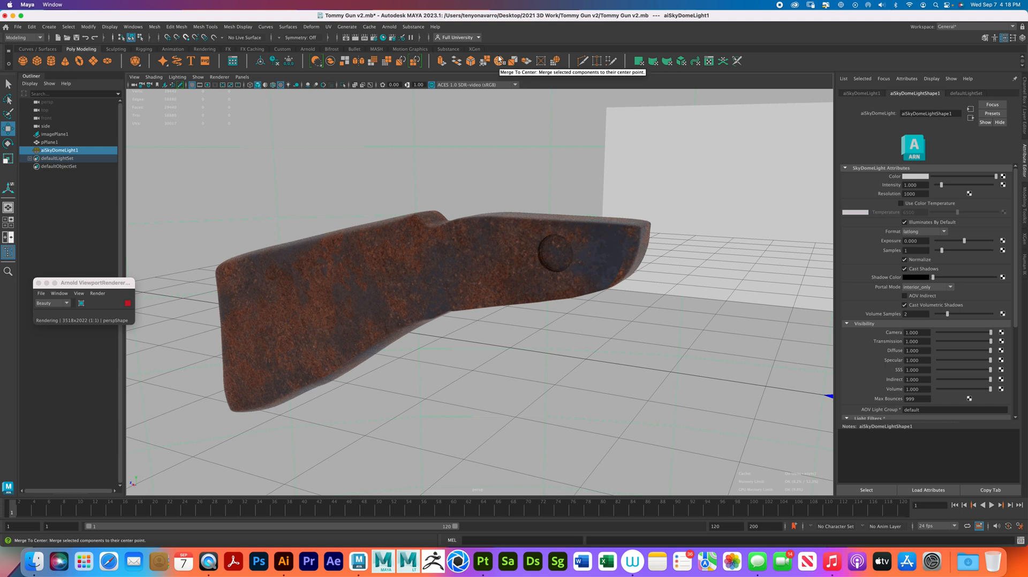
- Connect a File texture to the specular roughness of the stock's Standard Surface material
left_click_drag(664, 275, 699, 272, "alt")
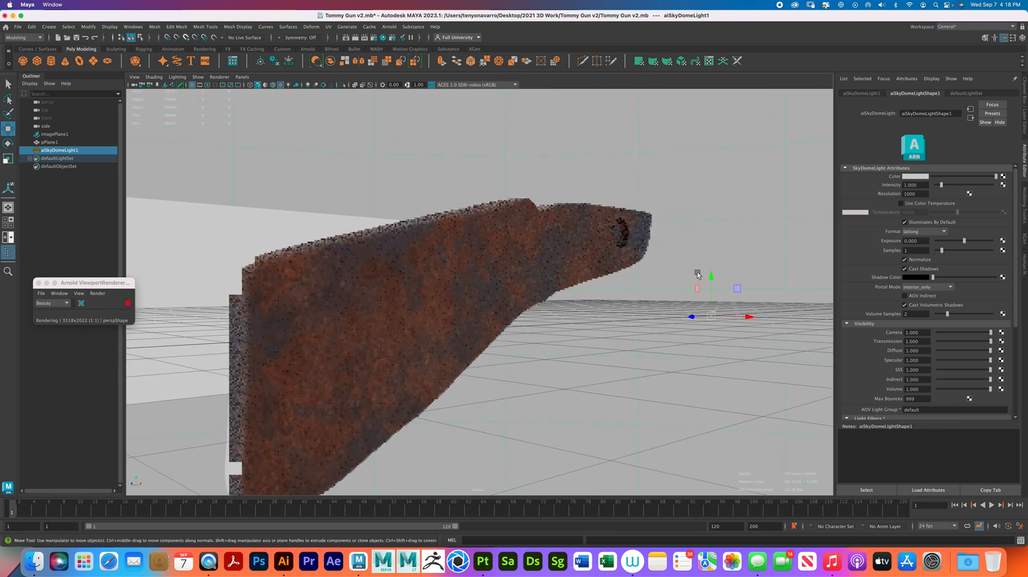
middle_click_drag(557, 324, 582, 278, "alt")
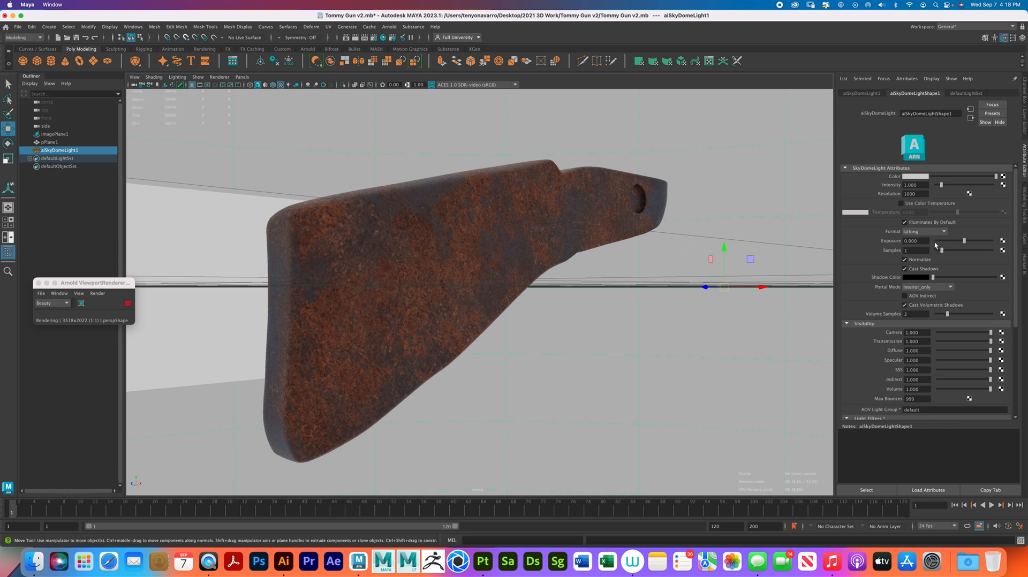
left_click(531, 208)
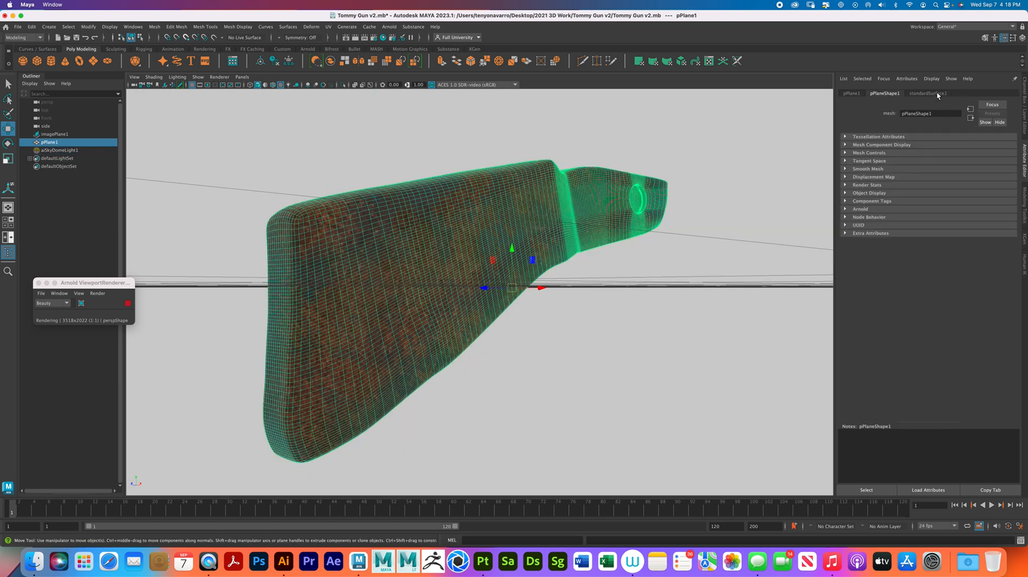
left_click(937, 94)
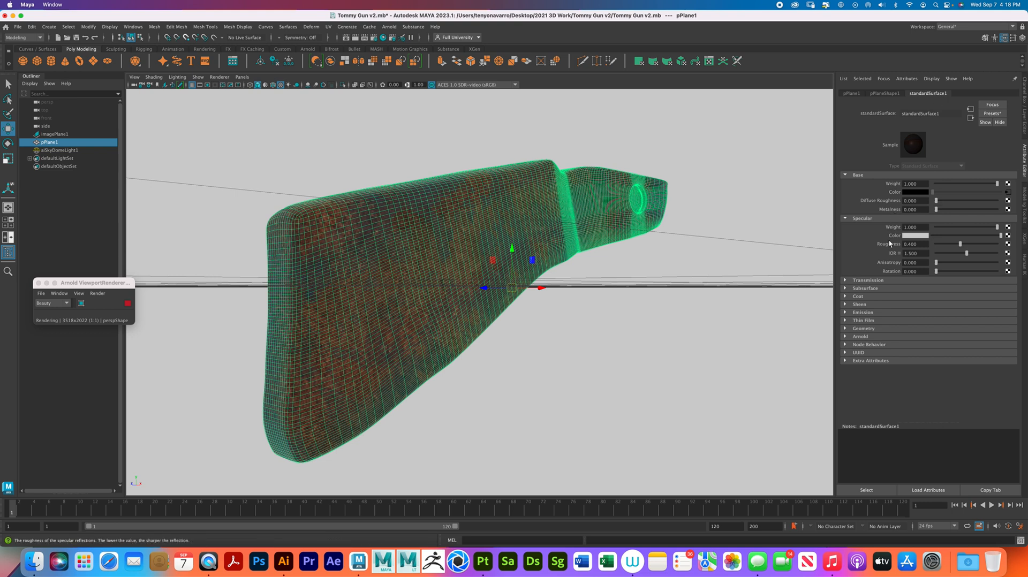
left_click(1008, 244)
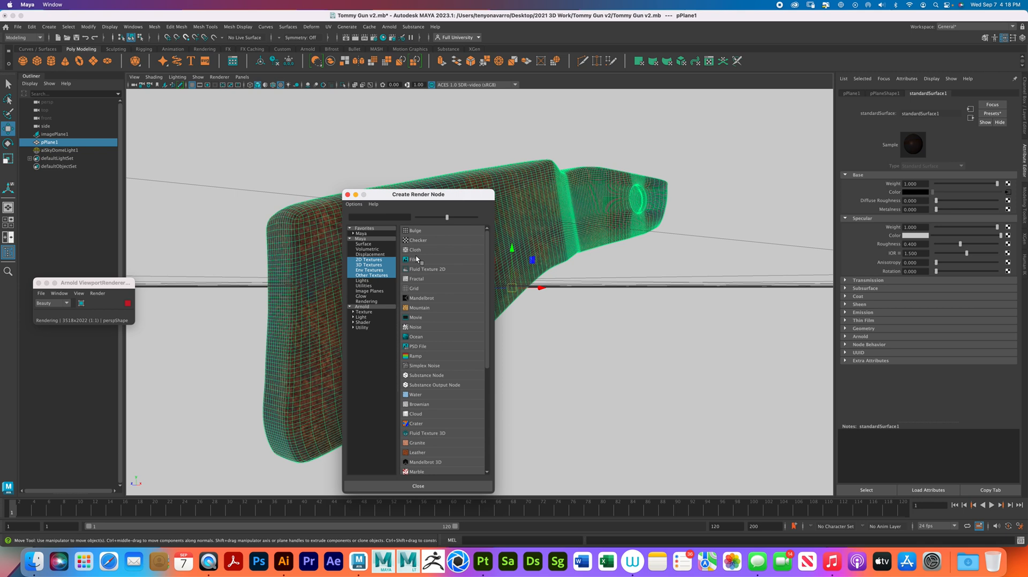
left_click(416, 259)
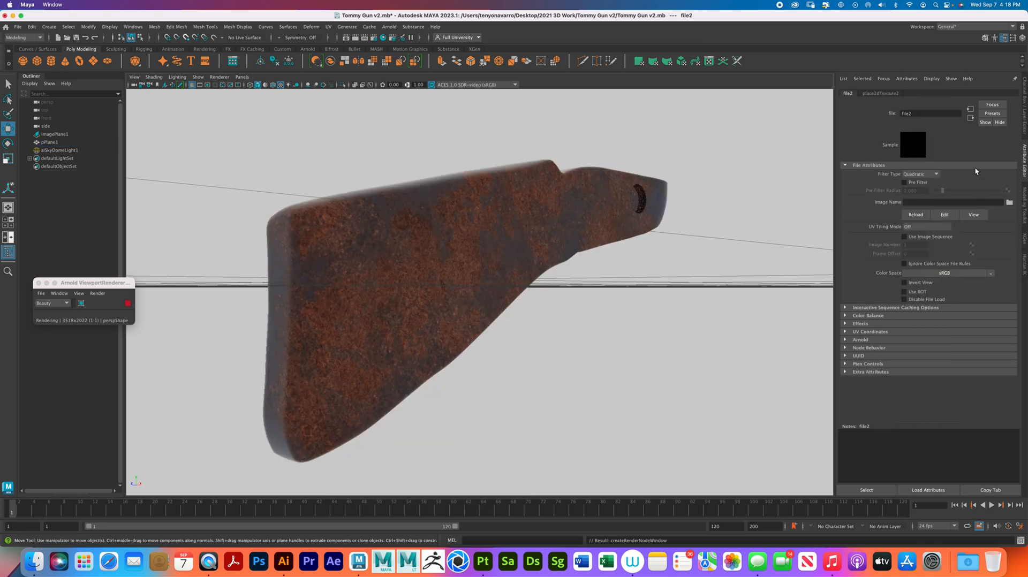
- Load lambert1_Roughness.png from the v4 textures folder into the roughness file node
left_click(1009, 202)
left_click(231, 245)
double_click(306, 257)
double_click(294, 213)
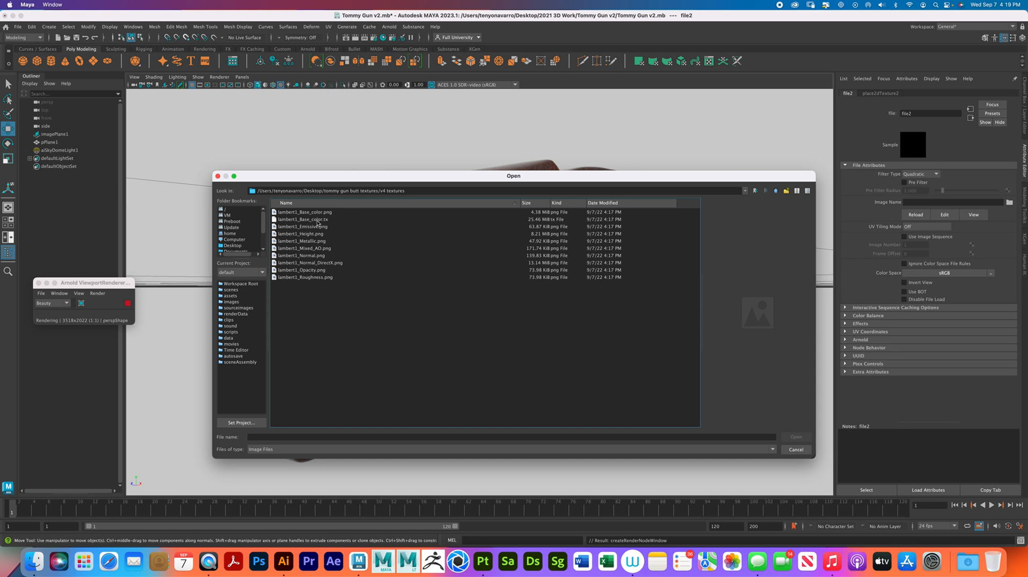
left_click(318, 278)
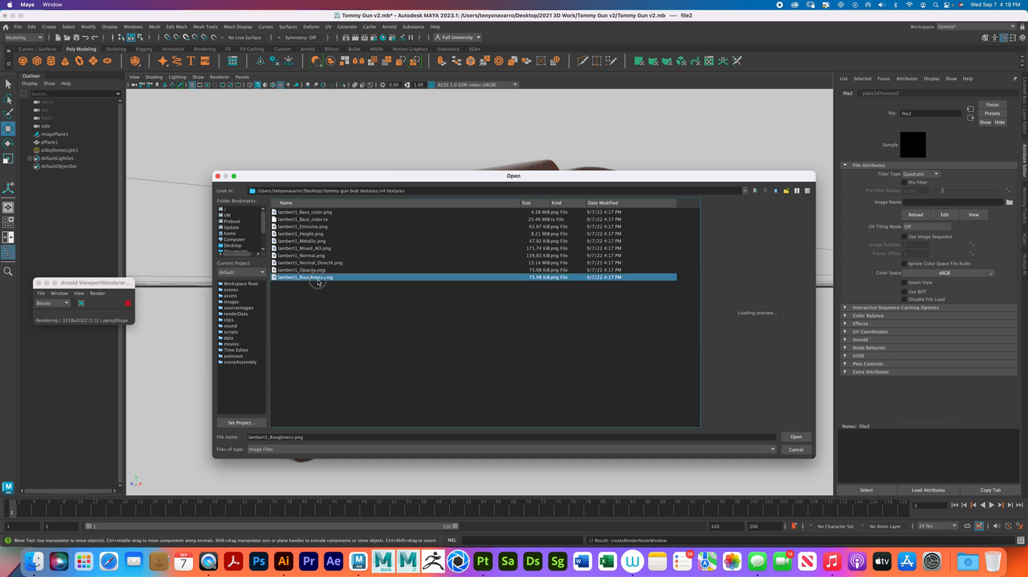
left_click(792, 437)
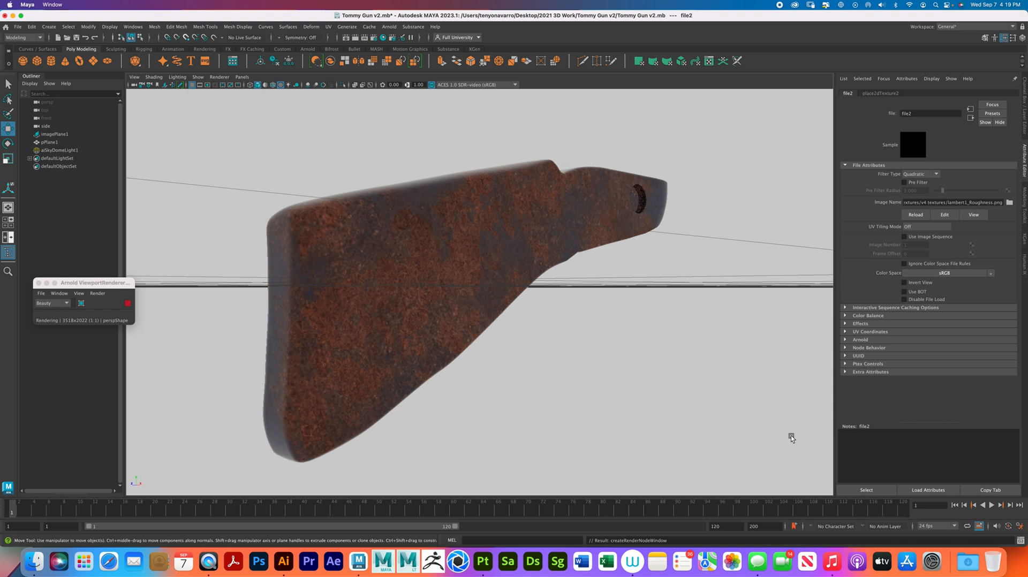
- Connect a File texture to the base metalness of the stock's Standard Surface material
left_click_drag(593, 322, 551, 337, "alt")
left_click_drag(455, 294, 447, 272, "alt")
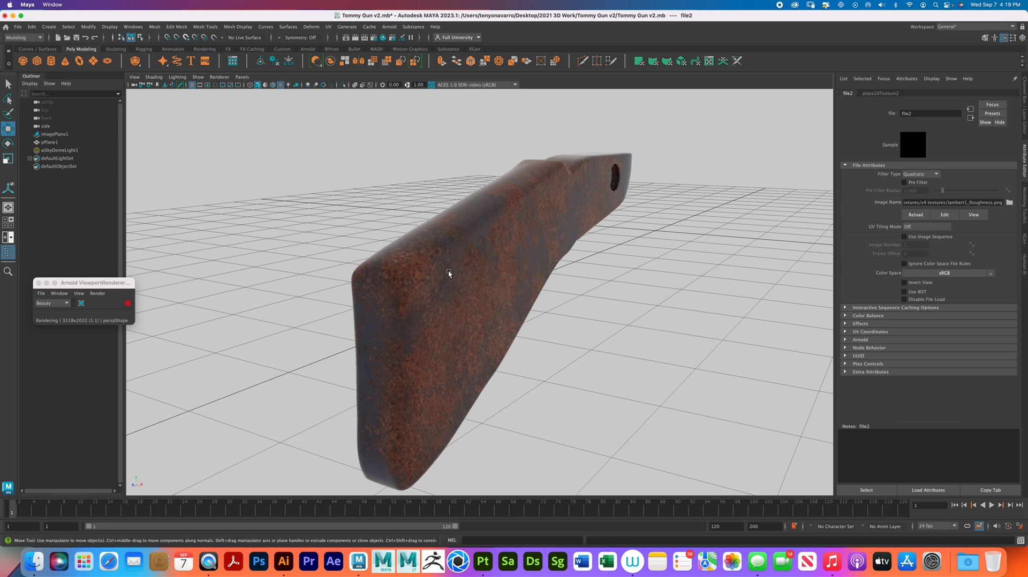
left_click(561, 242)
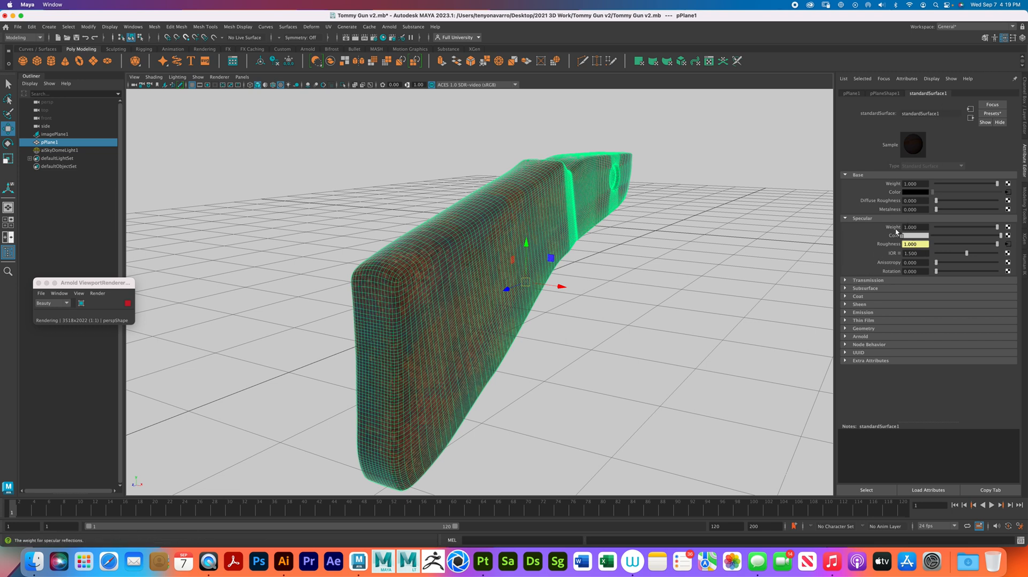
left_click(1005, 210)
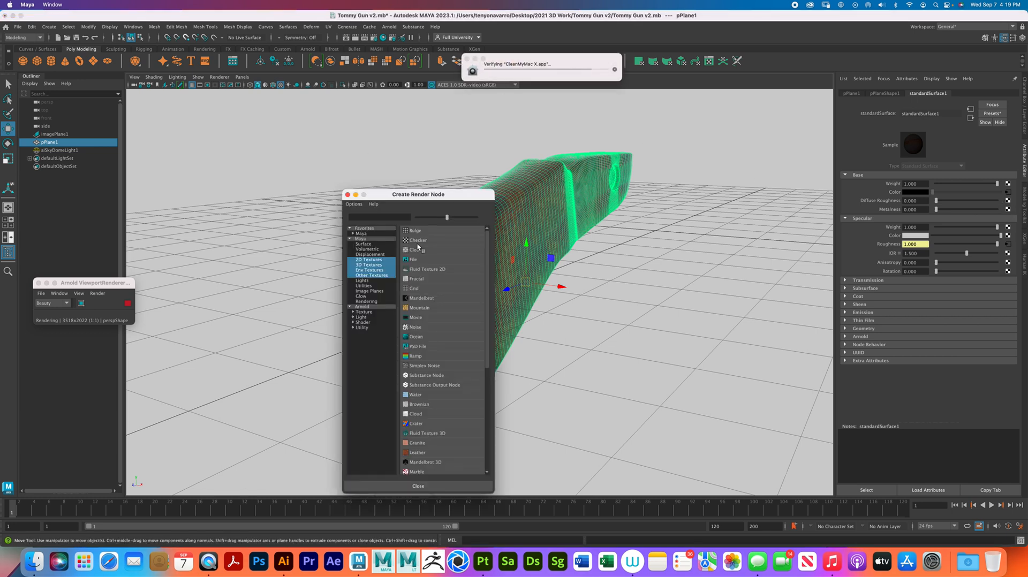
left_click(421, 260)
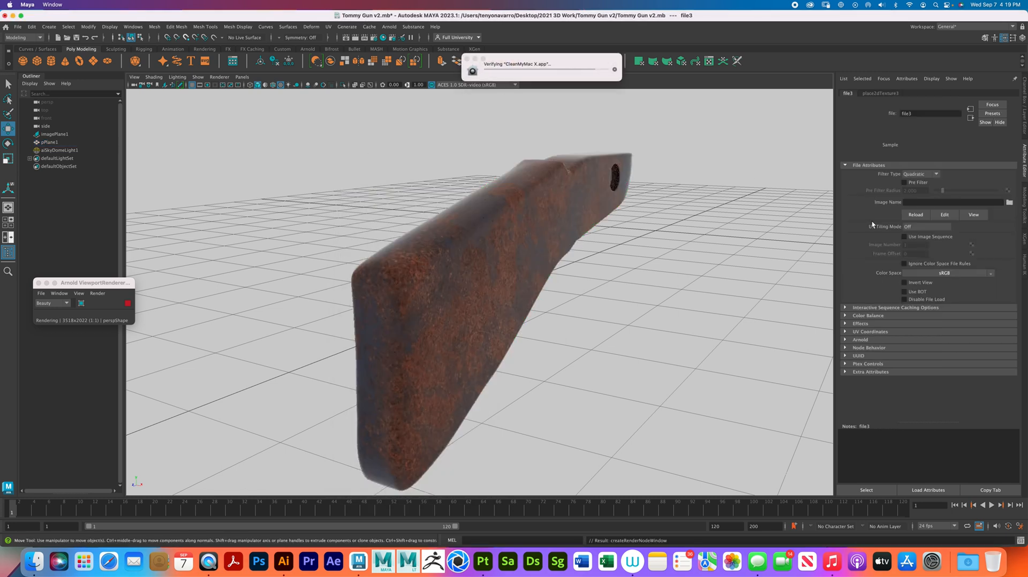
- Load lambert1_Metallic.png from the v4 textures folder into the metalness file node
left_click(1009, 203)
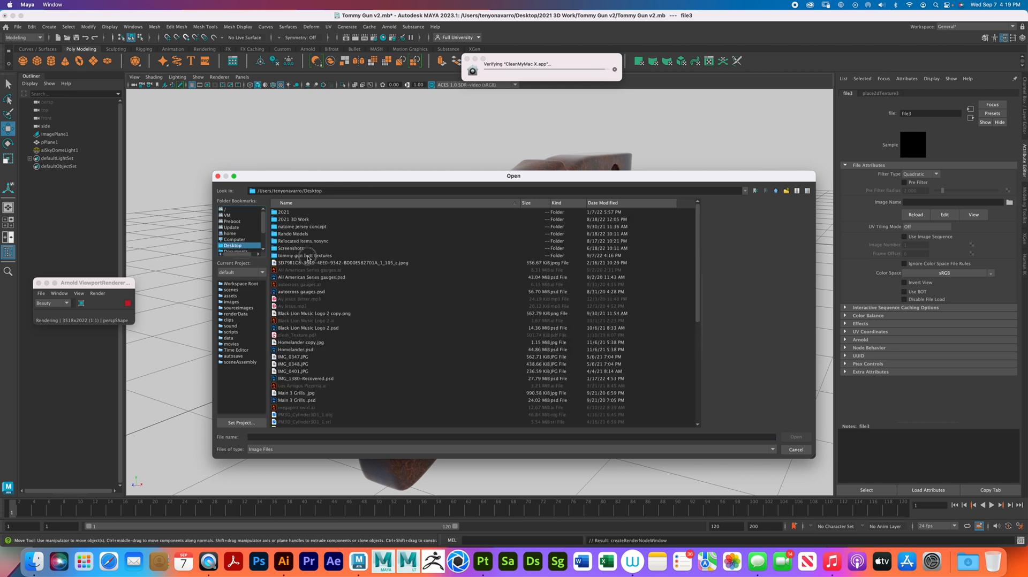
double_click(303, 255)
double_click(297, 212)
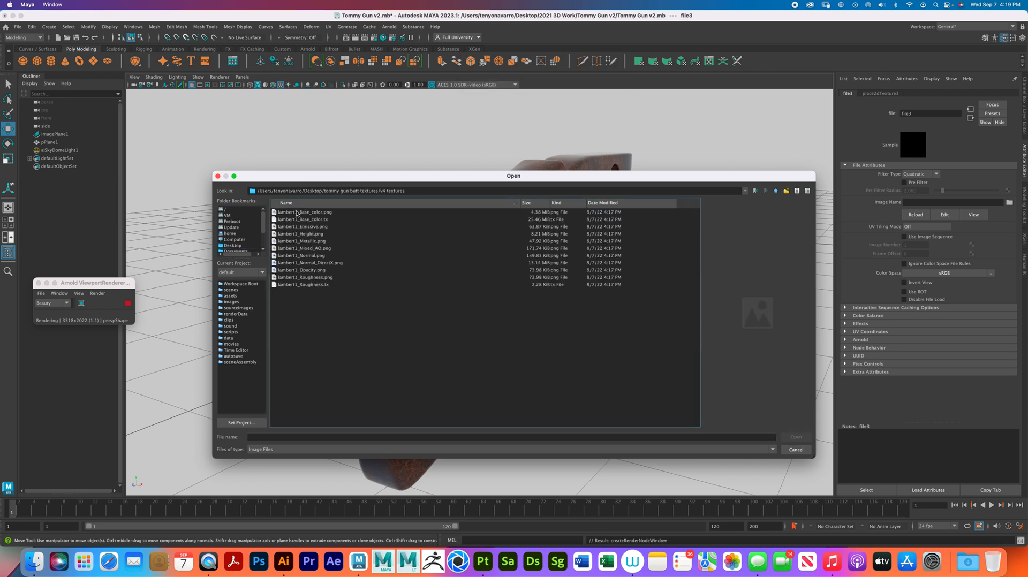
left_click(316, 241)
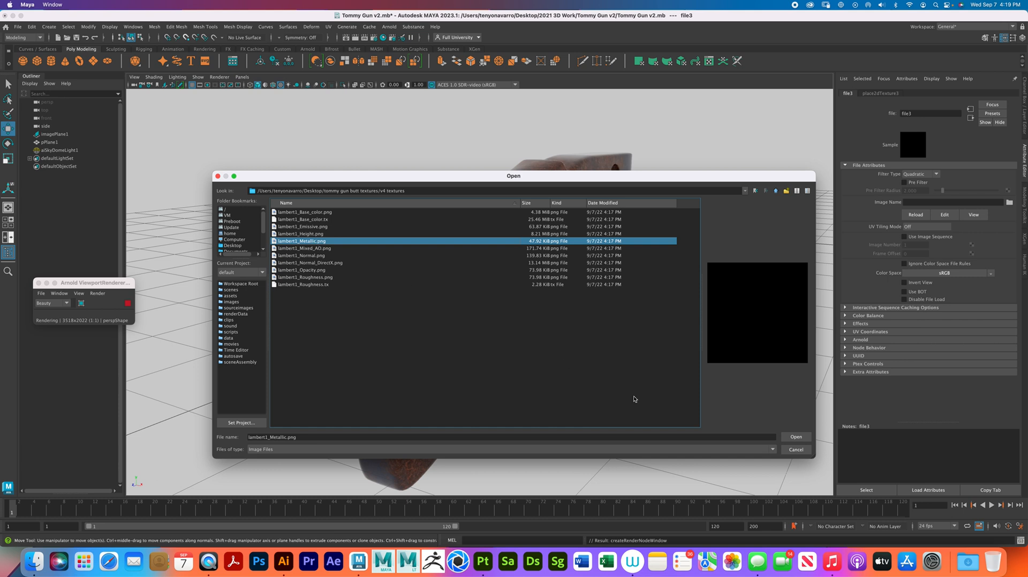
left_click(802, 438)
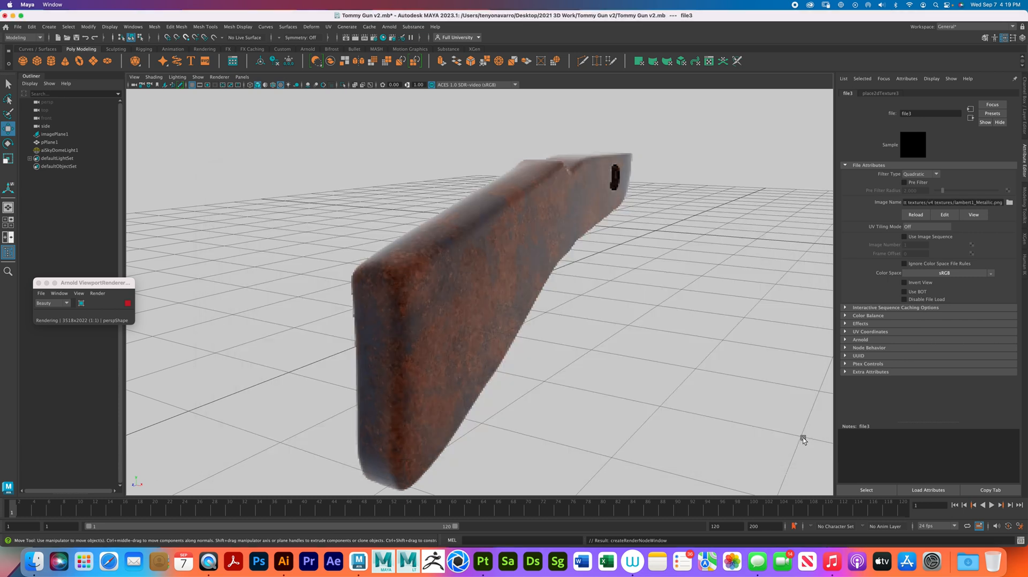
- Connect a File texture to the Bump Mapping in the geometry attributes of the stock's Standard Surface material
left_click(480, 271)
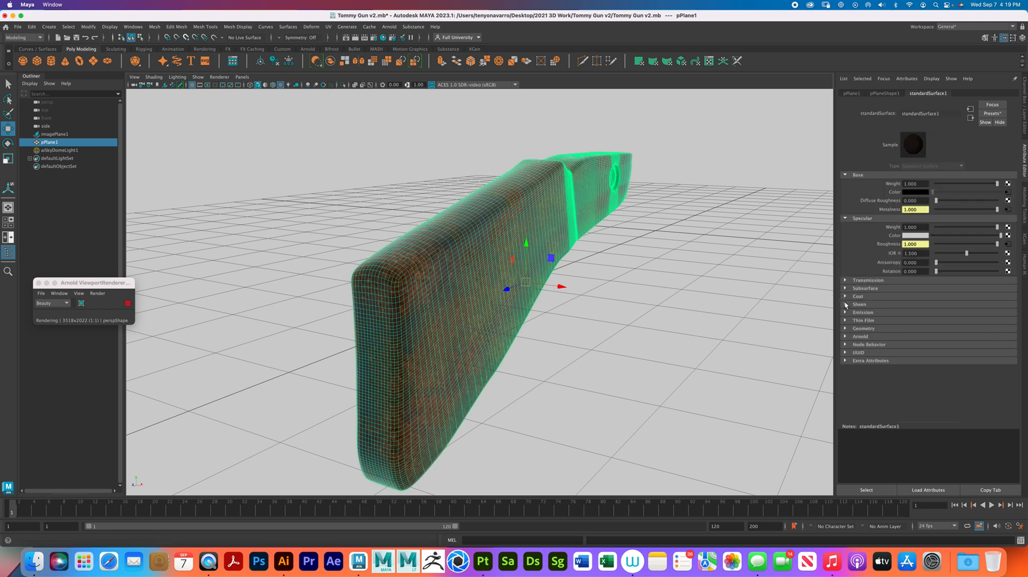
left_click(845, 329)
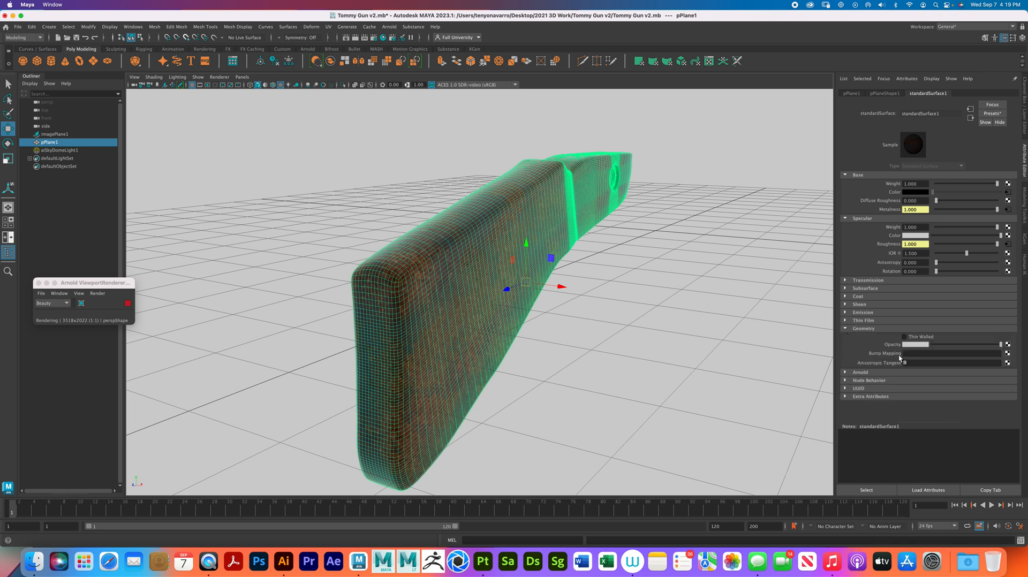
left_click(1008, 353)
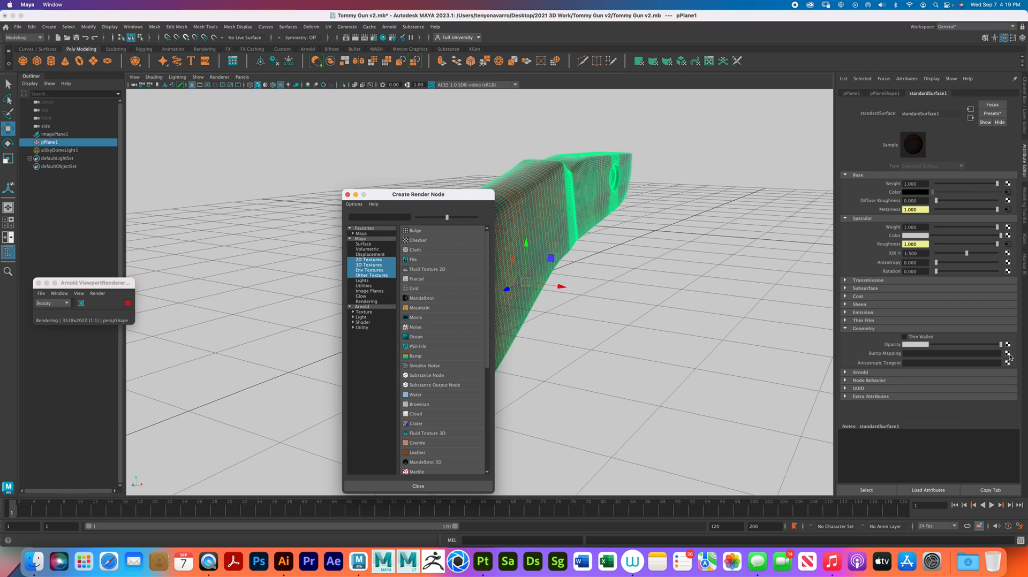
left_click(425, 261)
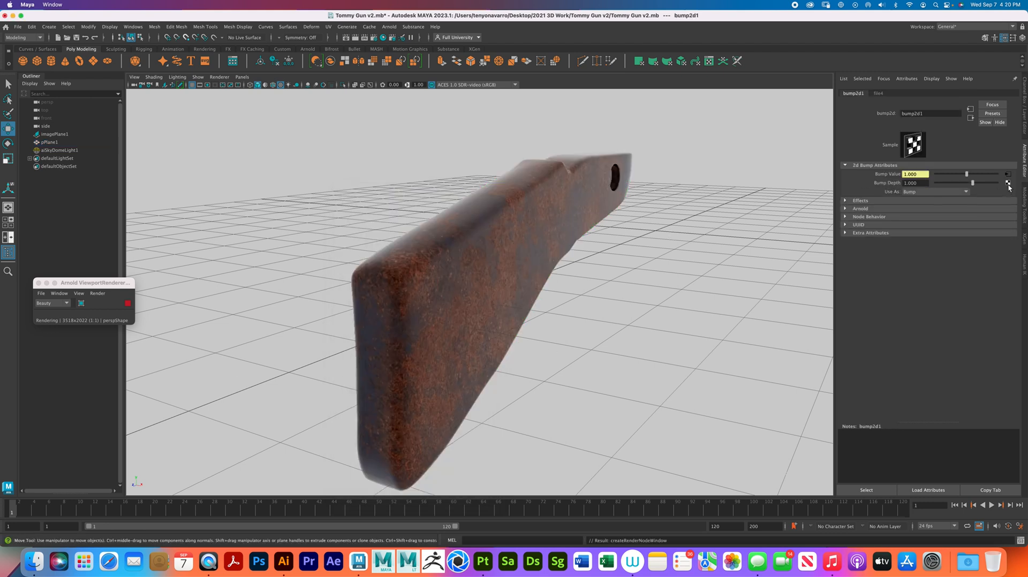
- Try lambert1_Height.png from the v4 textures folder in the bump map's file node, inspect the stock, and undo the assignment
left_click(1008, 175)
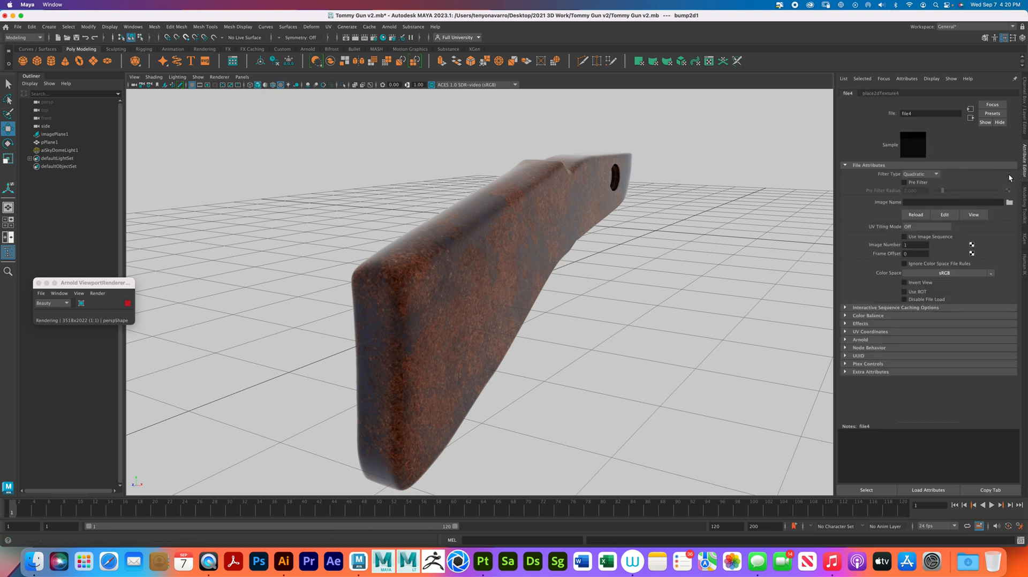
left_click(1009, 203)
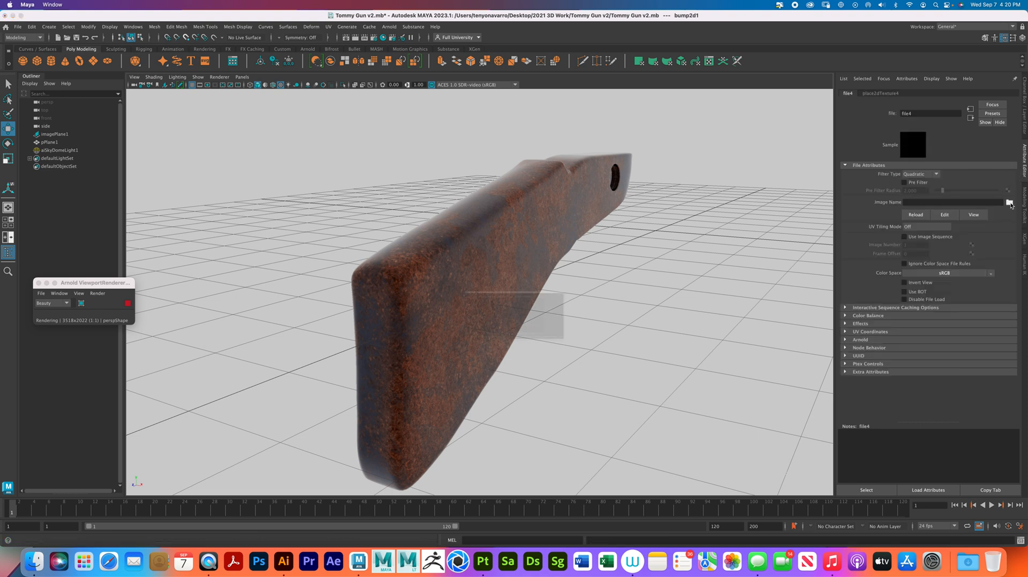
left_click(234, 245)
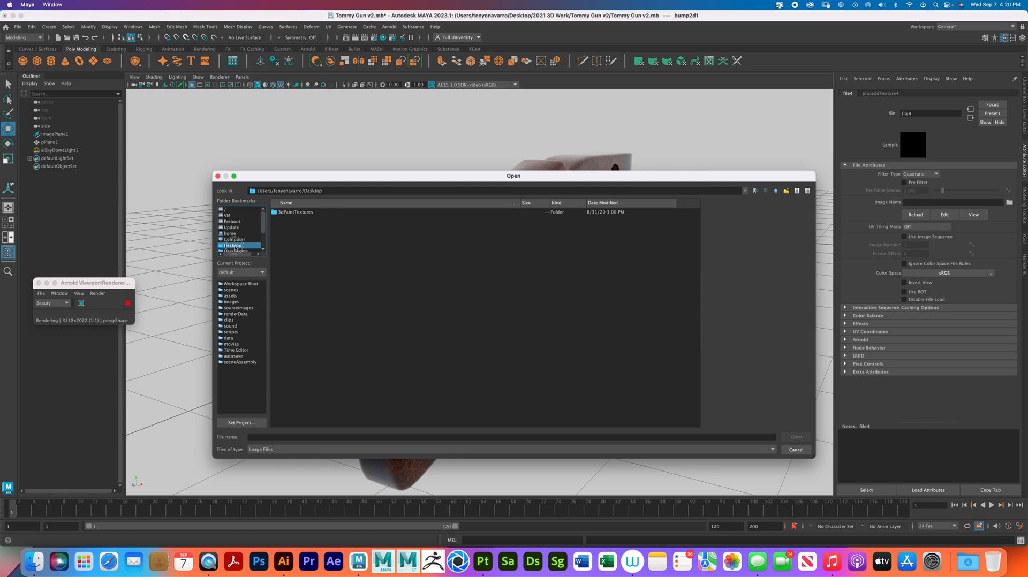
double_click(298, 256)
double_click(295, 212)
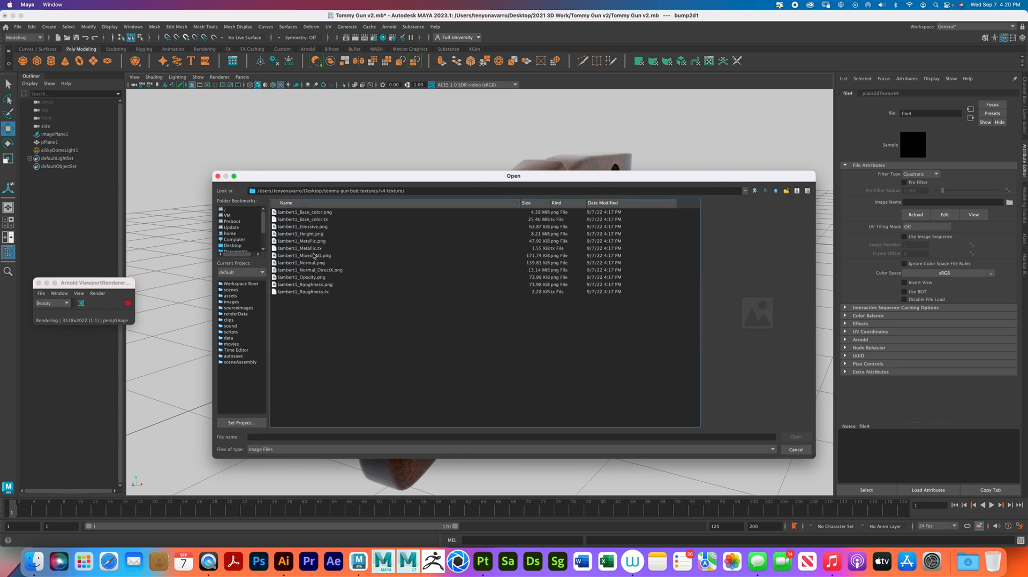
left_click(315, 234)
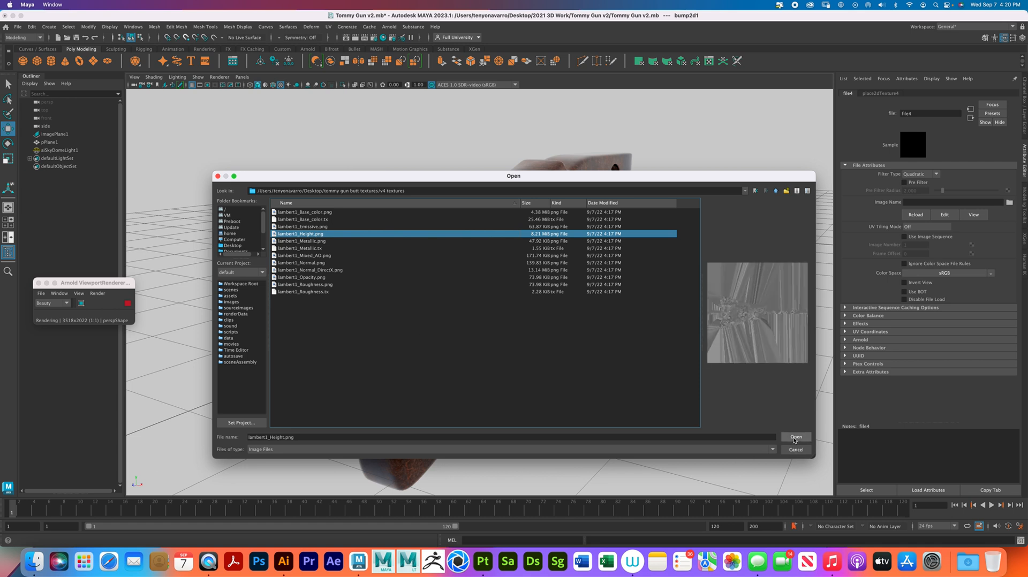
left_click(793, 437)
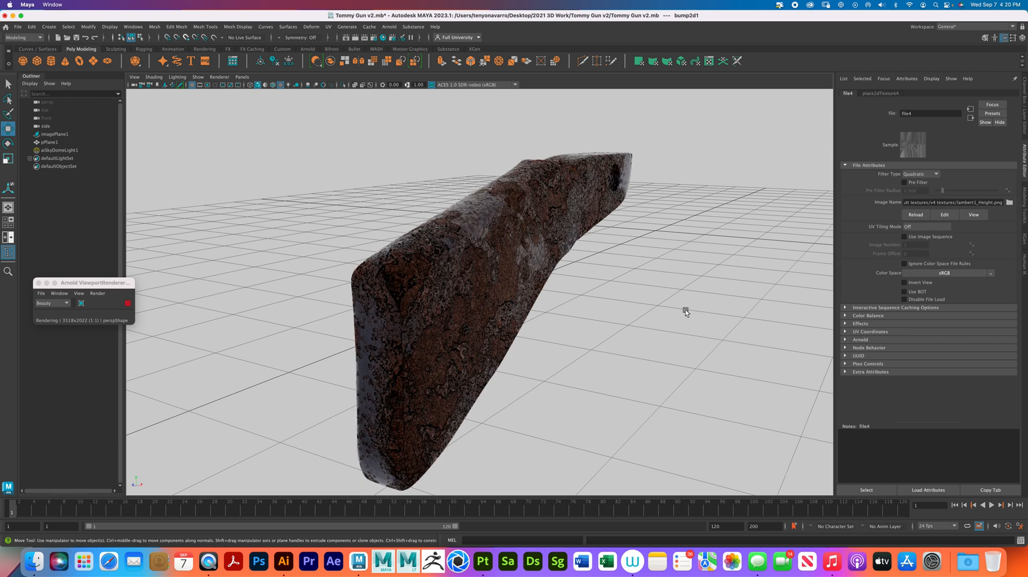
left_click_drag(682, 303, 557, 346, "alt")
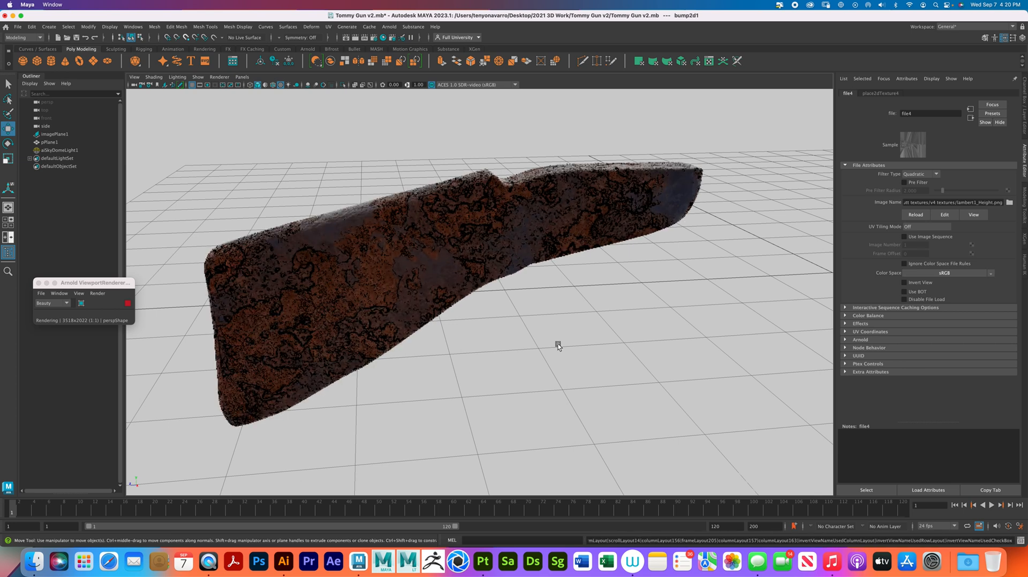
key("super+z")
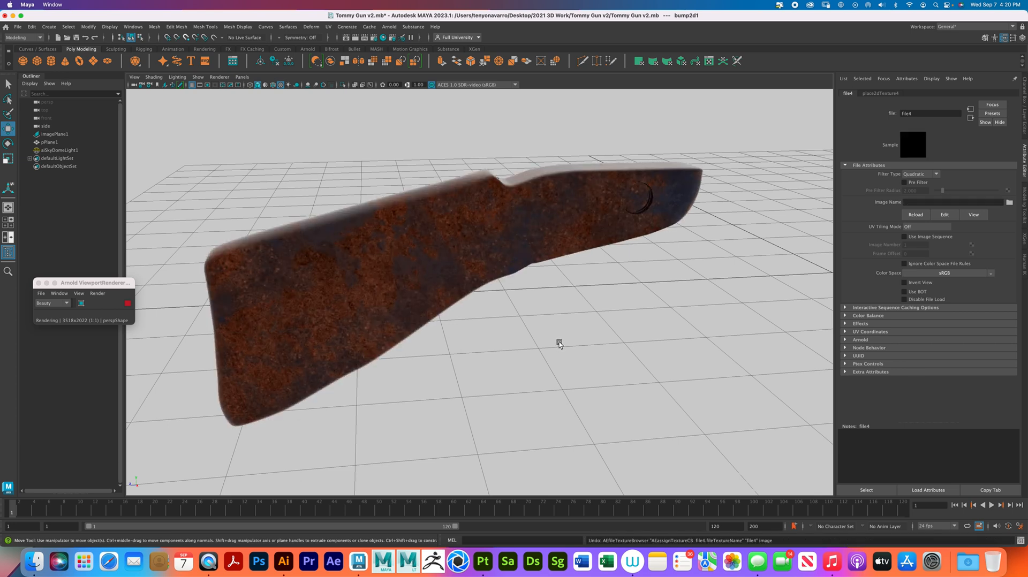
key("shift+z")
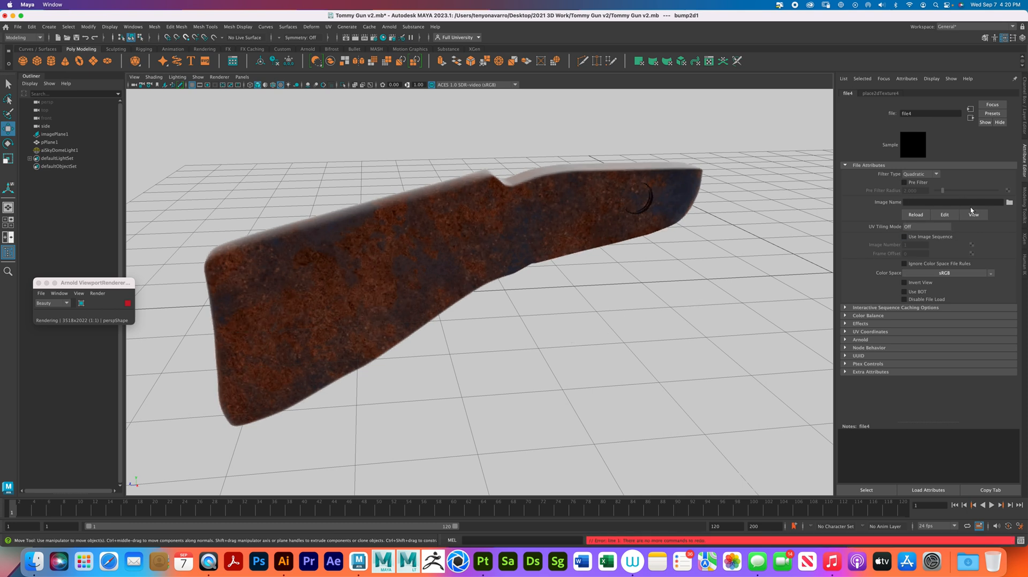
- Try lambert1_Normal.png from the tommy gun butt textures folder in the bump file node, inspect the stock, and undo it
left_click(1009, 203)
left_click(245, 246)
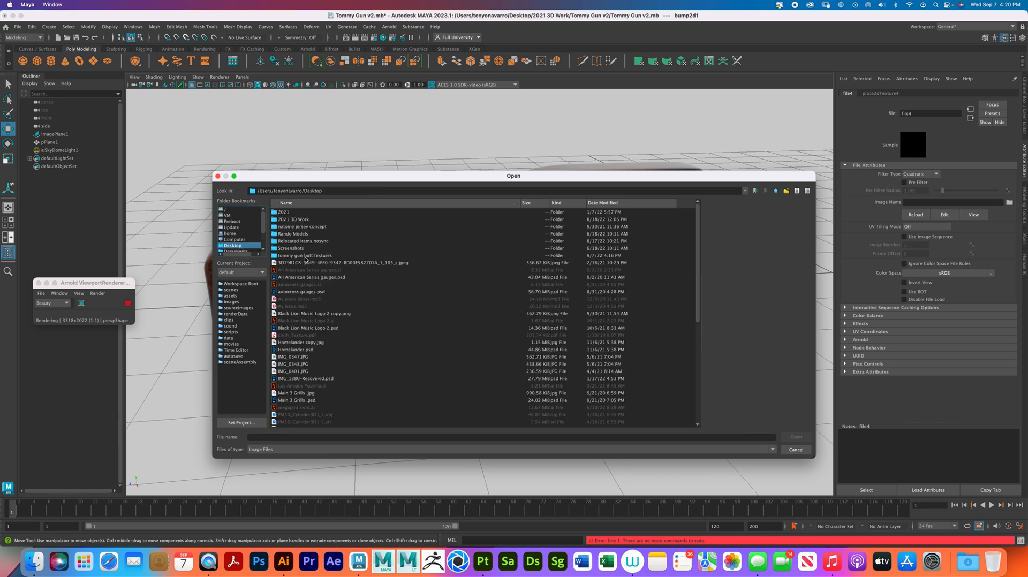
double_click(306, 256)
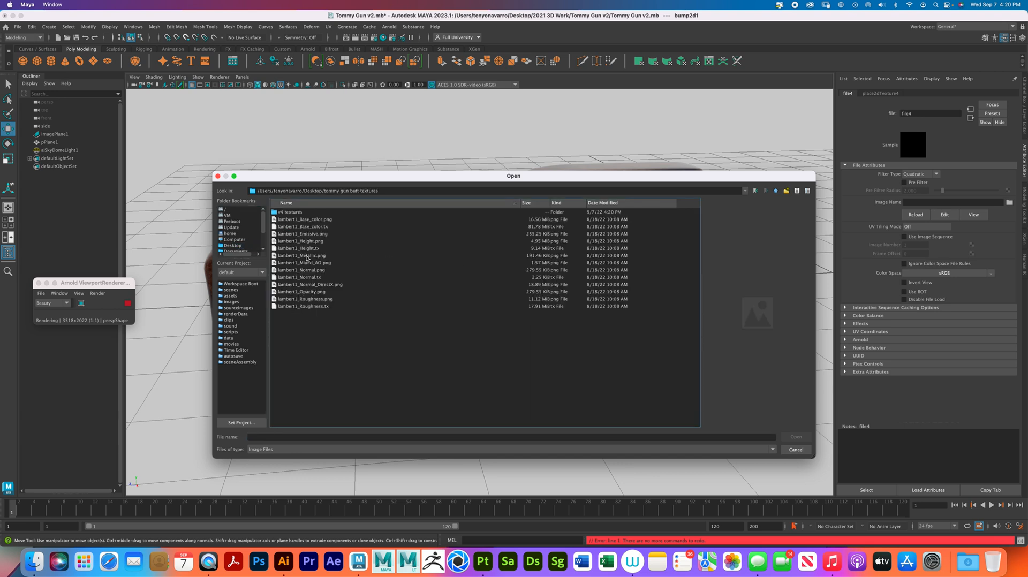
left_click(321, 271)
left_click(794, 436)
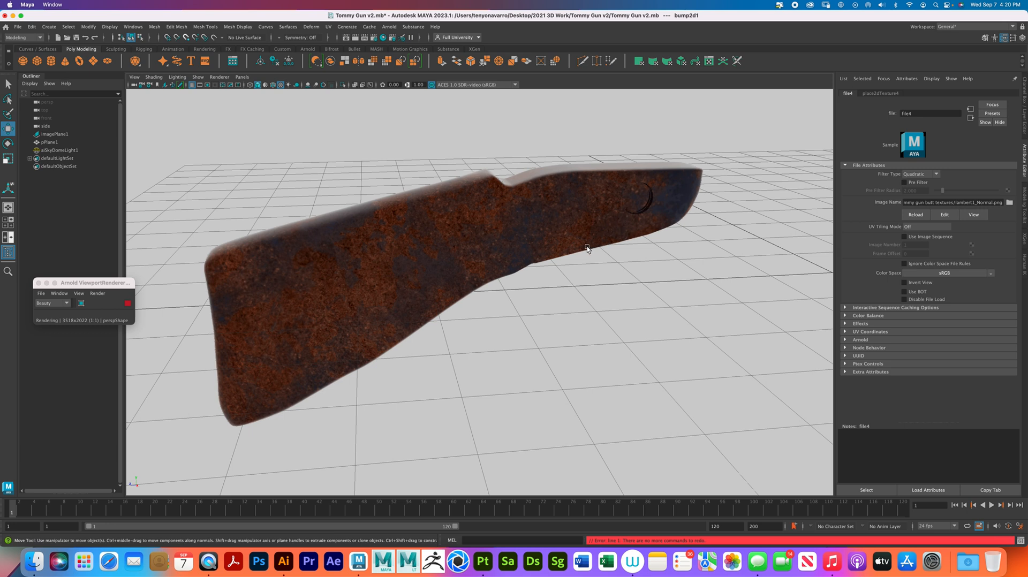
left_click_drag(593, 272, 568, 279, "alt")
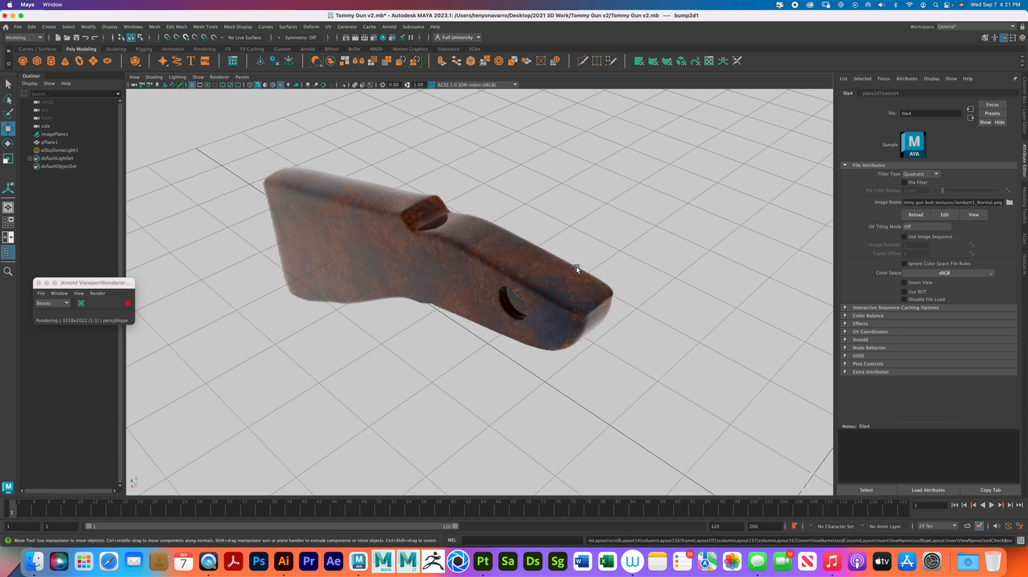
key("super+z")
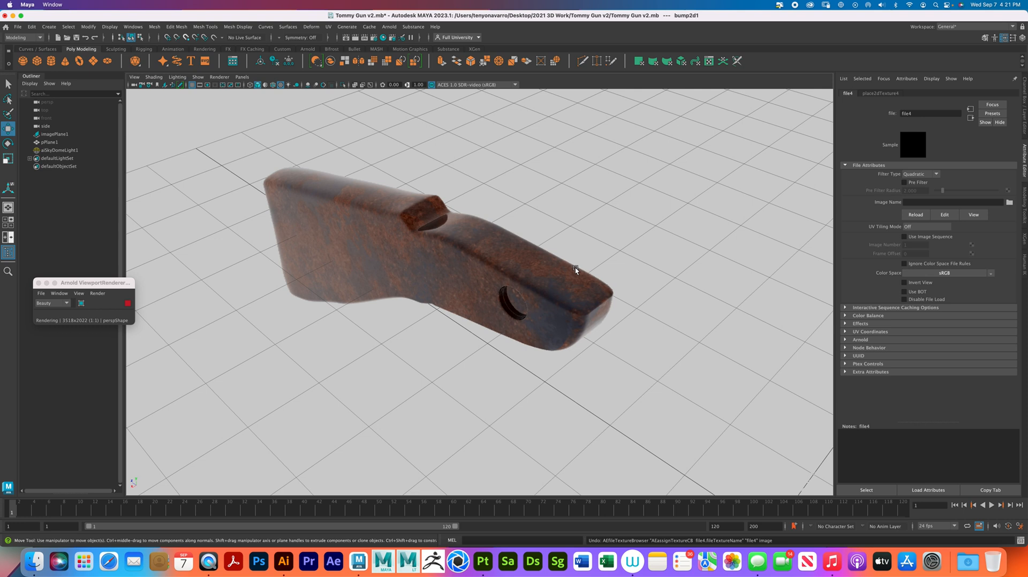
- Try lambert1_Height.png from the tommy gun butt textures folder as the bump image and remove it again
left_click(1007, 203)
left_click(221, 246)
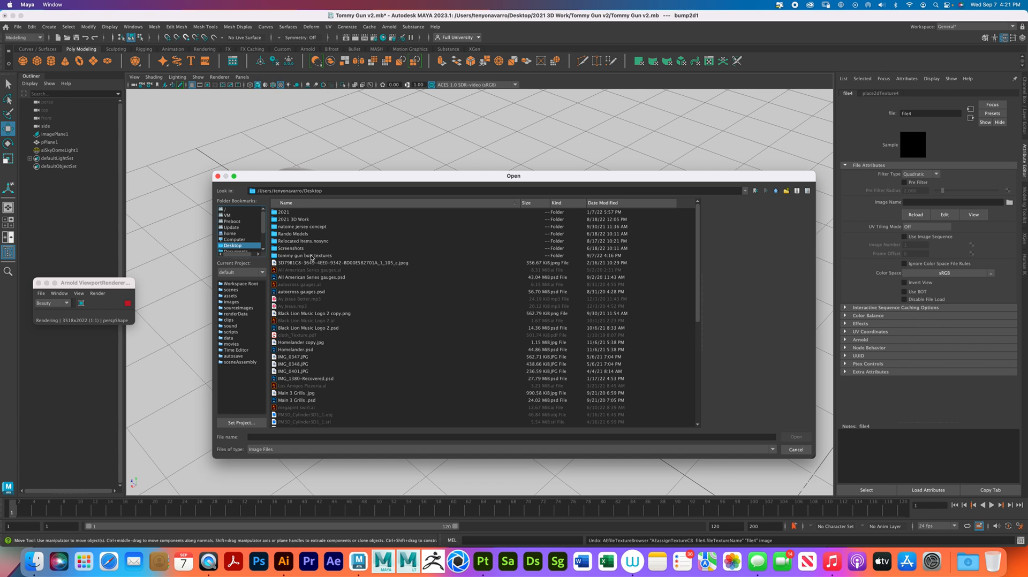
double_click(308, 256)
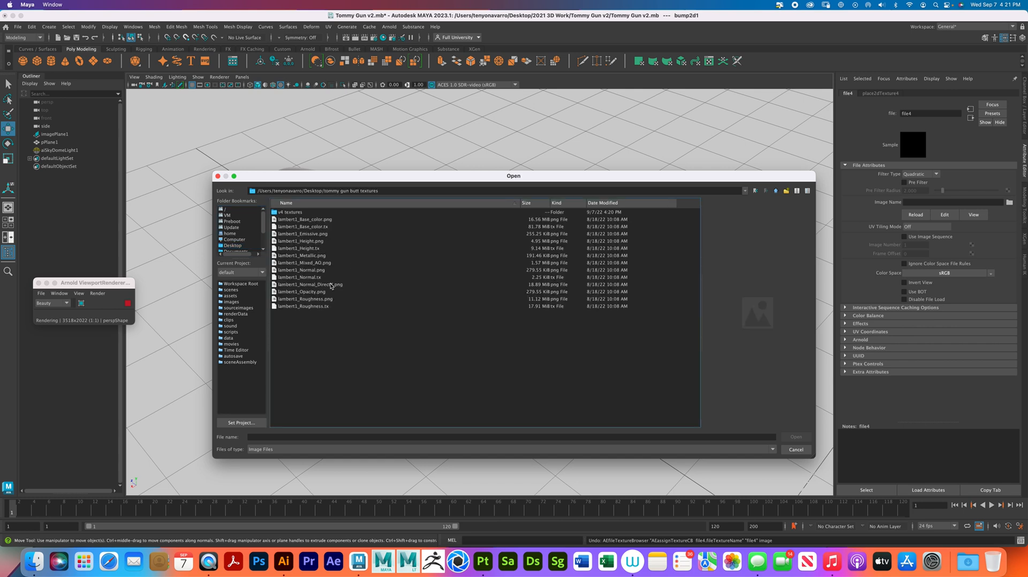
left_click(301, 242)
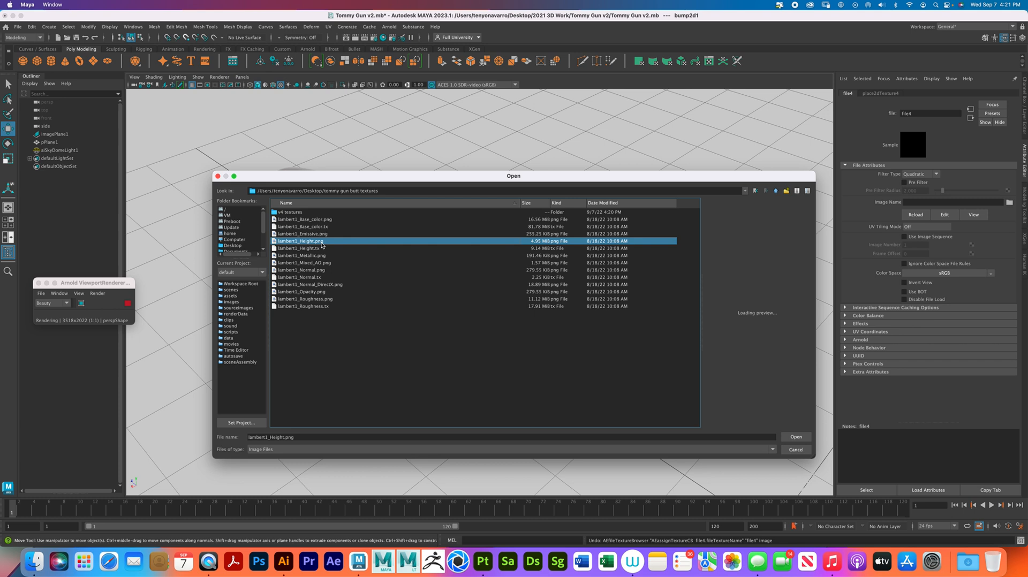
left_click(795, 437)
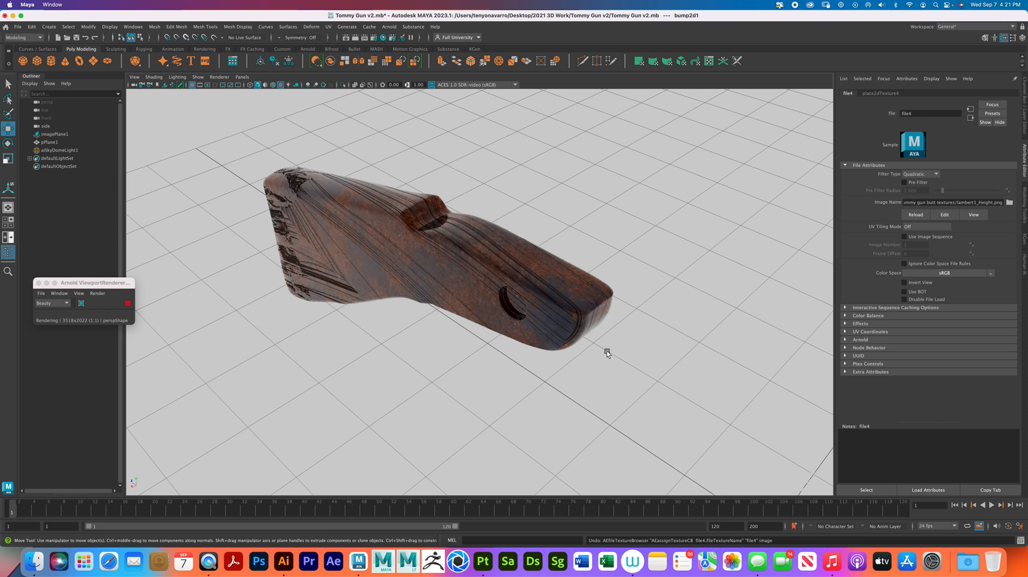
left_click(916, 214)
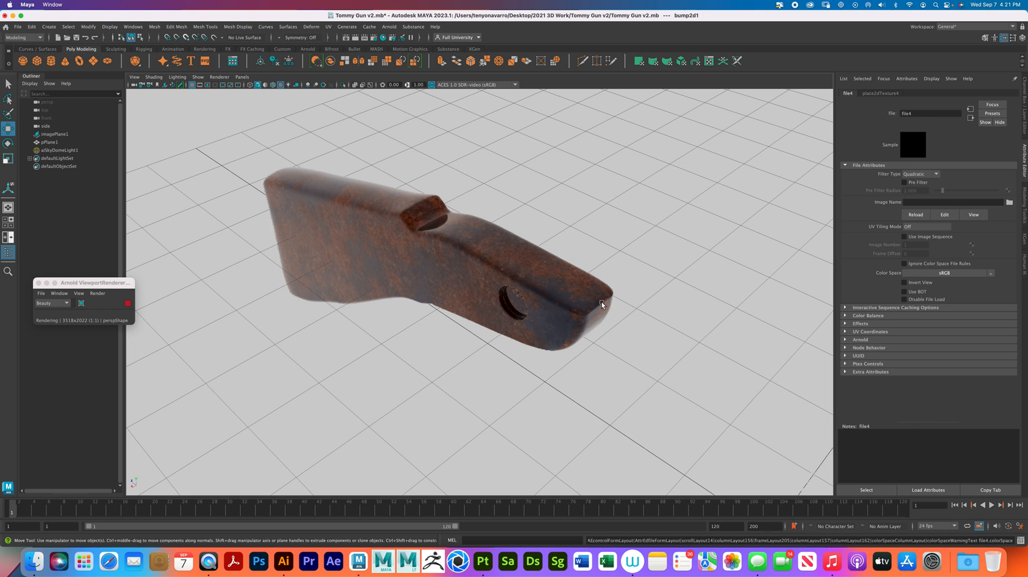
- Reopen the file node of the stock material's bump mapping, reload lambert1_Height.png from tommy gun butt textures, and inspect the stock's side
left_click(601, 302)
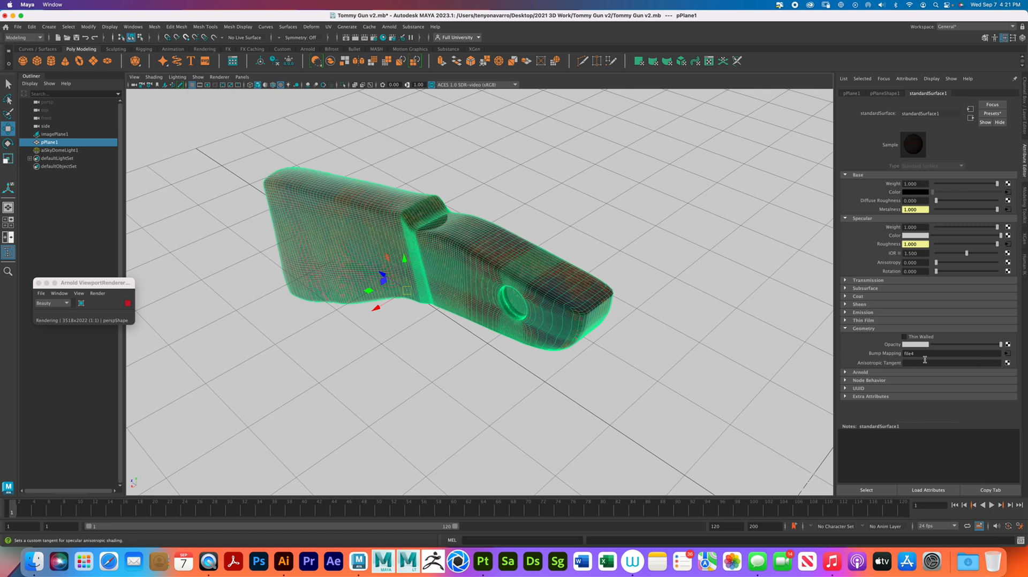
left_click(1007, 354)
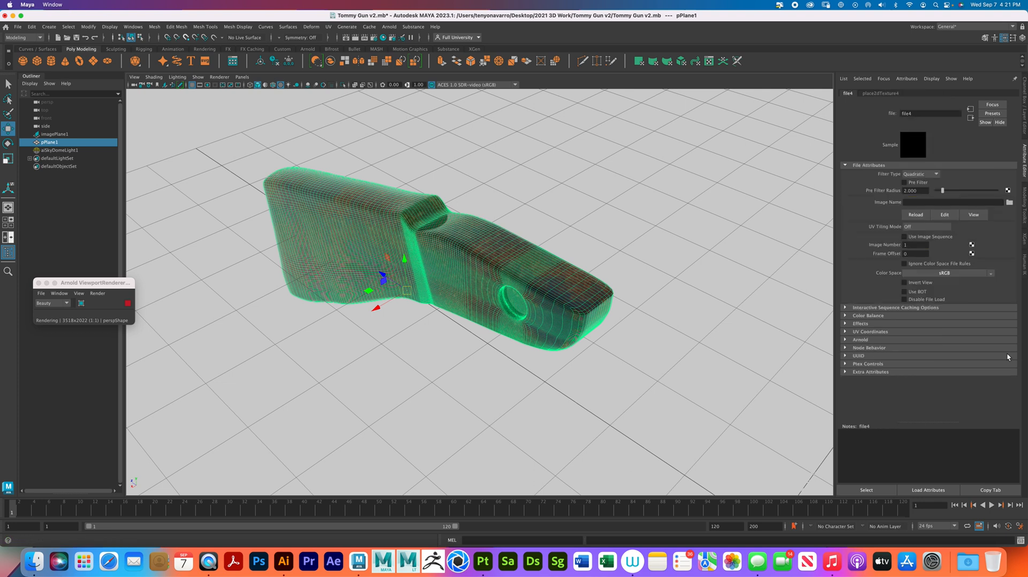
left_click(1009, 202)
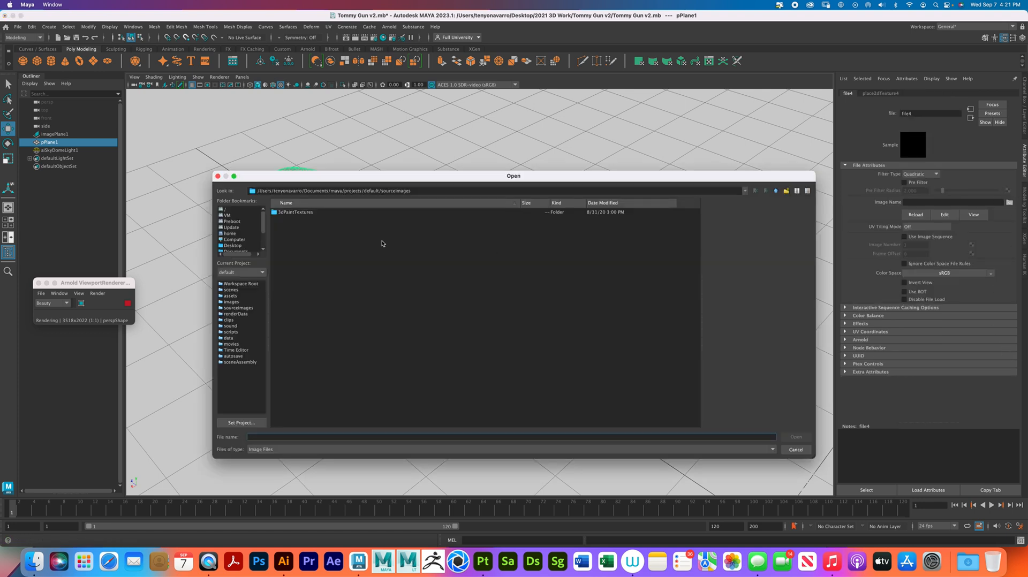
left_click(233, 246)
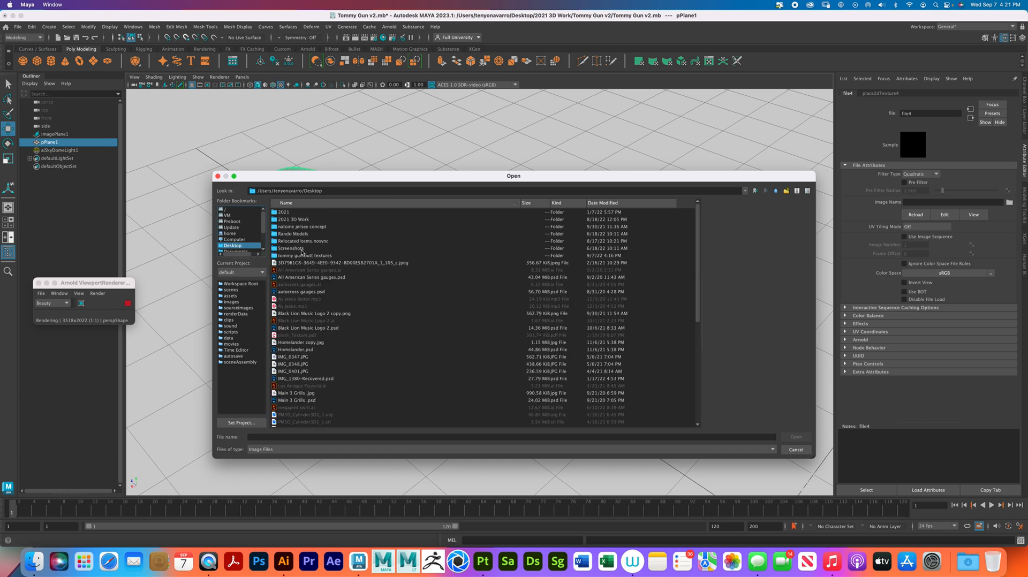
double_click(307, 256)
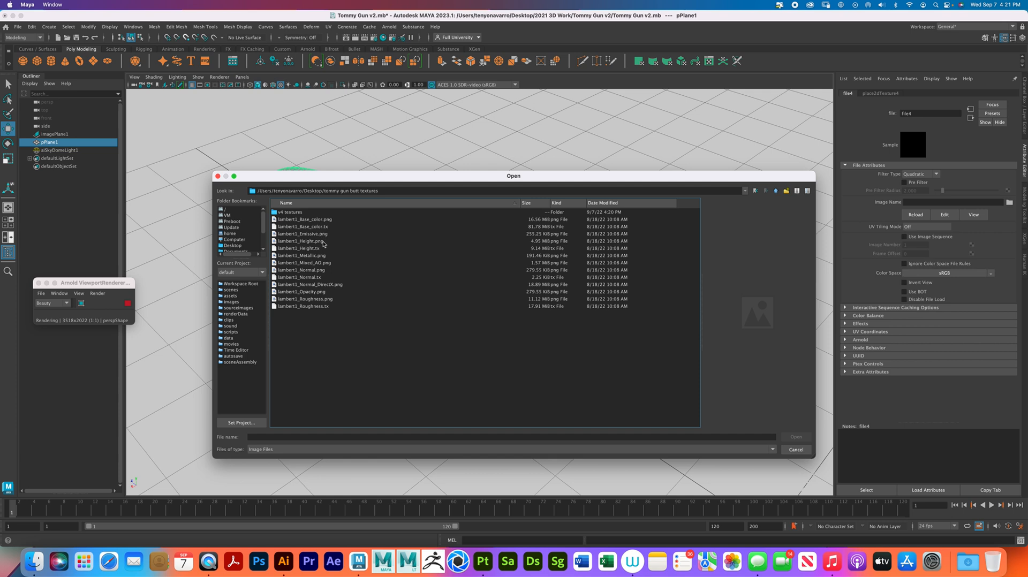
left_click(323, 242)
left_click(789, 435)
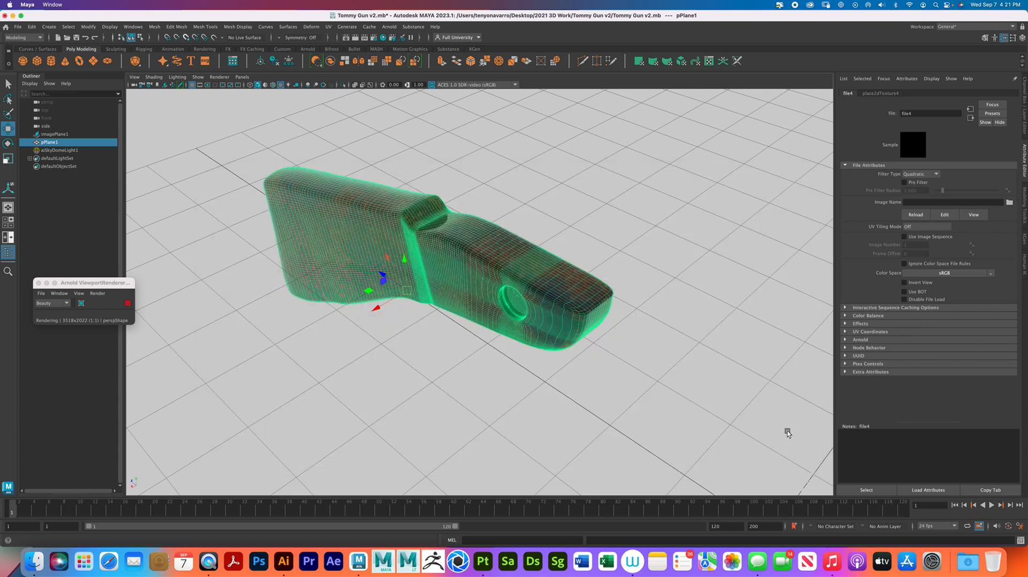
left_click(669, 288)
left_click_drag(402, 343, 436, 343, "alt")
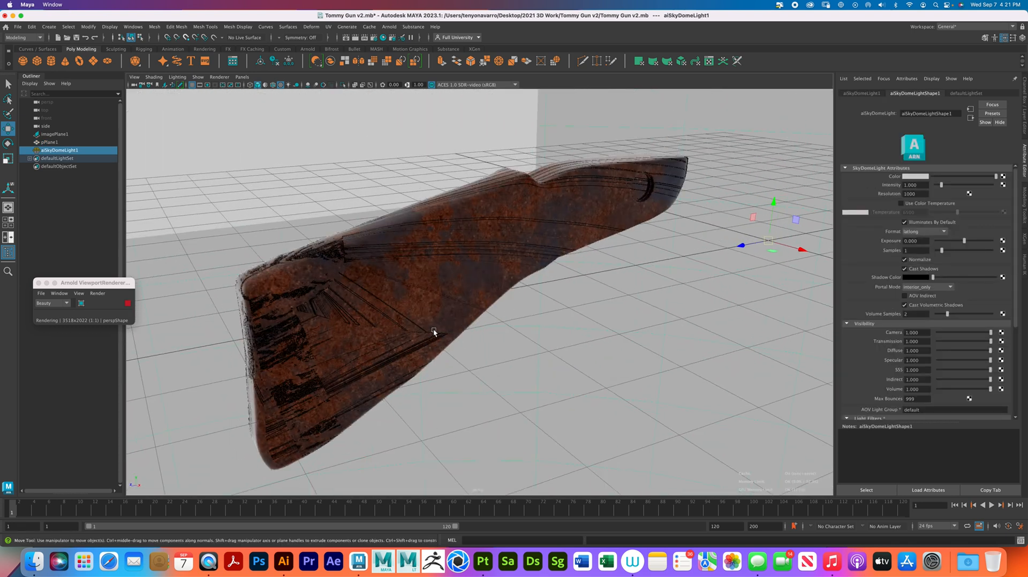
- Undo the bump image, the skydome light and the stock's material setup, back to the stock with its default lambert1 material
left_click(434, 331)
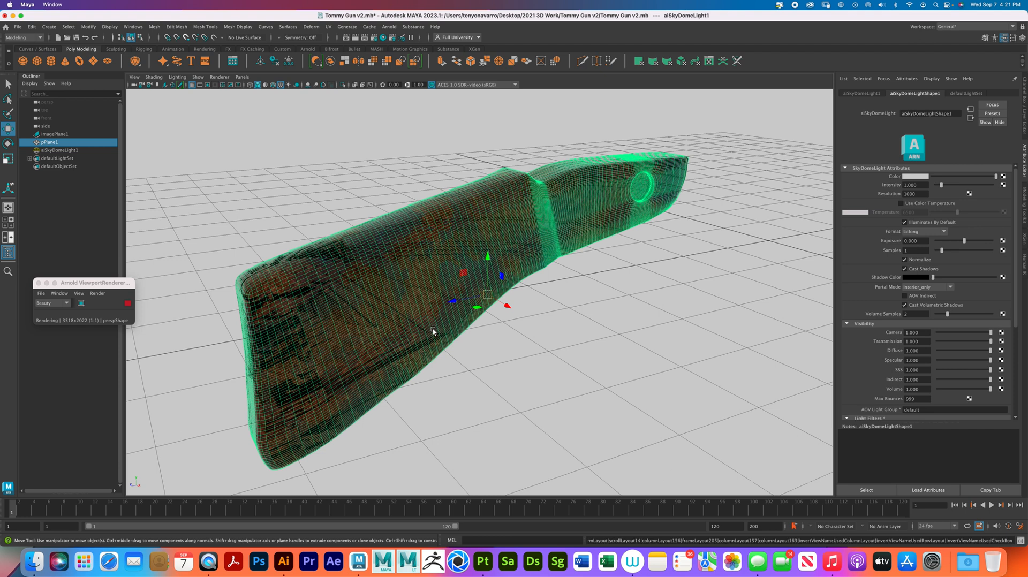
key("super+z")
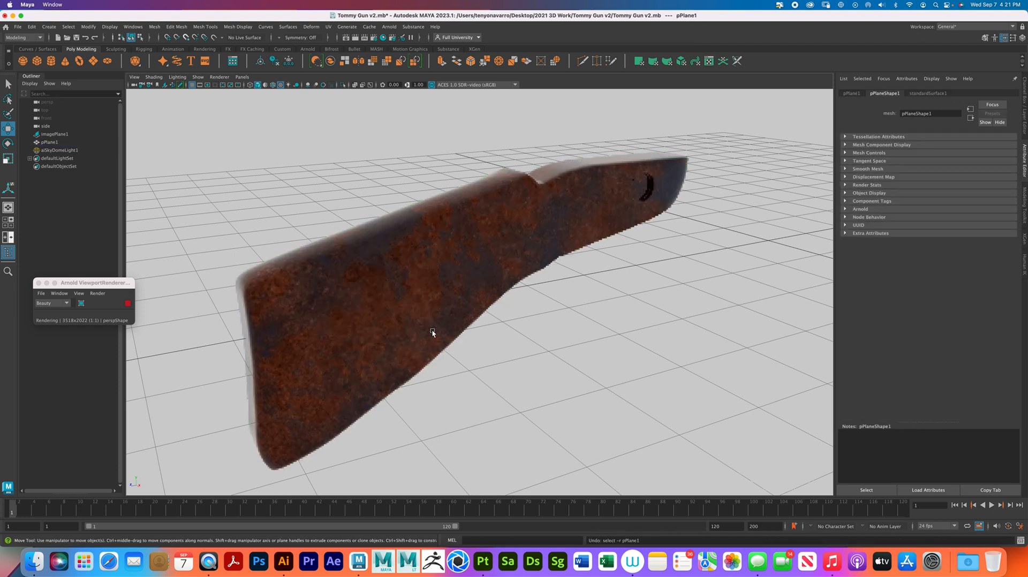
key("super+z")
key("super+z")
key("super+z")
key("super+z")
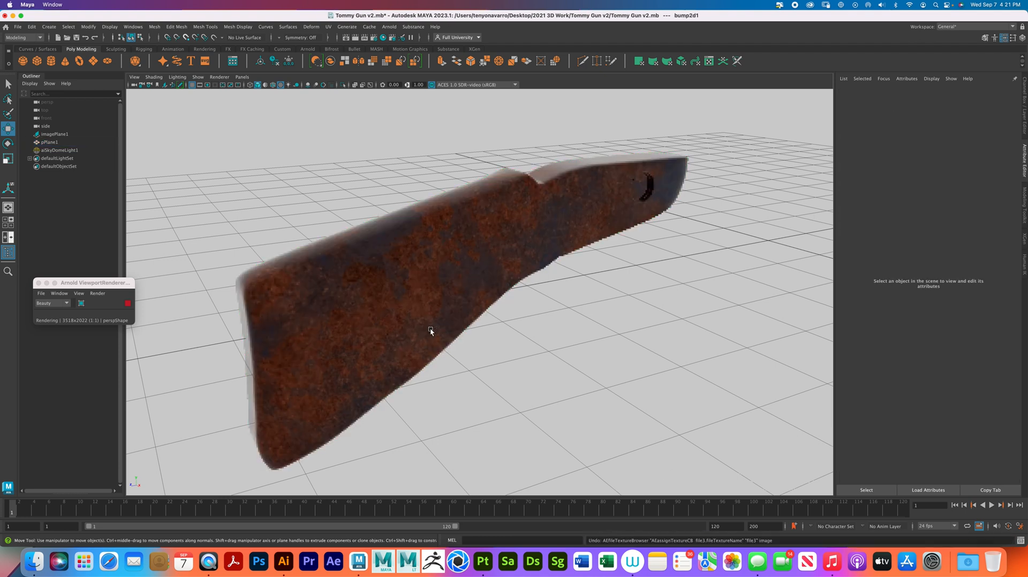
key("super+z")
key("super+z")
key("super+z")
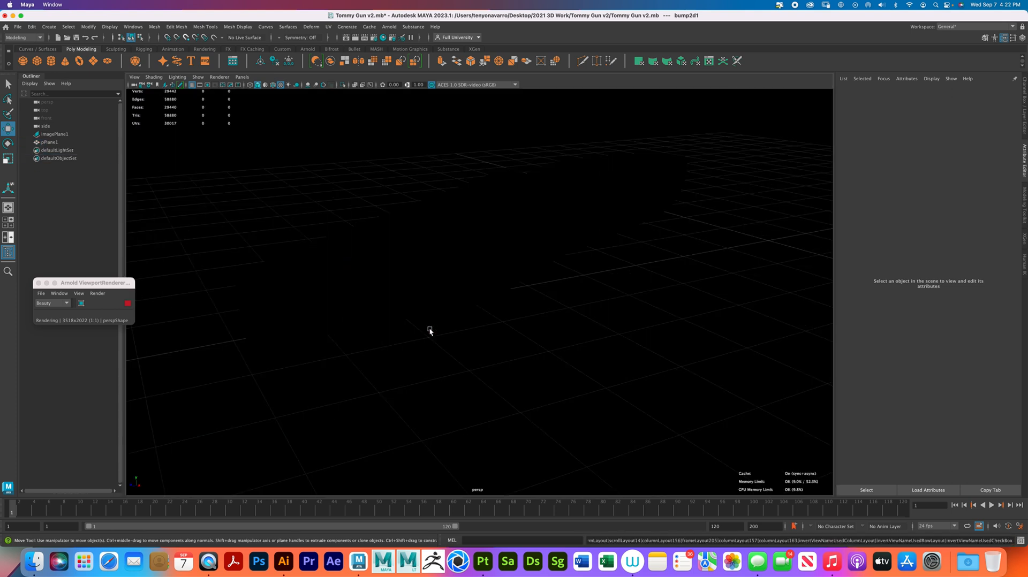
key("super+z")
key("super+z")
key("super+z")
key("super+z")
key("super+z")
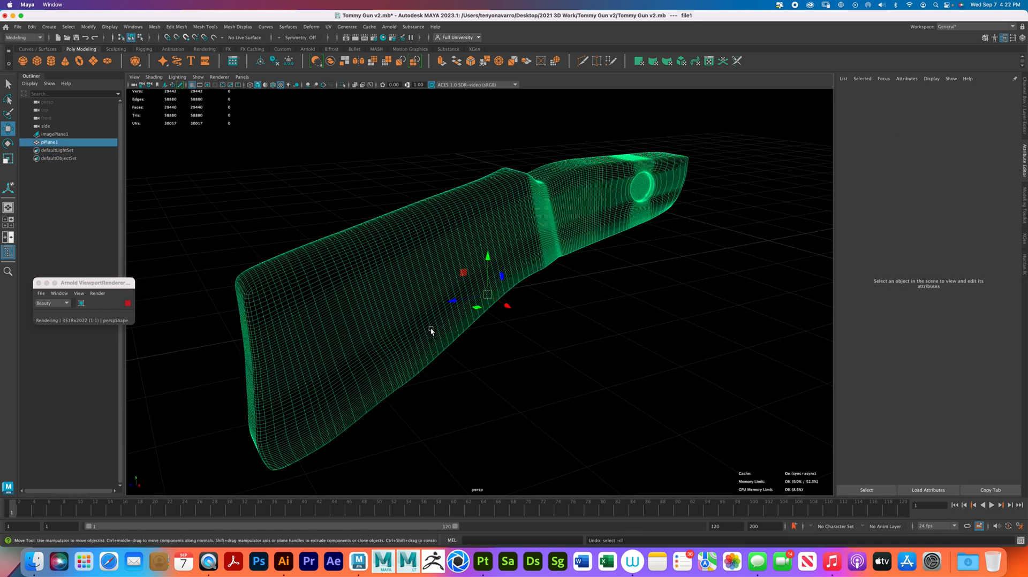
key("super+z")
key("super+z")
key("super+z")
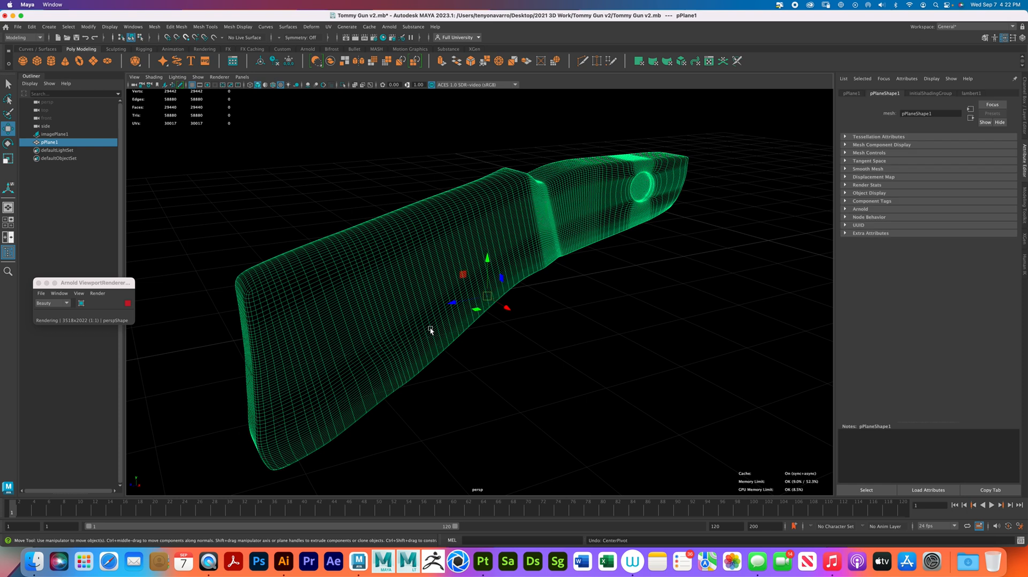
- Undo further back through the stock's UV layout, UV cuts and edge selections
key("super+z")
key("super+z")
key("super+z")
key("super+z")
key("super+z")
key("super+z")
key("super+z")
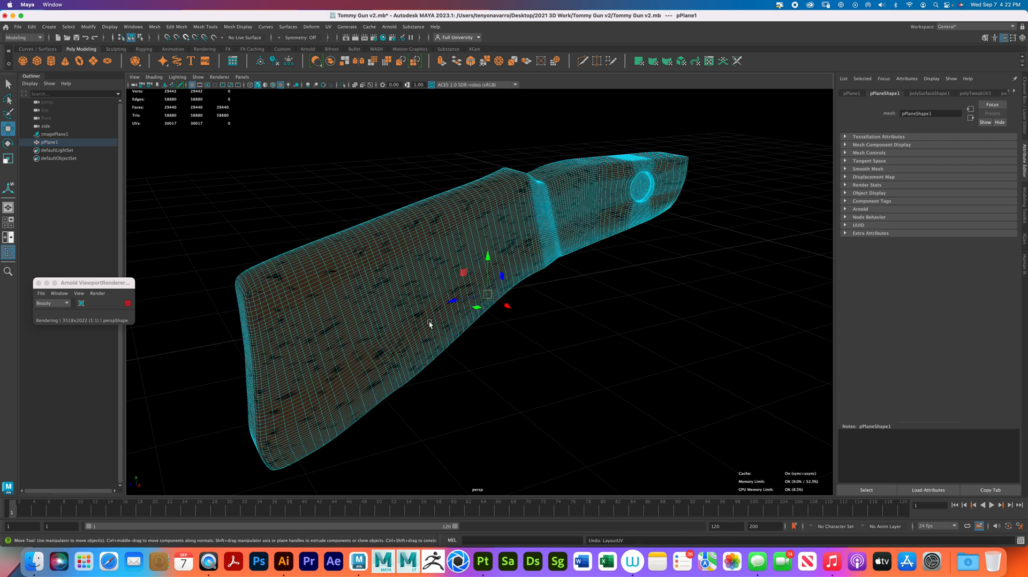
key("super+z")
key("super+z")
key("super+z")
key("super+z")
key("super+z")
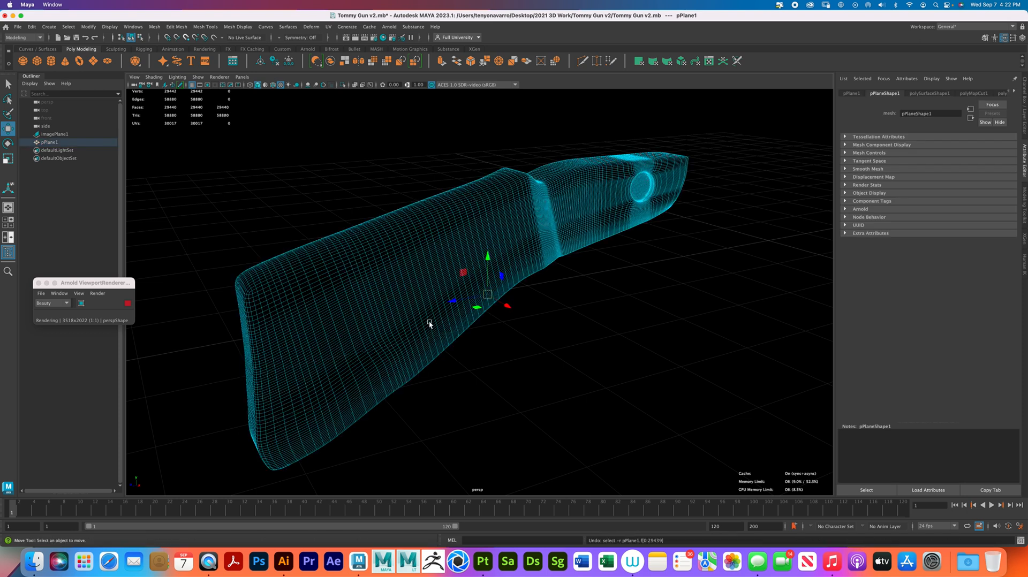
key("super+z")
key("super+z")
key("super+z")
key("super+z")
key("super+z")
key("super+z")
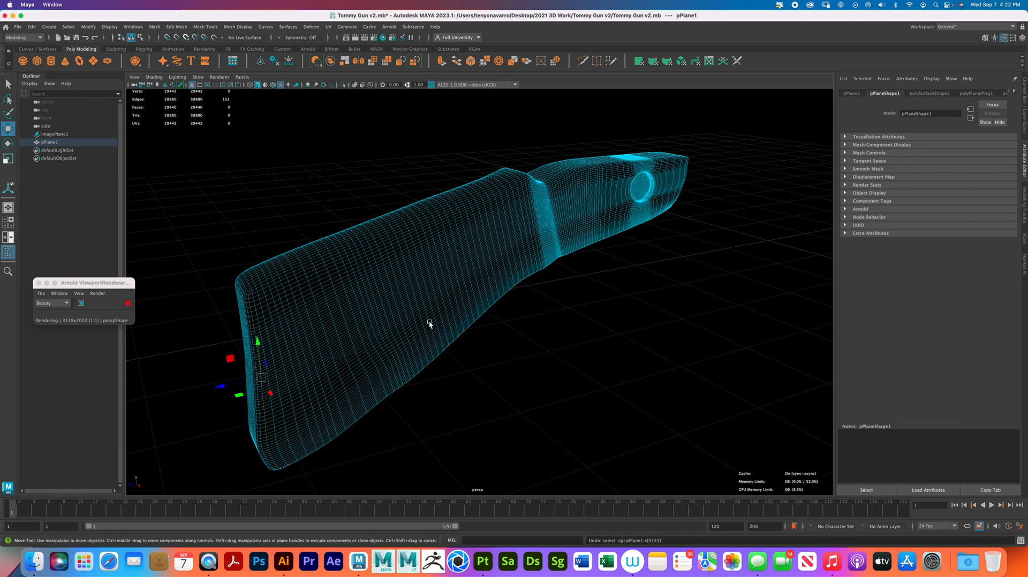
- Redo the stock's UV cuts and UV layout, stopping at the whole stock selected with its default material
key("super+shift+z")
key("super+shift+z")
key("super+shift+z")
key("super+shift+z")
key("super+shift+z")
key("super+shift+z")
key("super+shift+z")
key("super+shift+z")
key("super+shift+z")
key("super+shift+z")
key("super+shift+z")
key("super+shift+z")
key("super+shift+z")
key("super+shift+z")
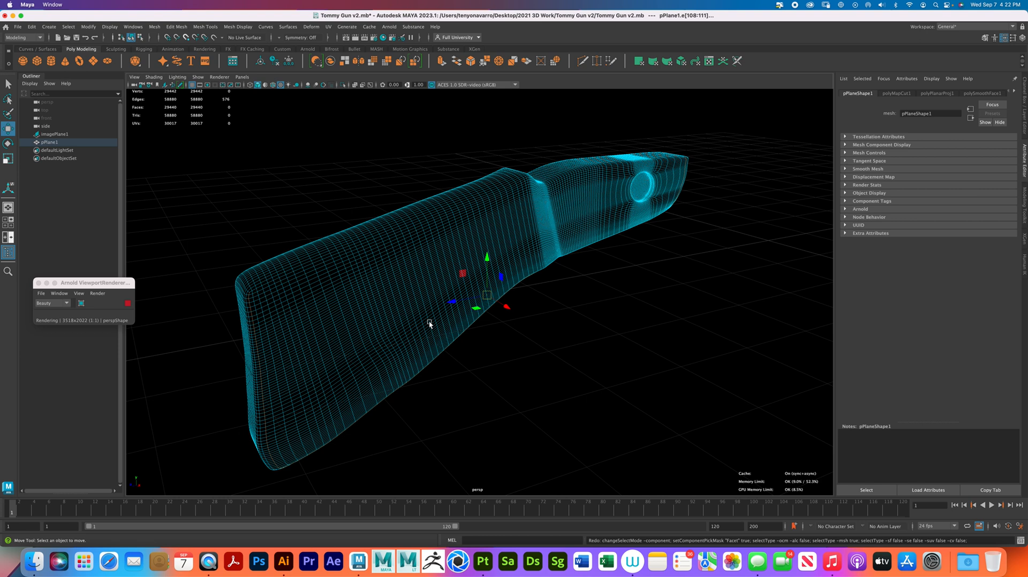
key("super+shift+z")
key("super+shift+z")
key("super+shift+z")
key("super+shift+z")
key("super+shift+z")
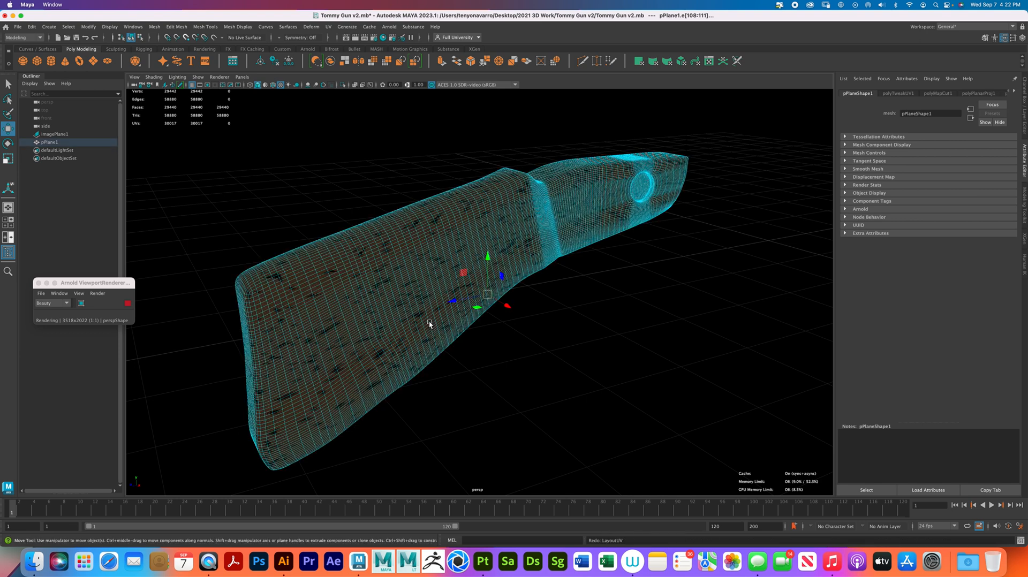
key("super+shift+z")
key("super+shift+z")
key("super+shift+z")
key("super+shift+z")
key("super+shift+z")
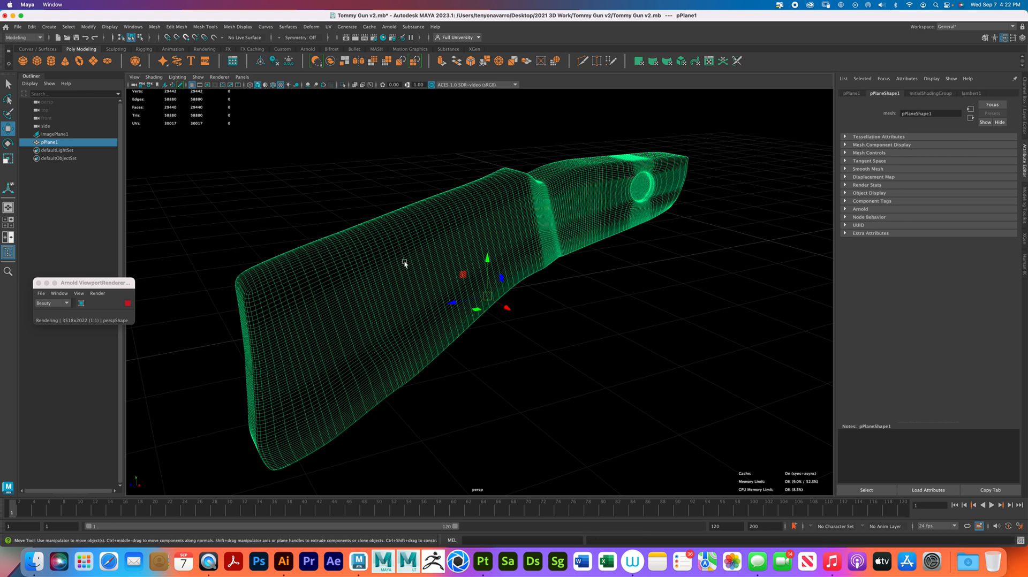
- Assign a new Arnold aiStandardSurface material to the stock
left_click(230, 170)
left_click(275, 145)
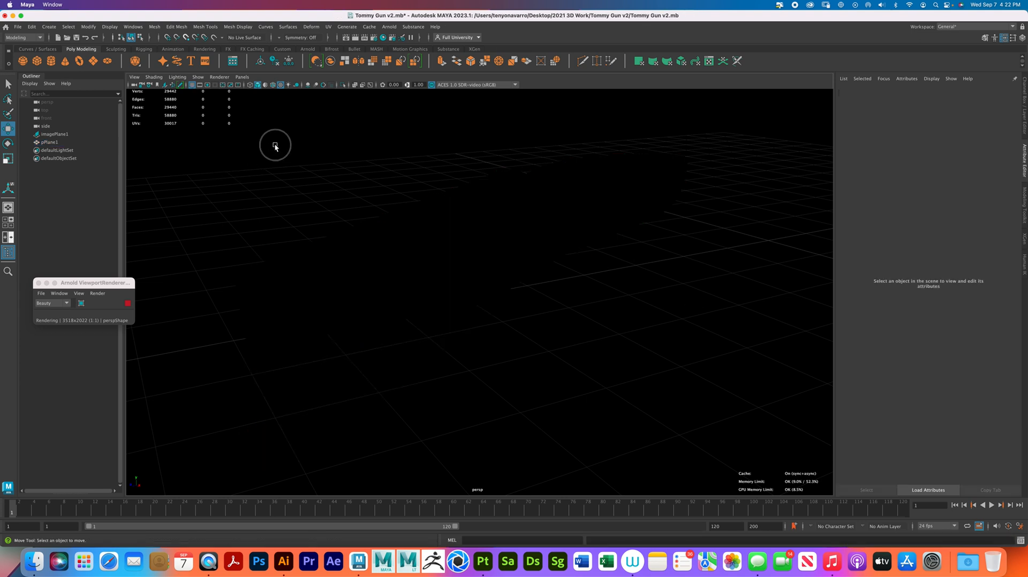
left_click(391, 270)
right_click_drag(389, 269, 386, 475)
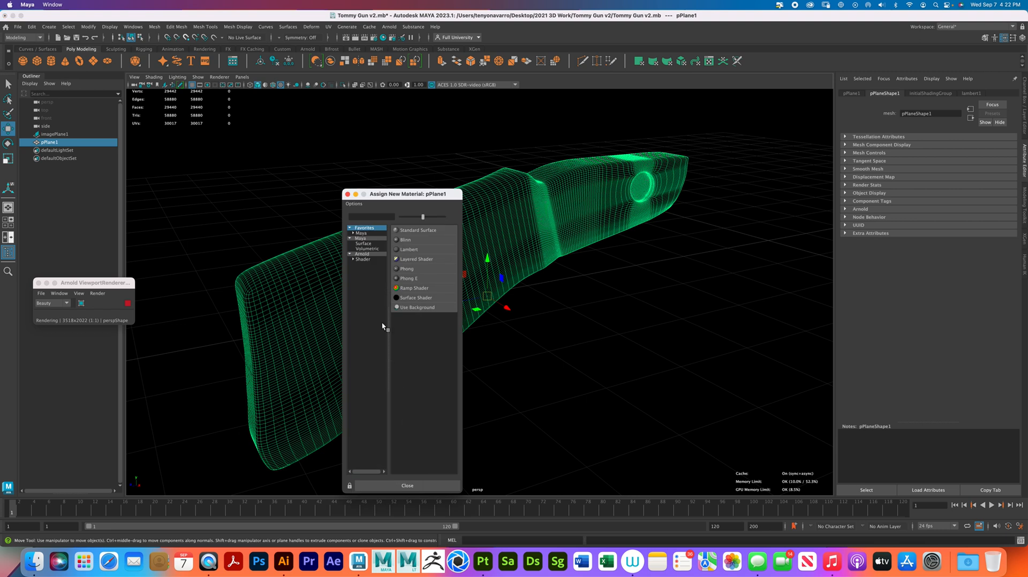
left_click(375, 253)
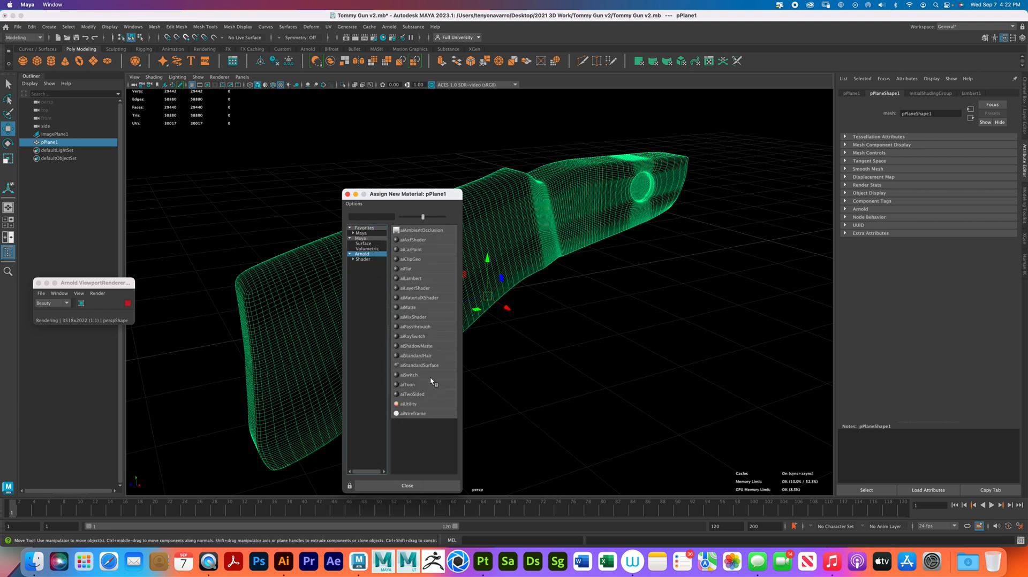
left_click(426, 365)
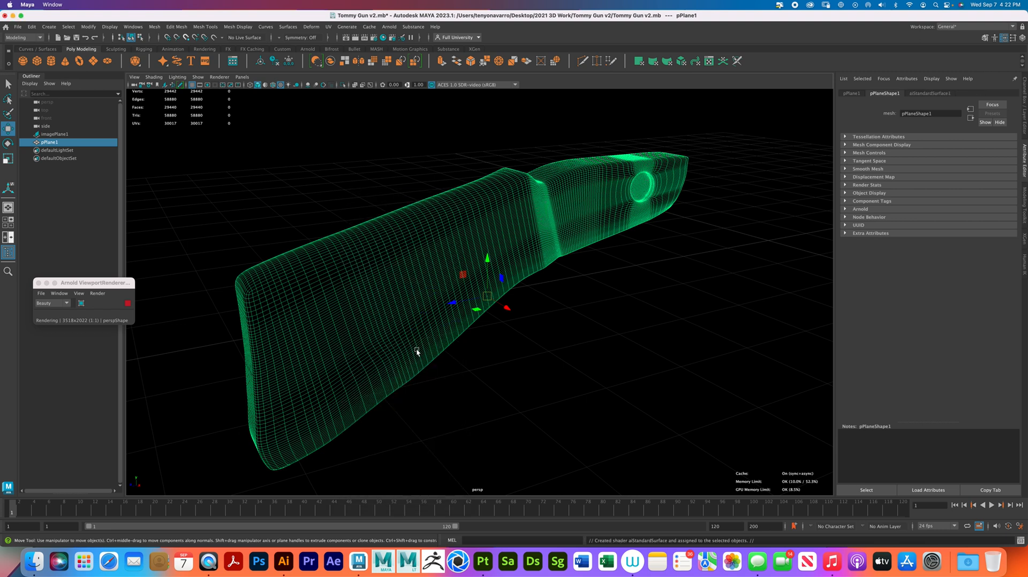
- Add an Arnold Skydome Light to the scene and look through its attributes
left_click(389, 27)
mouse_move(448, 68)
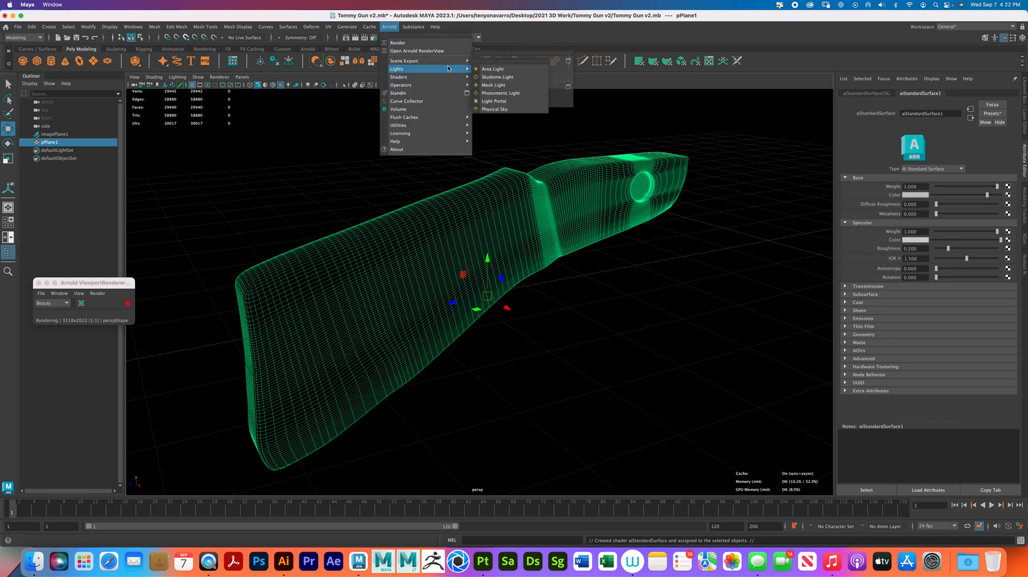
left_click(509, 77)
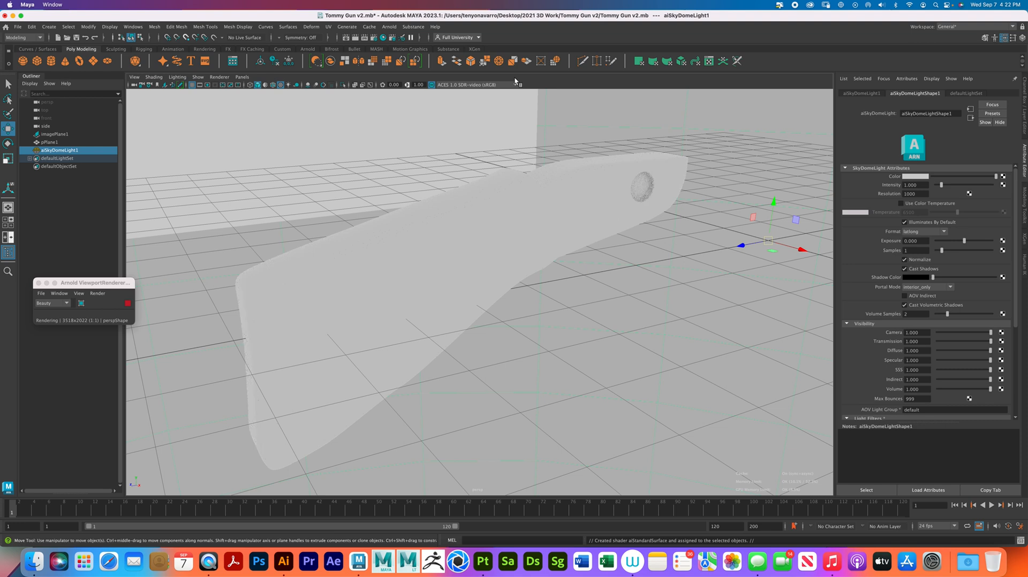
scroll(908, 333, "down", 3)
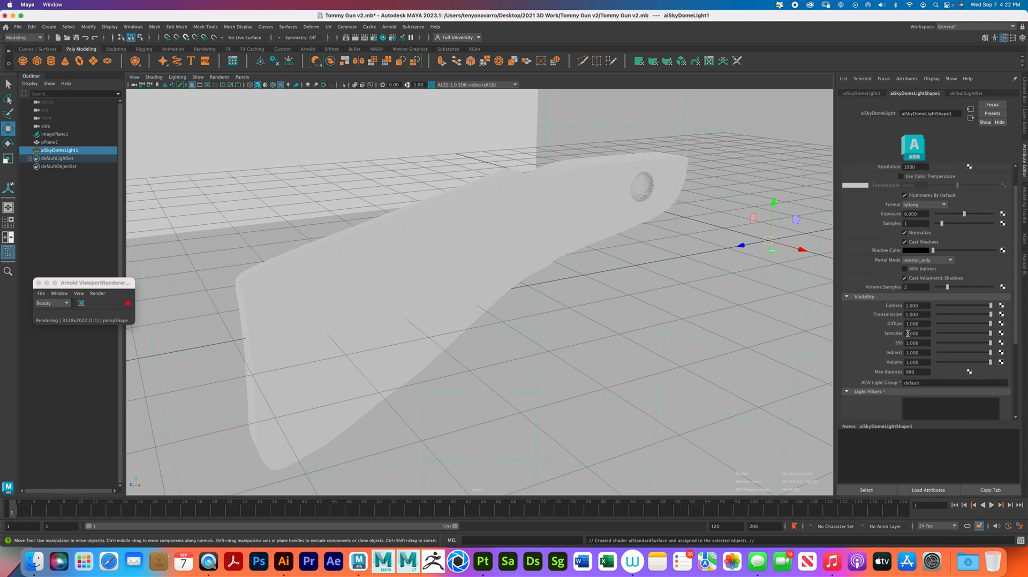
scroll(907, 333, "up", 3)
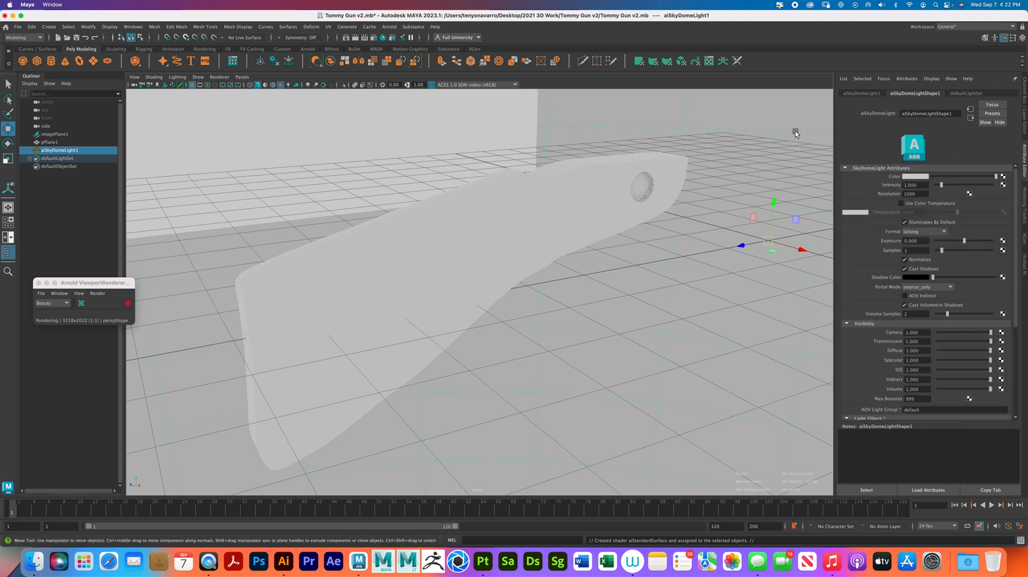
- Connect a File texture to the Bump Mapping of the stock's aiStandardSurface1 material and open its file node
left_click(539, 207)
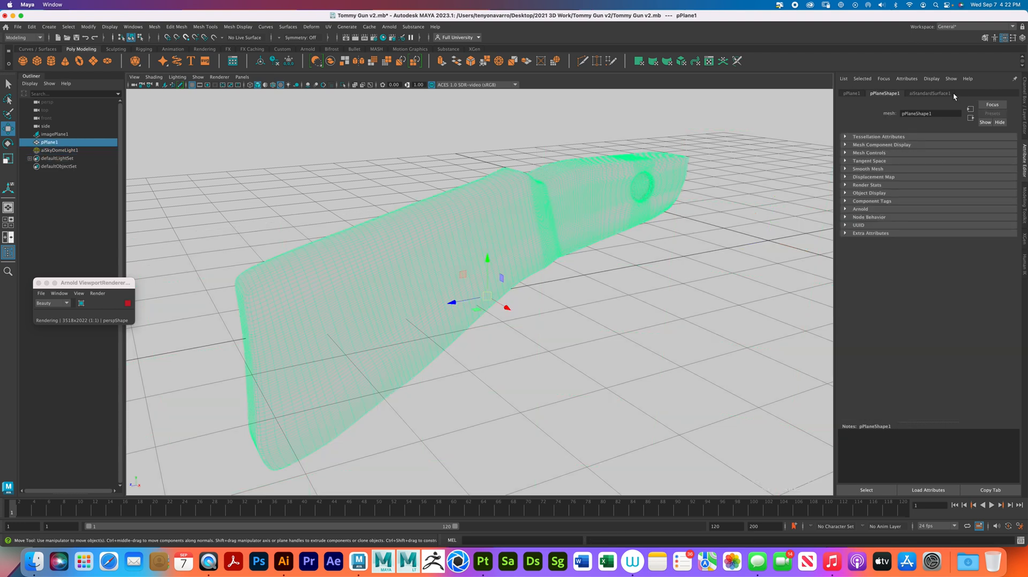
left_click(935, 94)
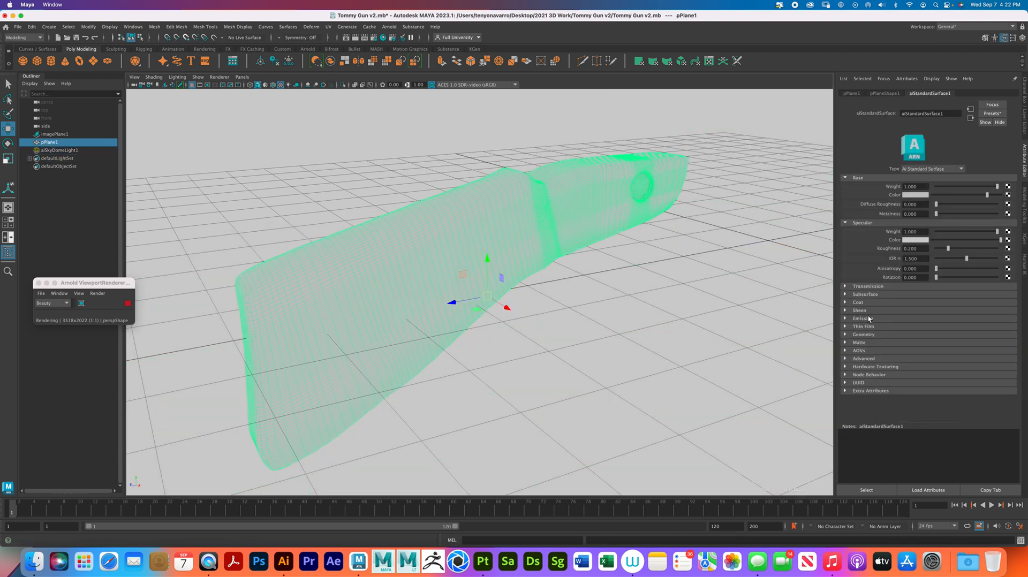
left_click(846, 335)
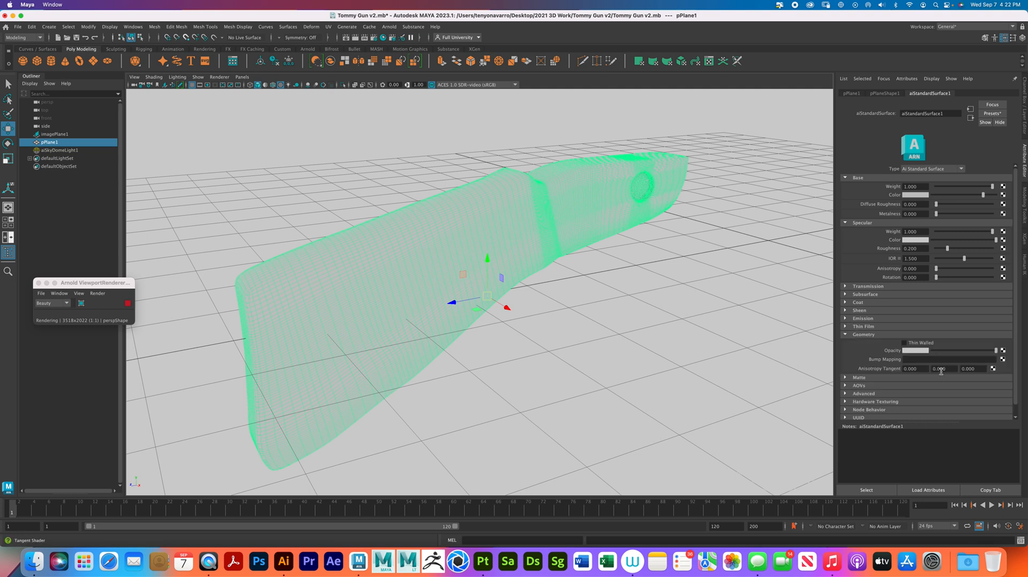
left_click(1002, 360)
left_click(441, 262)
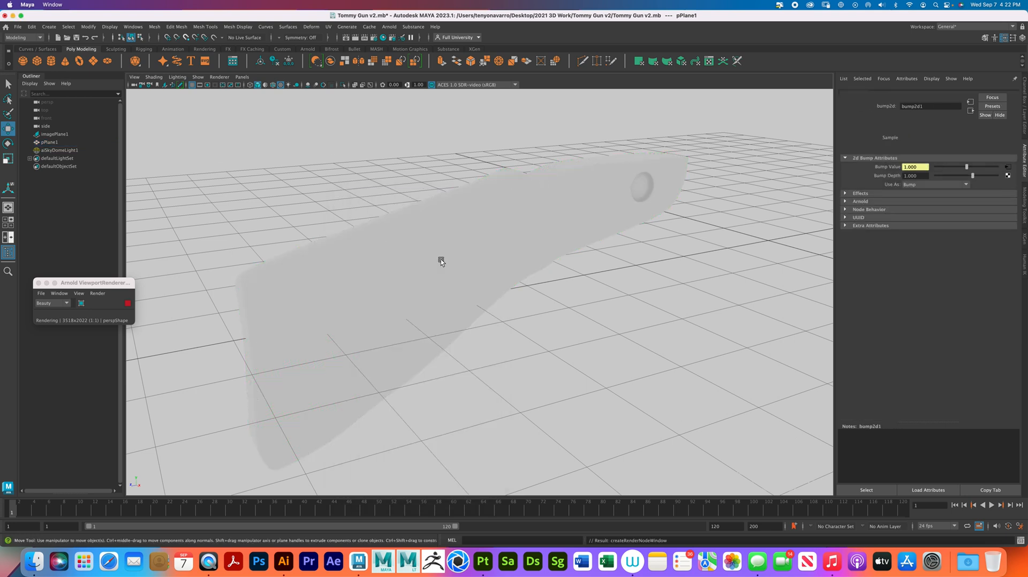
left_click(1008, 174)
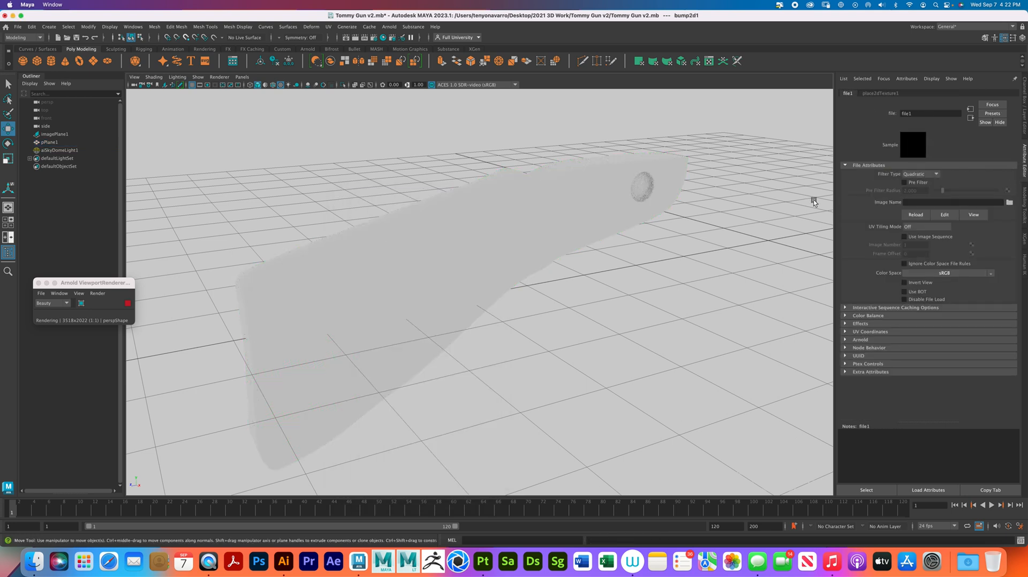
- Load lambert1_Height.png from the Desktop's tommy gun butt textures folder as the bump file node's image
left_click(1009, 203)
left_click(236, 245)
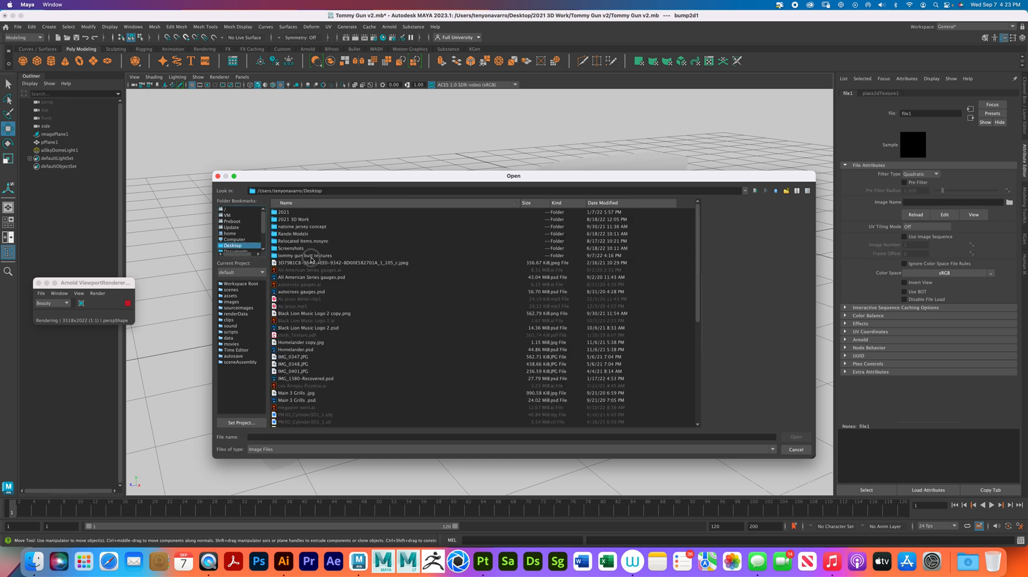
double_click(308, 256)
left_click(318, 249)
left_click(318, 242)
left_click(800, 435)
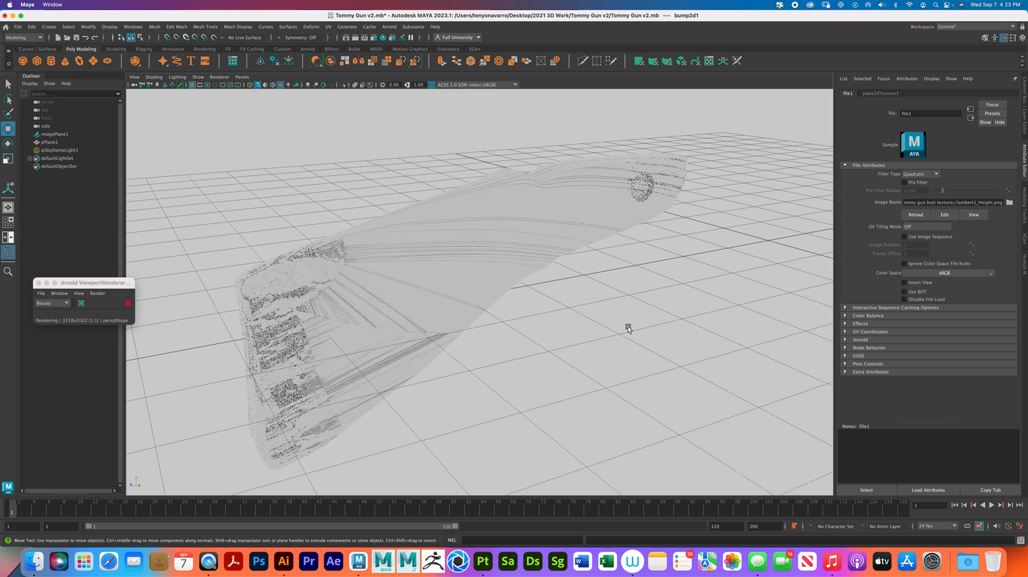
- Delete the stock mesh and import tommy gun butt example 4.fbx from the Desktop in its place
left_click(386, 233)
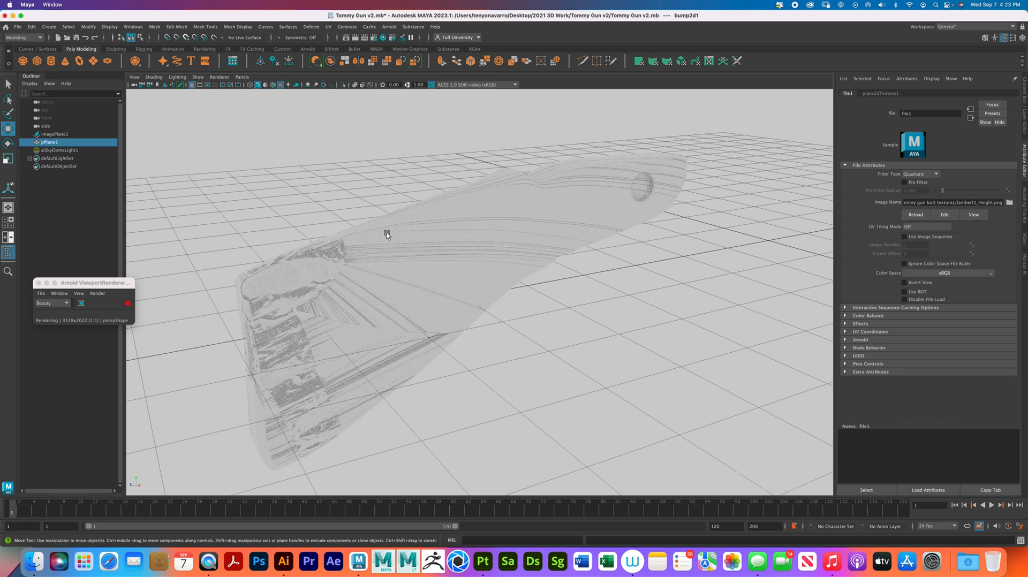
key("Delete")
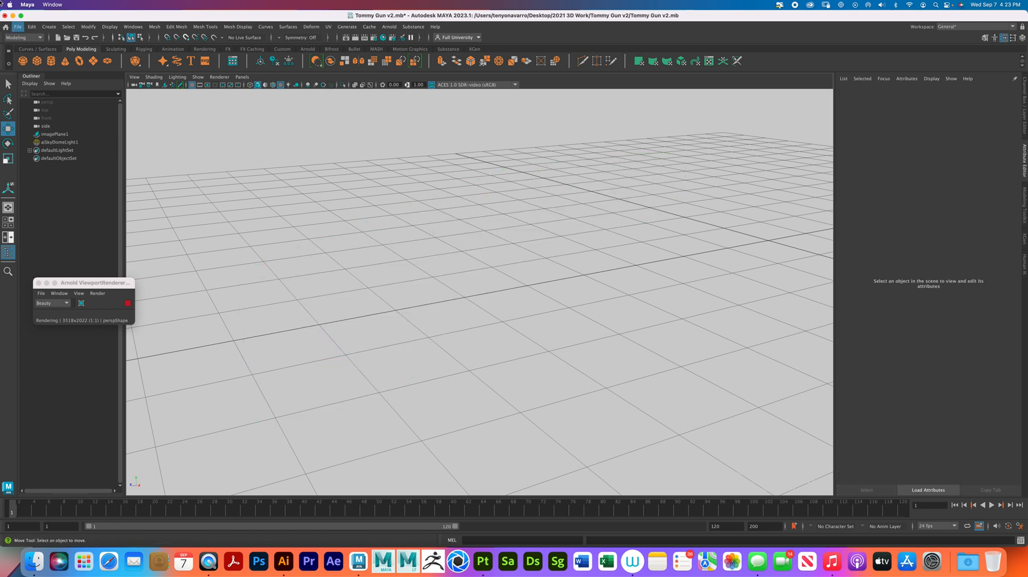
left_click(18, 27)
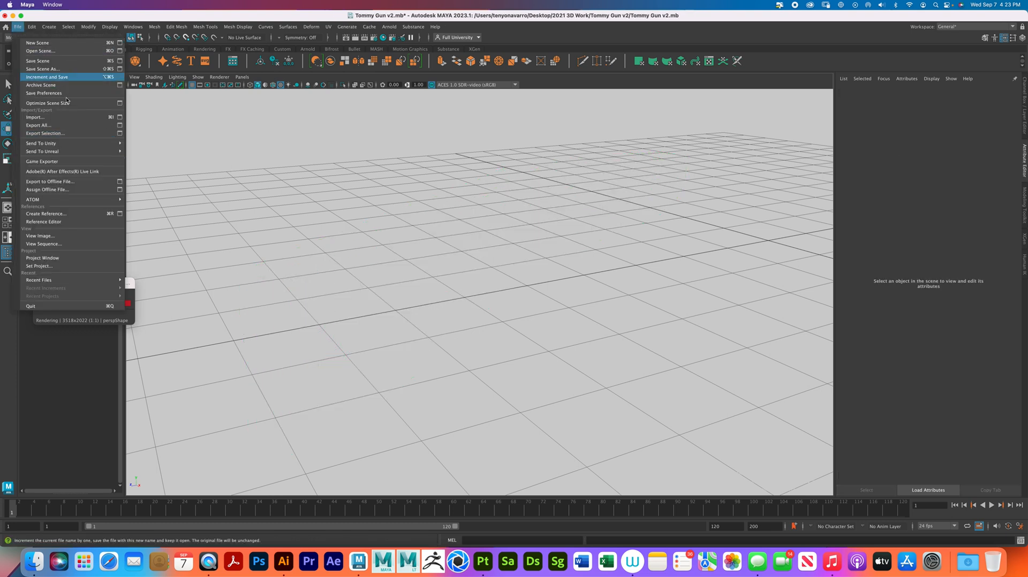
left_click(70, 117)
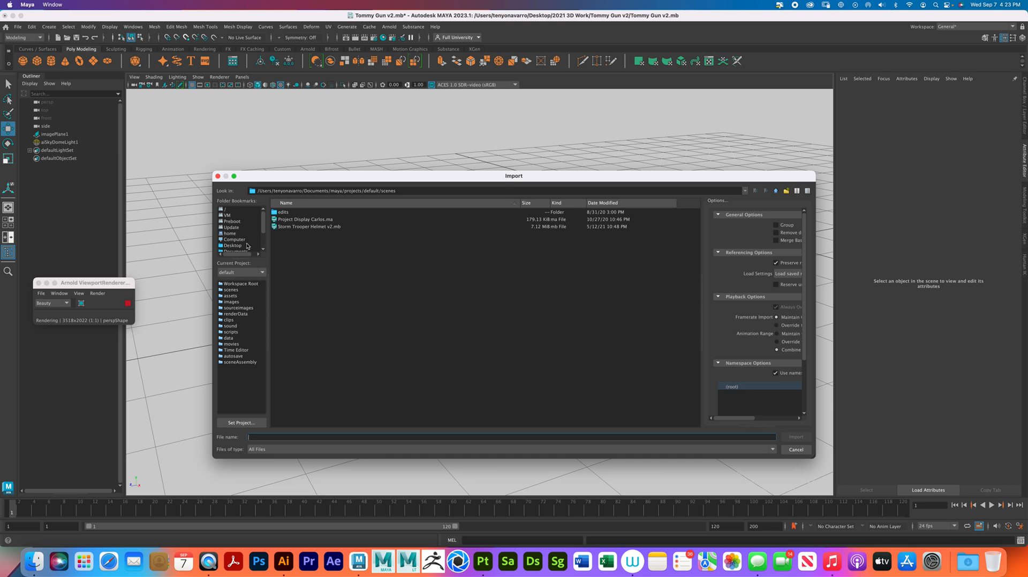
left_click(233, 245)
left_click(658, 203)
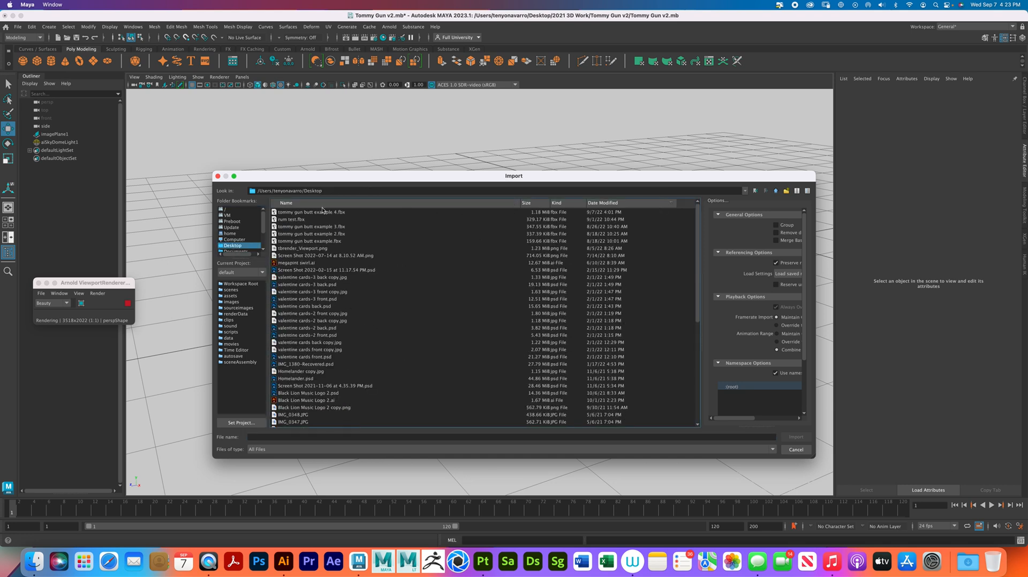
left_click(324, 213)
left_click(796, 437)
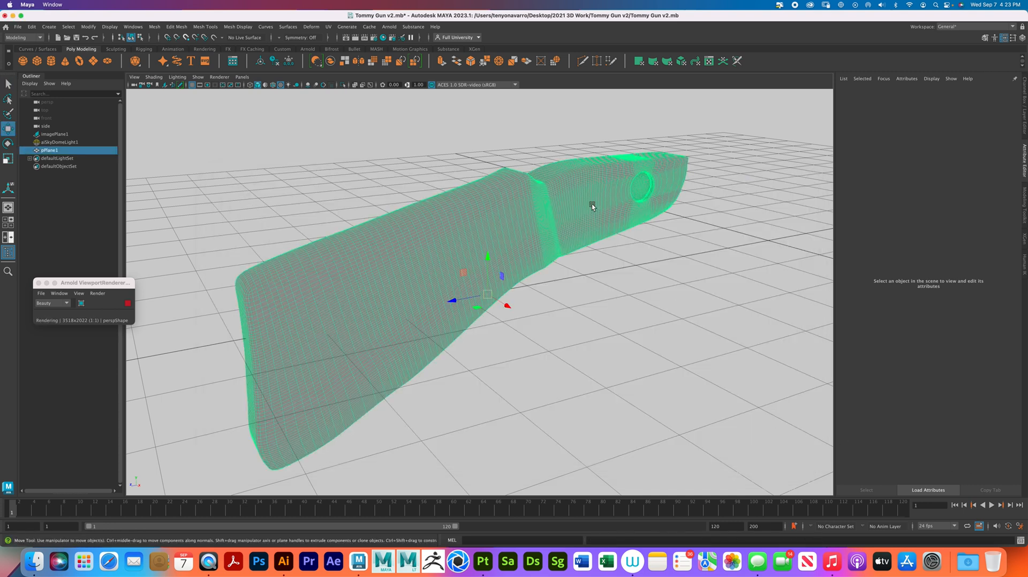
- Try assigning the existing aiStandardSurface1 material to the imported stock mesh
left_click(592, 204)
right_click(592, 204)
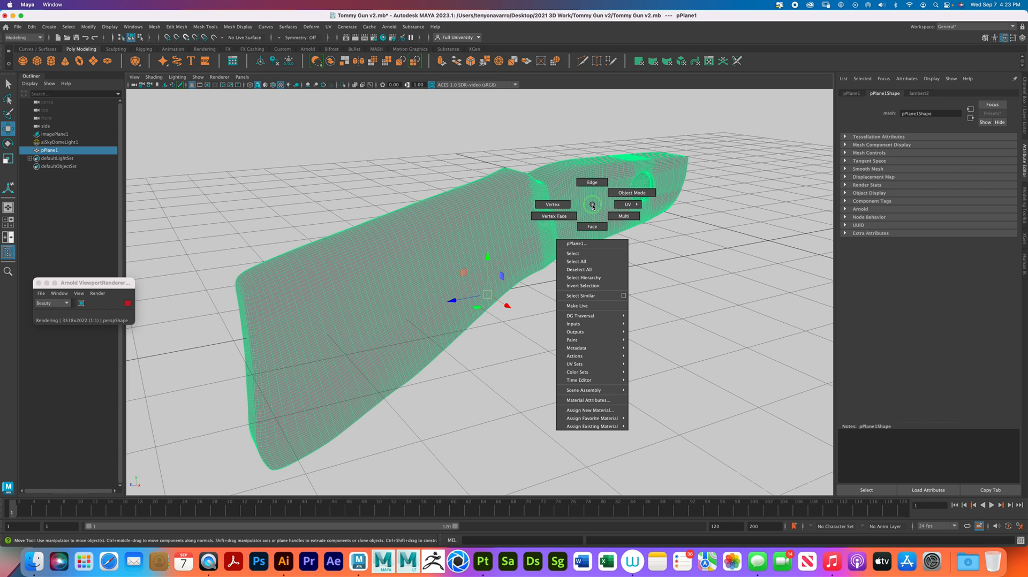
mouse_move(622, 427)
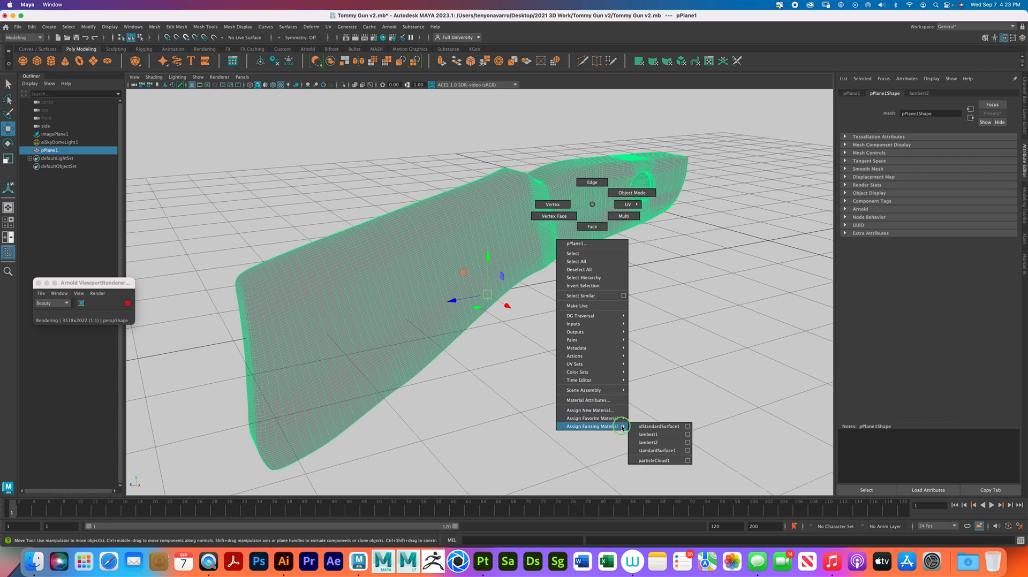
left_click(663, 428)
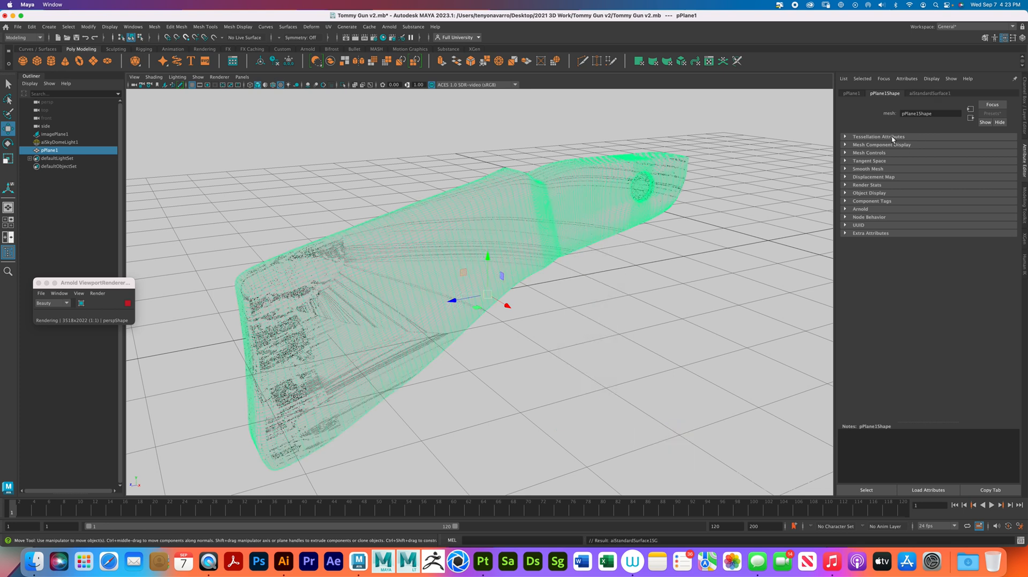
key("ctrl+z")
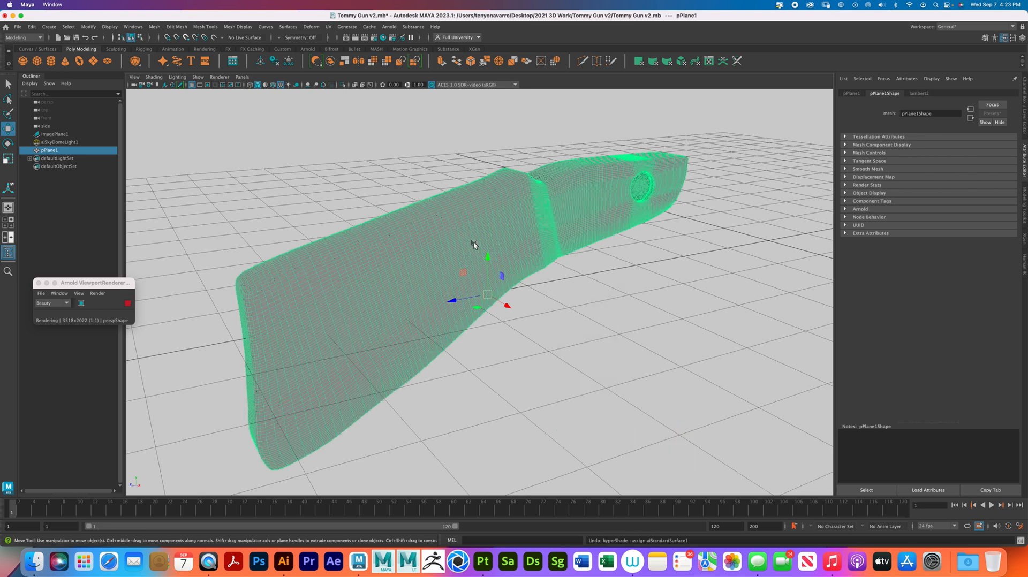
- Assign a new Arnold aiStandardSurface material to the imported stock mesh
right_click_drag(474, 242, 473, 454)
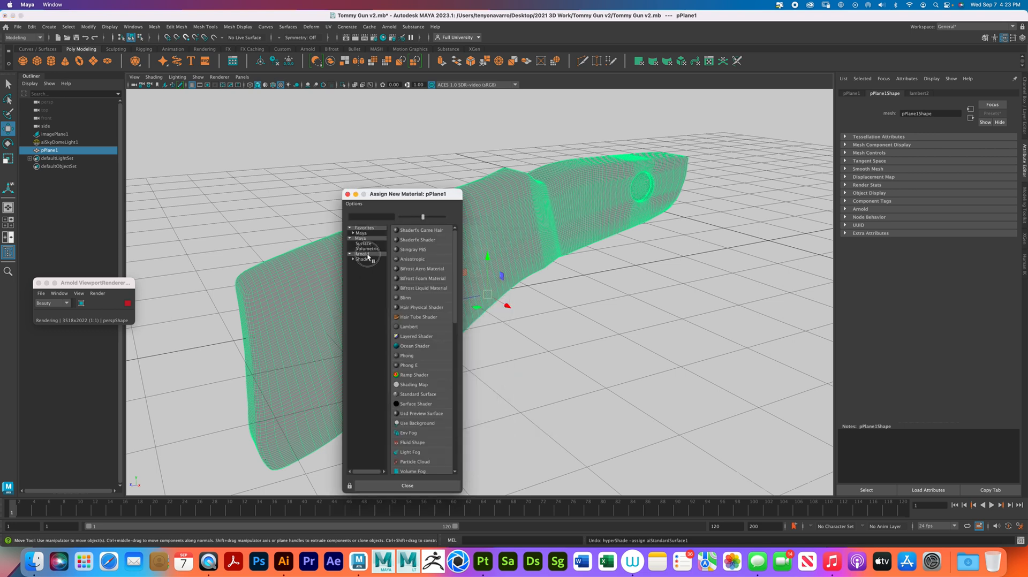
left_click(432, 365)
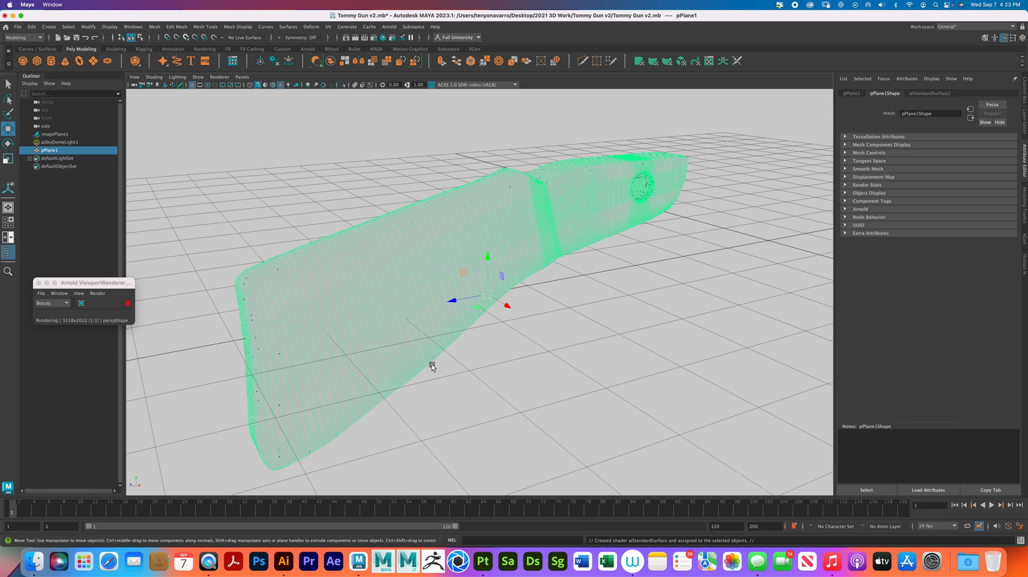
scroll(727, 131, "up", 1)
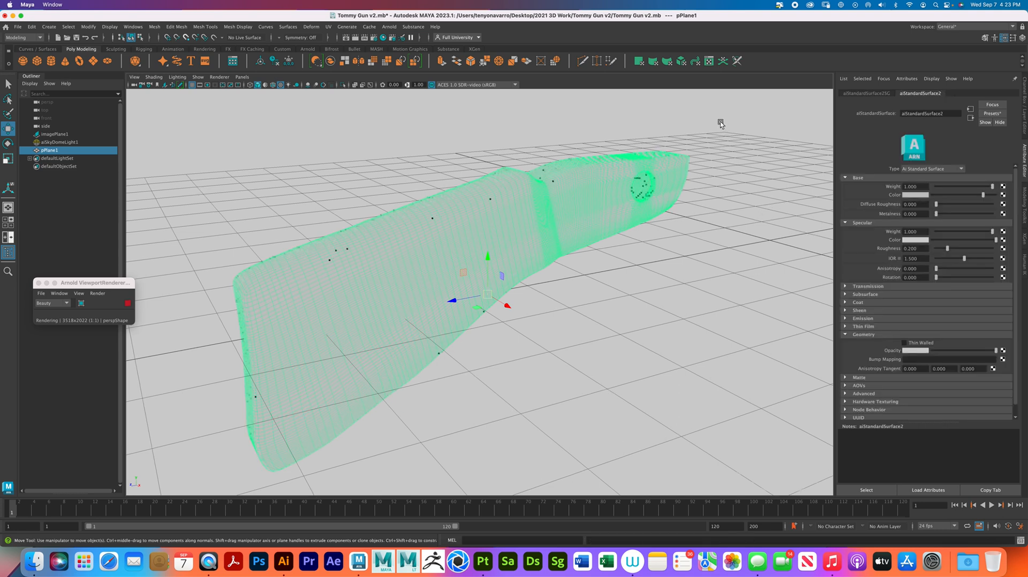
left_click(720, 121)
left_click(523, 216)
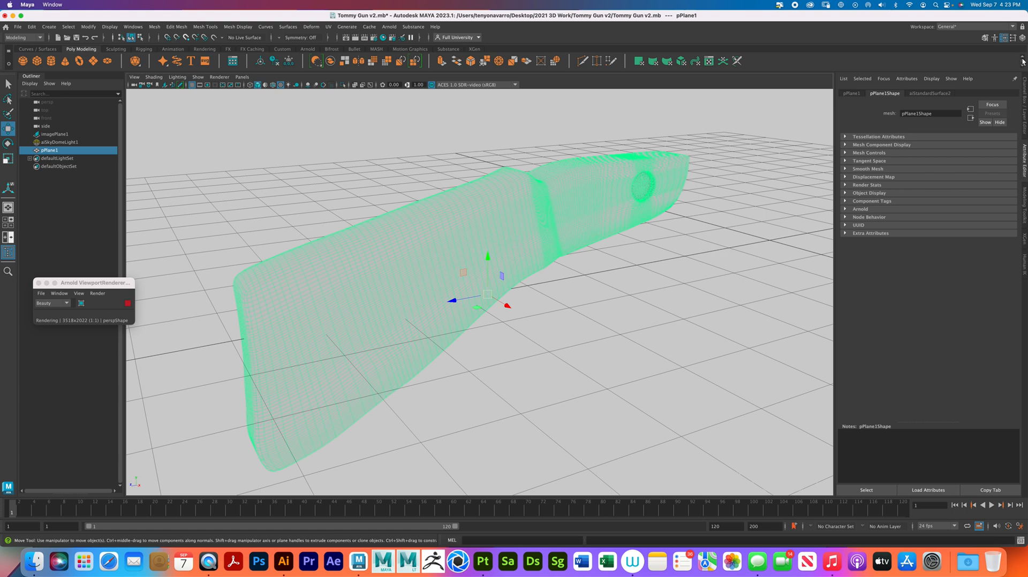
- Connect a File texture to aiStandardSurface2's Bump Mapping and load lambert1_Height.png from the v4 textures folder inside tommy gun butt textures
left_click(948, 93)
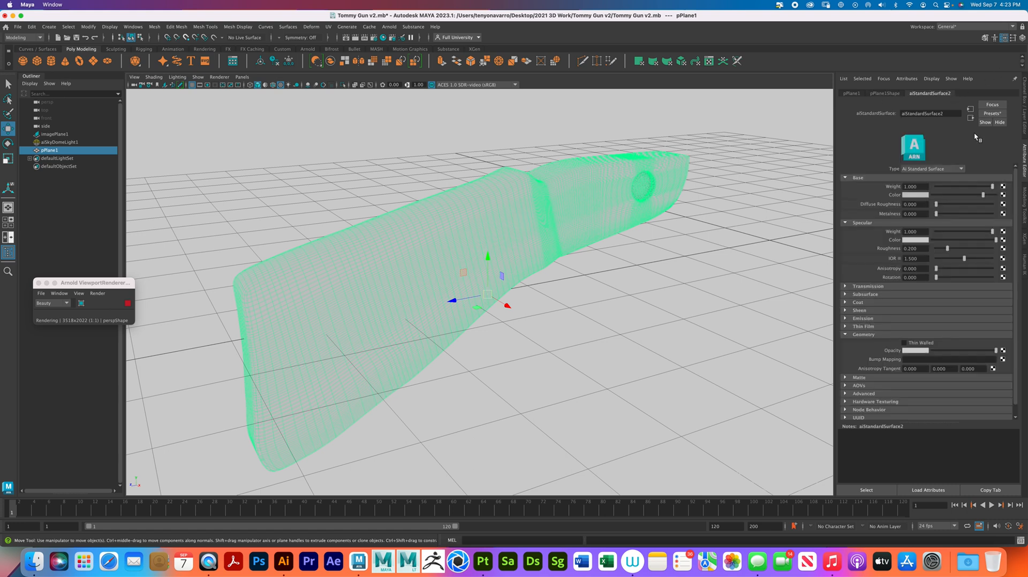
left_click(1003, 359)
left_click(445, 258)
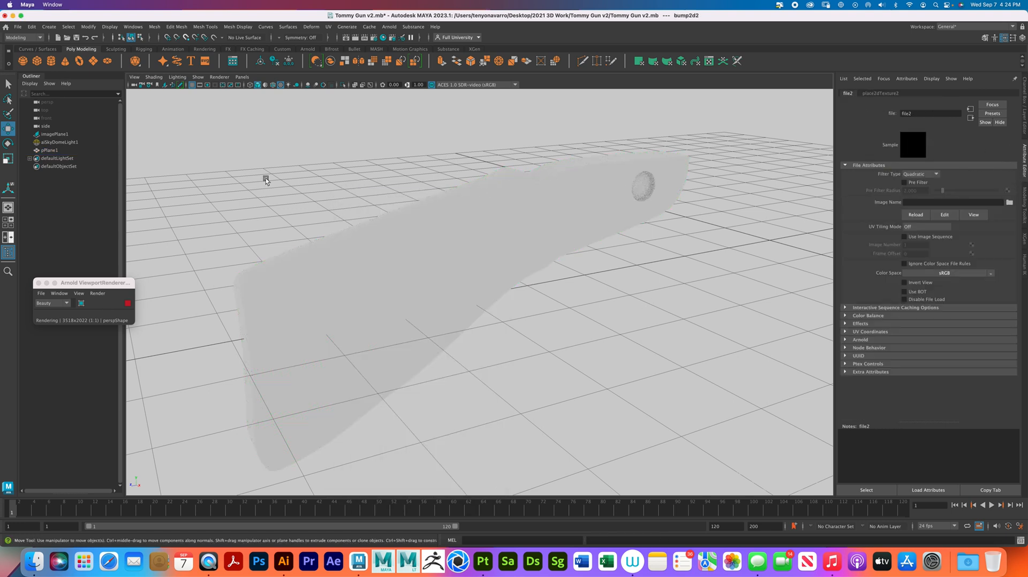
left_click(1009, 202)
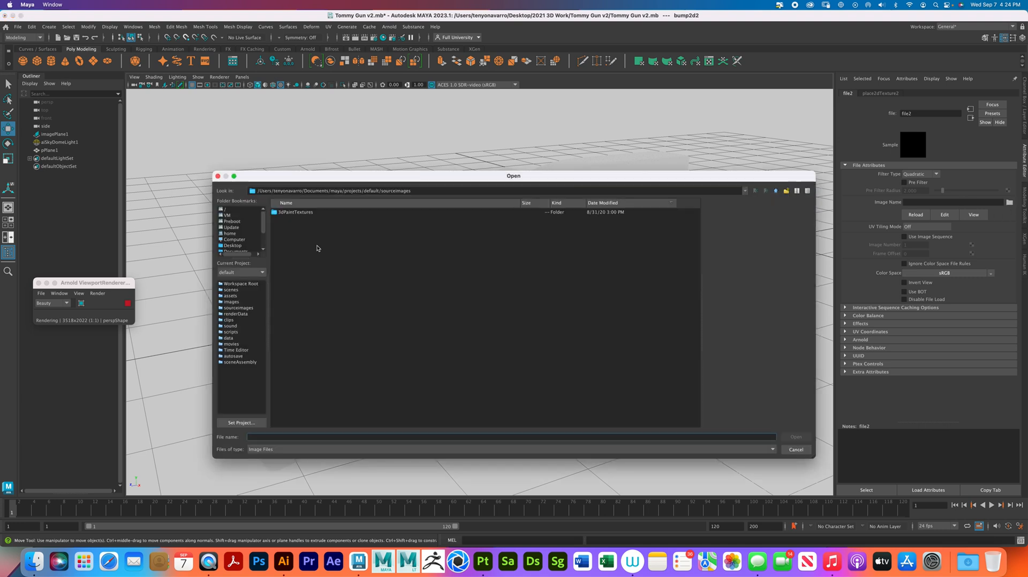
left_click(239, 247)
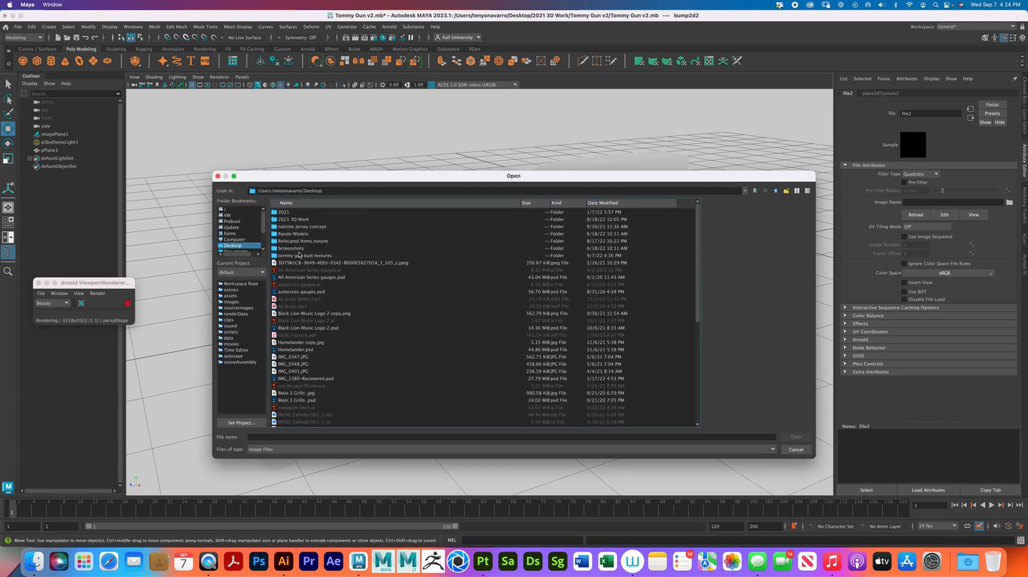
double_click(304, 255)
double_click(298, 215)
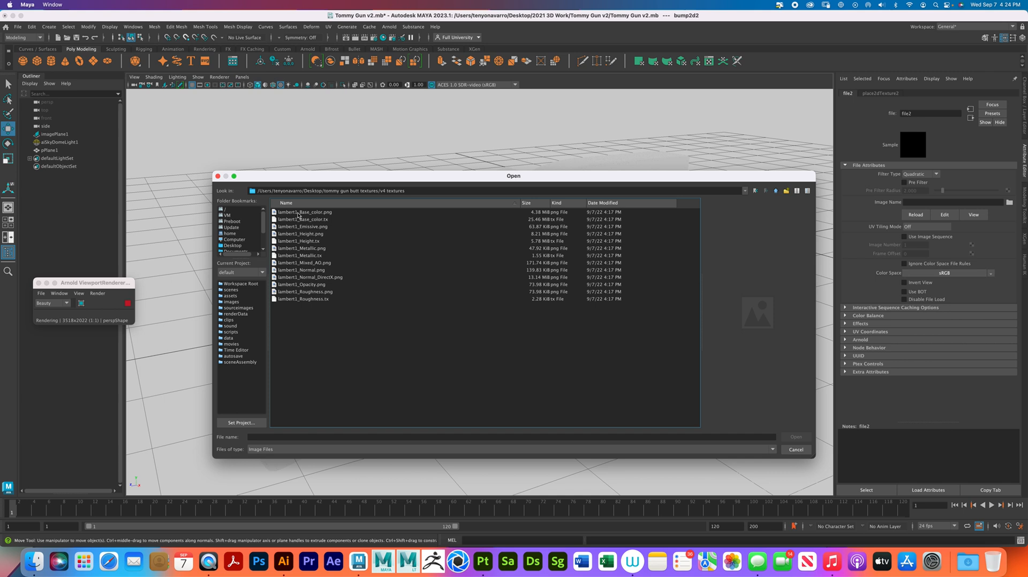
left_click(318, 235)
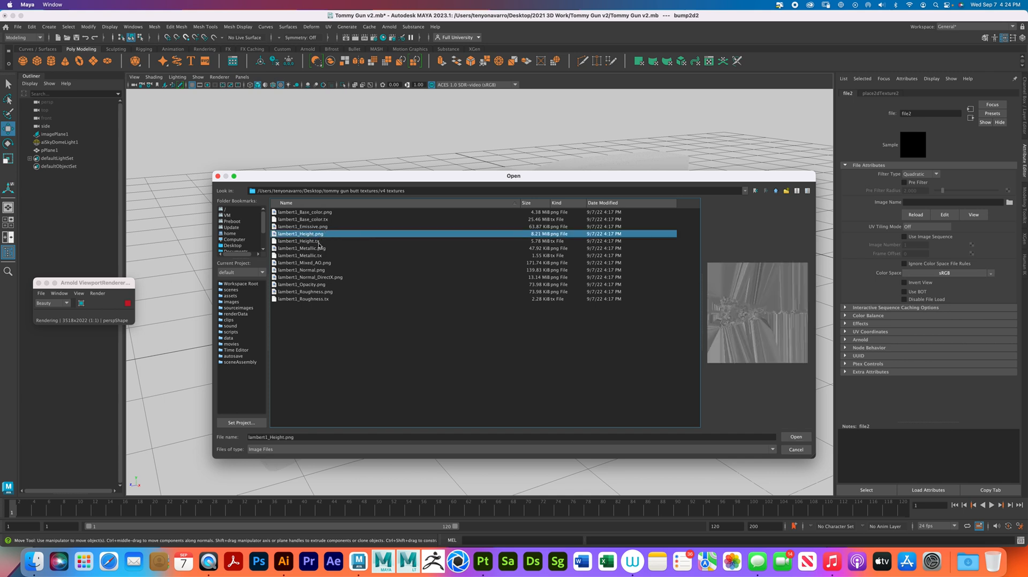
left_click(795, 437)
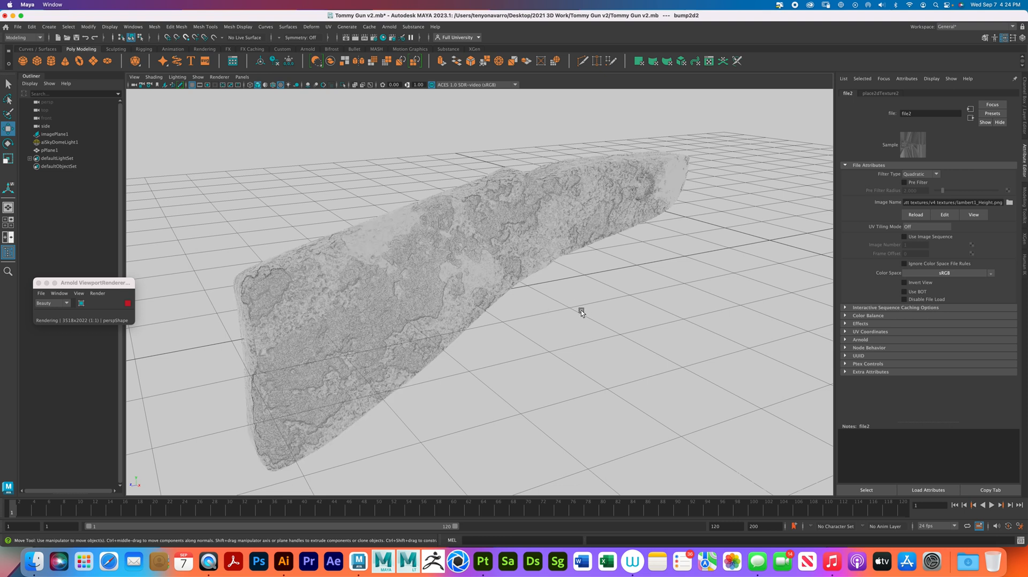
- Connect a File texture to the stock material's base Color and load lambert1_Base_color.png from the v4 textures folder
left_click(458, 325)
left_click(1002, 195)
left_click(428, 263)
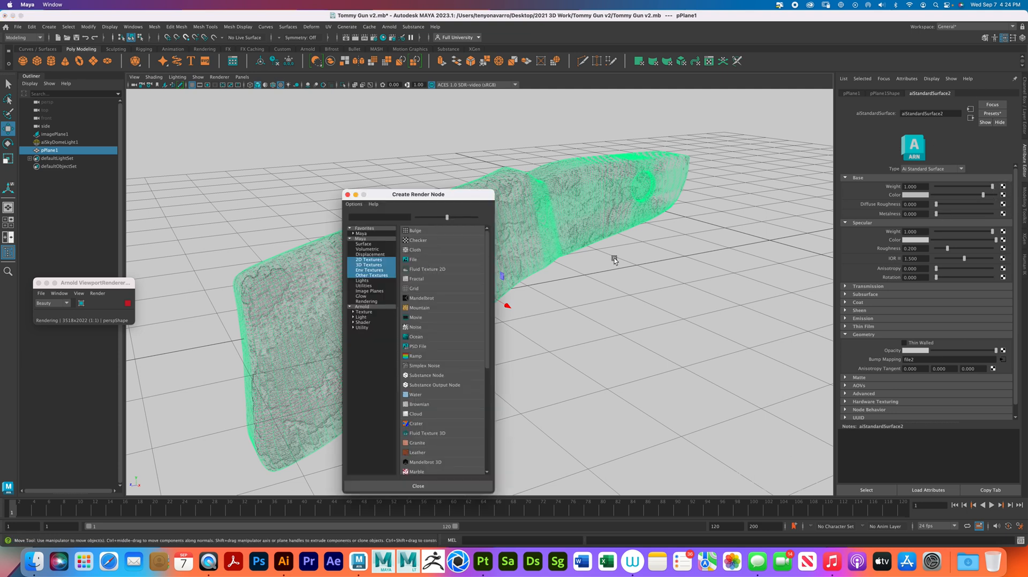
left_click(1009, 202)
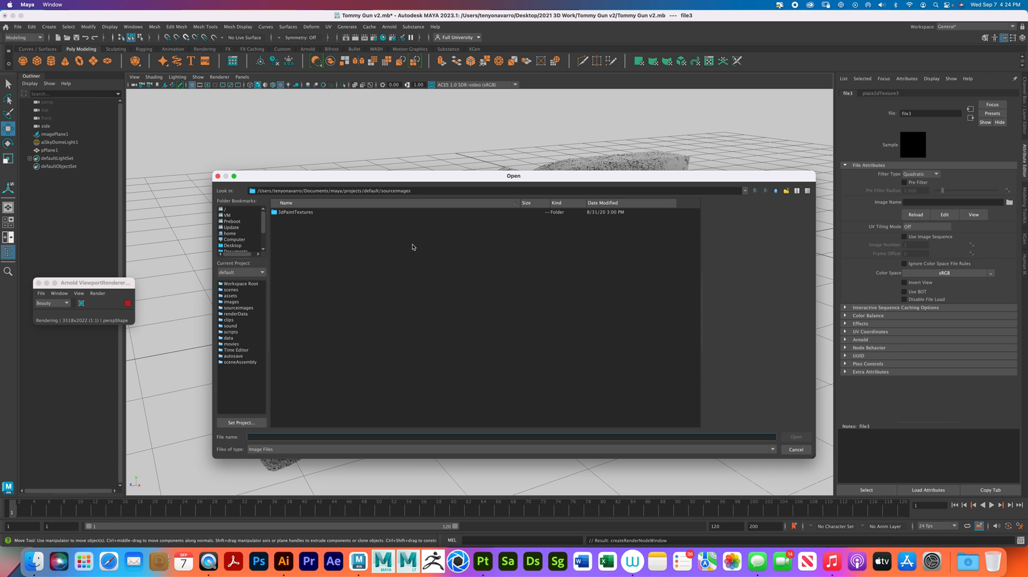
left_click(241, 248)
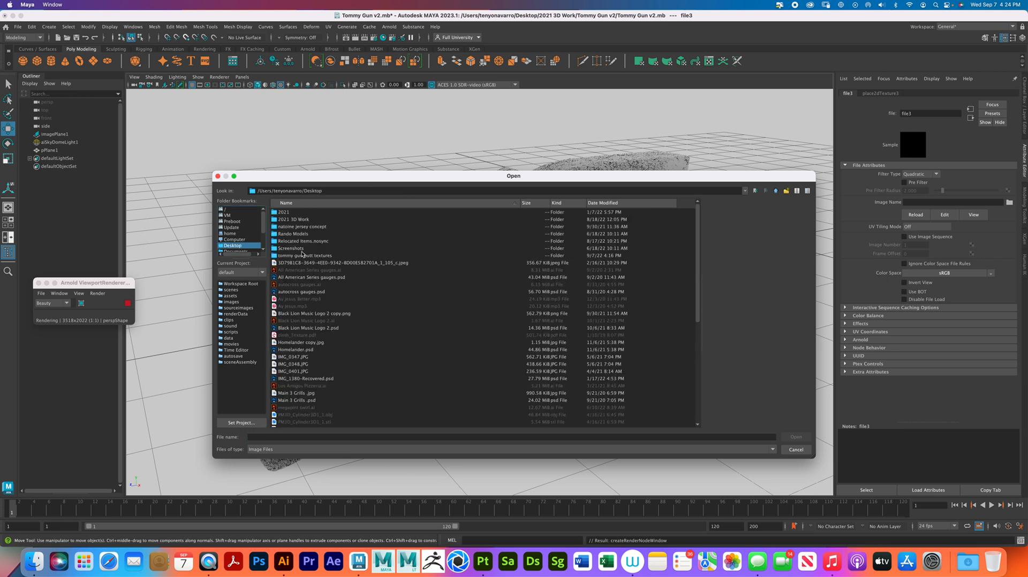
double_click(304, 256)
left_click(297, 213)
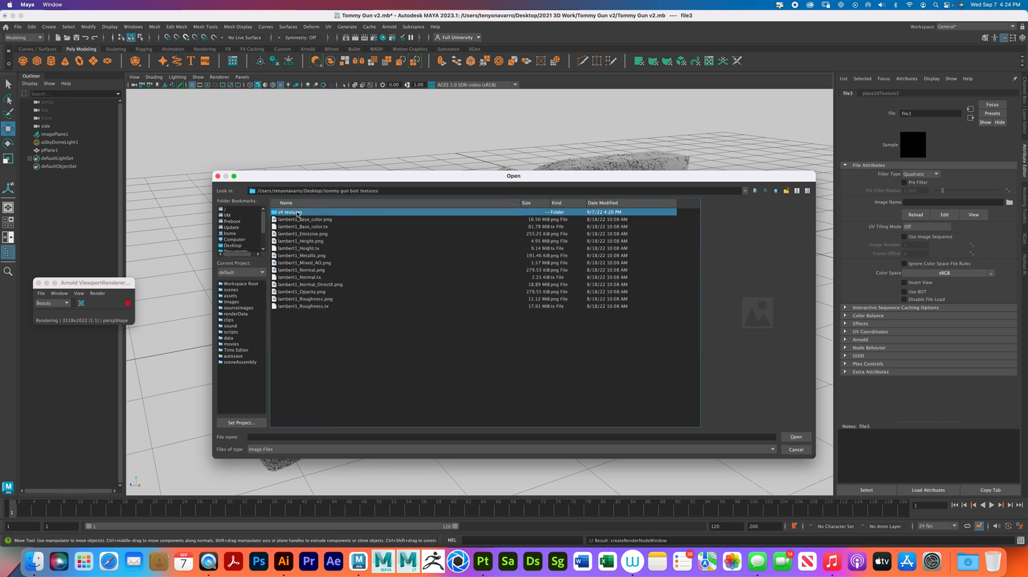
double_click(303, 212)
left_click(305, 212)
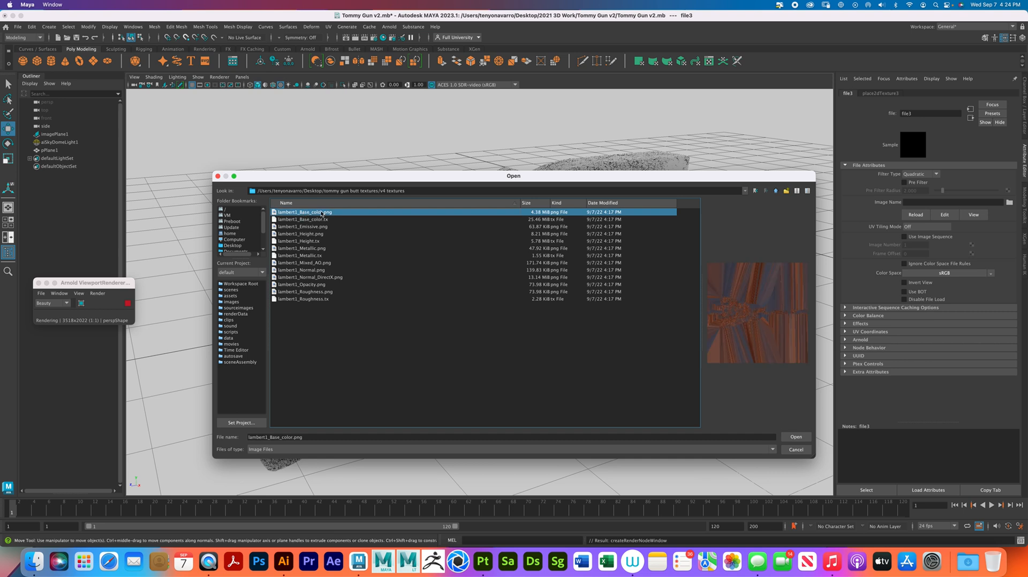
left_click(796, 437)
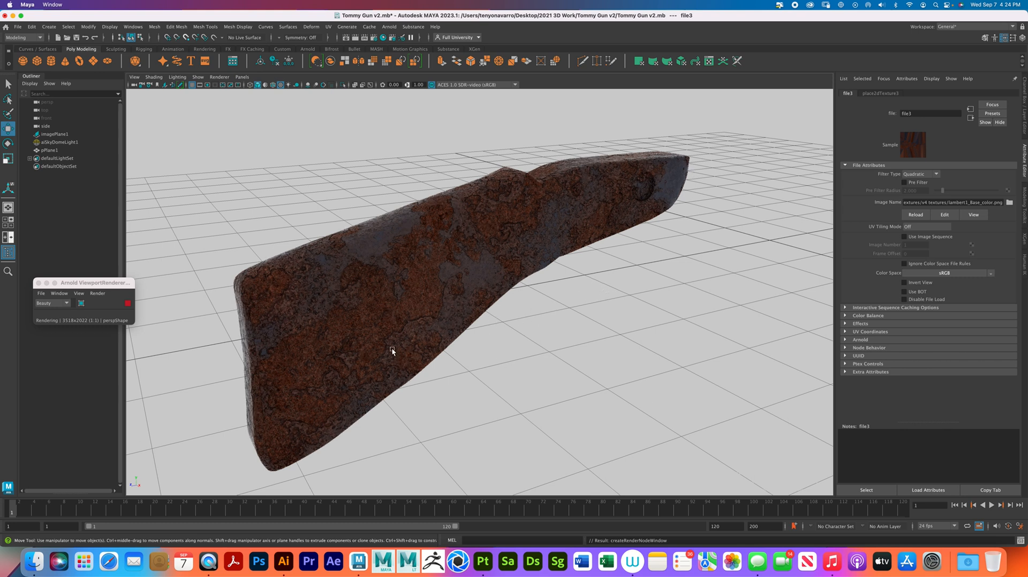
- Connect a File texture to the stock material's specular Roughness and load lambert1_Roughness.png from the v4 textures folder
left_click(597, 172)
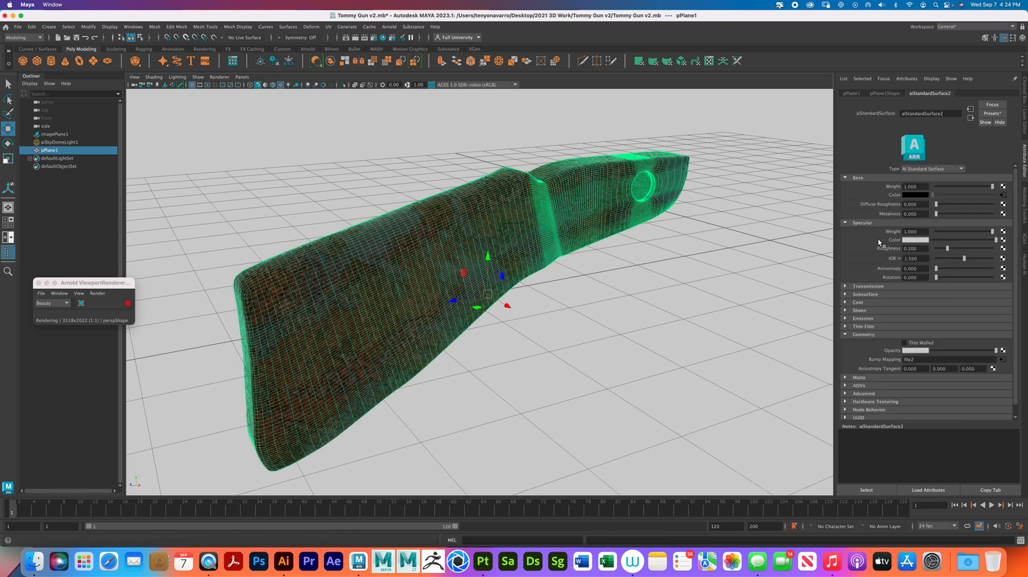
left_click(1002, 249)
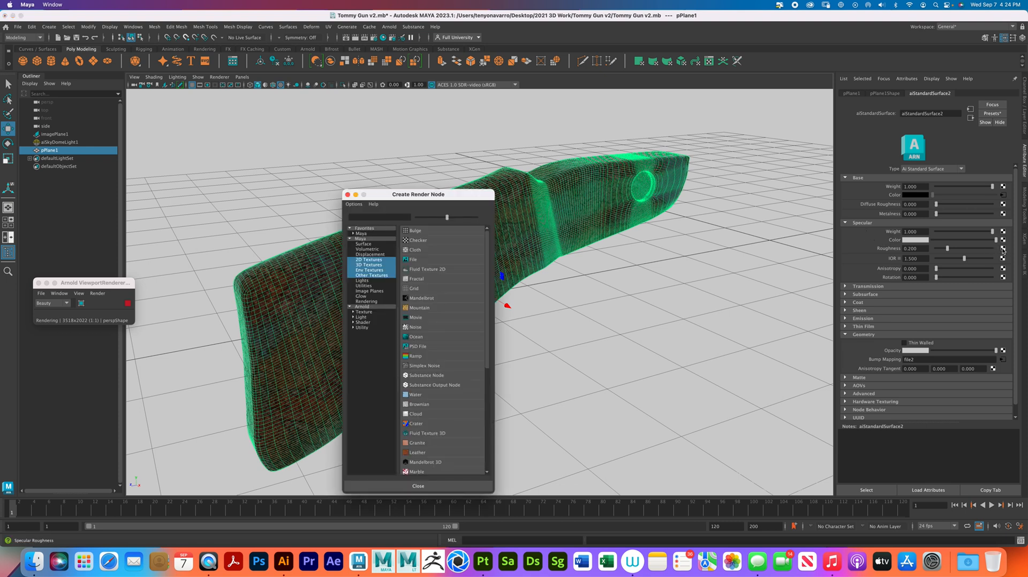
left_click(425, 259)
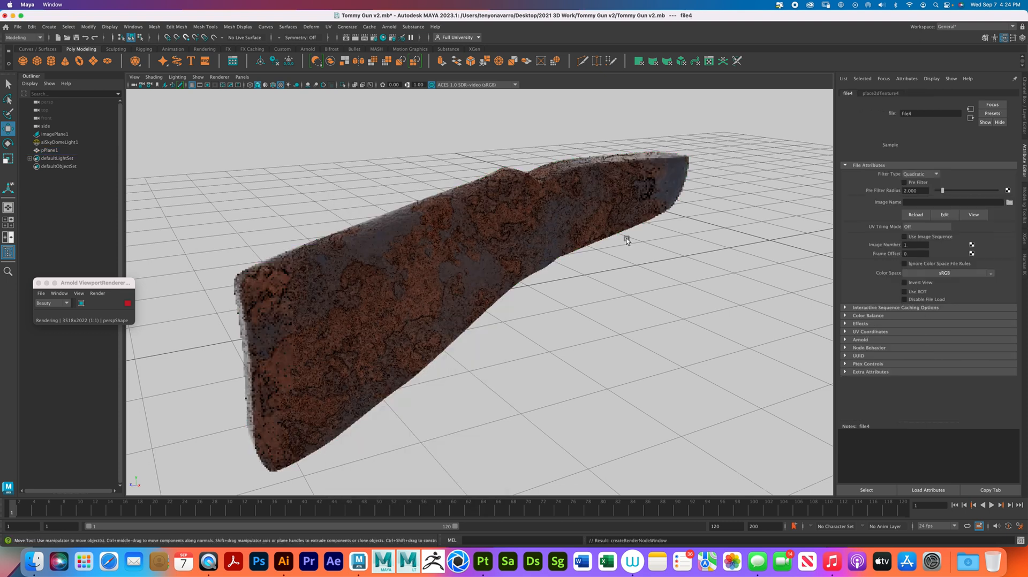
left_click(1010, 203)
left_click(232, 245)
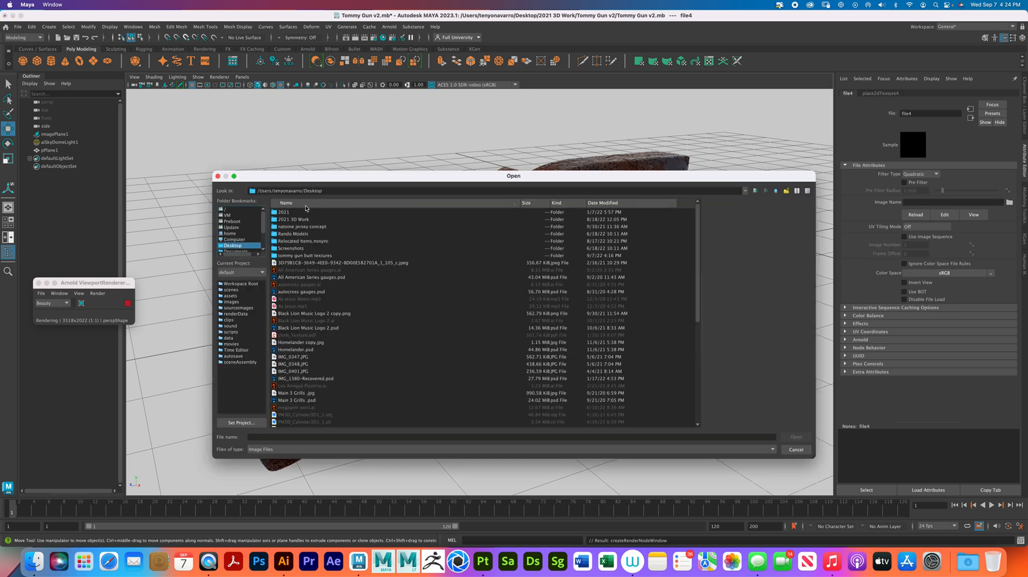
double_click(309, 255)
double_click(292, 213)
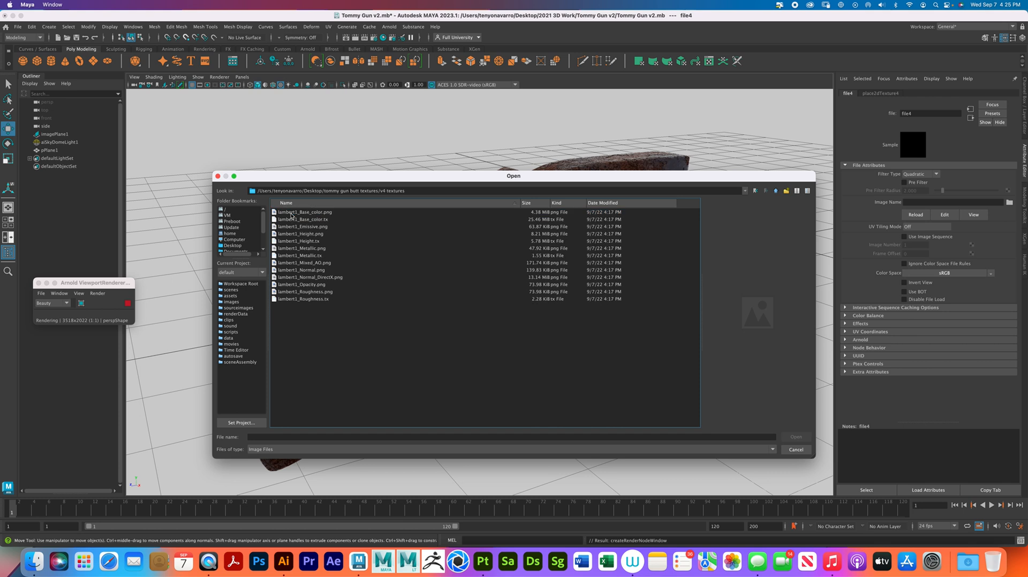
left_click(334, 292)
left_click(792, 437)
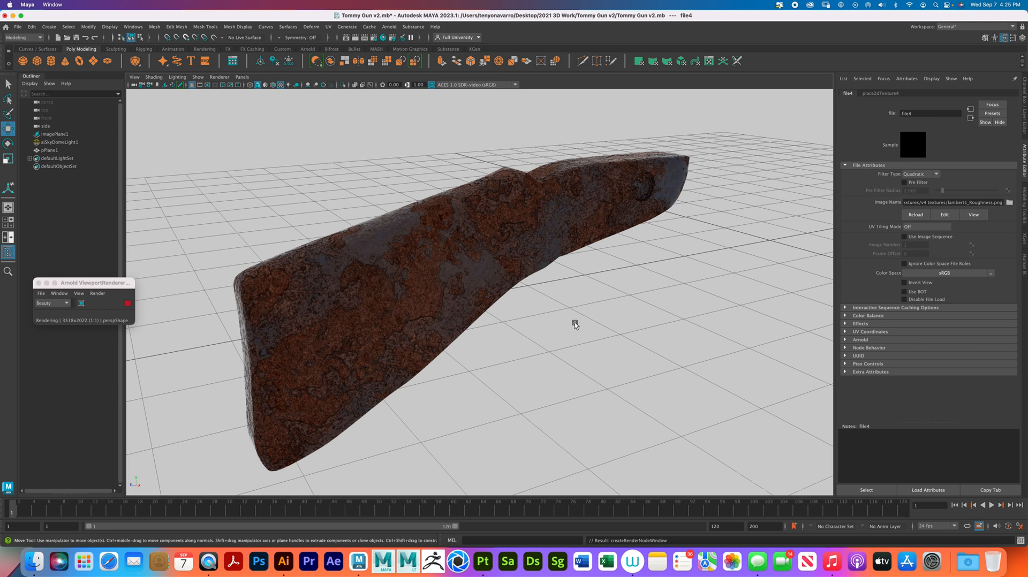
- Examine the textured stock from several sides and delete the existing Arnold skydome light
left_click_drag(574, 323, 500, 328, "alt")
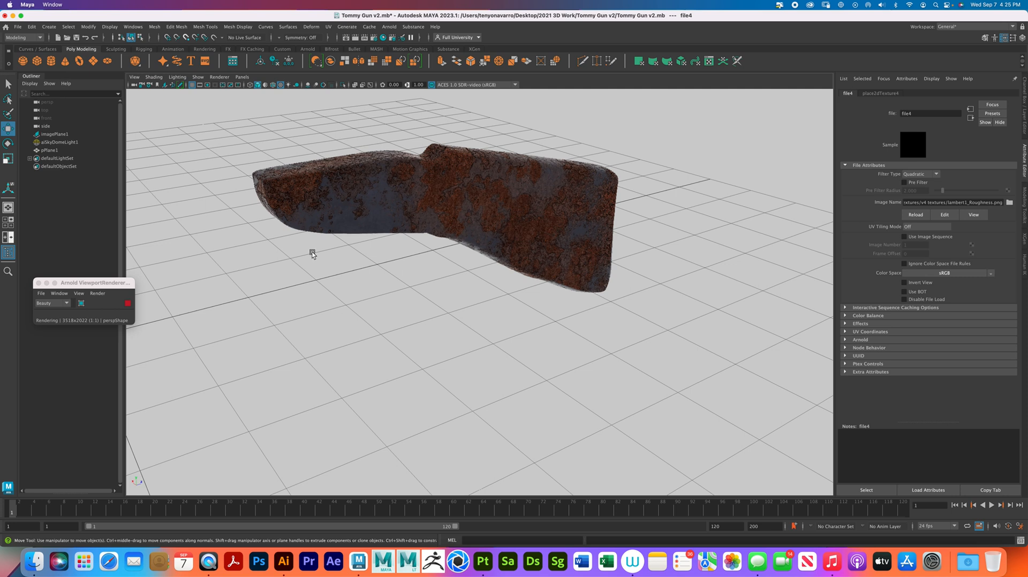
left_click_drag(386, 270, 483, 262, "alt")
middle_click_drag(483, 263, 486, 304, "alt")
scroll(420, 257, "down", 5)
left_click(584, 179)
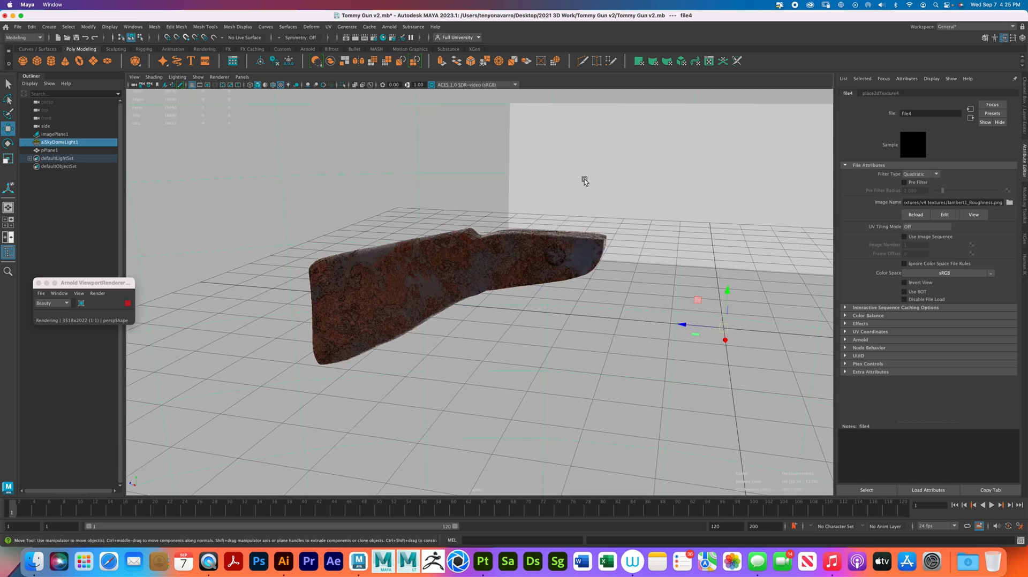
key("Delete")
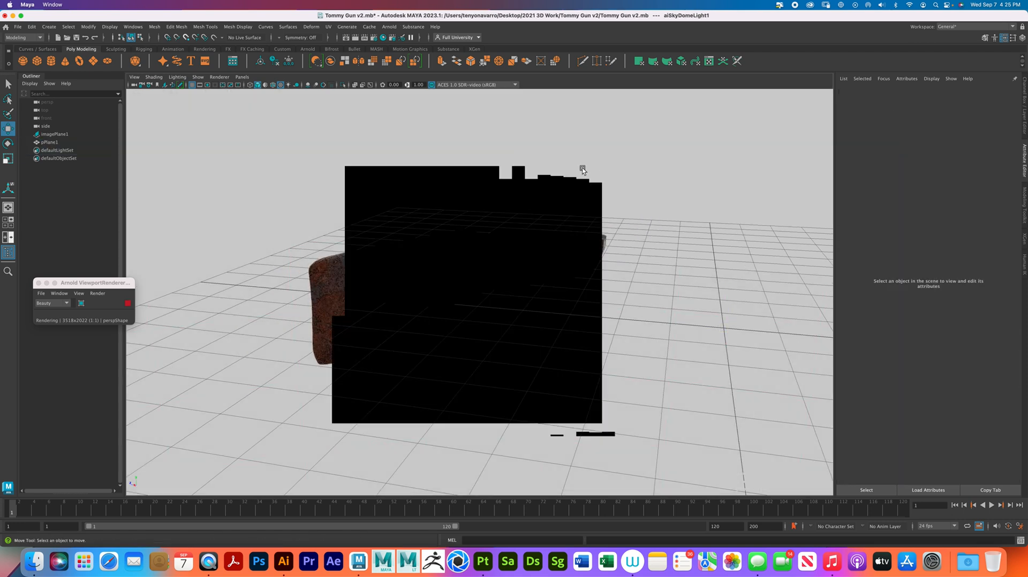
- Add an Arnold Physical Sky to the scene and bring up the attributes of its skydome light
left_click(390, 27)
mouse_move(447, 62)
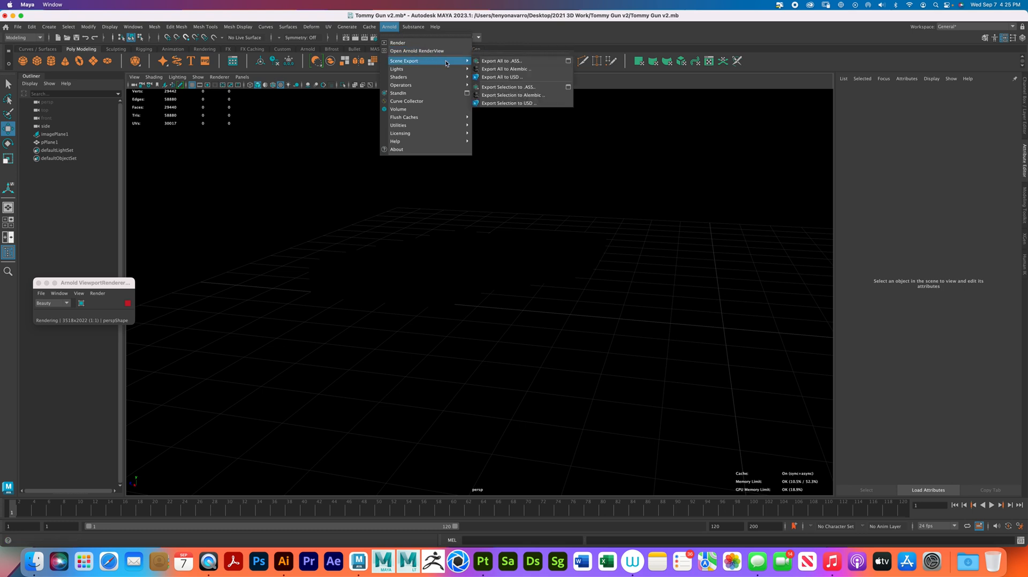
left_click(501, 109)
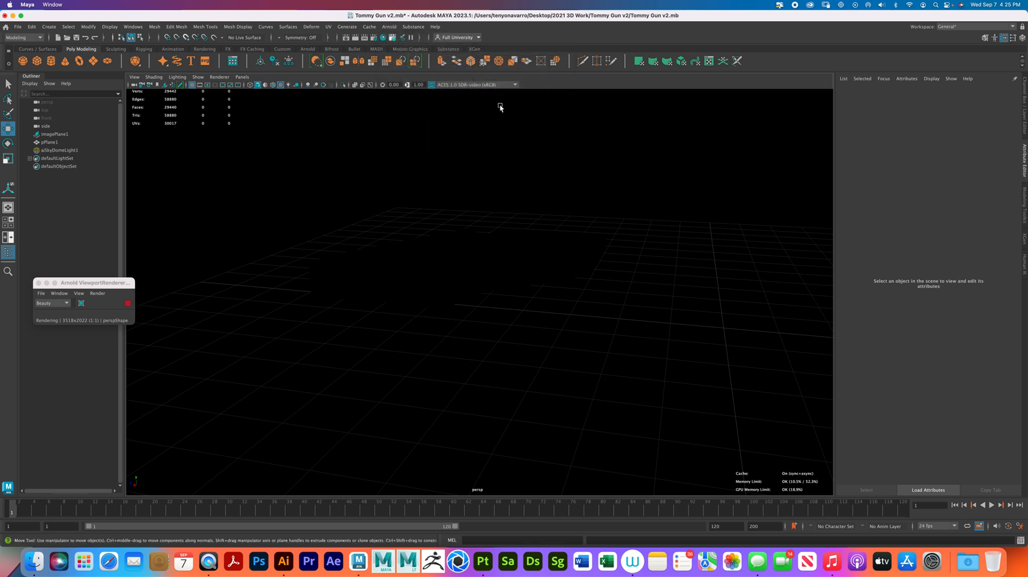
left_click_drag(643, 298, 602, 313, "alt")
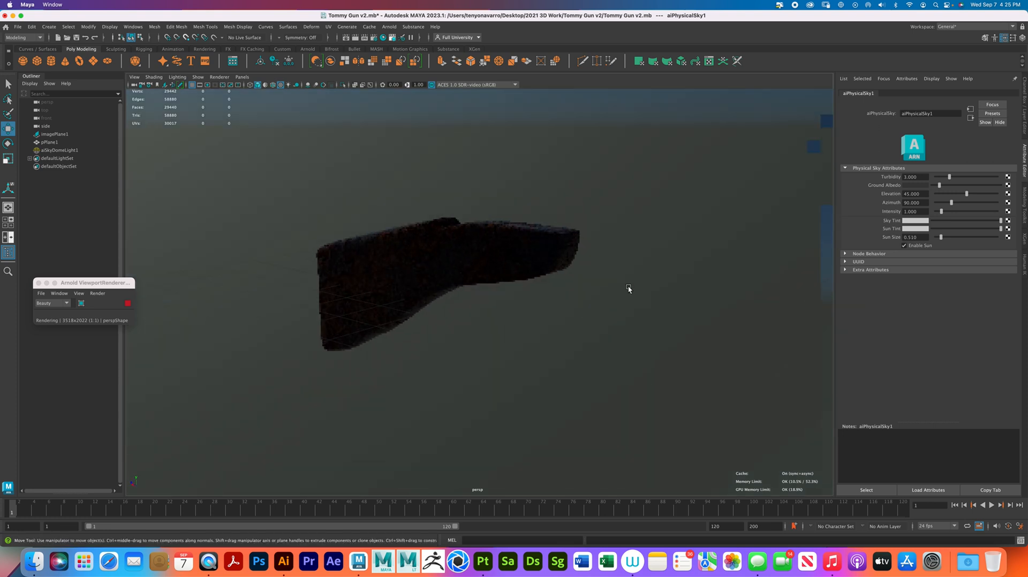
left_click(672, 163)
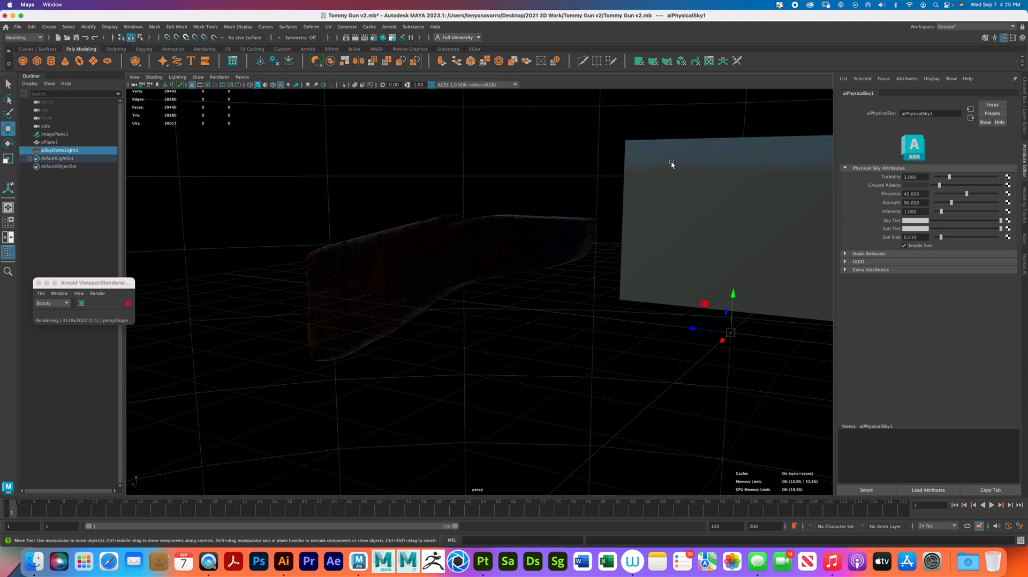
left_click(88, 374)
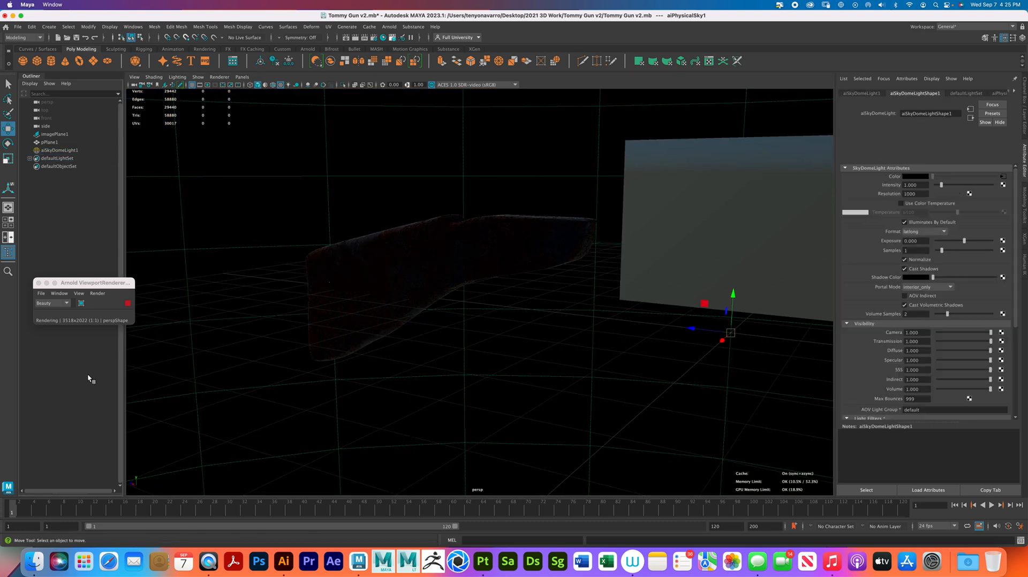
- Delete the Arnold skydome light that belongs to the current physical sky
left_click(67, 150)
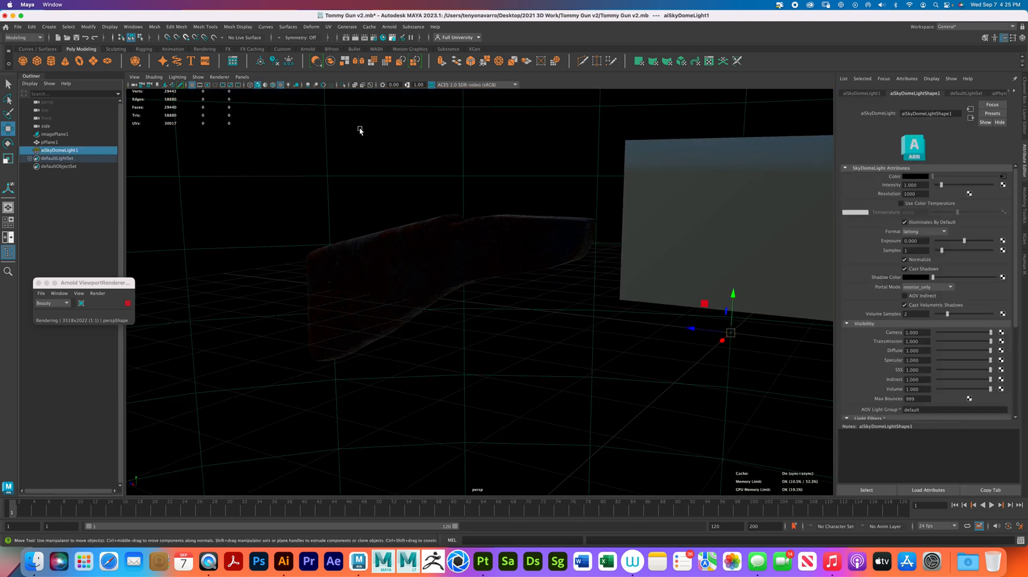
left_click(105, 398)
left_click(60, 150)
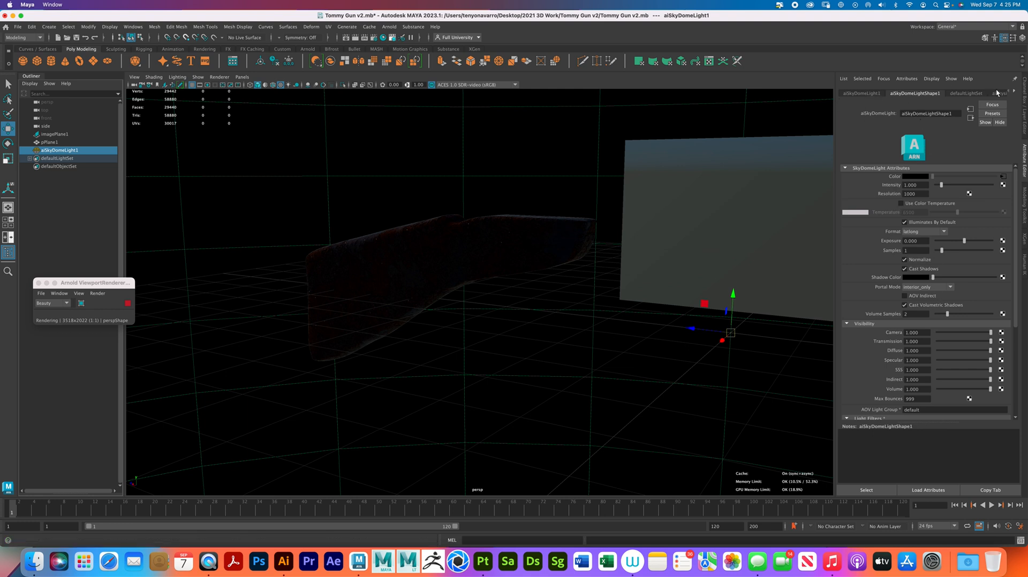
left_click(81, 201)
left_click(70, 150)
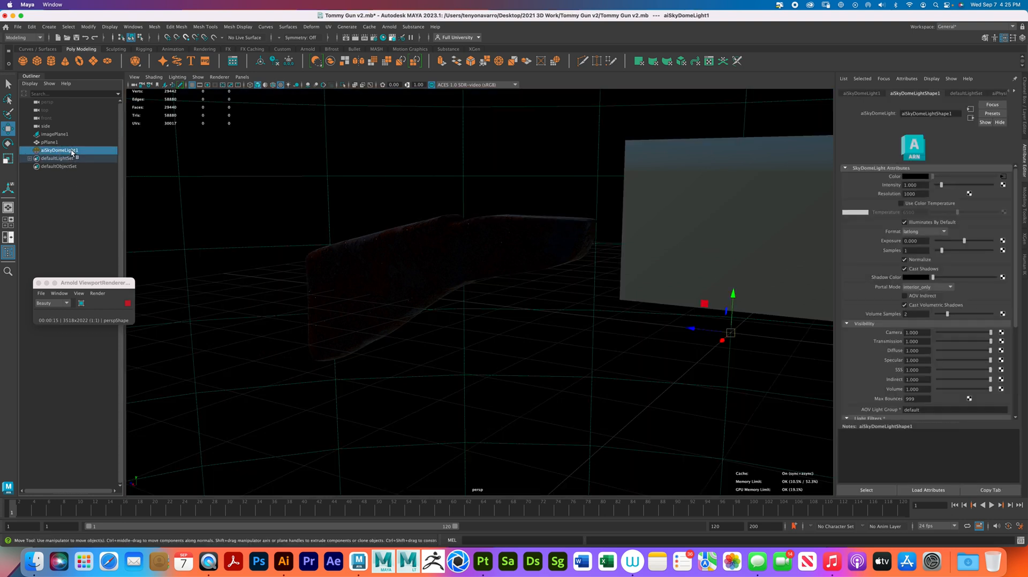
key("Delete")
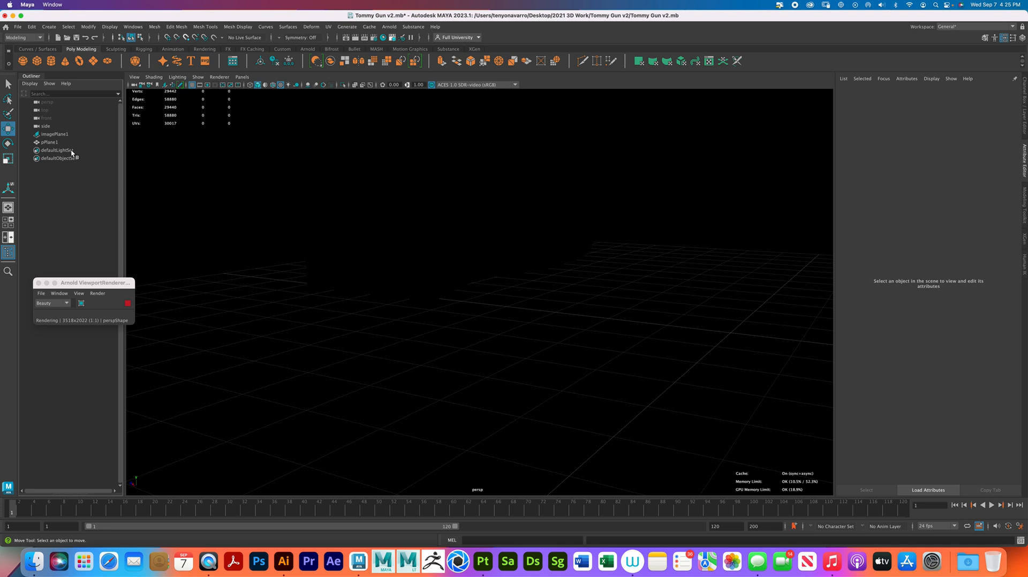
- Add a new Arnold Physical Sky to the scene and raise its intensity to about 3.53
left_click(389, 27)
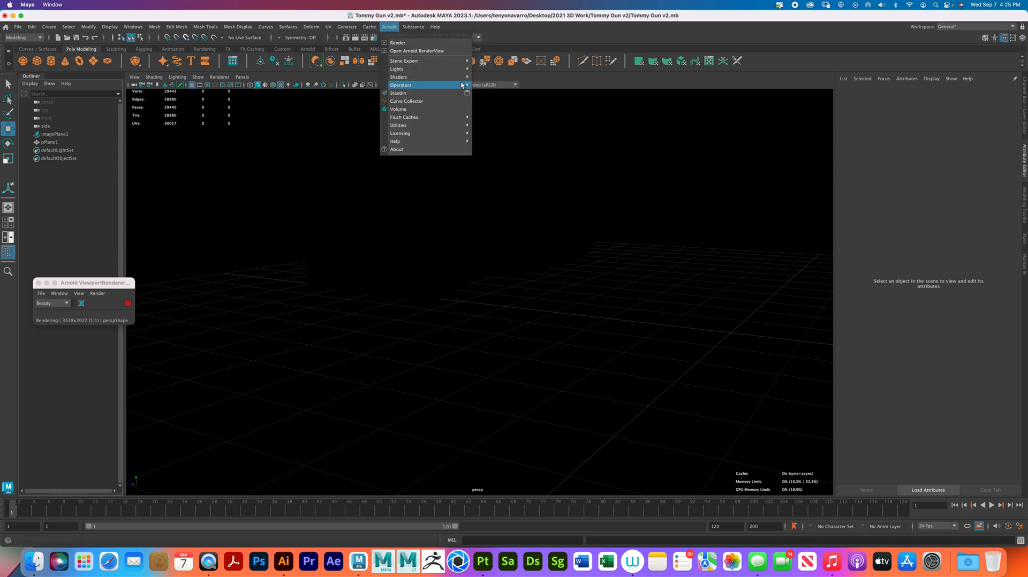
mouse_move(455, 68)
left_click(512, 108)
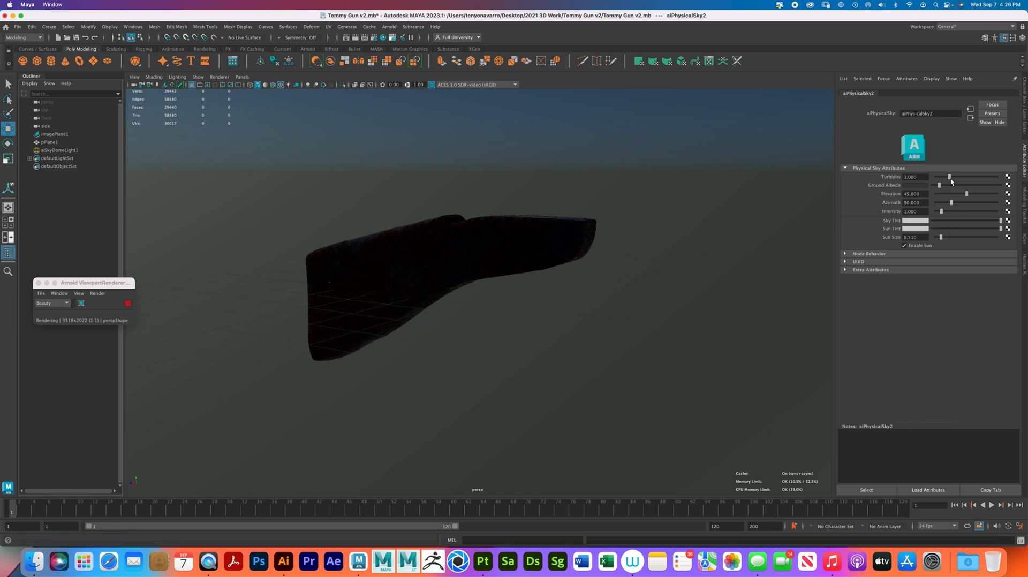
left_click_drag(941, 214, 957, 213)
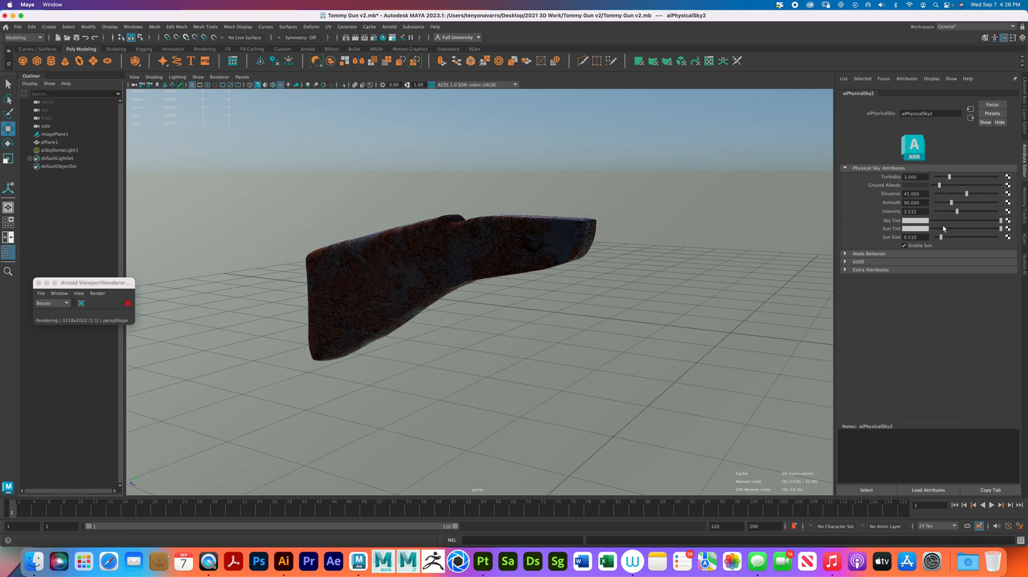
right_click(612, 363, "shift")
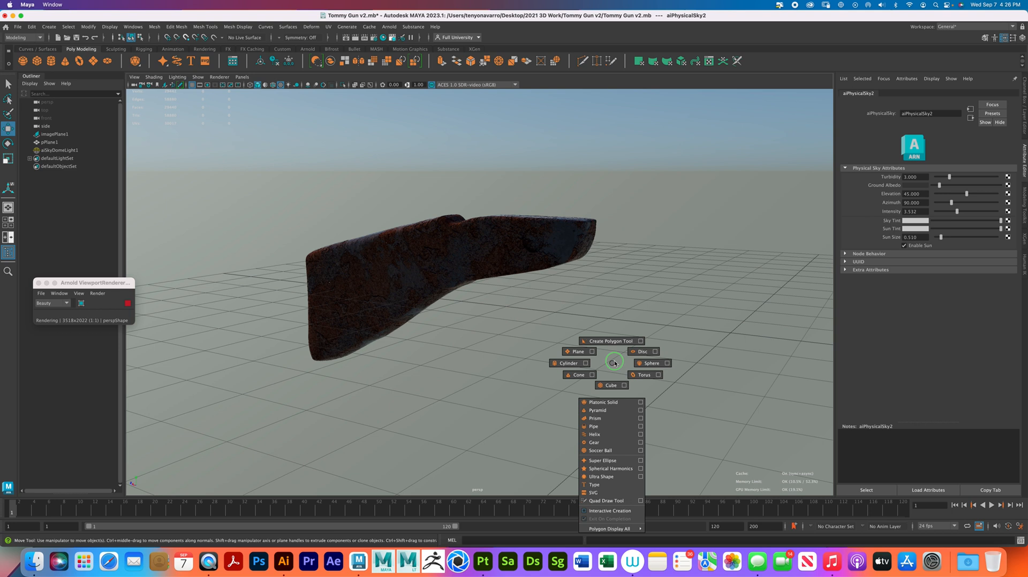
- Set the physical sky's azimuth to 316.8 and inspect the lit stock from several angles
left_click_drag(516, 323, 545, 336, "alt")
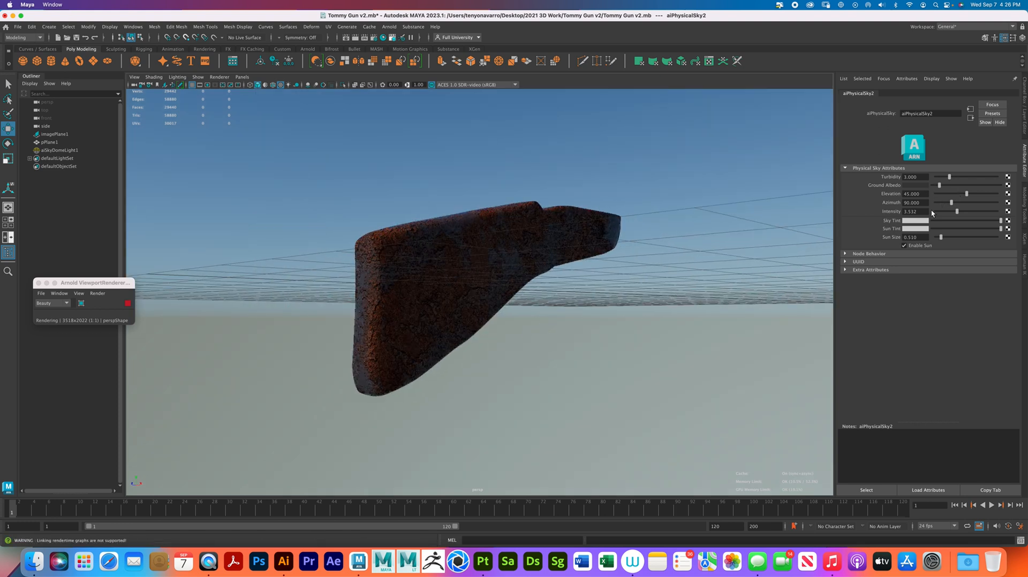
left_click_drag(952, 205, 989, 198)
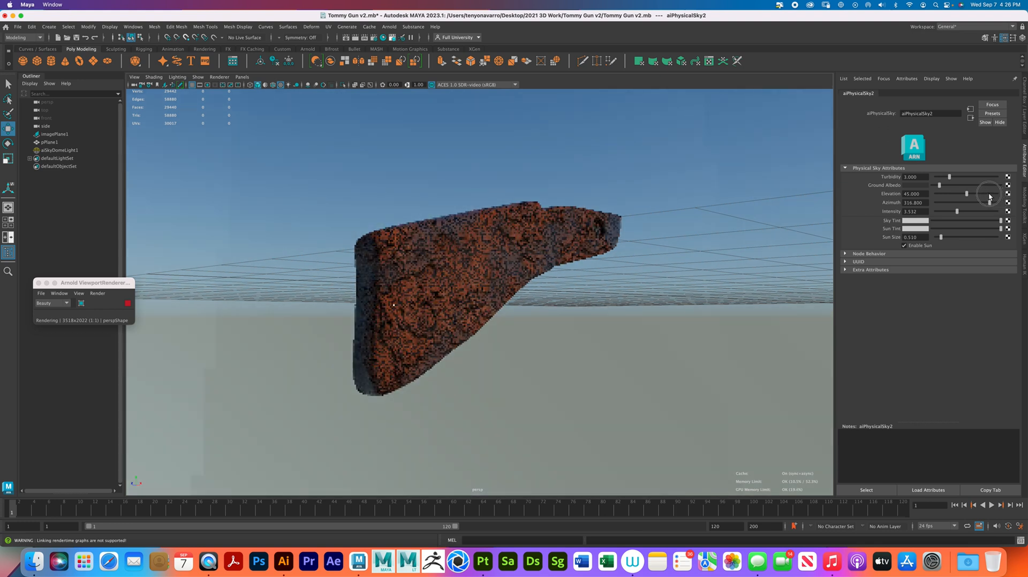
right_click_drag(579, 271, 593, 299, "alt")
left_click_drag(574, 276, 576, 284, "alt")
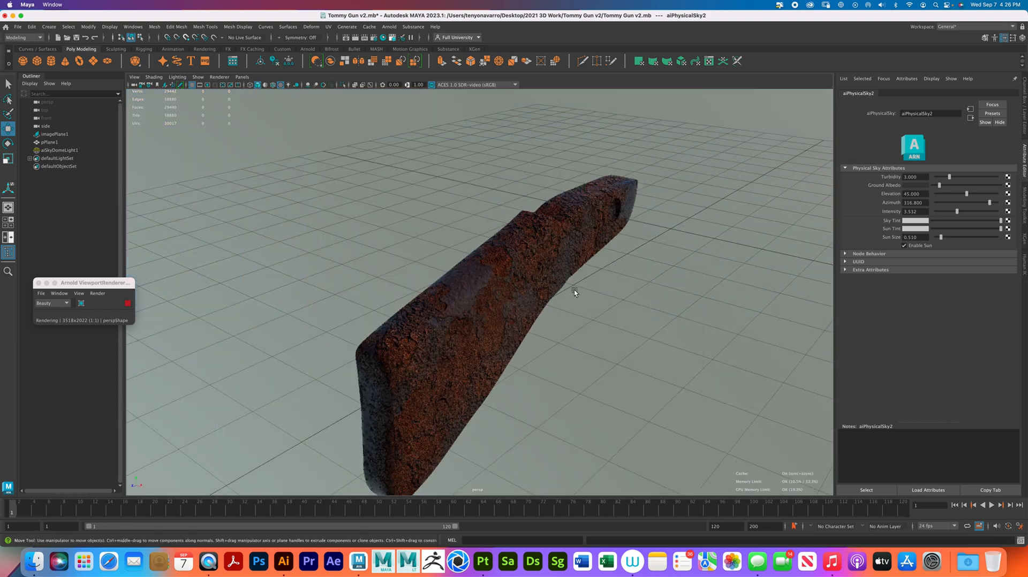
left_click_drag(575, 298, 553, 287, "alt")
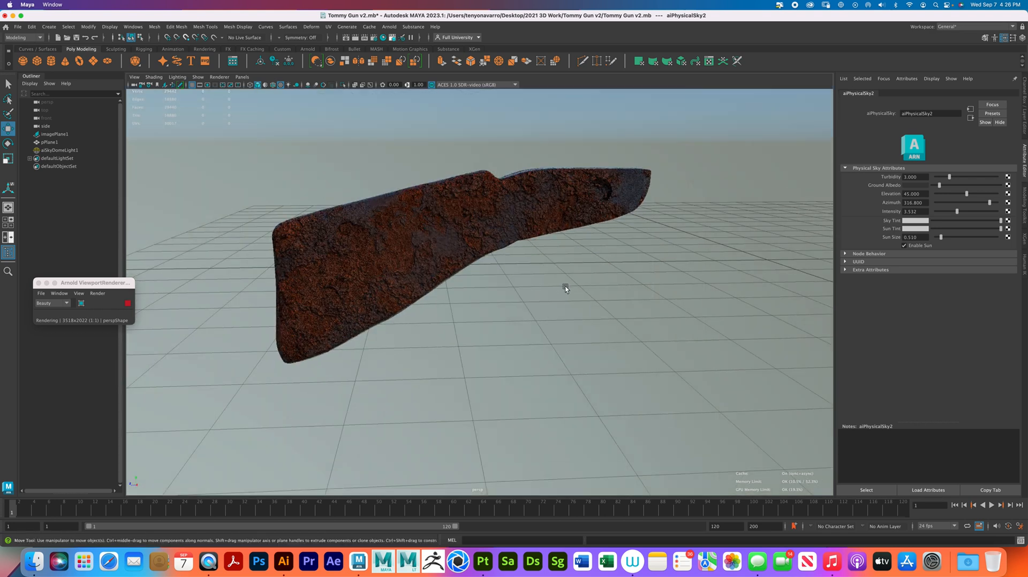